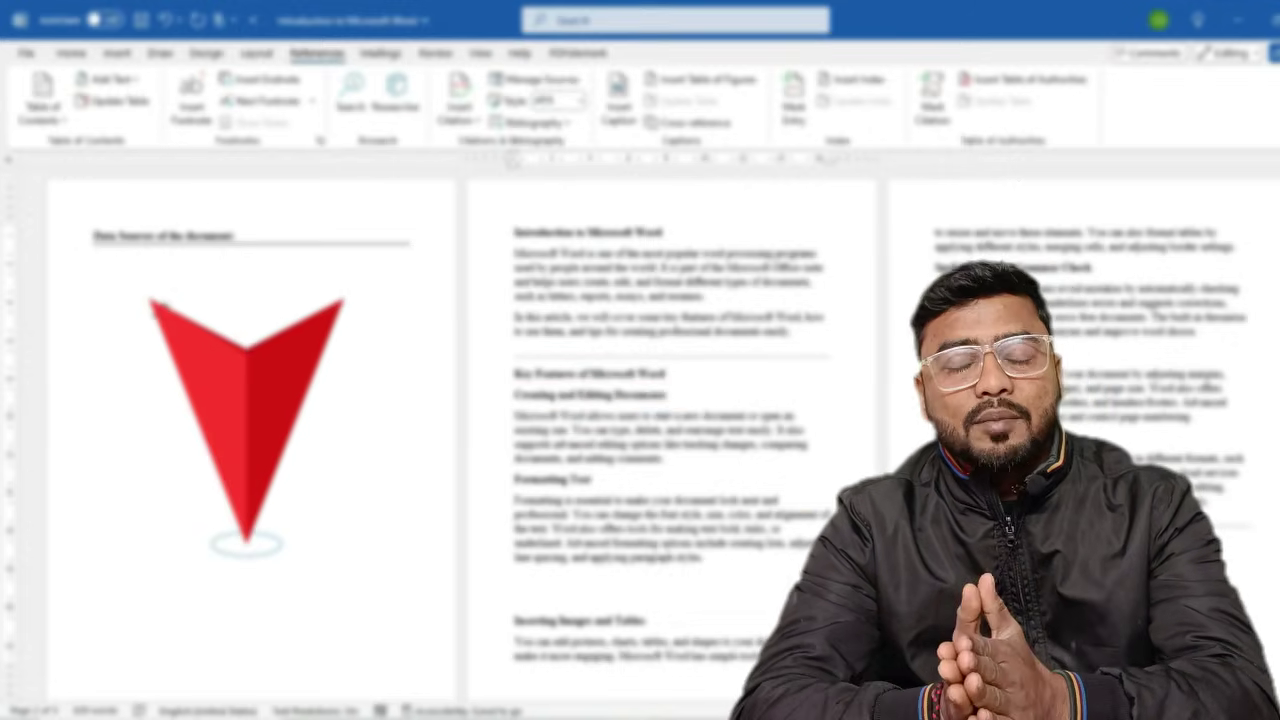
pyautogui.click(110, 258)
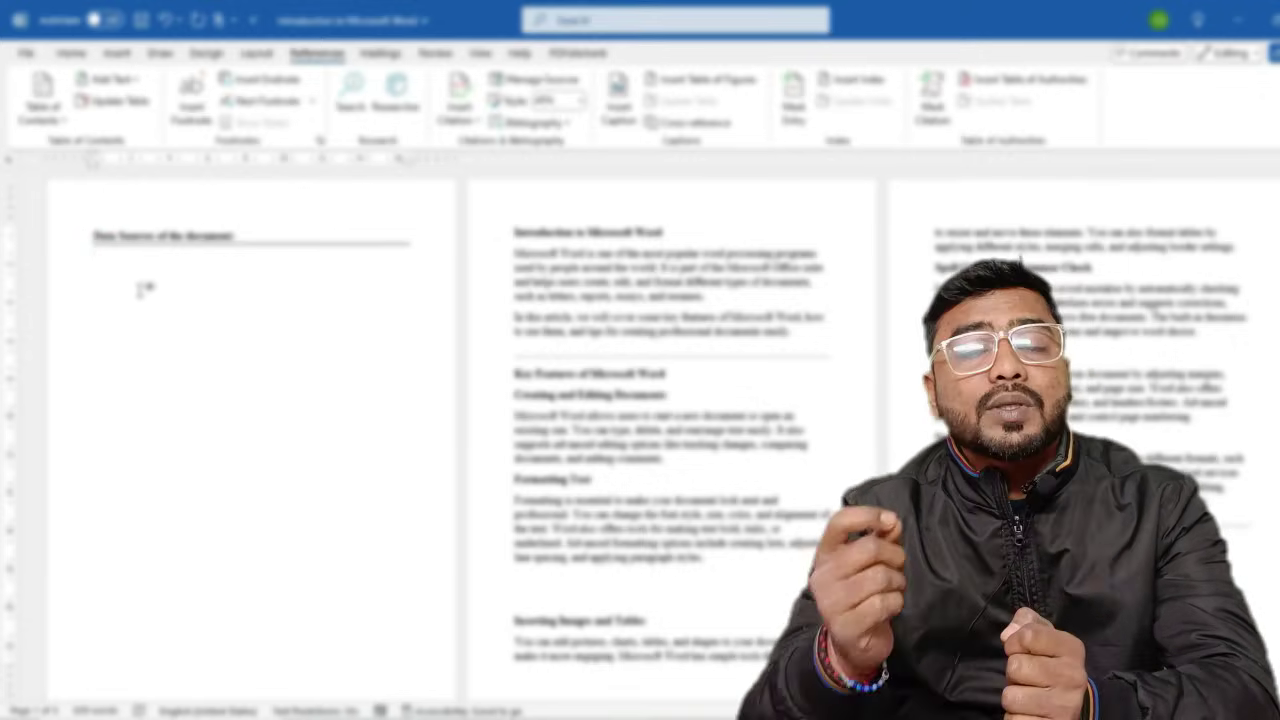
pyautogui.keyDown('ctrl'); pyautogui.scroll(5, 145, 289); pyautogui.keyUp('ctrl')
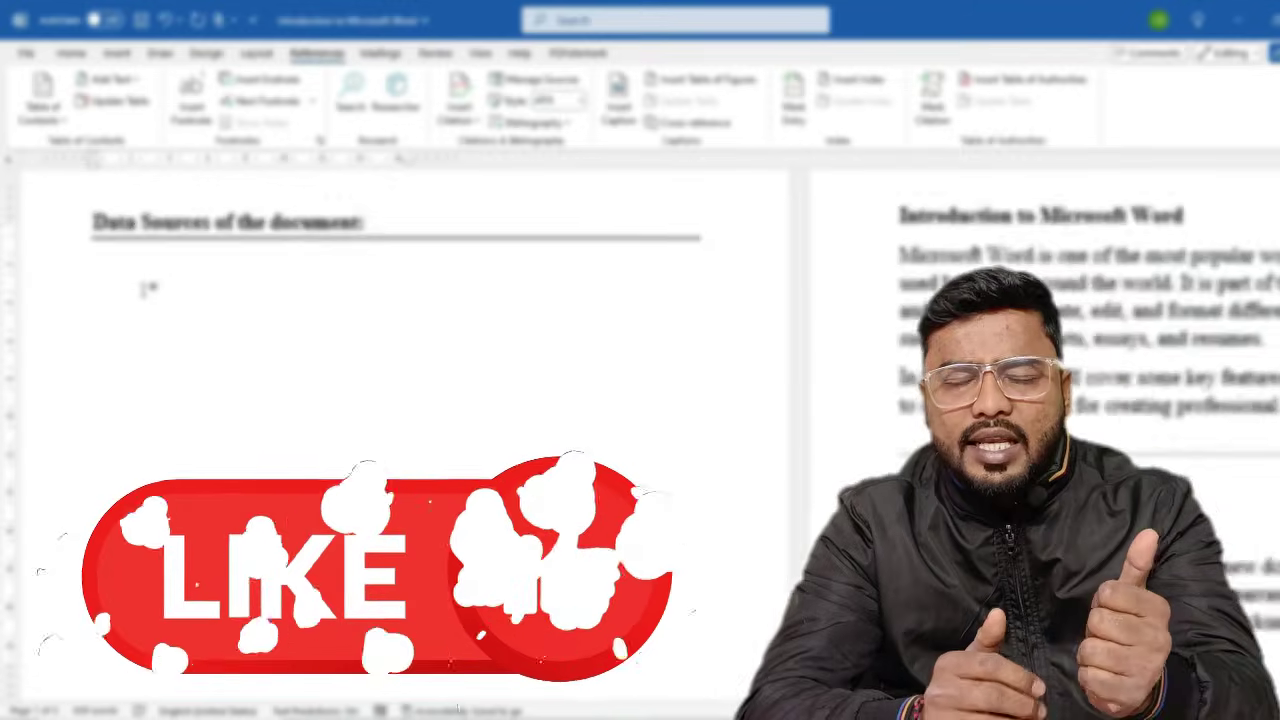
pyautogui.scroll(-3, 250, 295)
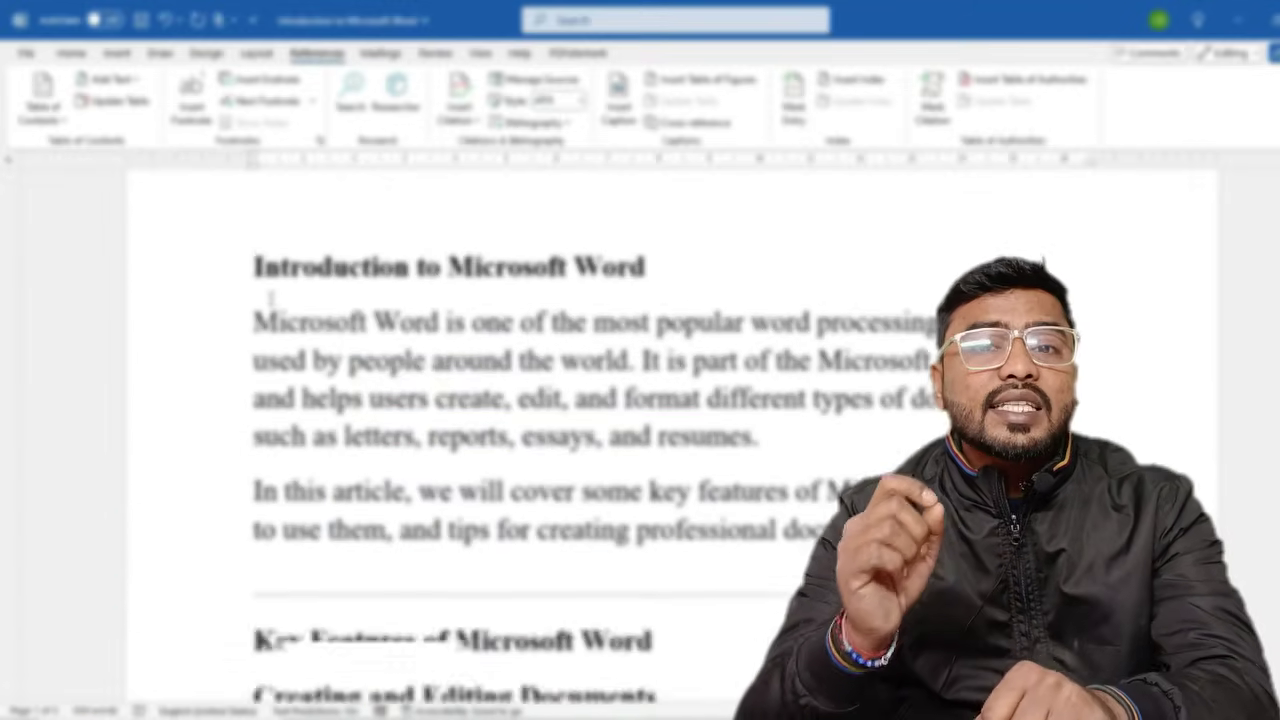
pyautogui.moveTo(253, 257); pyautogui.dragTo(648, 258)
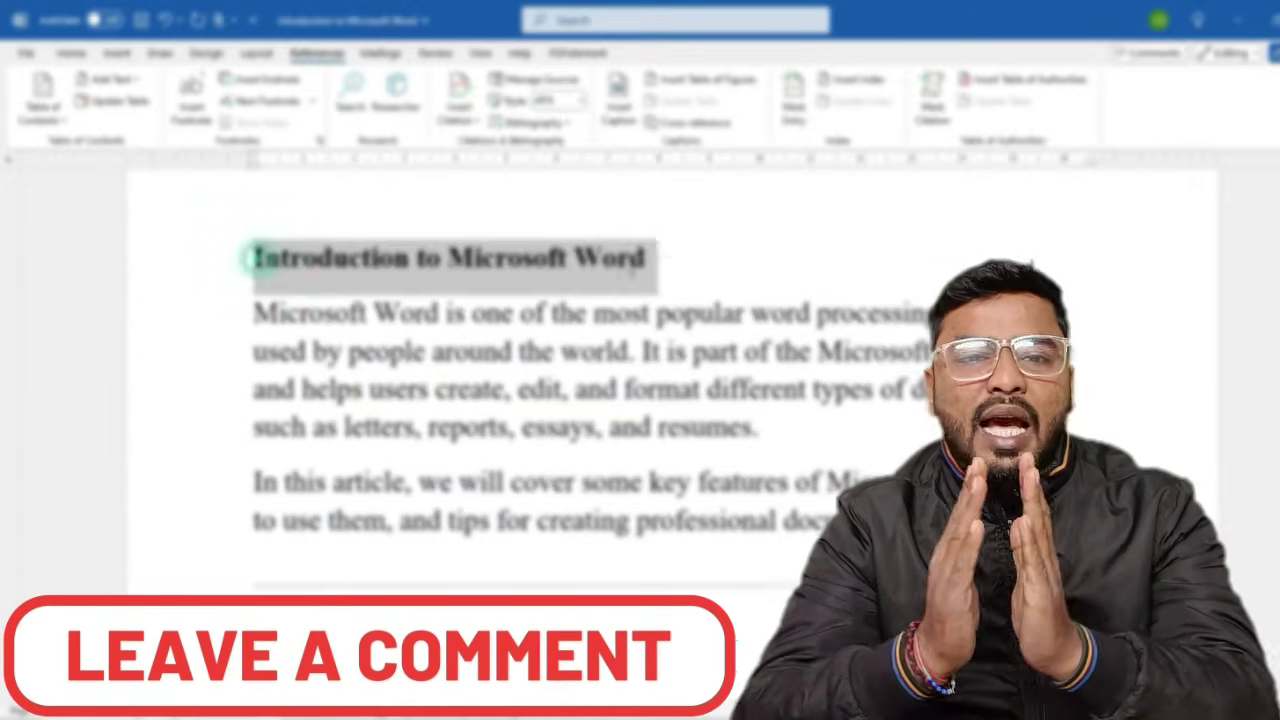
pyautogui.scroll(-3, 388, 365)
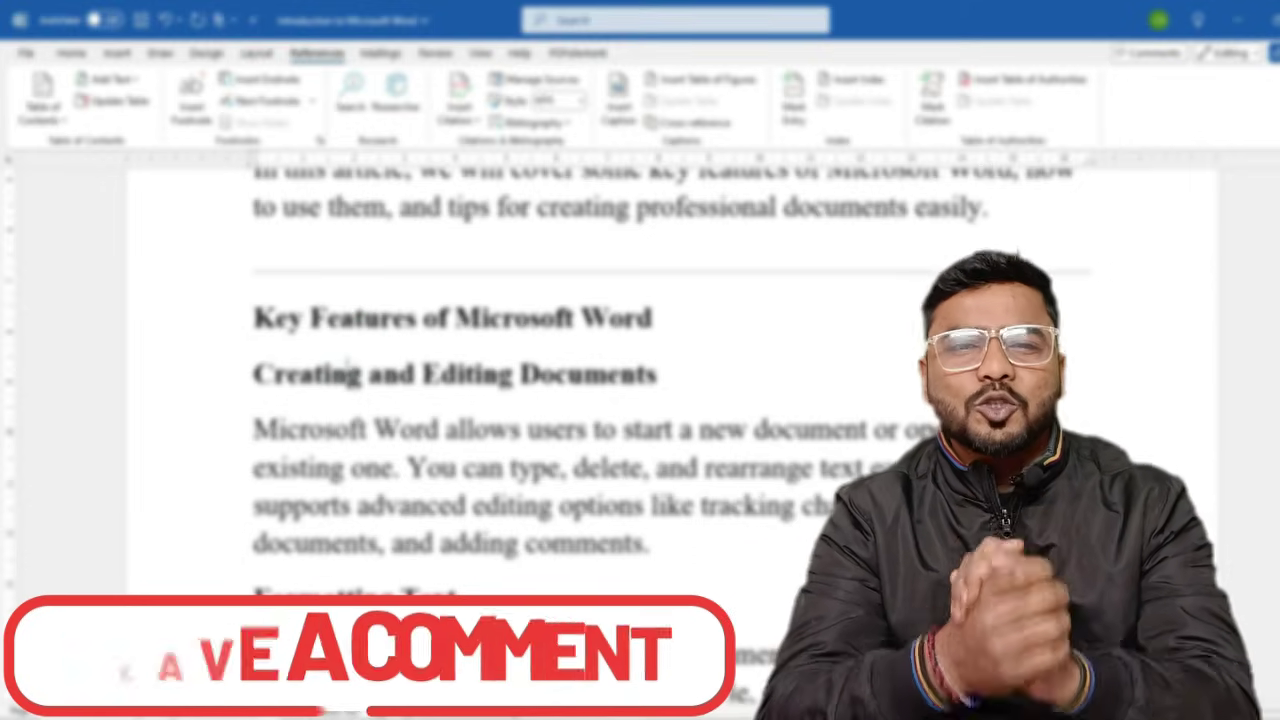
pyautogui.scroll(-3, 640, 430)
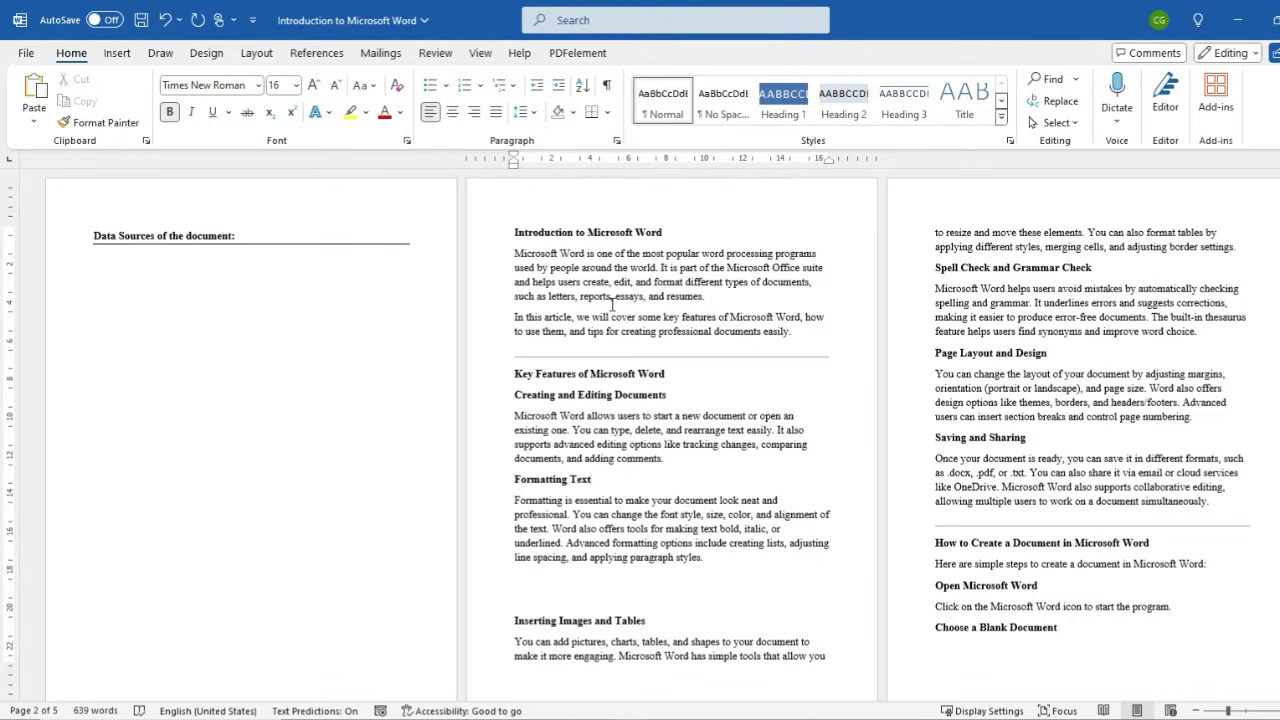
# Examine the document's main headings and subheadings, from "Introduction to Microsoft Word" to "Formatting Text", that a table of contents could list
pyautogui.click(317, 53)
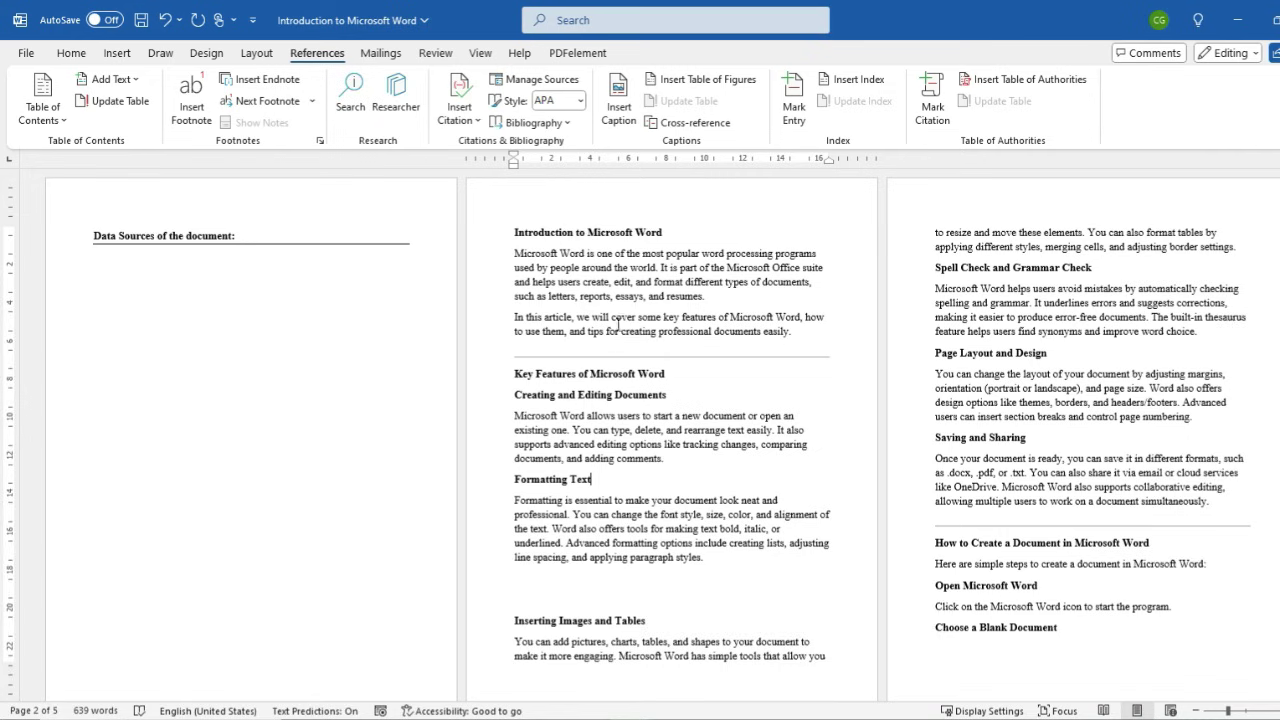
pyautogui.click(585, 234)
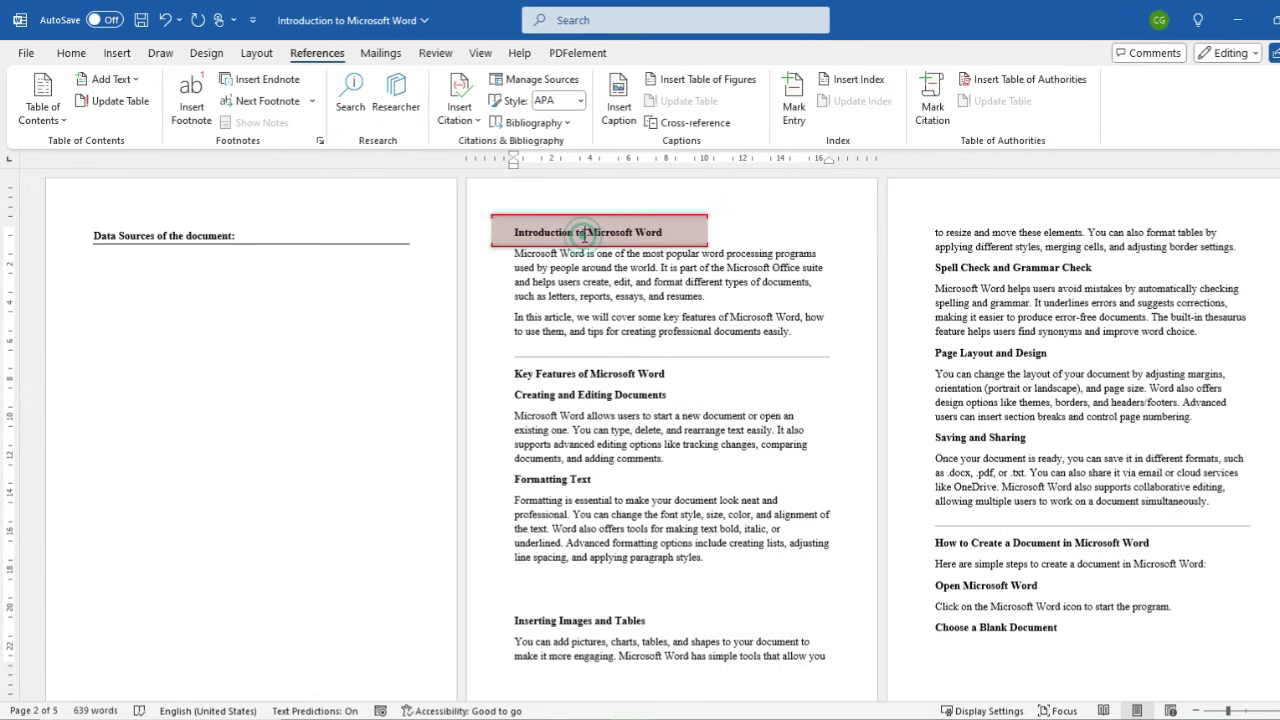
pyautogui.click(589, 397)
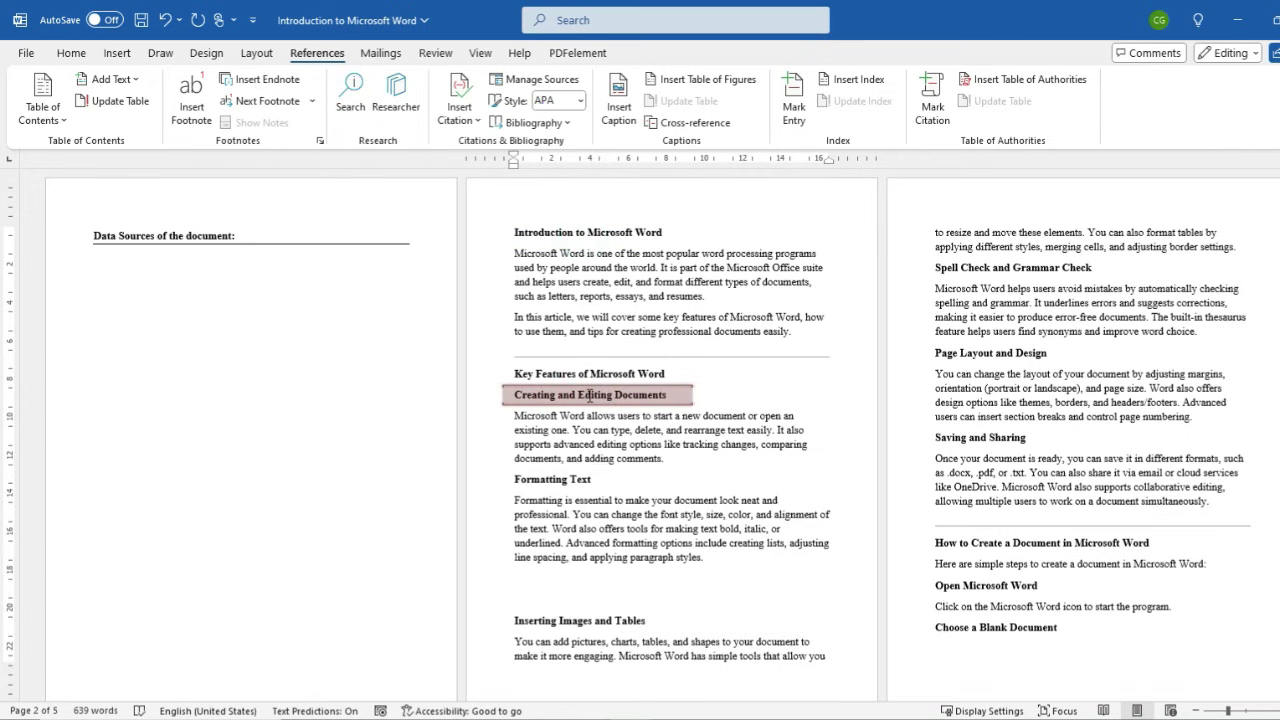
pyautogui.click(111, 258)
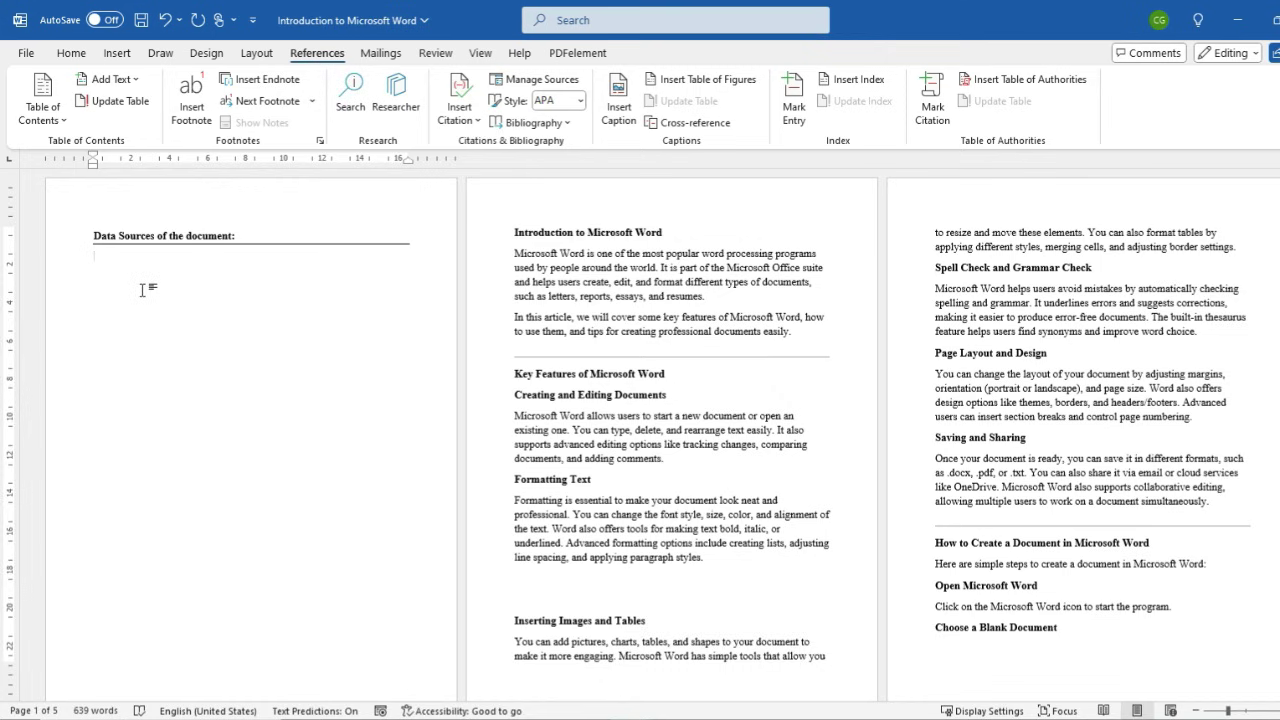
pyautogui.keyDown('ctrl'); pyautogui.scroll(5, 143, 290); pyautogui.keyUp('ctrl')
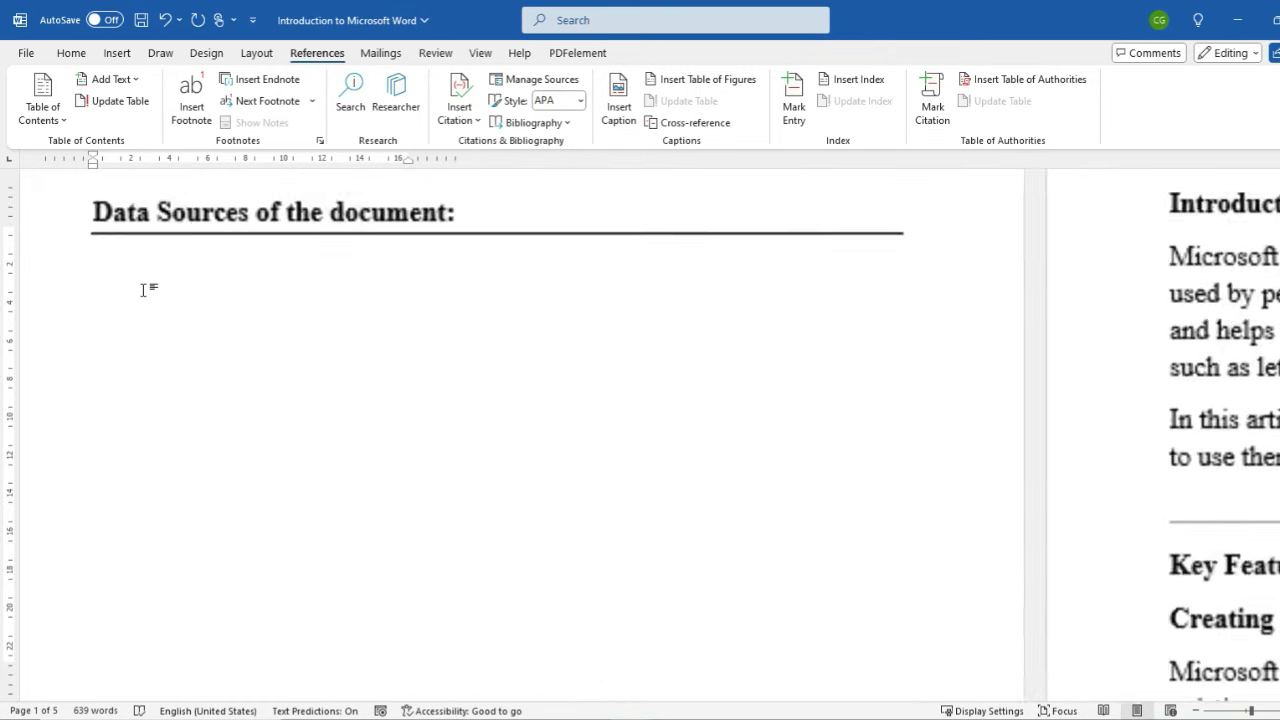
pyautogui.scroll(-3, 251, 296)
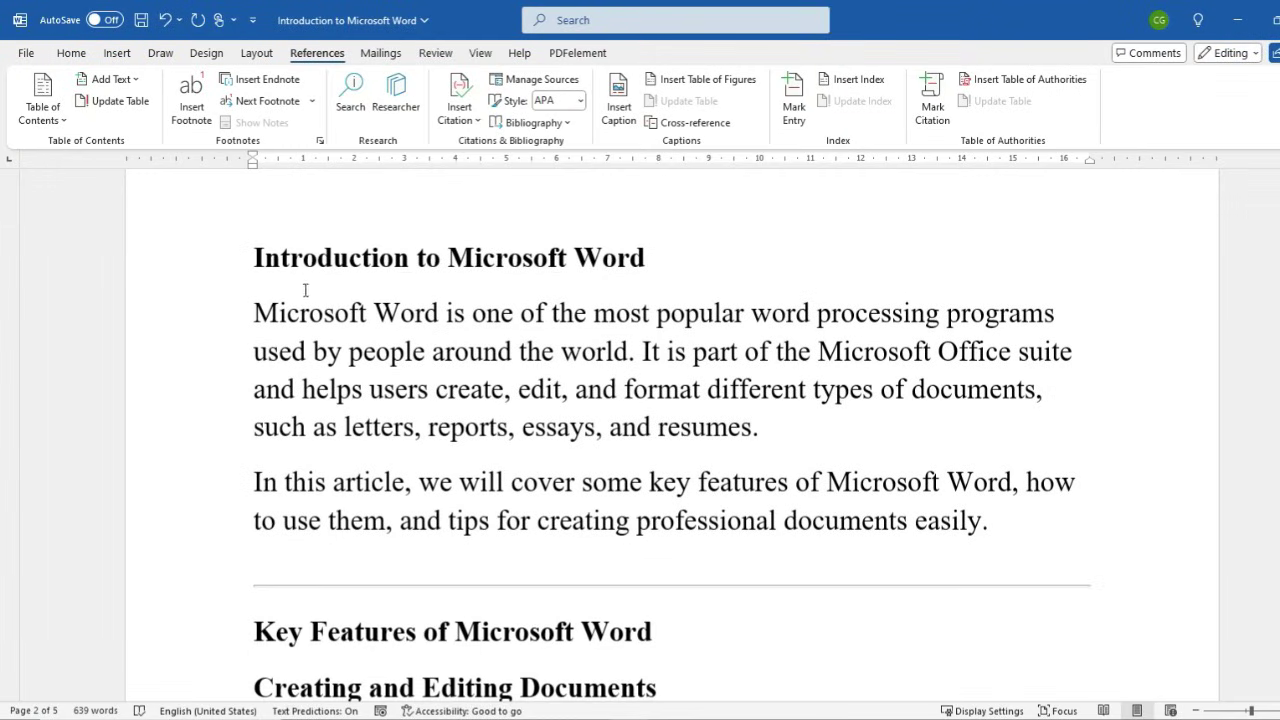
pyautogui.moveTo(253, 257); pyautogui.dragTo(646, 257)
pyautogui.scroll(-7, 427, 460)
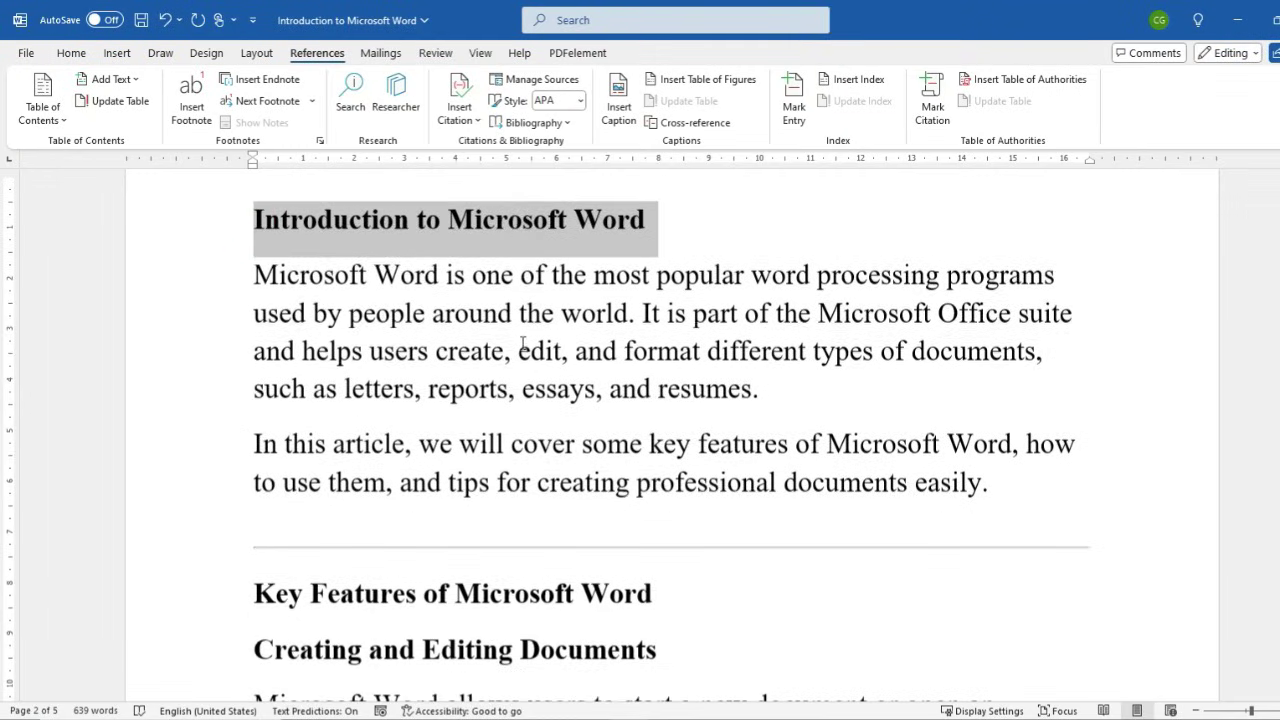
pyautogui.click(363, 318)
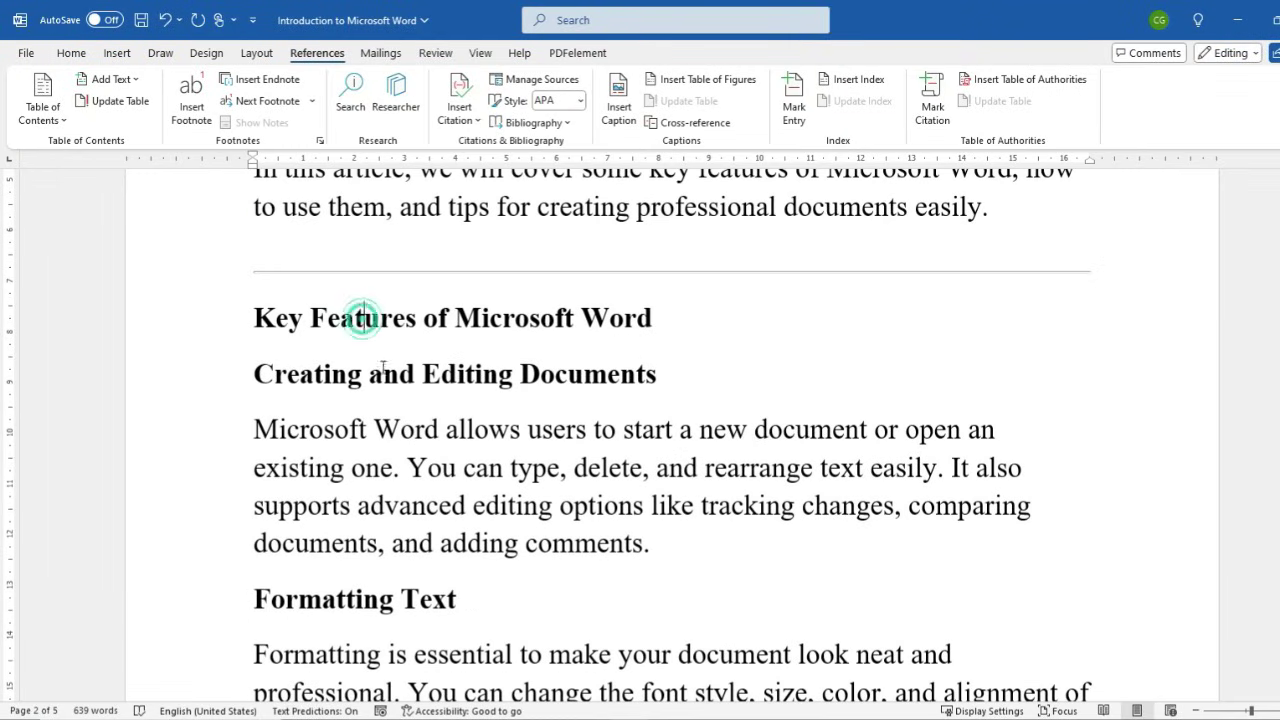
pyautogui.click(350, 373)
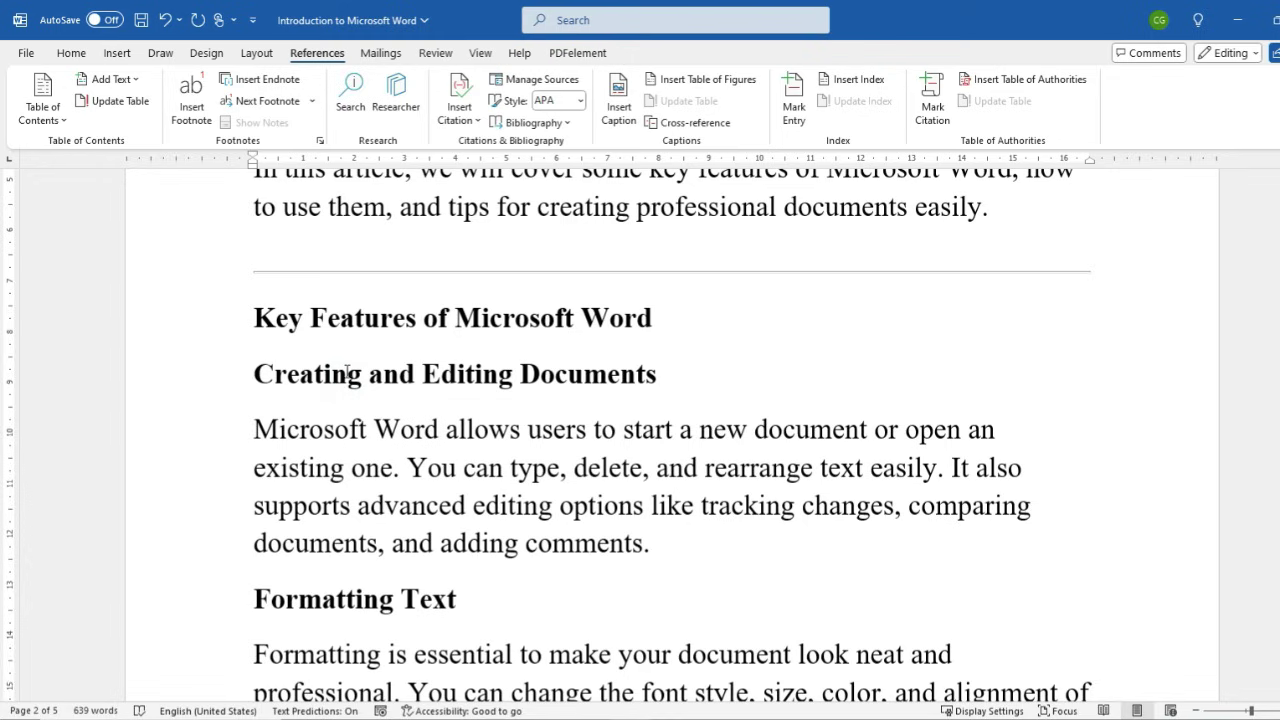
pyautogui.scroll(-3, 336, 400)
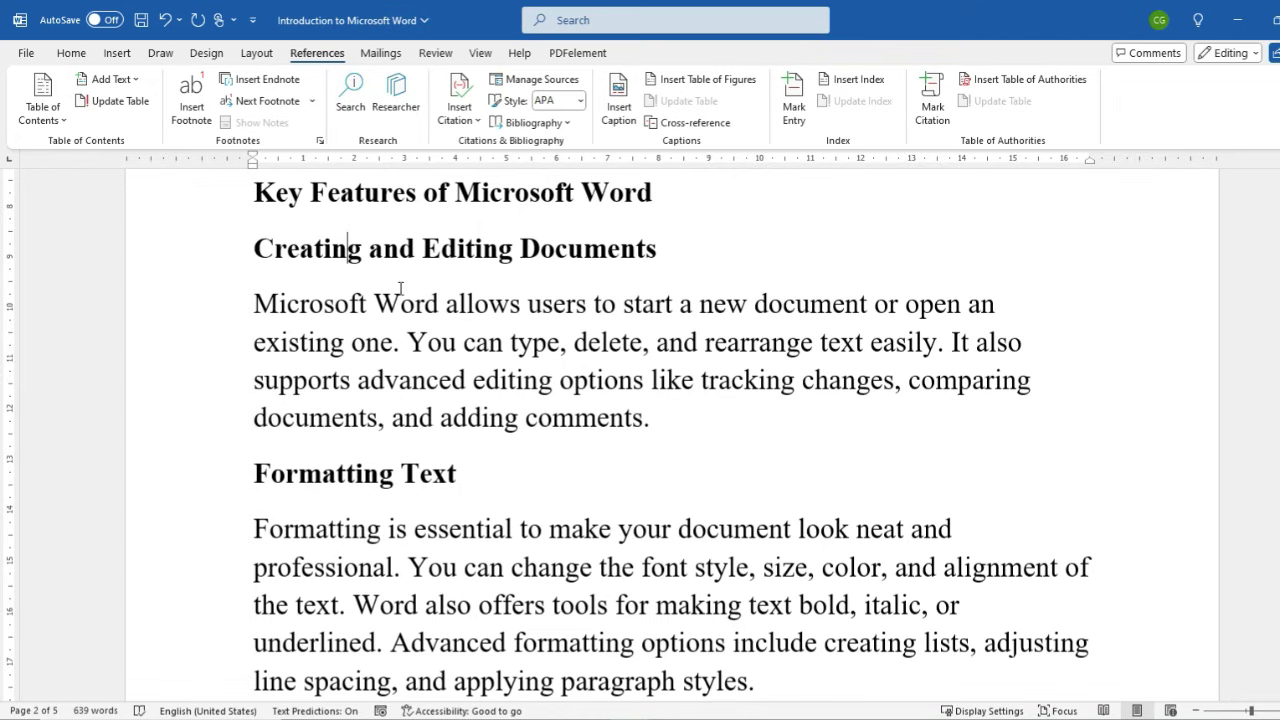
pyautogui.scroll(-2, 402, 290)
pyautogui.scroll(3, 402, 290)
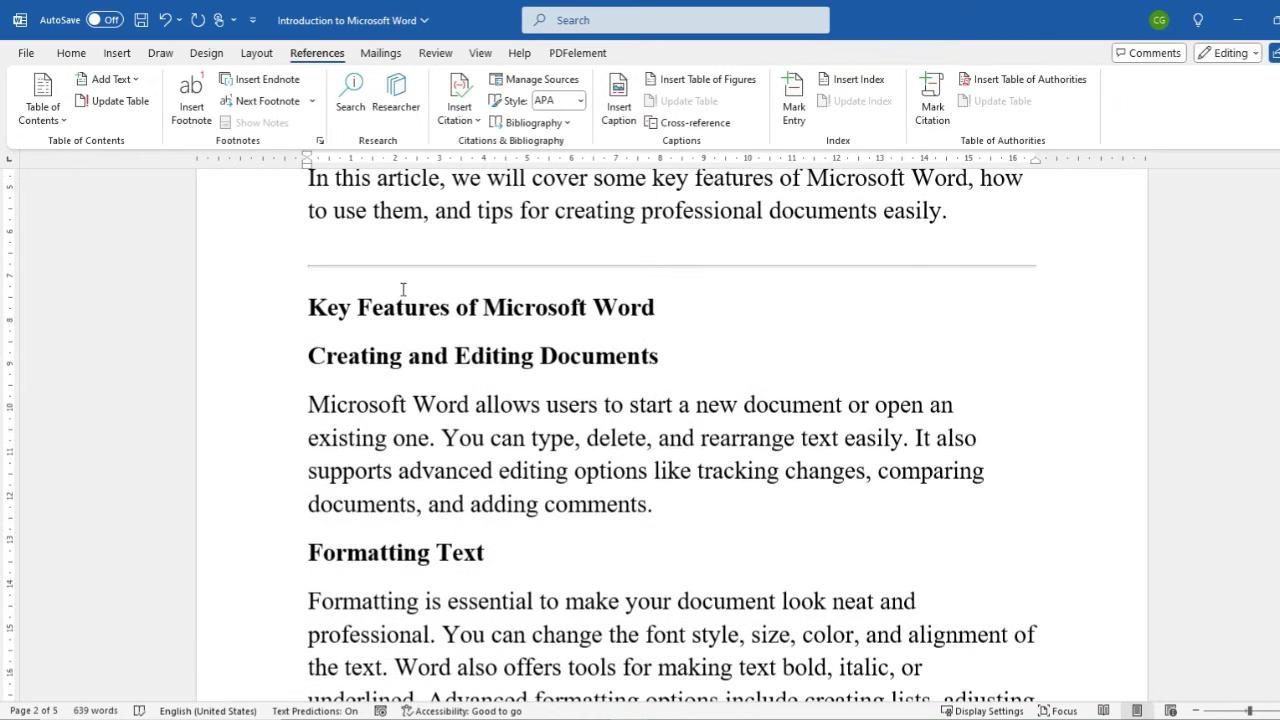
pyautogui.scroll(5, 402, 290)
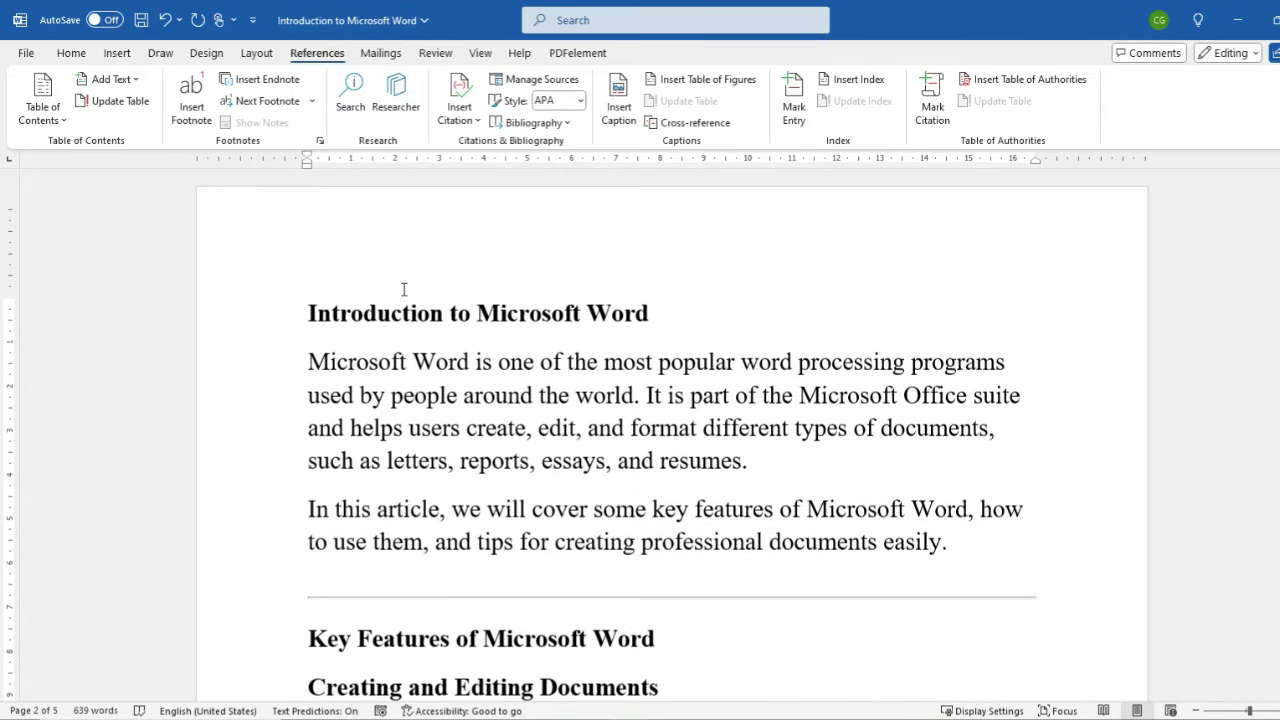
# Mark the "Introduction to Microsoft Word" heading as a Level 1 entry for the table of contents
pyautogui.click(366, 312)
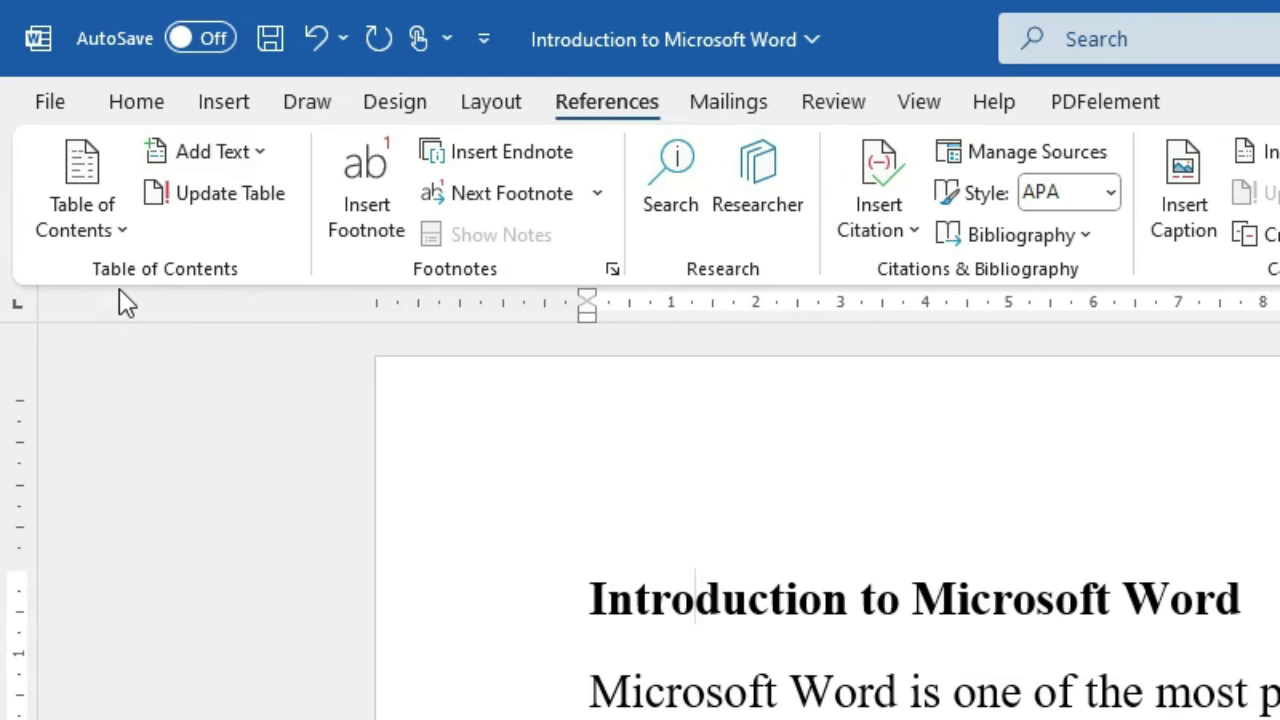
pyautogui.click(236, 155)
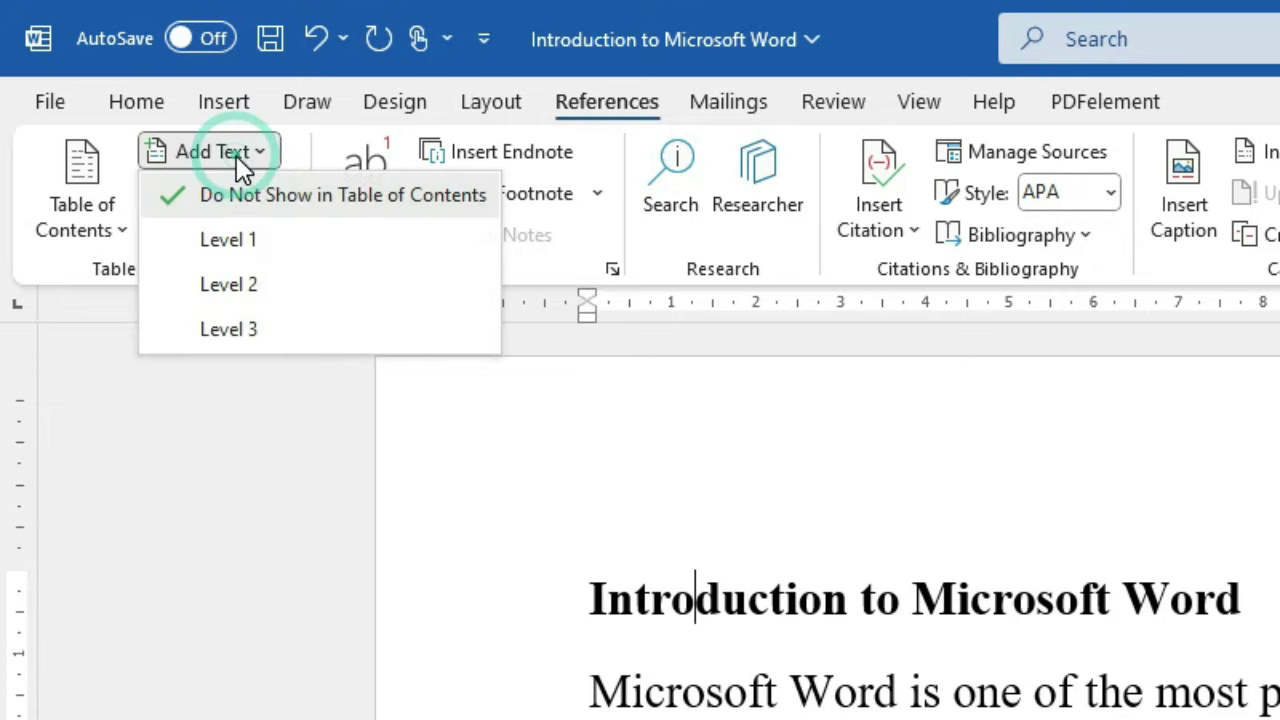
pyautogui.click(250, 260)
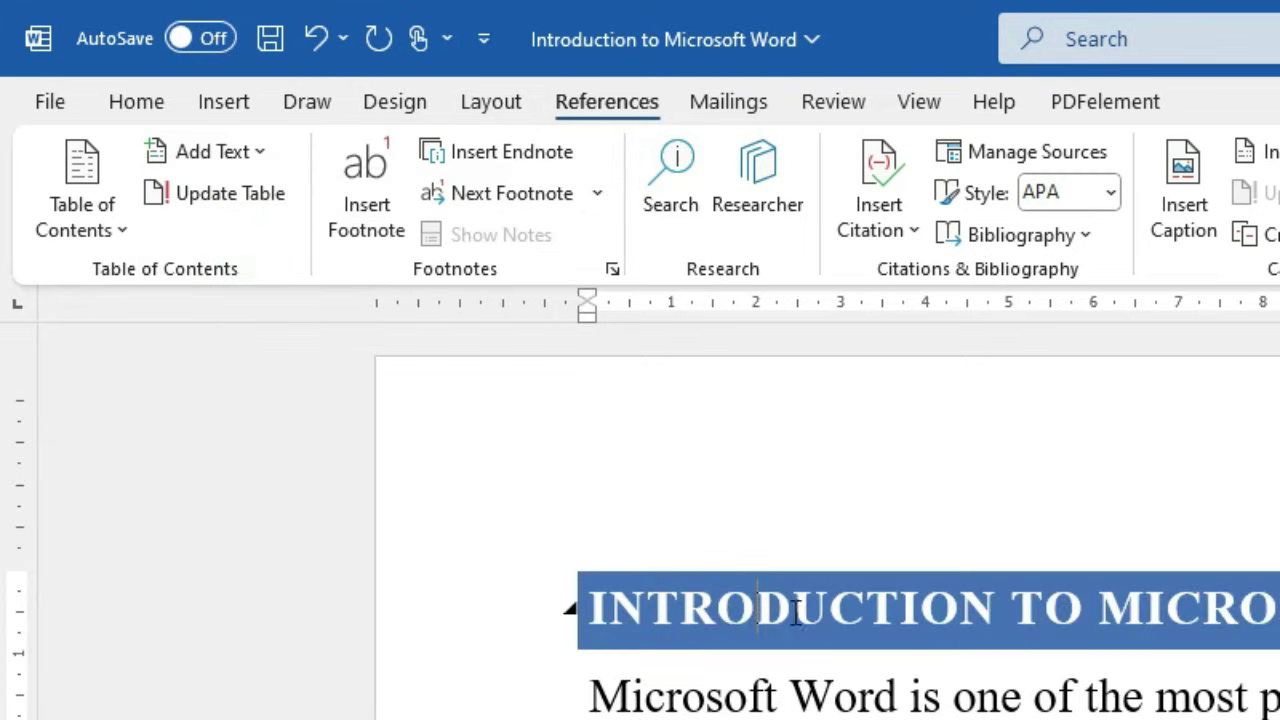
# Mark the "Key Features of Microsoft Word" heading as a Level 1 entry for the table of contents
pyautogui.scroll(-1, 803, 605)
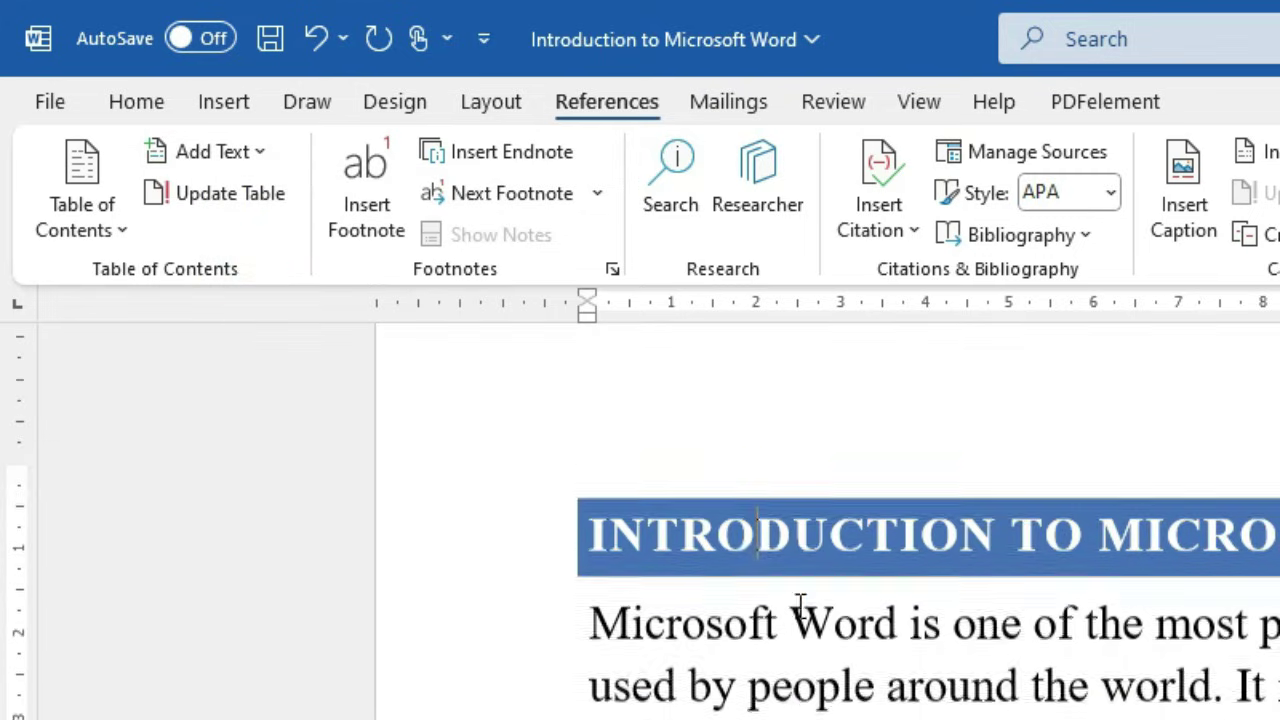
pyautogui.scroll(-3, 810, 560)
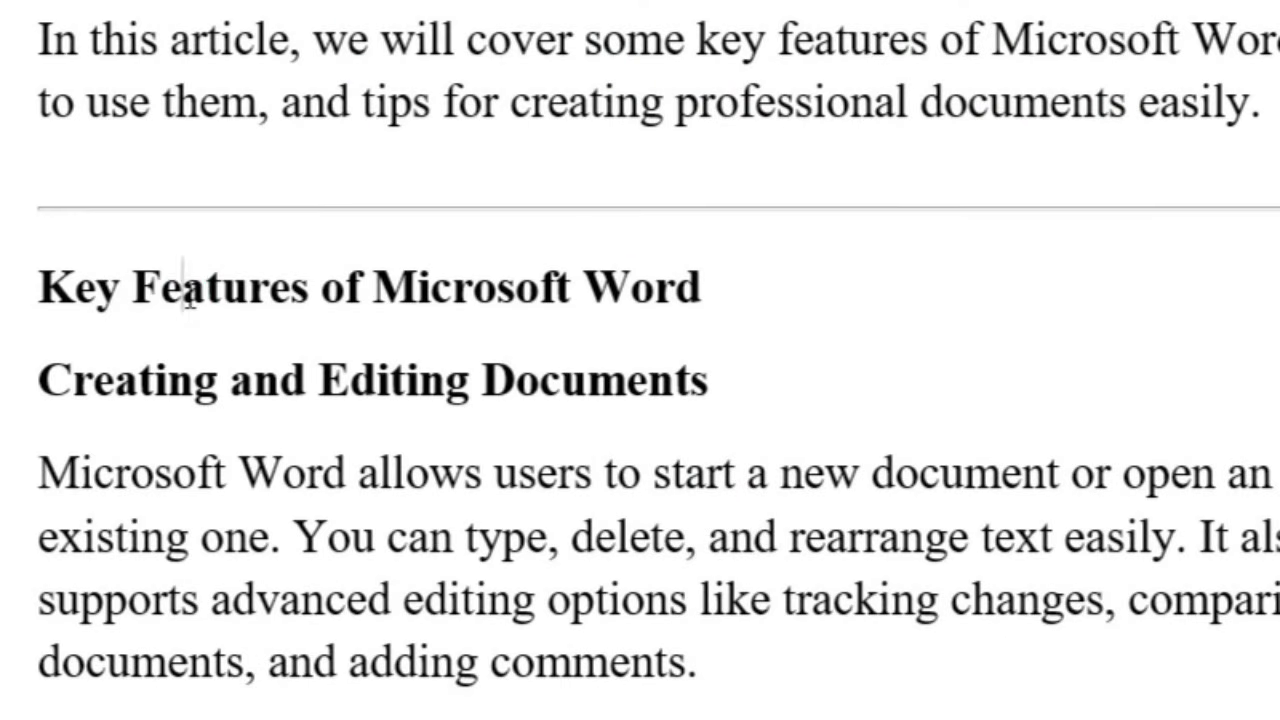
pyautogui.click(184, 293)
pyautogui.hotkey('ctrl', 'alt', '1')
# Mark the "Creating and Editing Documents" subheading as a Level 2 entry for the table of contents
pyautogui.scroll(2, 295, 277)
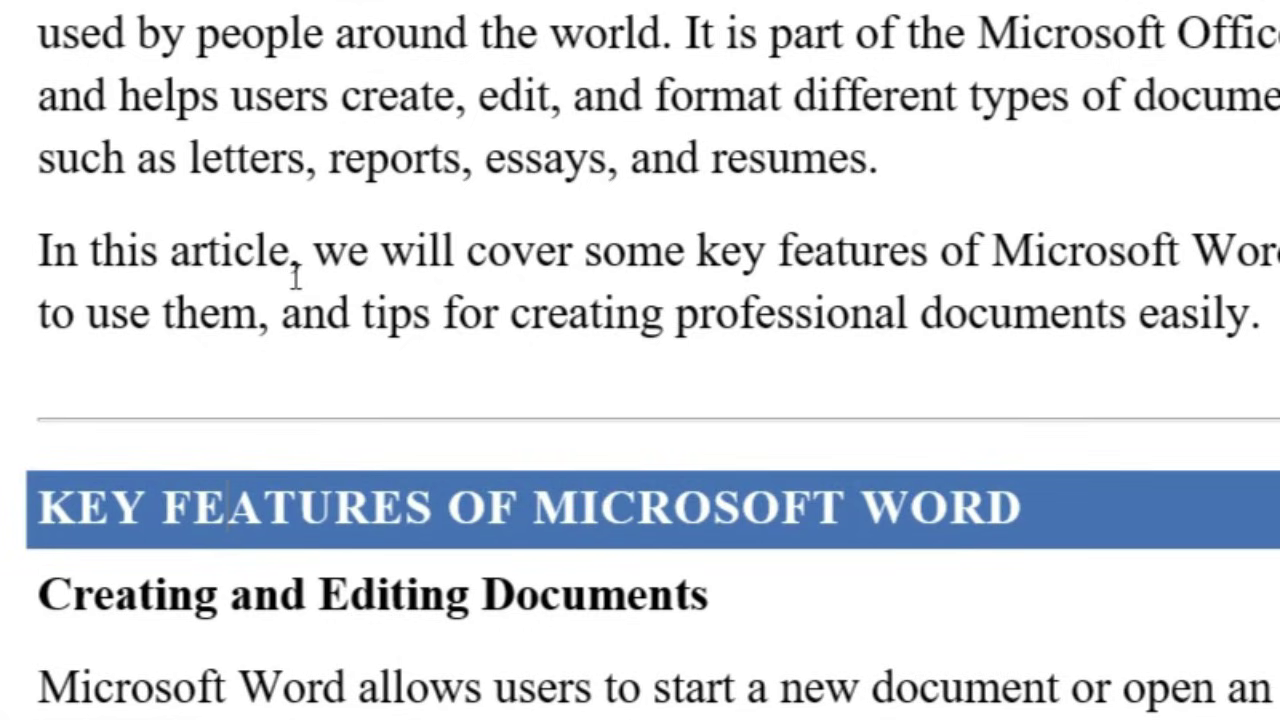
pyautogui.scroll(-3, 297, 277)
pyautogui.click(306, 274)
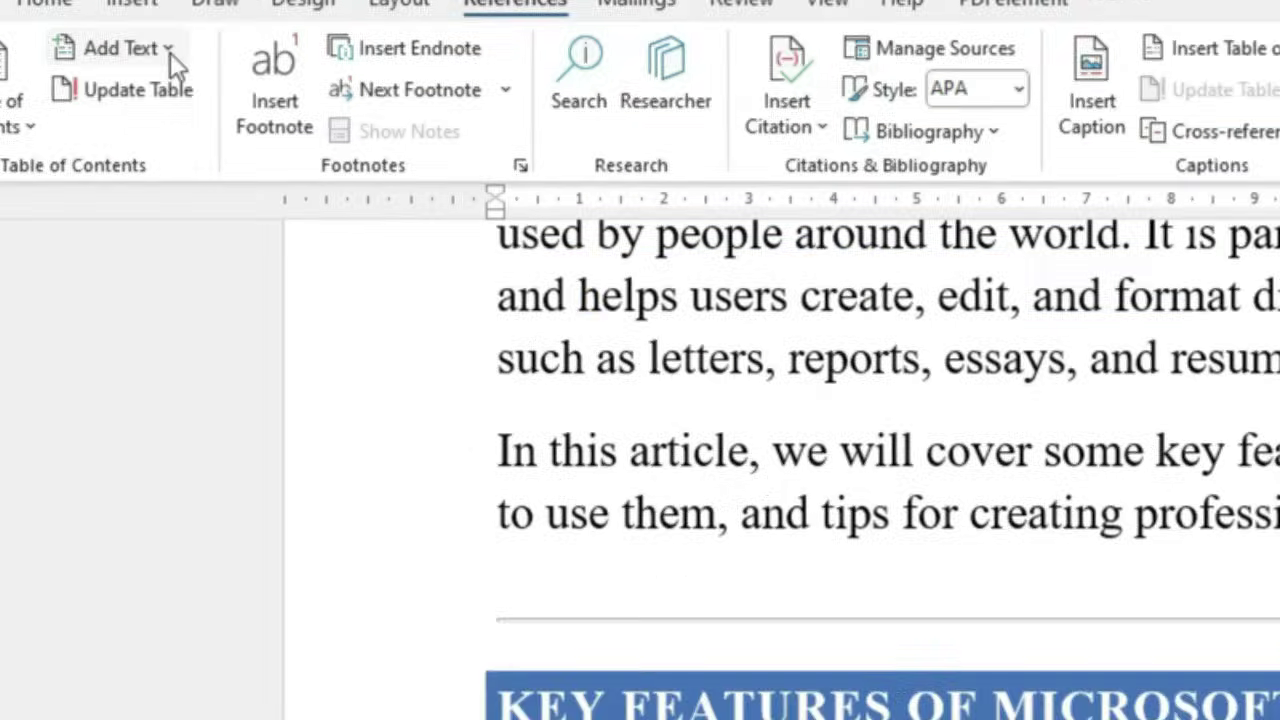
pyautogui.click(257, 160)
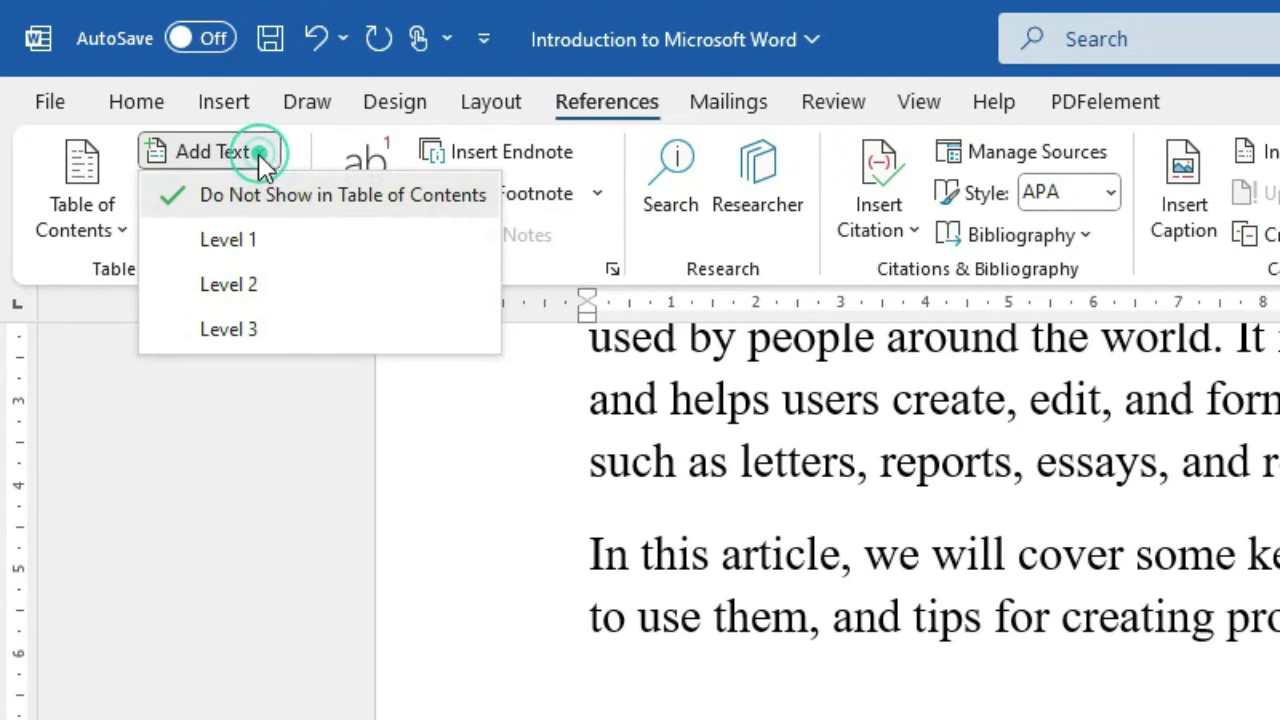
pyautogui.click(277, 285)
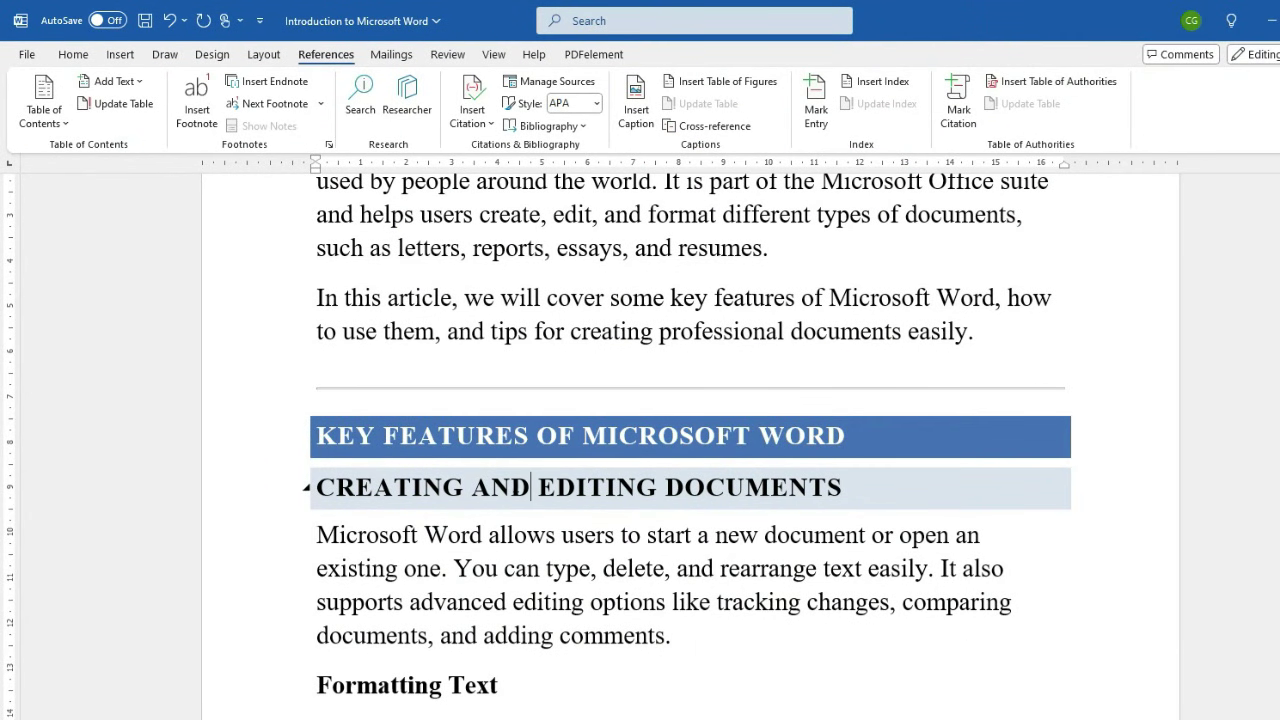
# Examine the heading style applied to "Creating and Editing Documents" and preview alternative document style sets
pyautogui.click(70, 54)
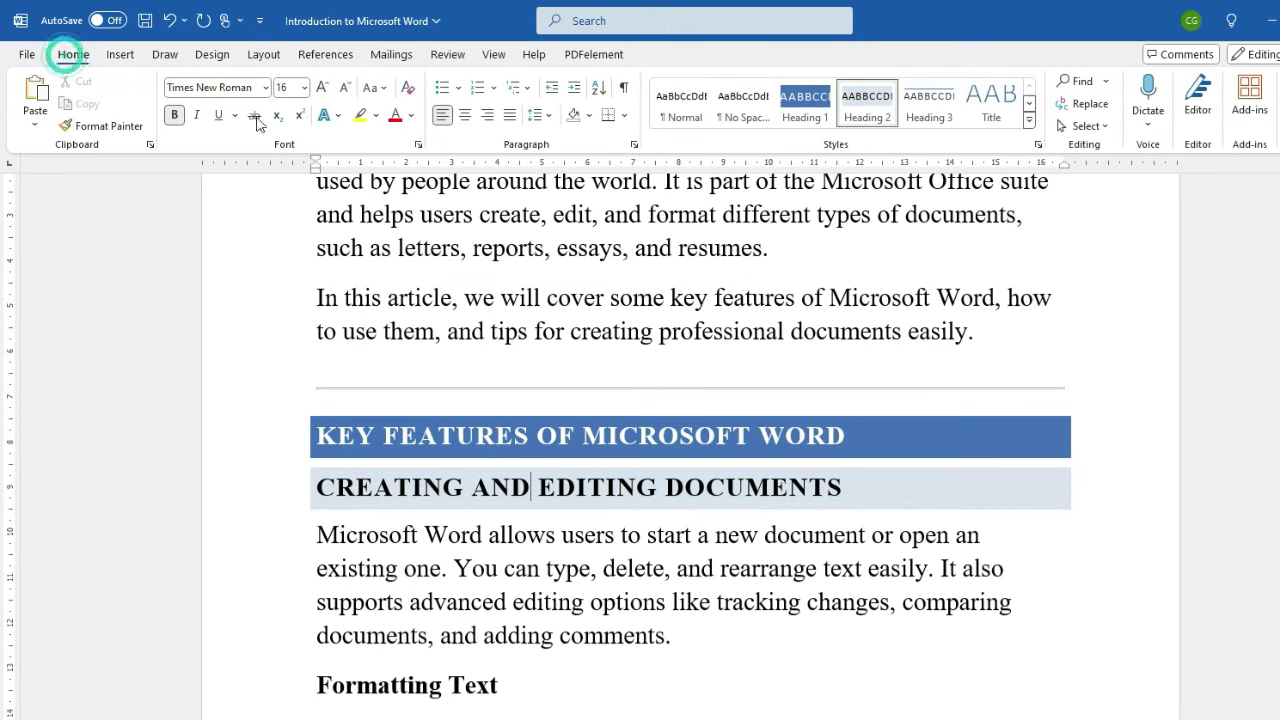
pyautogui.click(869, 110)
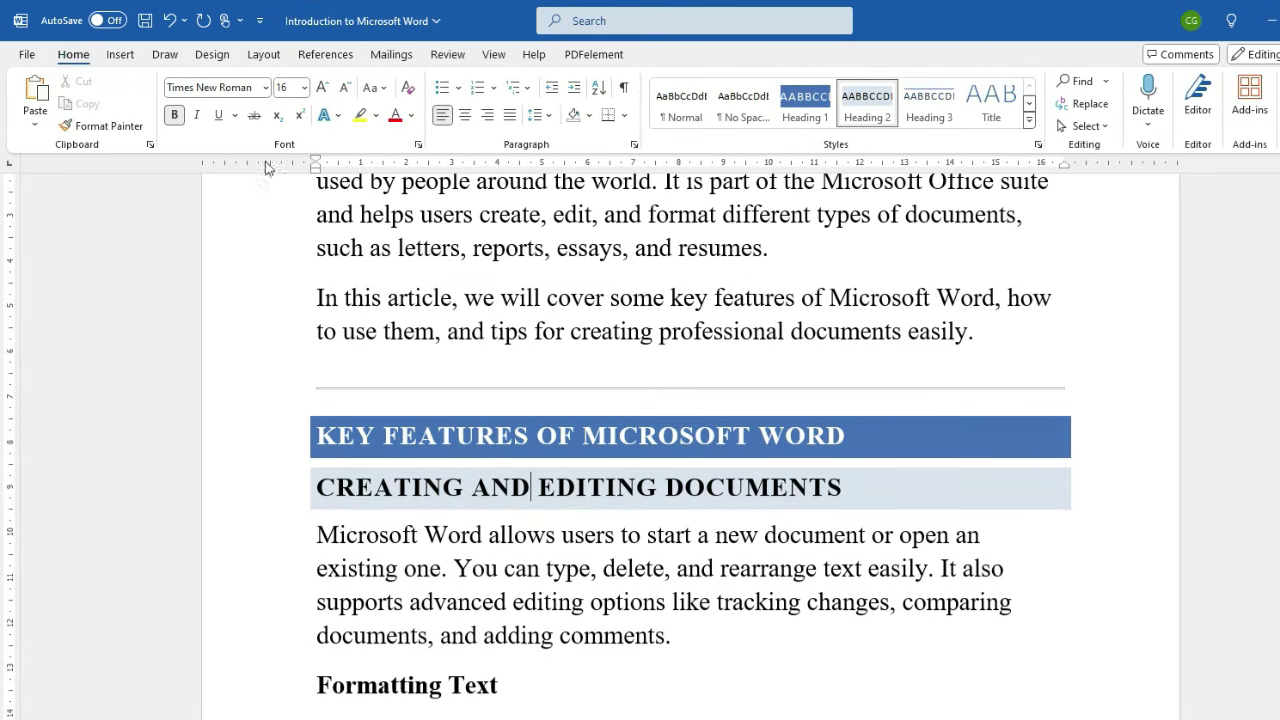
pyautogui.click(224, 55)
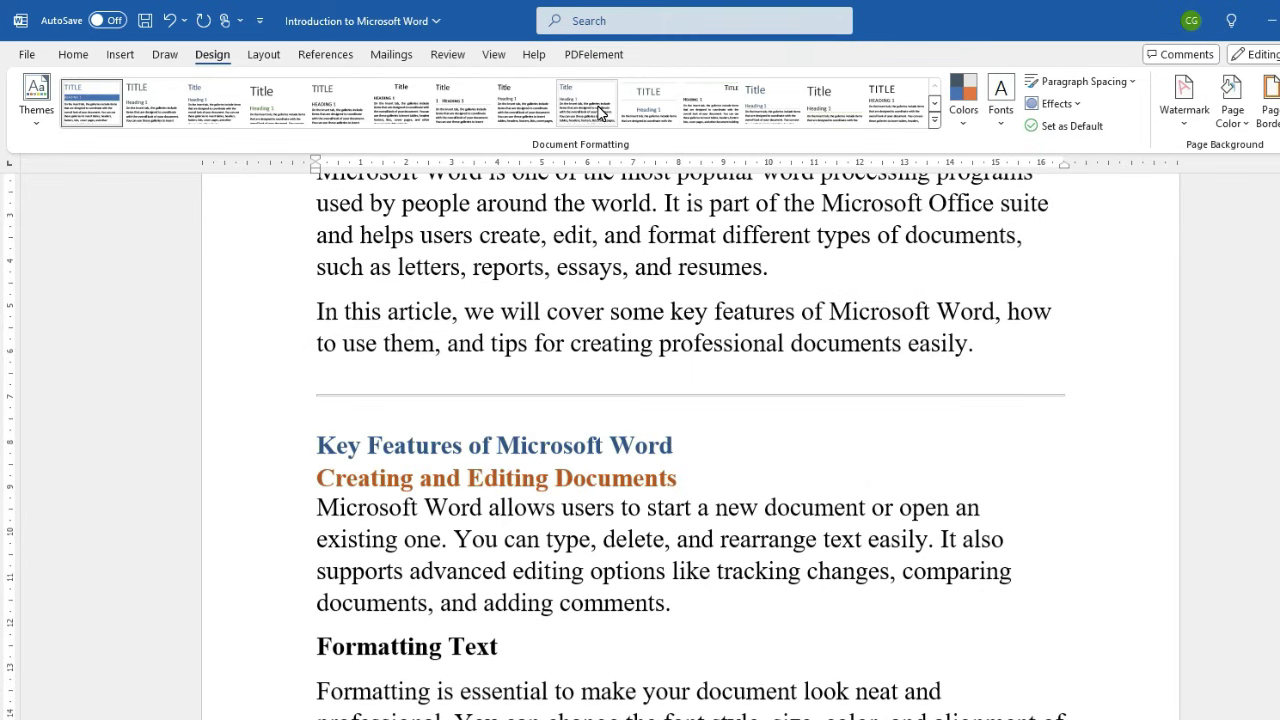
pyautogui.click(600, 112)
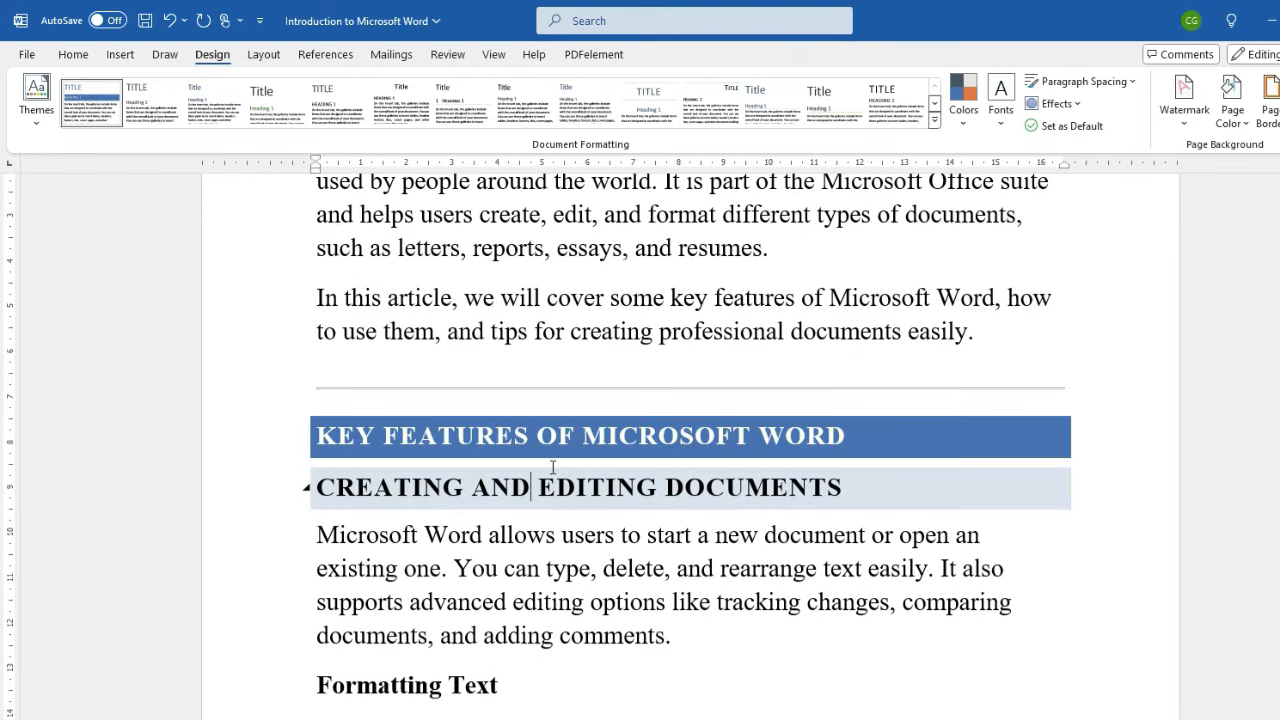
# Mark the "Formatting Text" subheading as a Level 2 entry for the table of contents
pyautogui.click(326, 54)
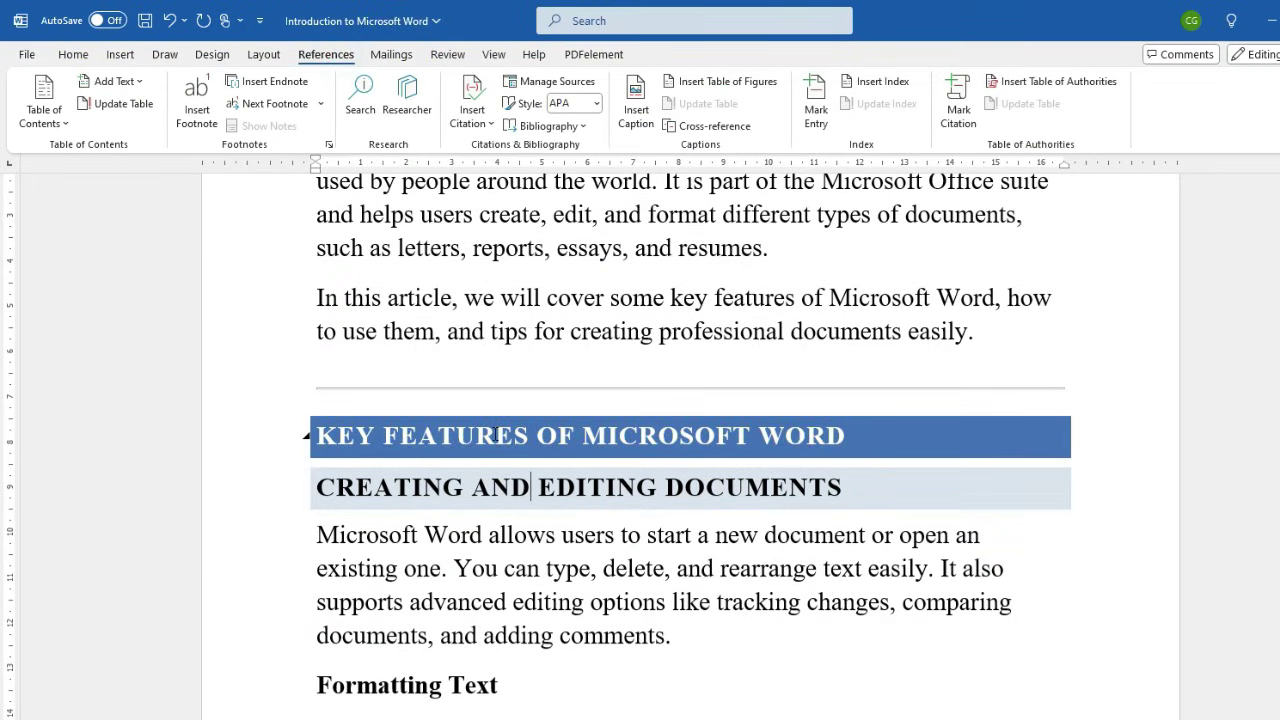
pyautogui.scroll(-1, 484, 472)
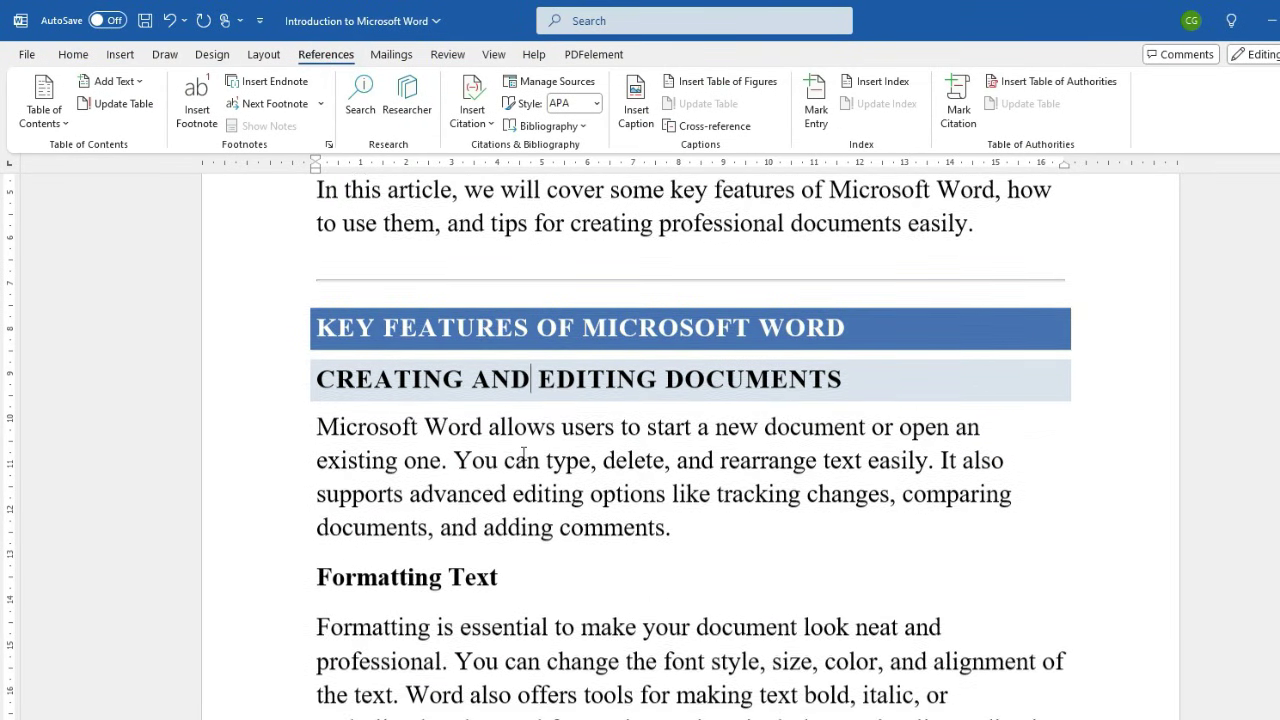
pyautogui.scroll(-1, 462, 474)
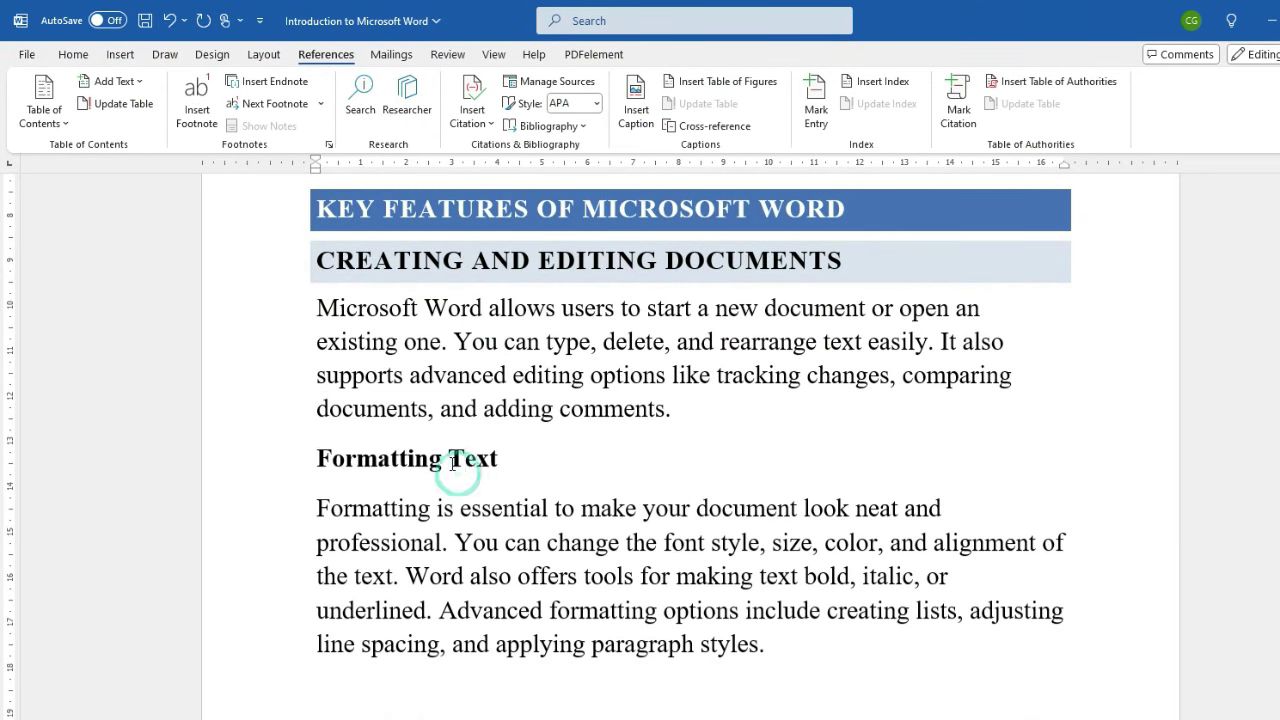
pyautogui.click(113, 81)
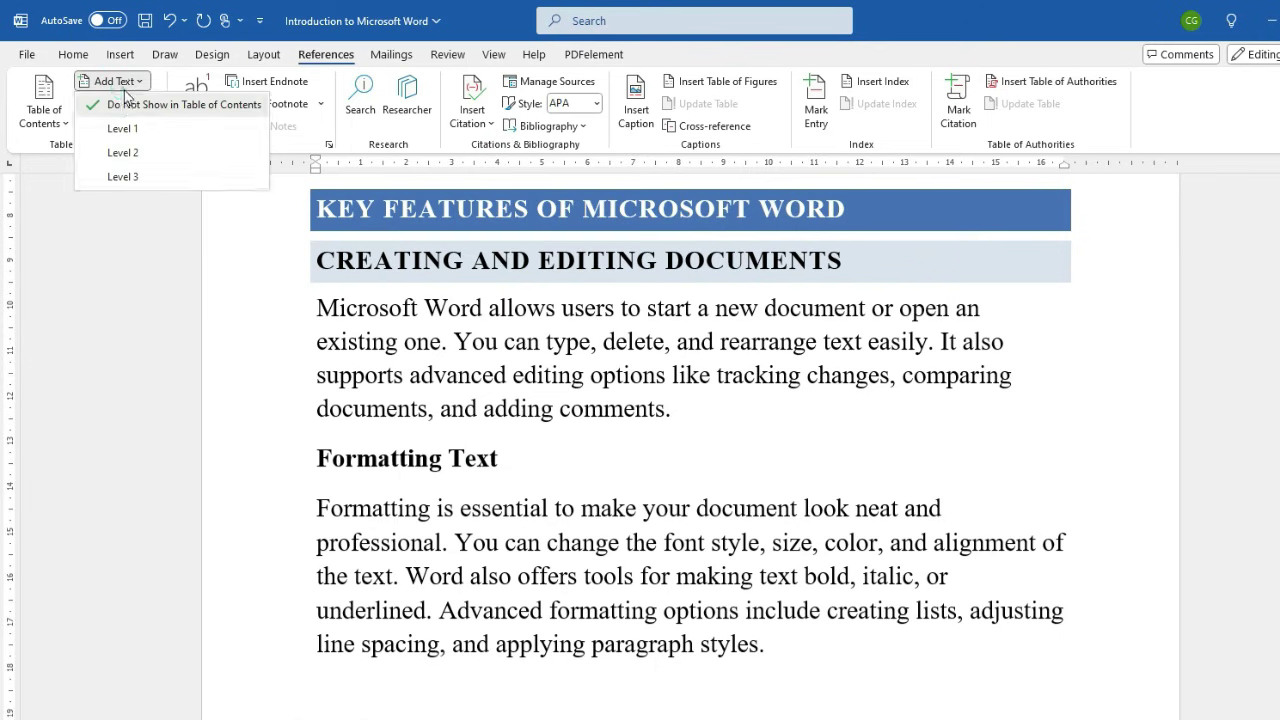
pyautogui.click(136, 150)
# Mark the "Inserting Images and Tables" subheading as a Level 2 entry for the table of contents
pyautogui.scroll(-3, 498, 378)
pyautogui.click(478, 394)
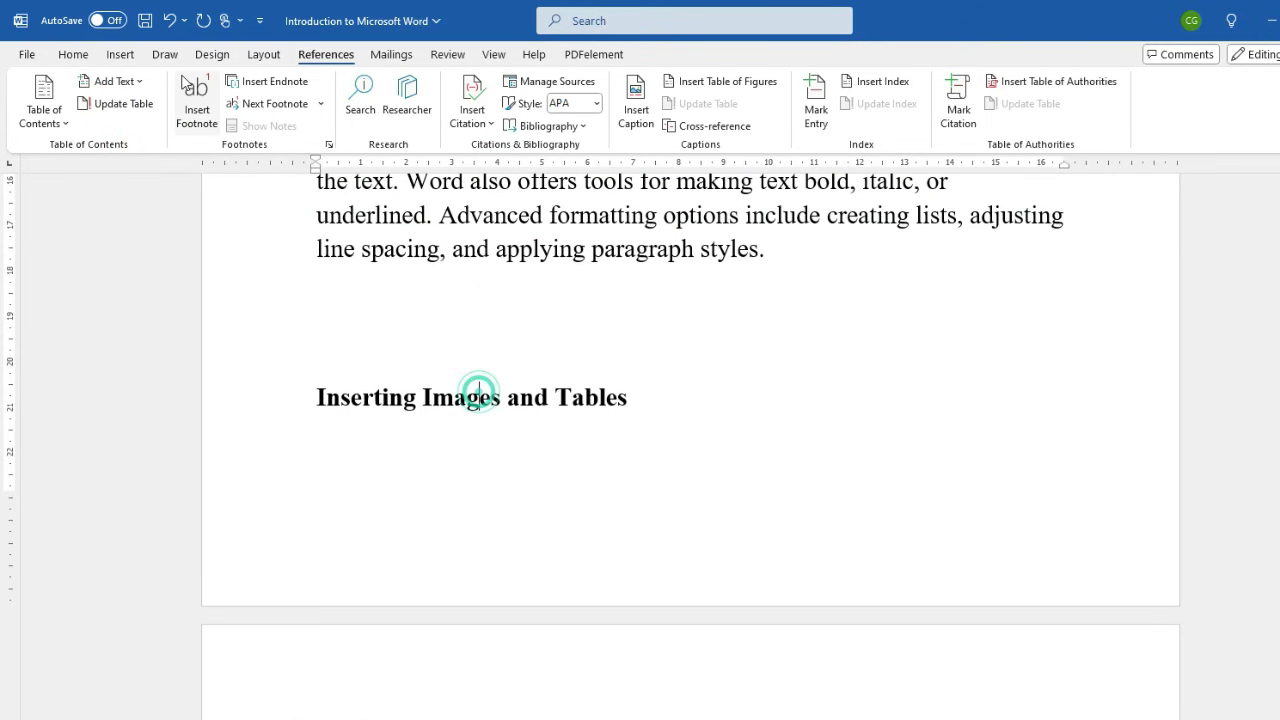
pyautogui.click(113, 81)
pyautogui.click(148, 150)
# Mark the "Spell Check and Grammar Check" subheading as a Level 2 entry for the table of contents
pyautogui.scroll(-10, 426, 298)
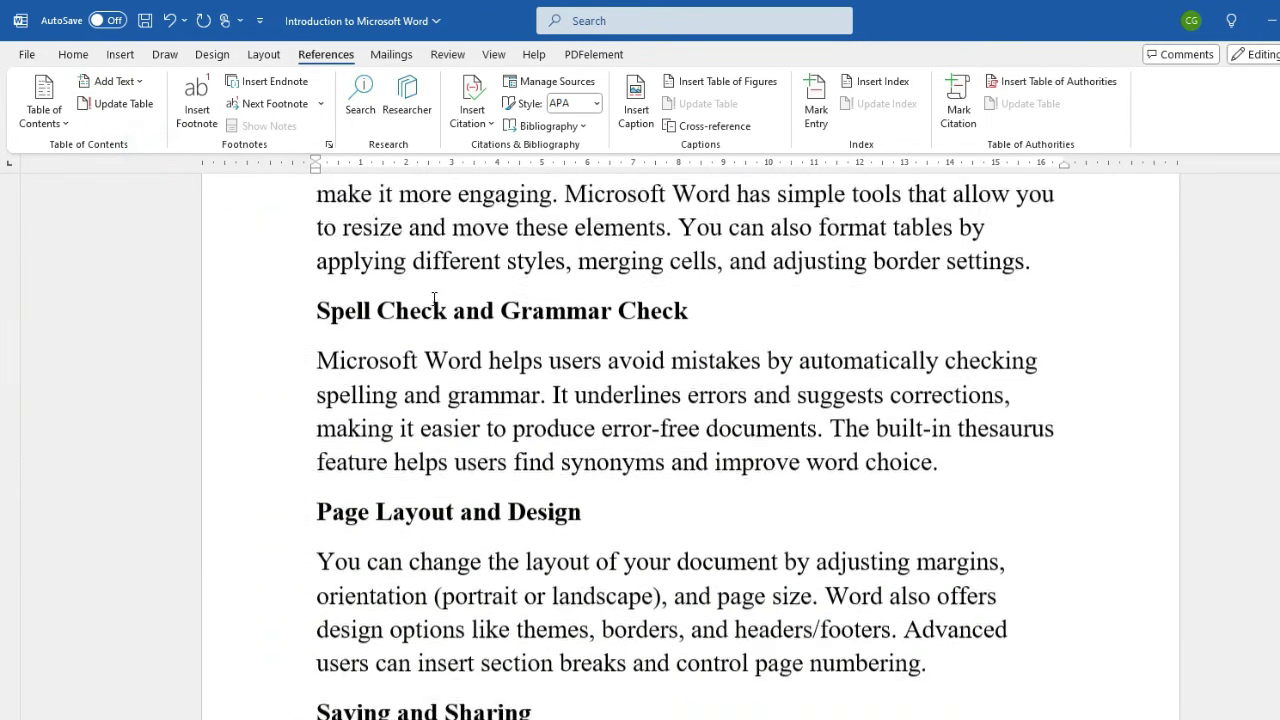
pyautogui.click(113, 81)
pyautogui.click(155, 149)
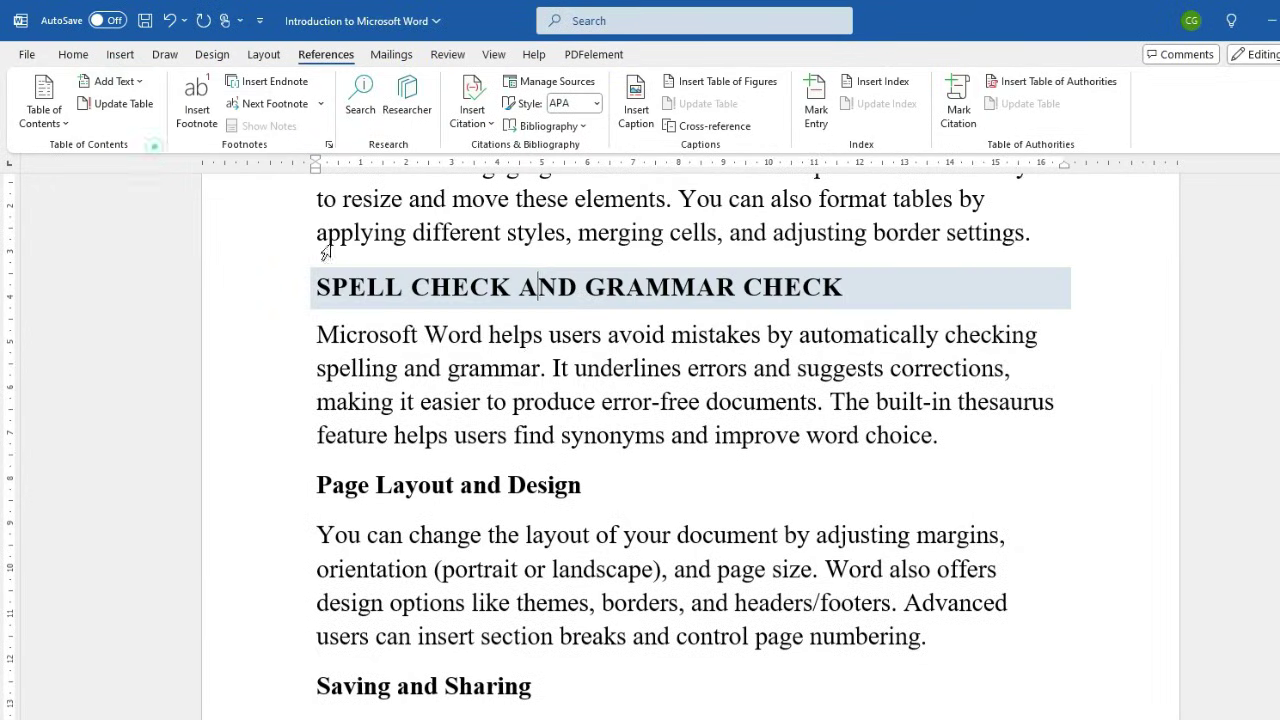
# Mark the "Page Layout and Design" subheading as a Level 2 entry for the table of contents
pyautogui.scroll(-2, 535, 348)
pyautogui.click(527, 262)
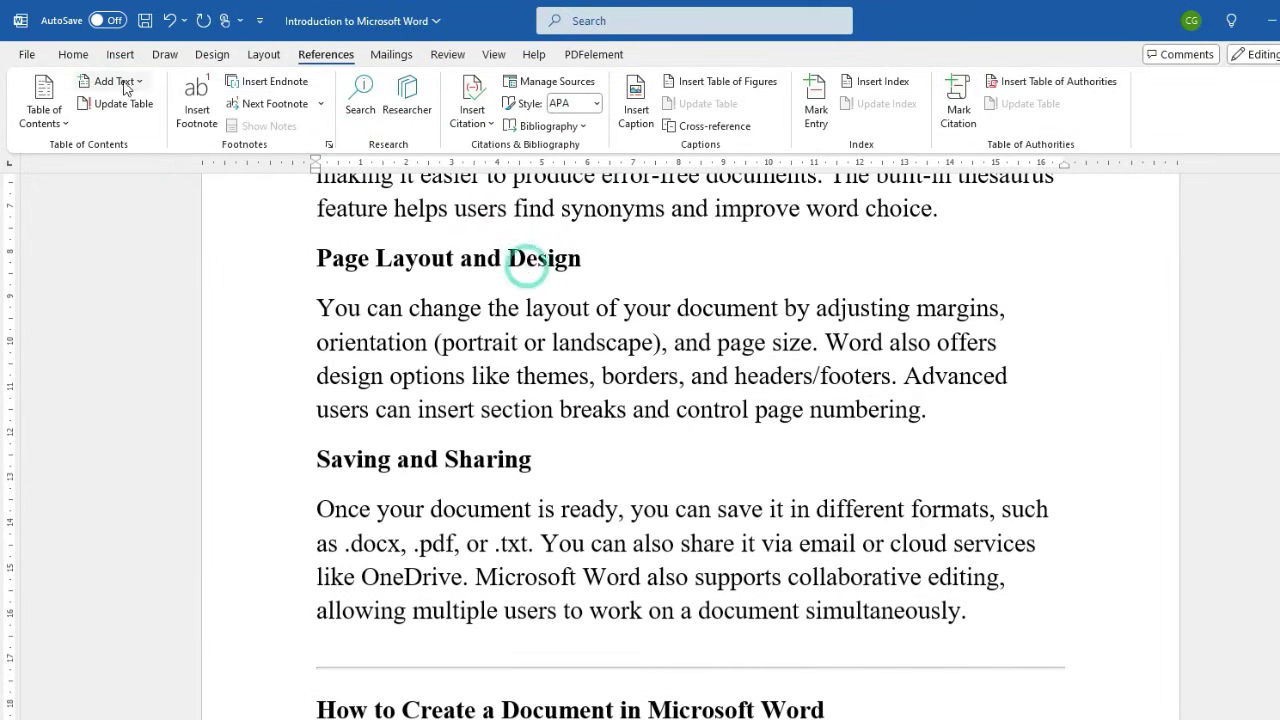
pyautogui.click(113, 81)
pyautogui.click(137, 149)
# Mark the "Saving and Sharing" subheading as a Level 2 entry for the table of contents
pyautogui.scroll(-2, 137, 140)
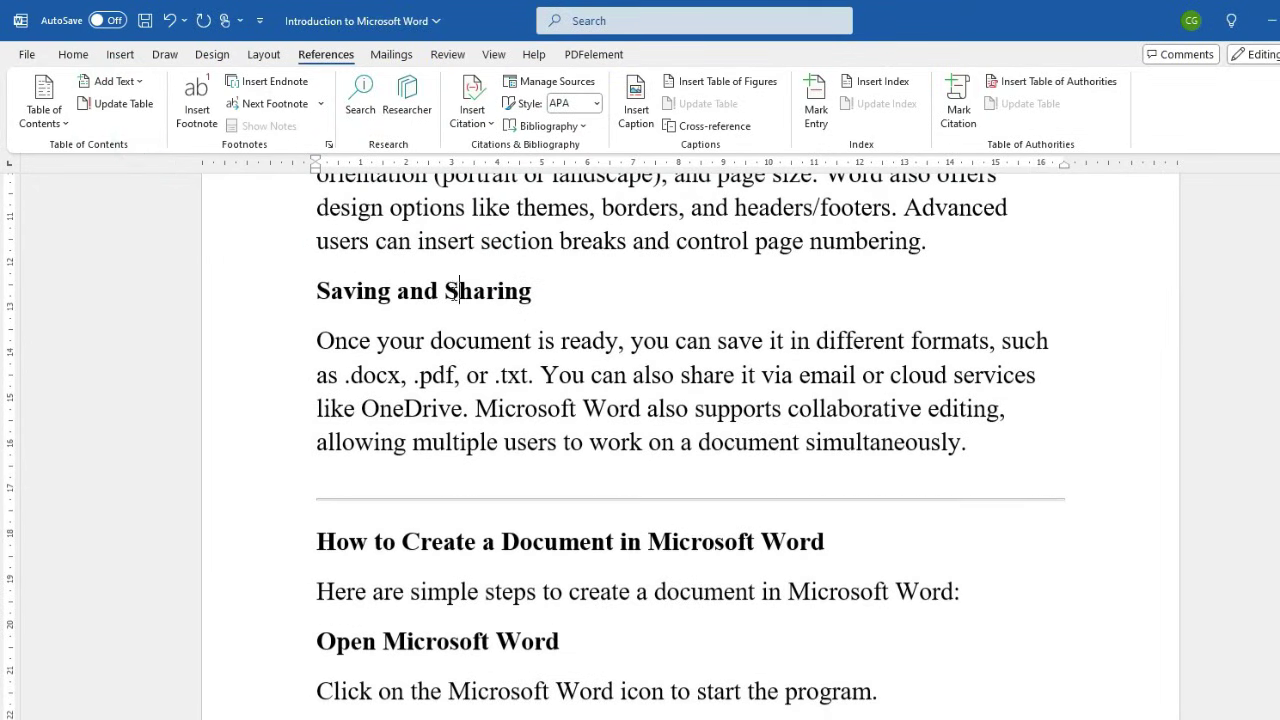
pyautogui.click(113, 81)
pyautogui.click(155, 149)
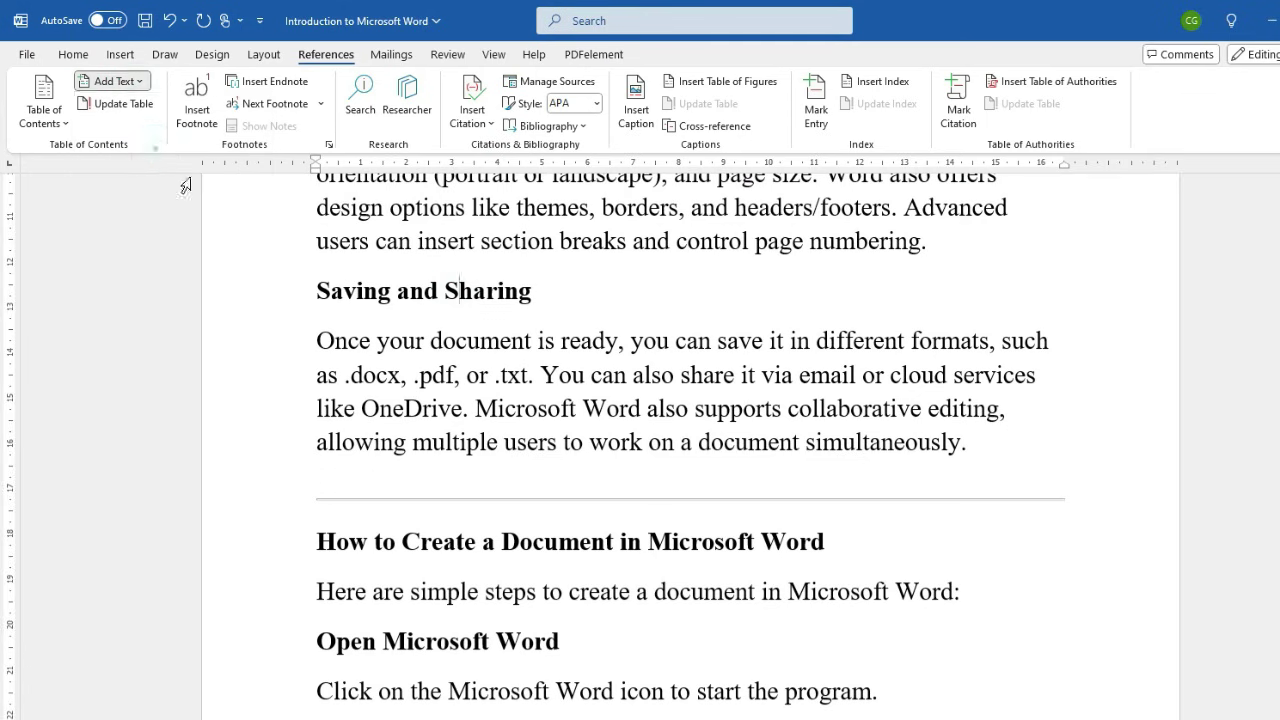
# Review the headings and subheadings throughout the document, including a multi-page view, to check their level formatting
pyautogui.scroll(-2, 480, 456)
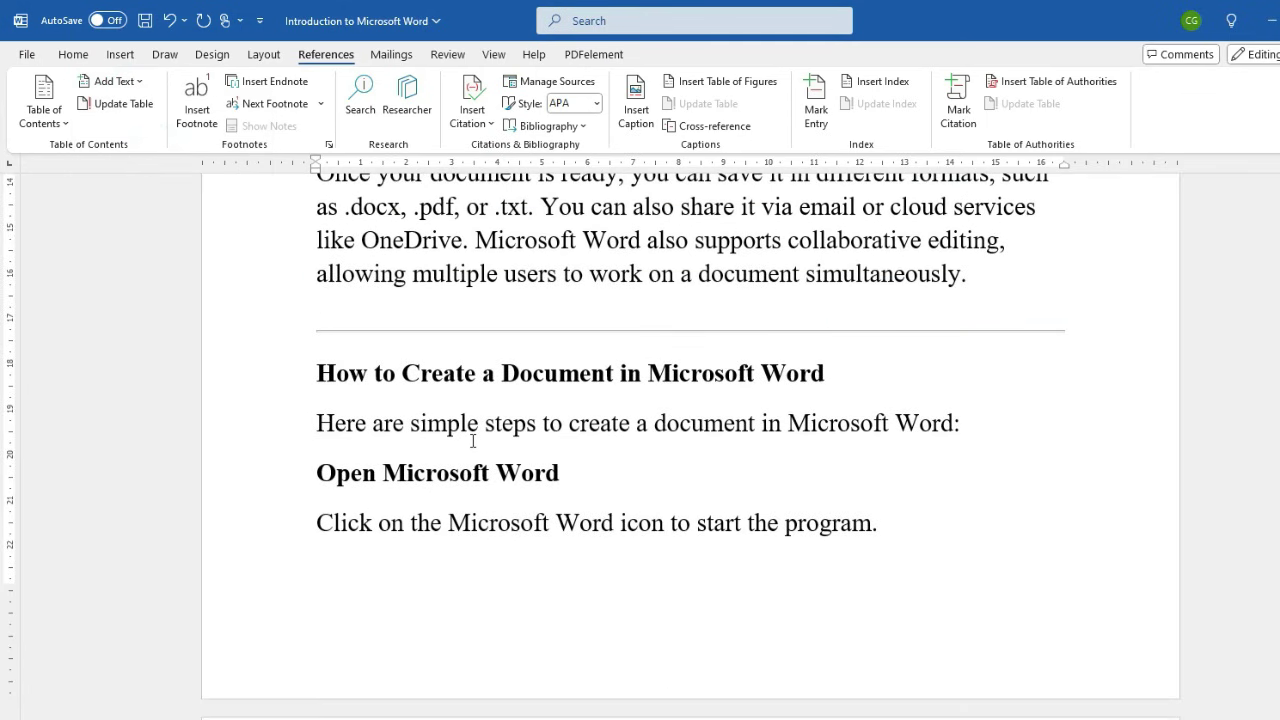
pyautogui.scroll(-15, 482, 410)
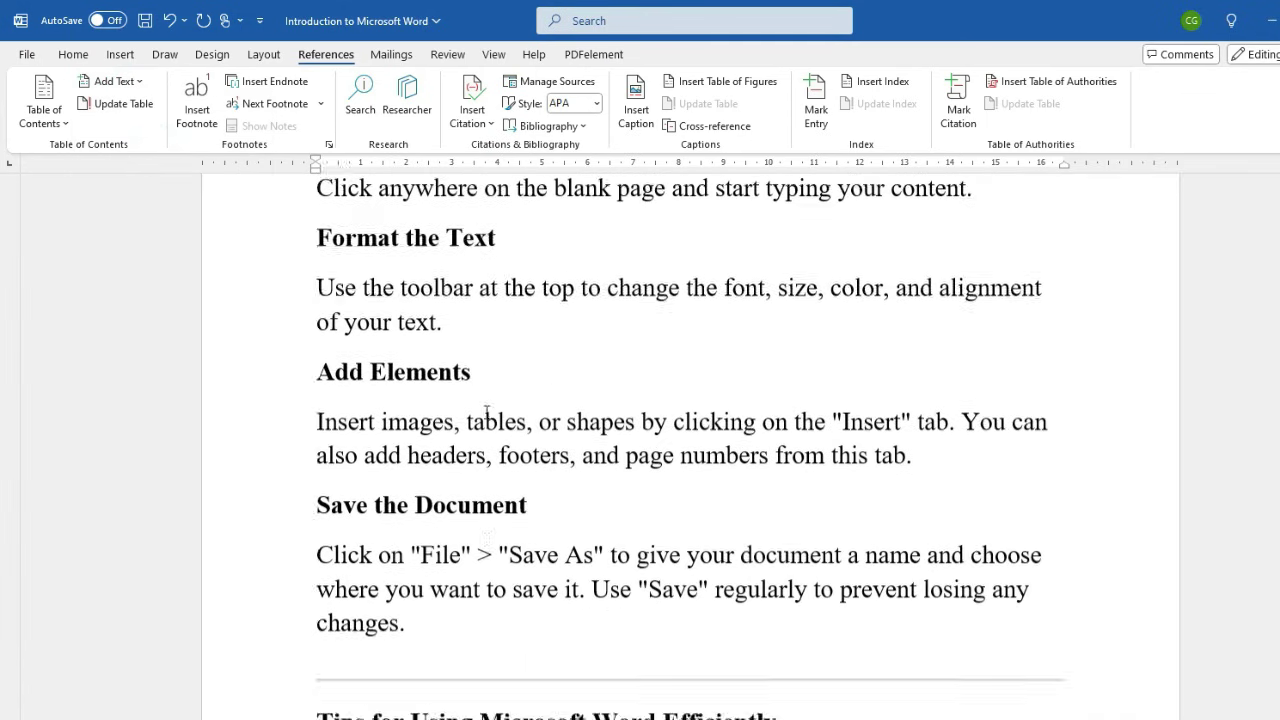
pyautogui.scroll(-15, 487, 414)
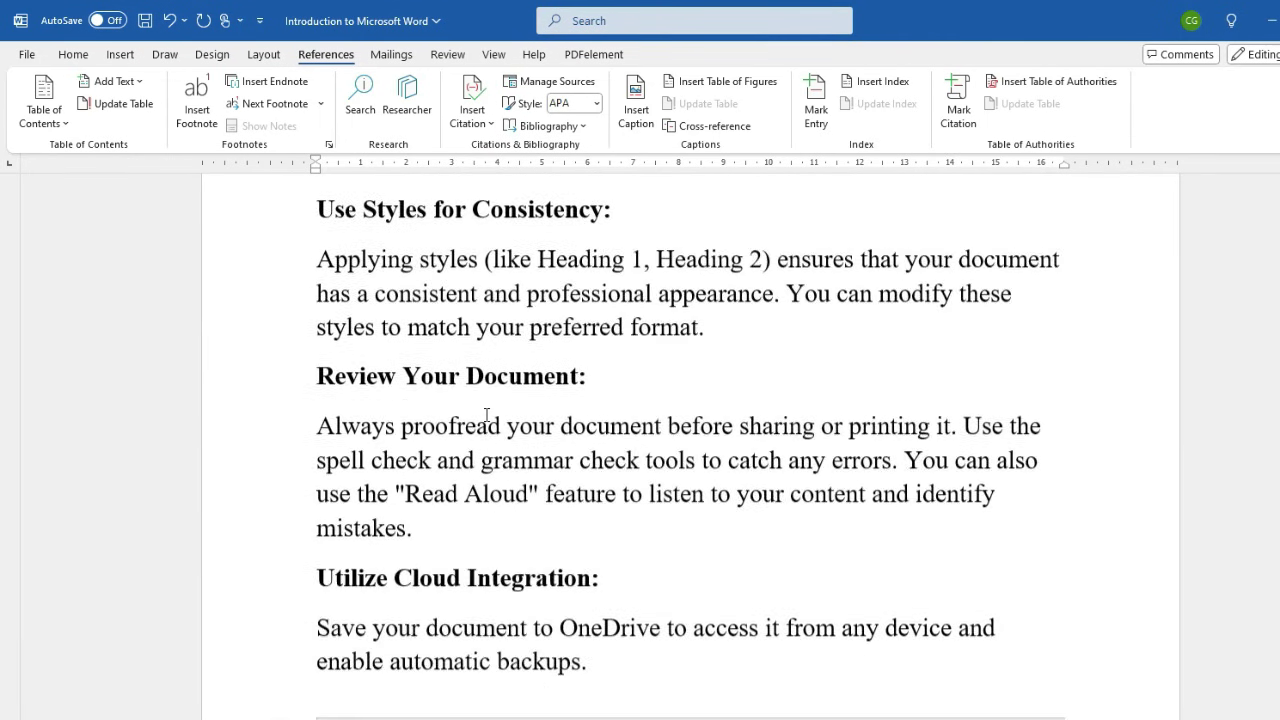
pyautogui.scroll(-2, 487, 414)
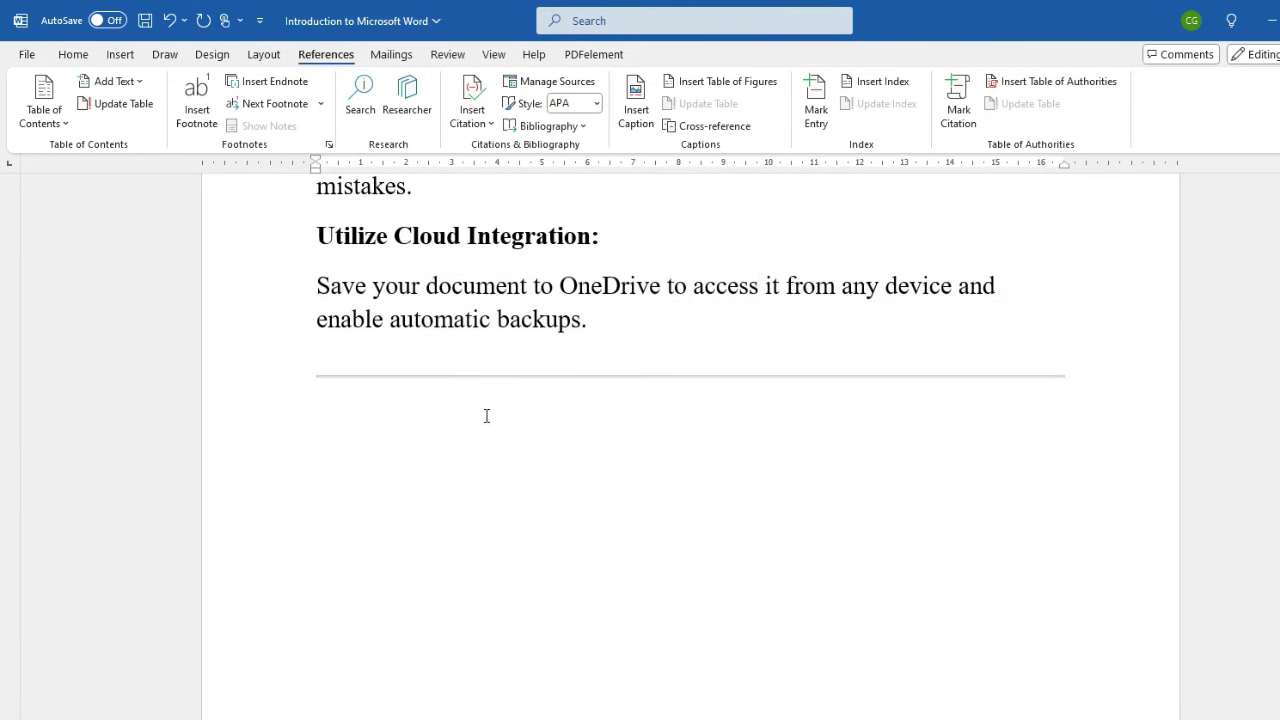
pyautogui.keyDown('ctrl'); pyautogui.scroll(-6, 485, 415); pyautogui.keyUp('ctrl')
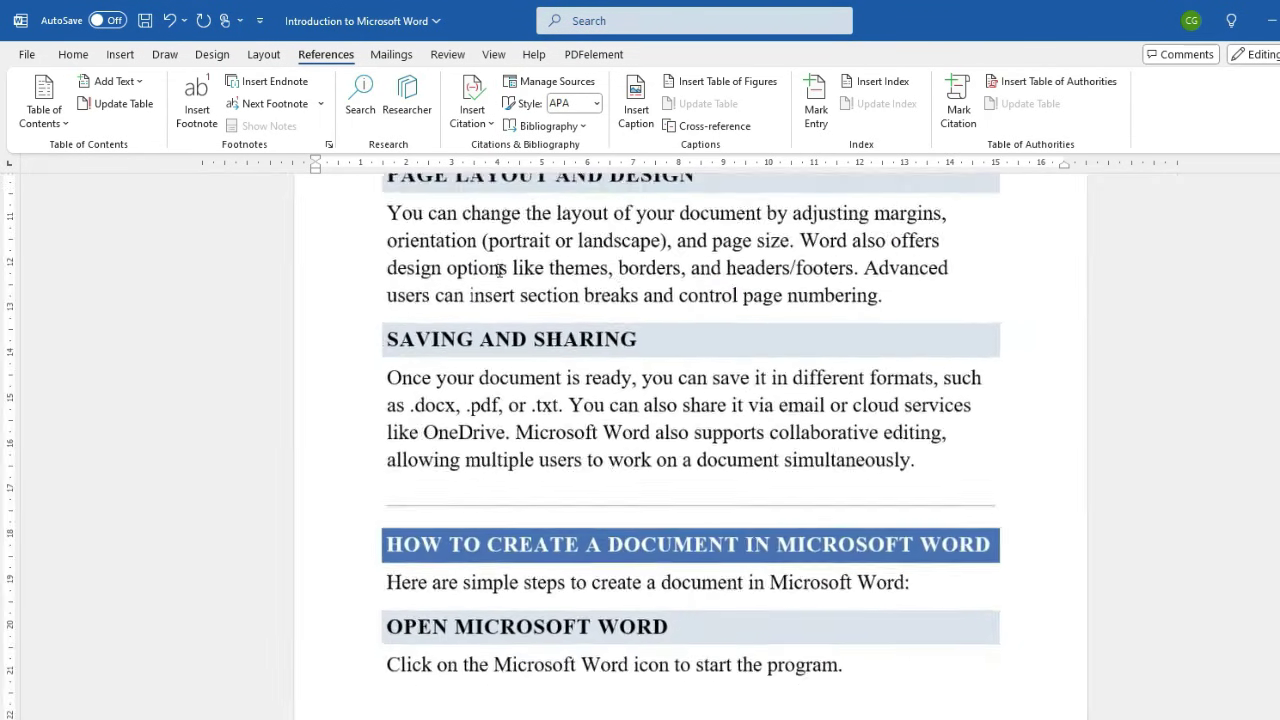
pyautogui.scroll(-5, 790, 392)
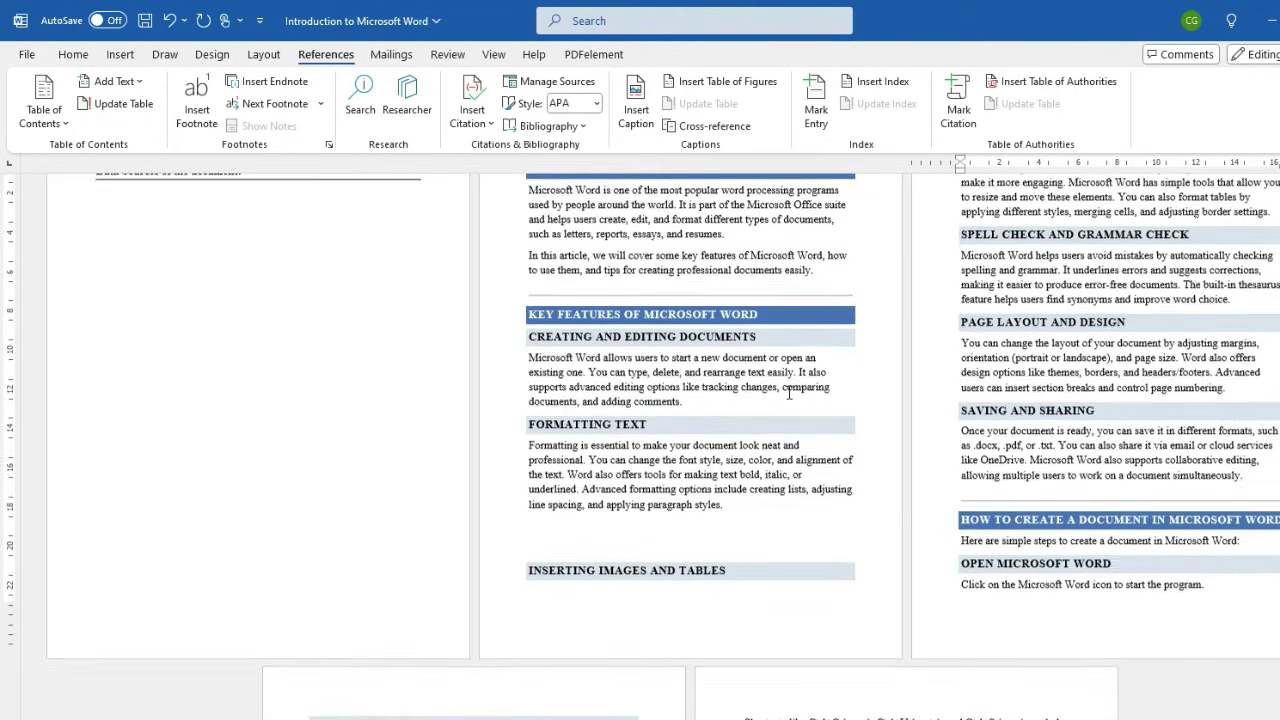
pyautogui.scroll(-2, 797, 385)
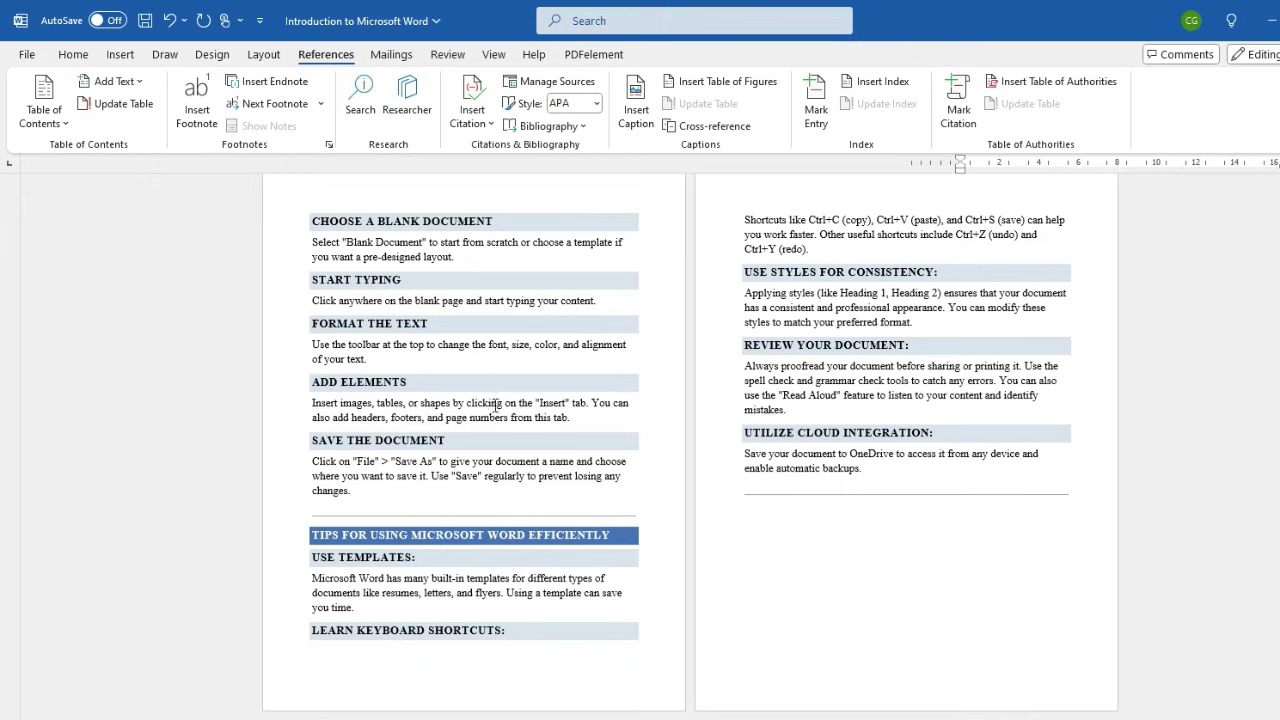
pyautogui.scroll(5, 492, 368)
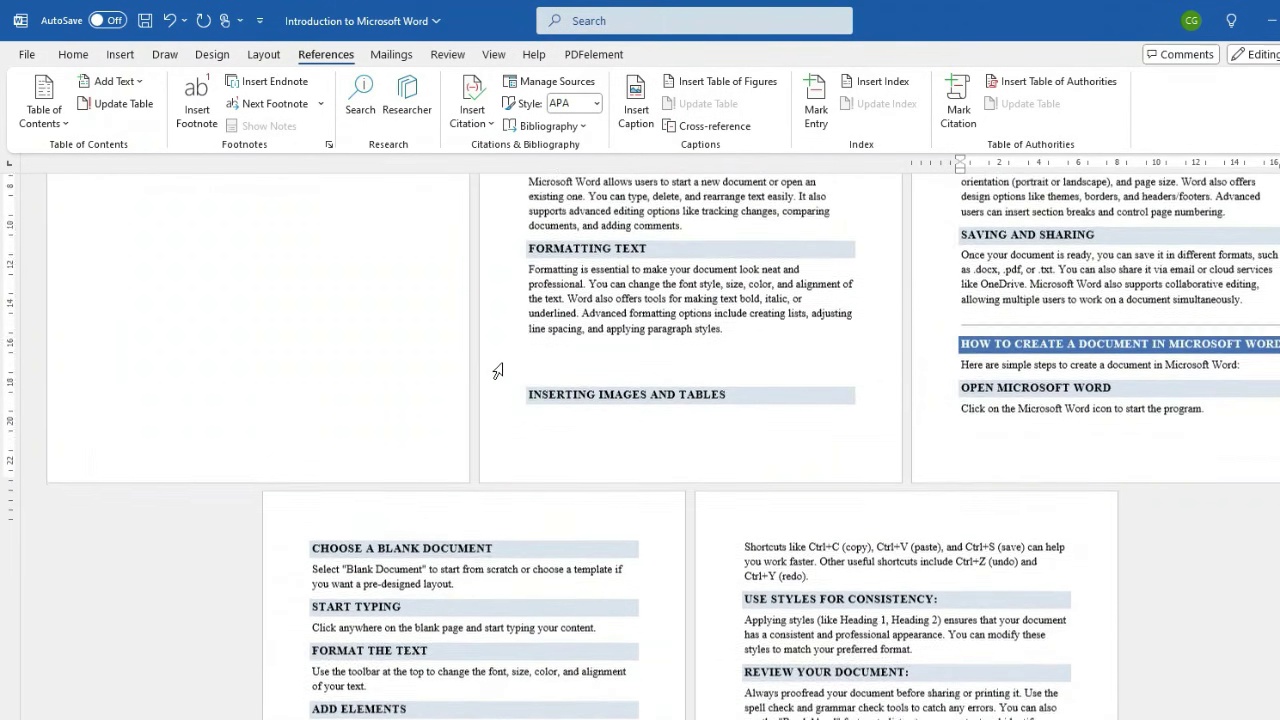
pyautogui.scroll(4, 497, 371)
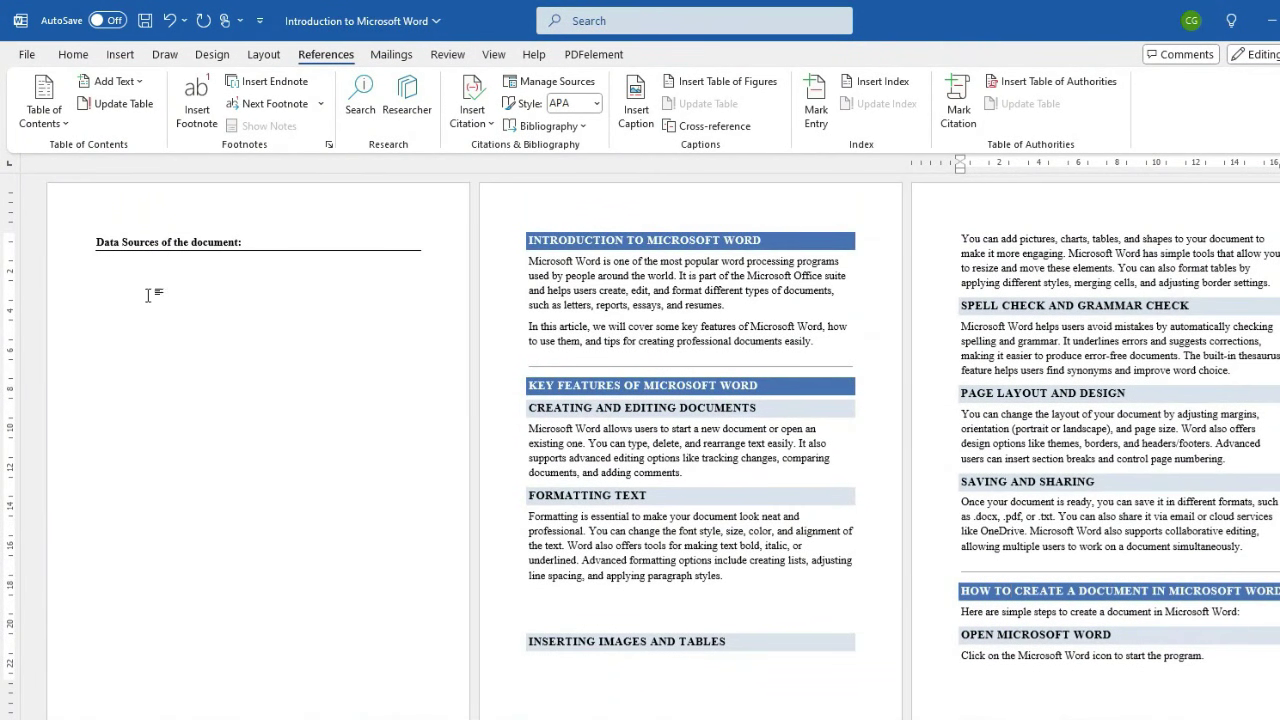
# Insert an Automatic Table 1 table of contents on the first page, beneath "Data Sources of the document:"
pyautogui.click(106, 276)
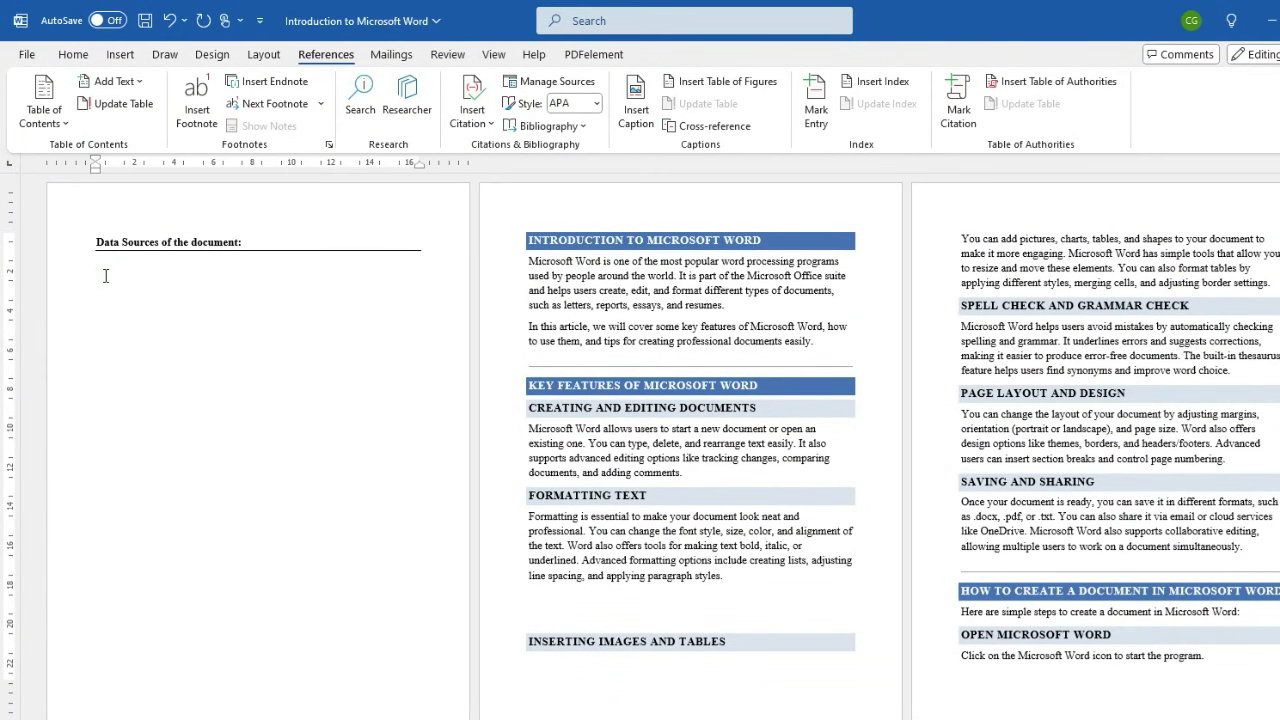
pyautogui.keyDown('ctrl'); pyautogui.scroll(5, 105, 276); pyautogui.keyUp('ctrl')
pyautogui.keyDown('ctrl'); pyautogui.scroll(2, 420, 295); pyautogui.keyUp('ctrl')
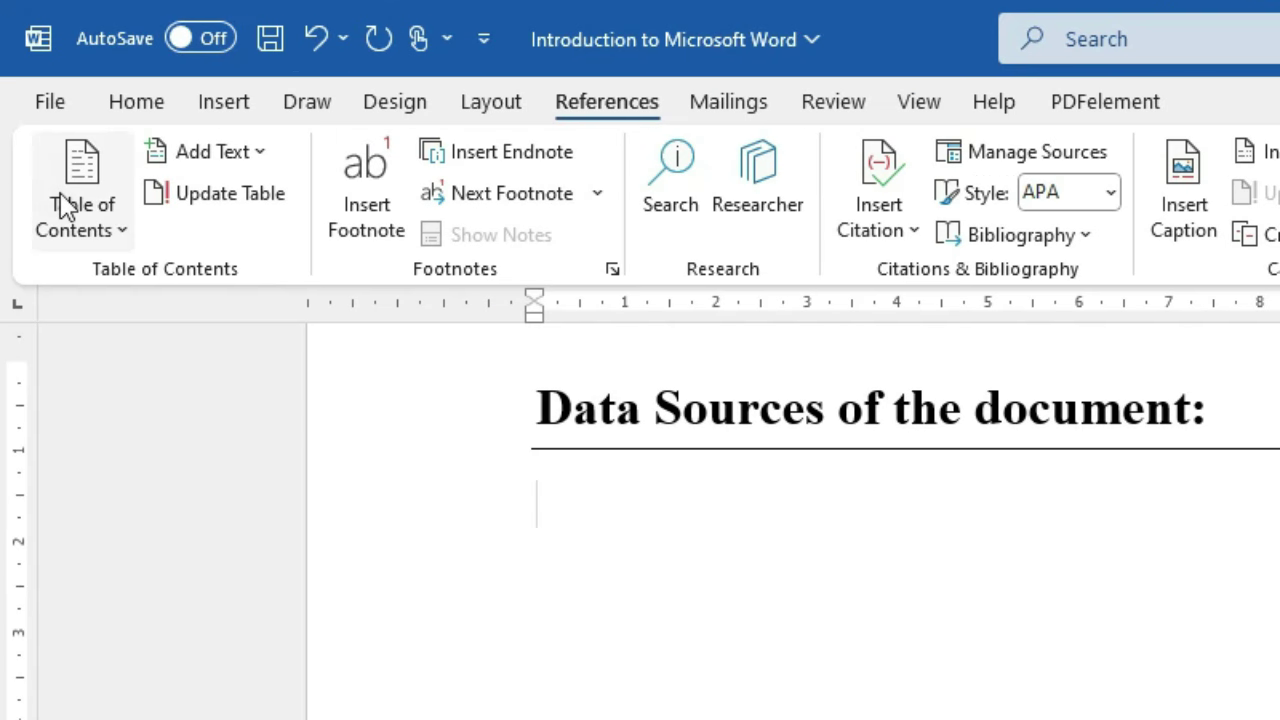
pyautogui.click(30, 106)
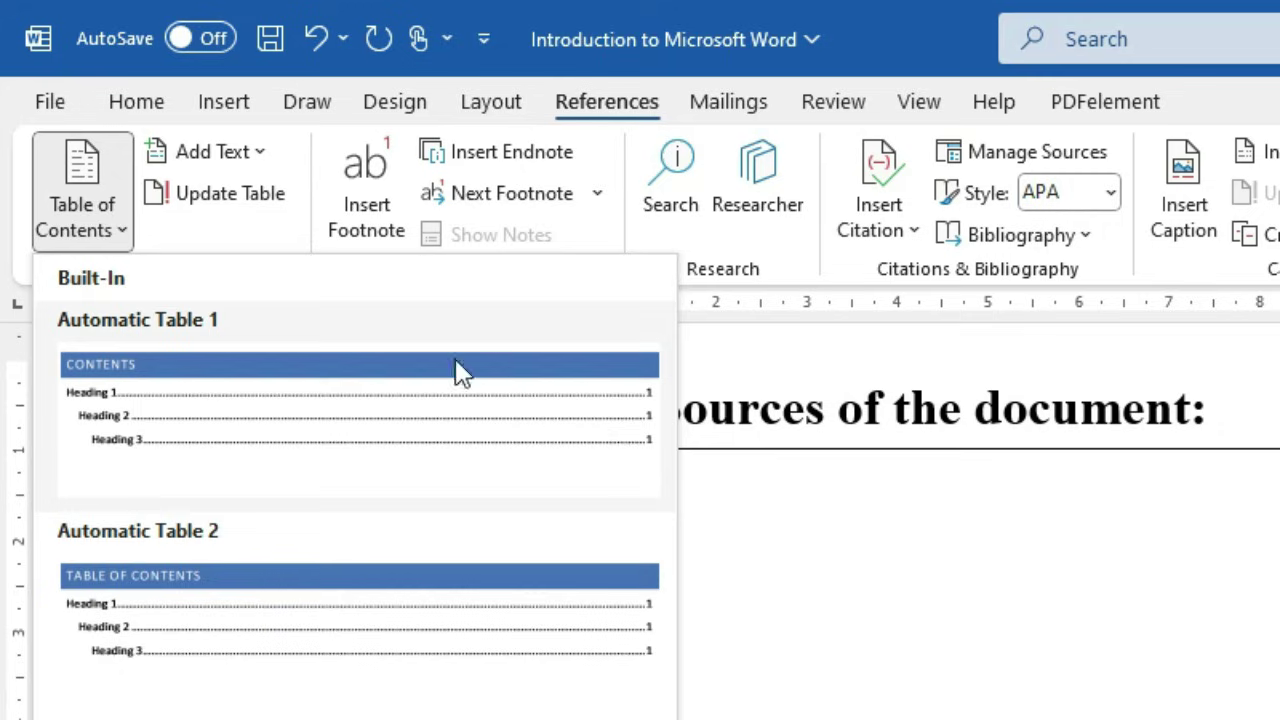
pyautogui.click(214, 385)
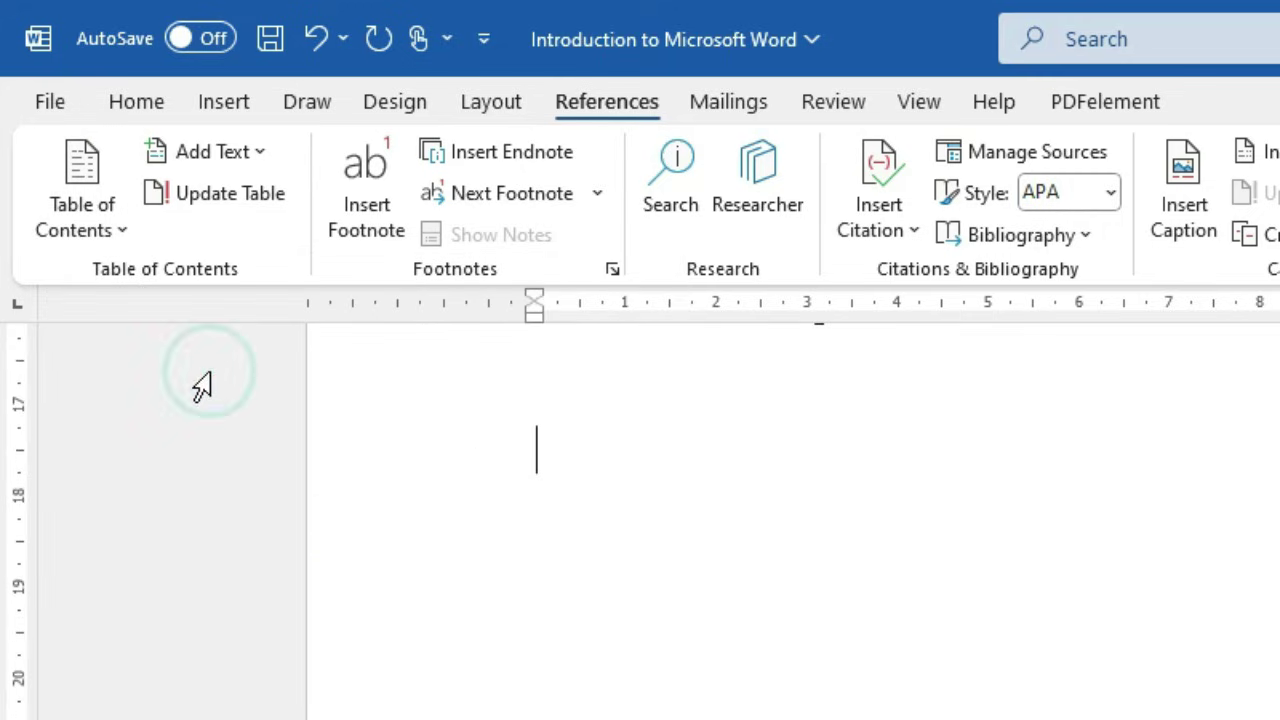
# Examine the entries and page numbers of the table of contents and follow its "Key Features of Microsoft Word" link
pyautogui.scroll(10, 645, 575)
pyautogui.scroll(1, 646, 565)
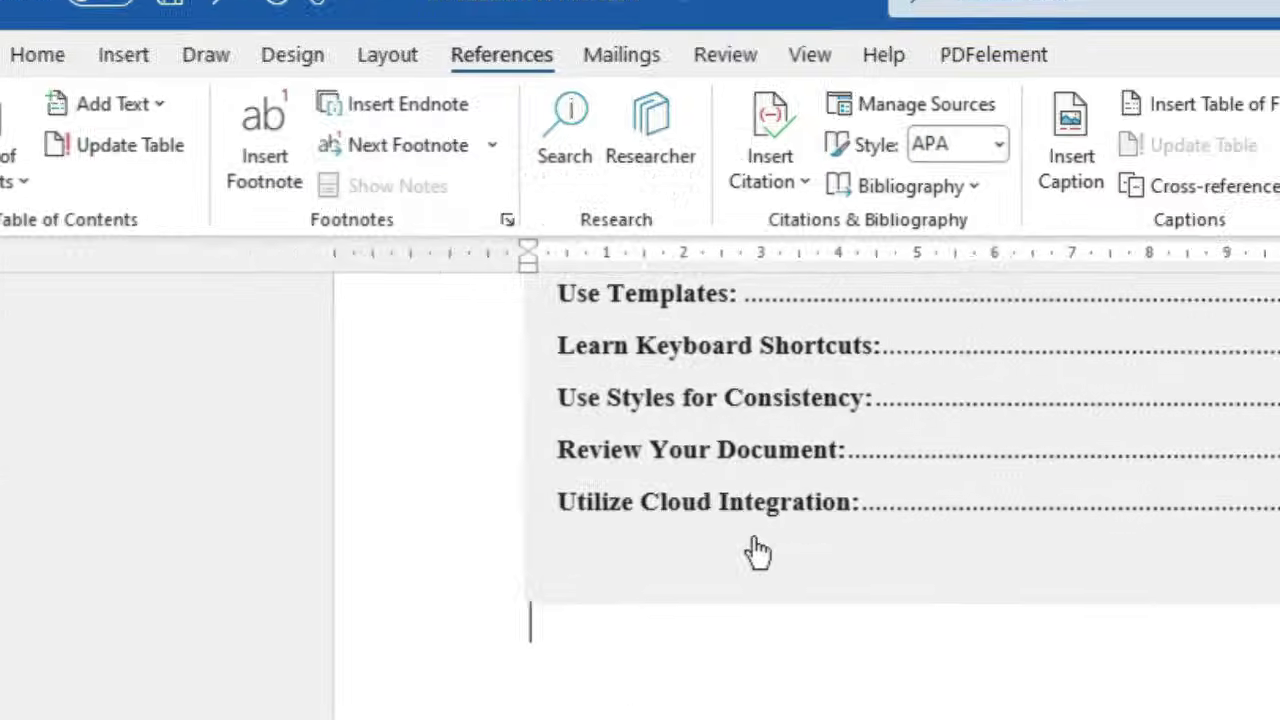
pyautogui.scroll(6, 860, 603)
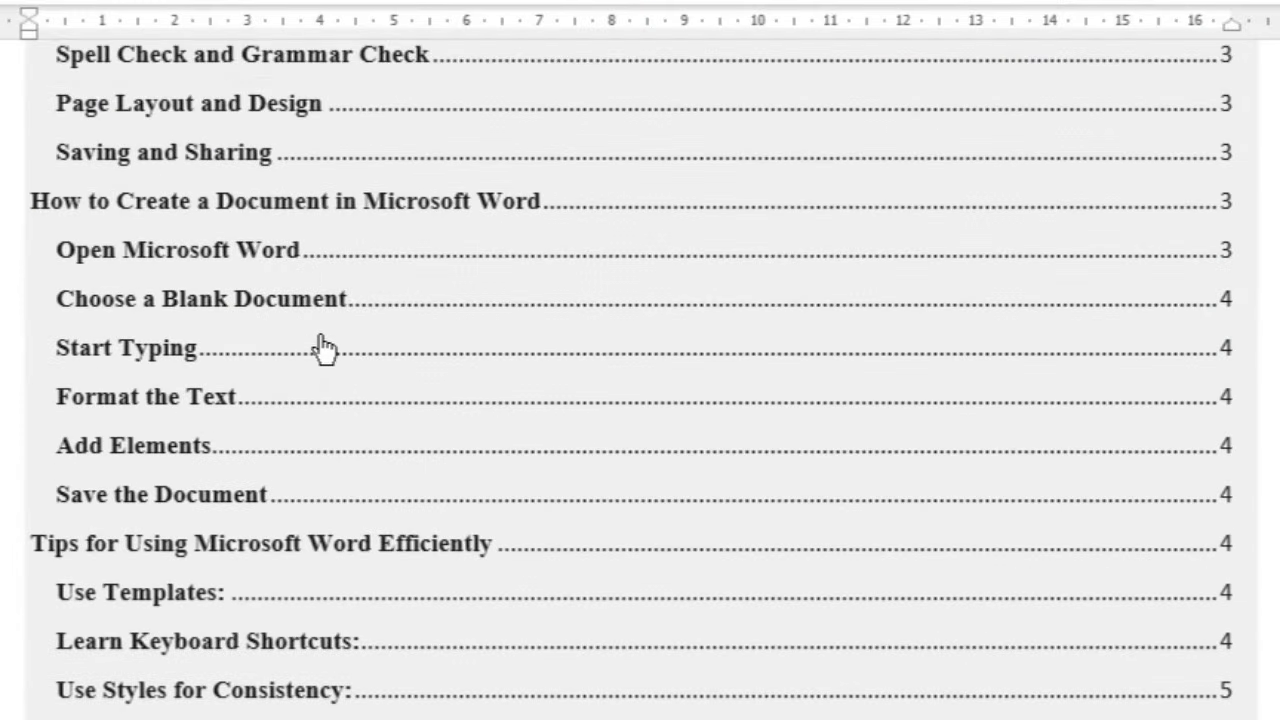
pyautogui.scroll(5, 322, 336)
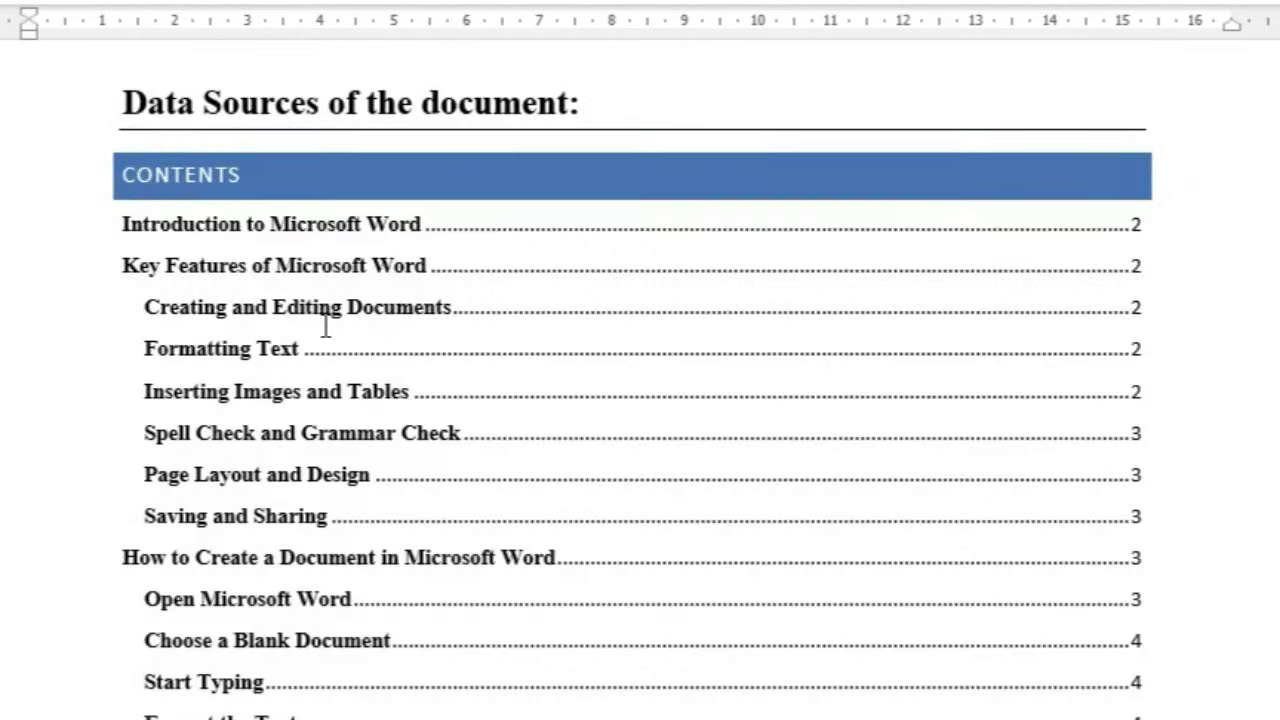
pyautogui.click(234, 318)
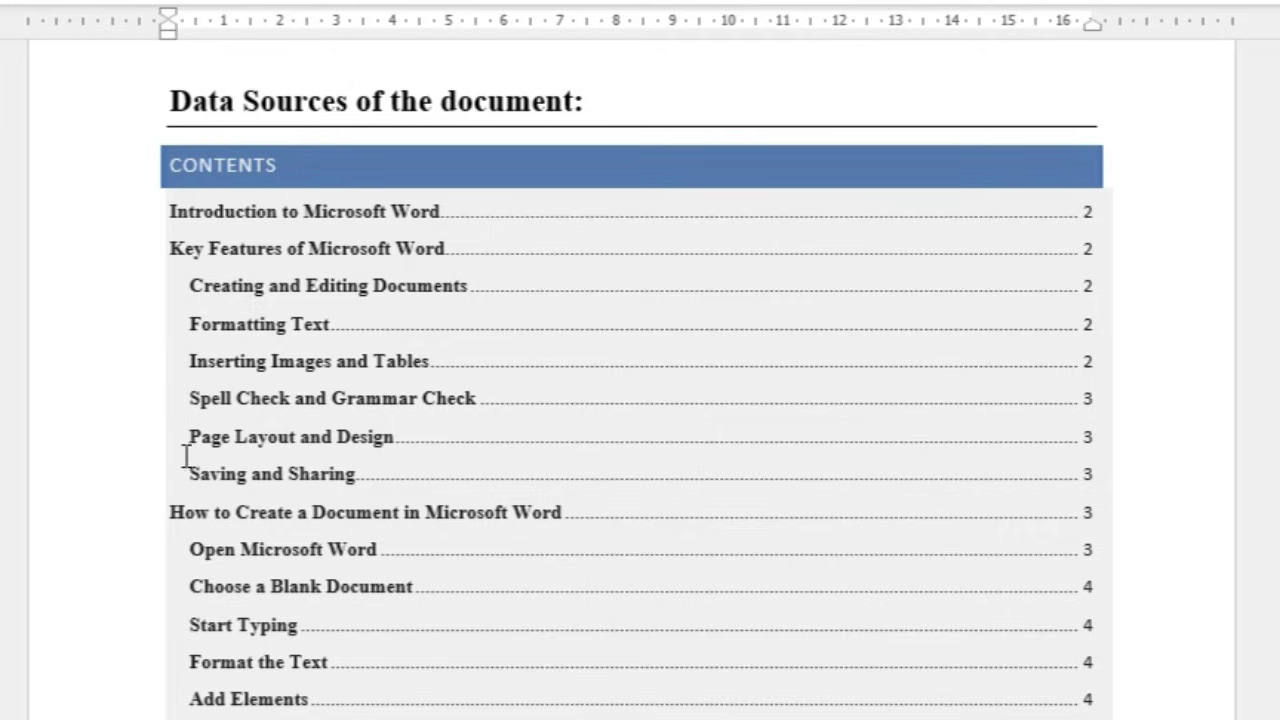
pyautogui.scroll(-3, 200, 690)
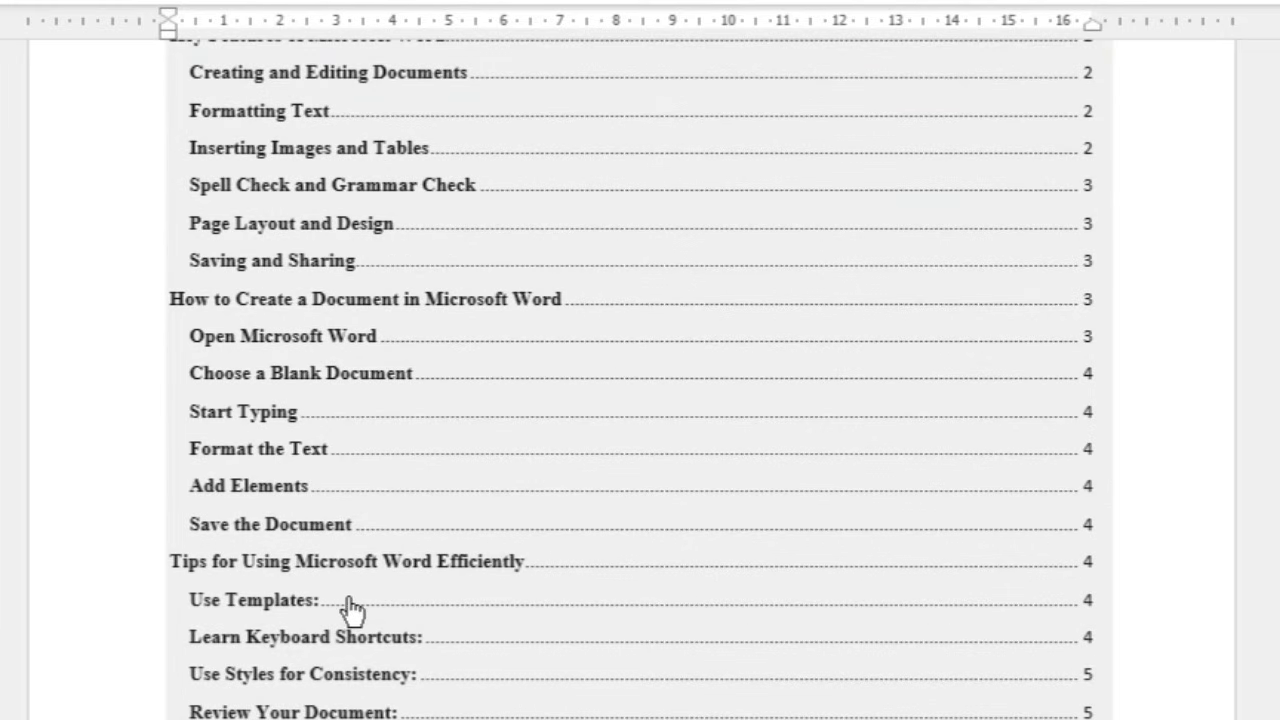
pyautogui.scroll(1, 318, 432)
pyautogui.scroll(5, 318, 432)
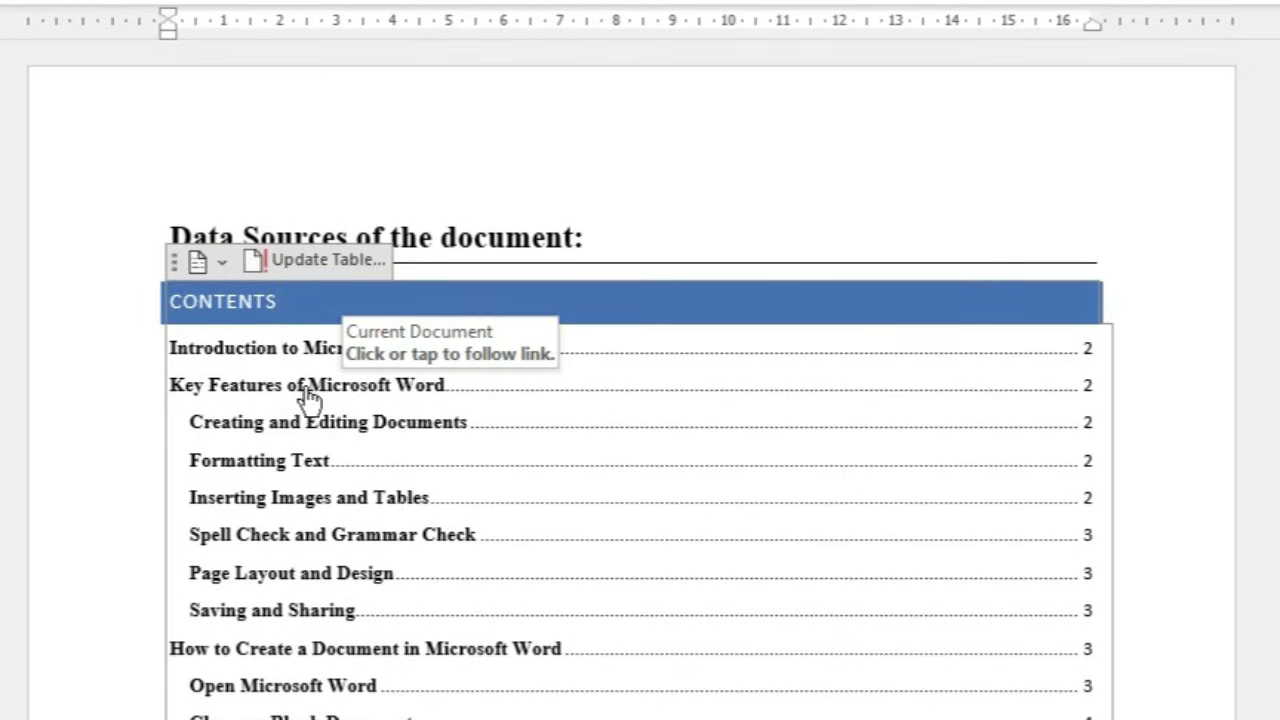
pyautogui.scroll(-4, 330, 383)
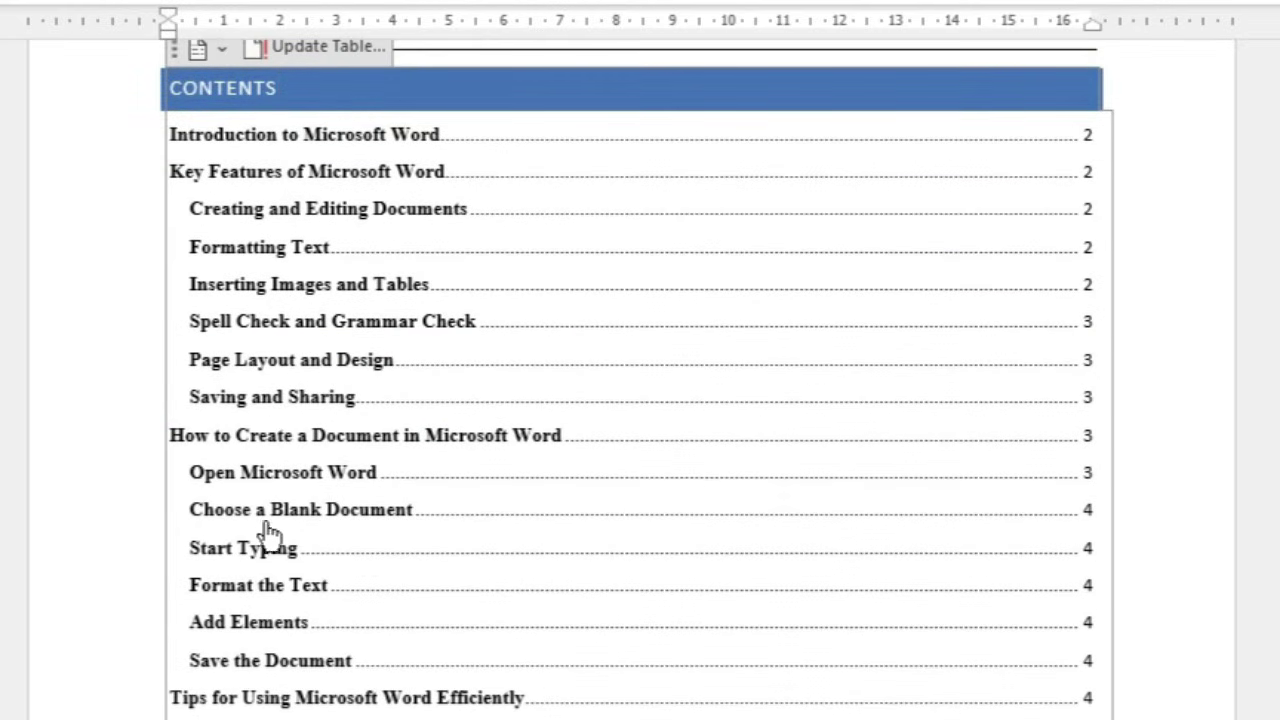
pyautogui.scroll(4, 272, 378)
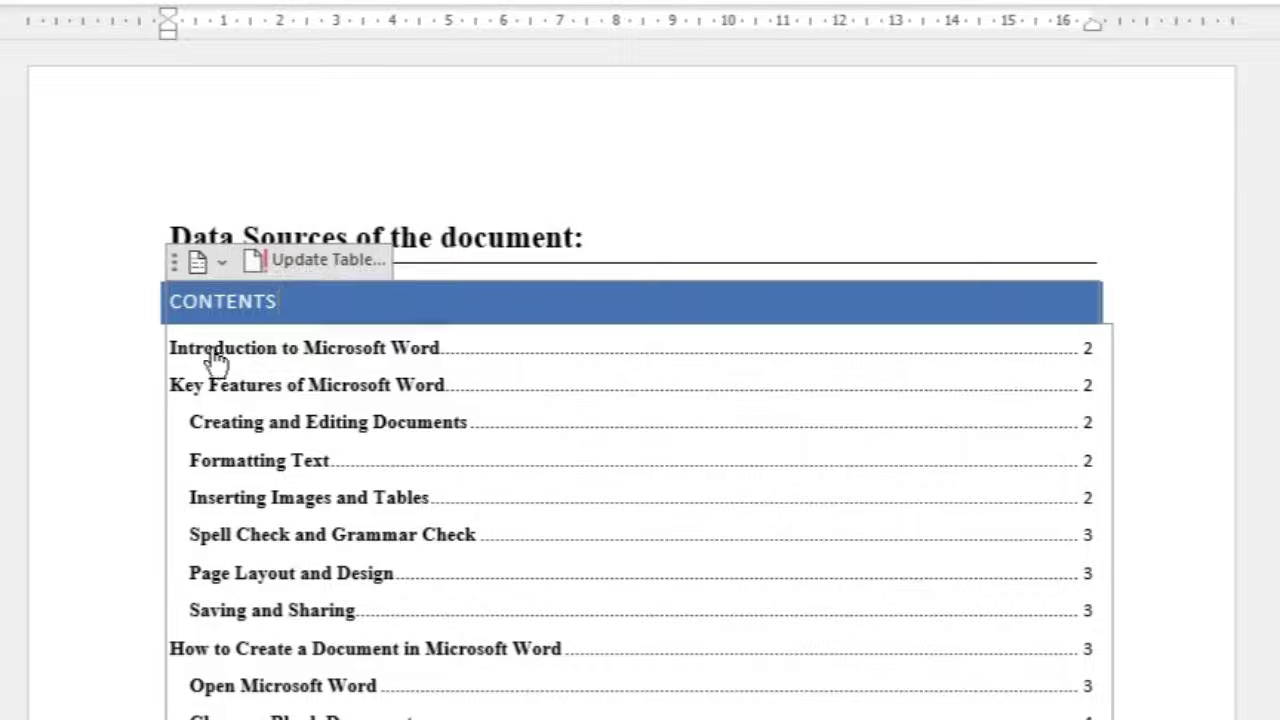
pyautogui.click(212, 393)
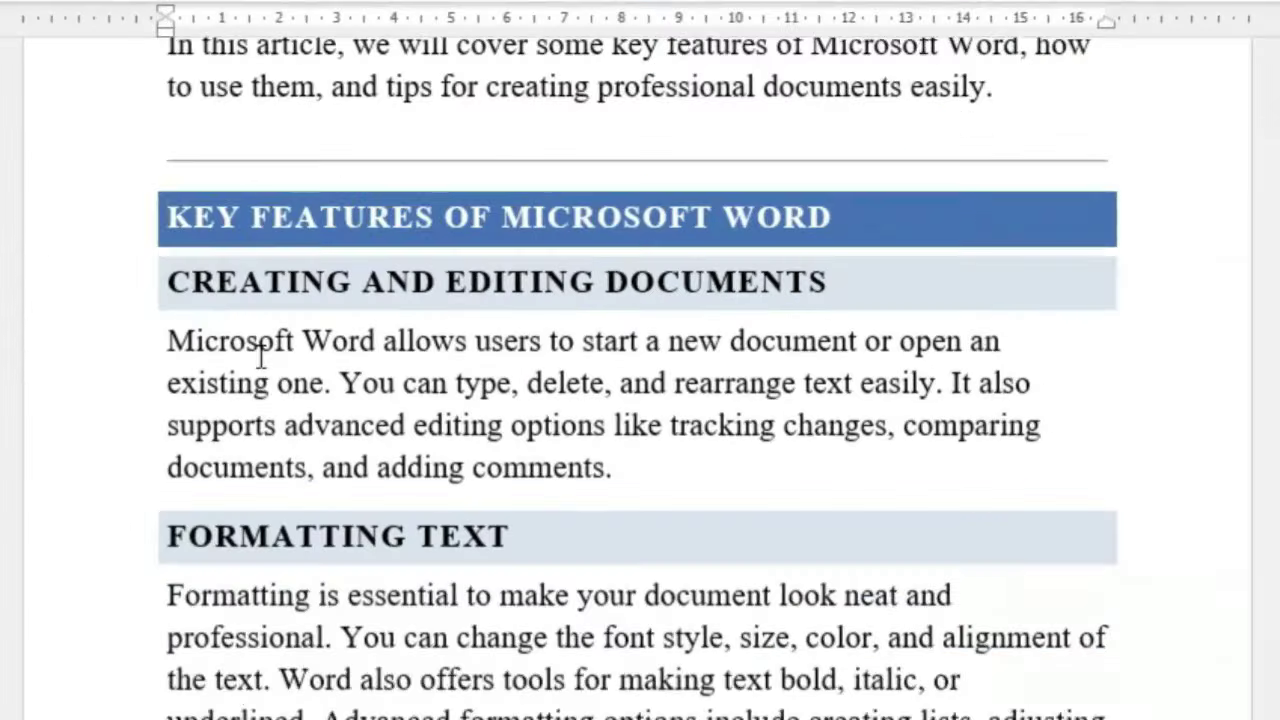
# Copy the "Conclusion" heading and its paragraph from the other open document
pyautogui.scroll(-15, 980, 687)
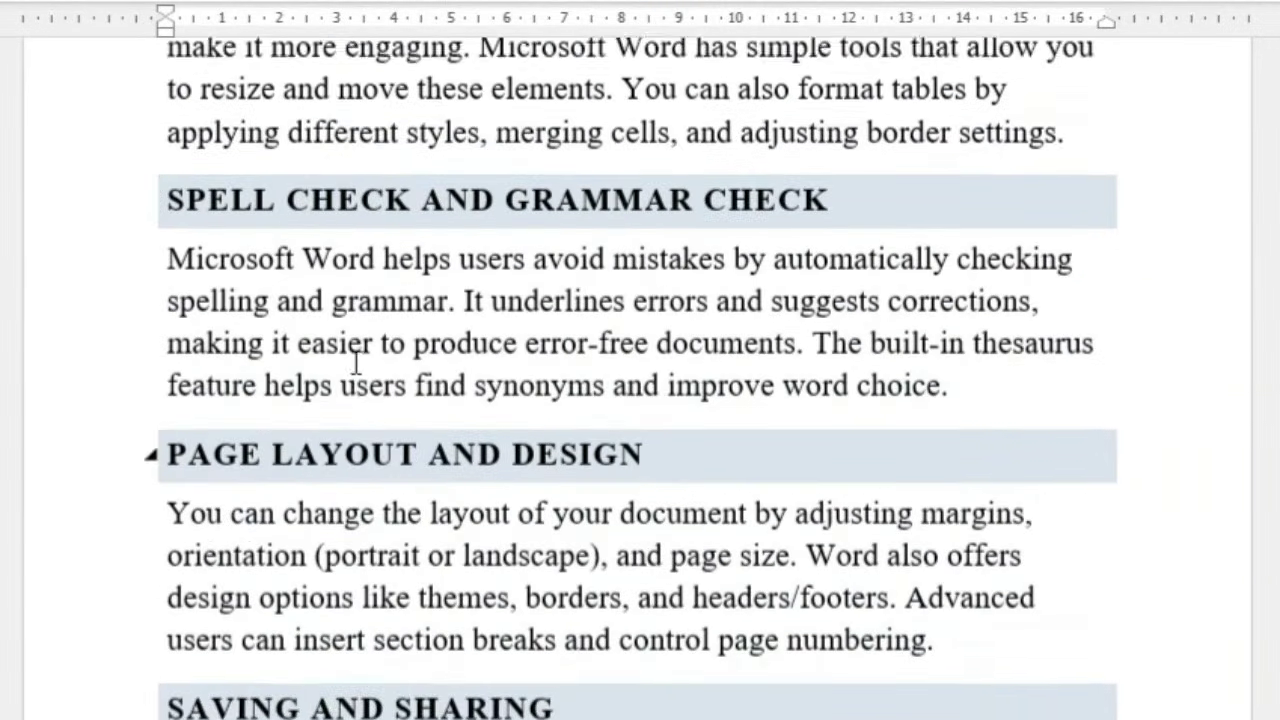
pyautogui.scroll(-20, 365, 363)
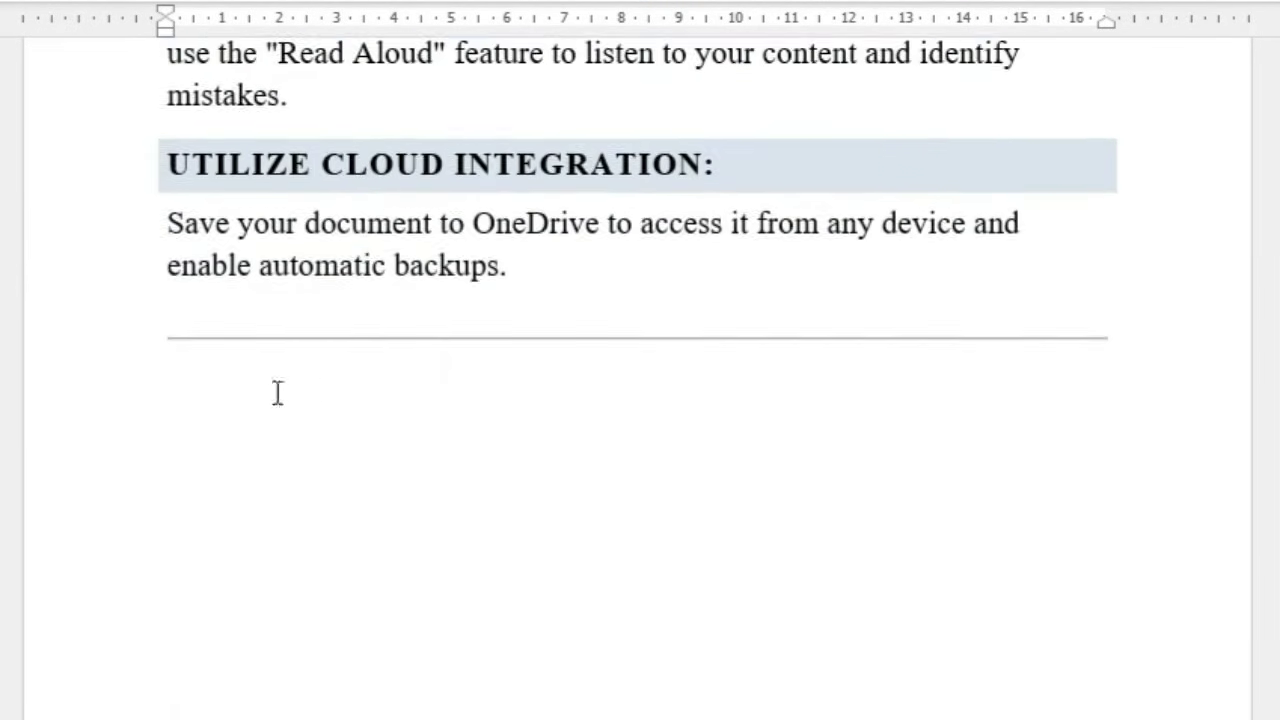
pyautogui.click(234, 394)
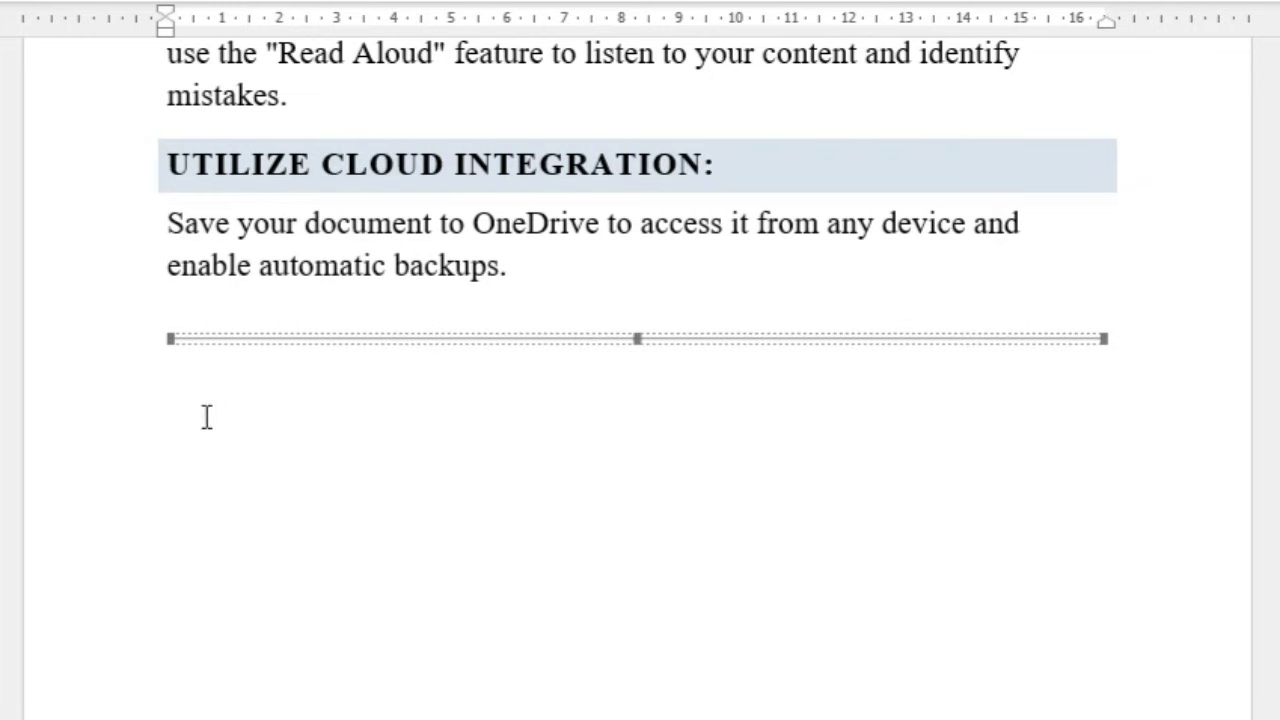
pyautogui.click(211, 416)
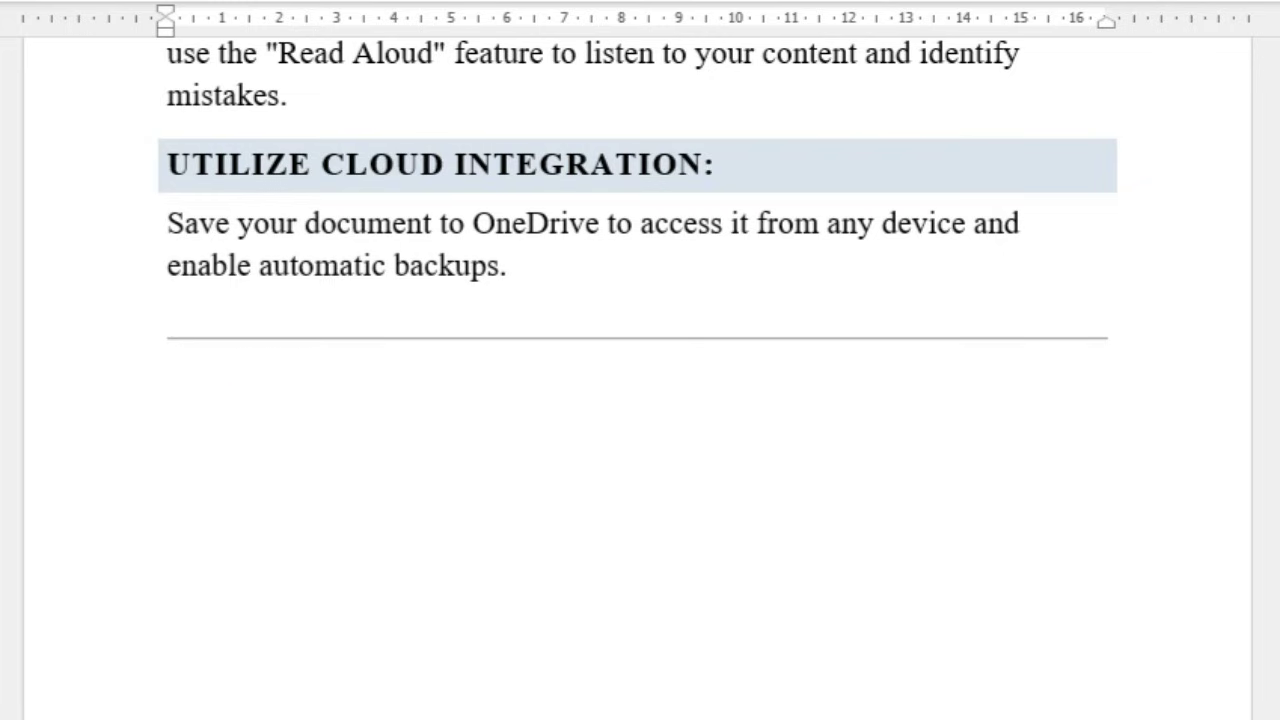
pyautogui.hotkey('ctrl', 'Return')
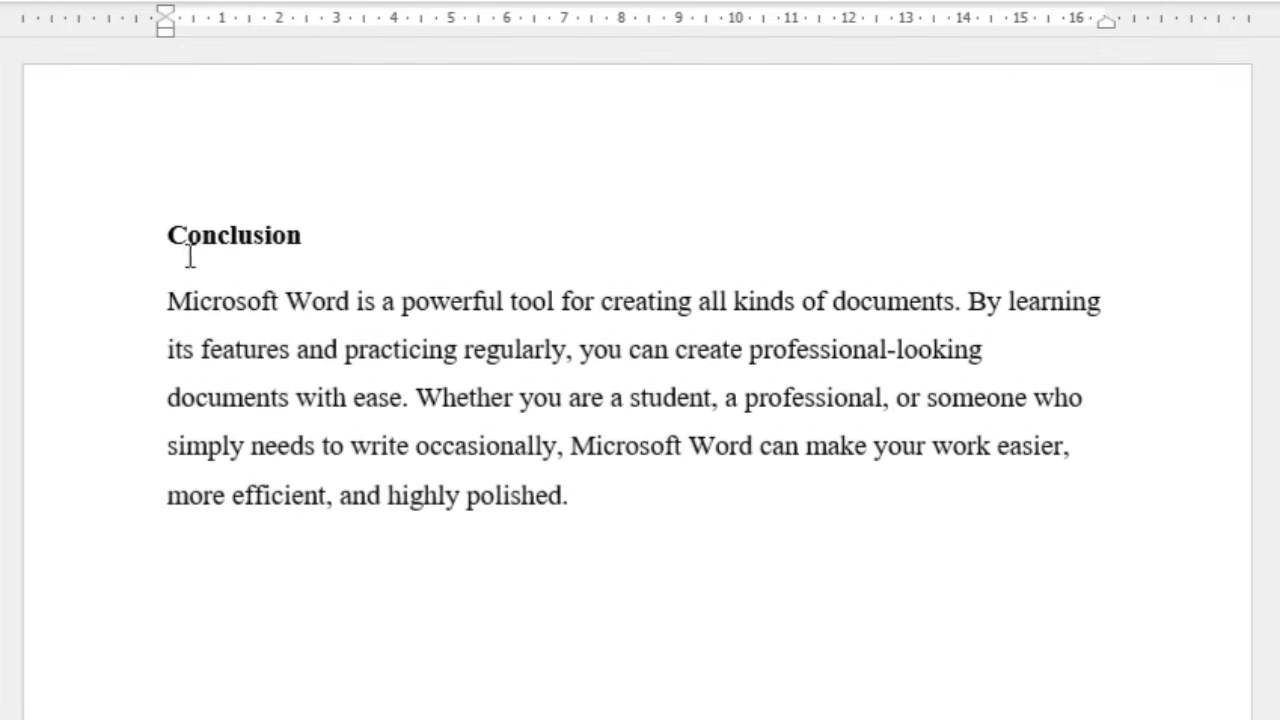
pyautogui.moveTo(170, 232); pyautogui.dragTo(634, 486)
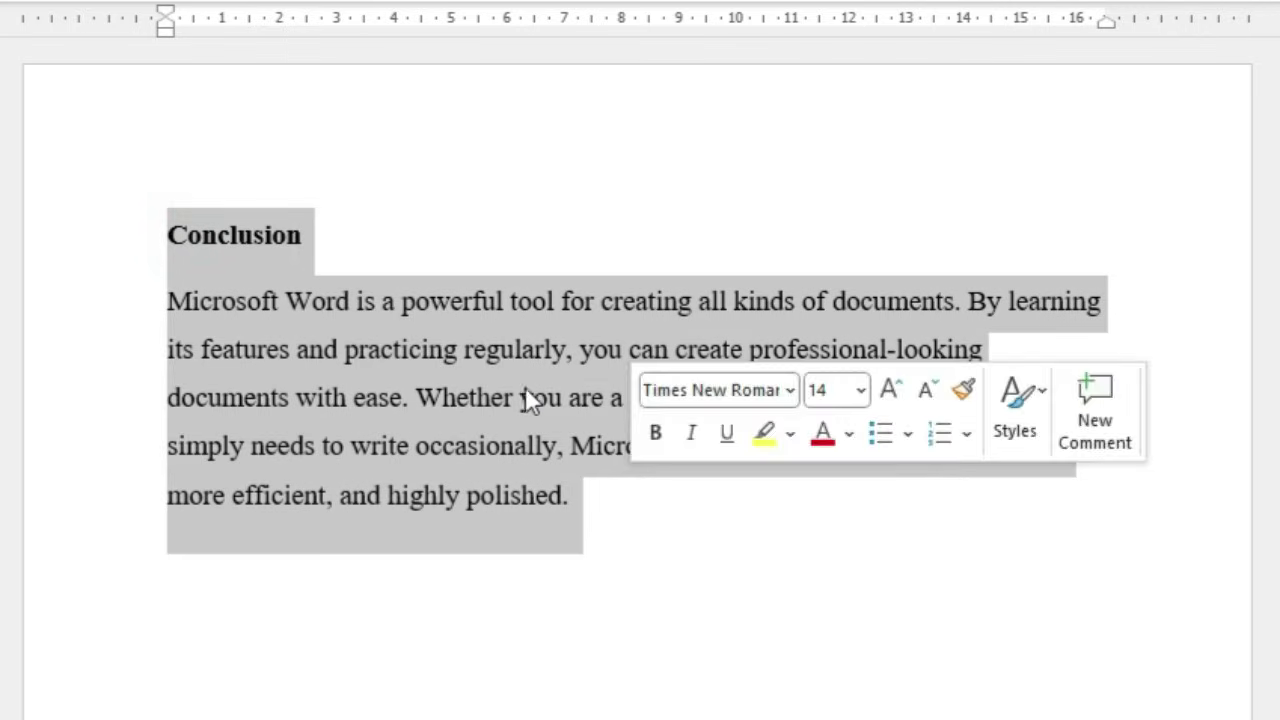
pyautogui.rightClick(492, 360)
pyautogui.click(556, 508)
pyautogui.click(556, 502)
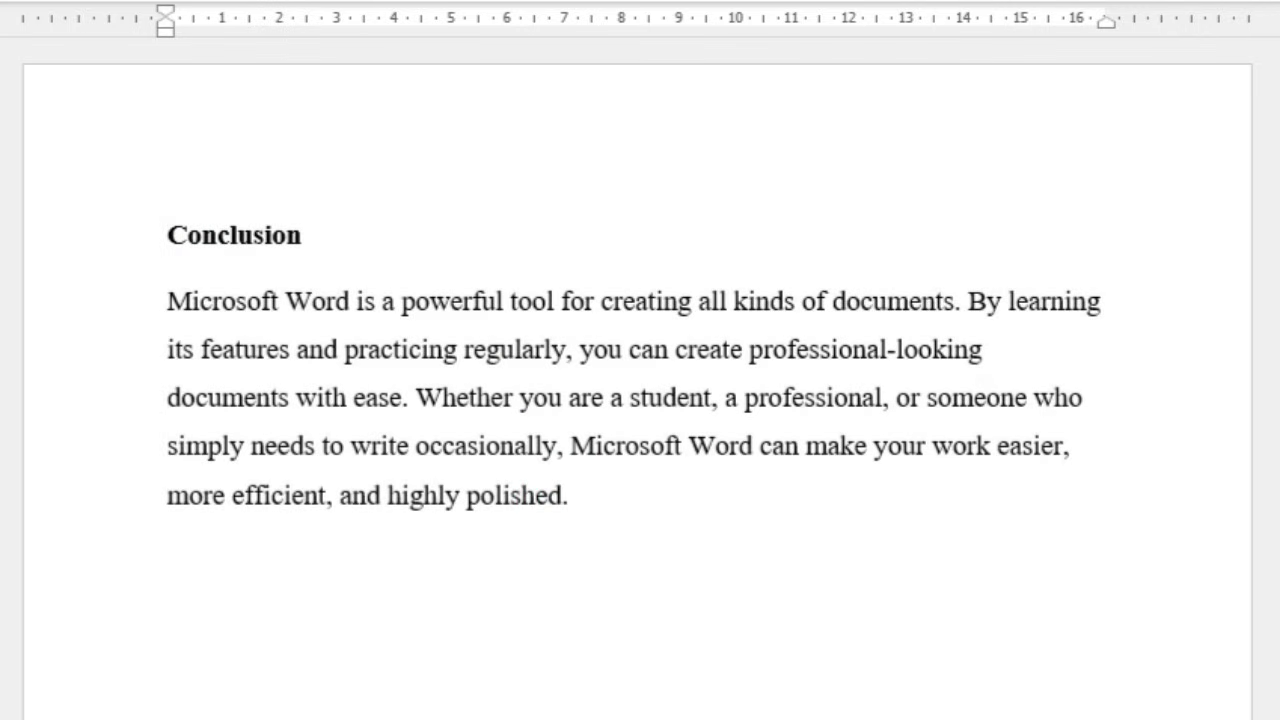
# Paste the copied Conclusion section below the horizontal line at the document's end and mark its heading as a Level 1 contents entry
pyautogui.hotkey('alt', 'Tab')
pyautogui.click(207, 421)
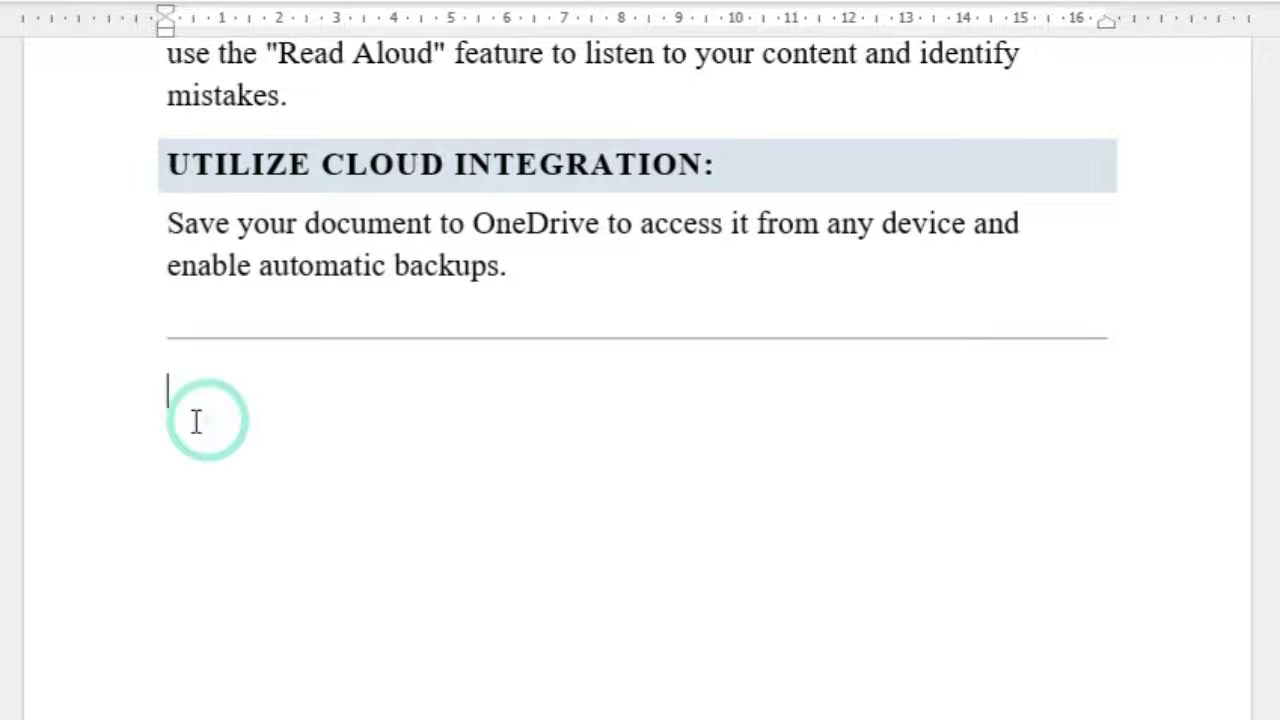
pyautogui.rightClick(206, 421)
pyautogui.click(272, 624)
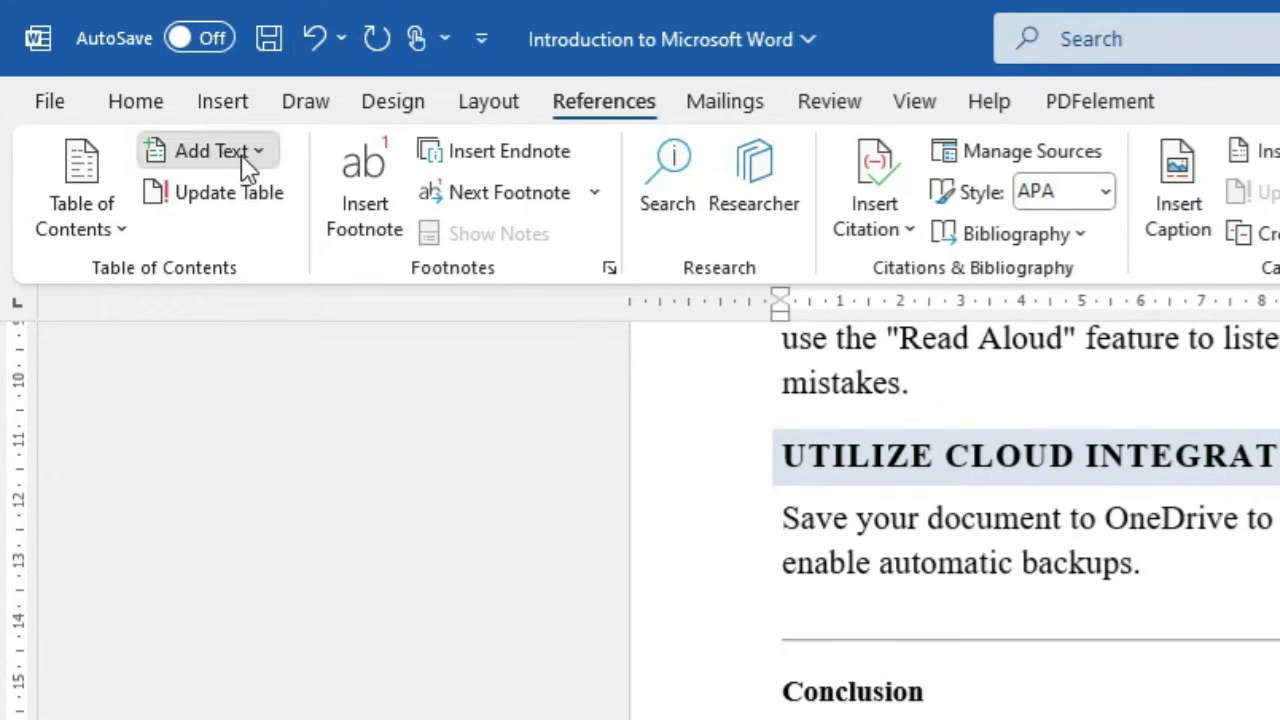
pyautogui.click(241, 156)
pyautogui.click(252, 244)
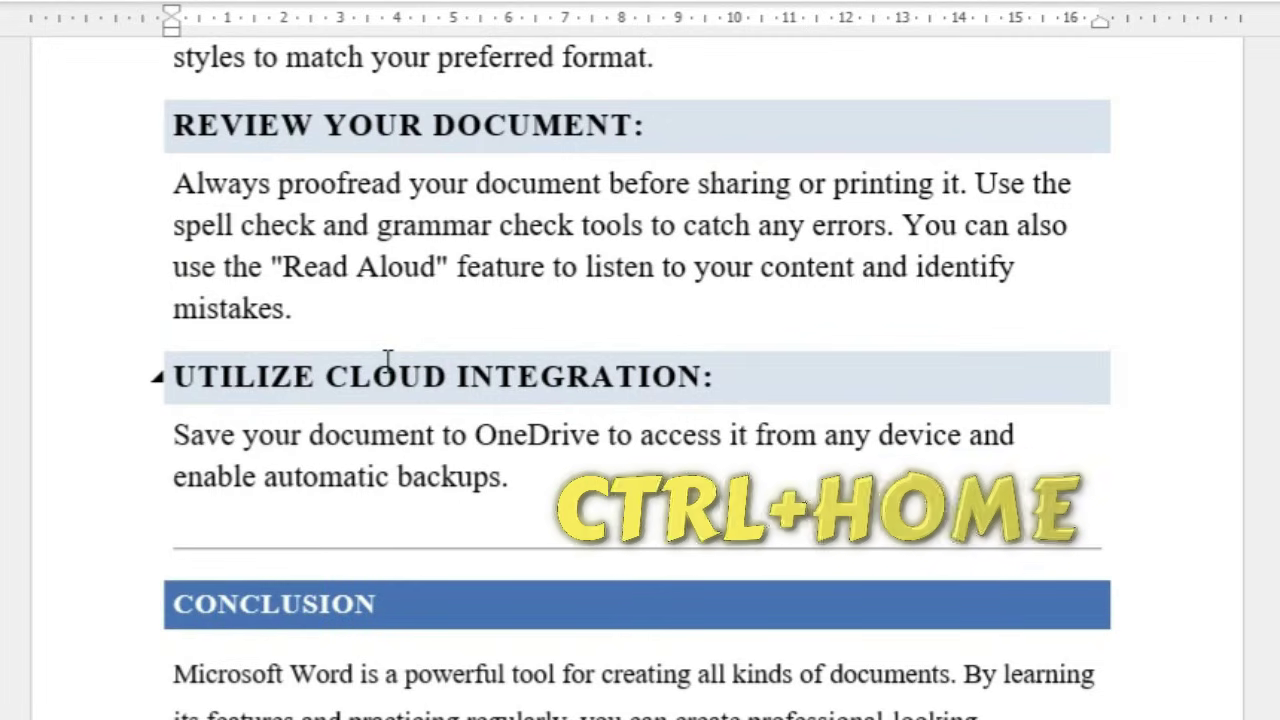
# Update the entire table of contents on the first page, including headings as well as page numbers
pyautogui.hotkey('ctrl', 'Home')
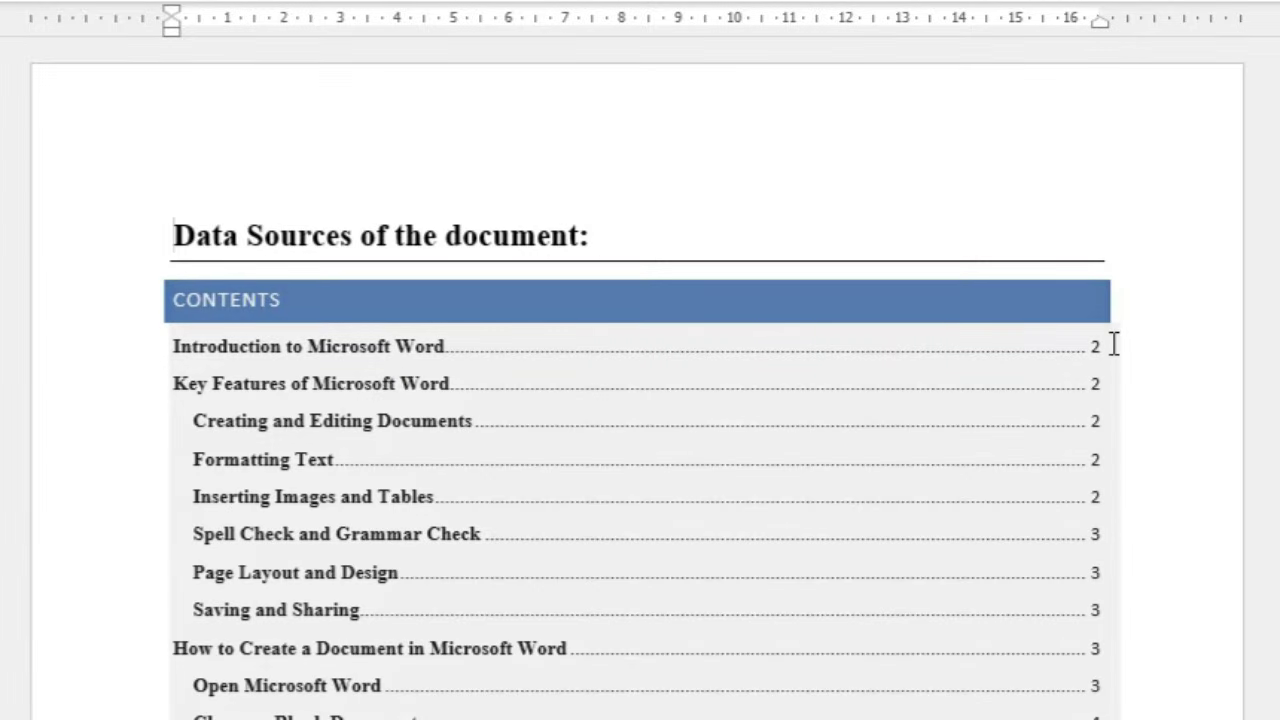
pyautogui.click(1110, 345)
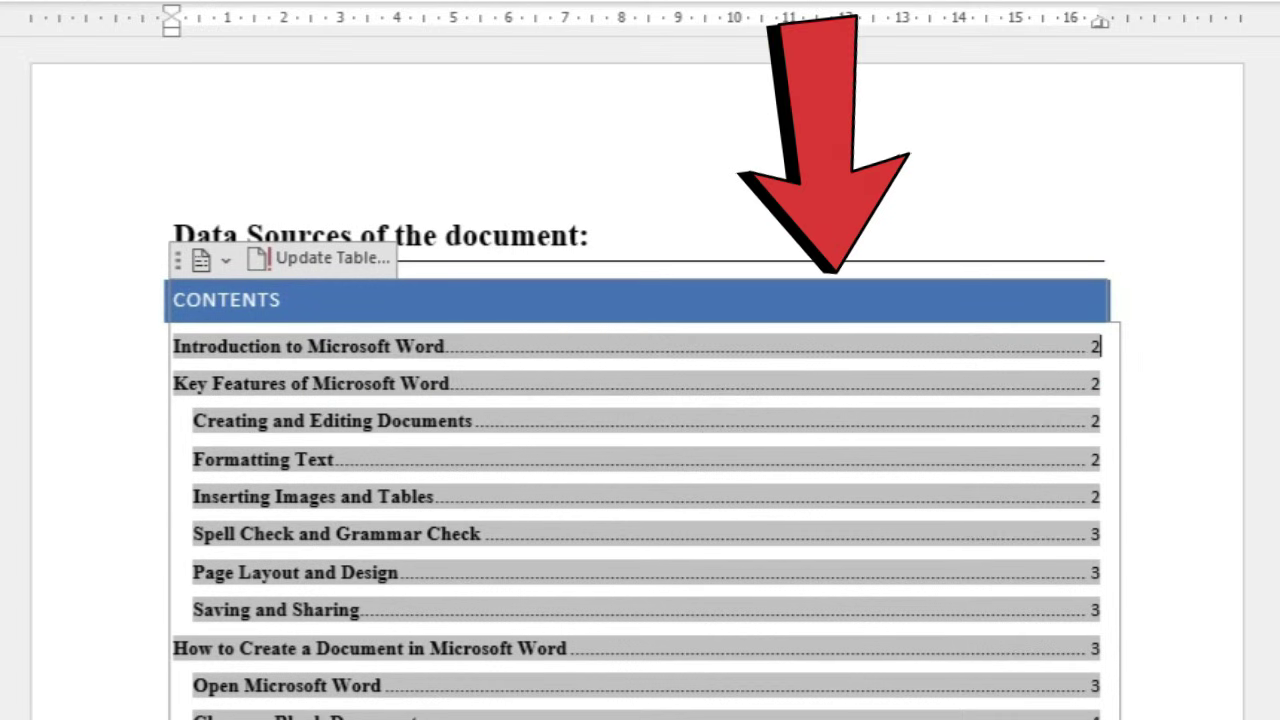
pyautogui.click(322, 259)
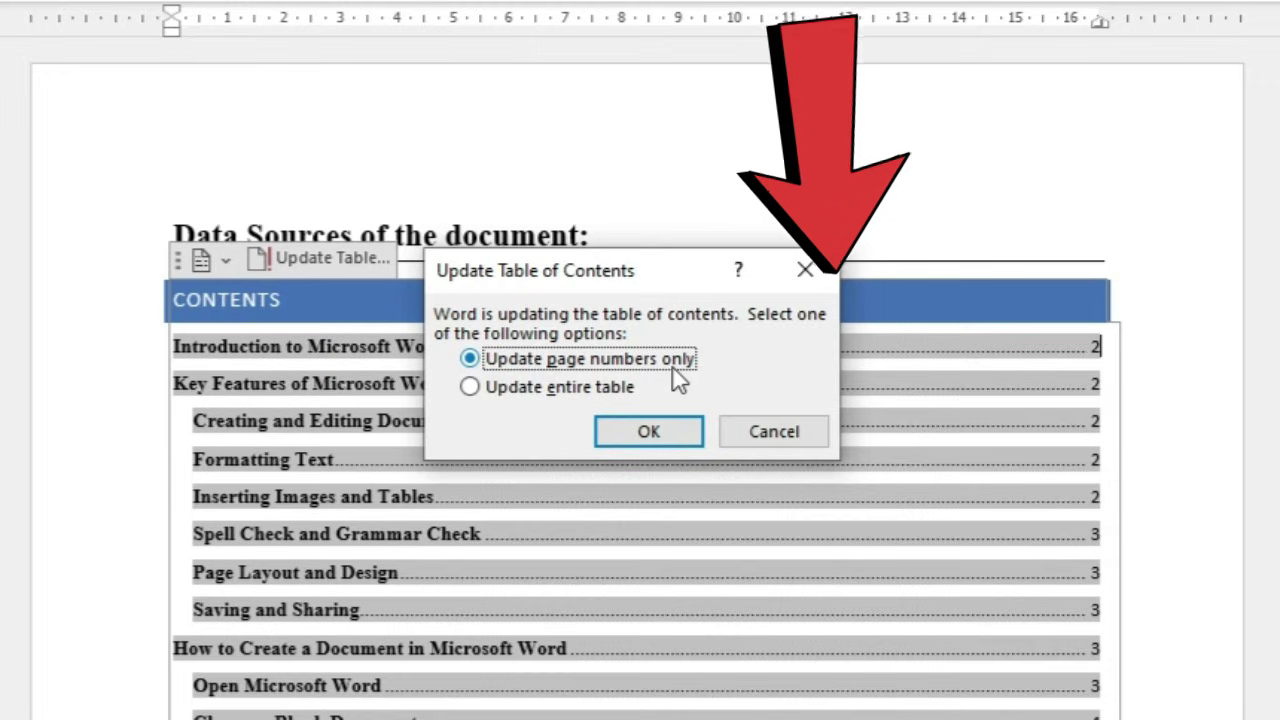
pyautogui.click(520, 394)
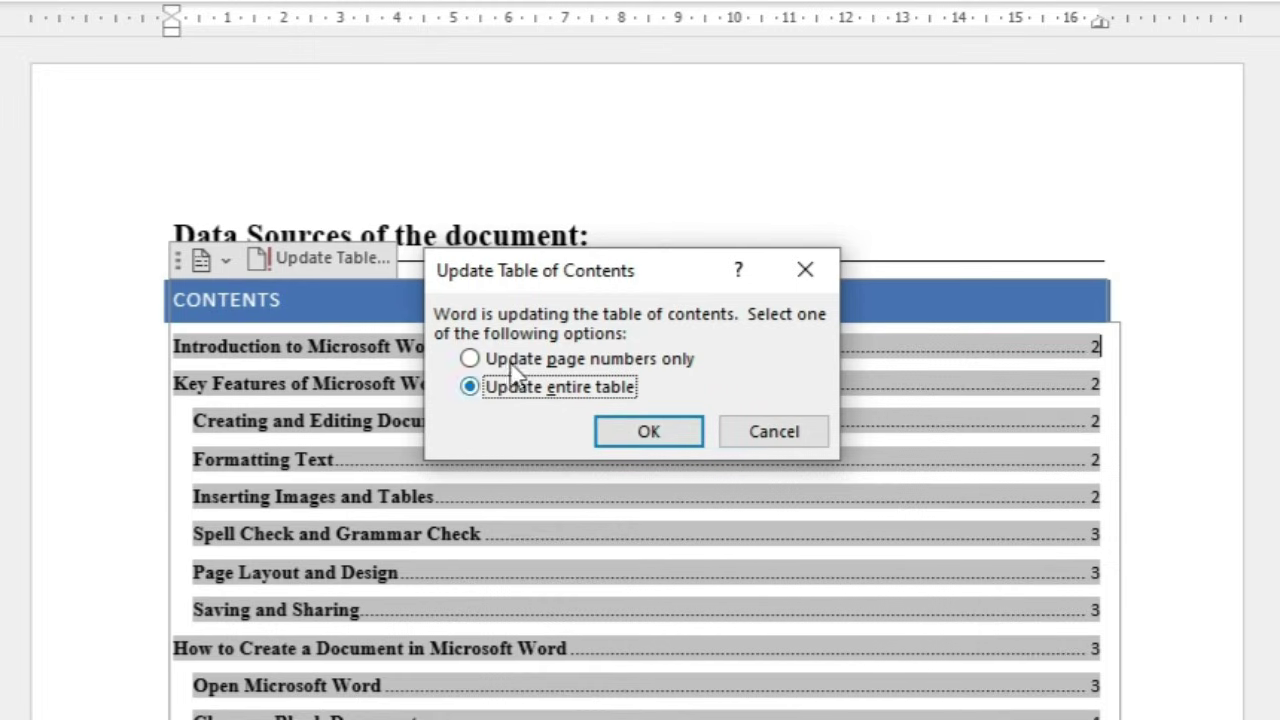
pyautogui.click(663, 429)
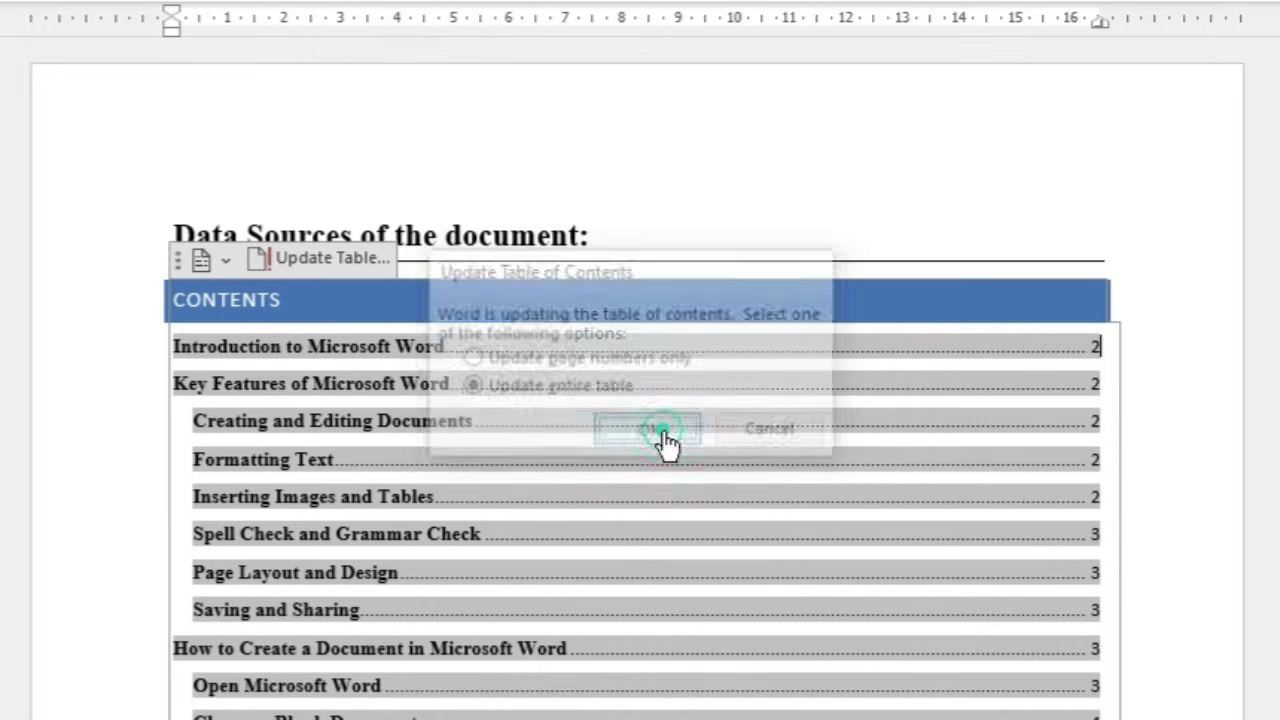
# Examine the updated table of contents down to its last entry and look through the headings on the following pages
pyautogui.scroll(-10, 667, 484)
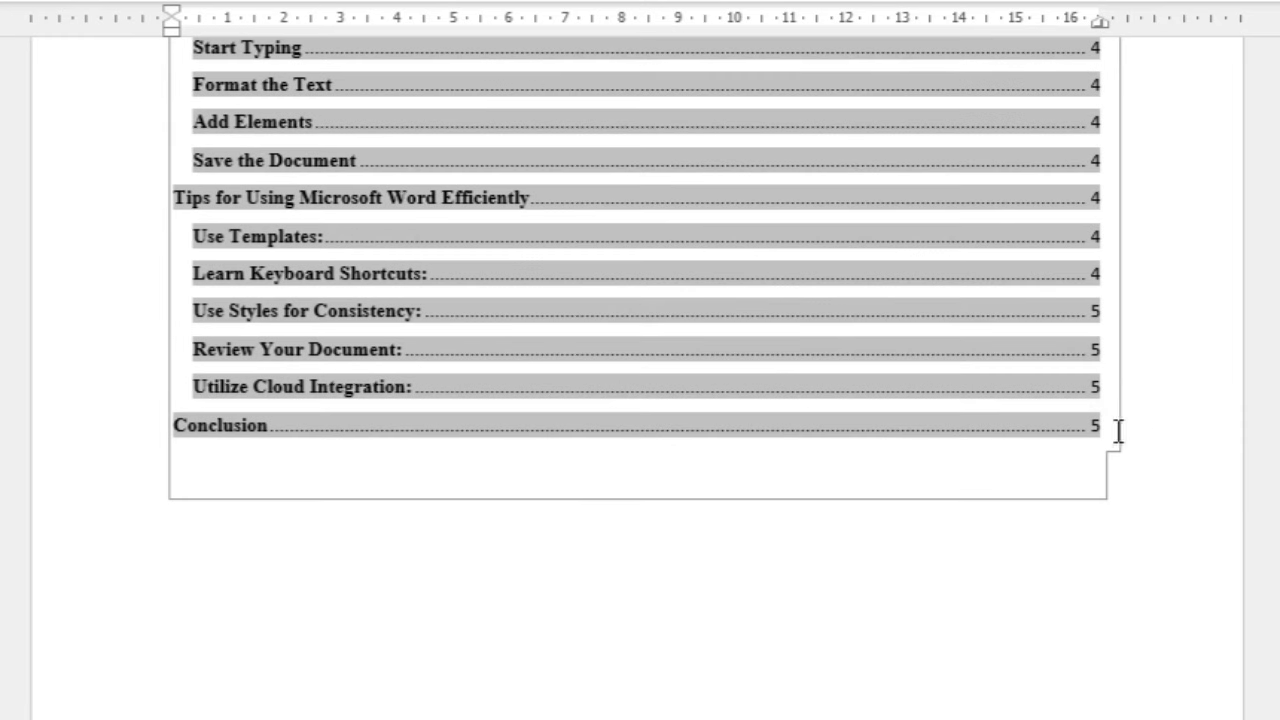
pyautogui.scroll(8, 1118, 430)
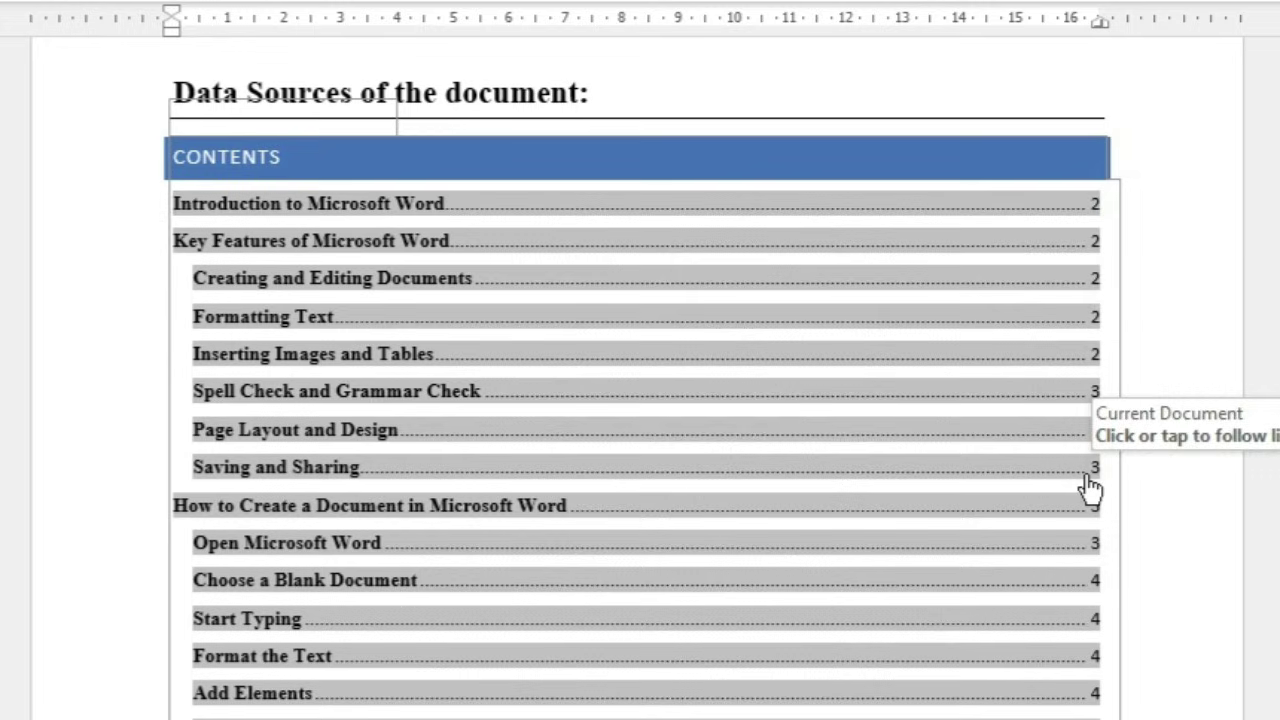
pyautogui.scroll(-10, 1074, 474)
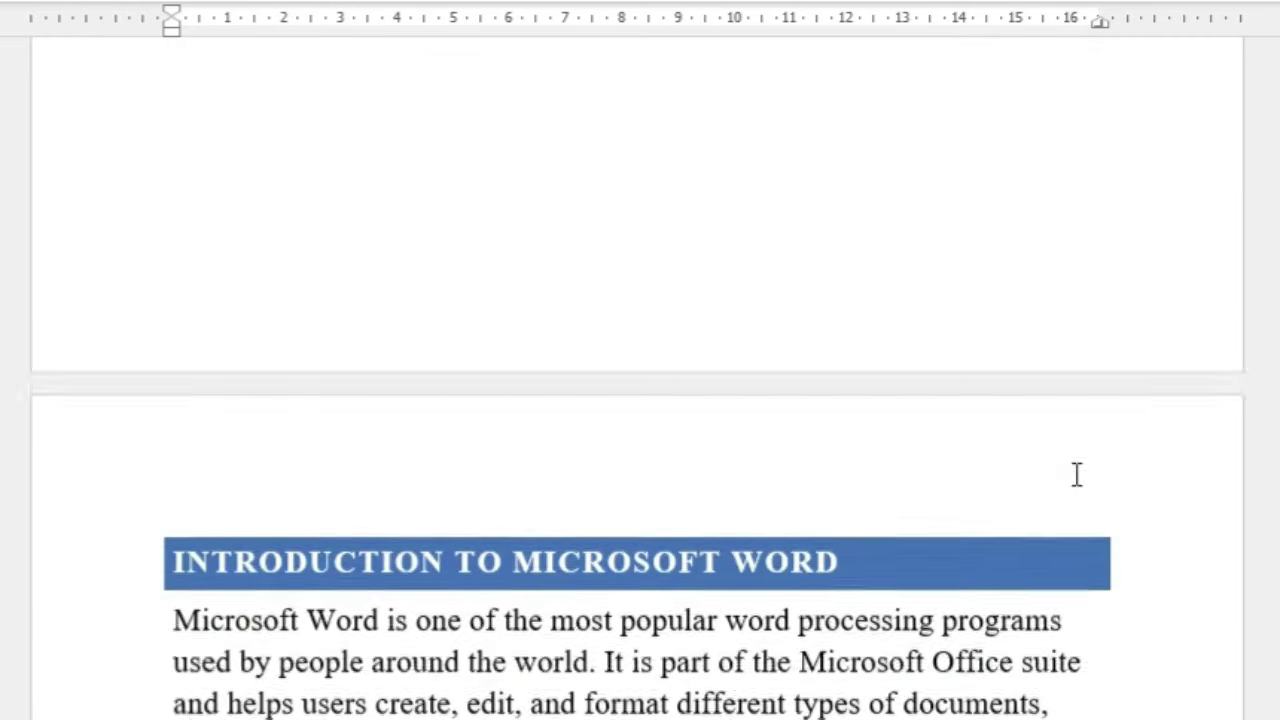
pyautogui.scroll(-12, 1070, 470)
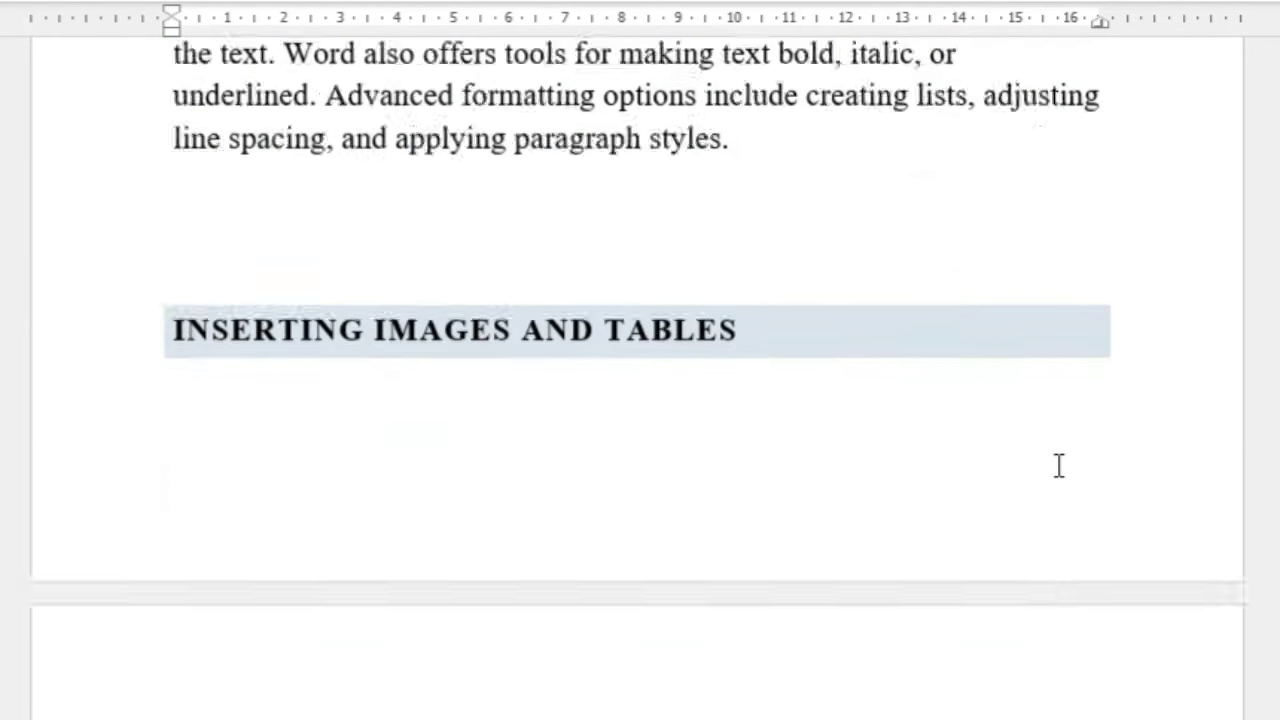
pyautogui.scroll(-12, 1058, 467)
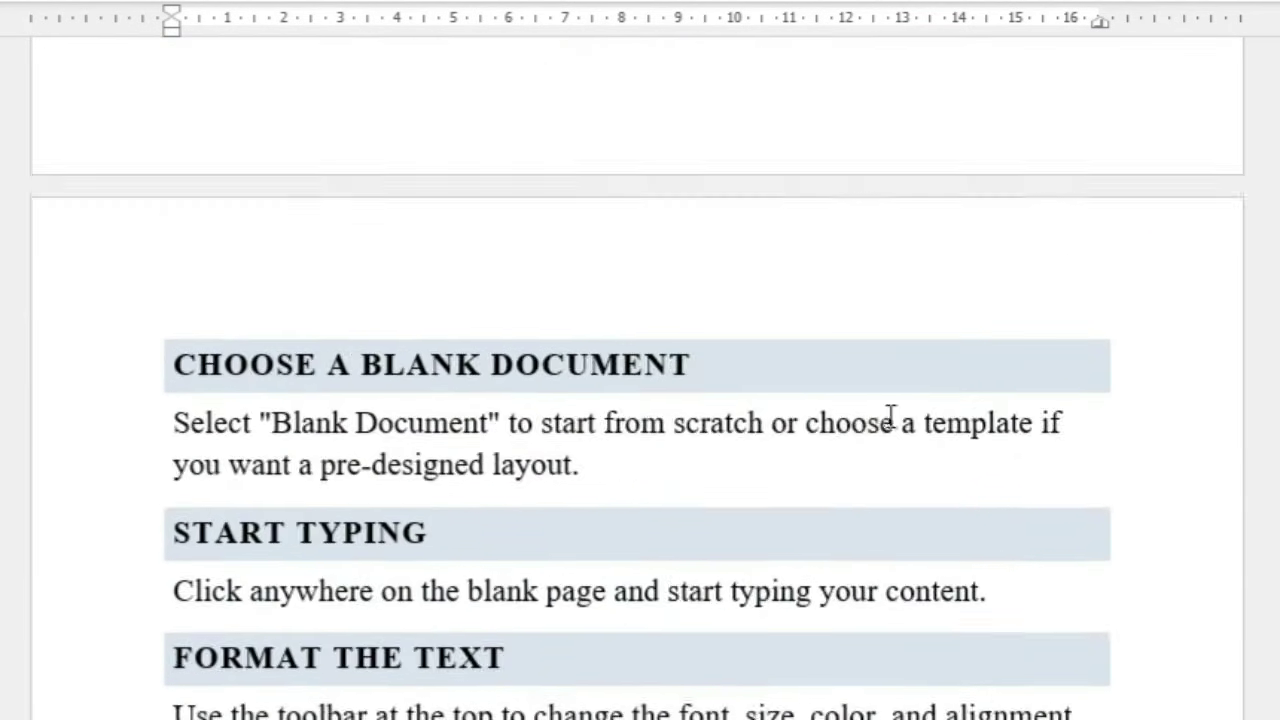
pyautogui.scroll(-15, 857, 419)
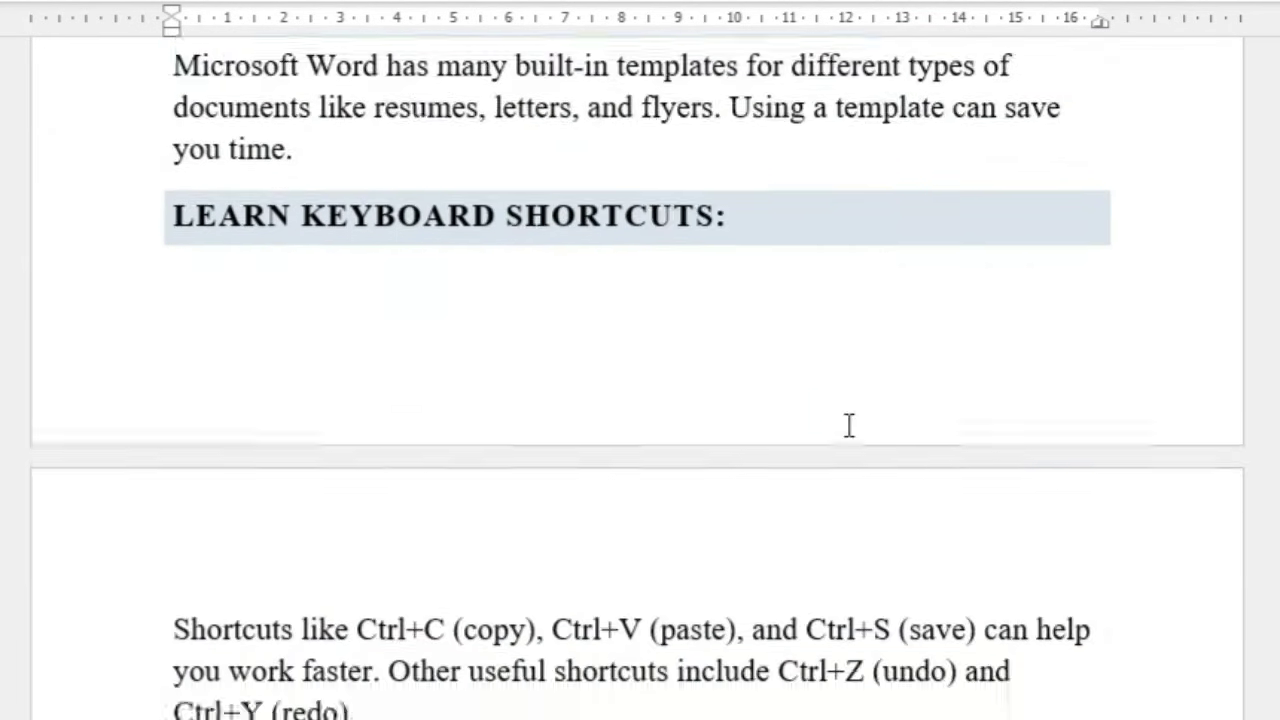
pyautogui.scroll(-3, 849, 425)
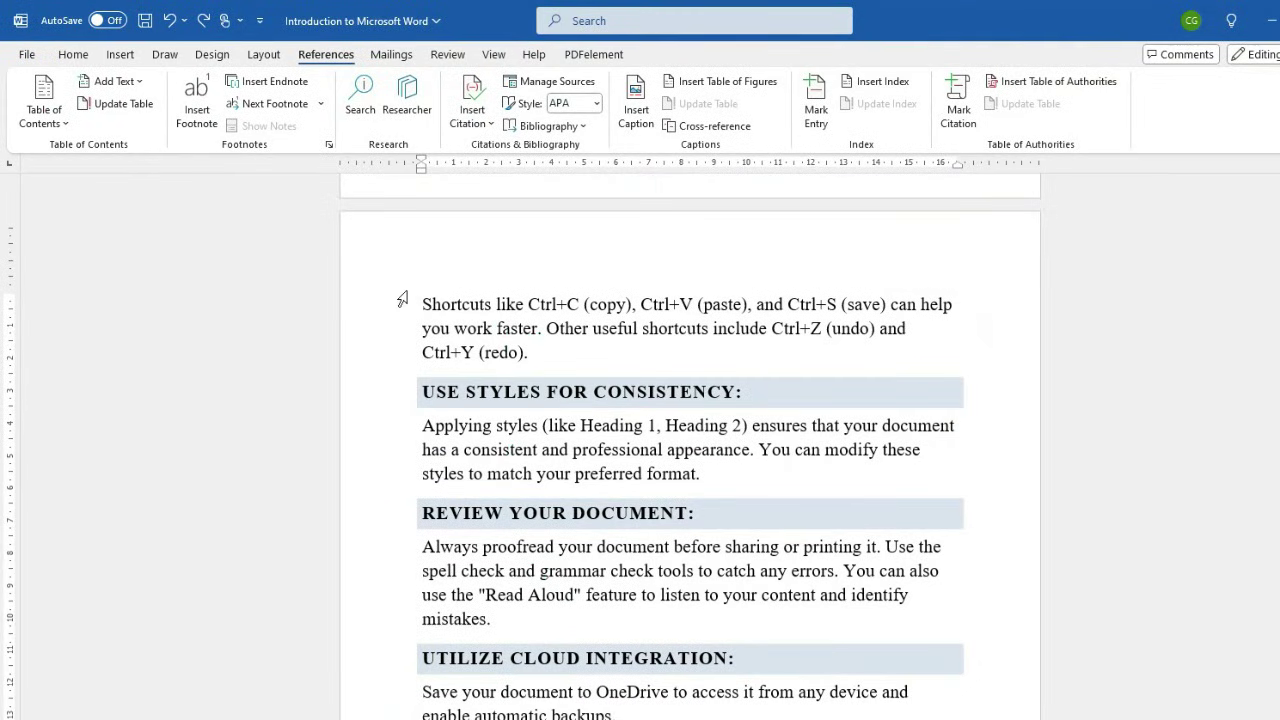
pyautogui.scroll(10, 575, 418)
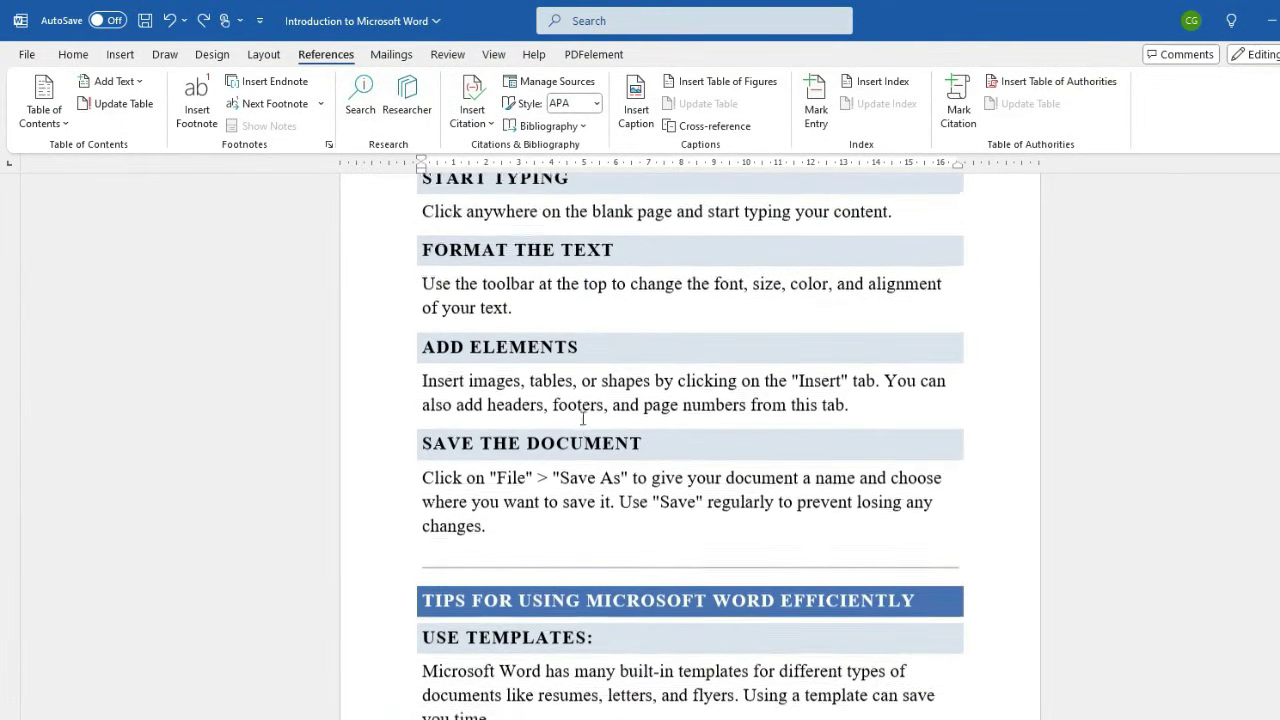
pyautogui.scroll(10, 584, 418)
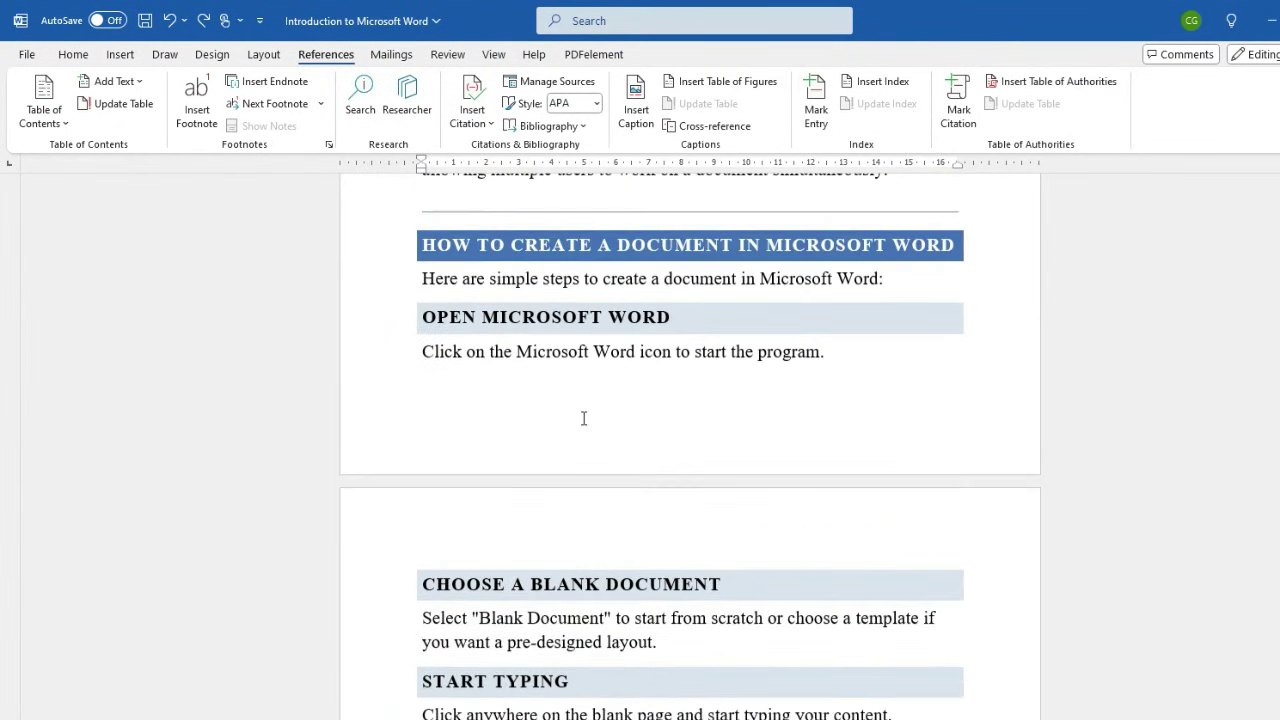
pyautogui.scroll(8, 584, 418)
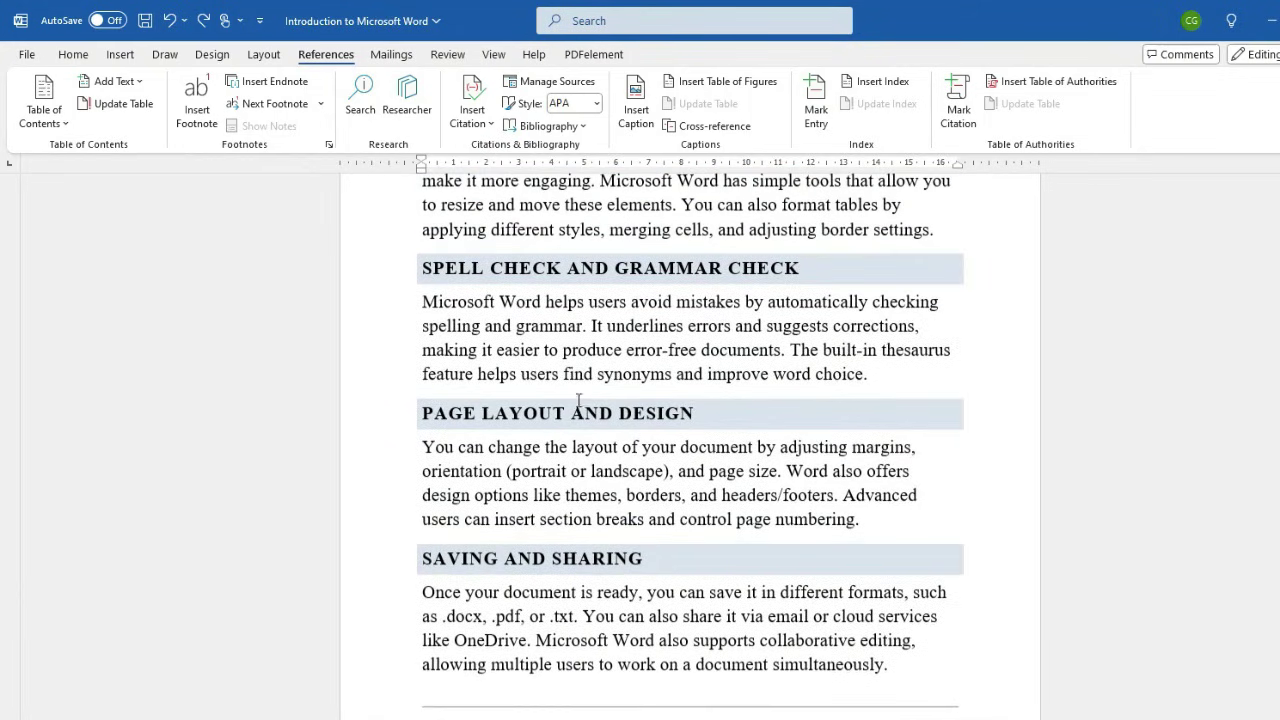
pyautogui.scroll(1, 575, 396)
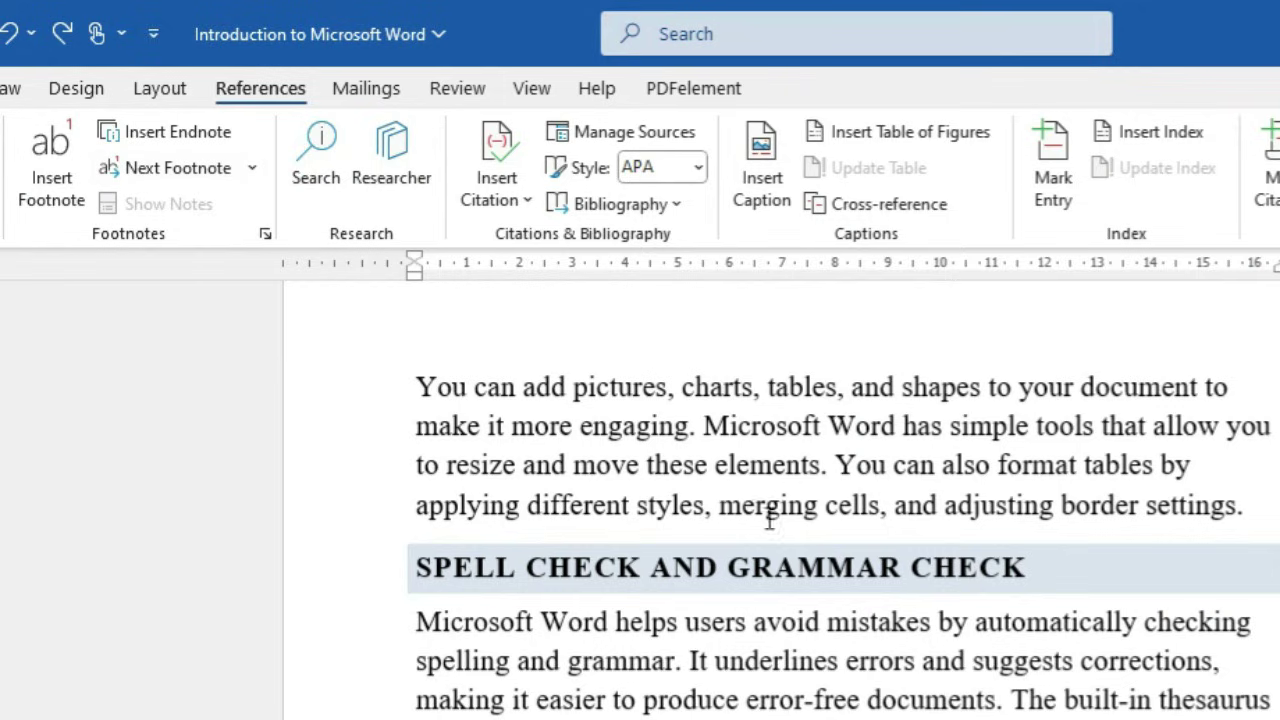
pyautogui.scroll(1, 810, 540)
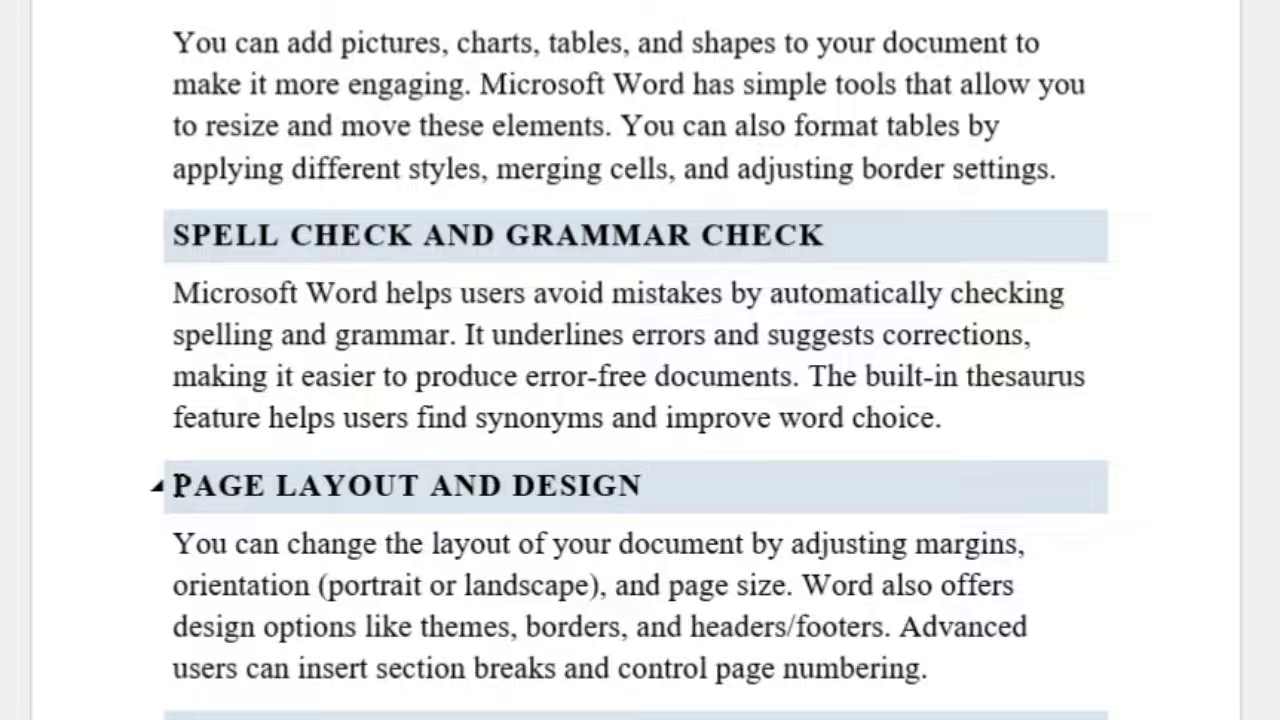
# Insert a footnote at the "Page Layout and Design" heading reading "With pagelayout and design option you can manage your whole text and page decoration."
pyautogui.moveTo(172, 486); pyautogui.dragTo(616, 479)
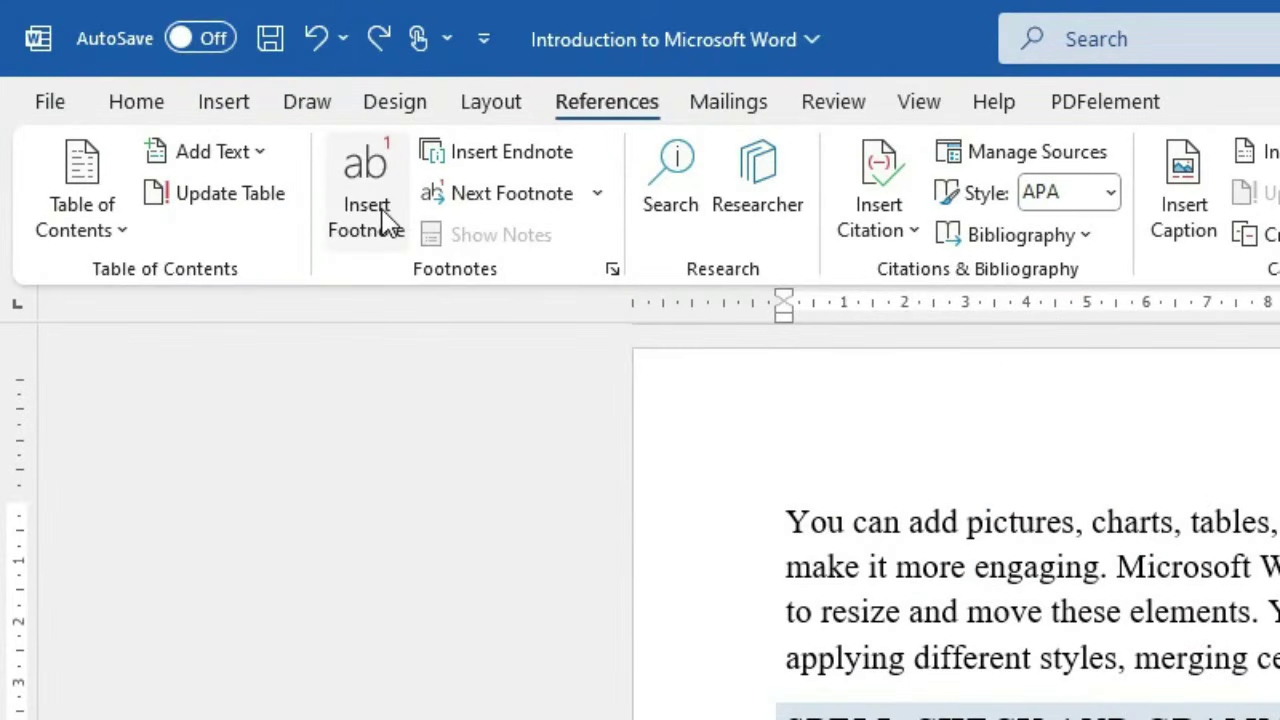
pyautogui.click(386, 222)
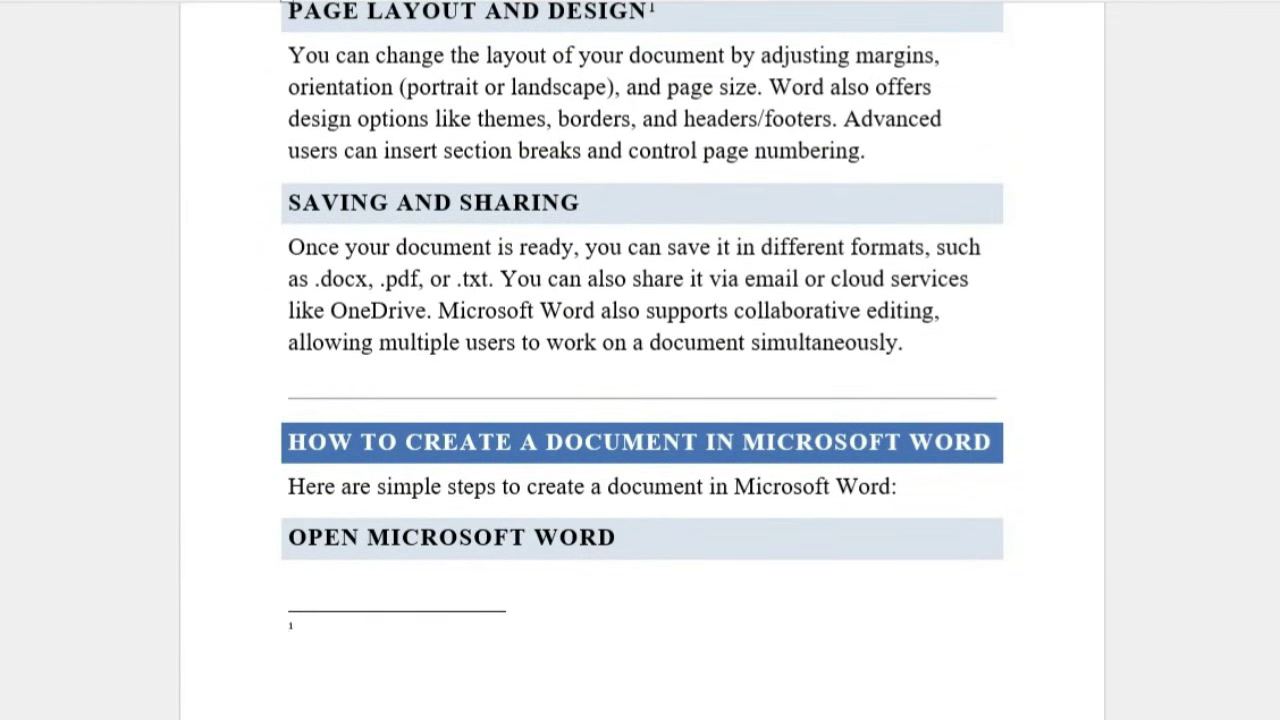
pyautogui.write('w')
pyautogui.write('ith pagelayout and design option you can manage your whole text and page decoration.')
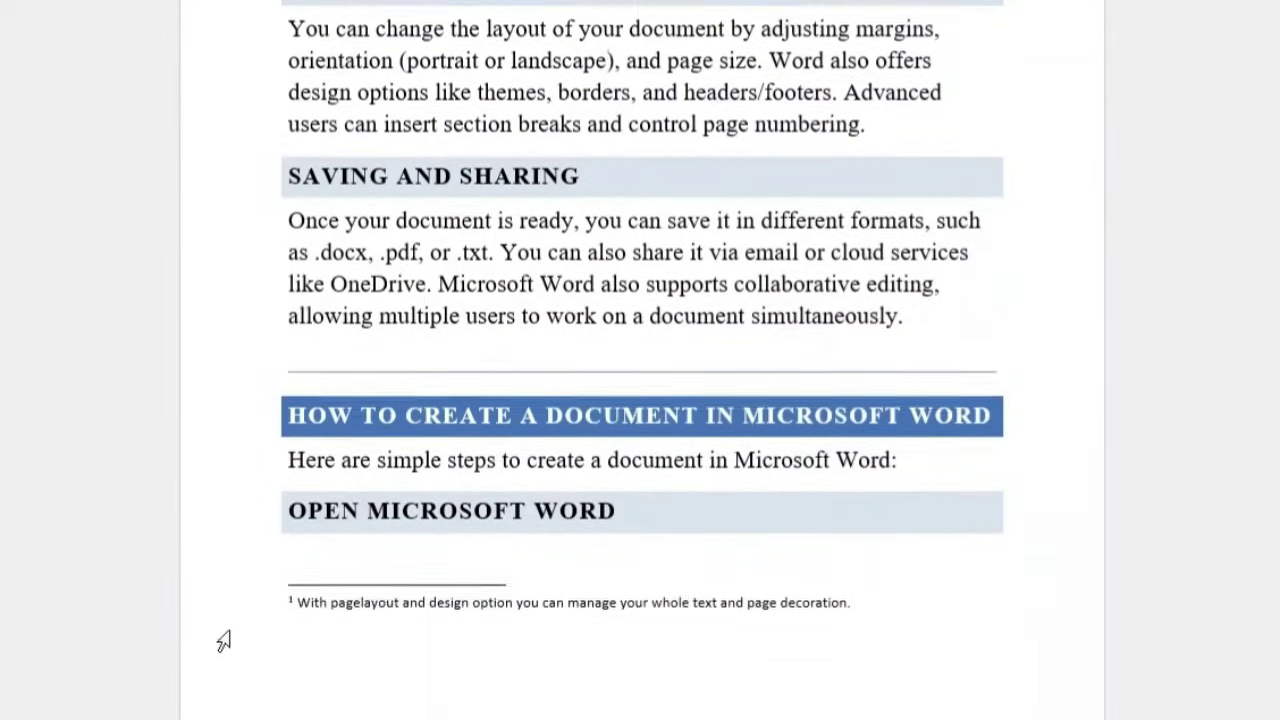
# Check the footnote mark beside "Page Layout and Design", its pop-up text and the note at the foot of the page
pyautogui.scroll(10, 590, 636)
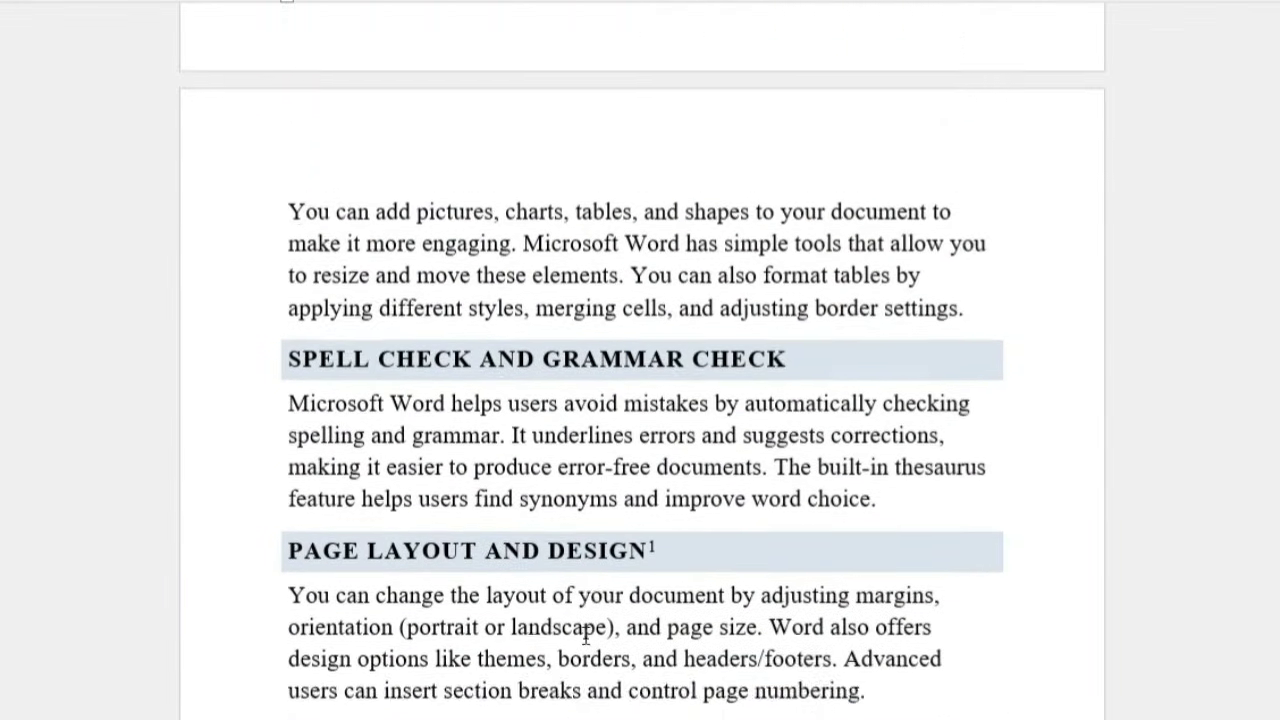
pyautogui.scroll(-5, 586, 636)
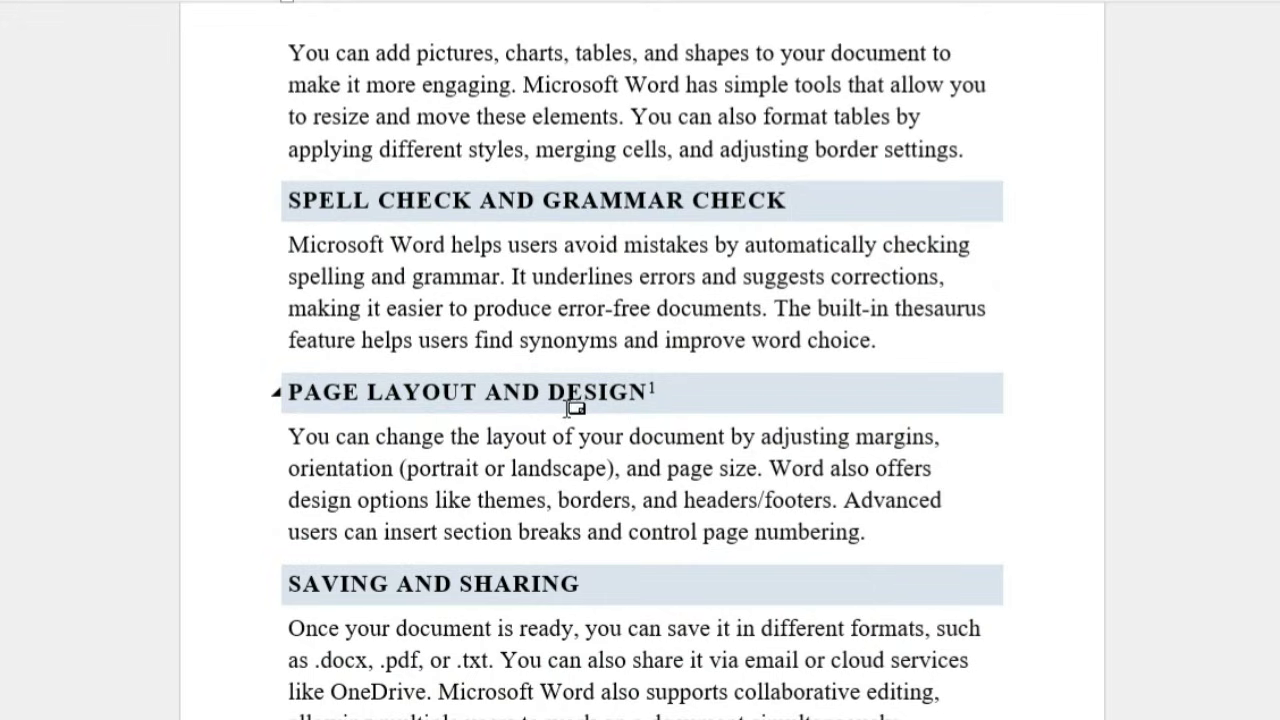
pyautogui.moveTo(655, 390)
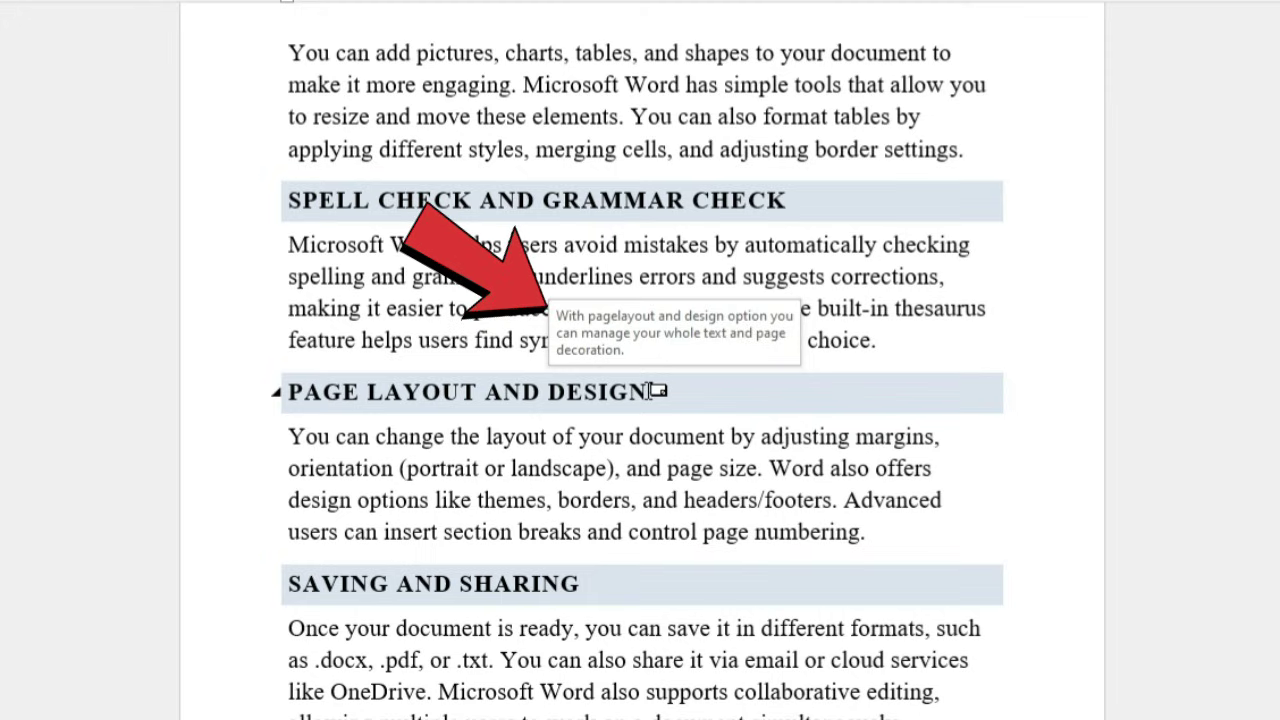
pyautogui.scroll(-3, 614, 430)
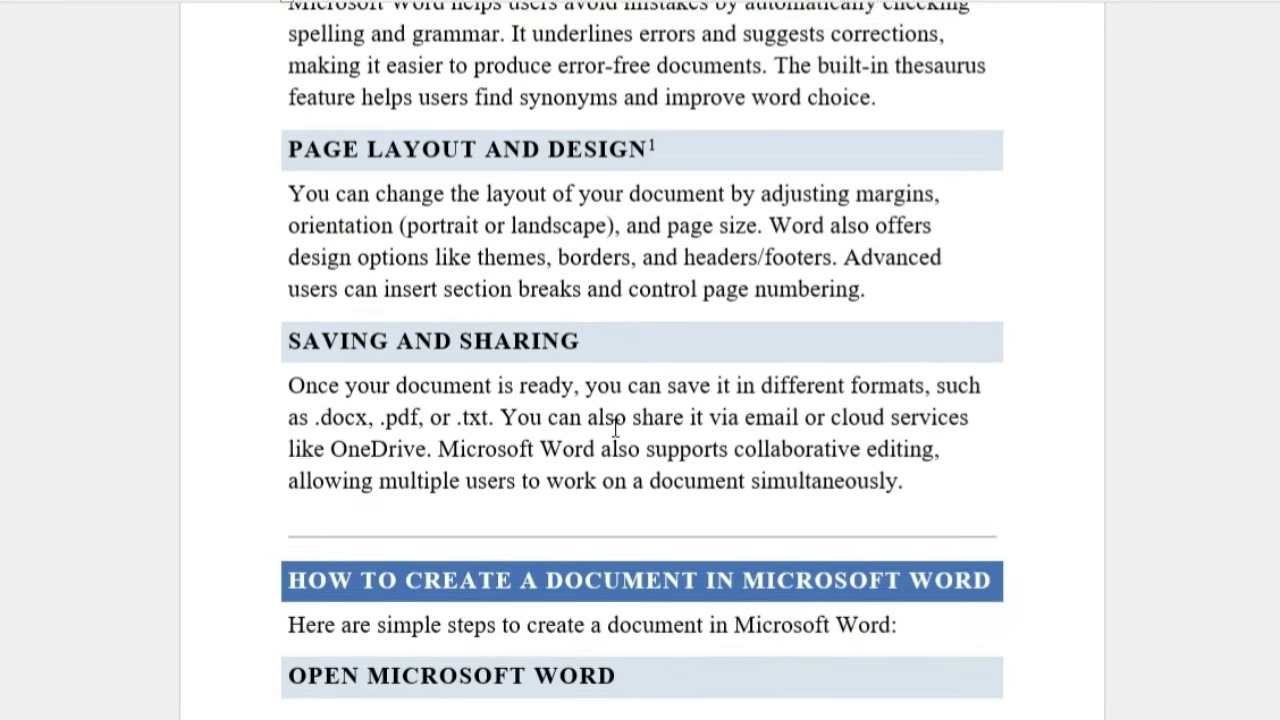
pyautogui.scroll(-3, 458, 530)
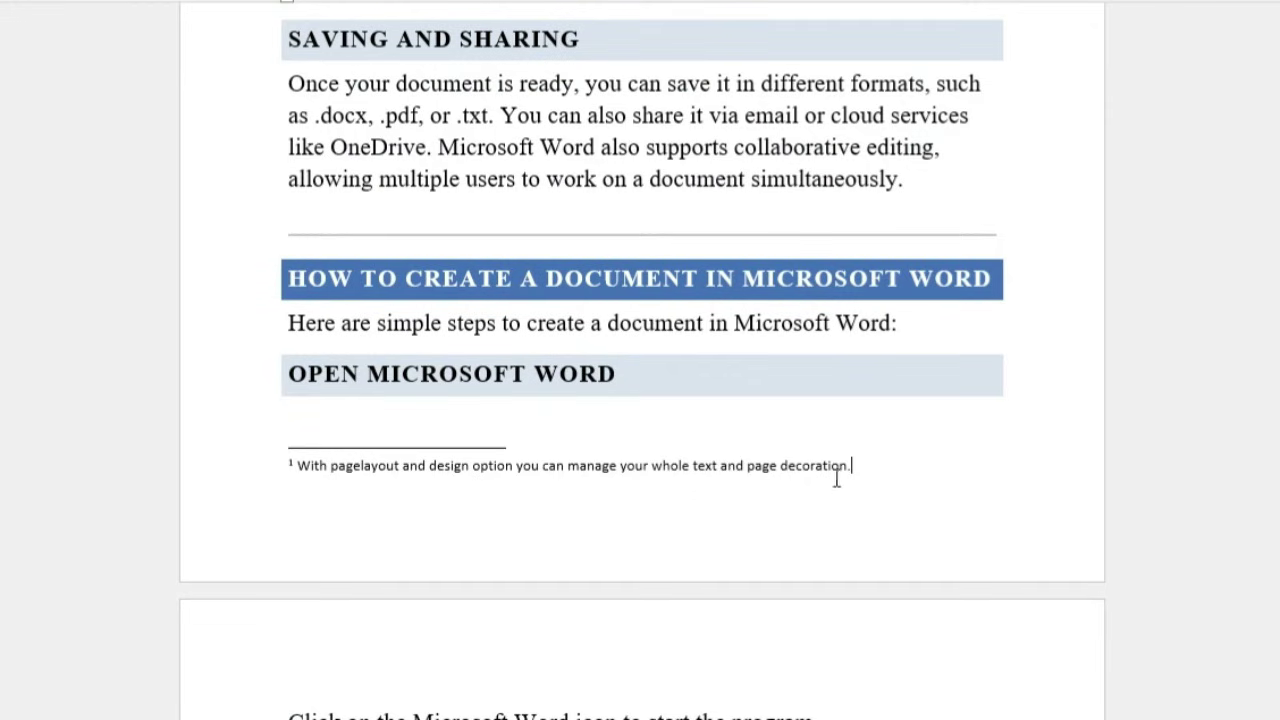
# Insert a footnote at the "Format the Text" heading reading "In home tab there are many option to format text."
pyautogui.scroll(-6, 837, 479)
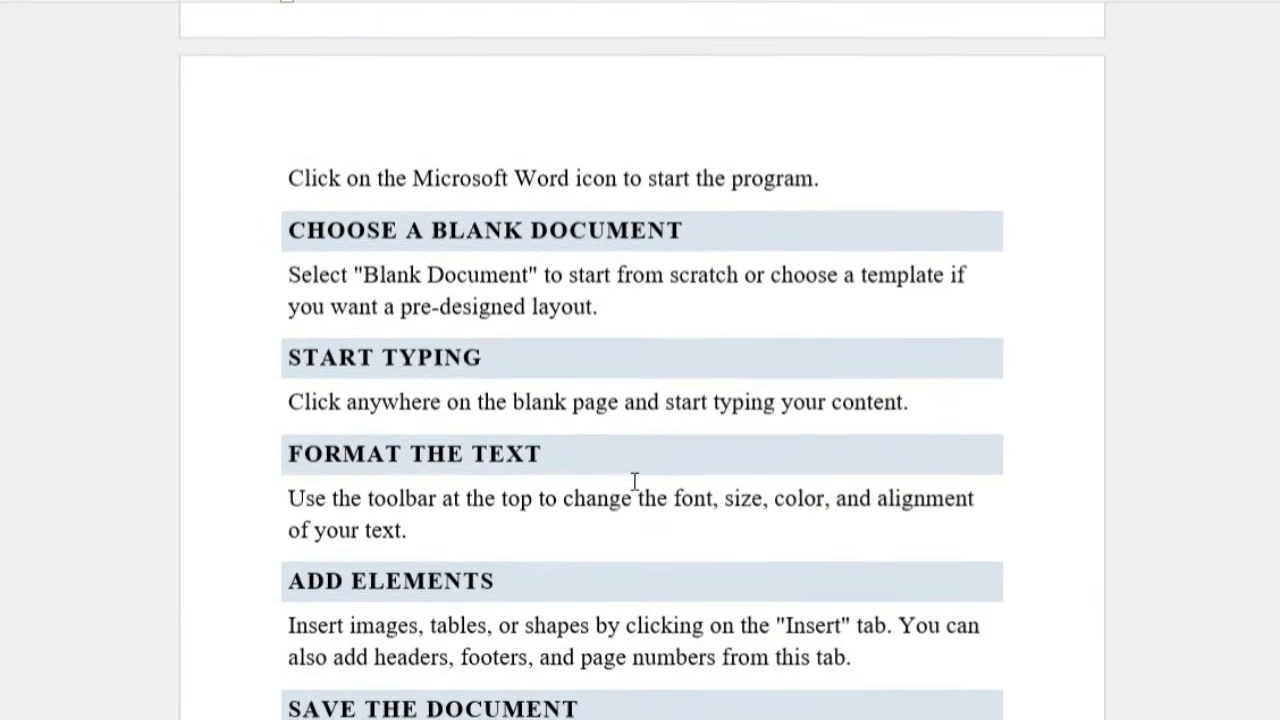
pyautogui.scroll(-3, 630, 482)
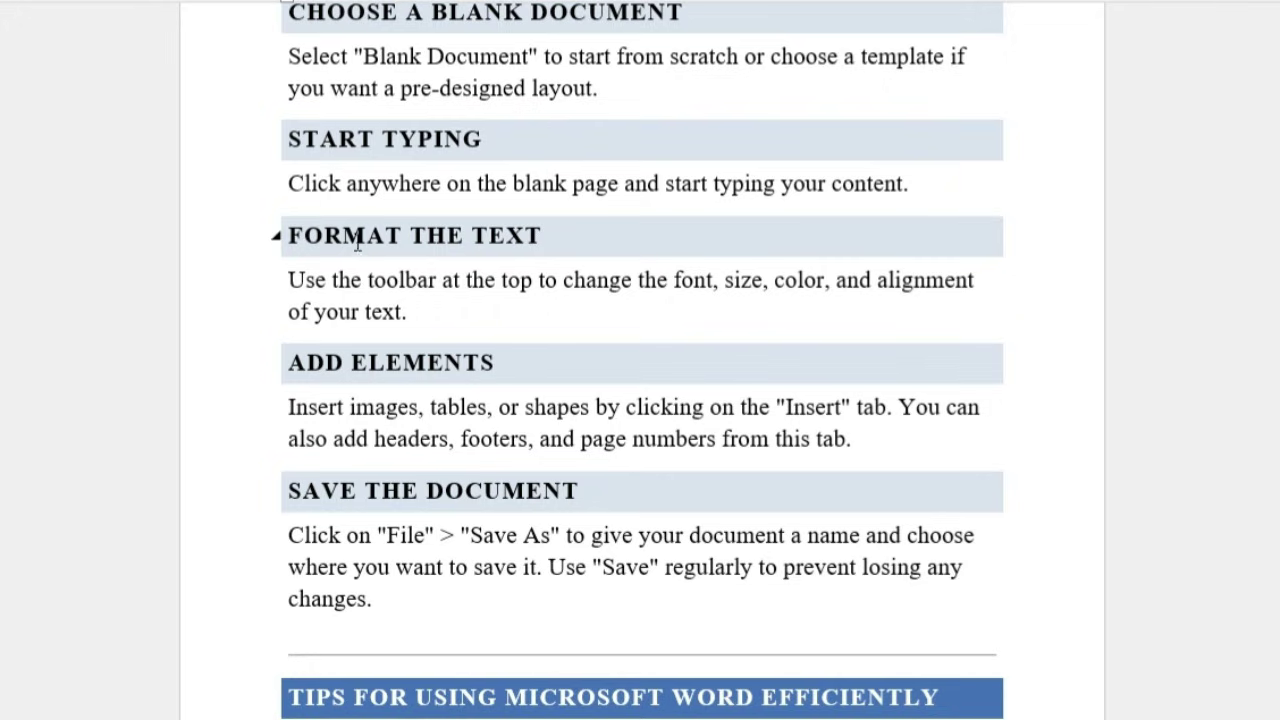
pyautogui.tripleClick(553, 230)
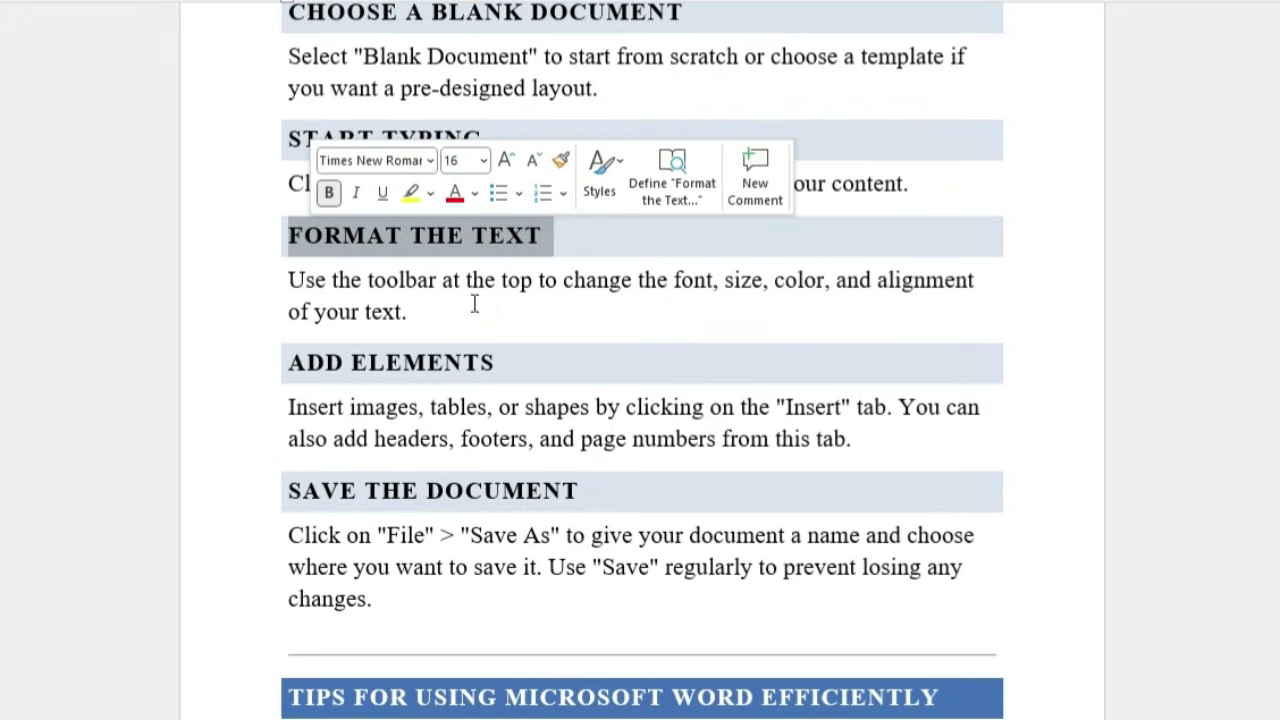
pyautogui.hotkey('ctrl', 'alt', 'f')
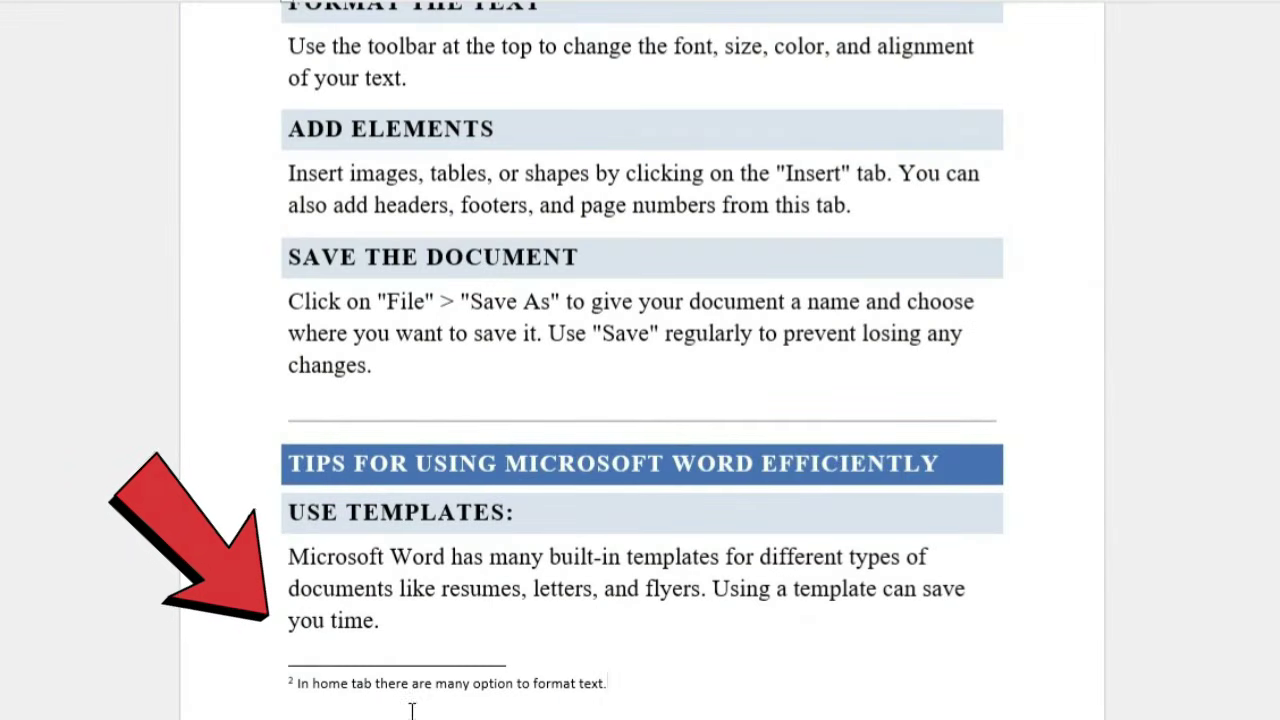
pyautogui.scroll(2, 331, 690)
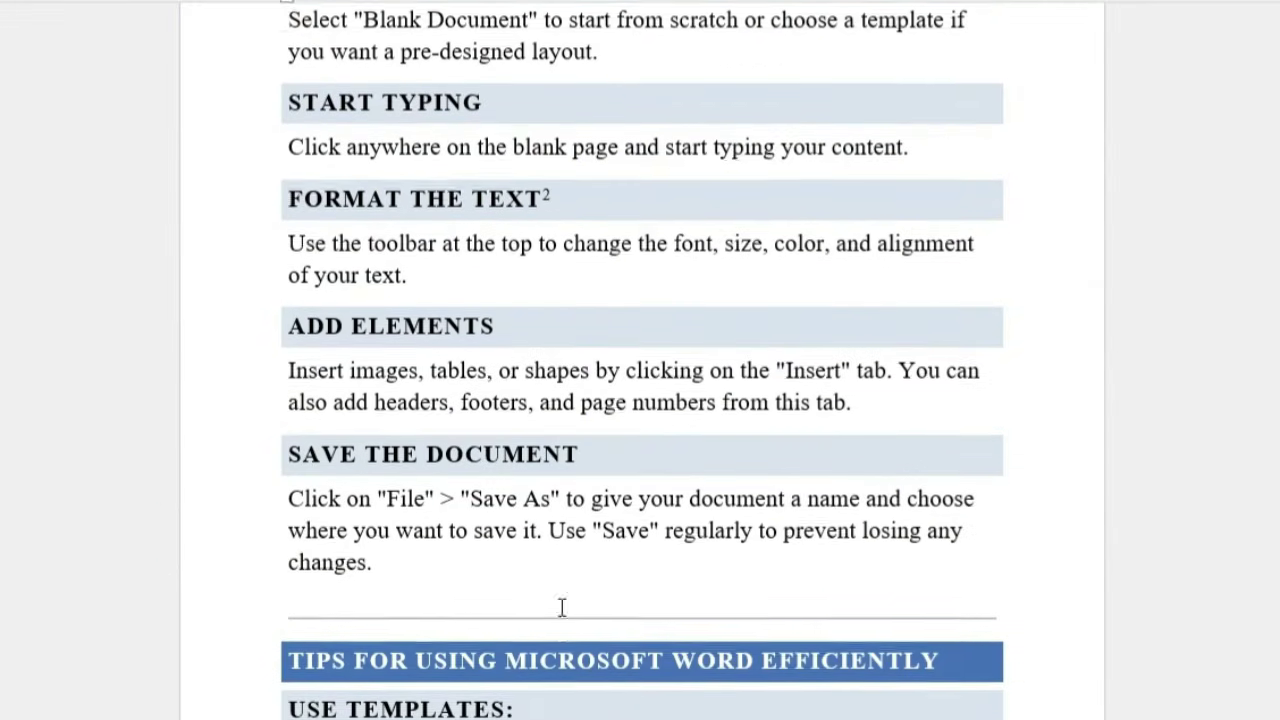
pyautogui.moveTo(561, 213)
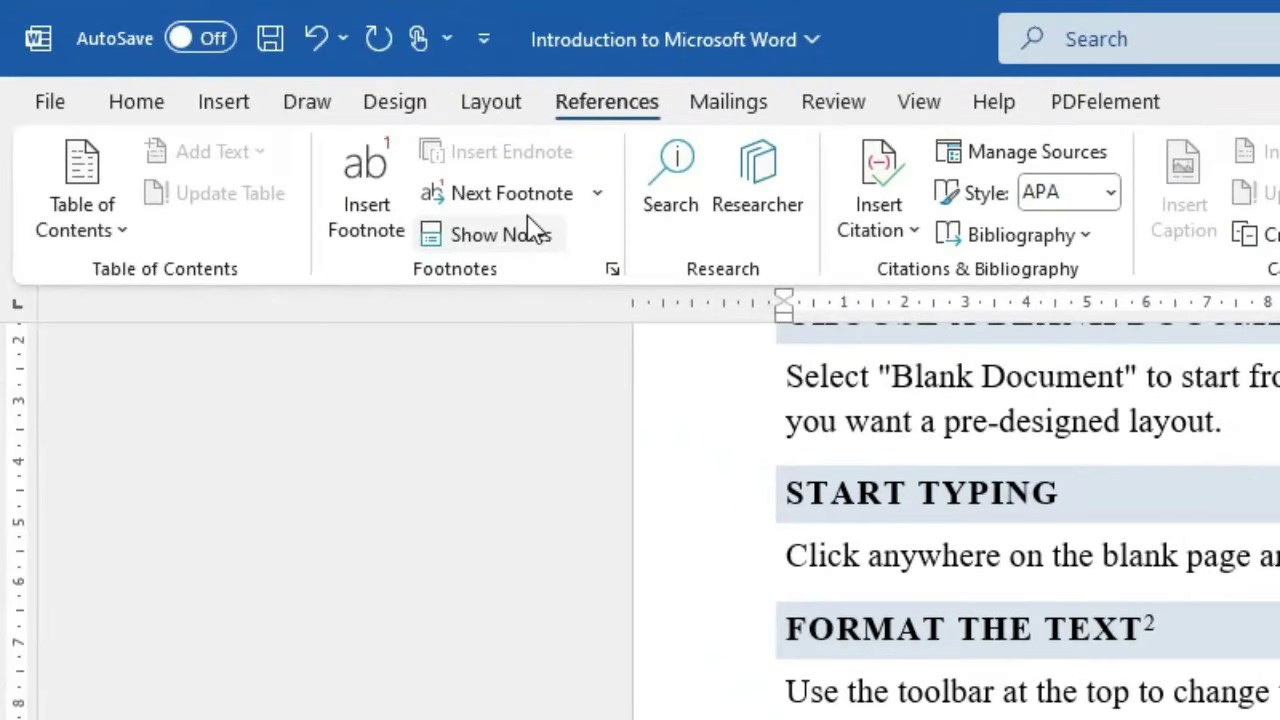
# Insert an endnote after the opening words "Microsoft Word" in the introduction paragraph, reading "Microsoft word is also known as ms word."
pyautogui.click(1258, 560)
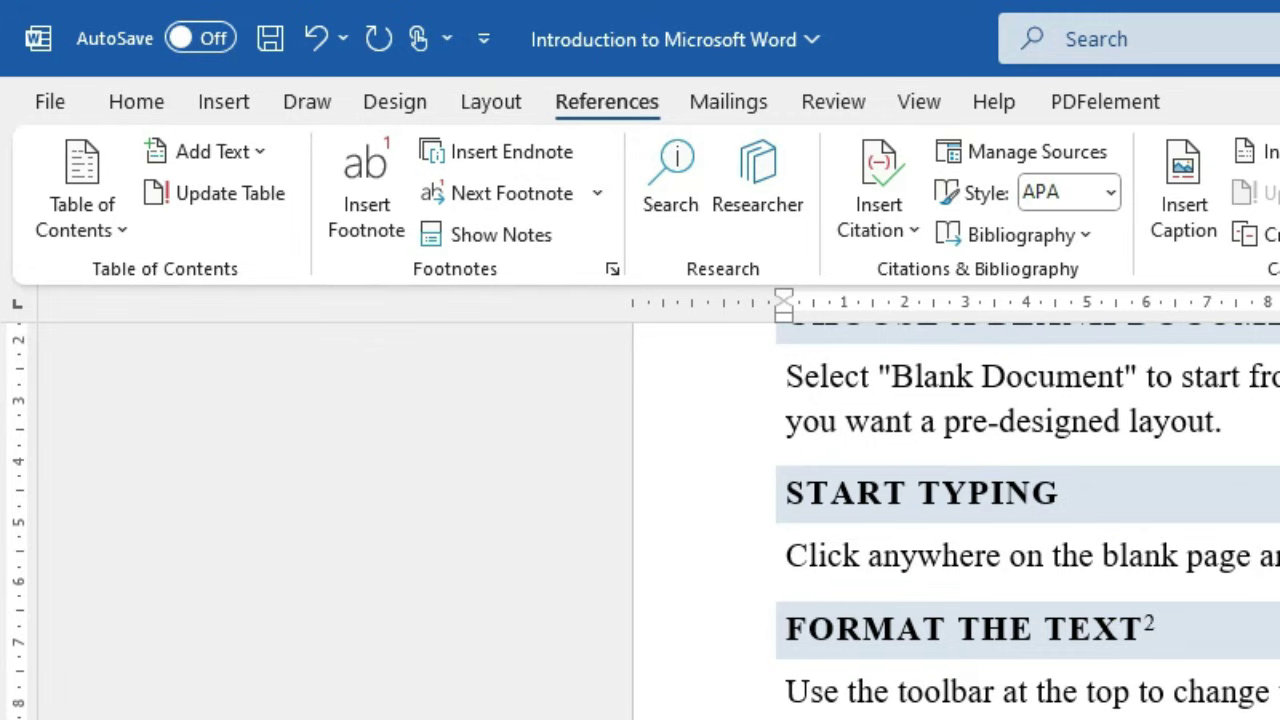
pyautogui.scroll(-15, 956, 520)
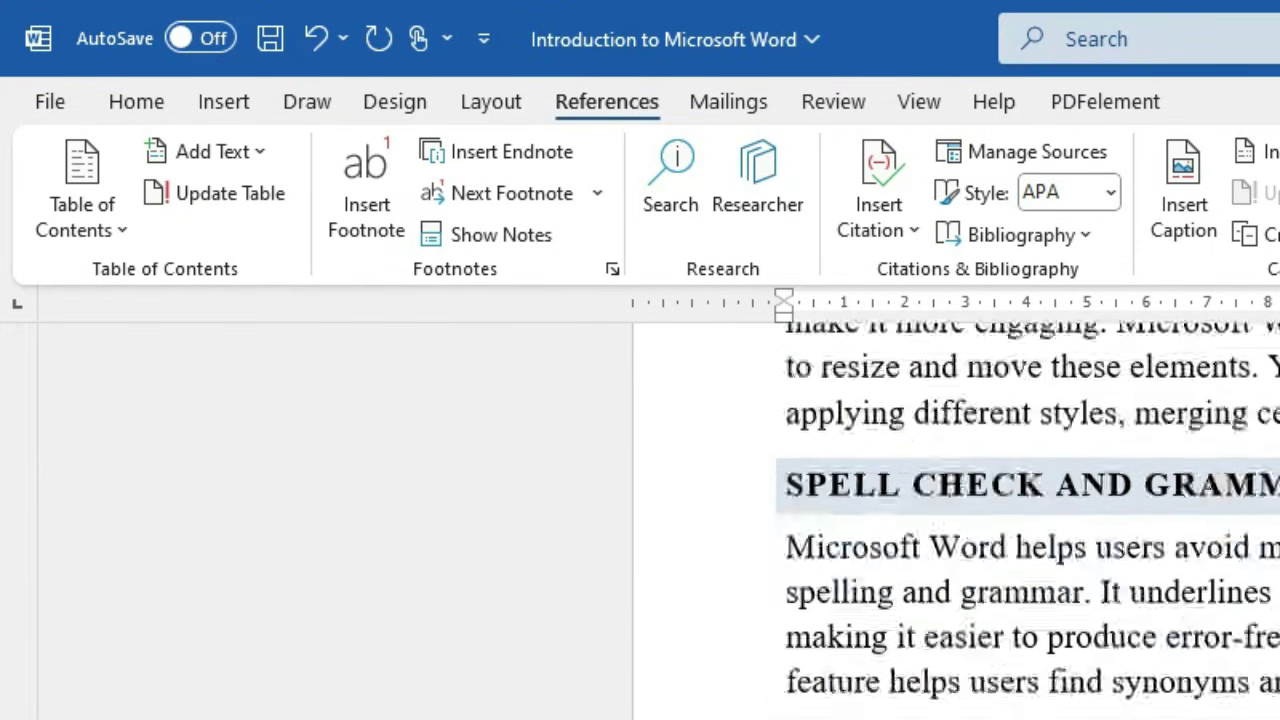
pyautogui.scroll(15, 956, 520)
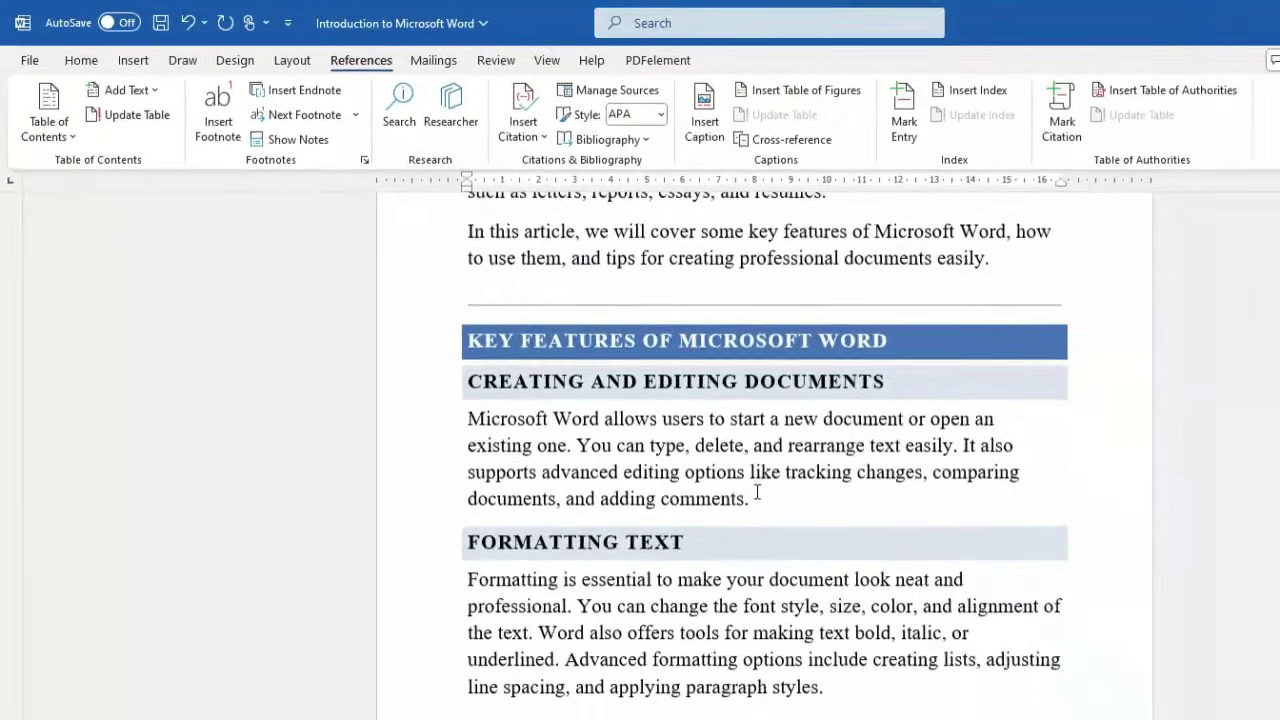
pyautogui.scroll(3, 757, 490)
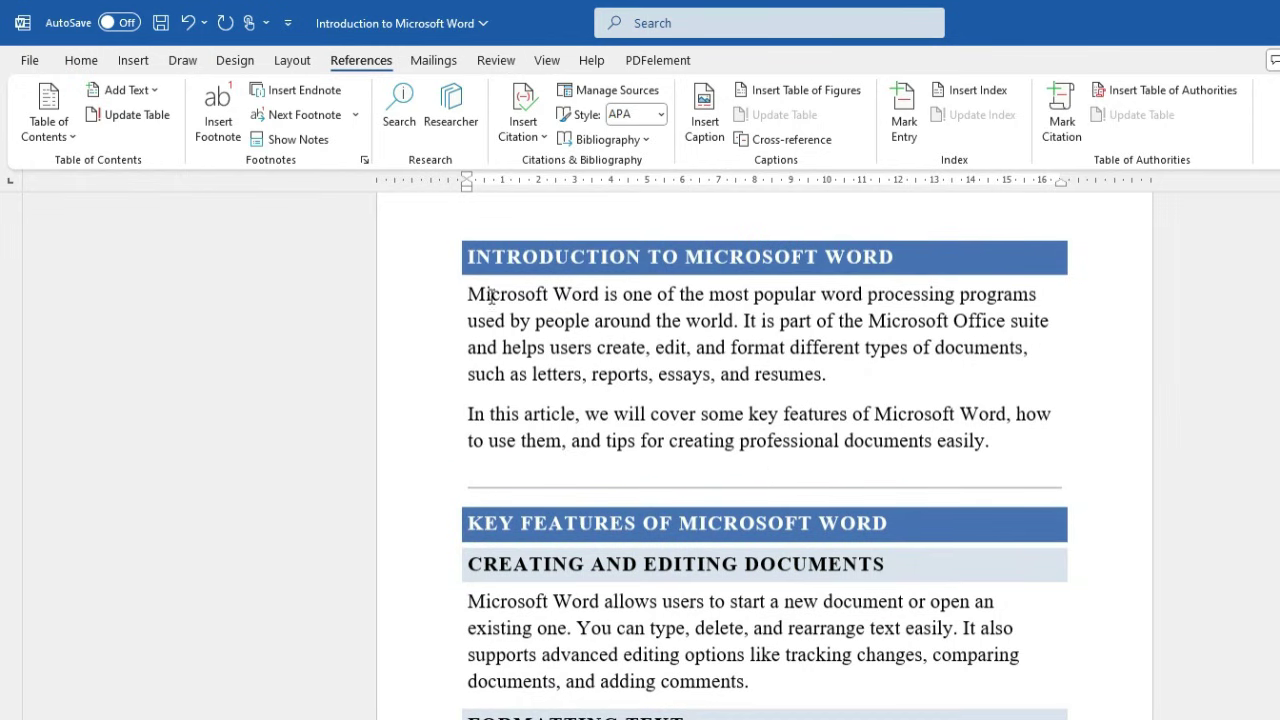
pyautogui.moveTo(470, 294); pyautogui.dragTo(603, 294)
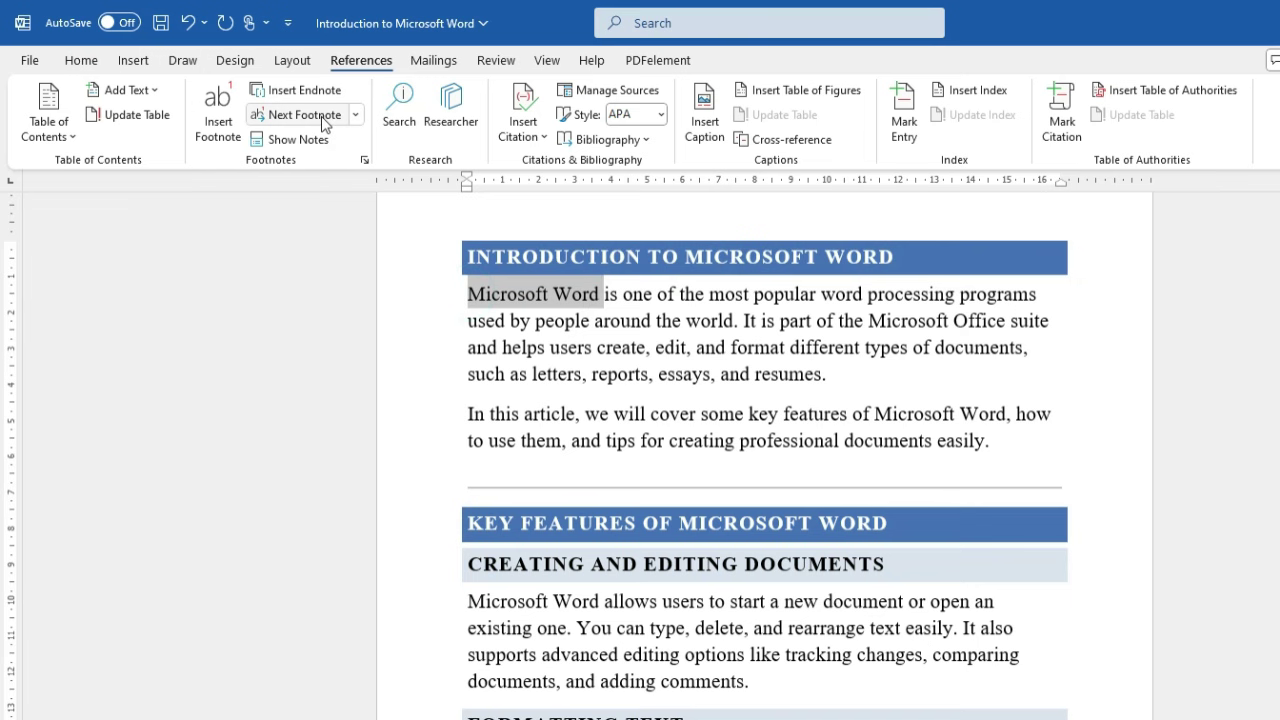
pyautogui.click(303, 89)
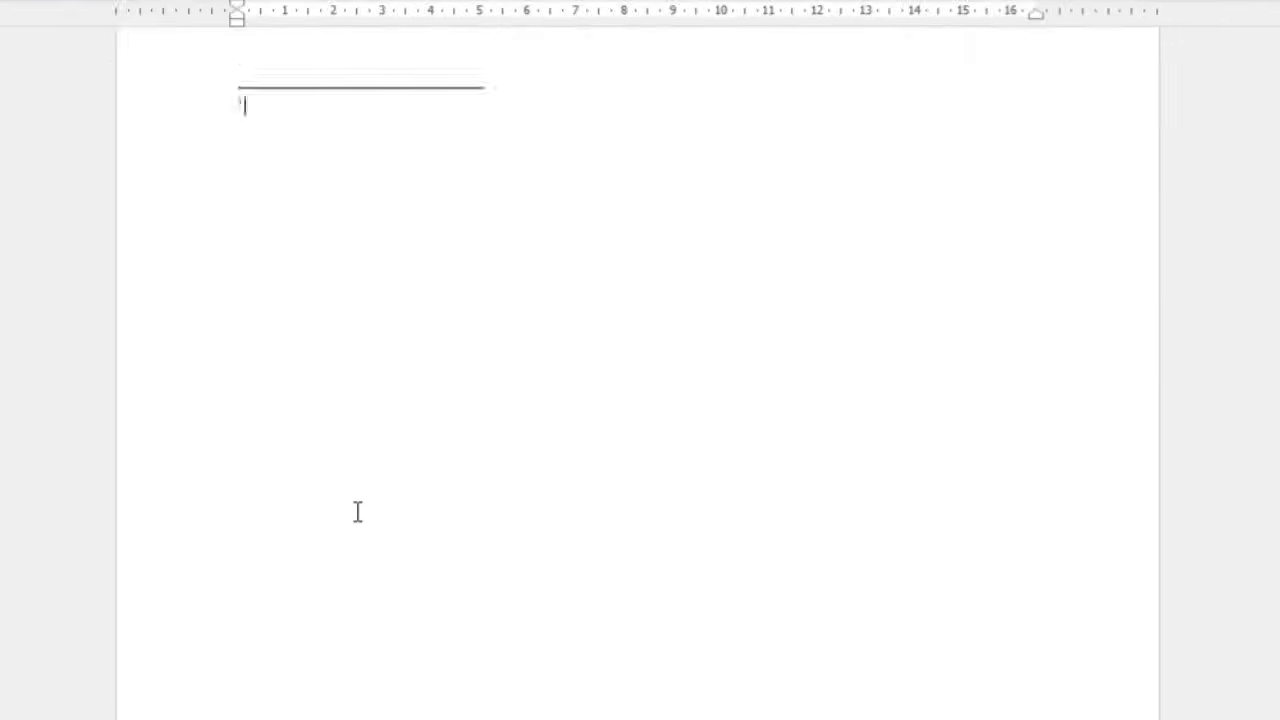
pyautogui.scroll(5, 451, 540)
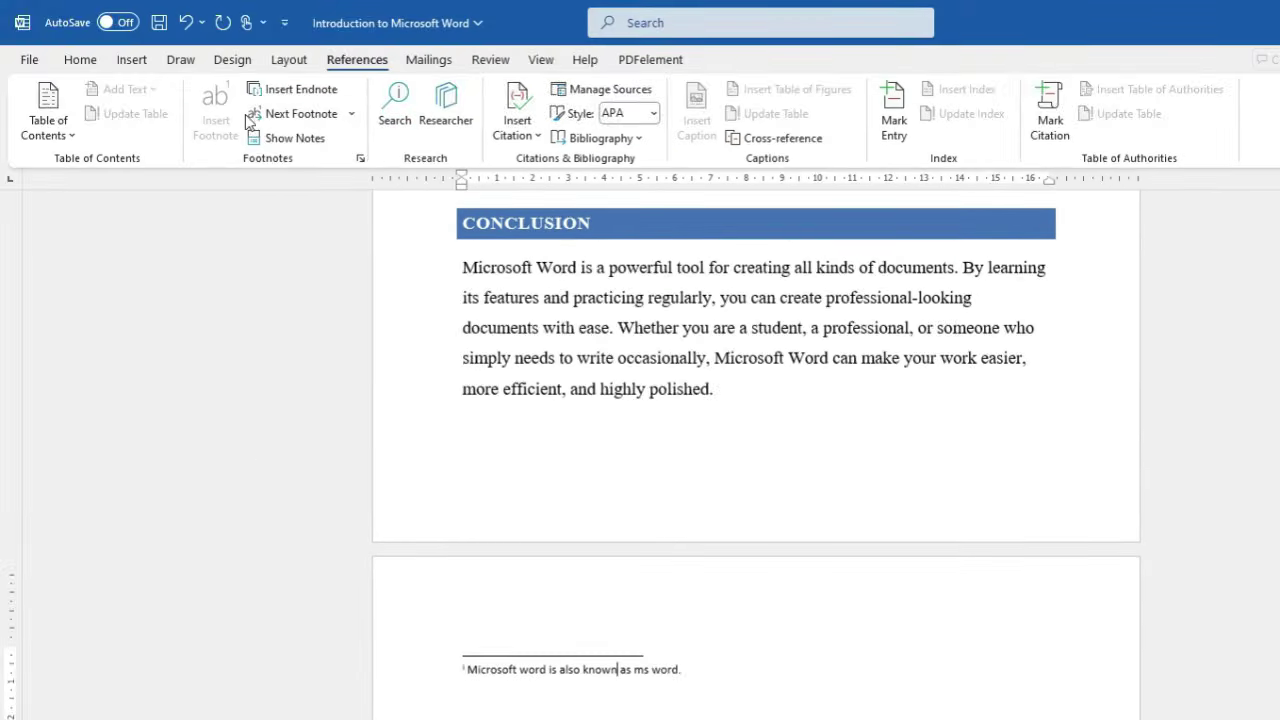
# Show the document's footnote area from the Conclusion, and return from the note to its mark at the "Format the Text" heading
pyautogui.click(623, 310)
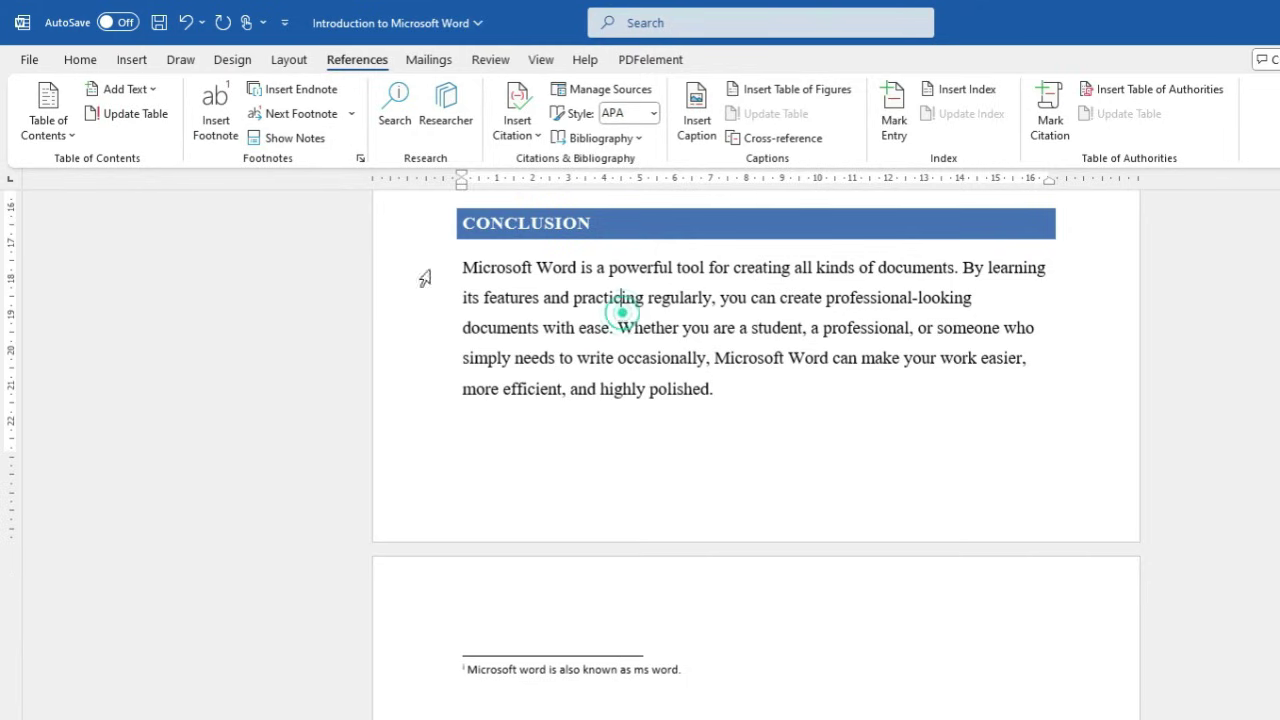
pyautogui.click(288, 138)
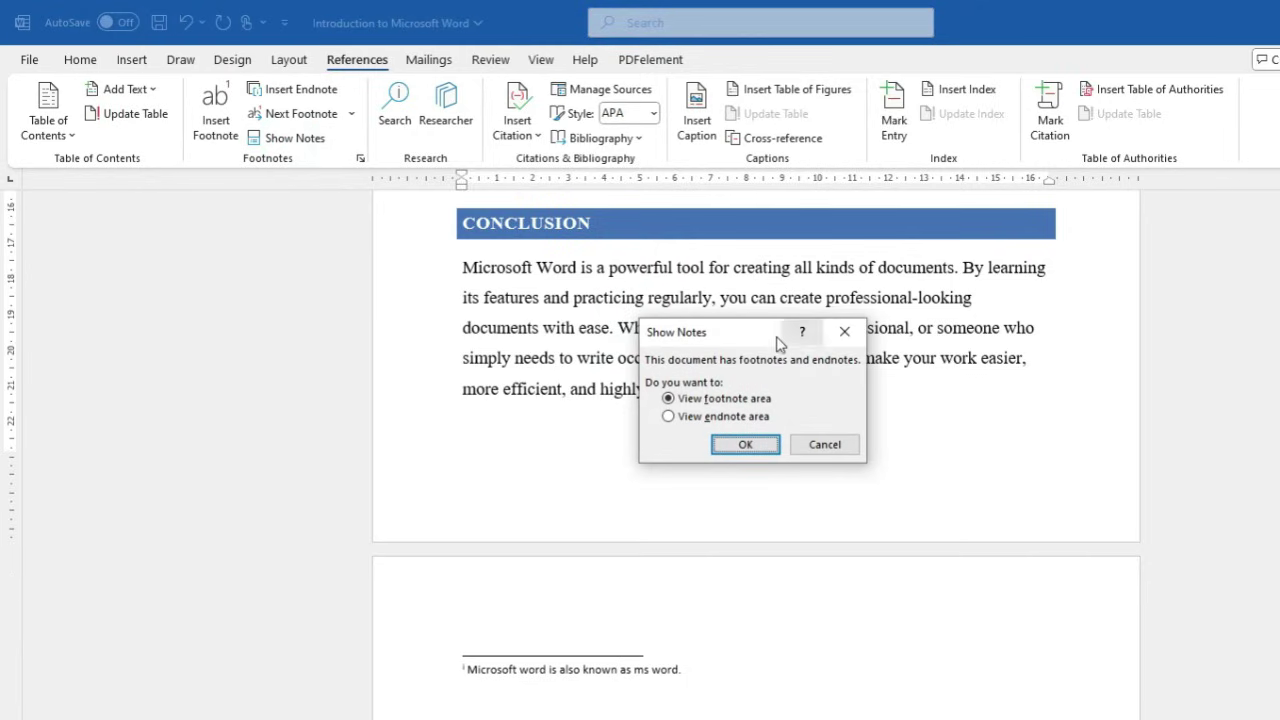
pyautogui.moveTo(755, 338); pyautogui.dragTo(590, 252)
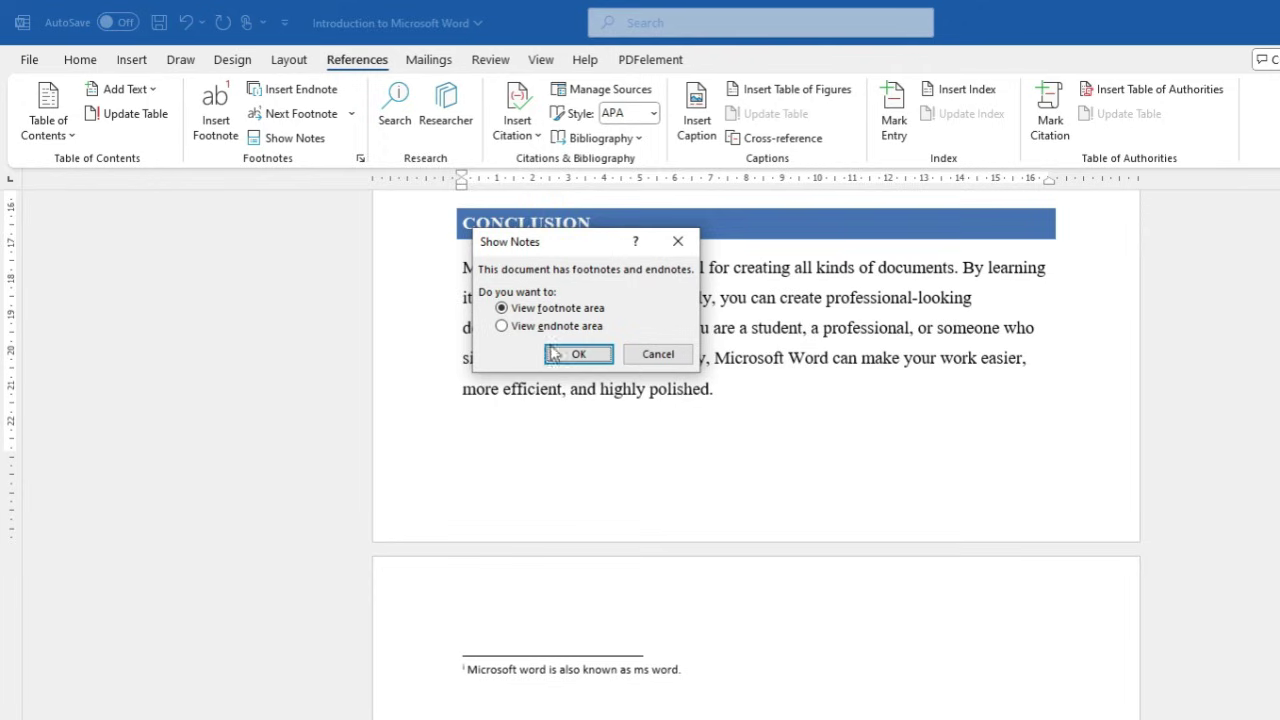
pyautogui.click(520, 310)
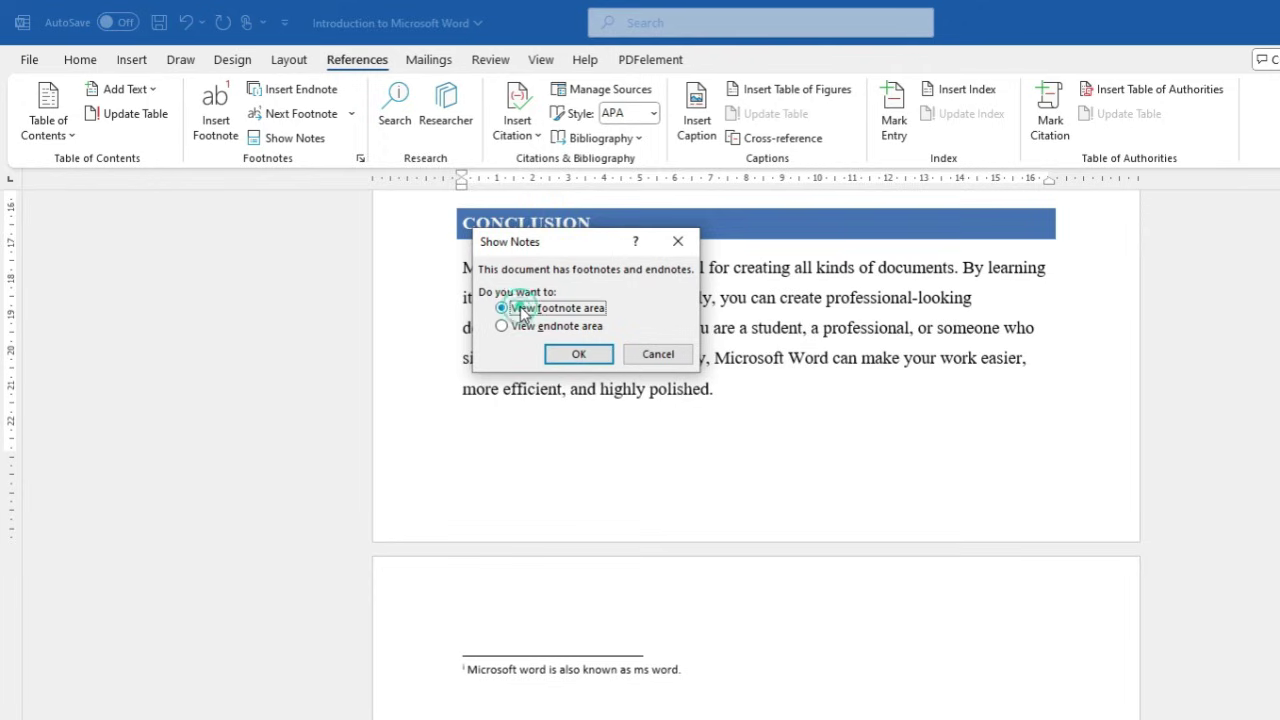
pyautogui.click(585, 356)
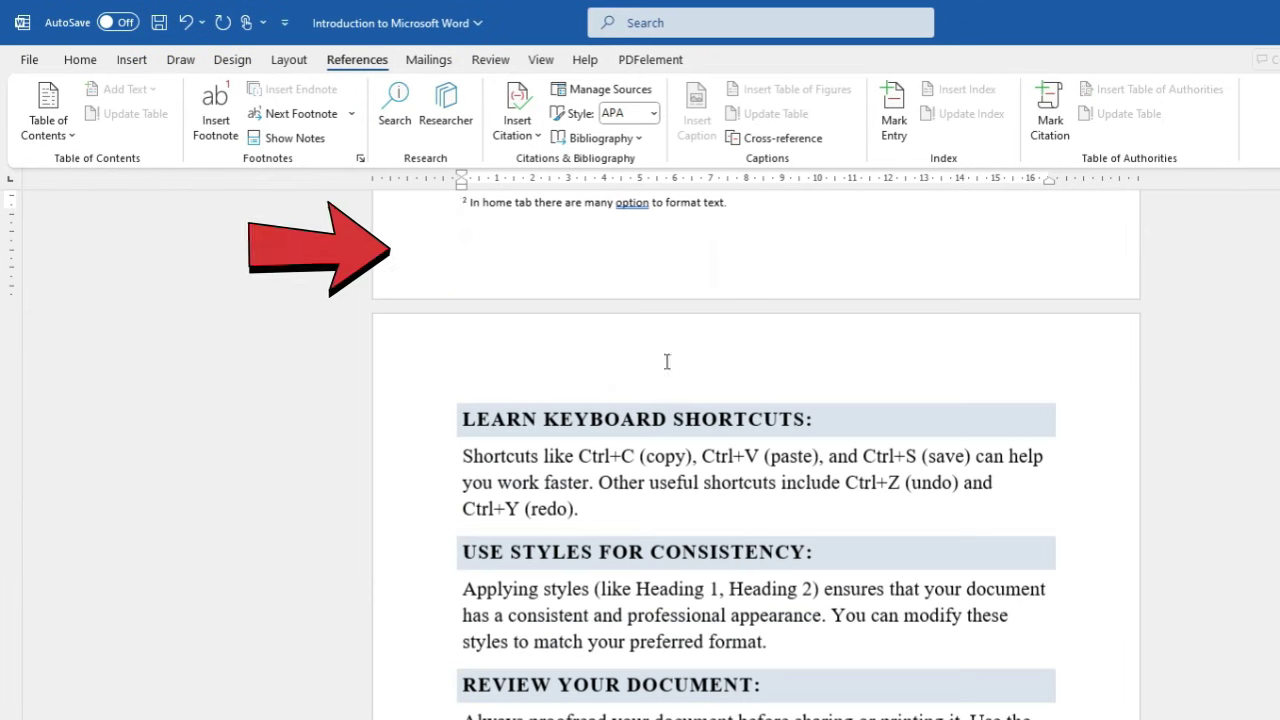
pyautogui.scroll(1, 424, 252)
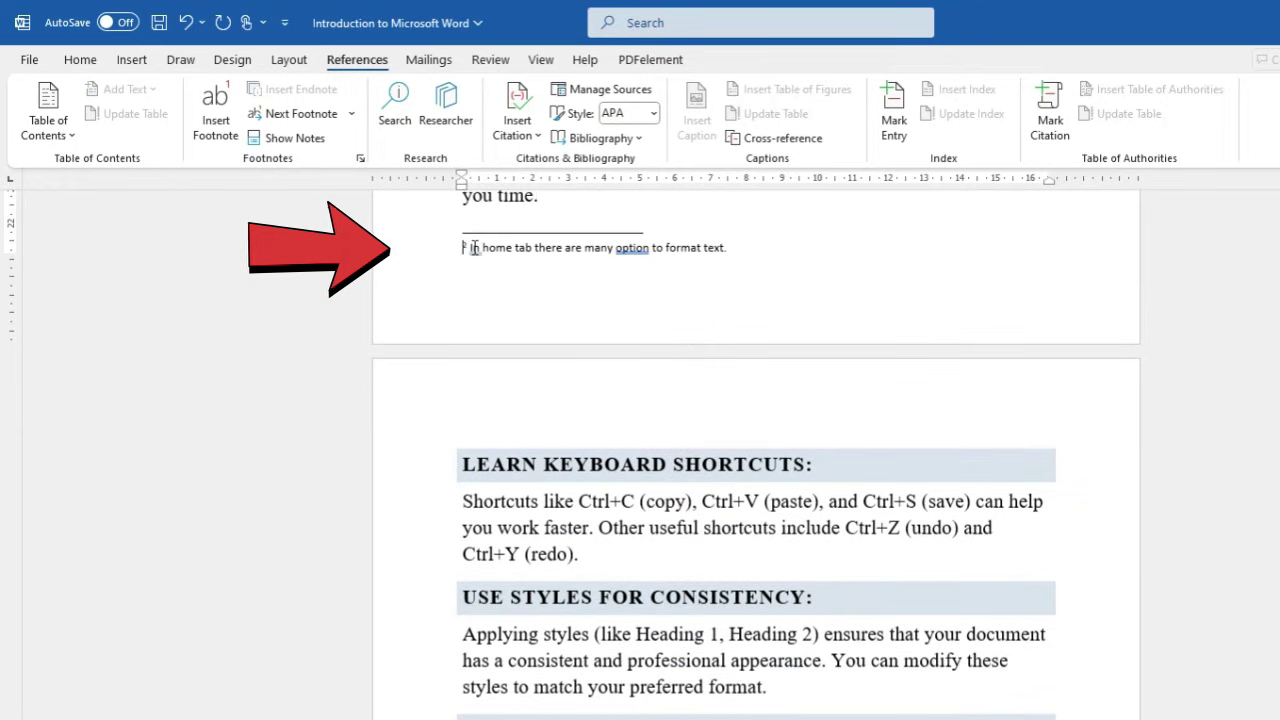
pyautogui.click(295, 138)
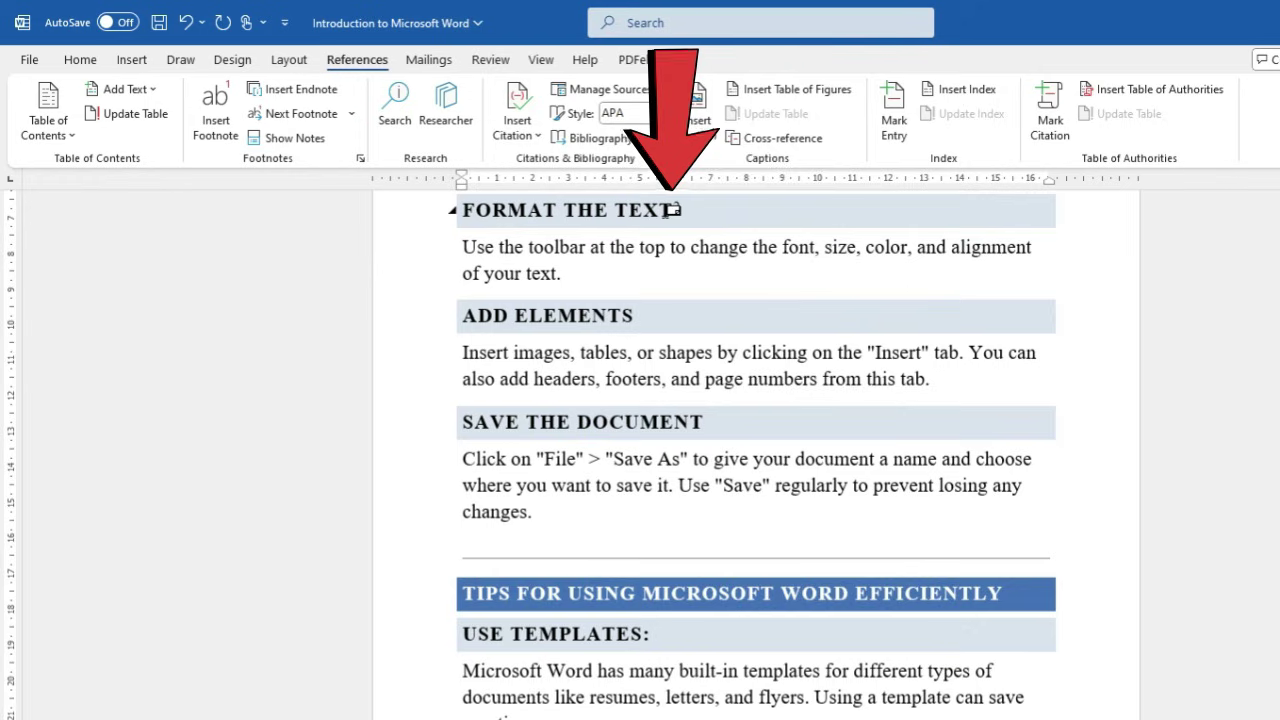
pyautogui.moveTo(674, 209)
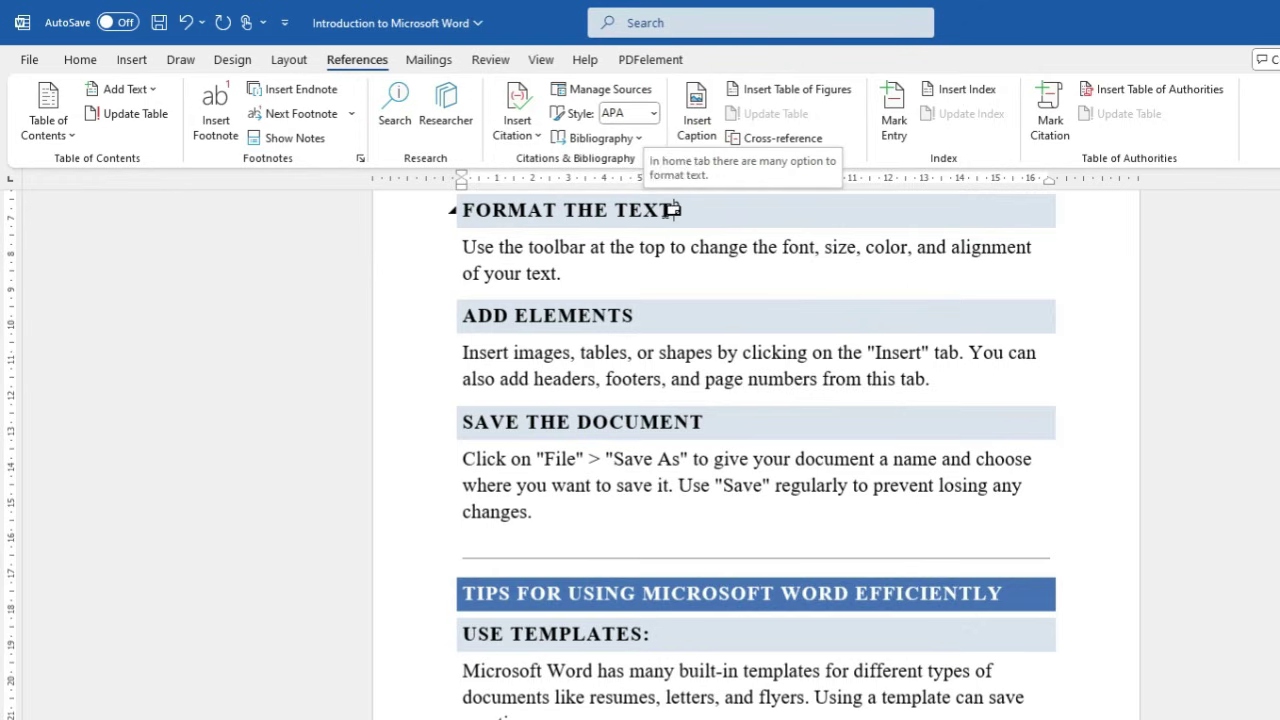
# Go to the previous footnote mark, at the "Page Layout and Design" heading, and check its pop-up text
pyautogui.click(352, 114)
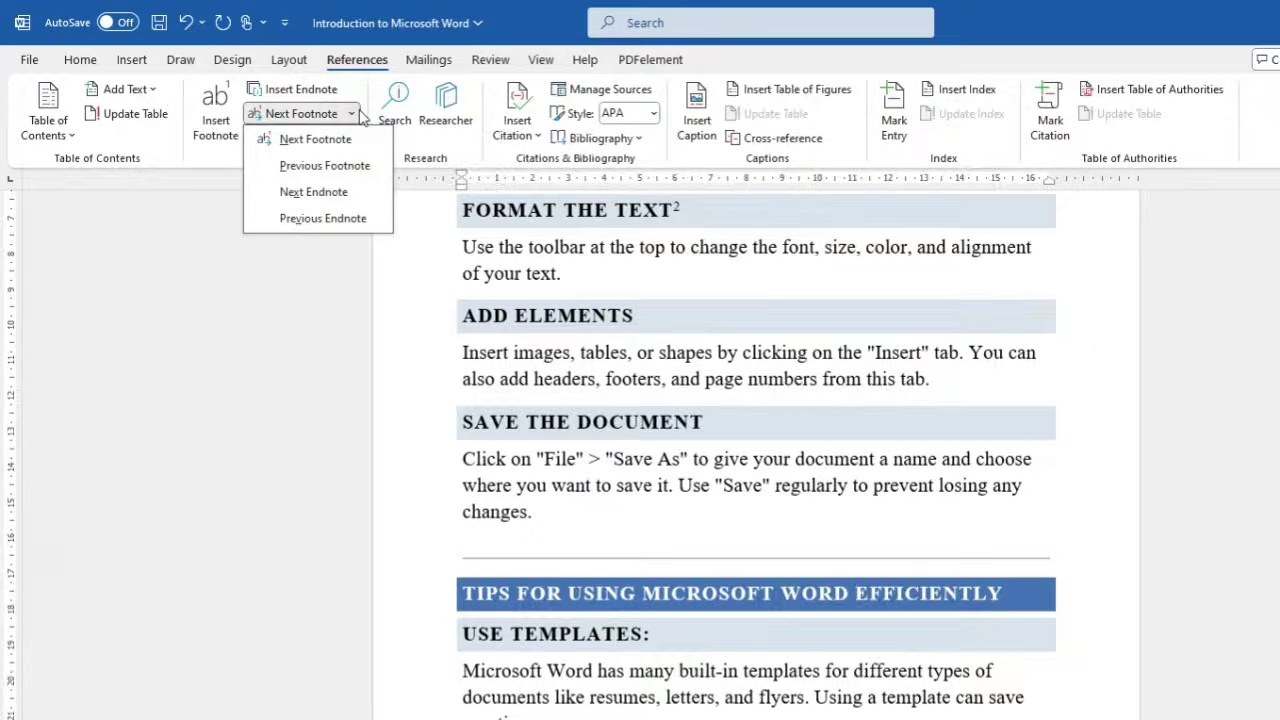
pyautogui.click(345, 164)
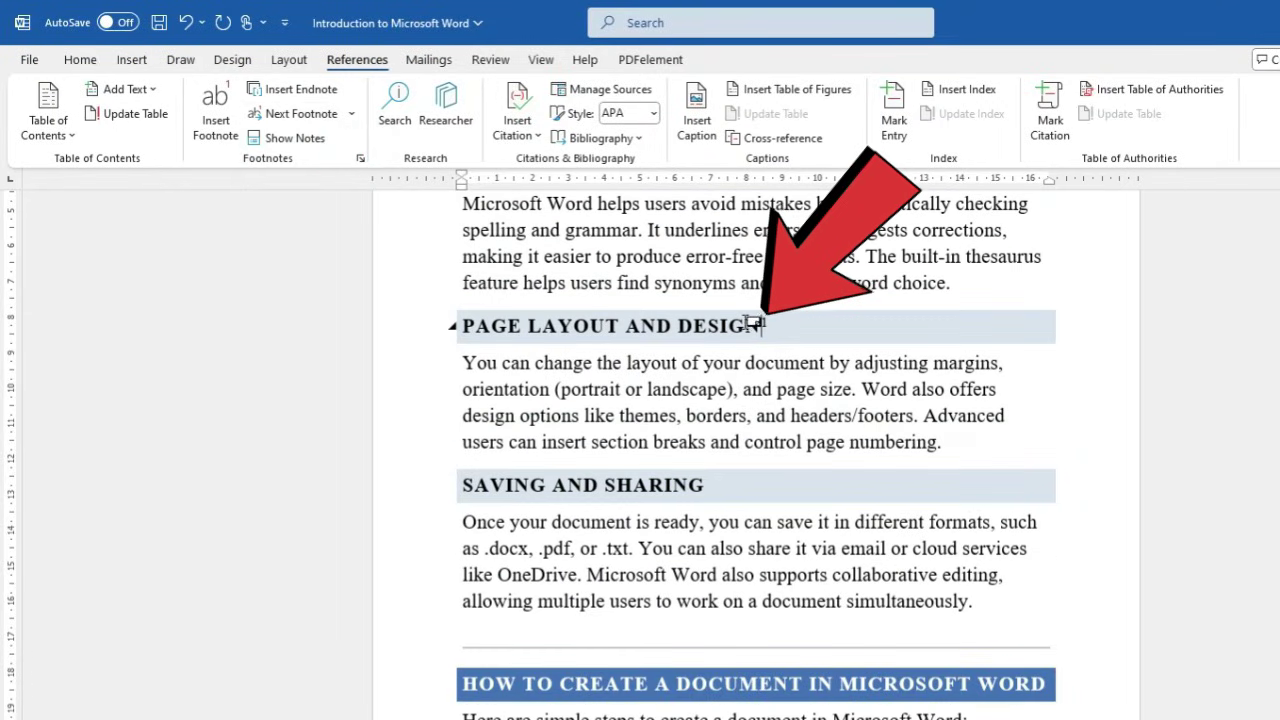
pyautogui.moveTo(753, 322)
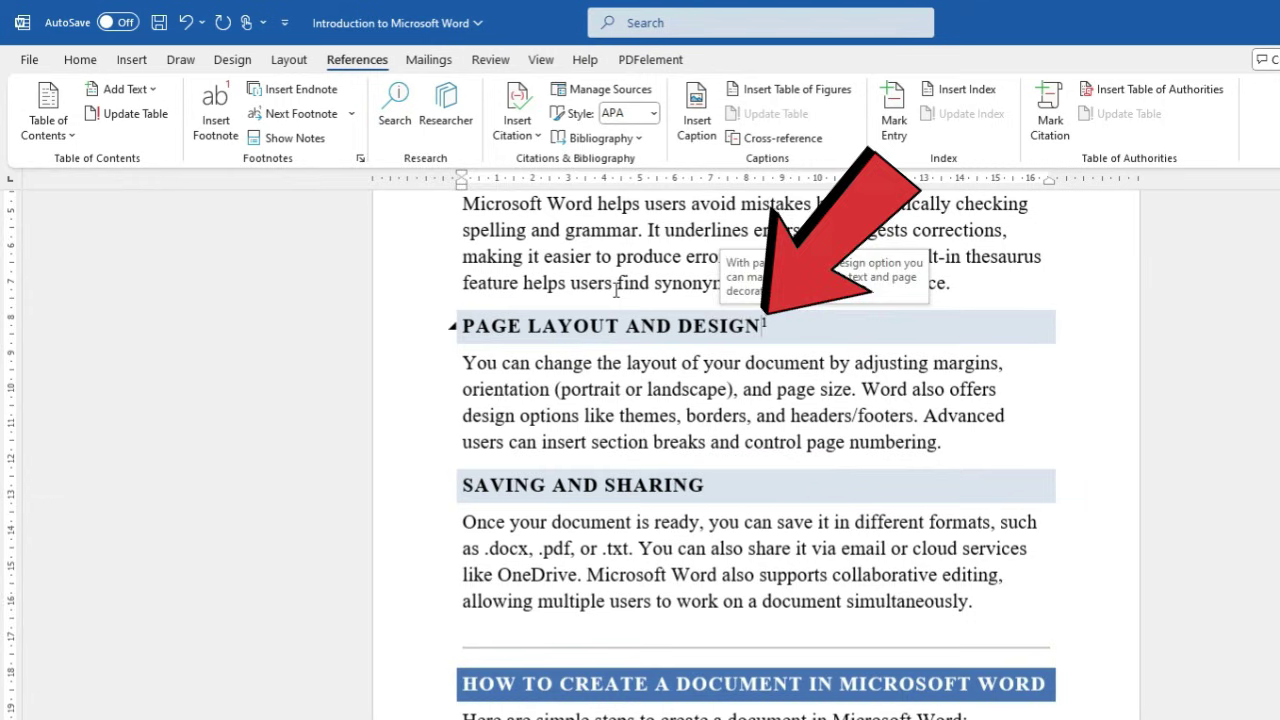
# Try moving to the next endnote, and go to the previous endnote mark in the introduction paragraph
pyautogui.click(350, 115)
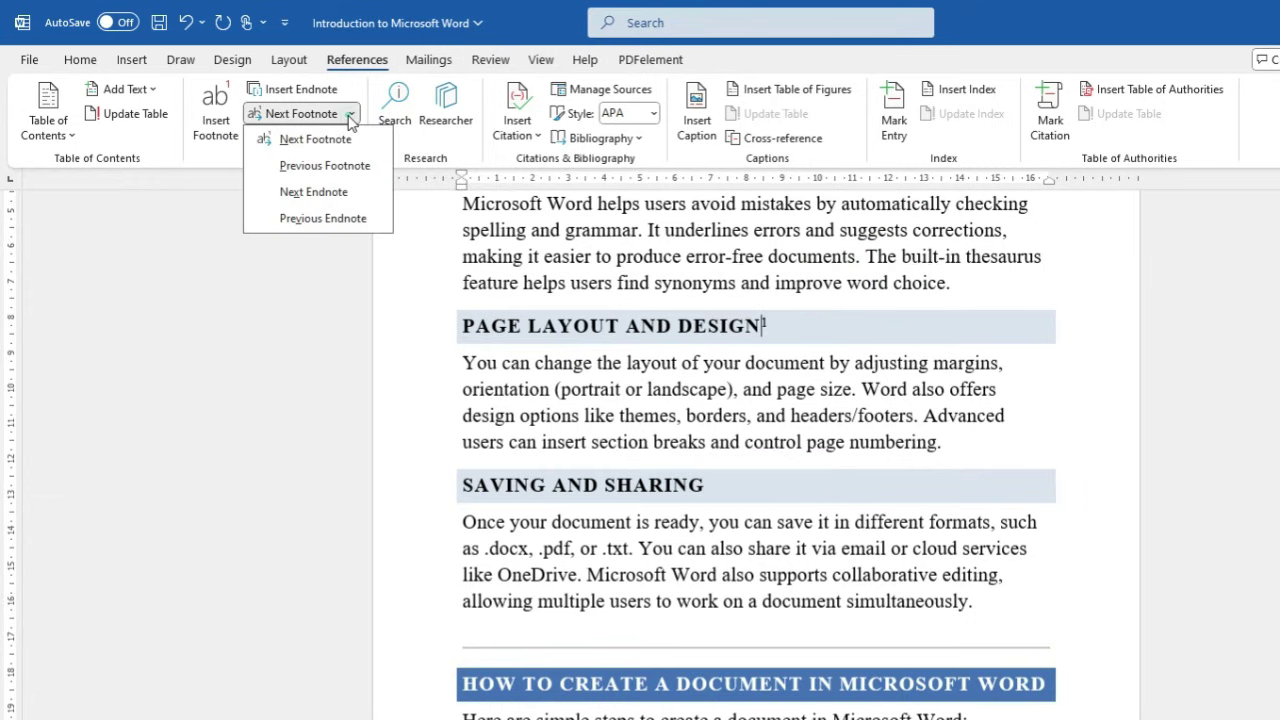
pyautogui.click(341, 194)
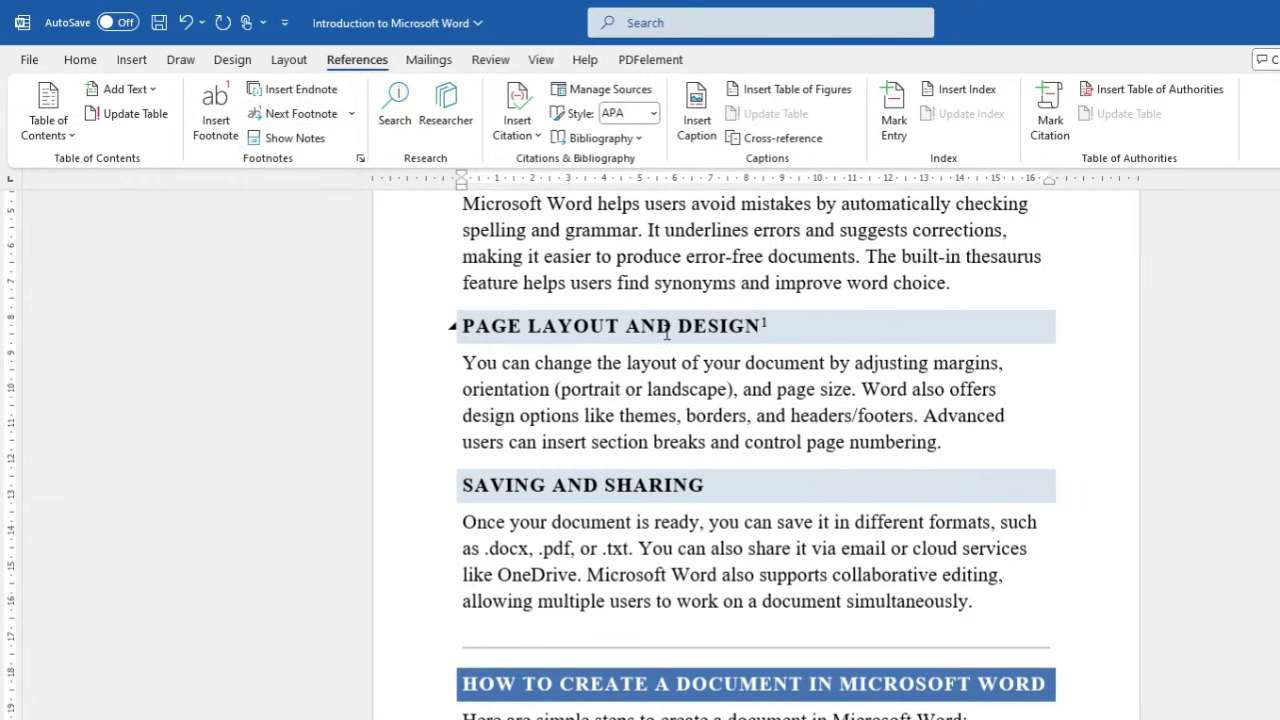
pyautogui.moveTo(748, 311)
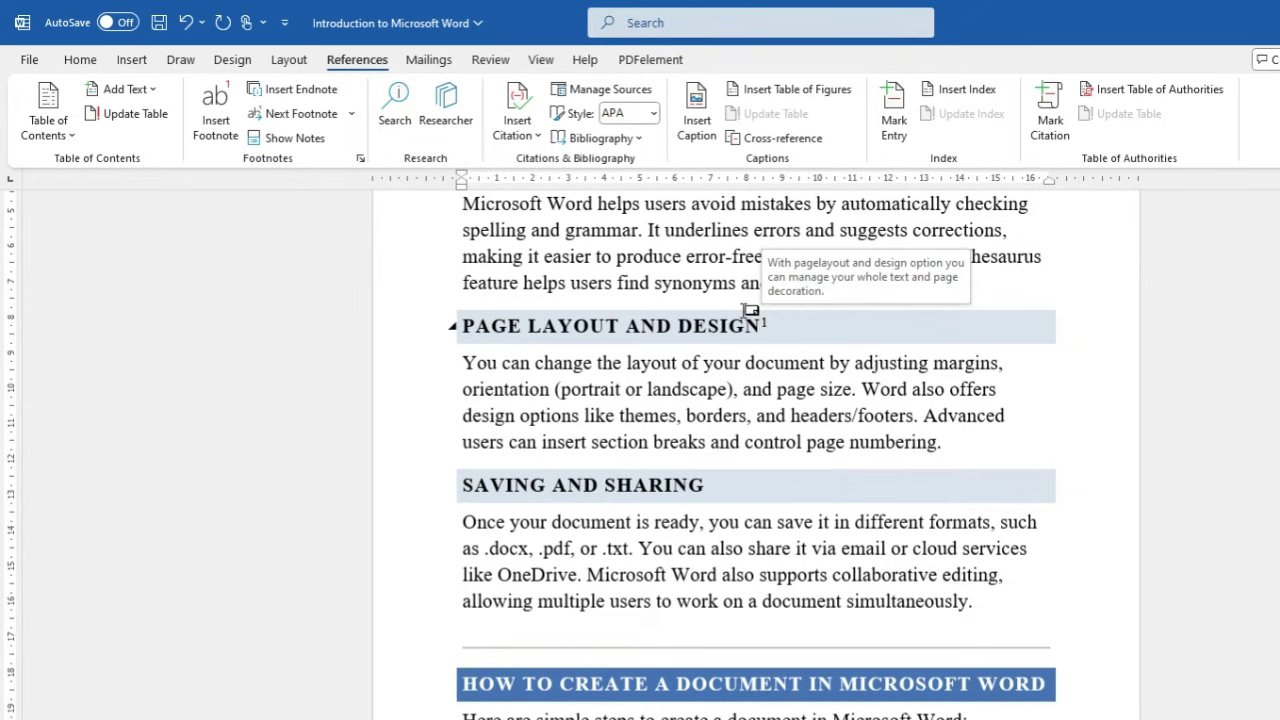
pyautogui.click(352, 114)
pyautogui.click(352, 219)
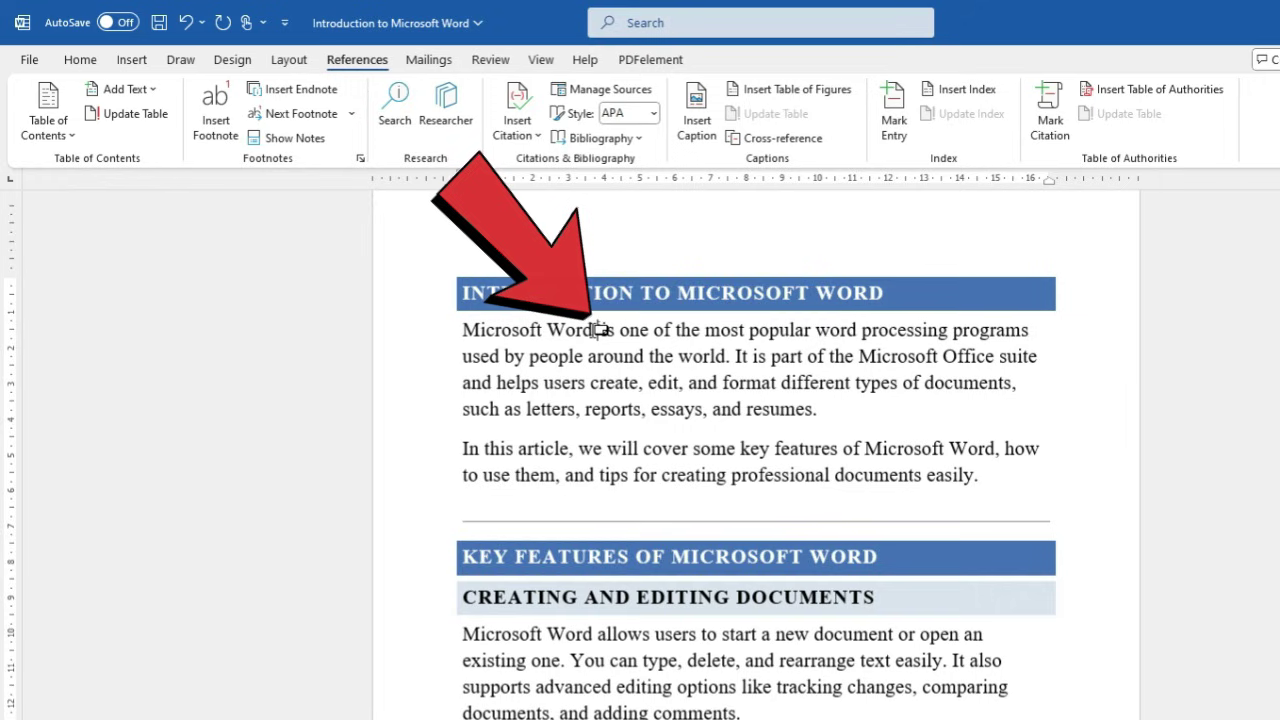
pyautogui.moveTo(600, 330)
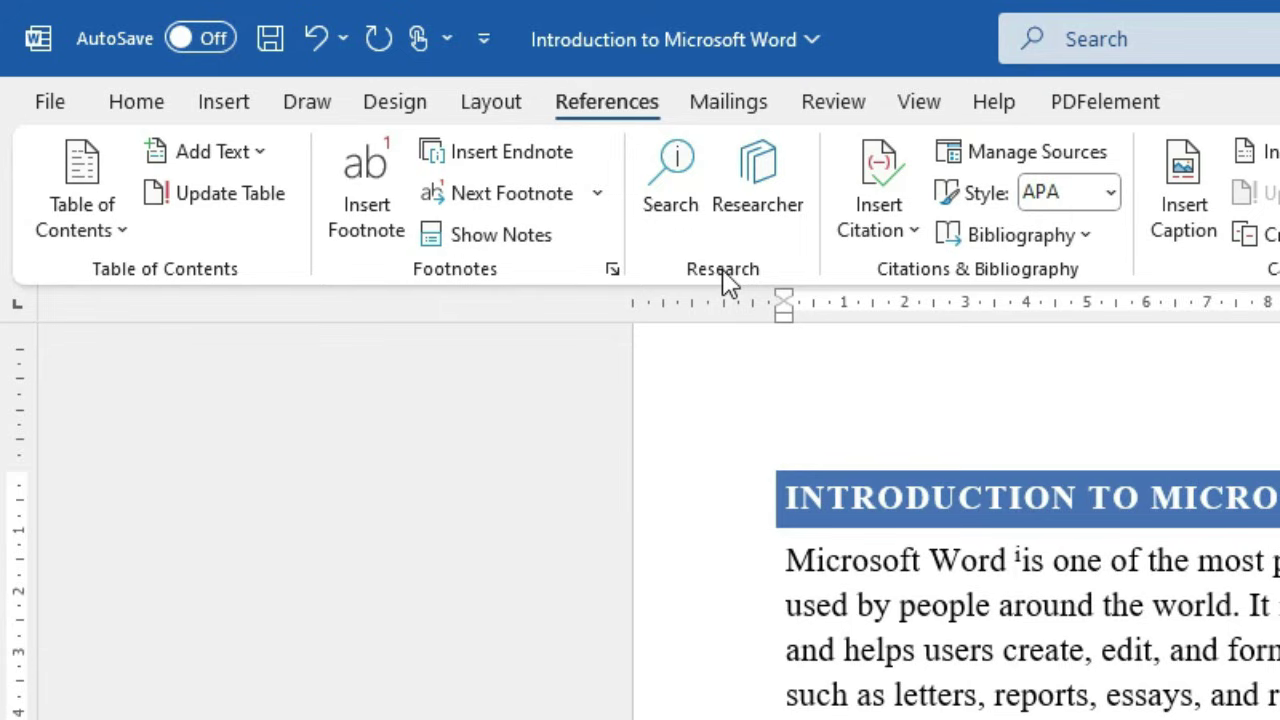
# Search for "what is computer" with the Research group's Search tool and look through the results
pyautogui.click(672, 206)
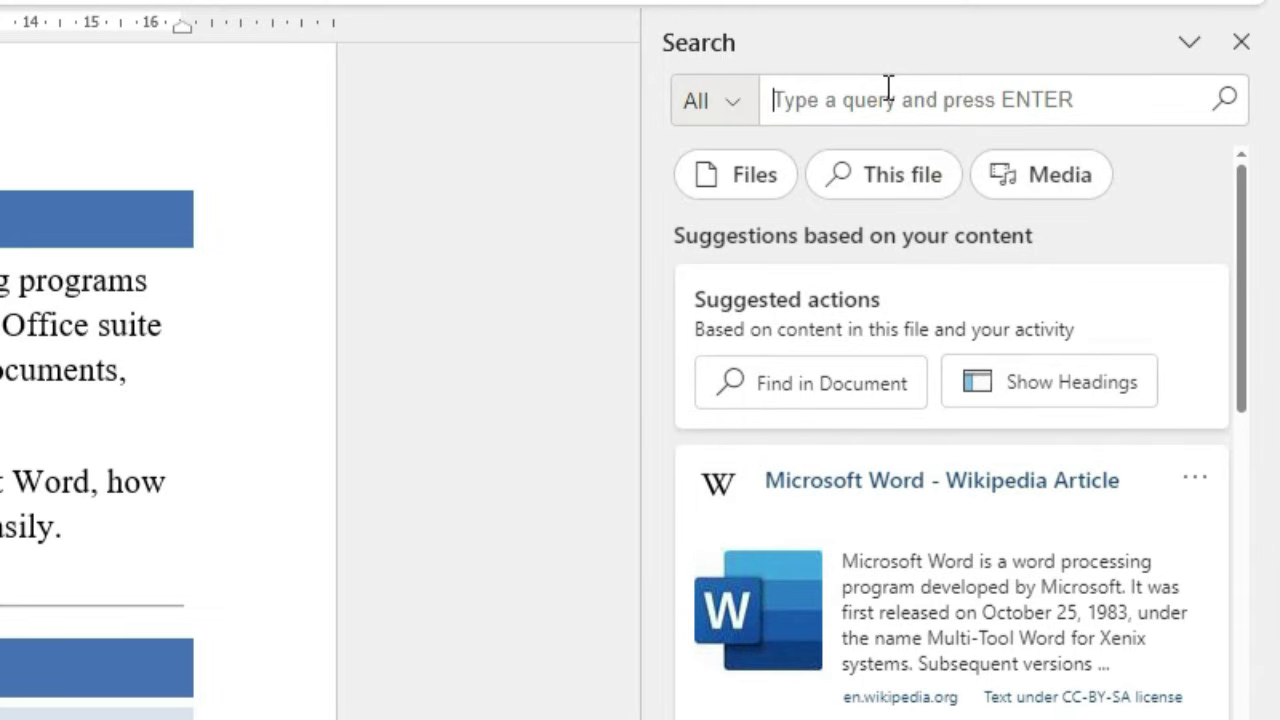
pyautogui.write('what is')
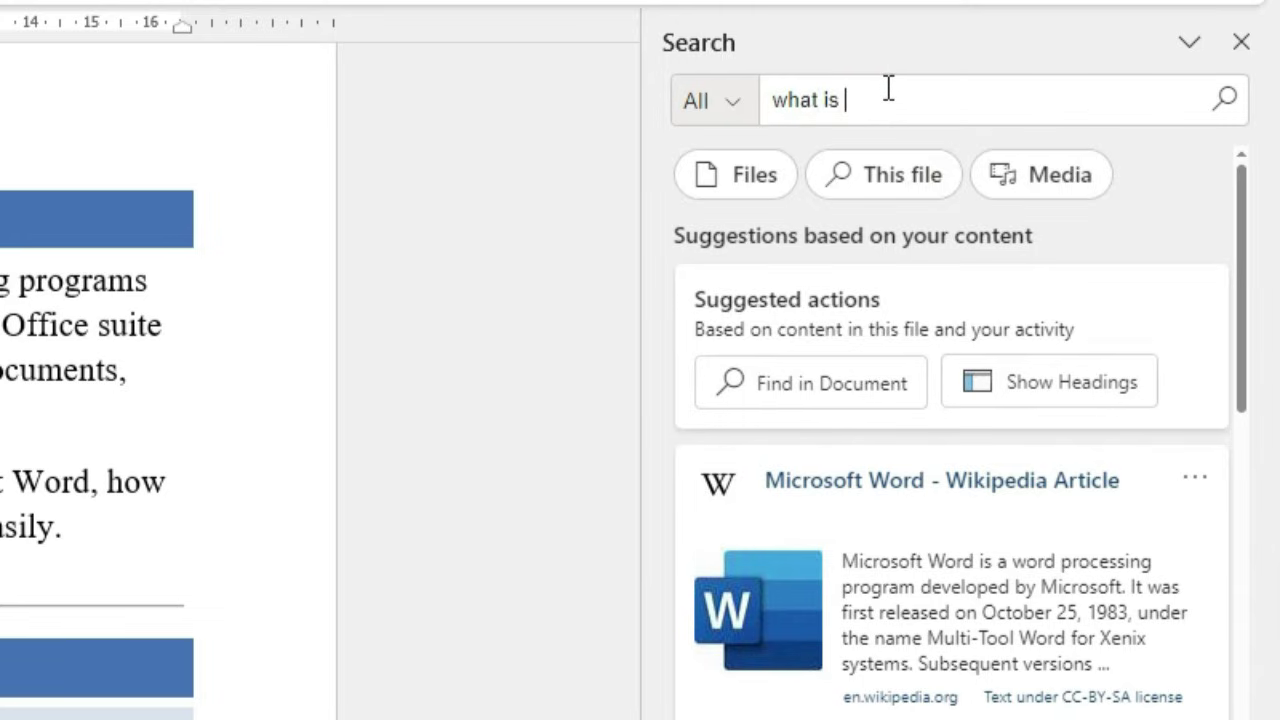
pyautogui.write(' computer')
pyautogui.click(1227, 108)
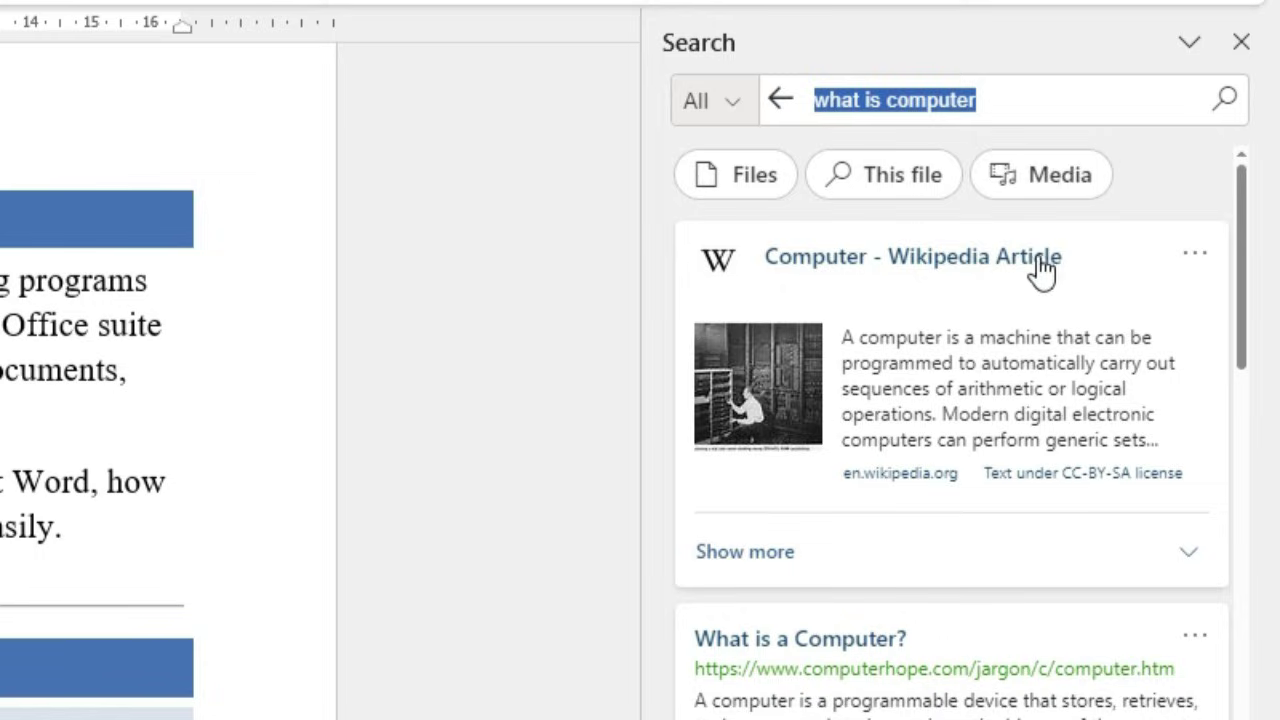
pyautogui.scroll(-3, 908, 437)
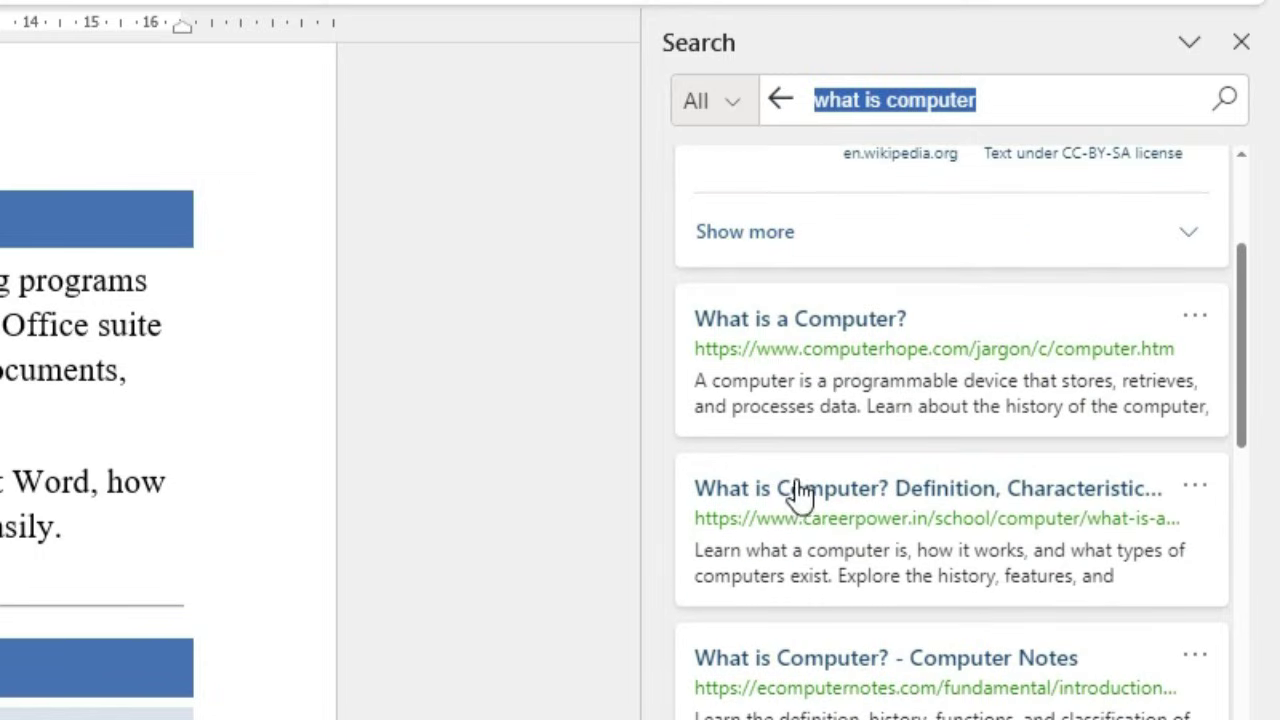
pyautogui.scroll(-3, 889, 509)
pyautogui.scroll(-5, 889, 517)
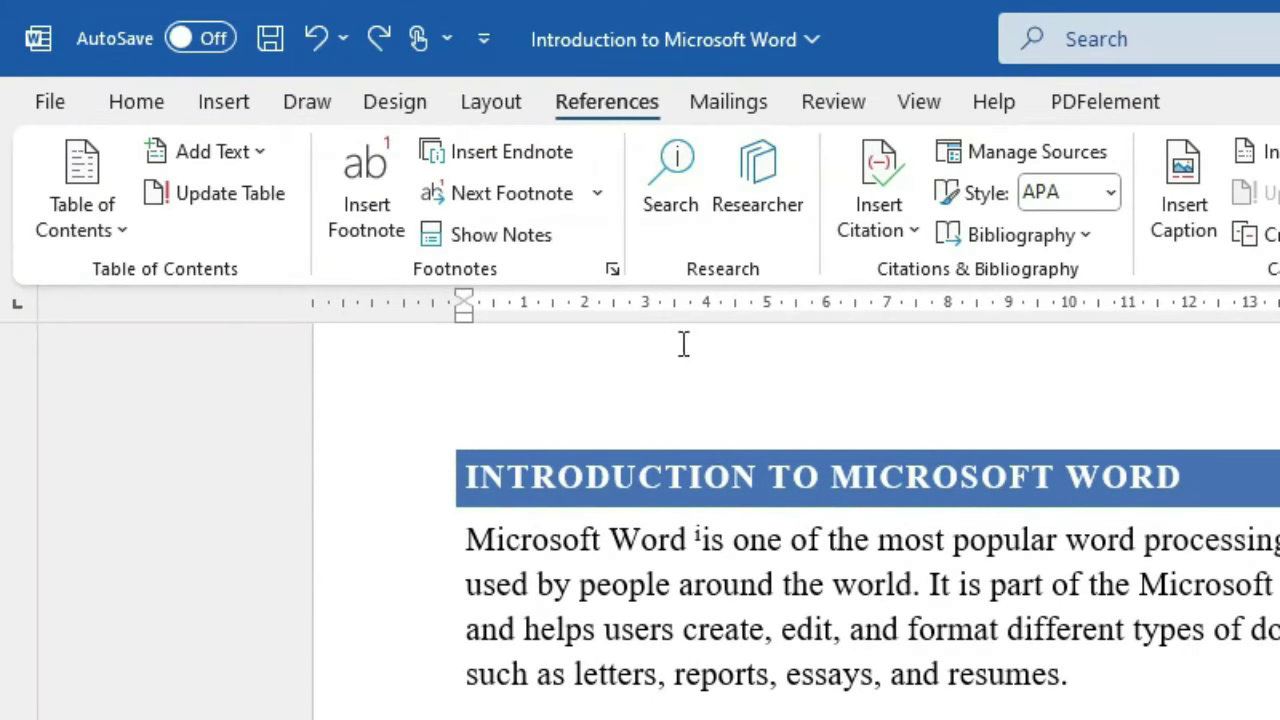
# Open Researcher and search its sources for "microsoft word"
pyautogui.click(763, 200)
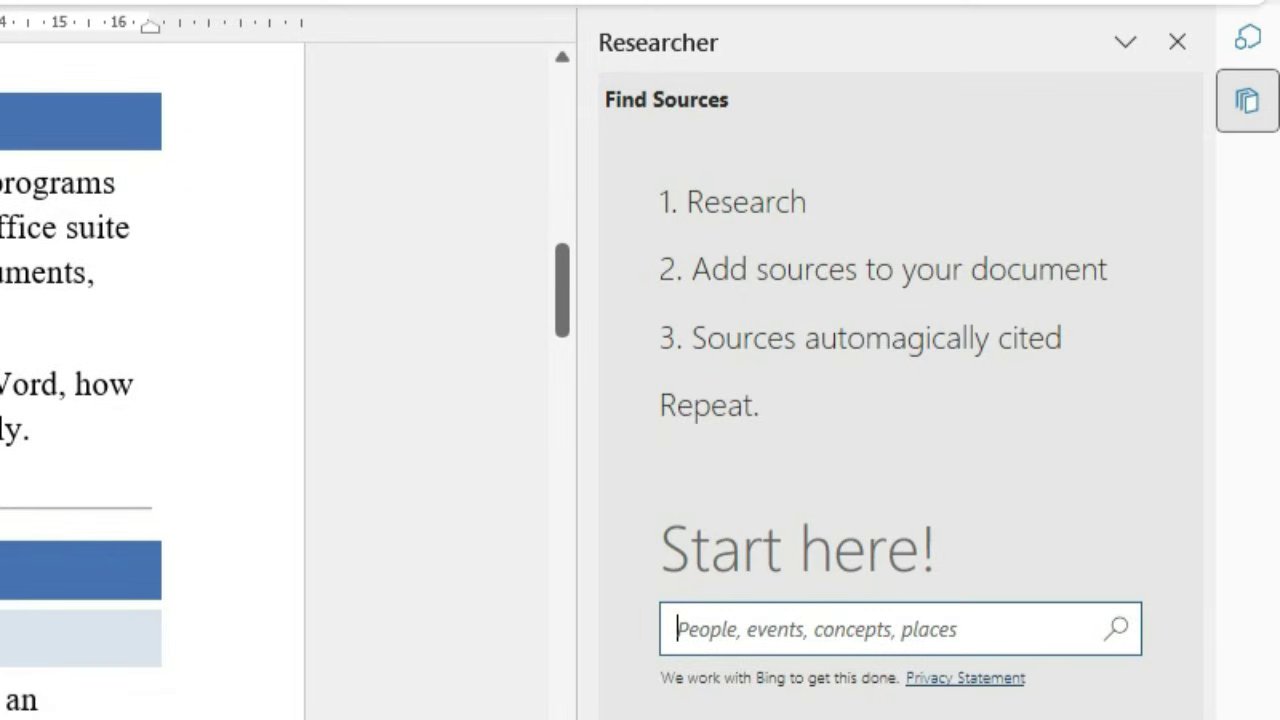
pyautogui.scroll(-10, 150, 380)
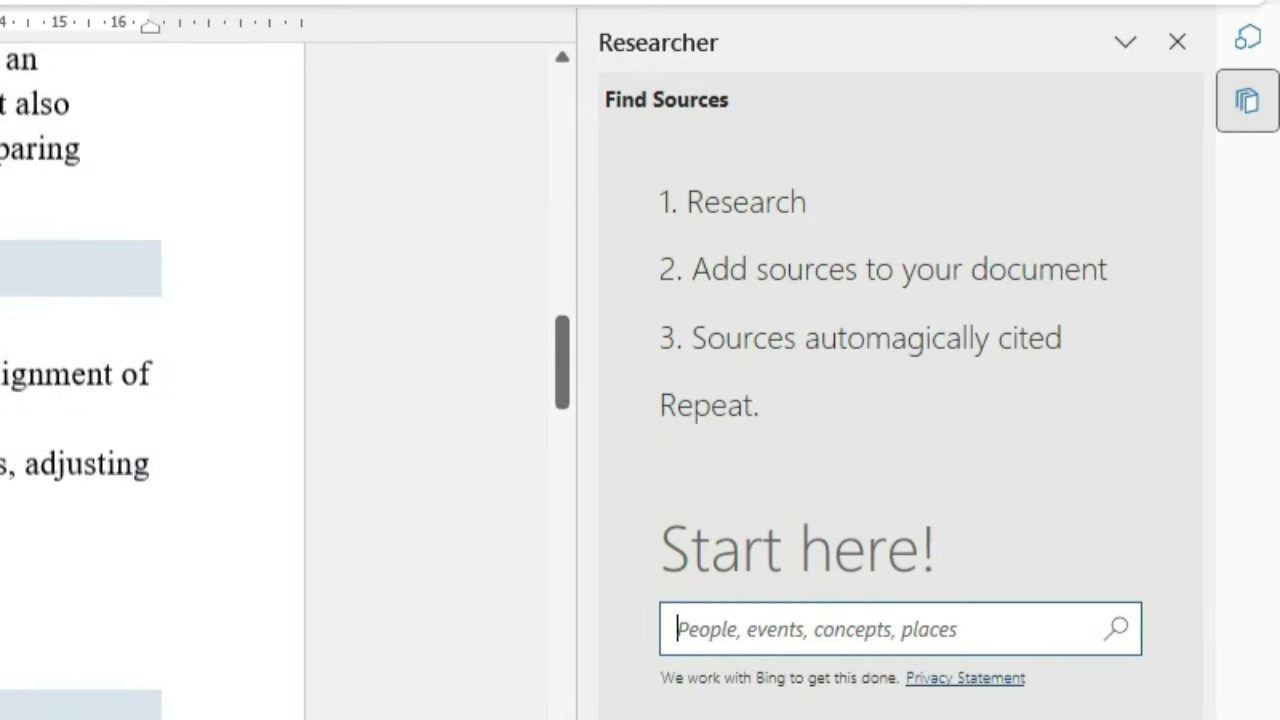
pyautogui.scroll(-15, 150, 380)
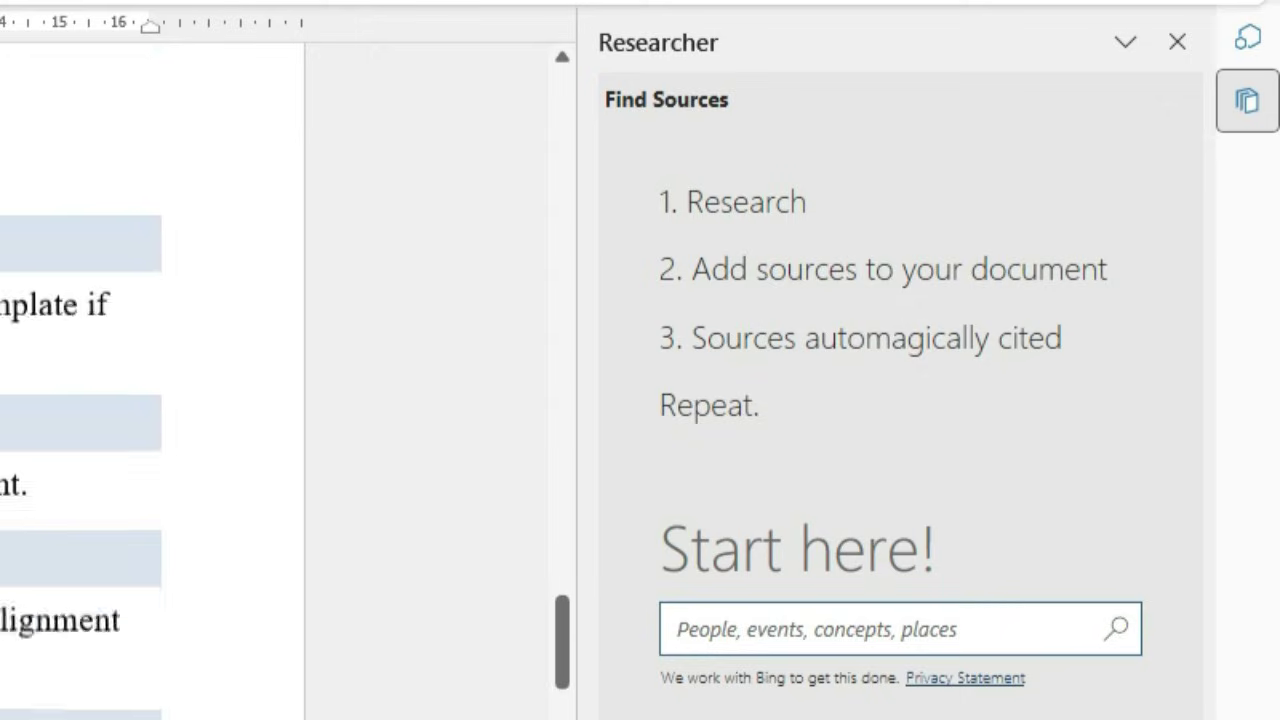
pyautogui.scroll(-15, 150, 380)
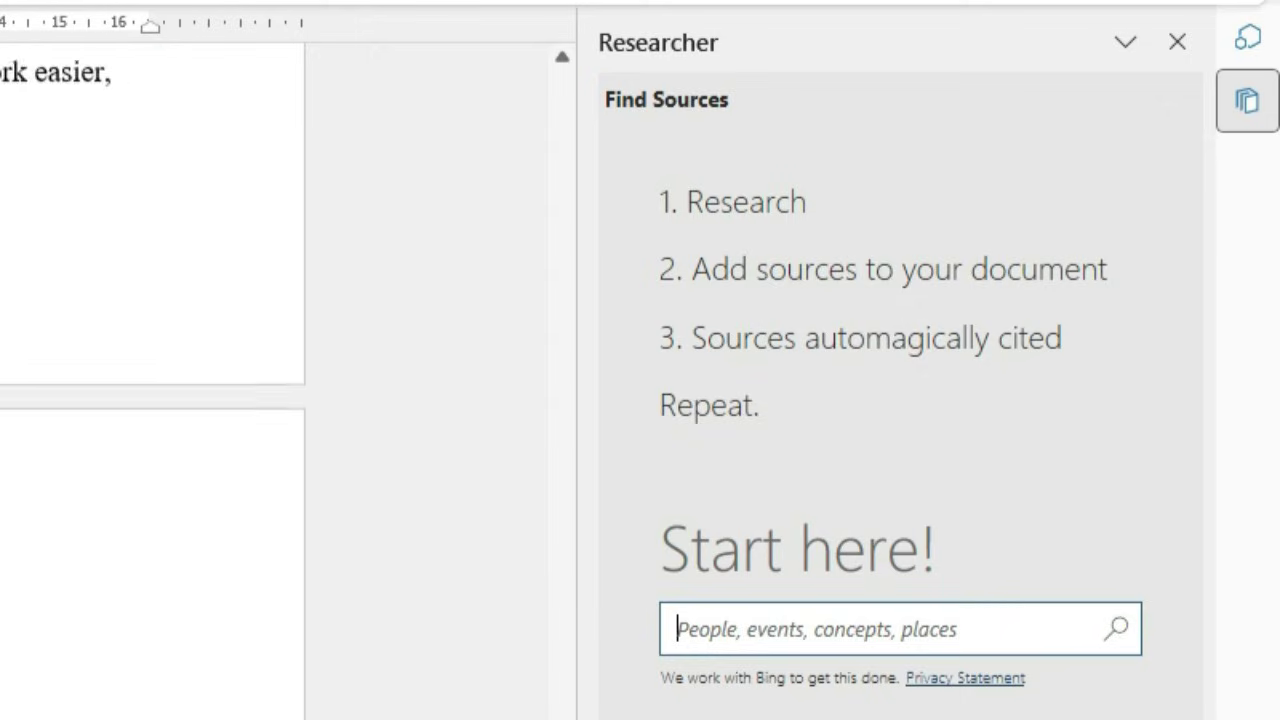
pyautogui.scroll(-5, 150, 380)
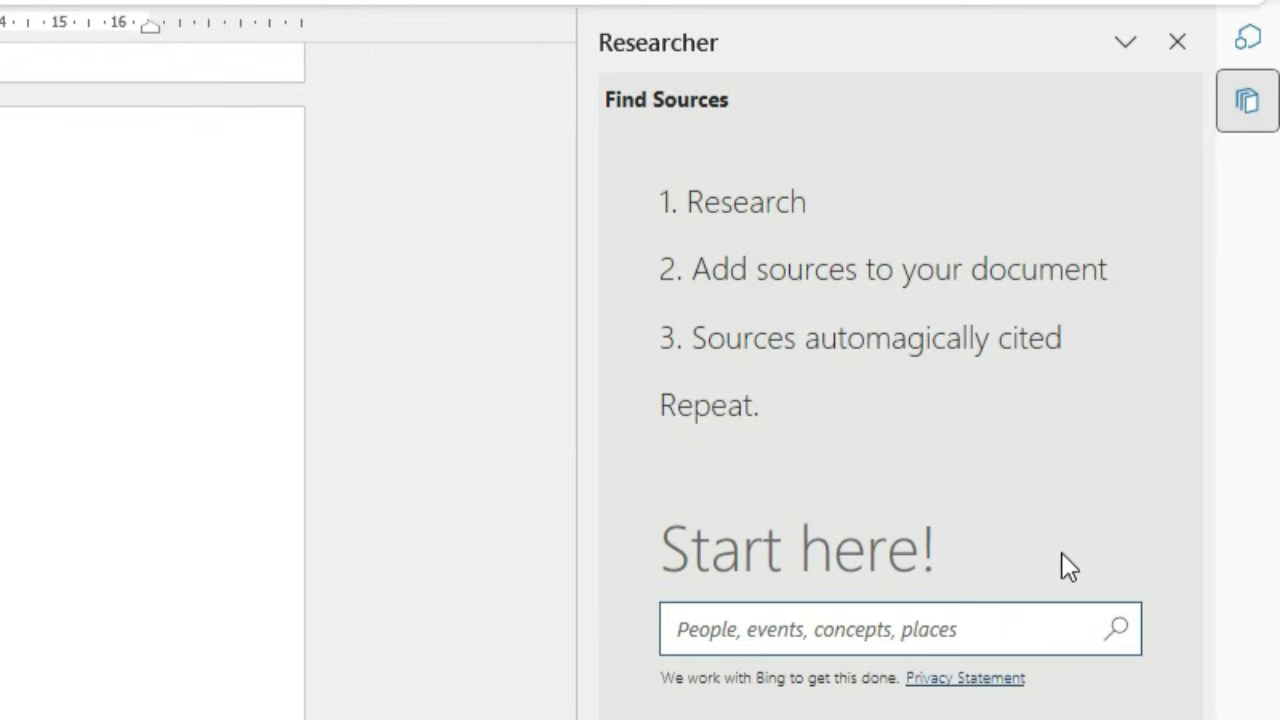
pyautogui.click(800, 631)
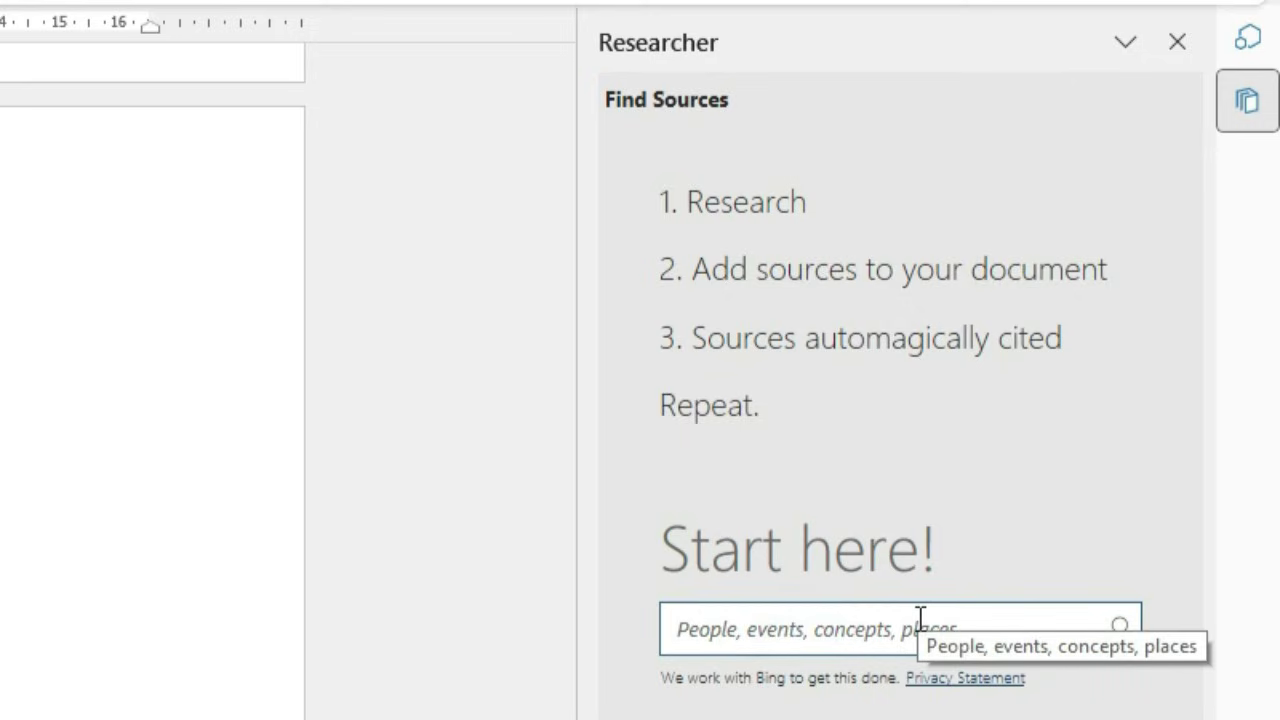
pyautogui.write('microsoft word')
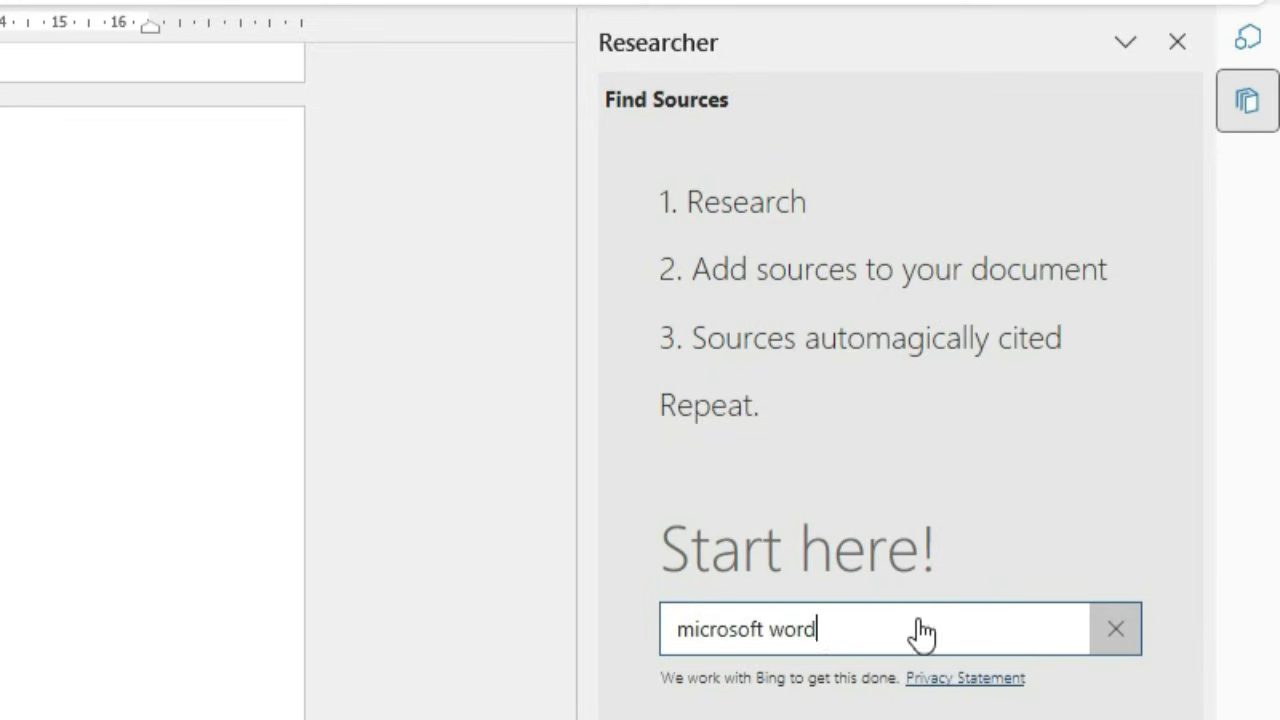
pyautogui.press('Return')
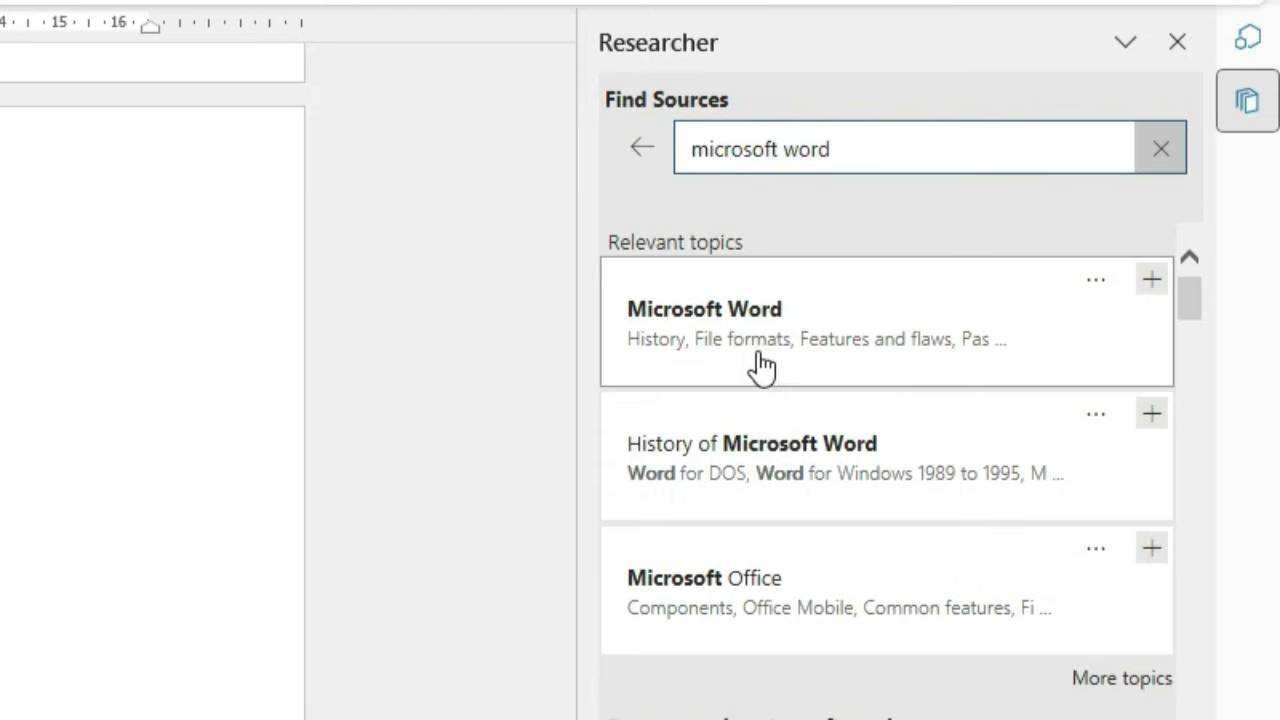
# Open the Microsoft Word topic, read its full overview and following sections, and close both Researcher and Search
pyautogui.click(878, 345)
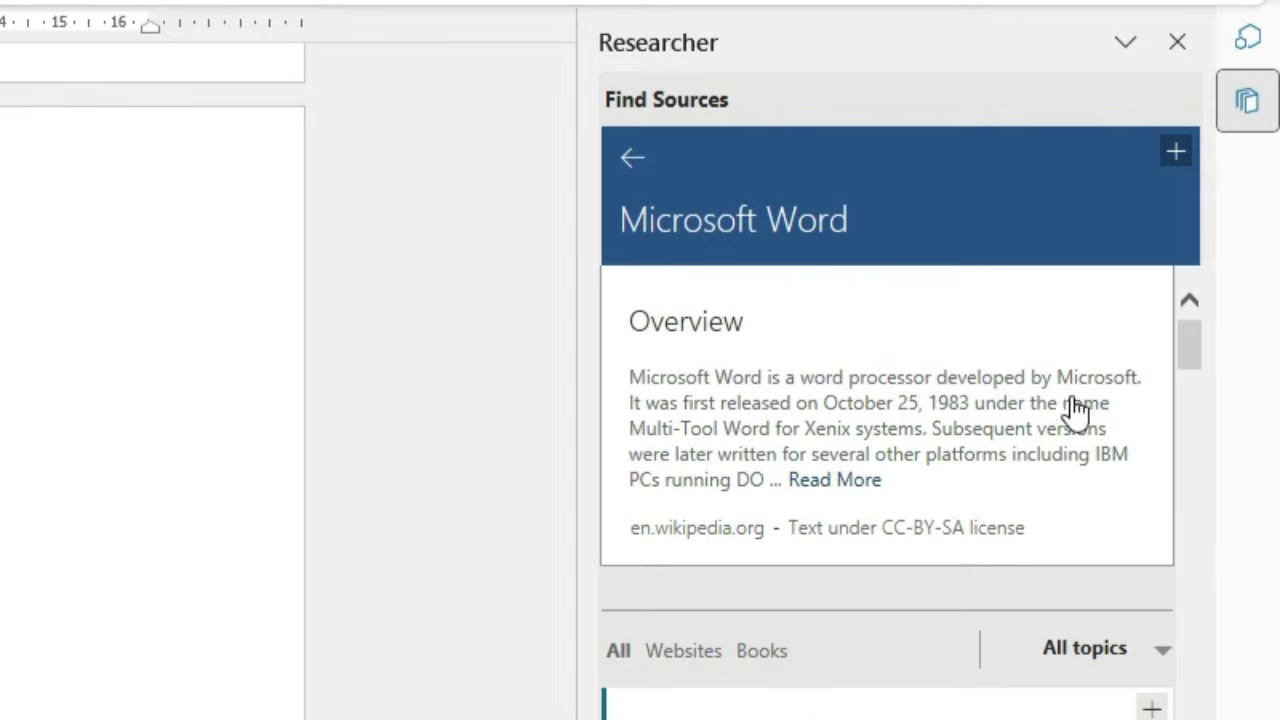
pyautogui.click(858, 480)
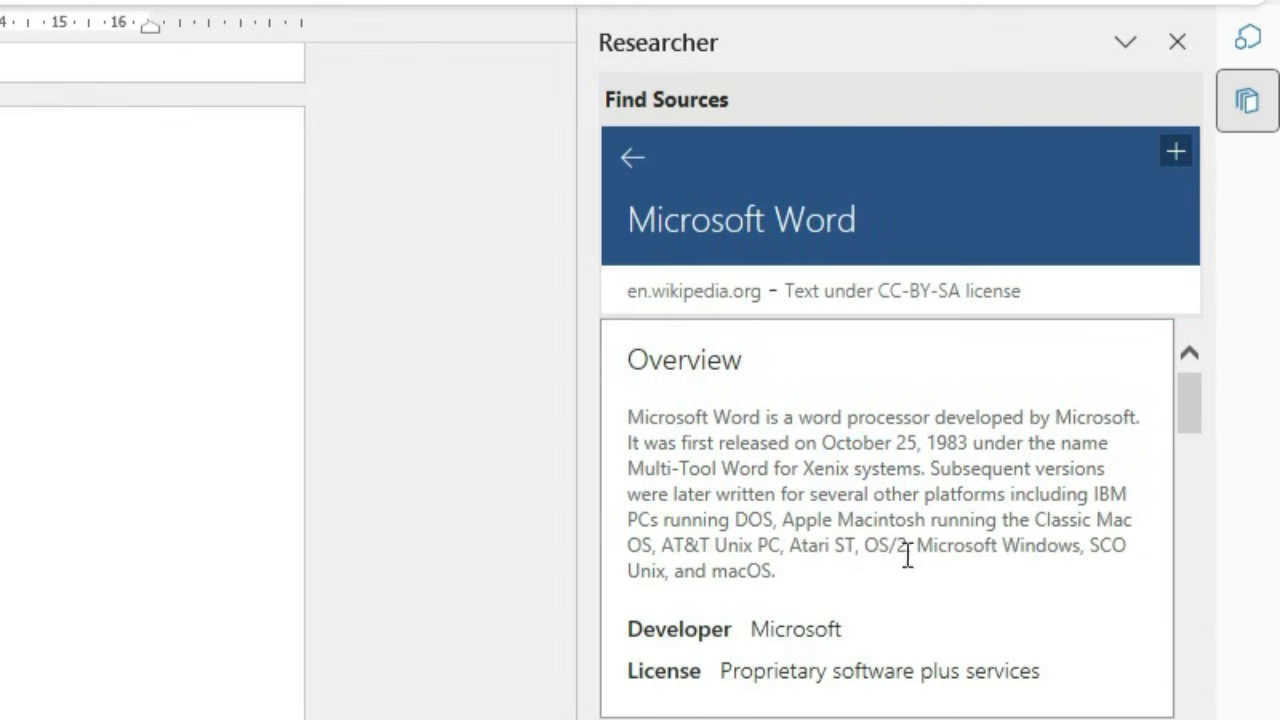
pyautogui.scroll(-2, 910, 560)
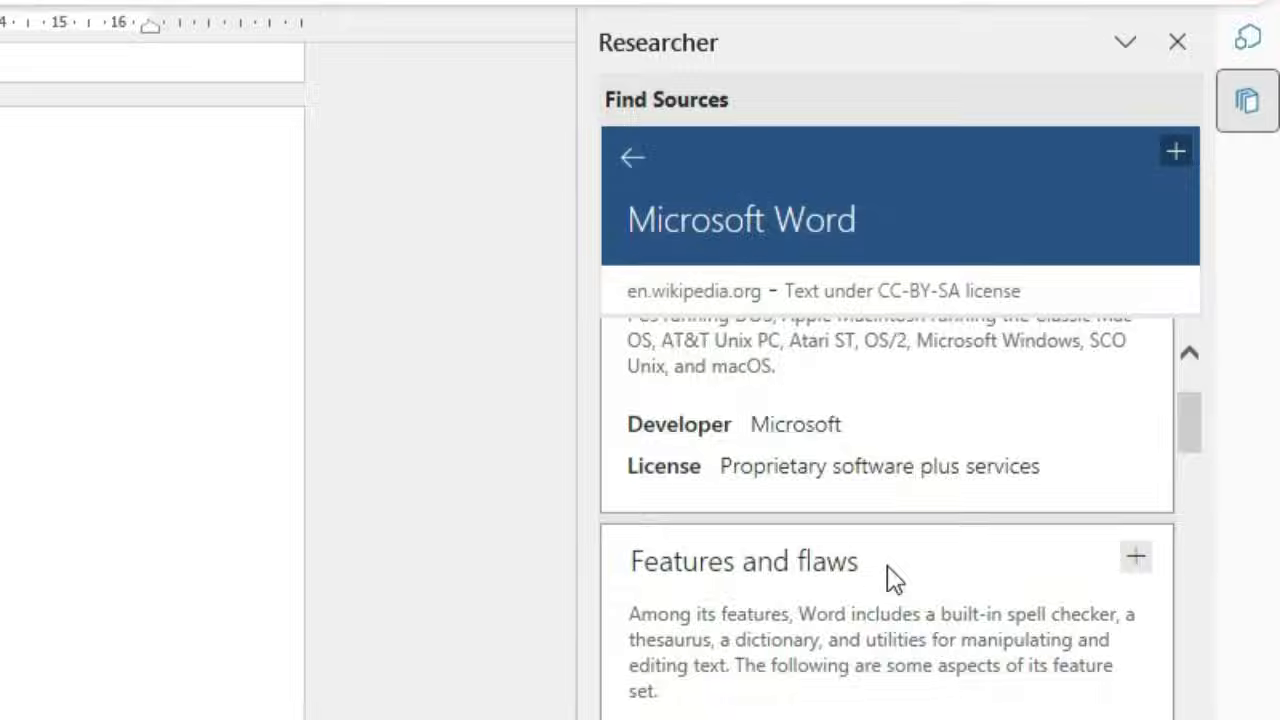
pyautogui.scroll(-8, 889, 577)
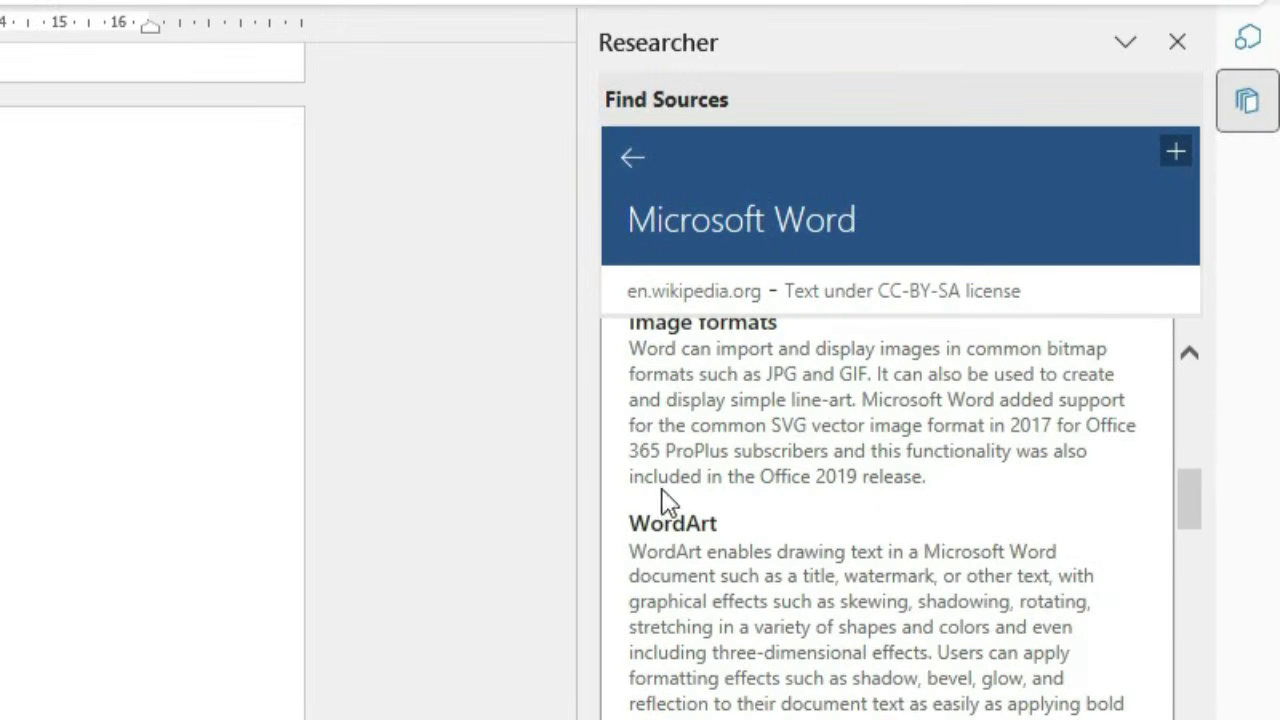
pyautogui.scroll(-10, 663, 500)
pyautogui.scroll(-12, 743, 637)
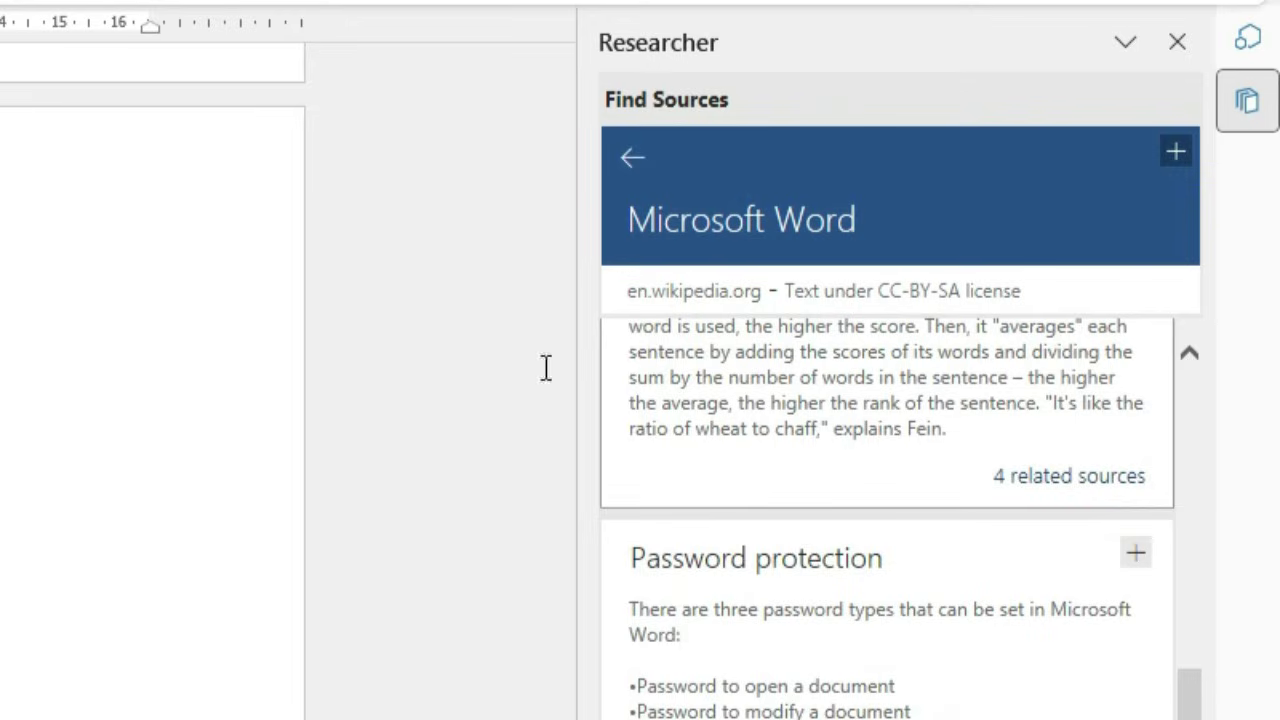
pyautogui.click(1179, 45)
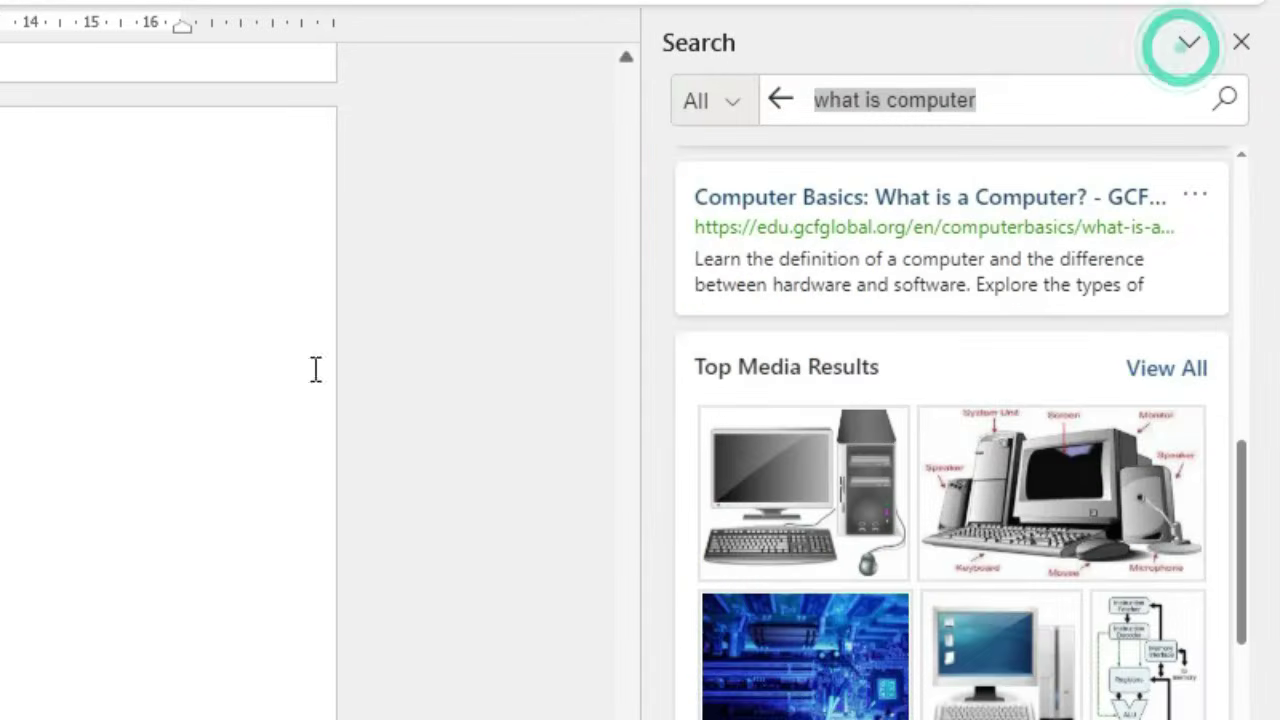
pyautogui.click(1243, 45)
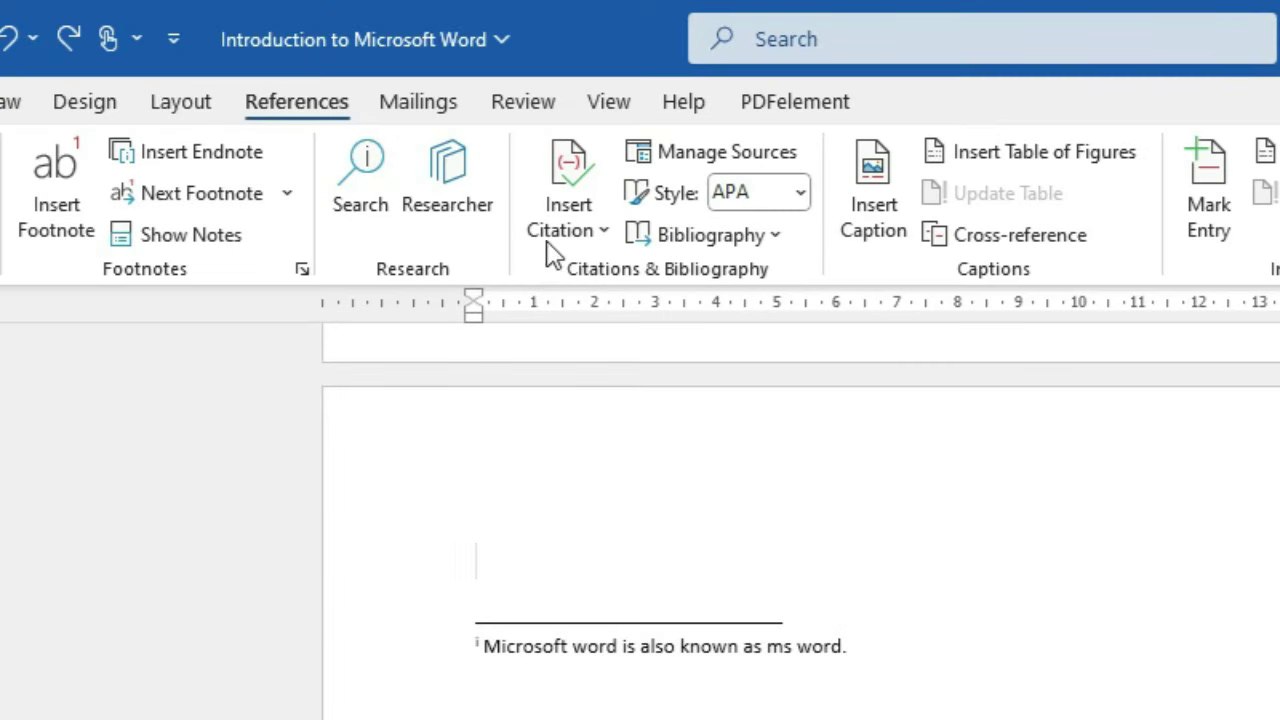
# Start adding a new source for a citation and move the Create Source dialog so its fields are in view
pyautogui.scroll(10, 571, 586)
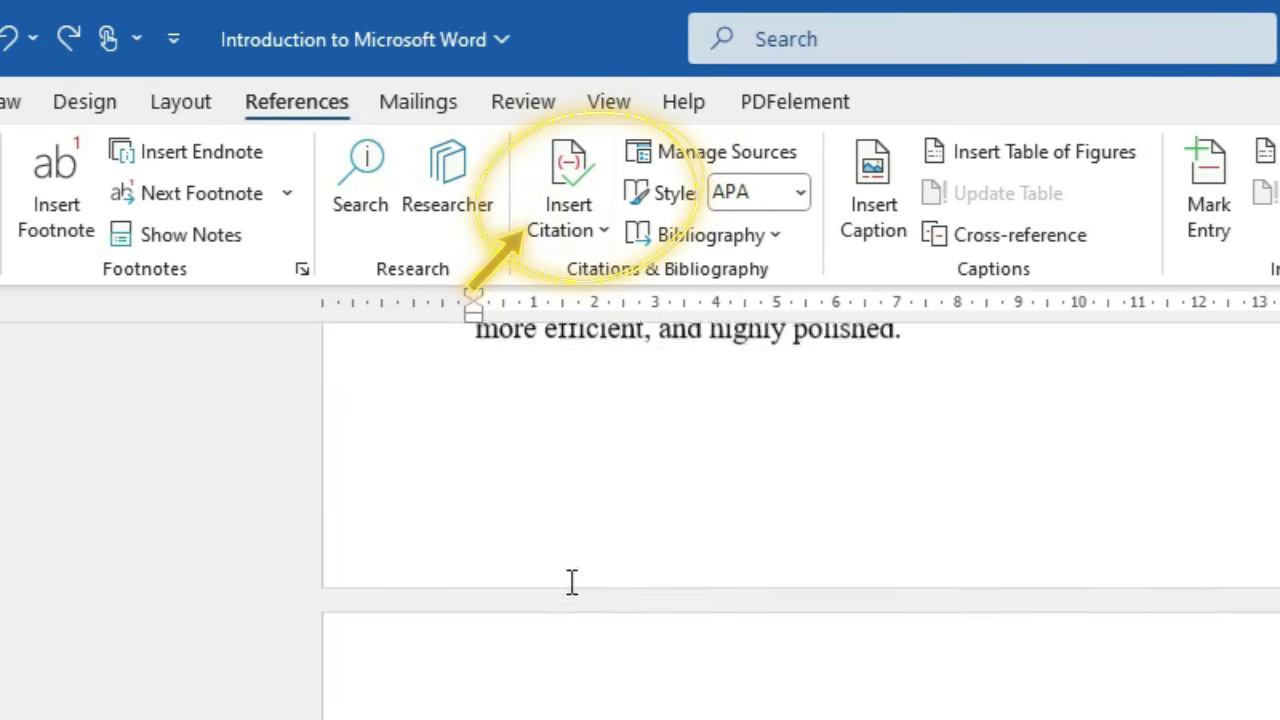
pyautogui.scroll(15, 571, 586)
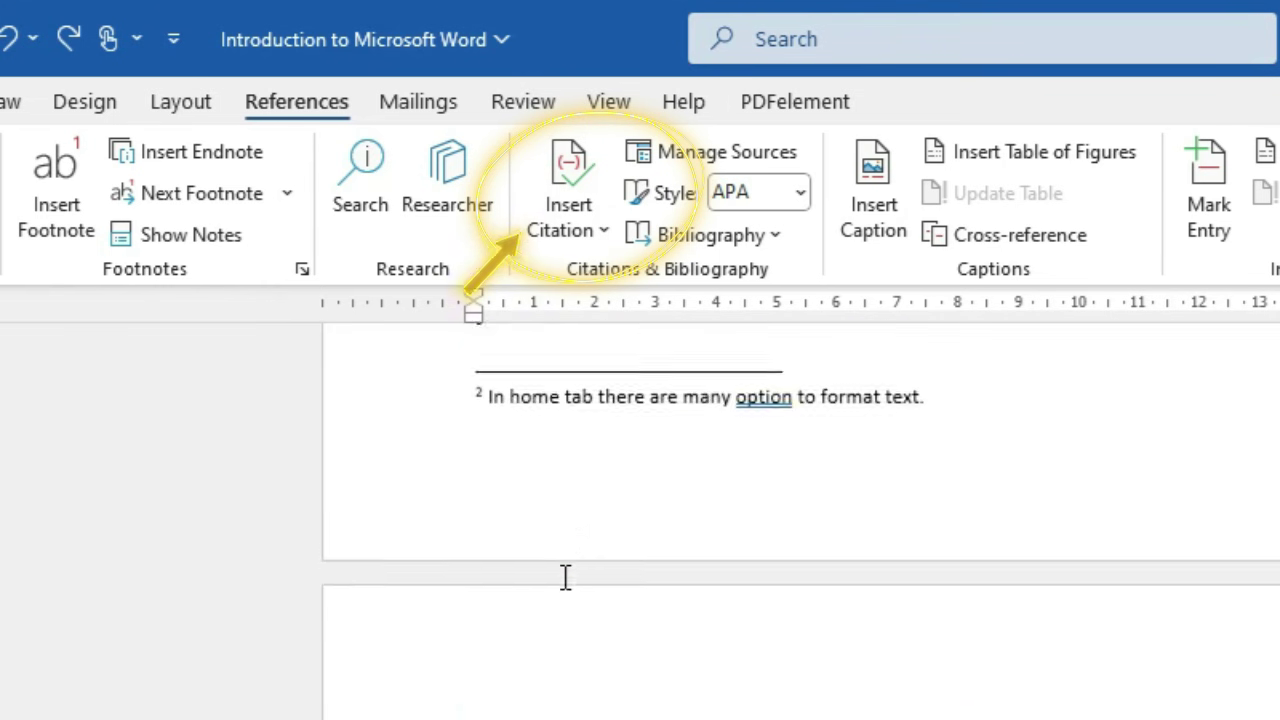
pyautogui.scroll(12, 565, 580)
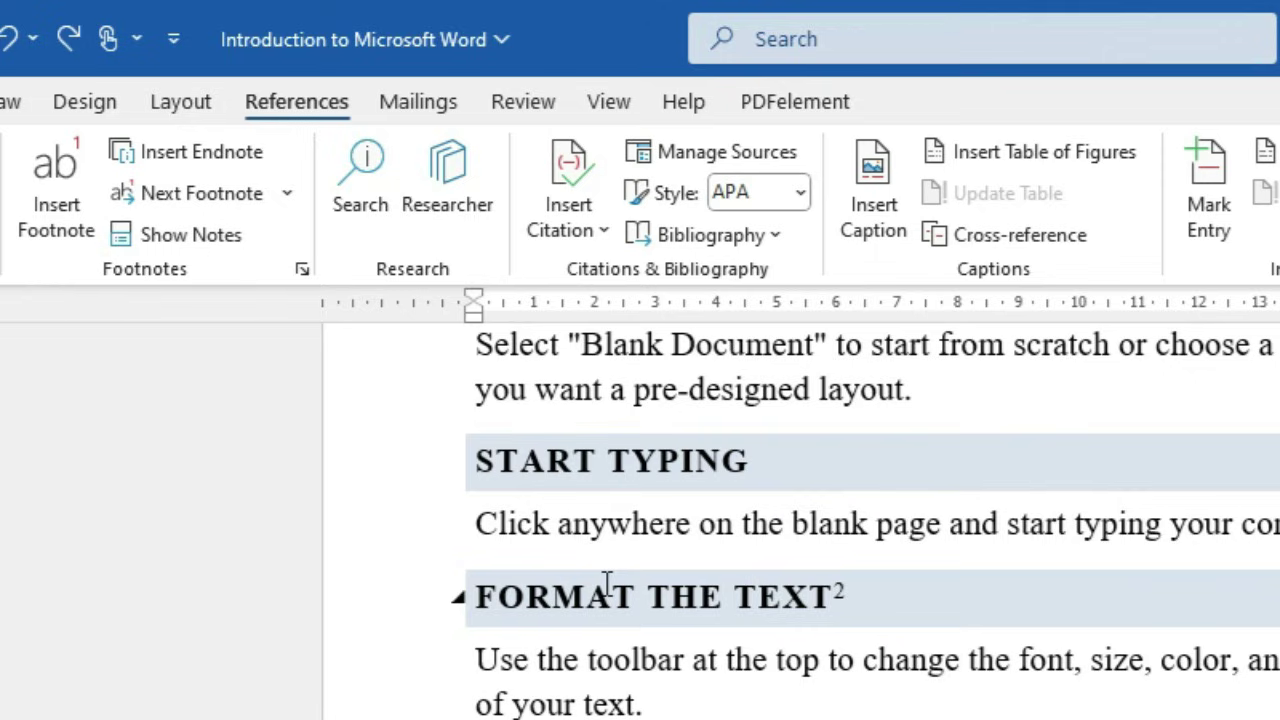
pyautogui.scroll(-10, 546, 689)
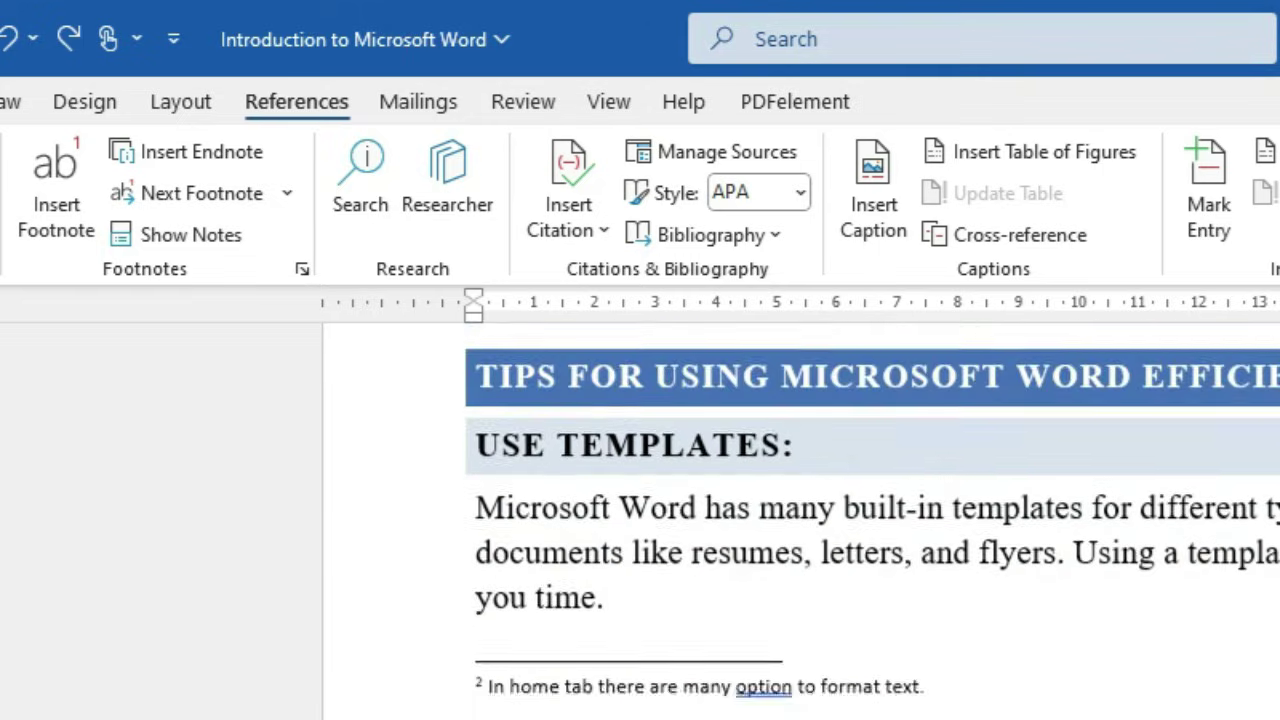
pyautogui.scroll(-15, 870, 520)
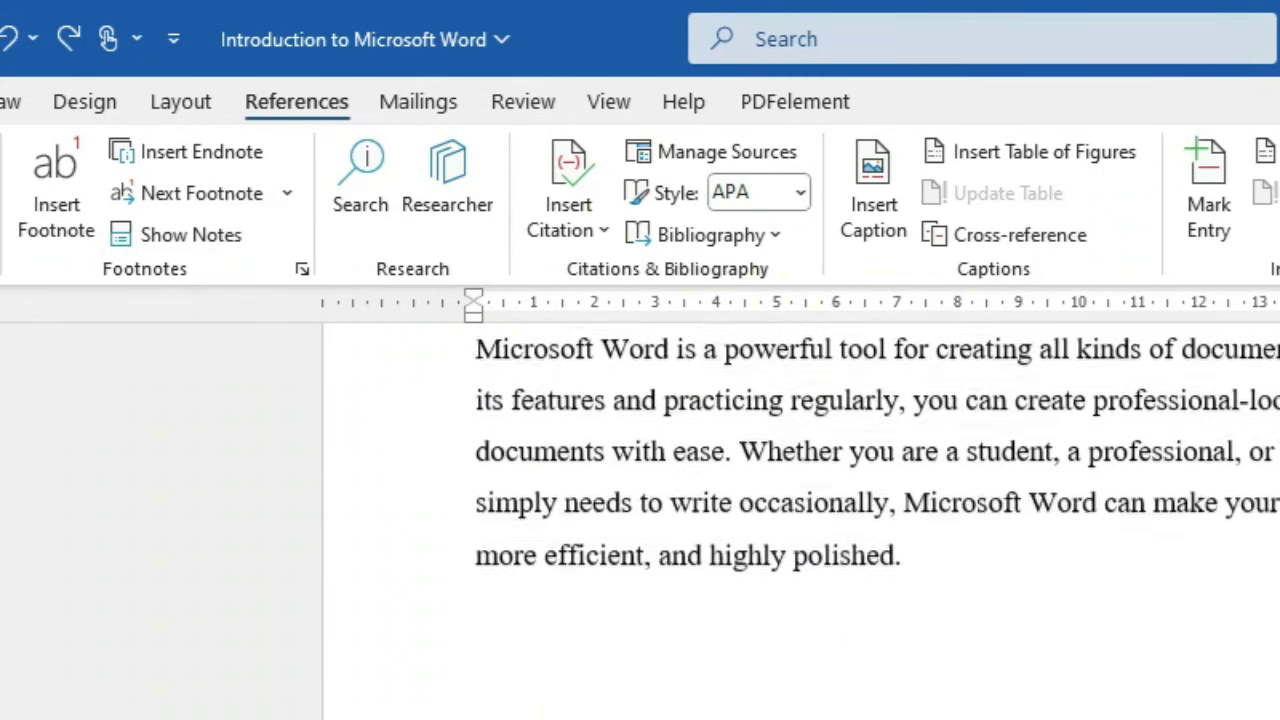
pyautogui.scroll(-3, 800, 520)
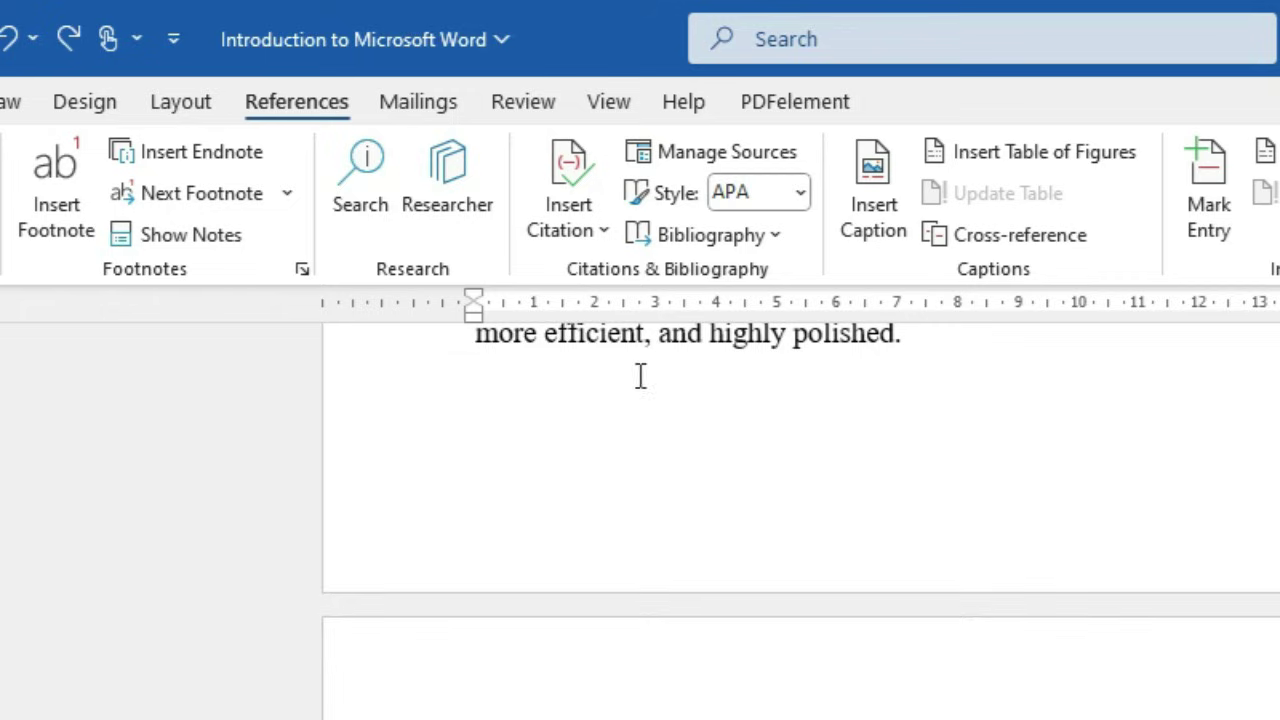
pyautogui.click(576, 200)
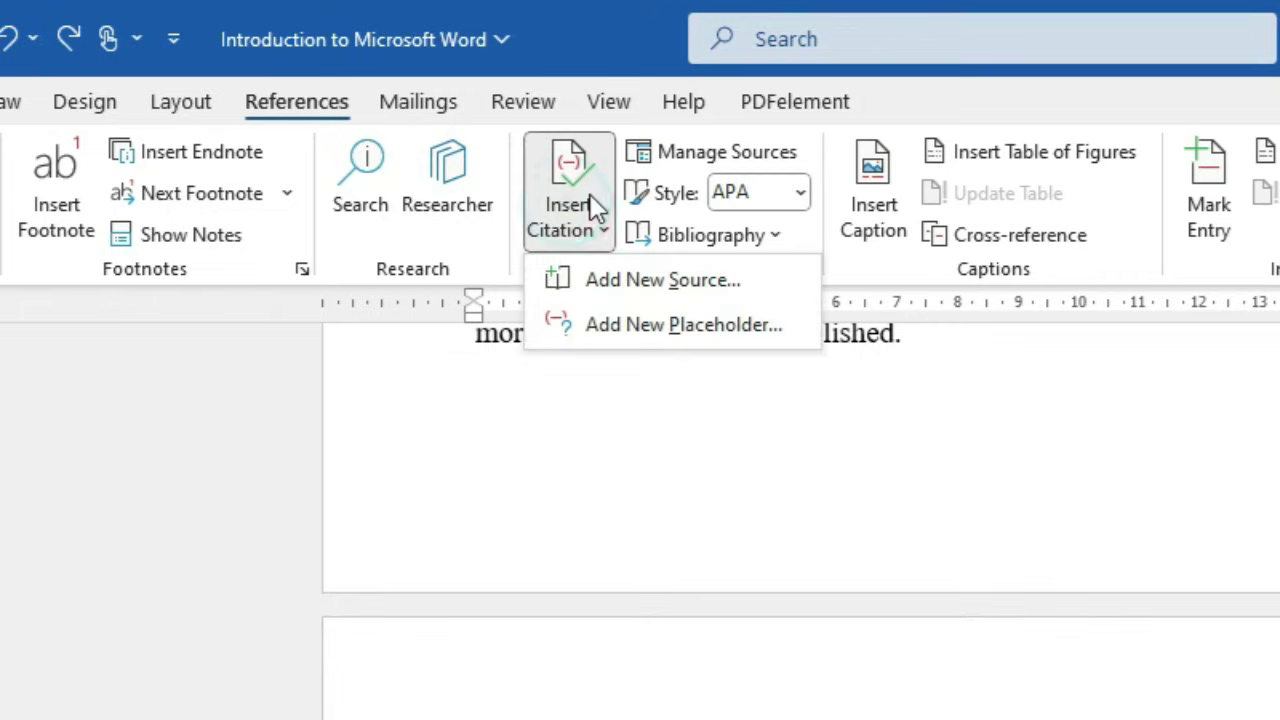
pyautogui.click(660, 282)
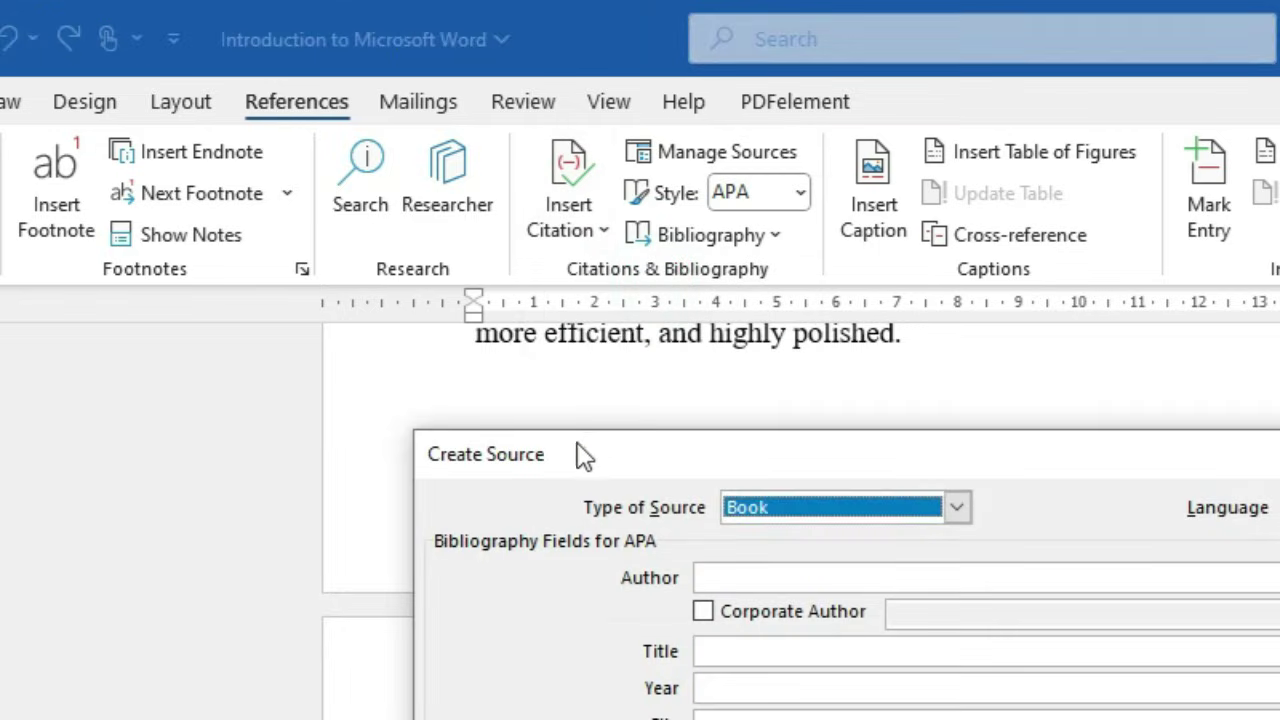
pyautogui.moveTo(585, 456); pyautogui.dragTo(368, 314)
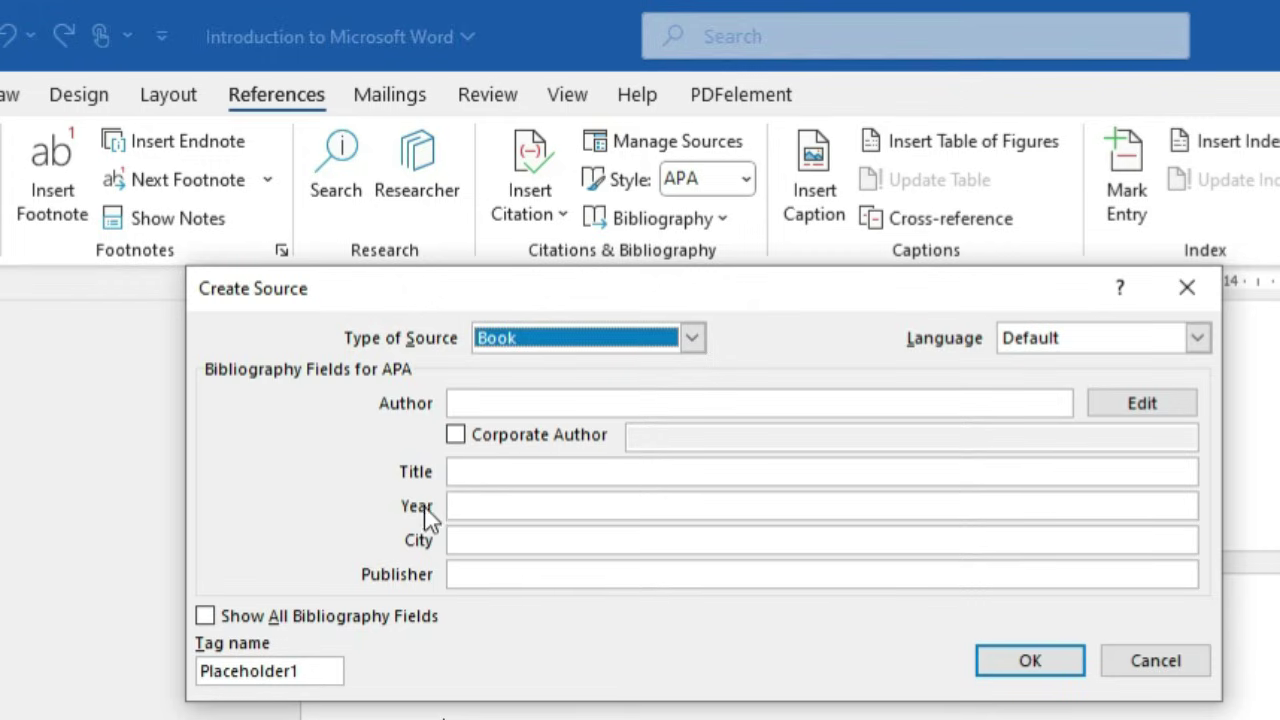
# Look through the available source types, and try Journal Article and Article in a Periodical to compare their bibliography fields
pyautogui.click(692, 340)
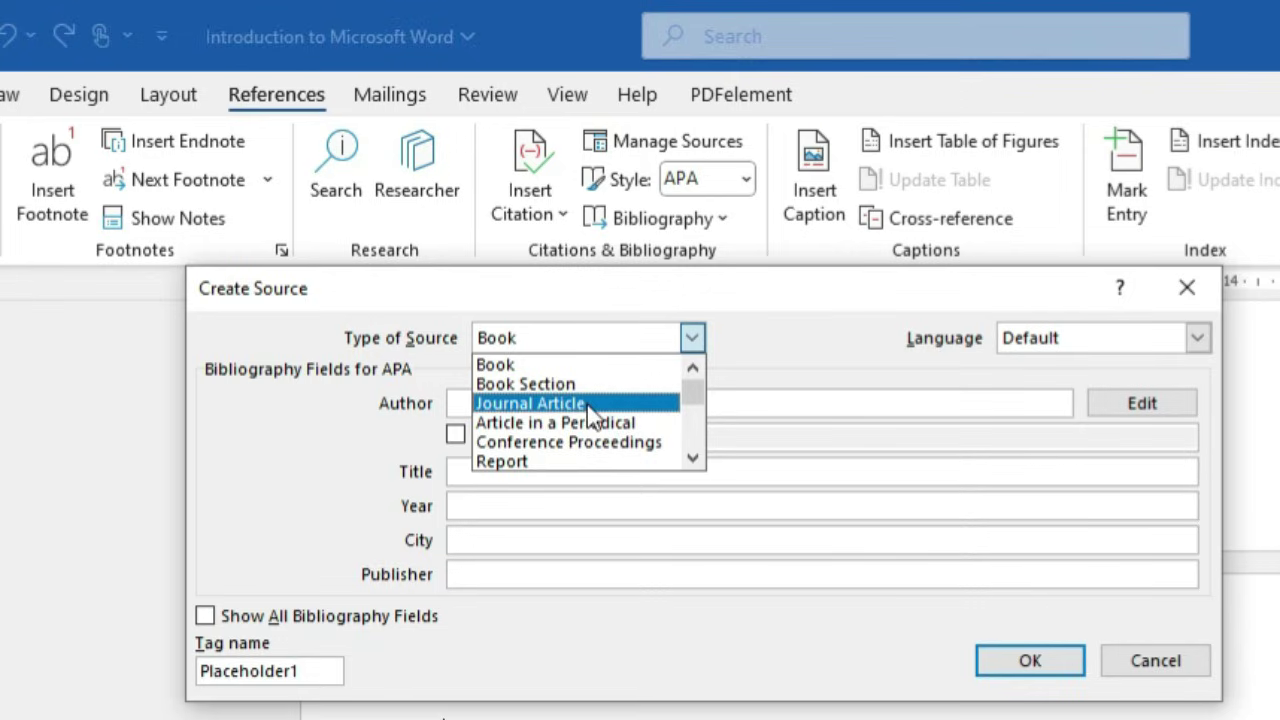
pyautogui.scroll(-1, 548, 443)
pyautogui.scroll(-3, 550, 443)
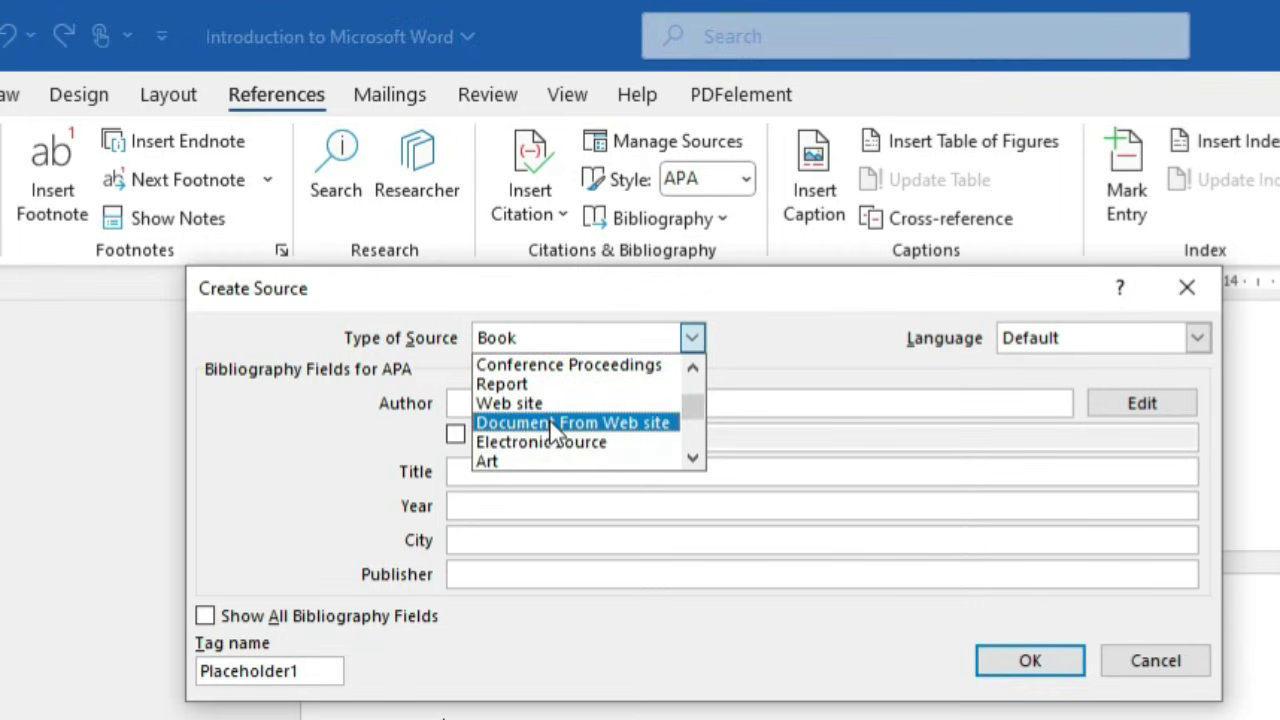
pyautogui.scroll(-5, 556, 435)
pyautogui.scroll(-2, 557, 428)
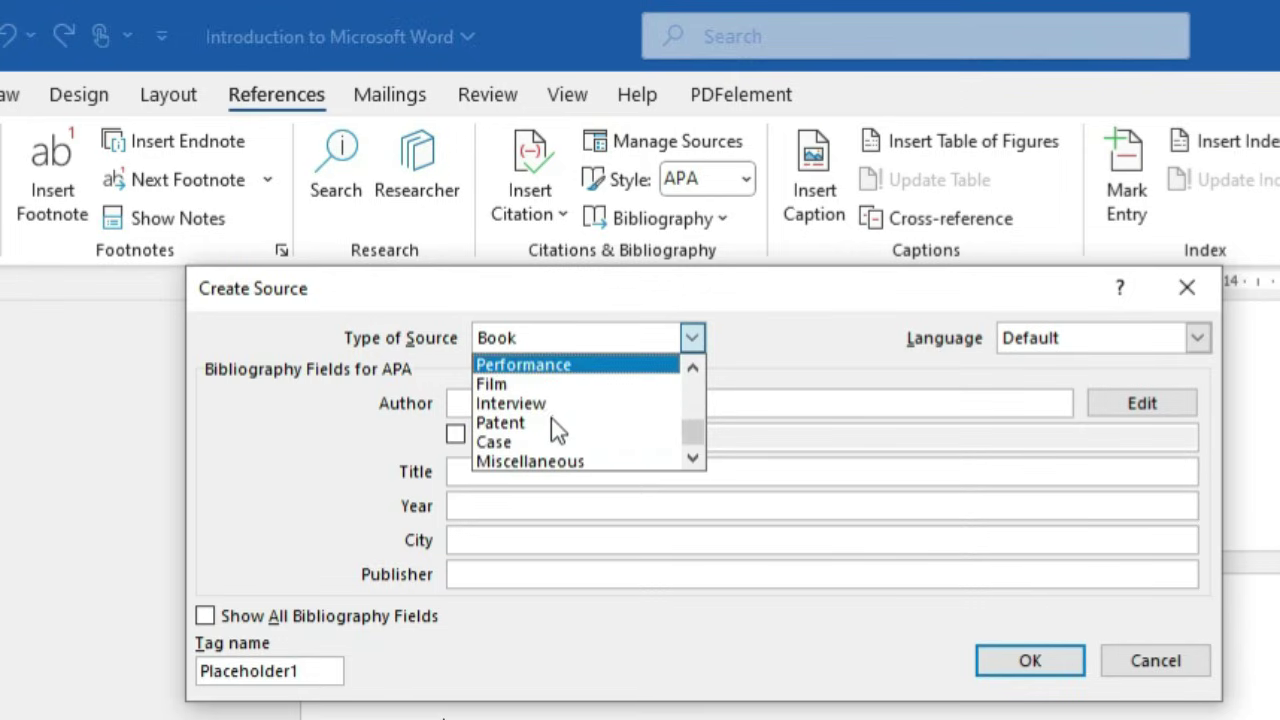
pyautogui.scroll(4, 560, 445)
pyautogui.scroll(7, 560, 450)
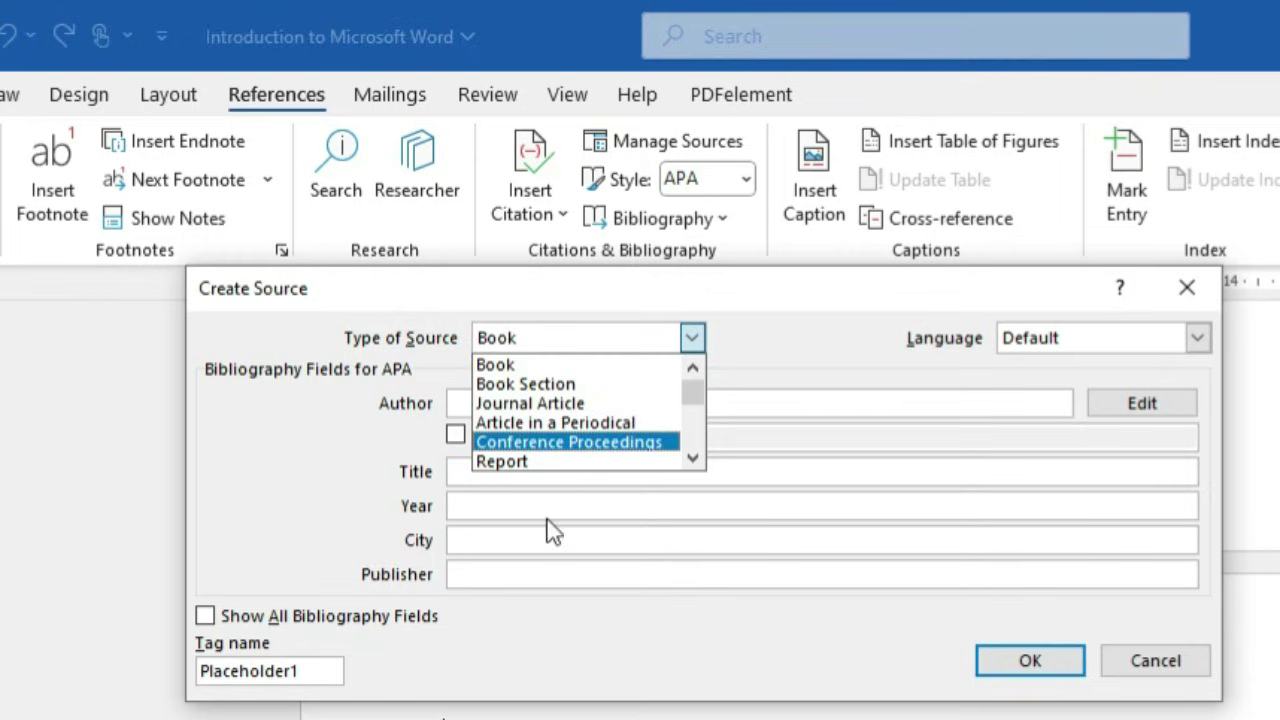
pyautogui.click(530, 403)
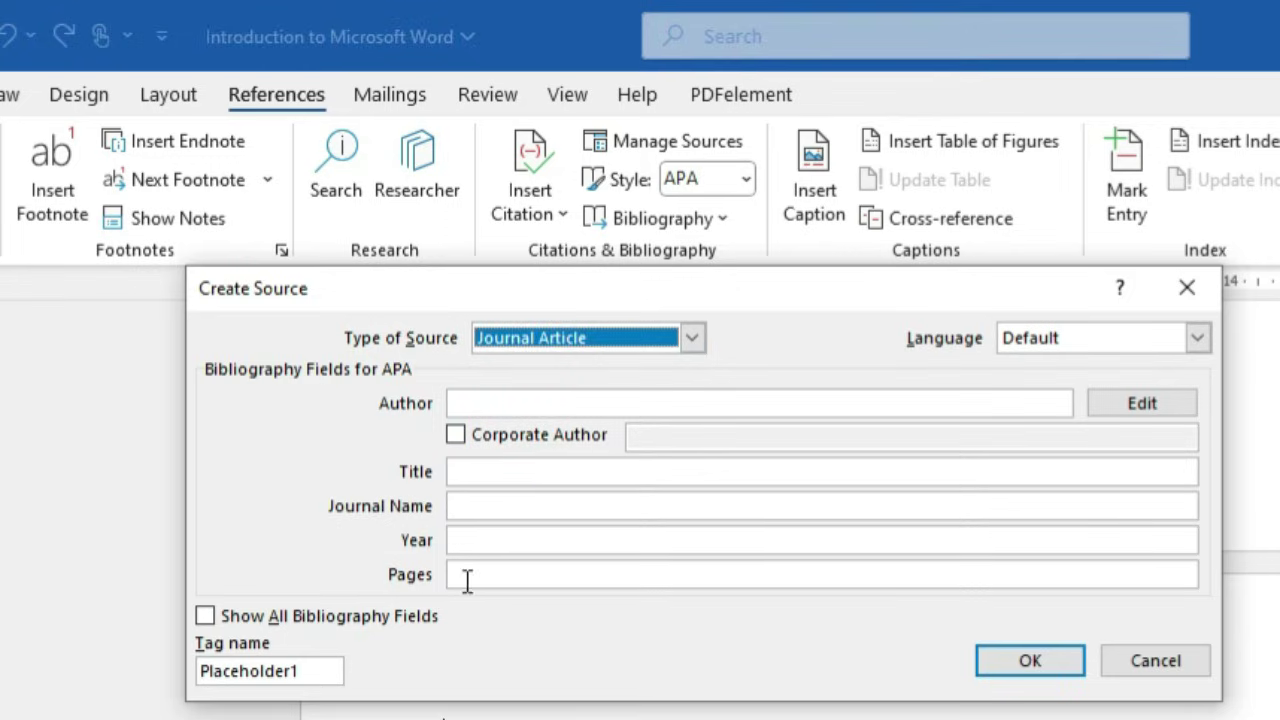
pyautogui.click(691, 337)
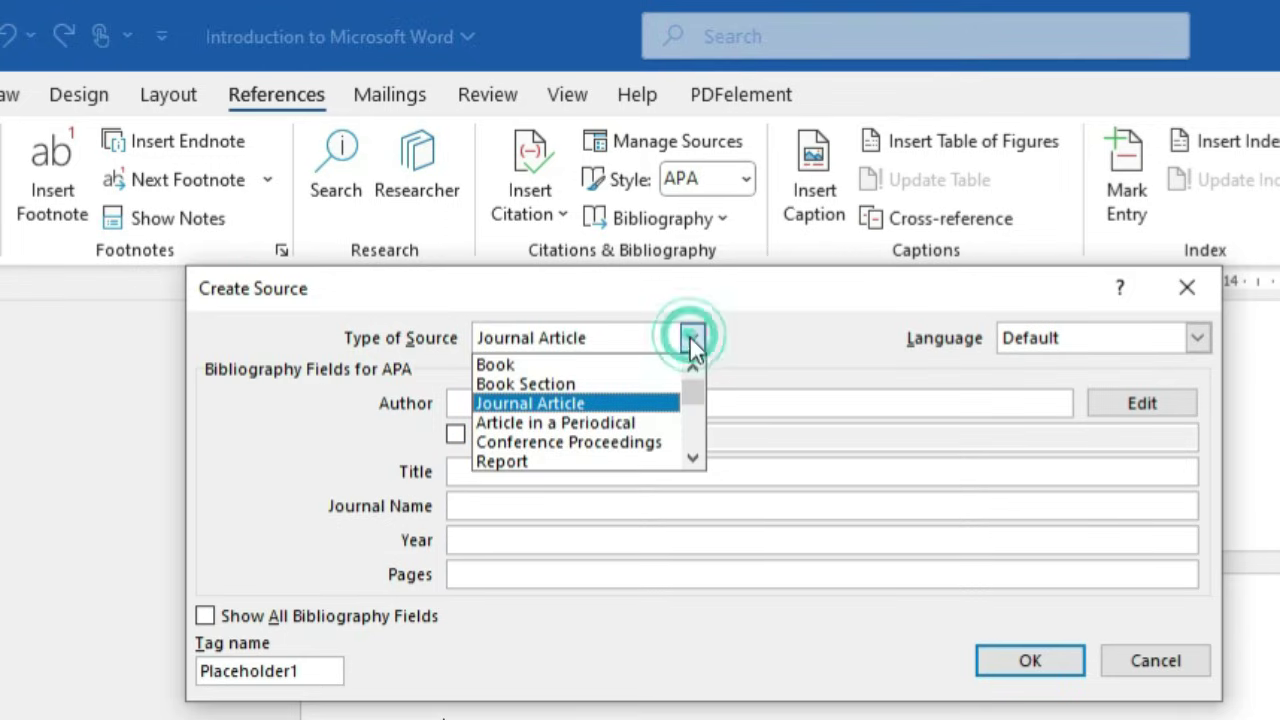
pyautogui.click(585, 420)
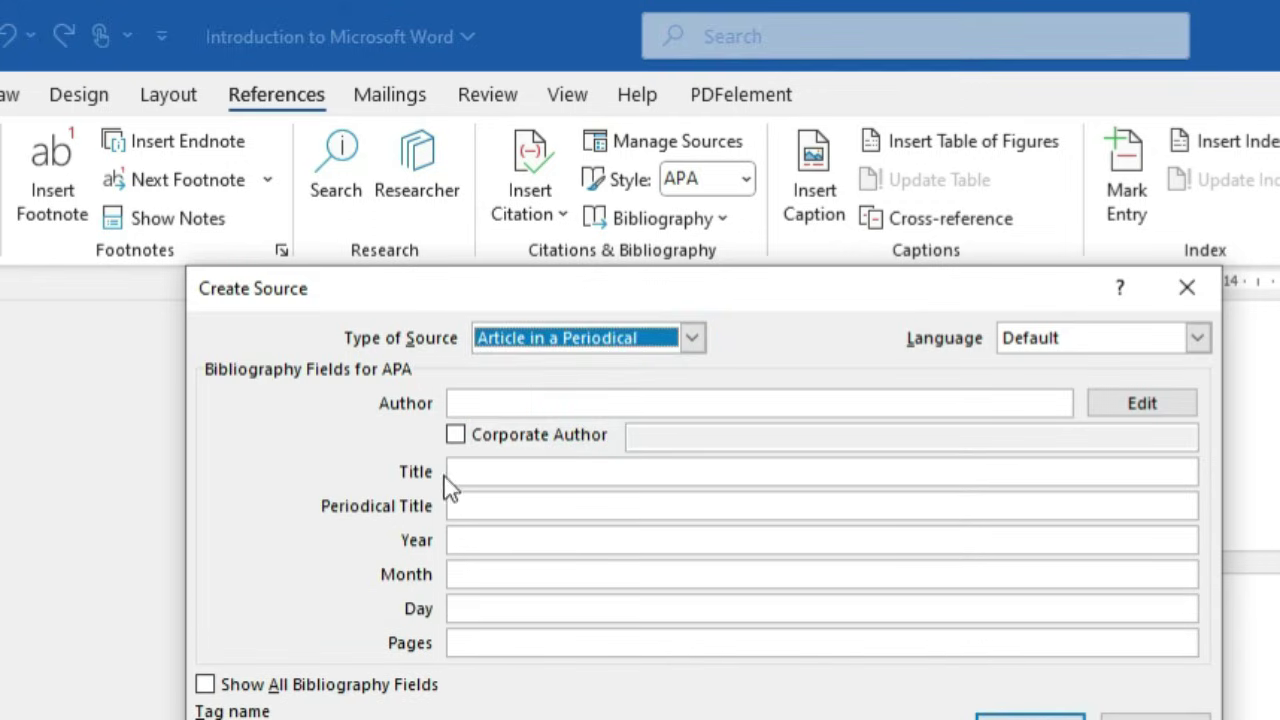
# Set the new source's type to Report and enter the author's first name
pyautogui.click(690, 338)
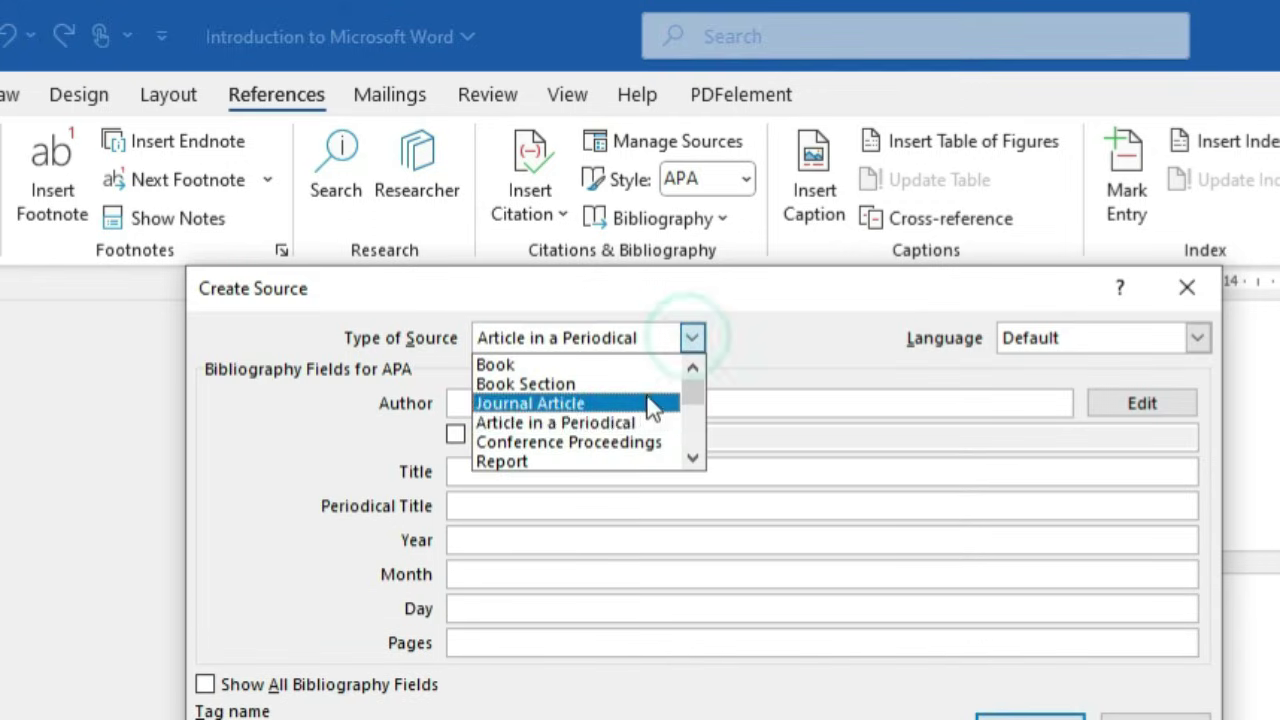
pyautogui.scroll(-1, 628, 423)
pyautogui.click(589, 442)
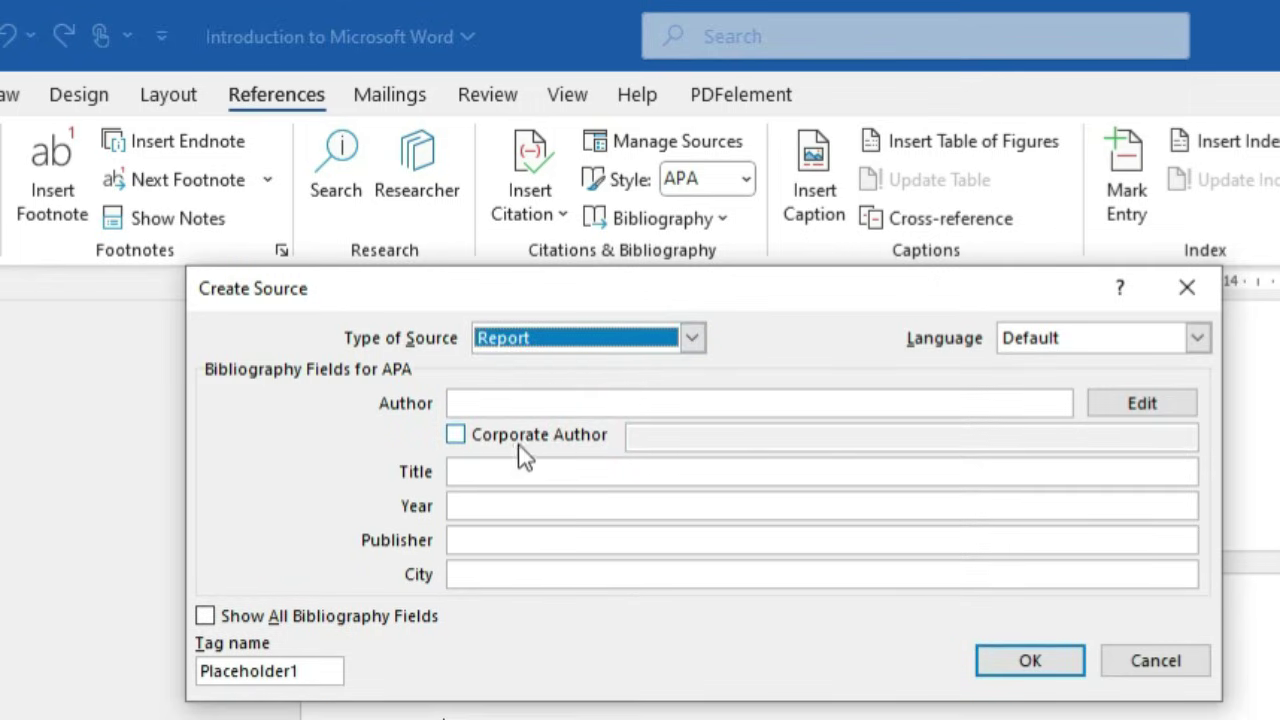
pyautogui.click(541, 404)
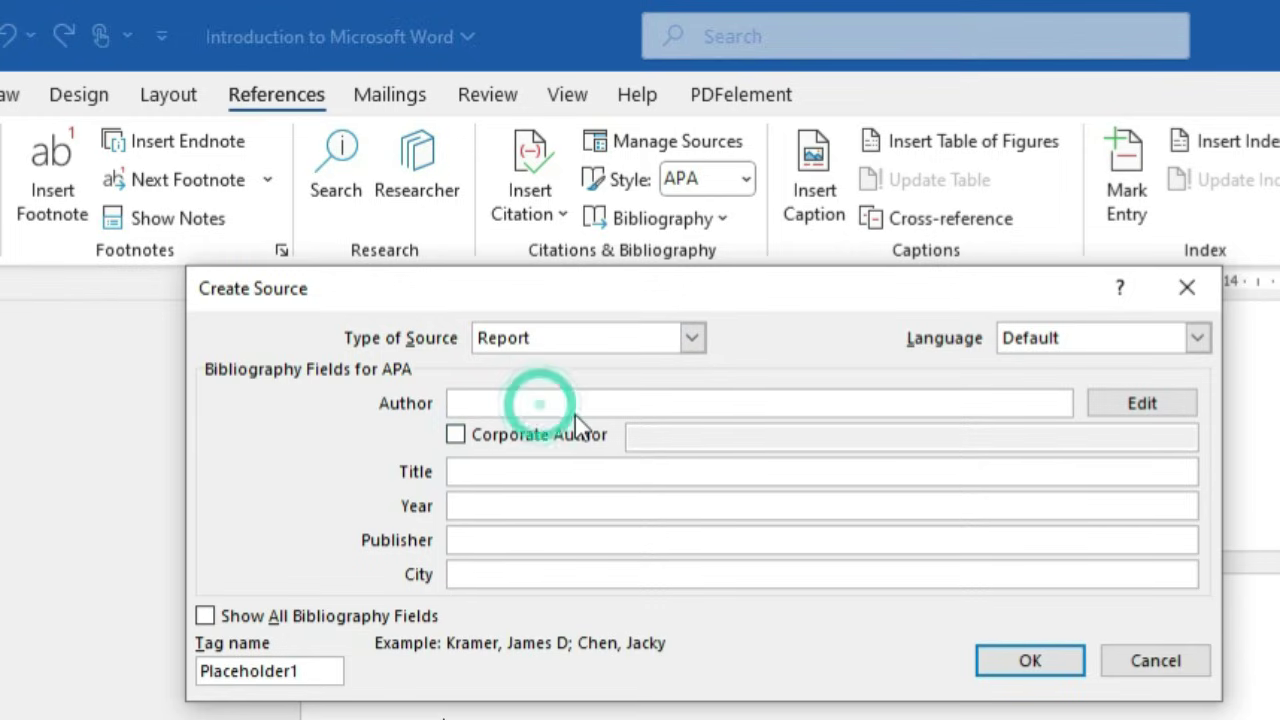
pyautogui.write('Mohit')
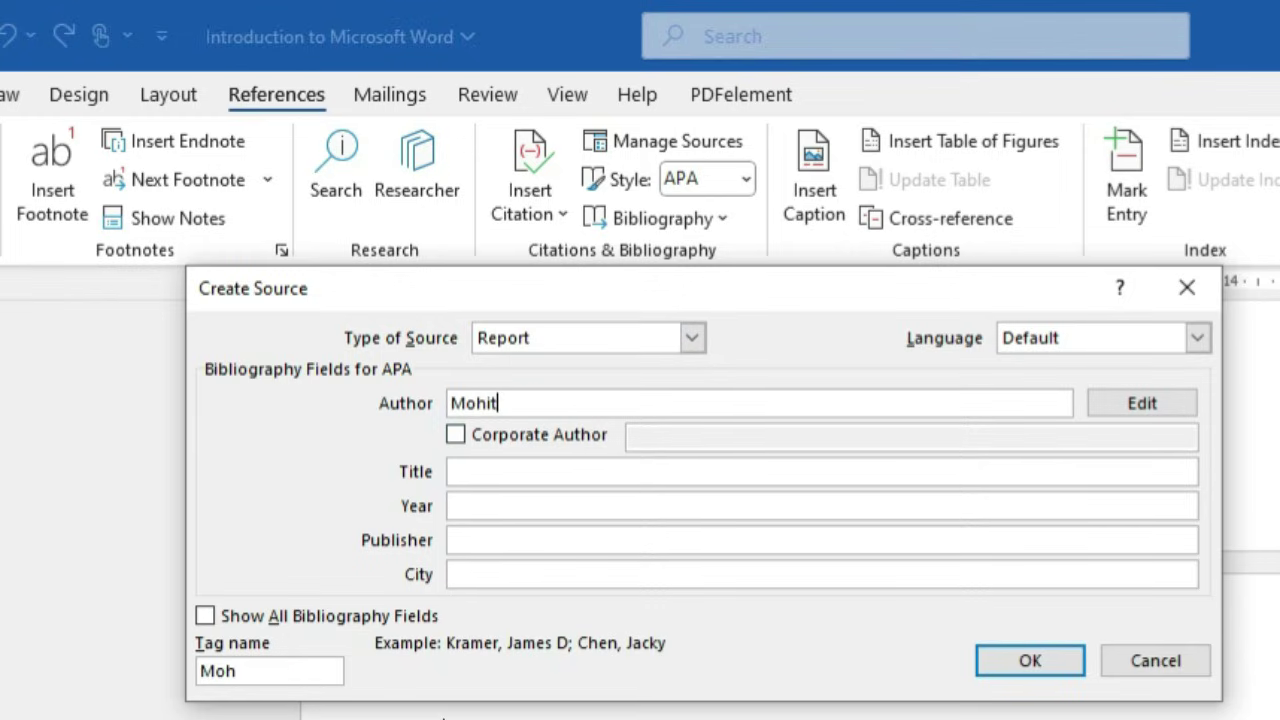
# Enter the title Microsoft Word, year 2025, publisher Ecc Education and city Noida, and save the source as a citation
pyautogui.click(533, 473)
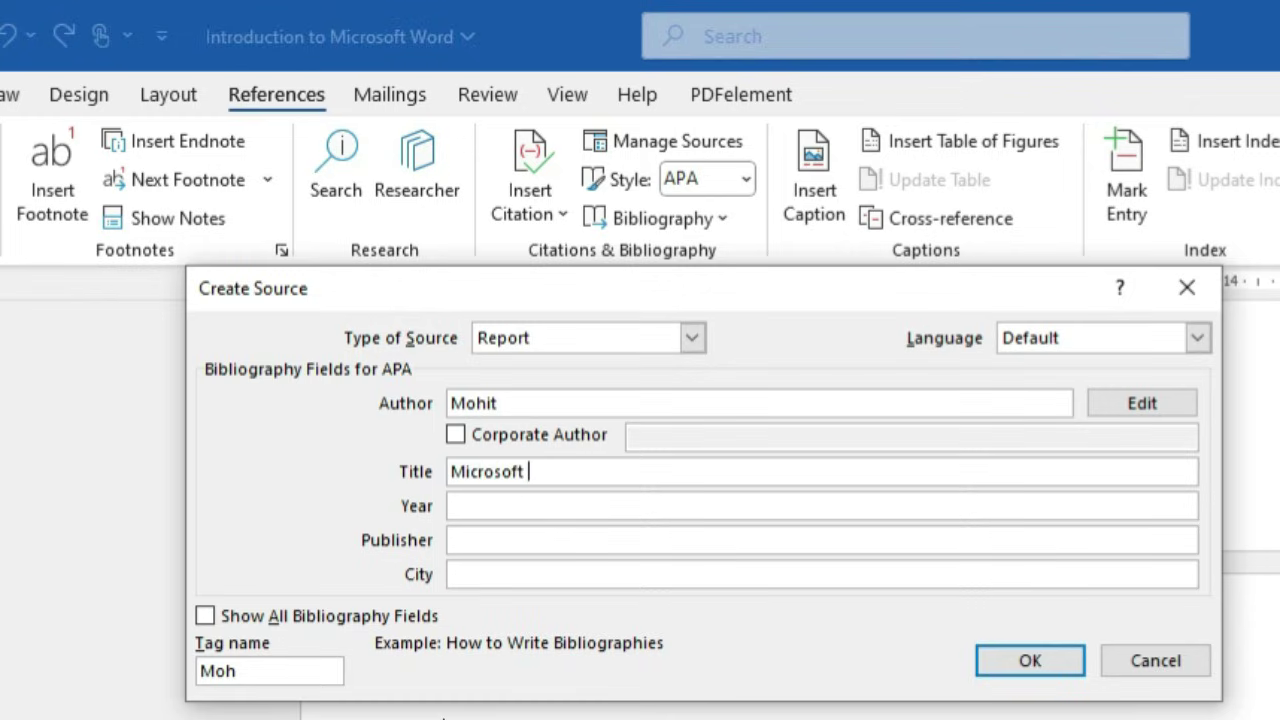
pyautogui.click(516, 505)
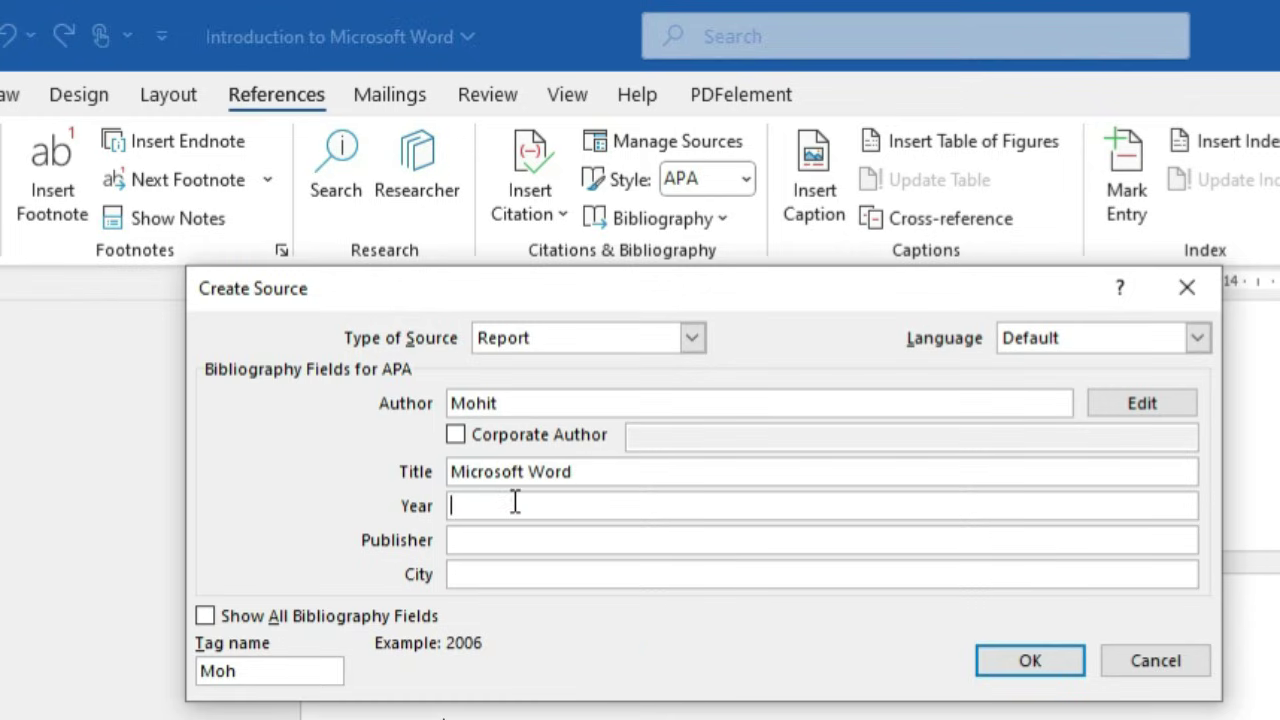
pyautogui.write('2025')
pyautogui.click(516, 540)
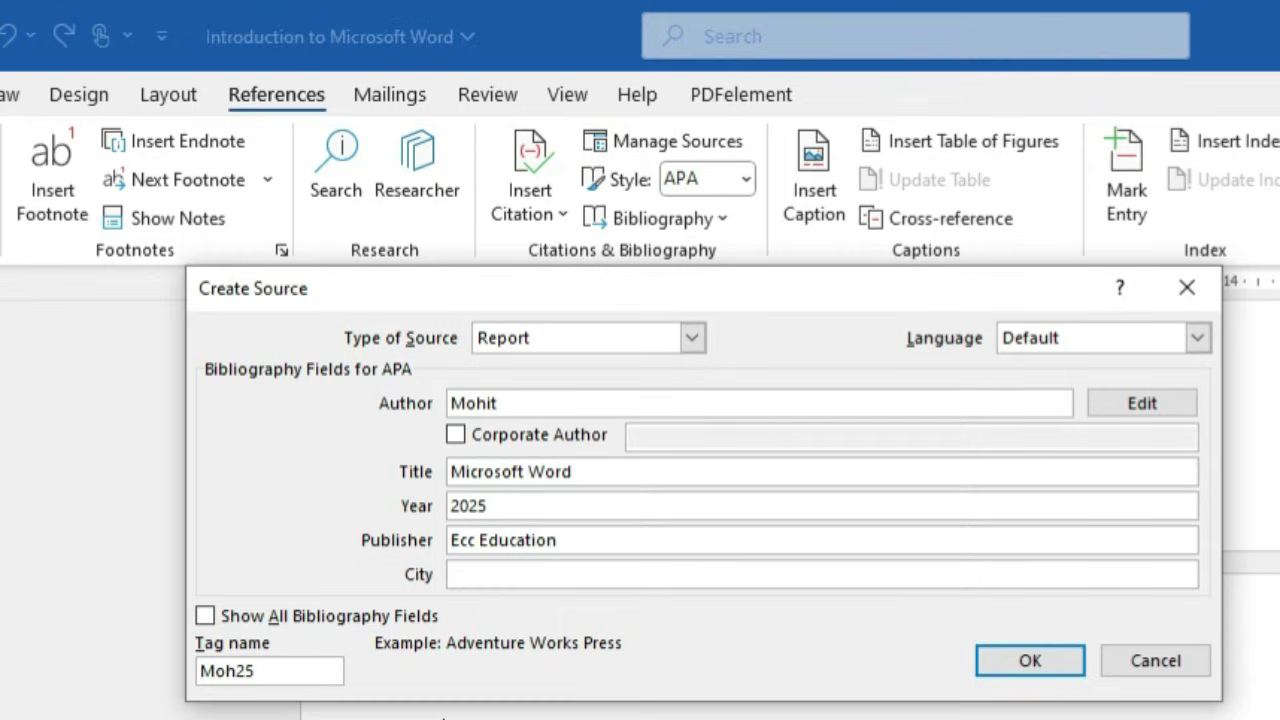
pyautogui.click(523, 572)
pyautogui.write('Noida')
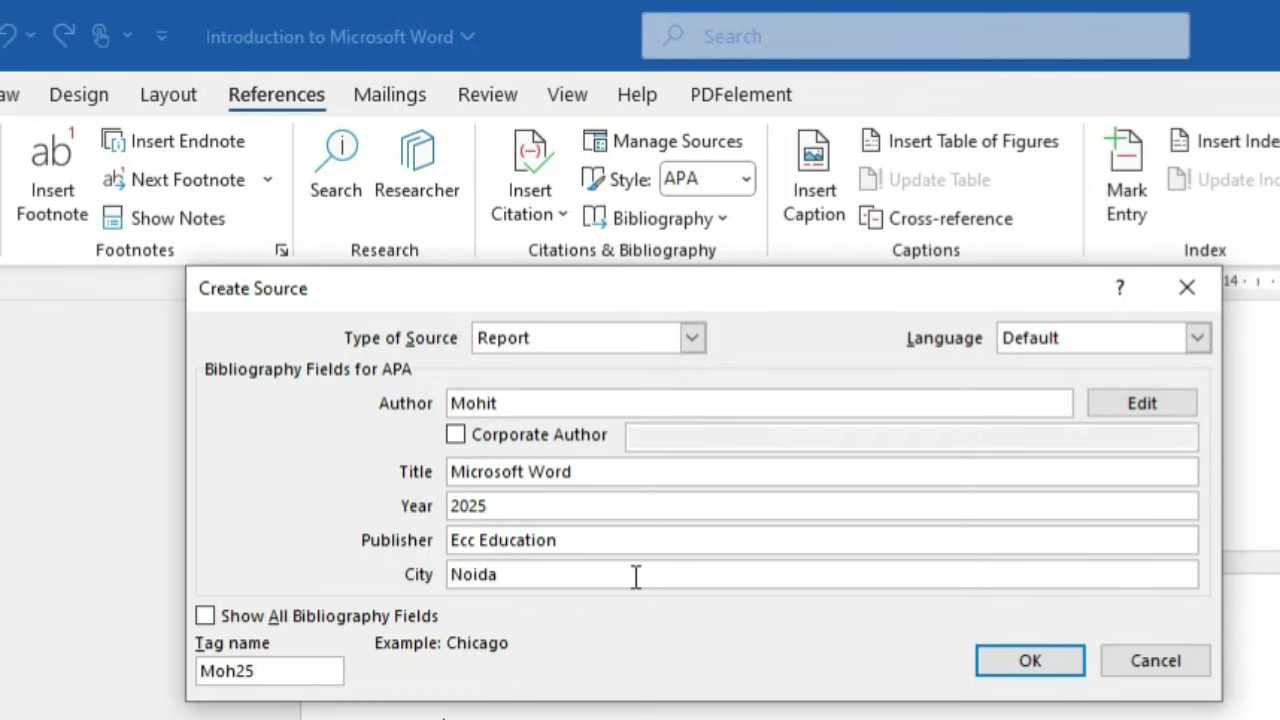
pyautogui.click(991, 663)
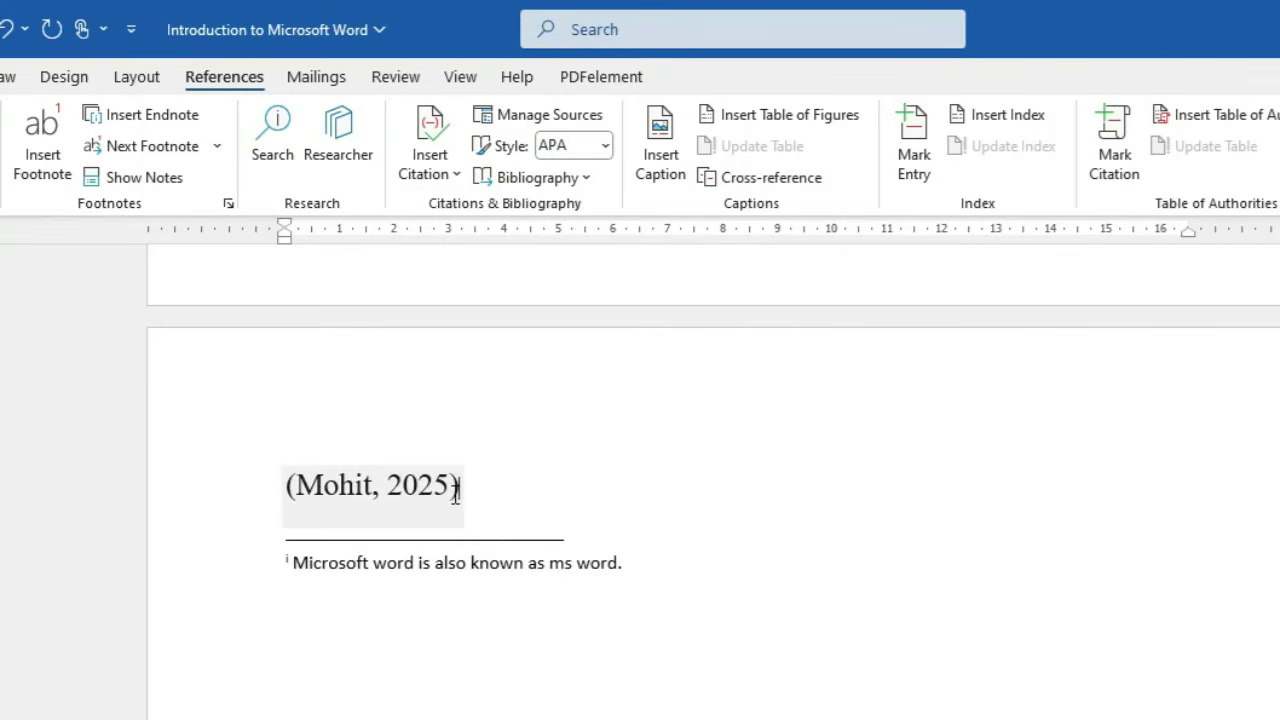
# Insert the built-in References bibliography on a new line below the citation and select its entry
pyautogui.press('Return')
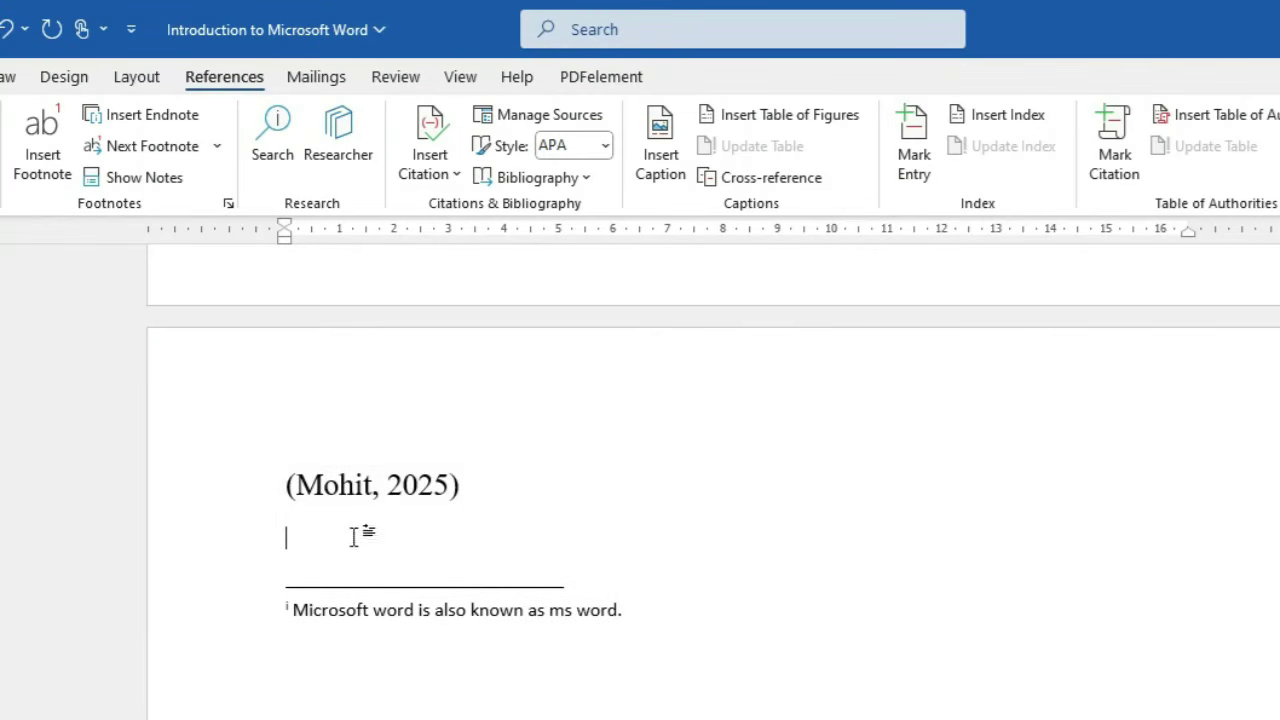
pyautogui.click(534, 180)
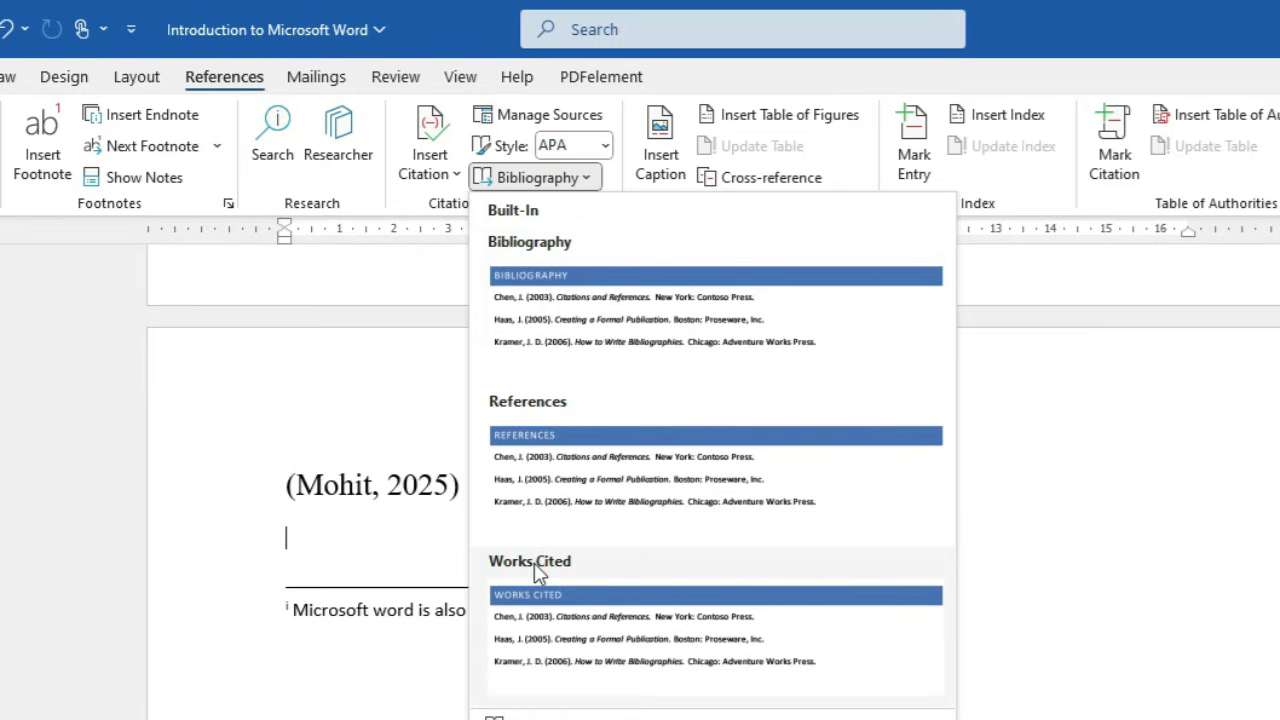
pyautogui.click(564, 420)
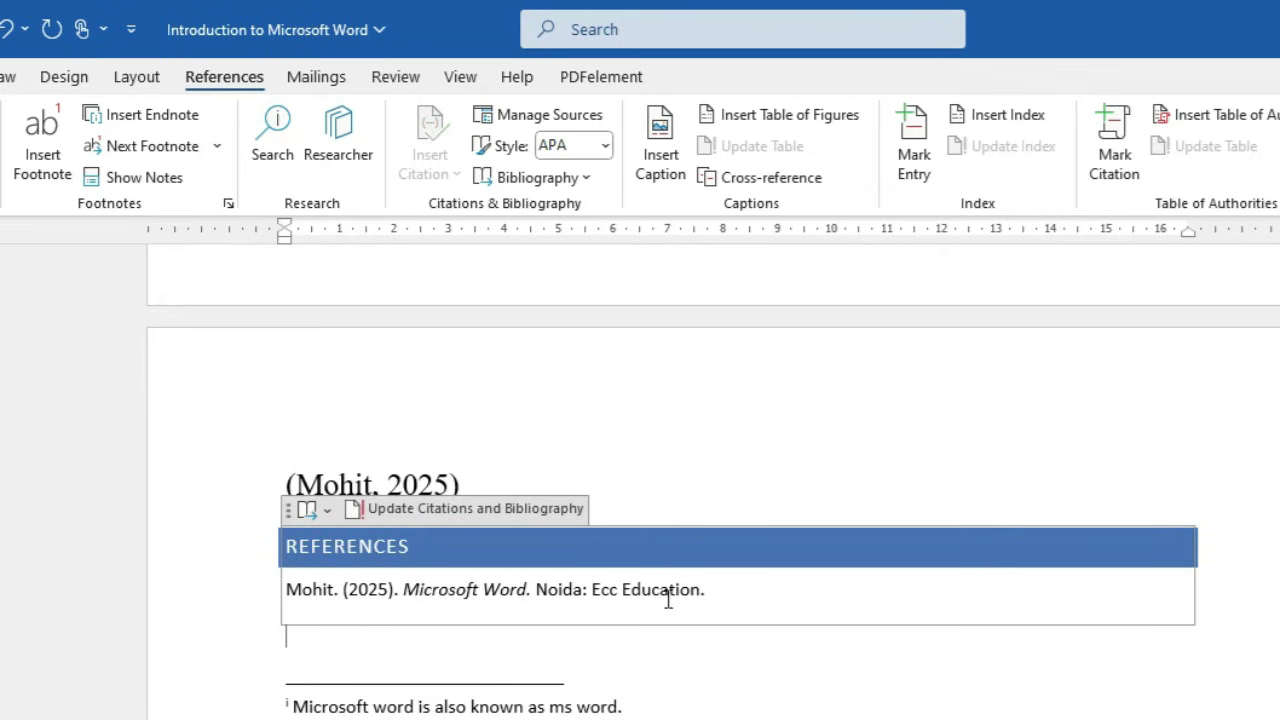
pyautogui.tripleClick(774, 610)
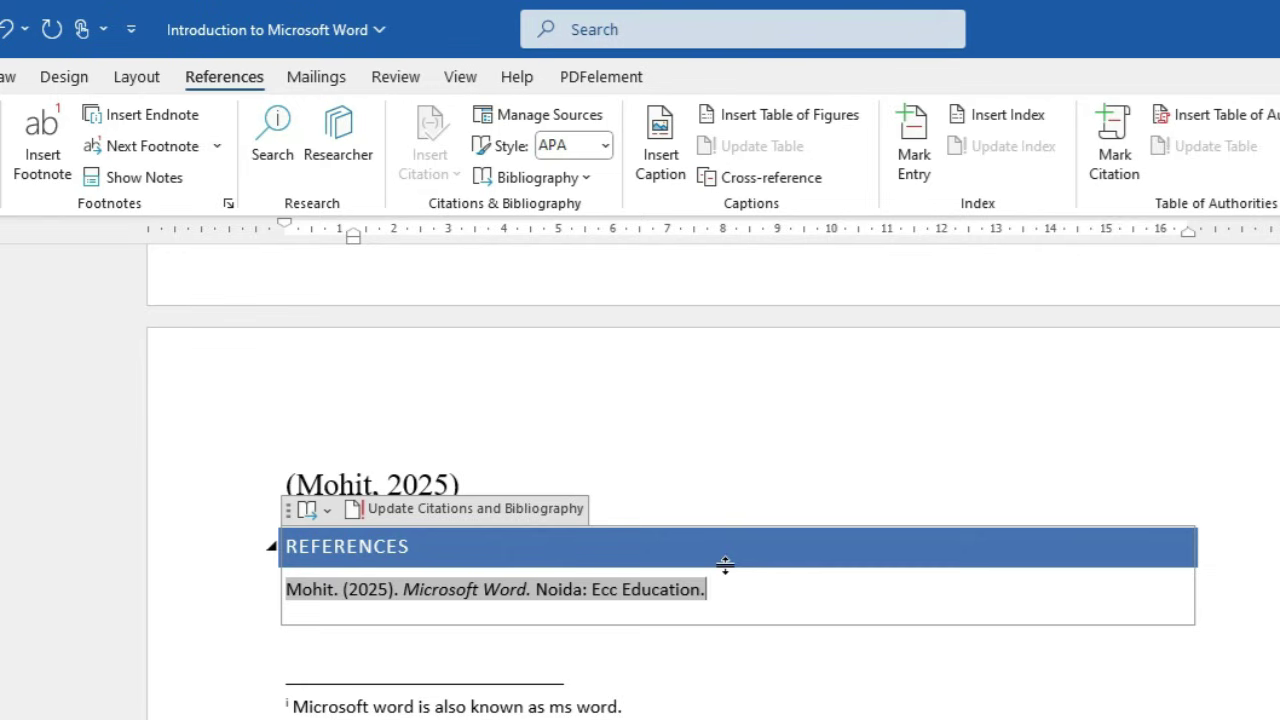
# Edit the Microsoft Word (2025) source in the Source Manager, showing all bibliography fields and setting Pages to 250
pyautogui.click(548, 116)
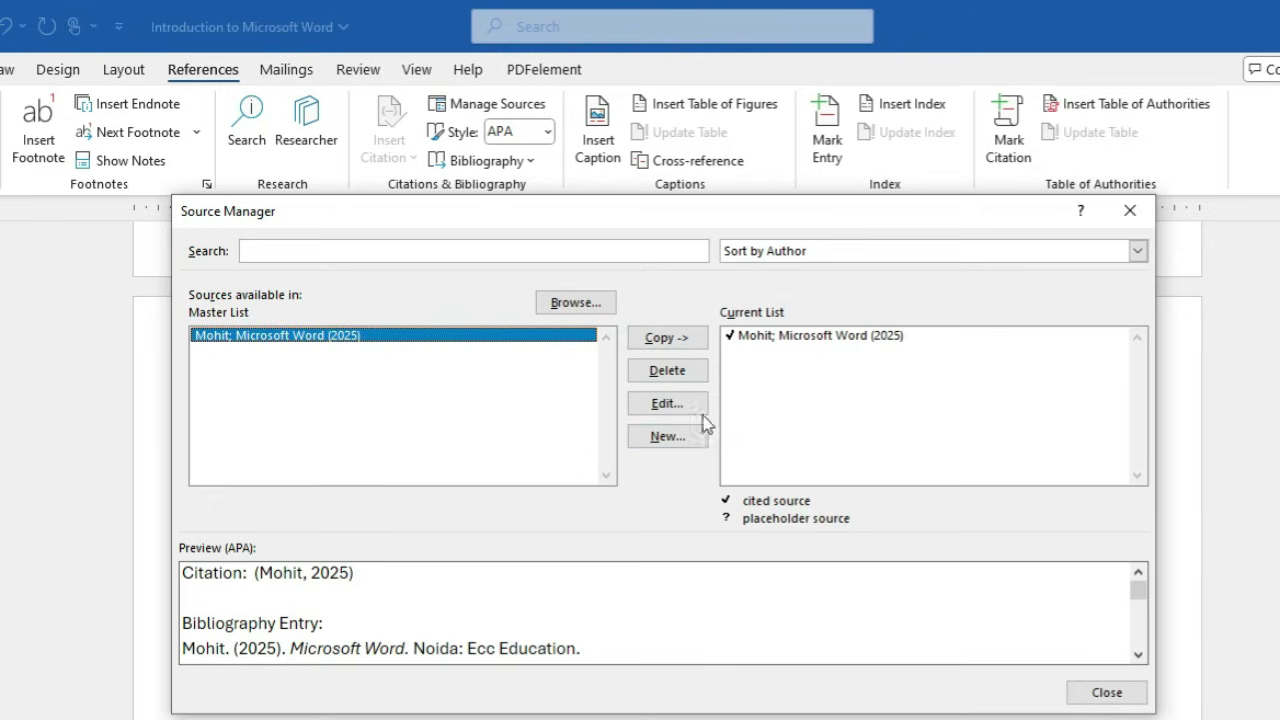
pyautogui.click(660, 404)
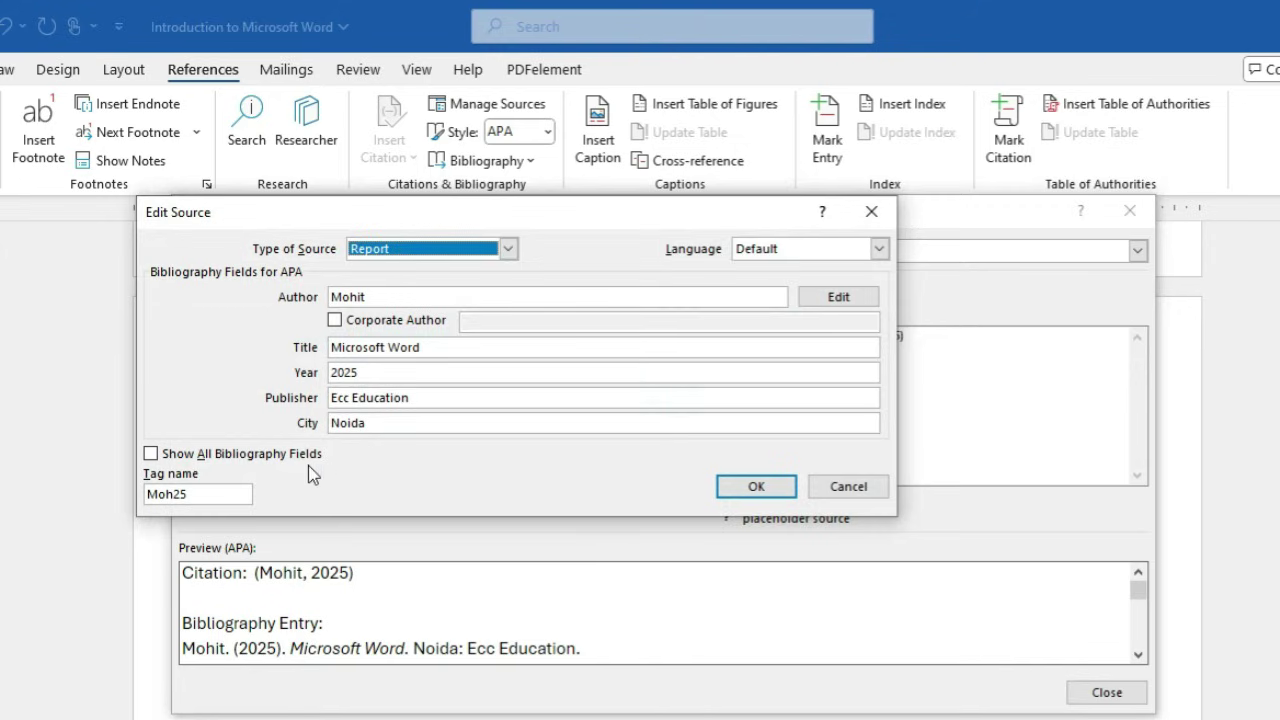
pyautogui.click(151, 454)
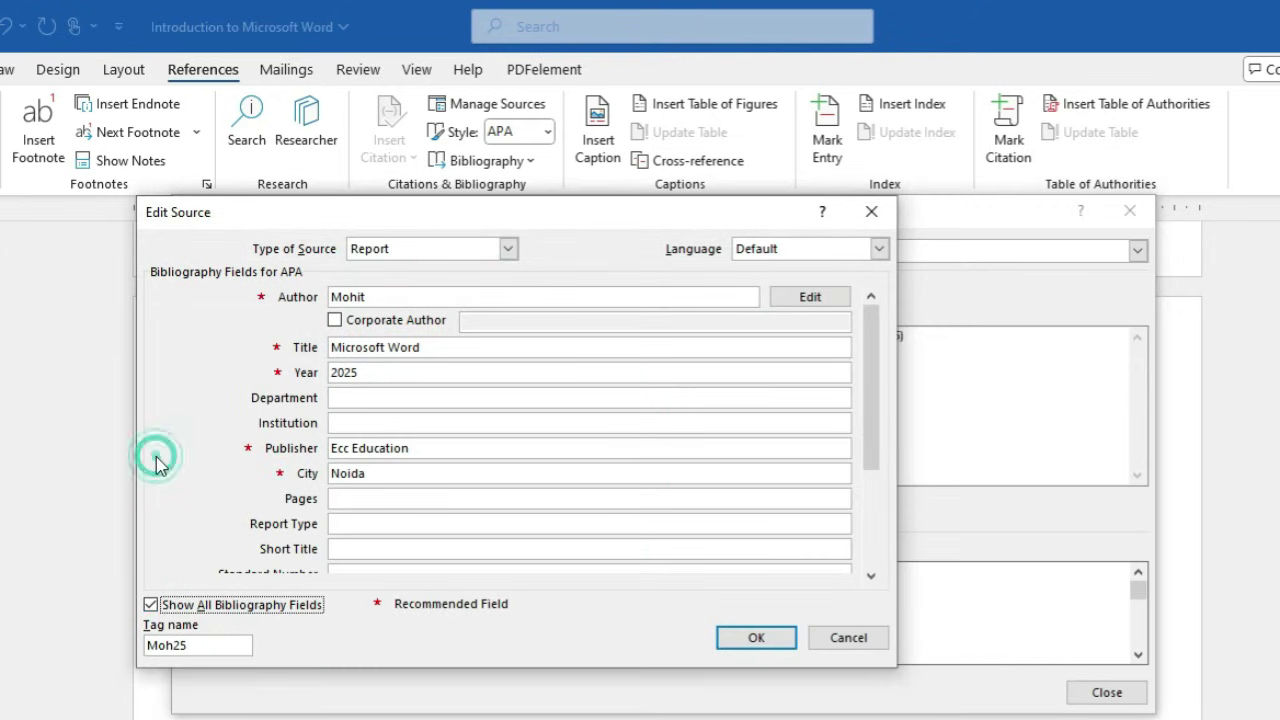
pyautogui.click(359, 401)
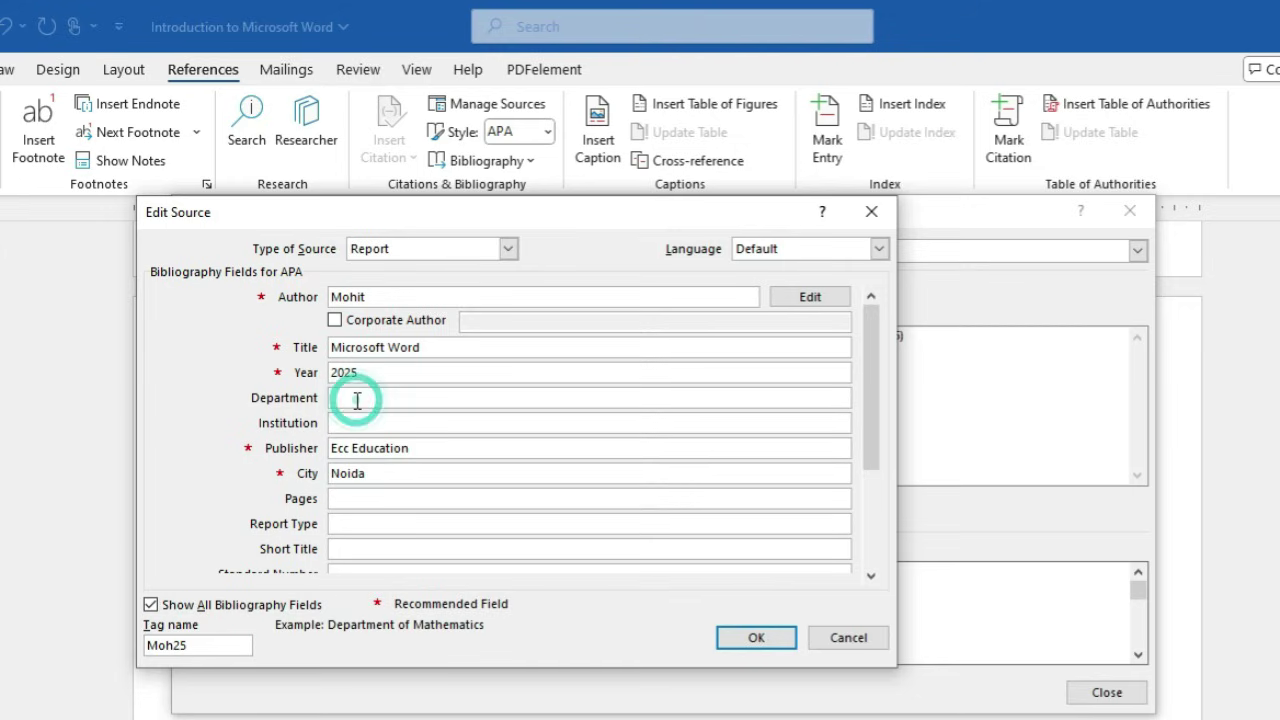
pyautogui.click(345, 429)
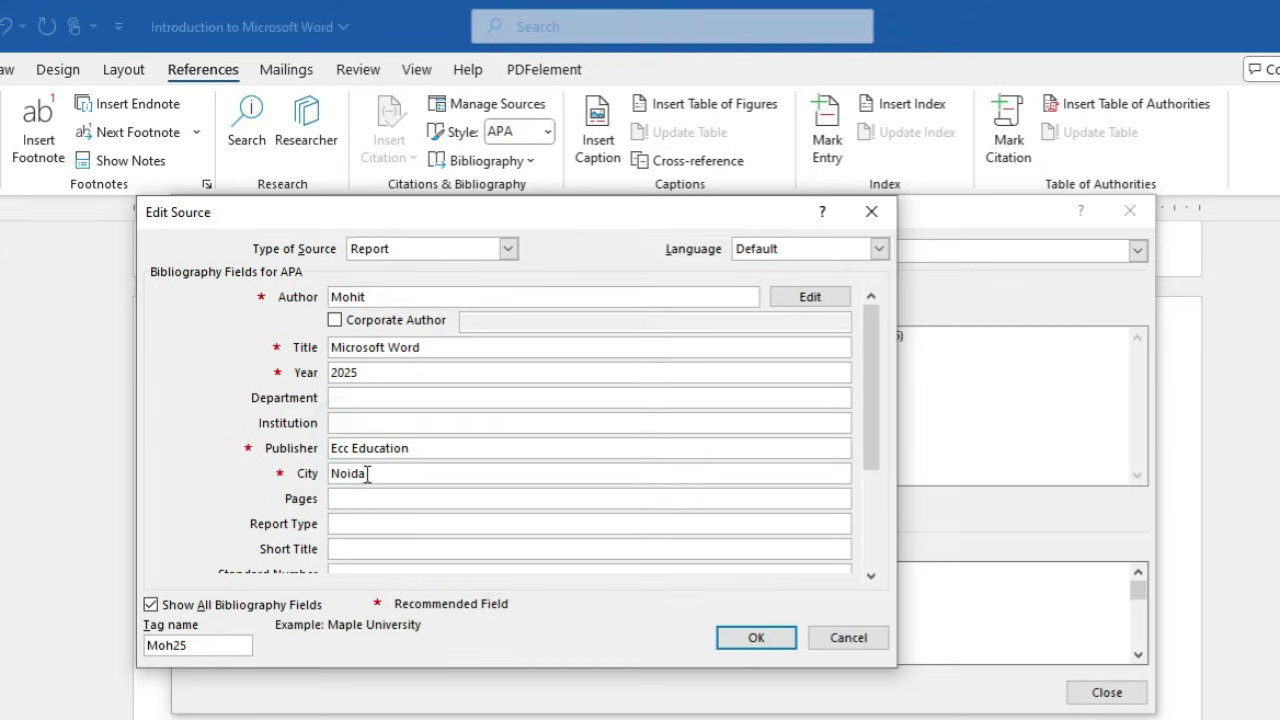
pyautogui.click(362, 505)
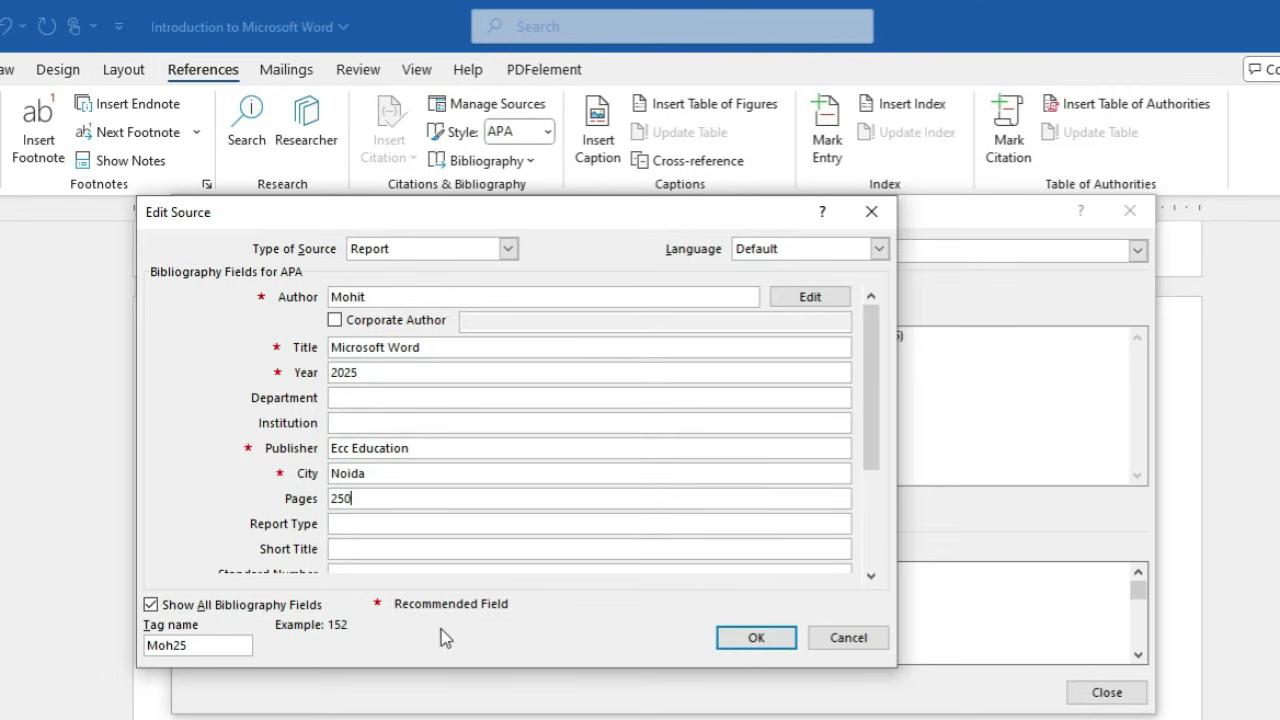
# Check the source's remaining fields, save the edit to both the master and current lists, and close the Source Manager
pyautogui.click(407, 540)
pyautogui.moveTo(870, 403); pyautogui.dragTo(827, 519)
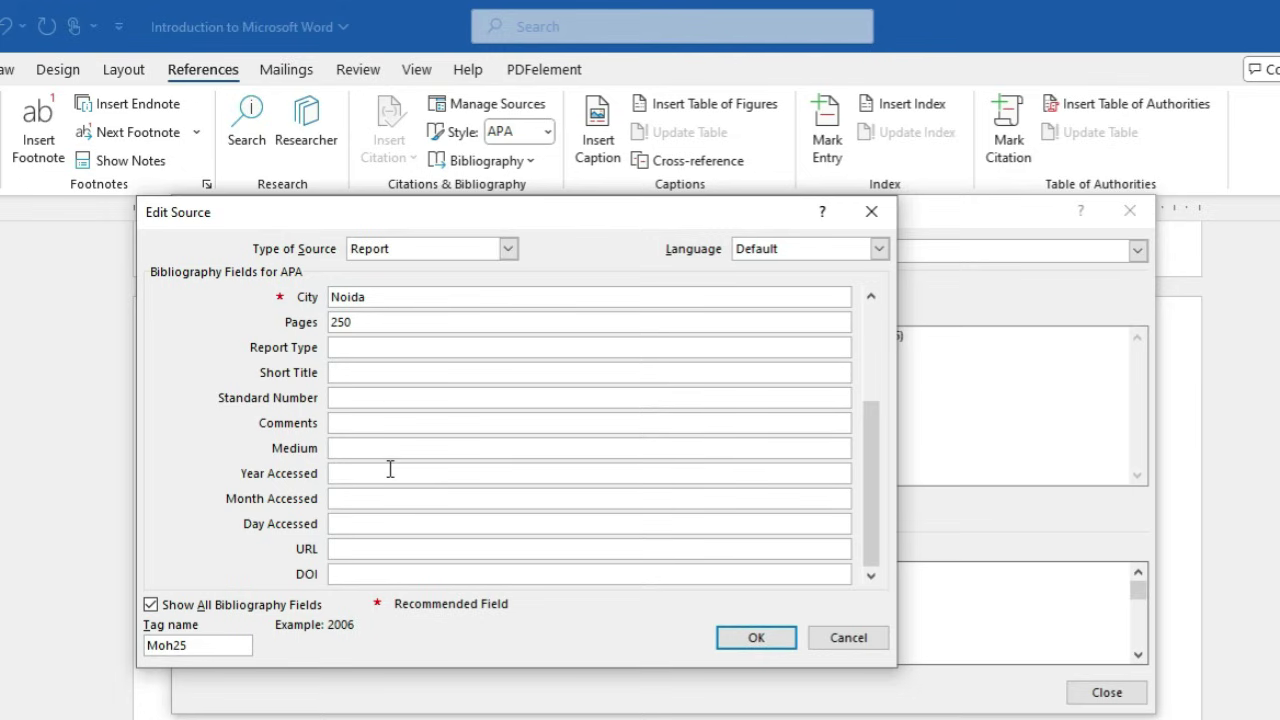
pyautogui.click(755, 639)
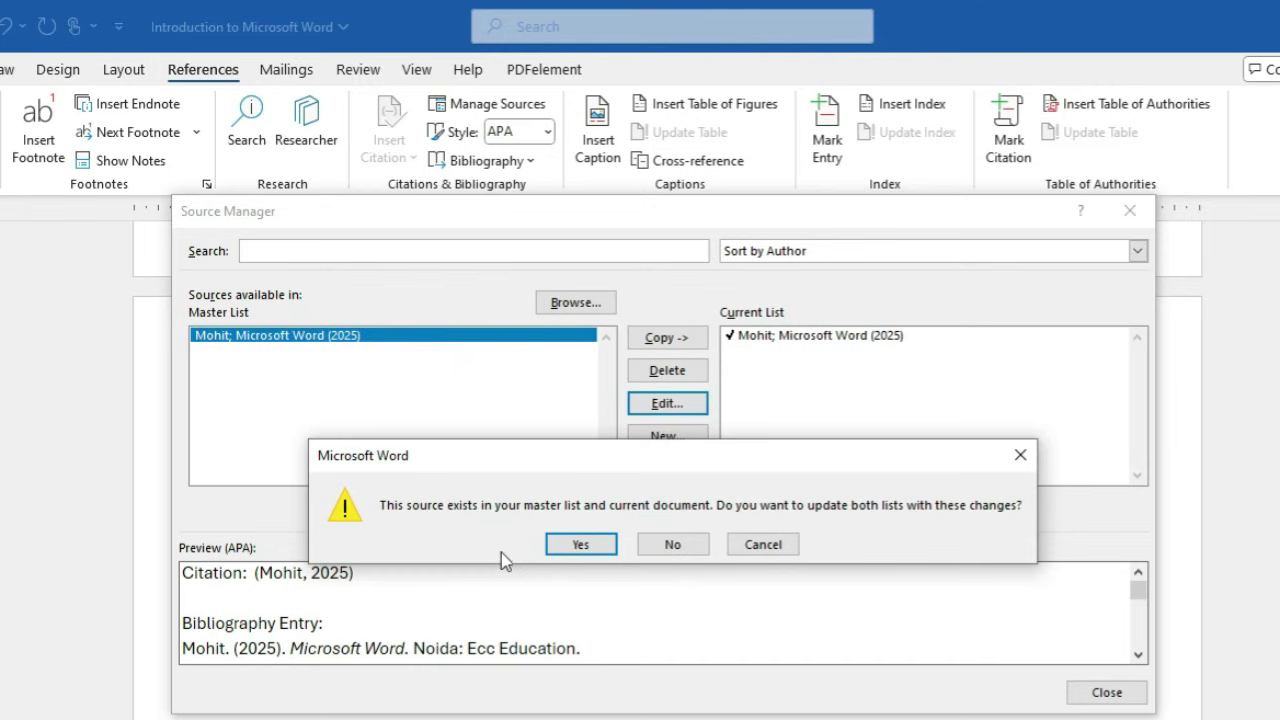
pyautogui.click(592, 548)
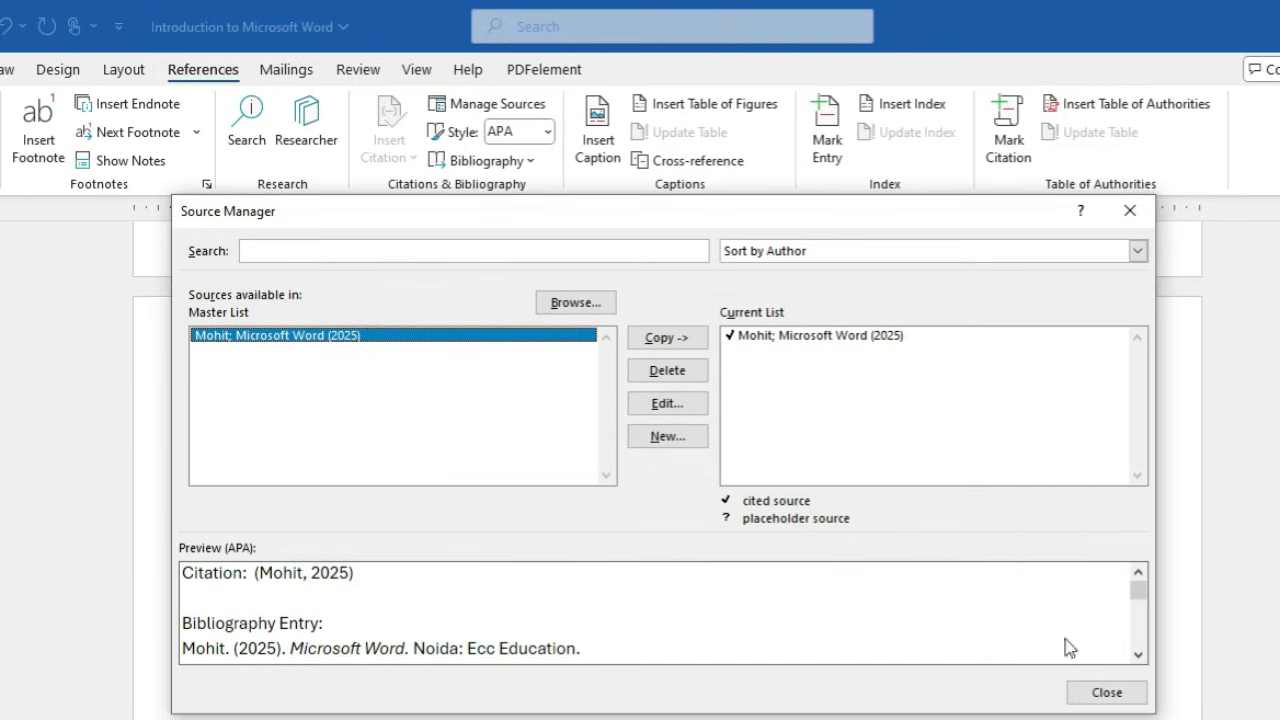
pyautogui.click(1110, 693)
# Set the citation and bibliography style to GOST - Name Sort
pyautogui.click(391, 523)
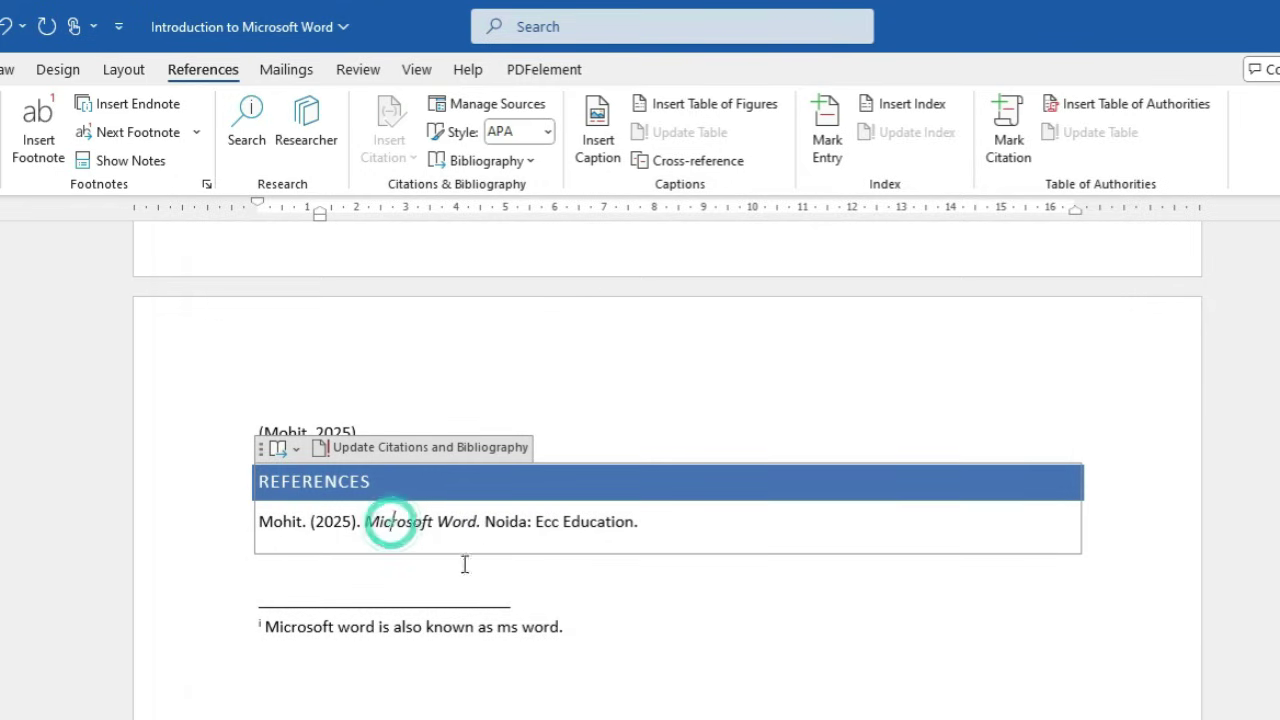
pyautogui.click(549, 135)
pyautogui.click(567, 290)
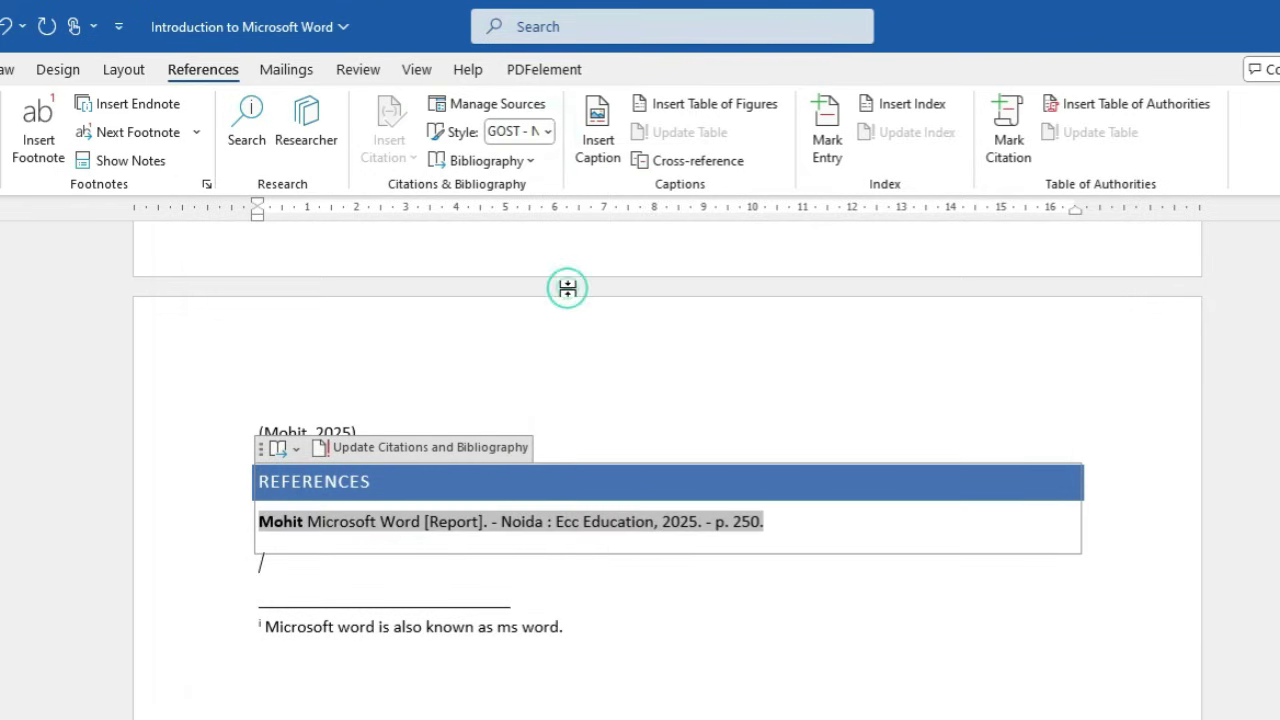
# Try the GOST - Title Sort and ISO 690 - First Element and Date bibliography styles, and return to GOST - Name Sort
pyautogui.click(545, 133)
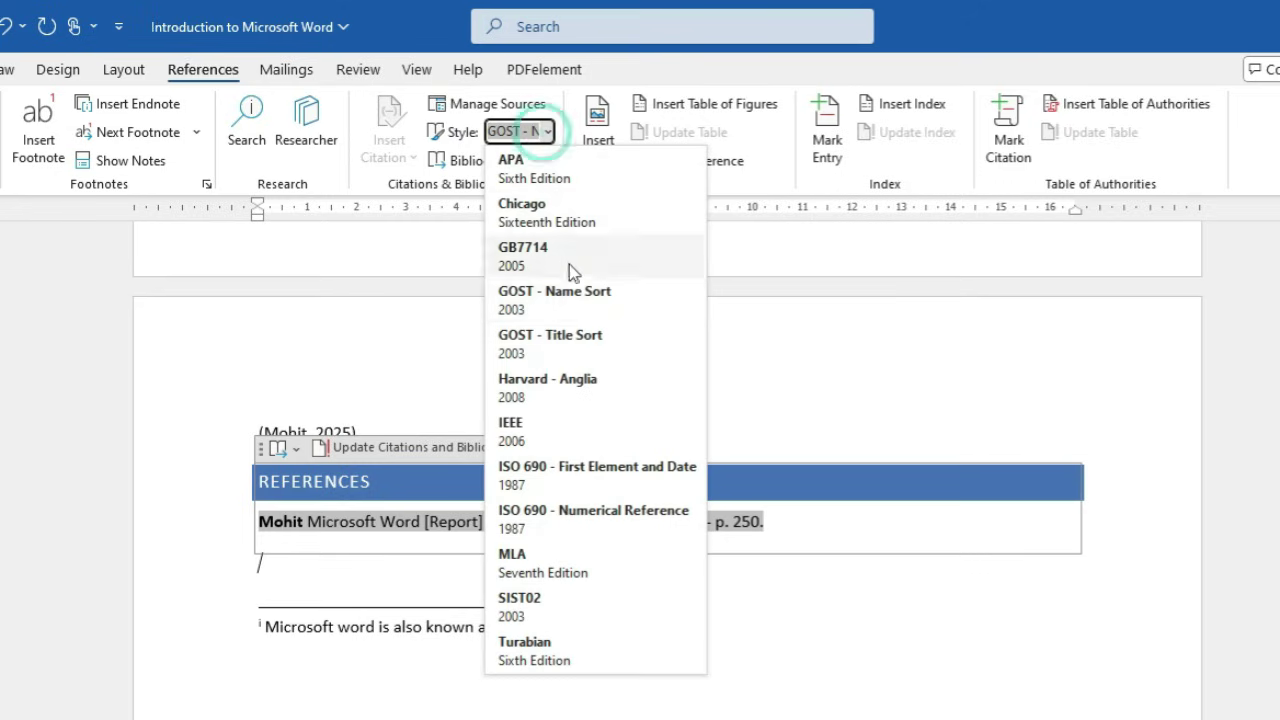
pyautogui.click(581, 331)
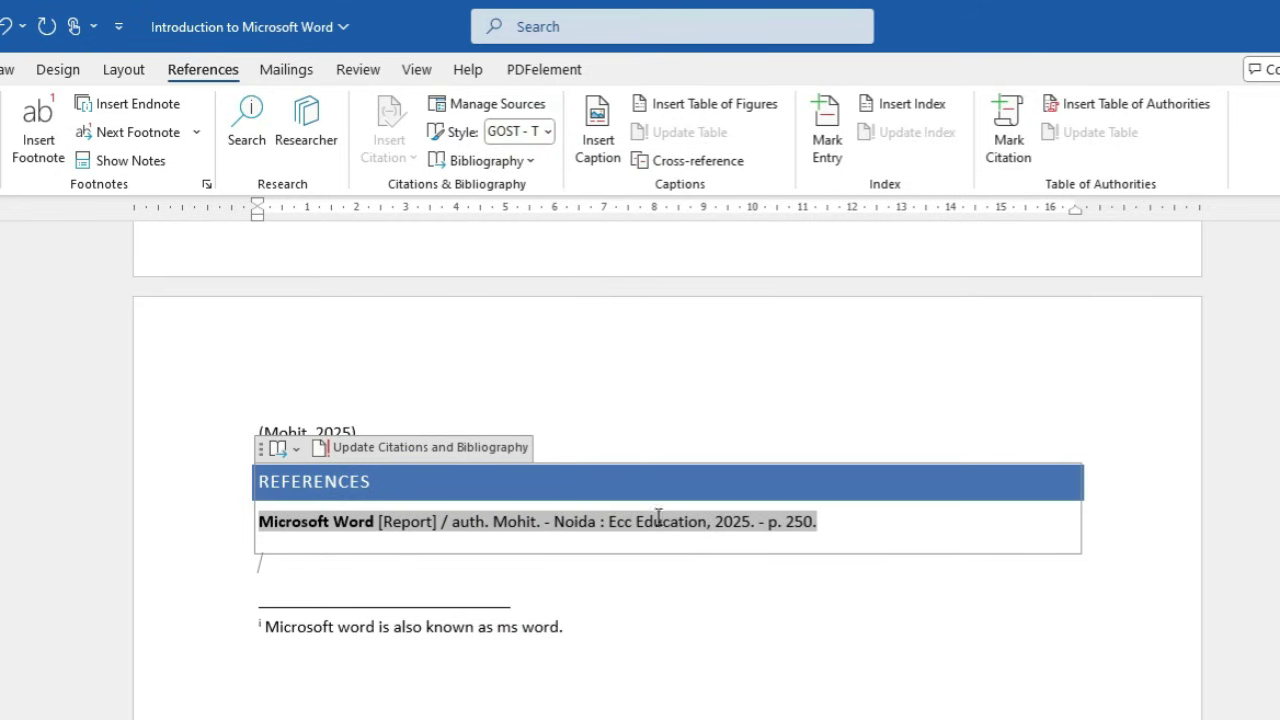
pyautogui.click(546, 132)
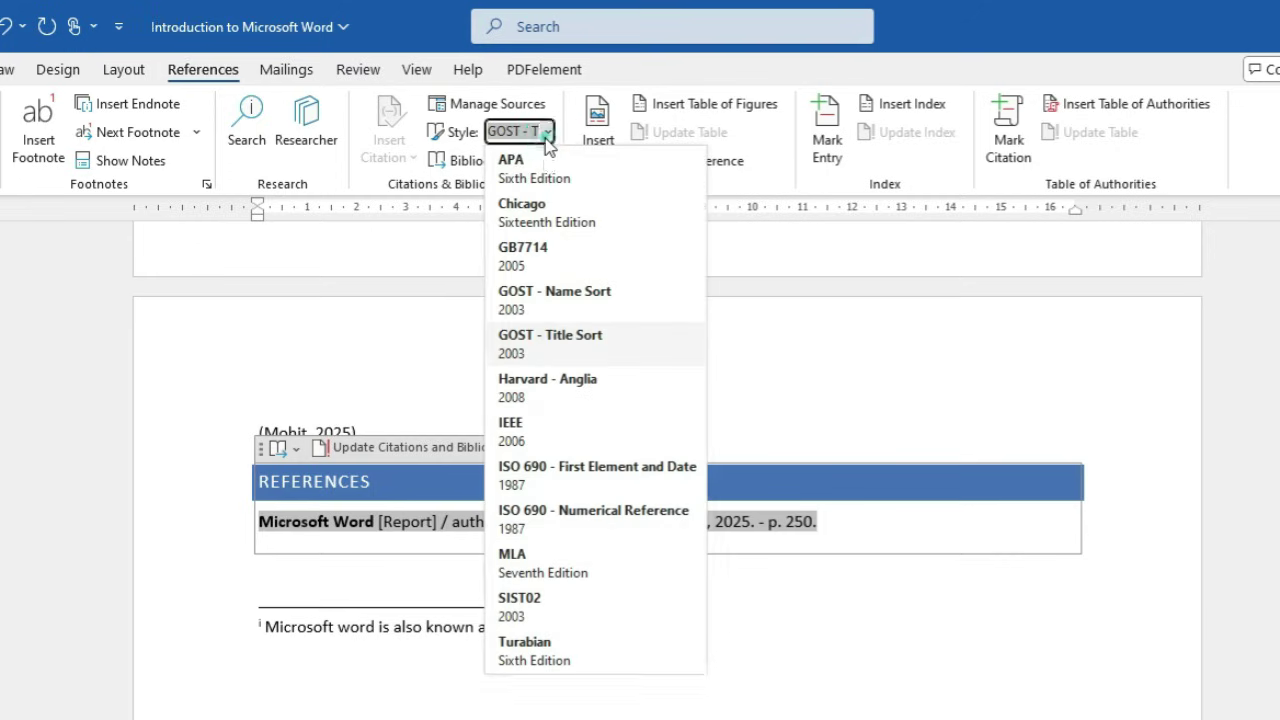
pyautogui.click(581, 475)
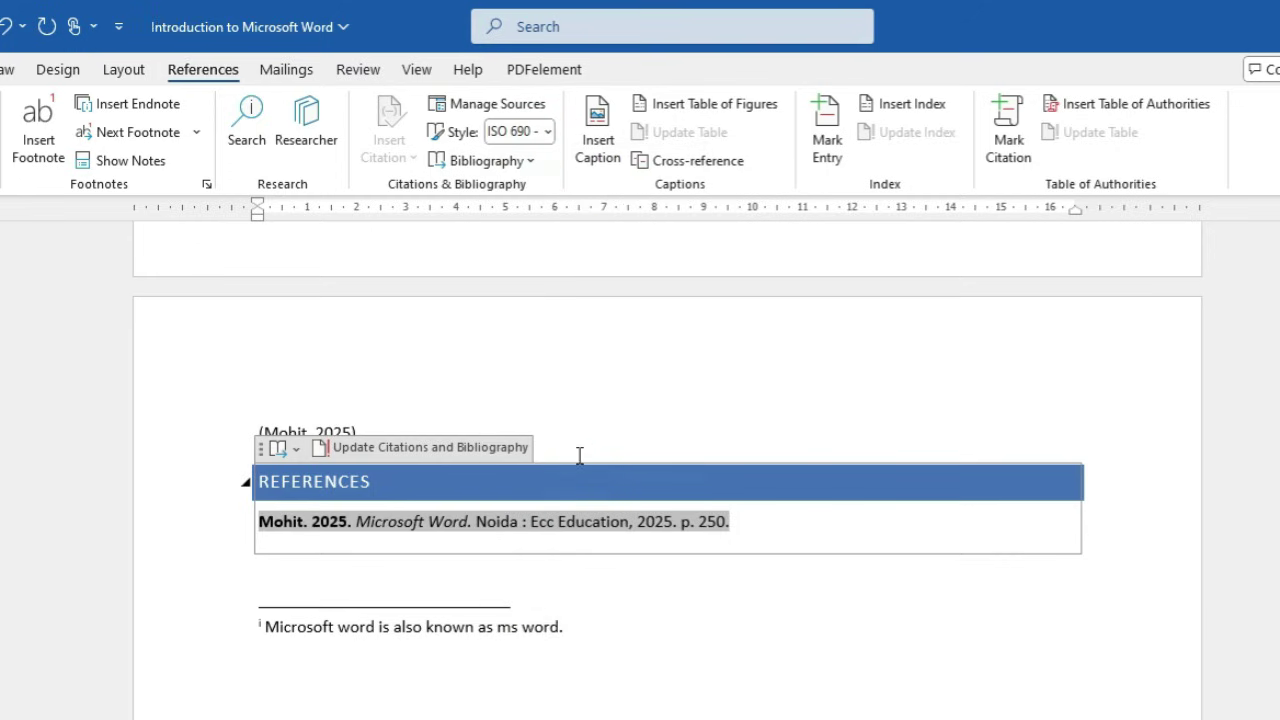
pyautogui.click(550, 132)
pyautogui.click(590, 293)
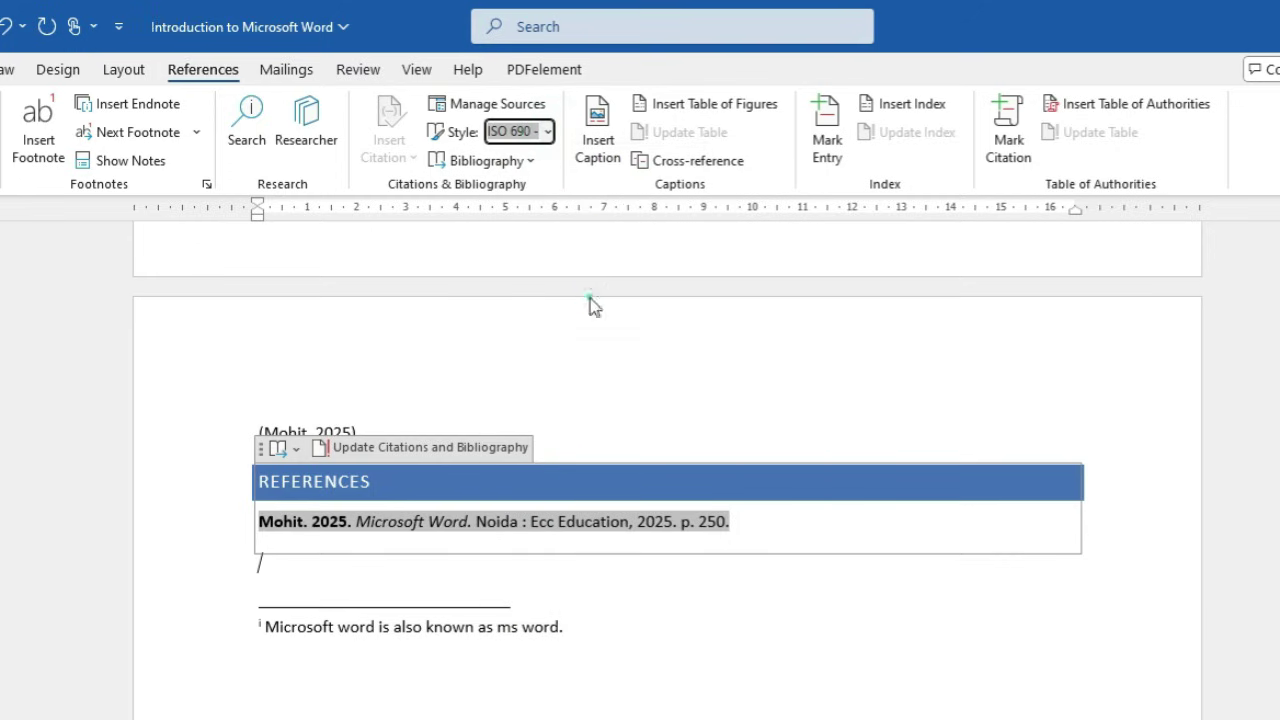
# Look back through the document from the references page to the Introduction to Microsoft Word section on the first page of text
pyautogui.scroll(10, 509, 389)
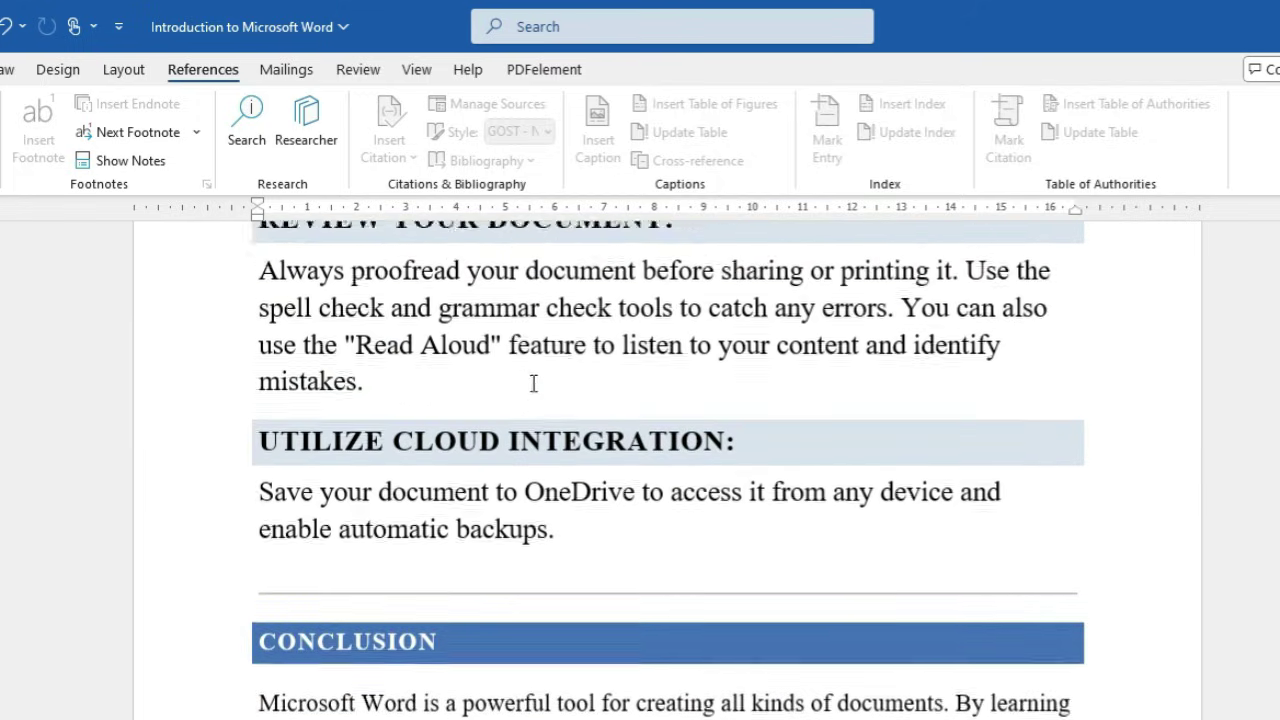
pyautogui.scroll(1, 580, 580)
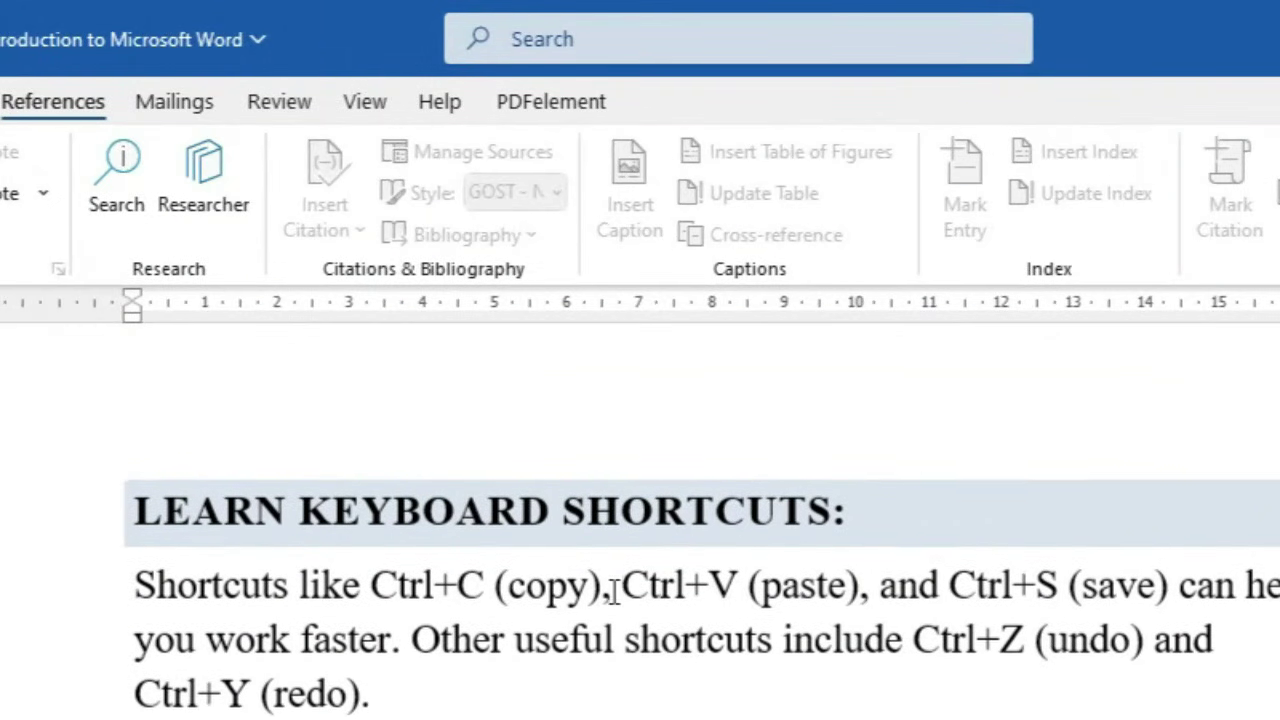
pyautogui.scroll(-8, 537, 700)
pyautogui.scroll(1, 538, 690)
pyautogui.scroll(8, 538, 685)
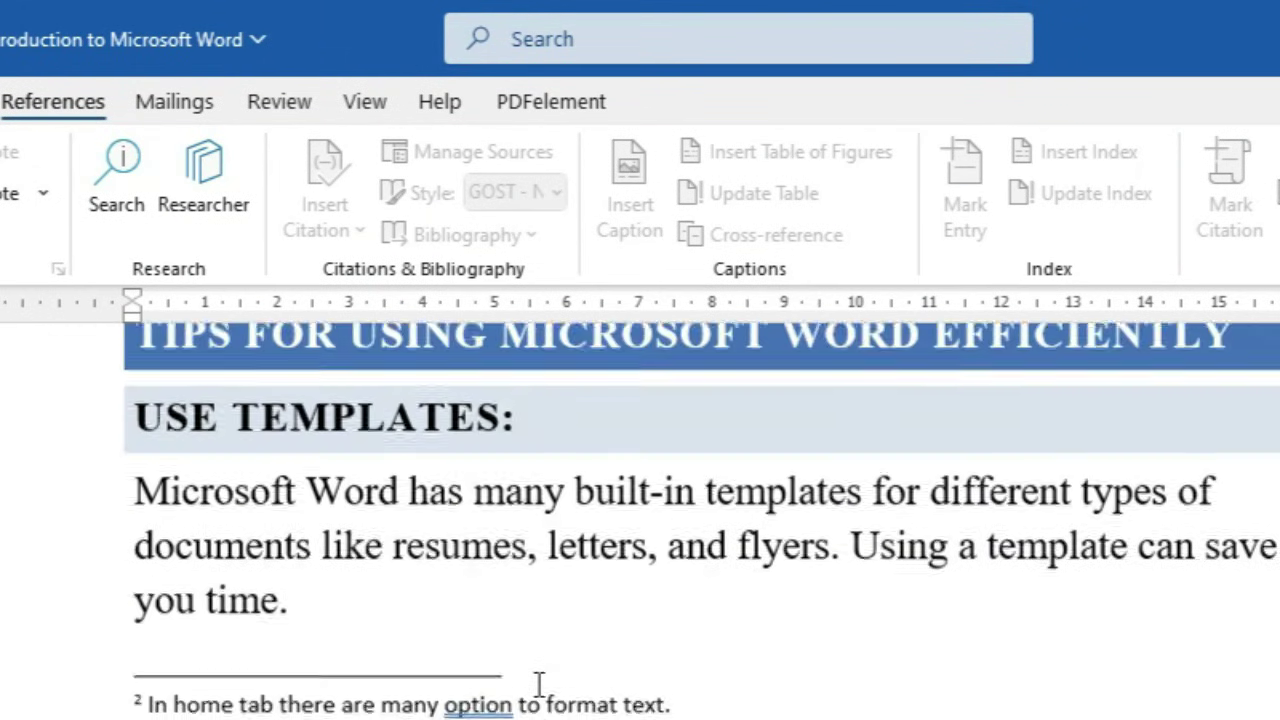
pyautogui.scroll(5, 538, 690)
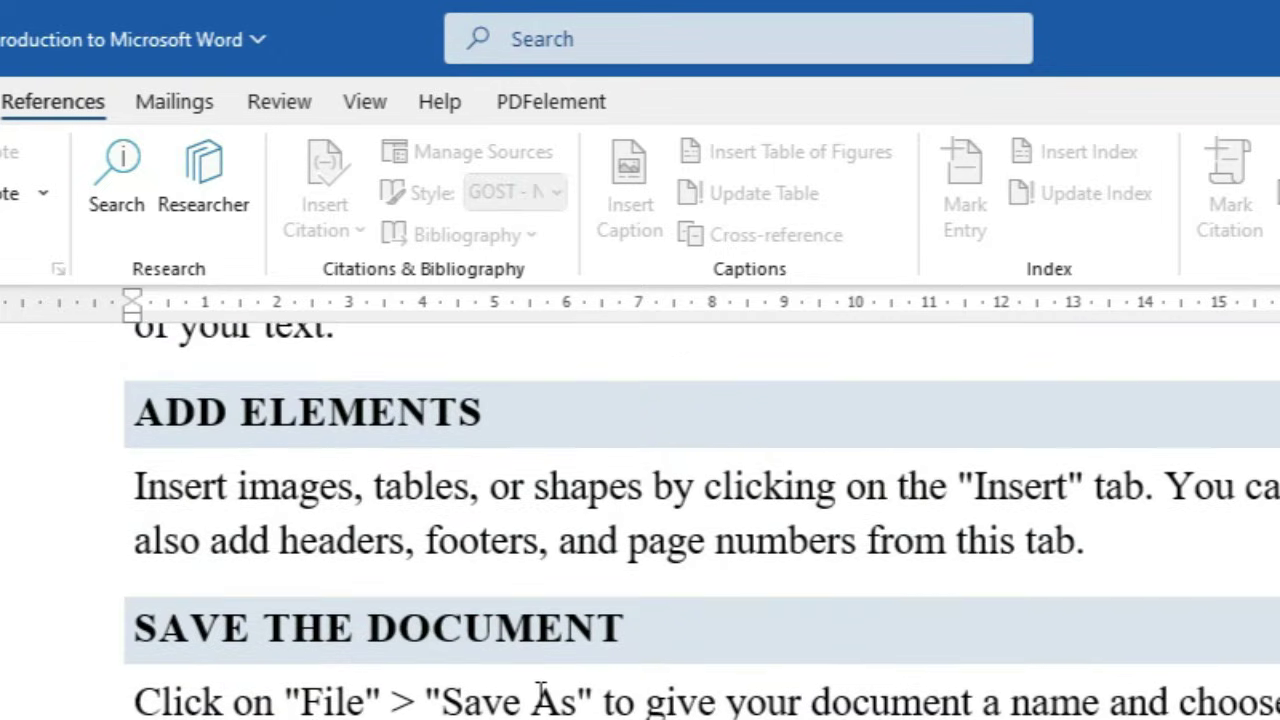
pyautogui.scroll(5, 537, 706)
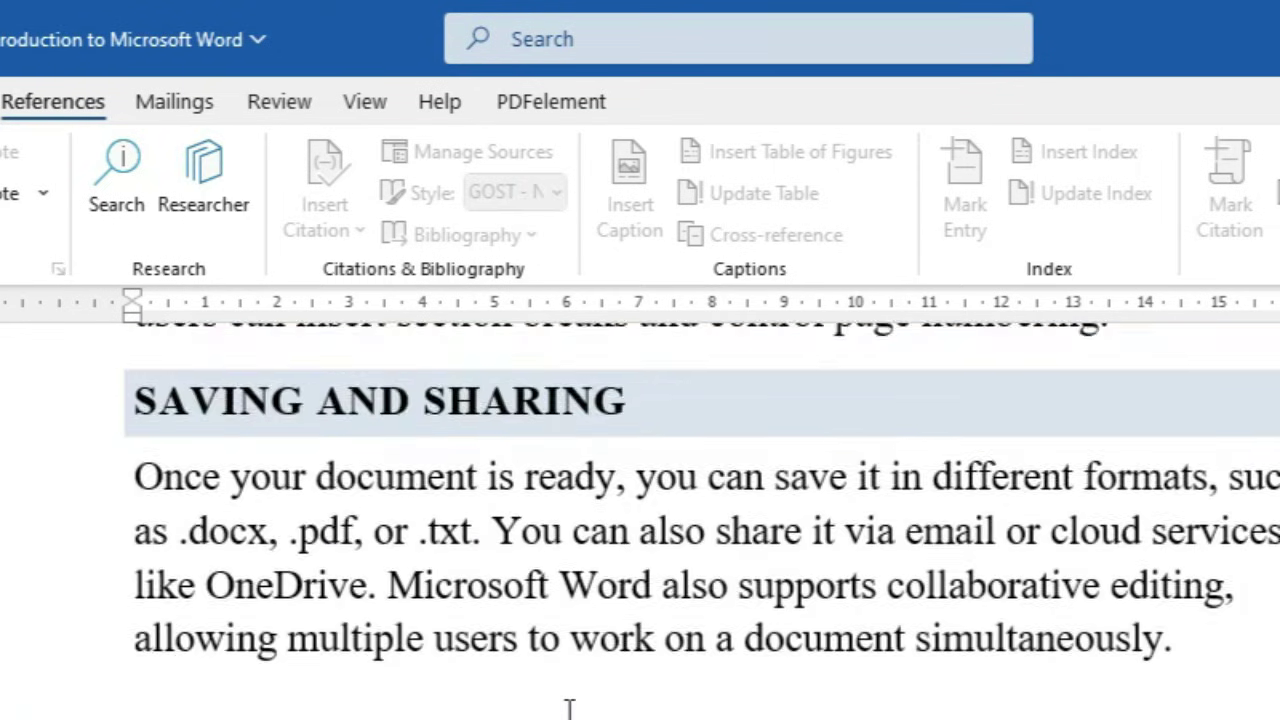
pyautogui.scroll(15, 569, 708)
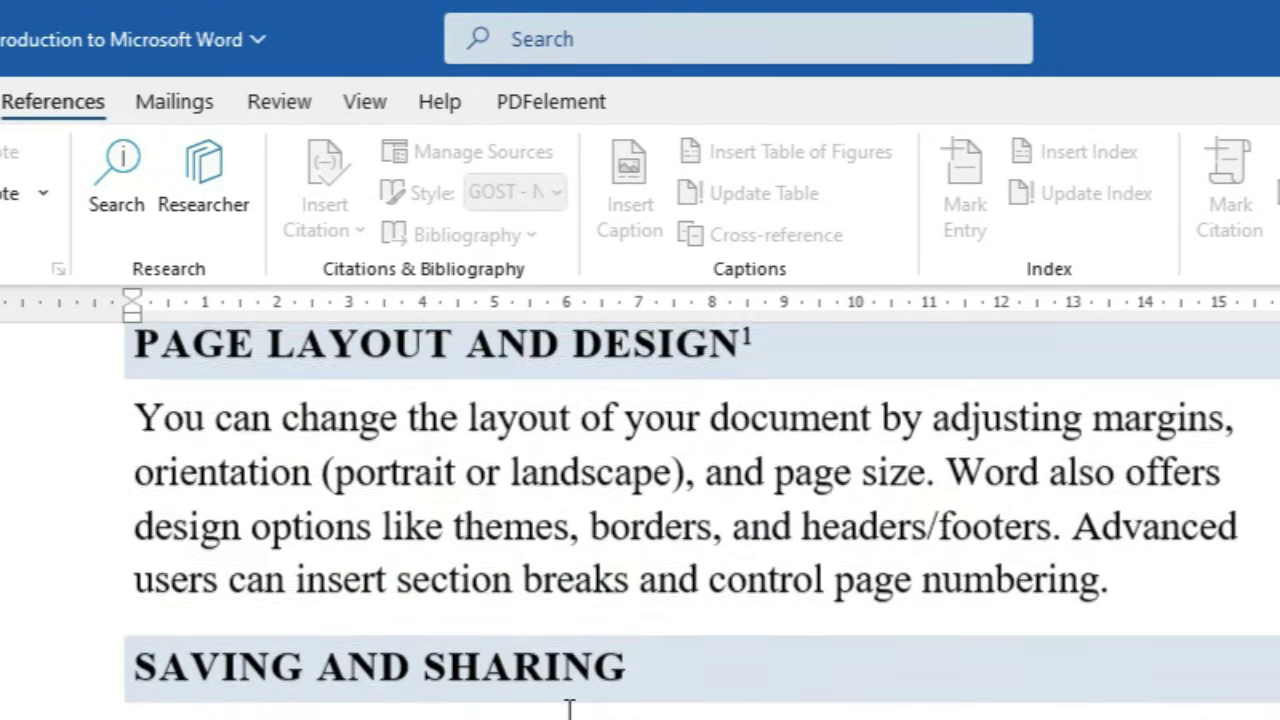
pyautogui.scroll(12, 567, 710)
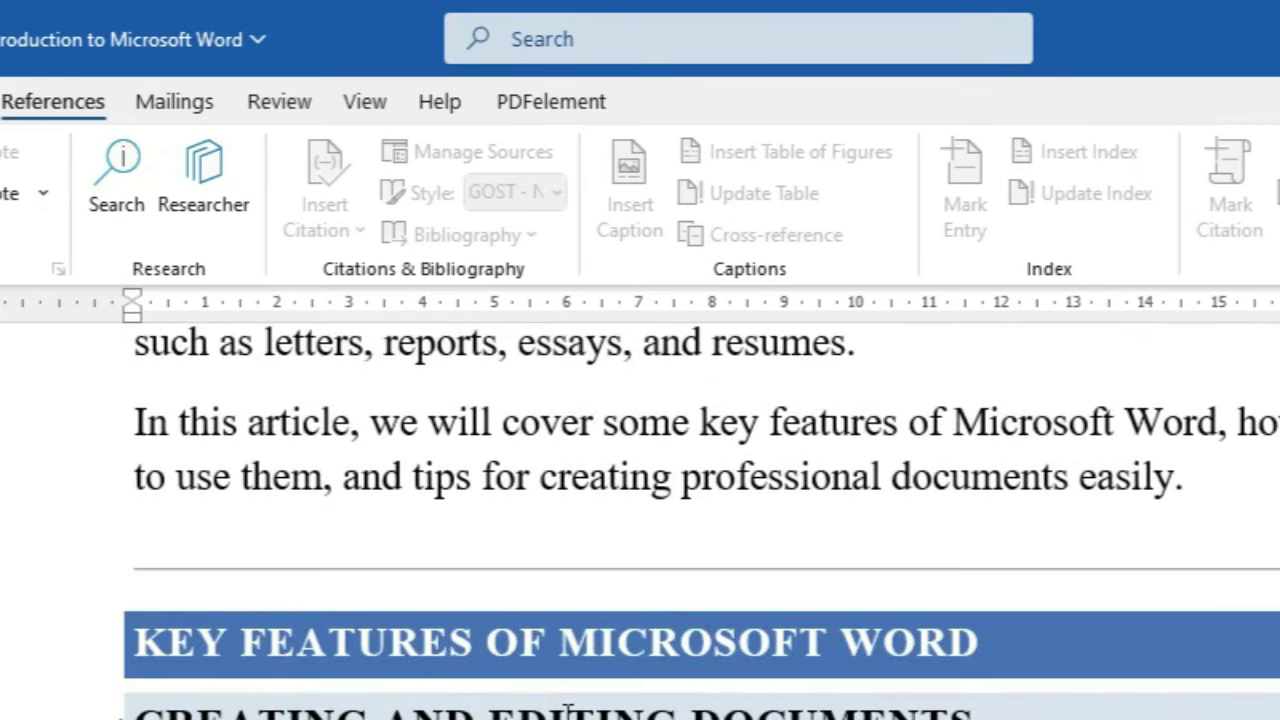
pyautogui.scroll(-4, 866, 632)
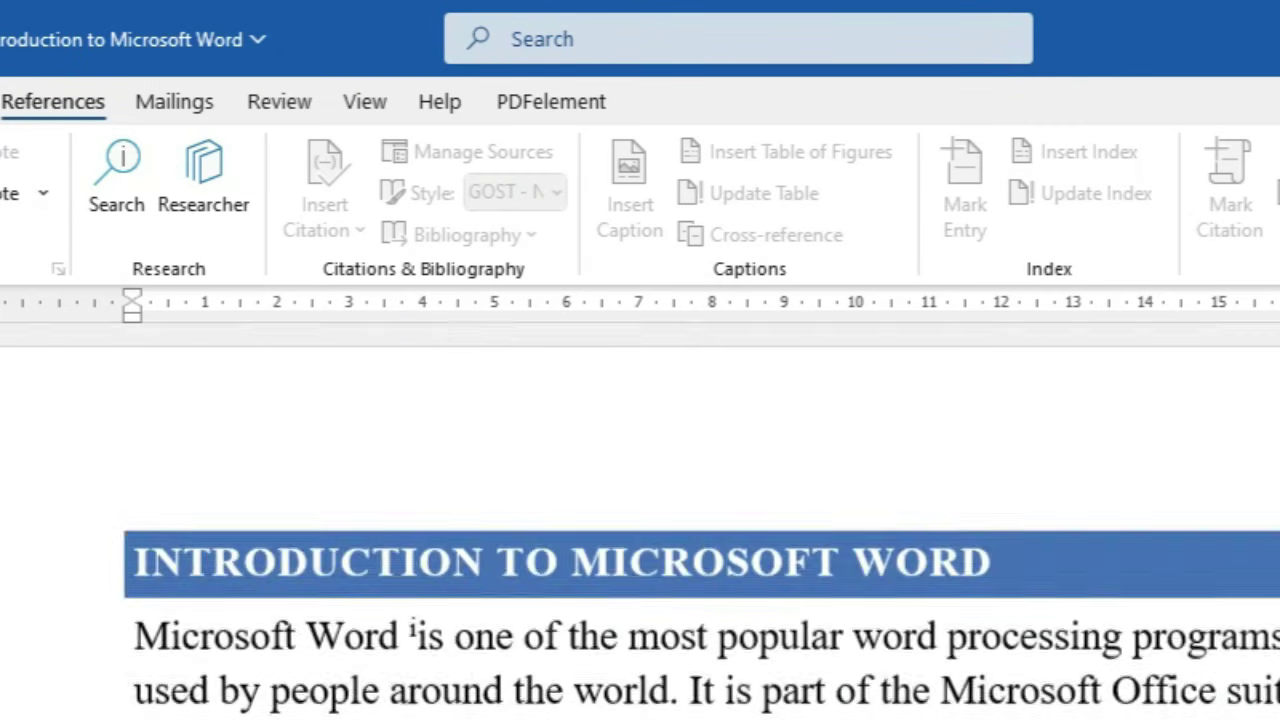
pyautogui.scroll(1, 866, 632)
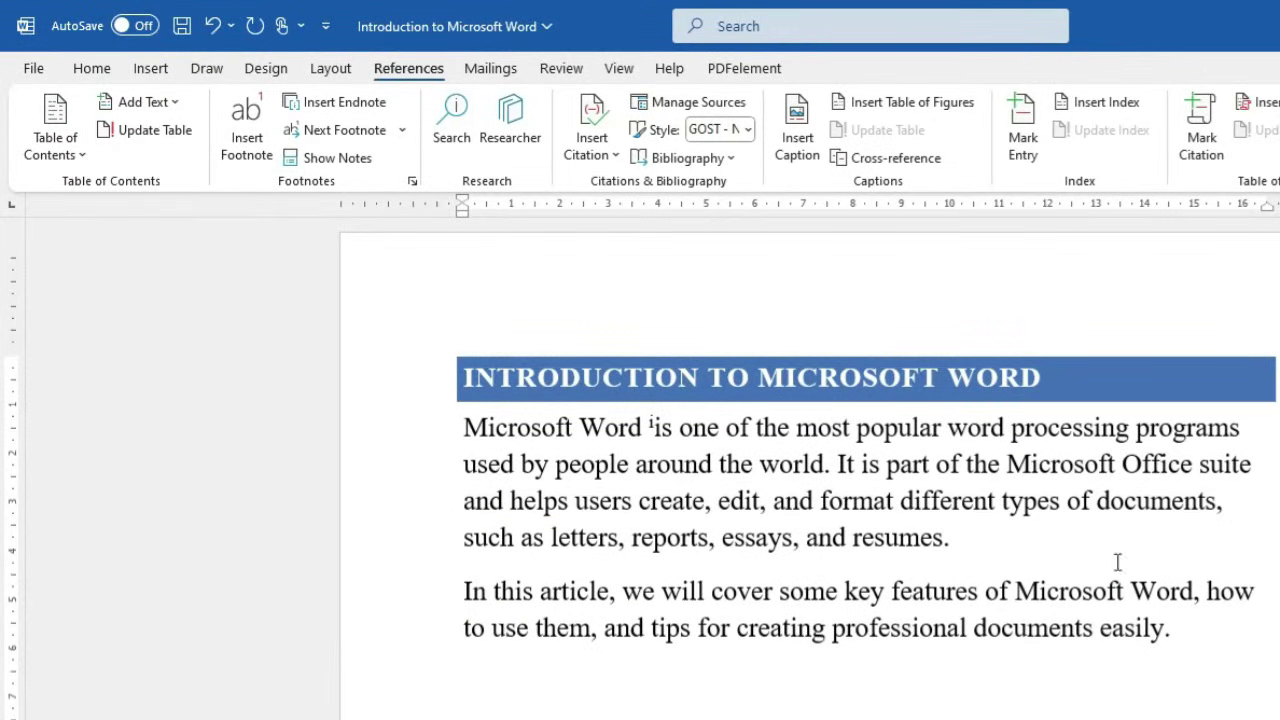
# Insert the "ms word" picture from this device on the empty line after the introduction's last paragraph
pyautogui.click(168, 76)
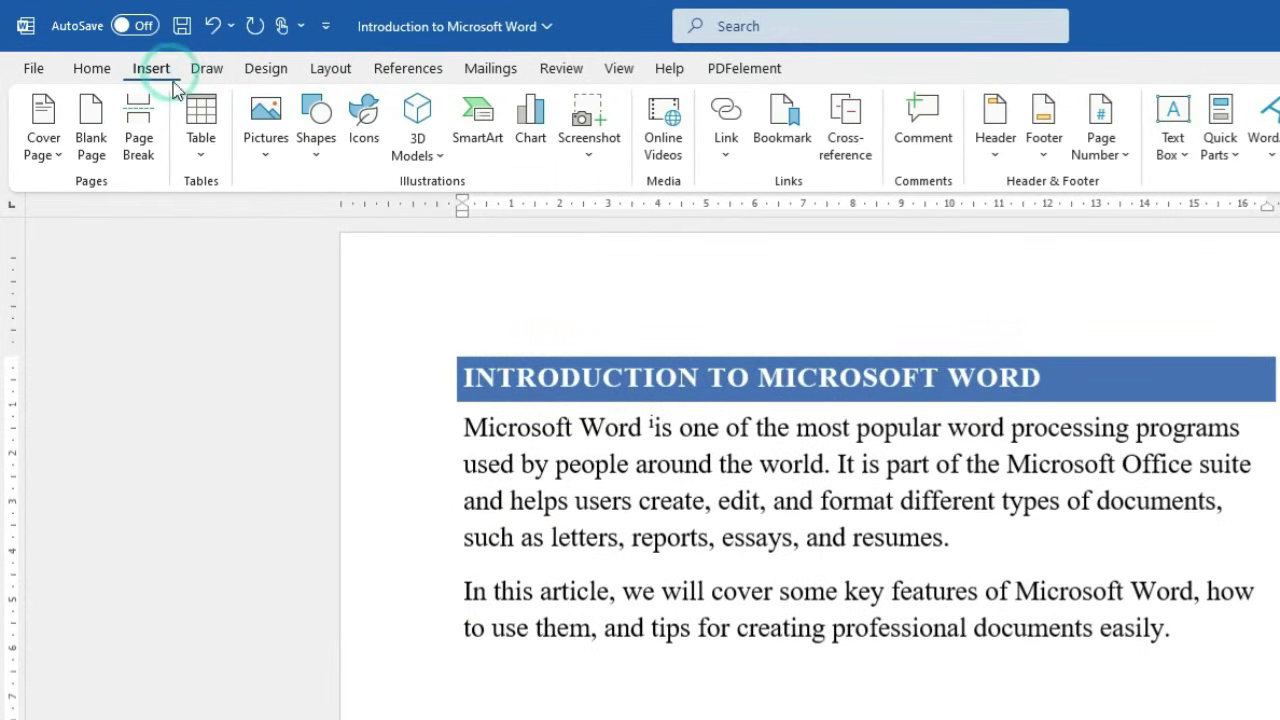
pyautogui.click(266, 120)
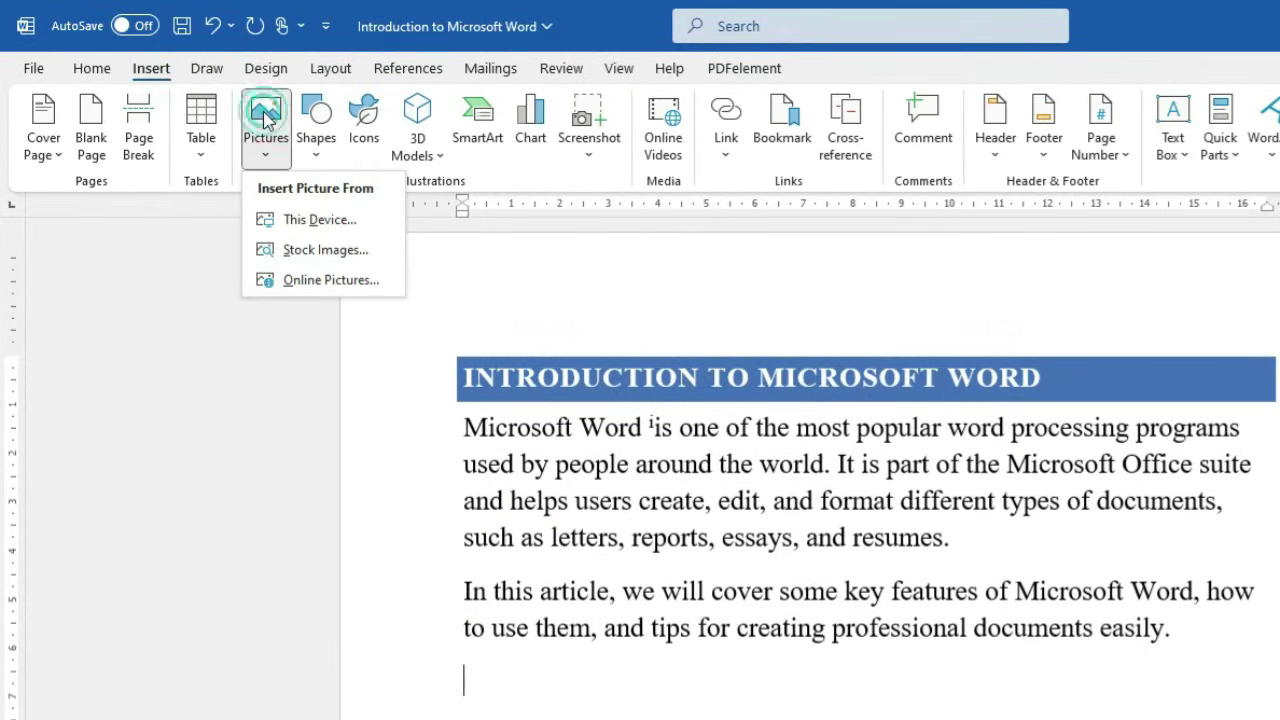
pyautogui.click(303, 221)
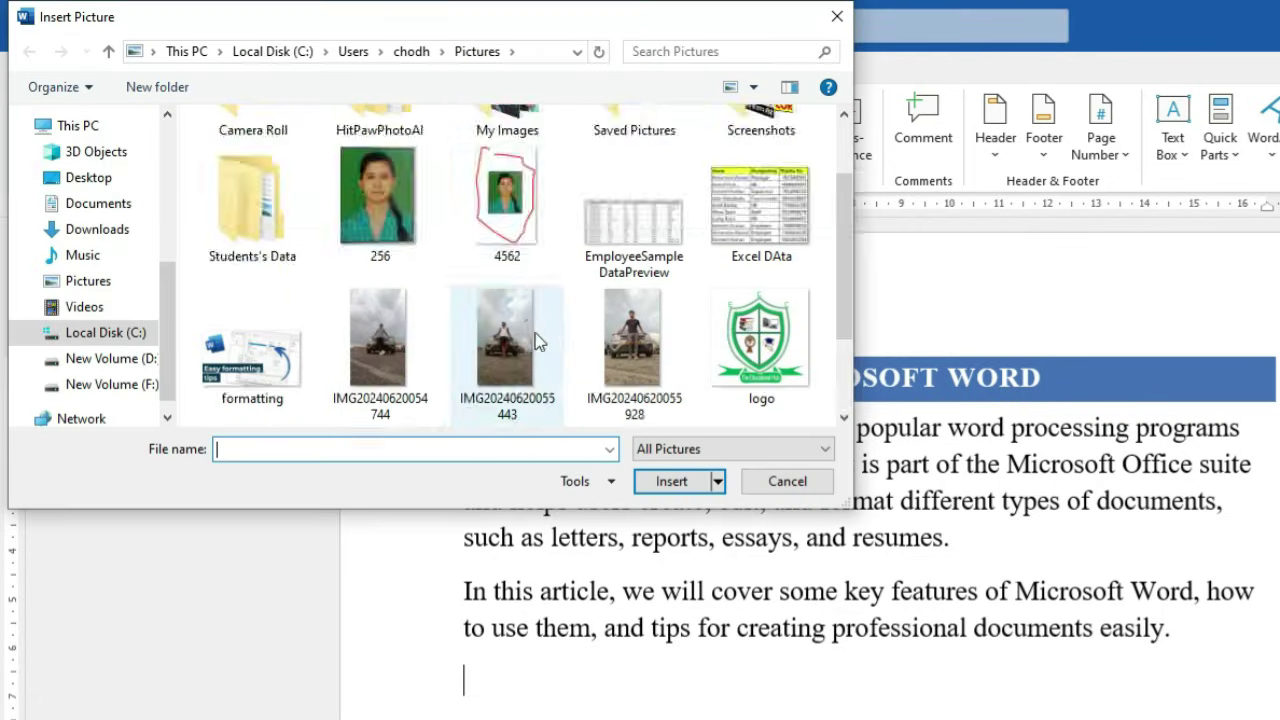
pyautogui.scroll(-2, 563, 333)
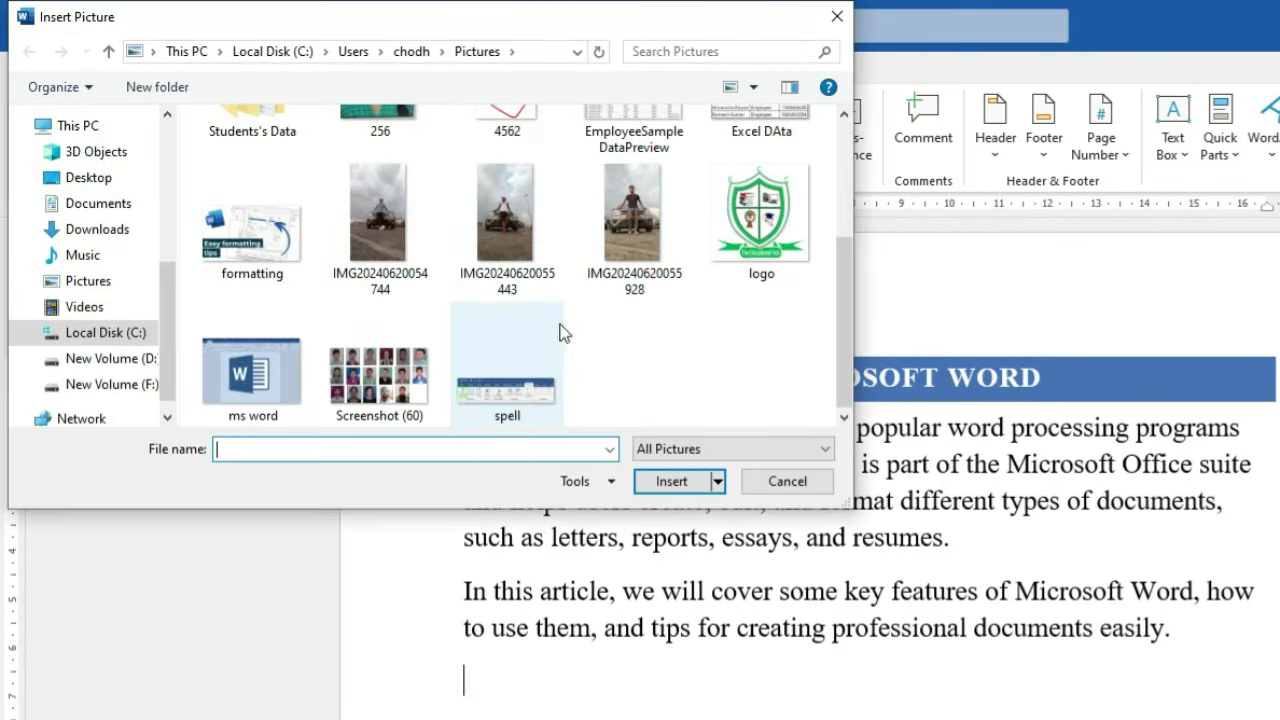
pyautogui.click(270, 395)
pyautogui.click(671, 481)
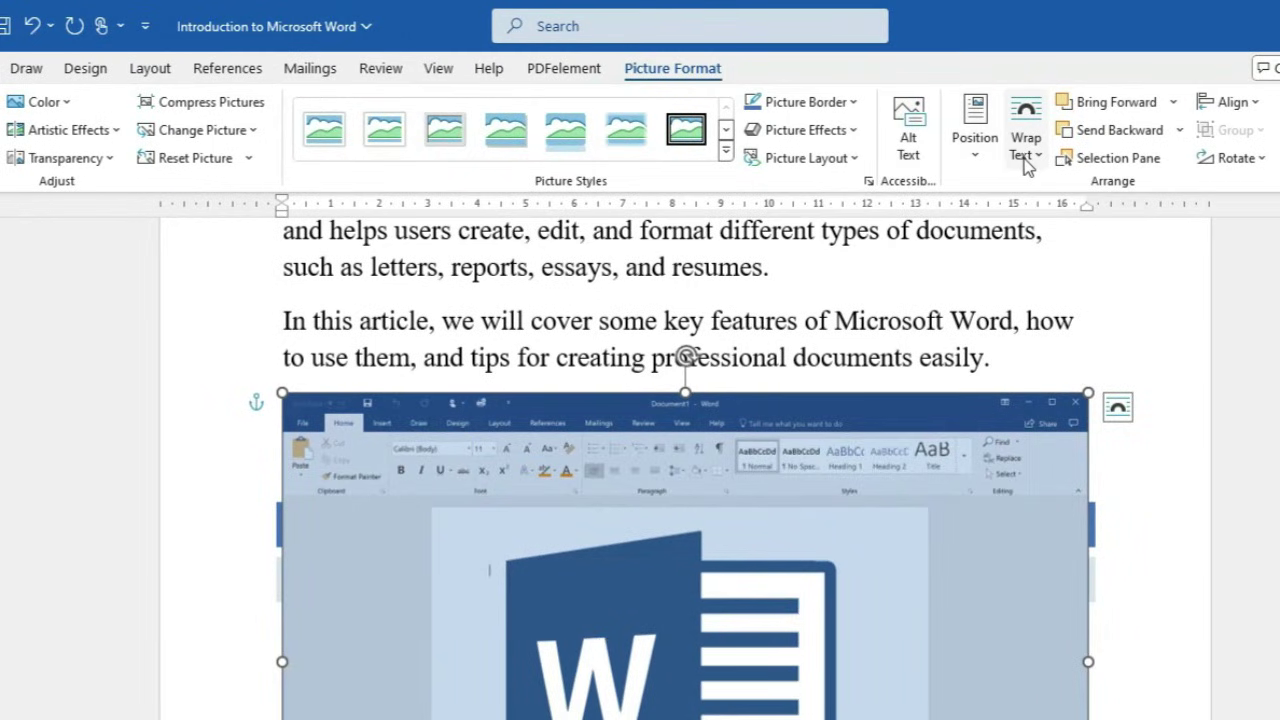
# Set the "ms word" picture in line with text and shrink it to about 7 cm wide
pyautogui.click(1188, 150)
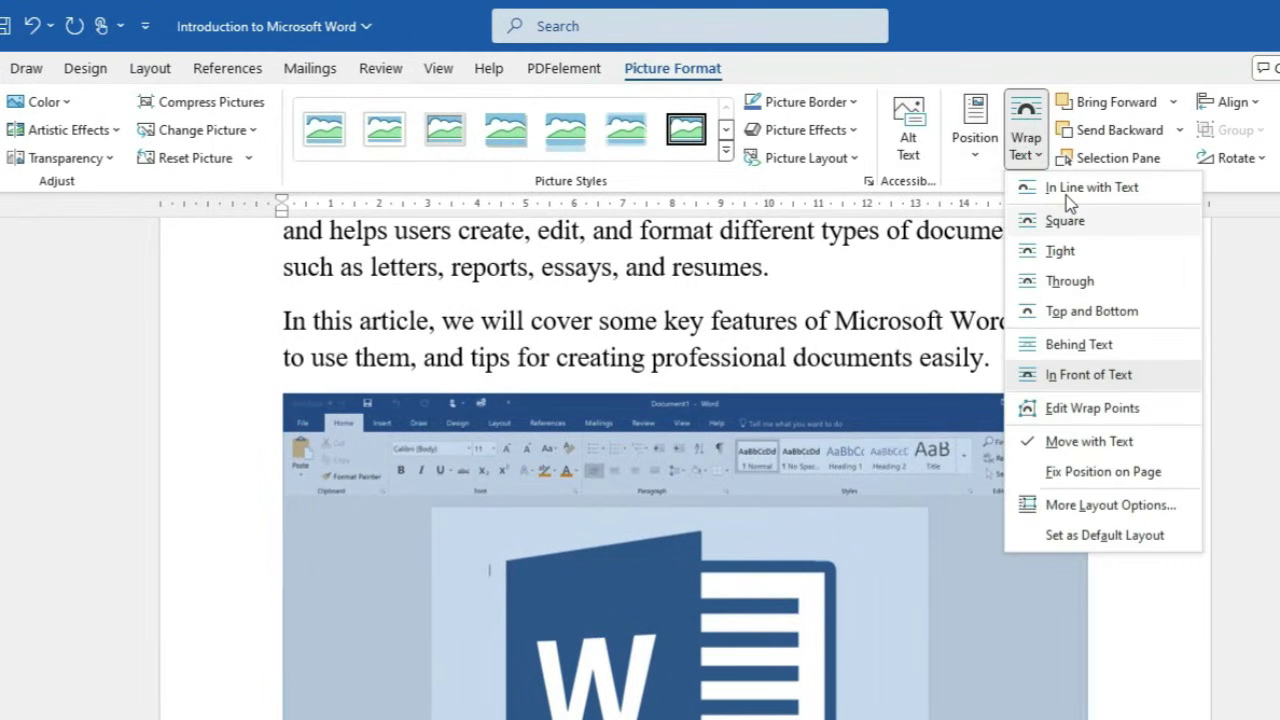
pyautogui.click(1068, 190)
pyautogui.scroll(-3, 1028, 371)
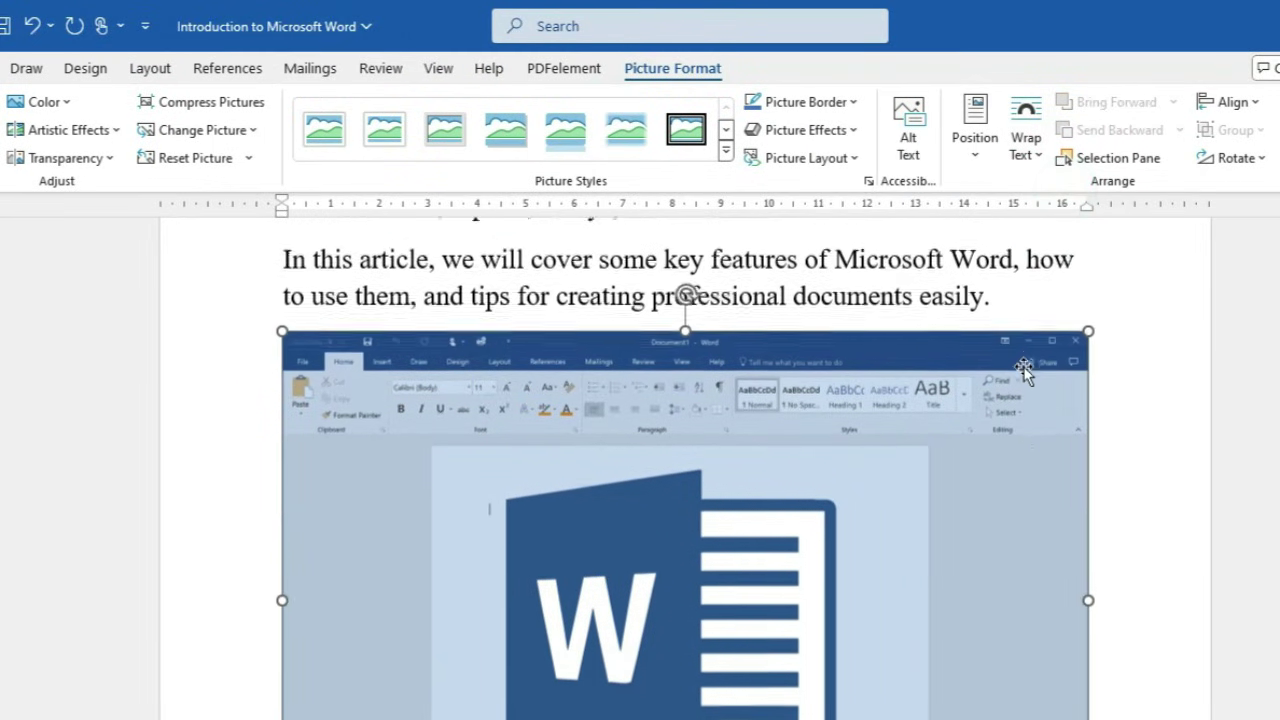
pyautogui.moveTo(1088, 622); pyautogui.dragTo(789, 375)
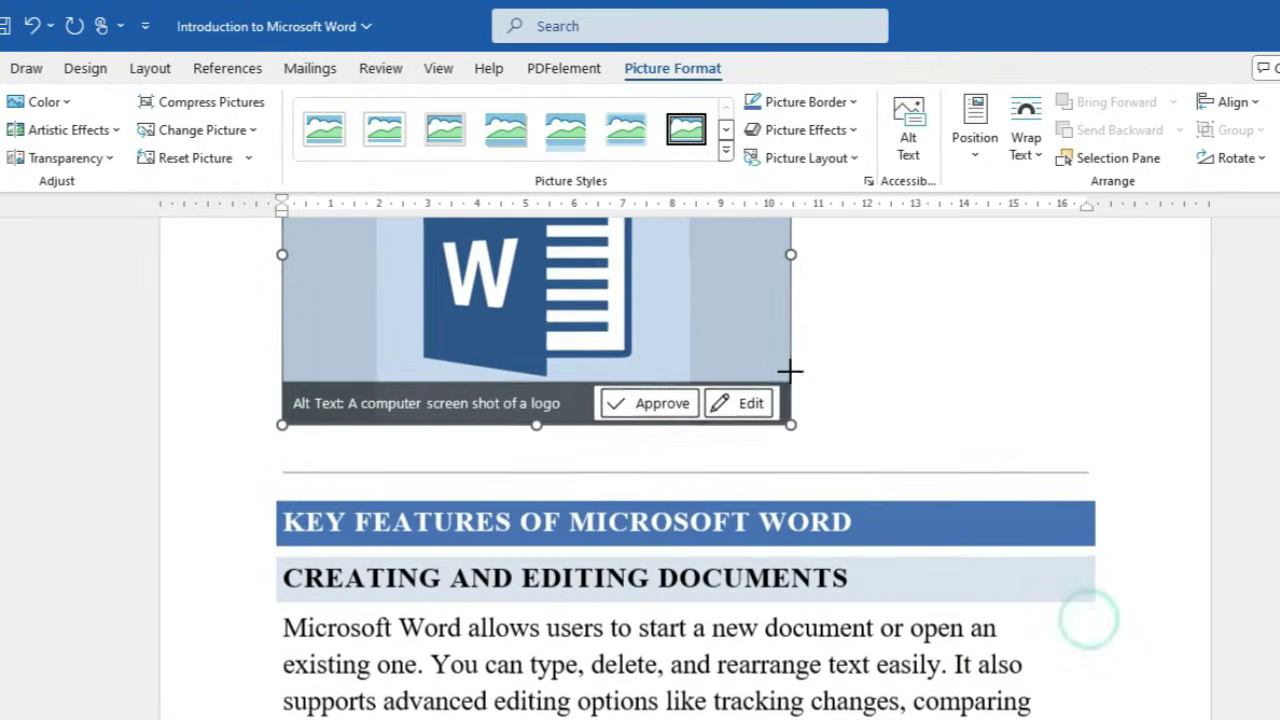
pyautogui.scroll(3, 852, 393)
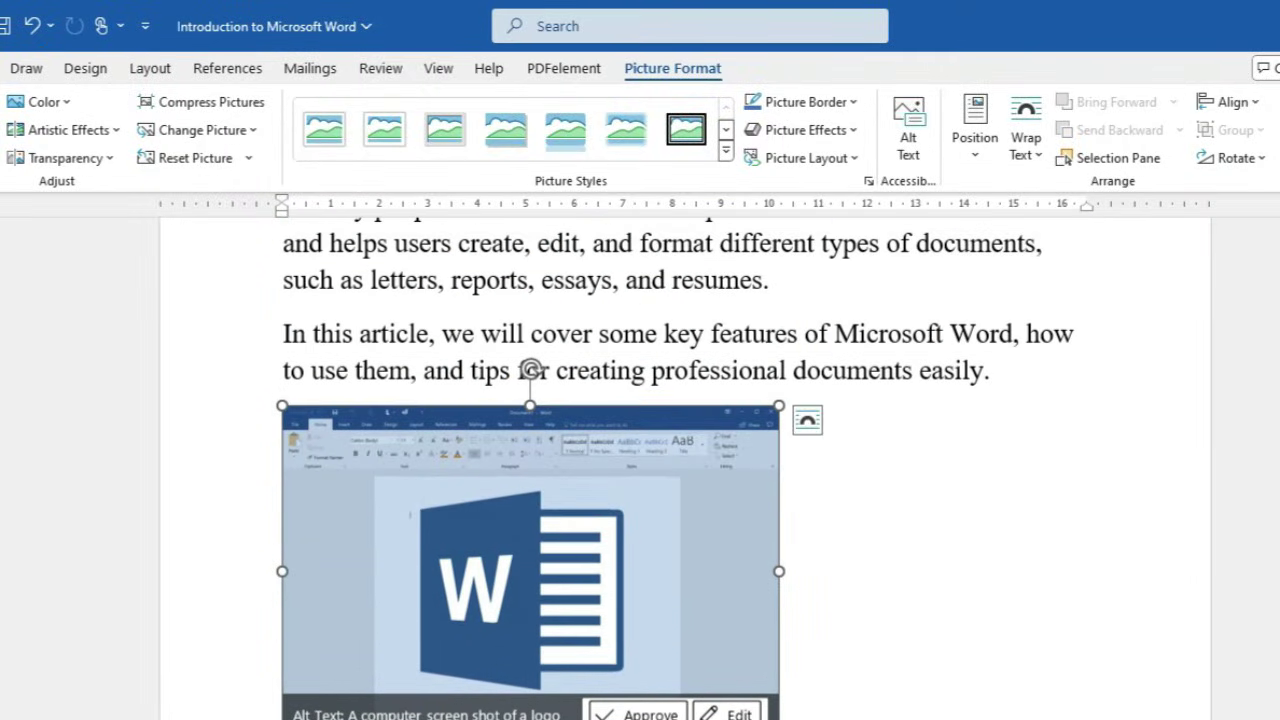
pyautogui.moveTo(781, 709); pyautogui.dragTo(634, 607)
pyautogui.click(763, 565)
# Insert the "formatting" picture from this device below the Formatting Text paragraph and set it in line with text
pyautogui.scroll(-3, 766, 563)
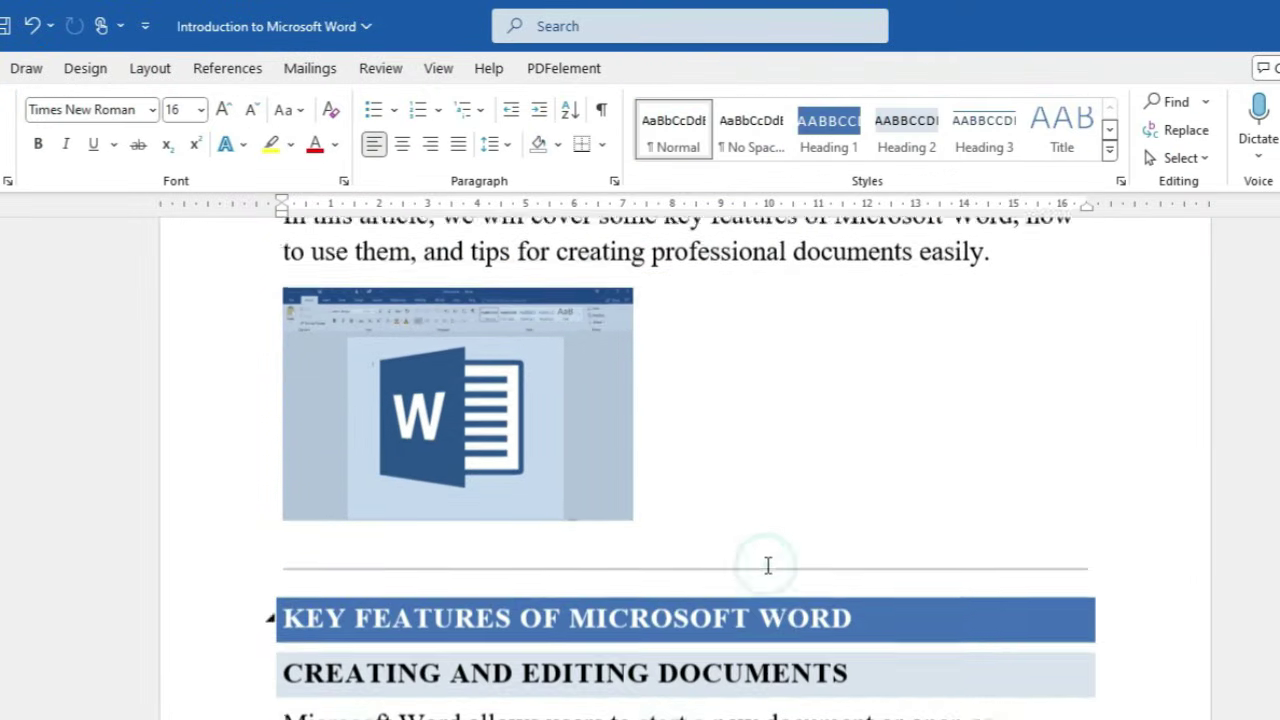
pyautogui.scroll(-2, 768, 565)
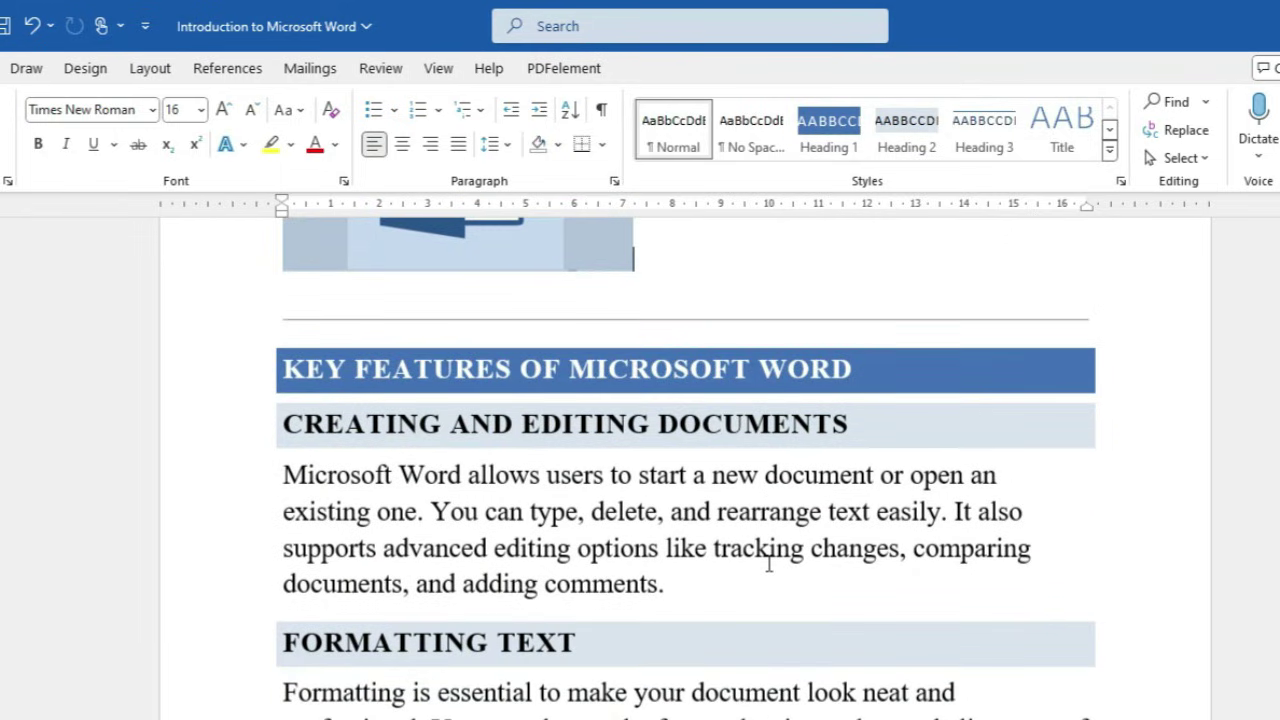
pyautogui.scroll(-1, 768, 565)
pyautogui.scroll(-8, 767, 563)
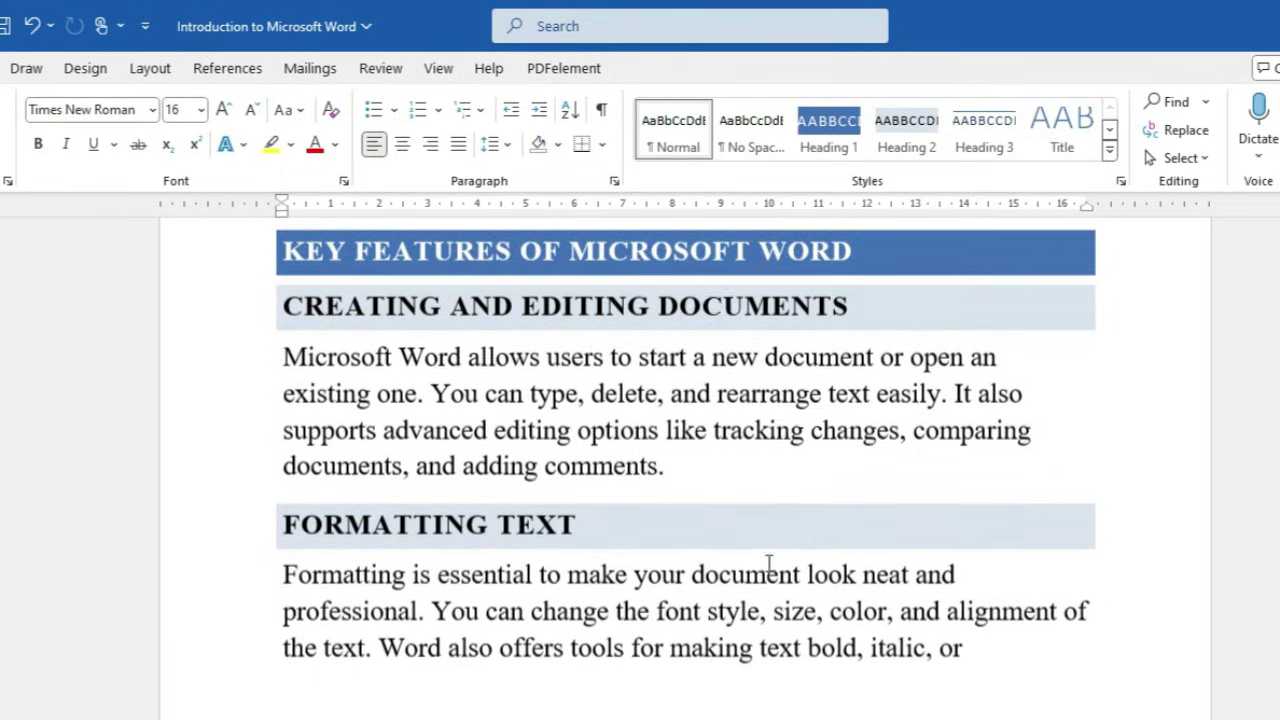
pyautogui.click(328, 609)
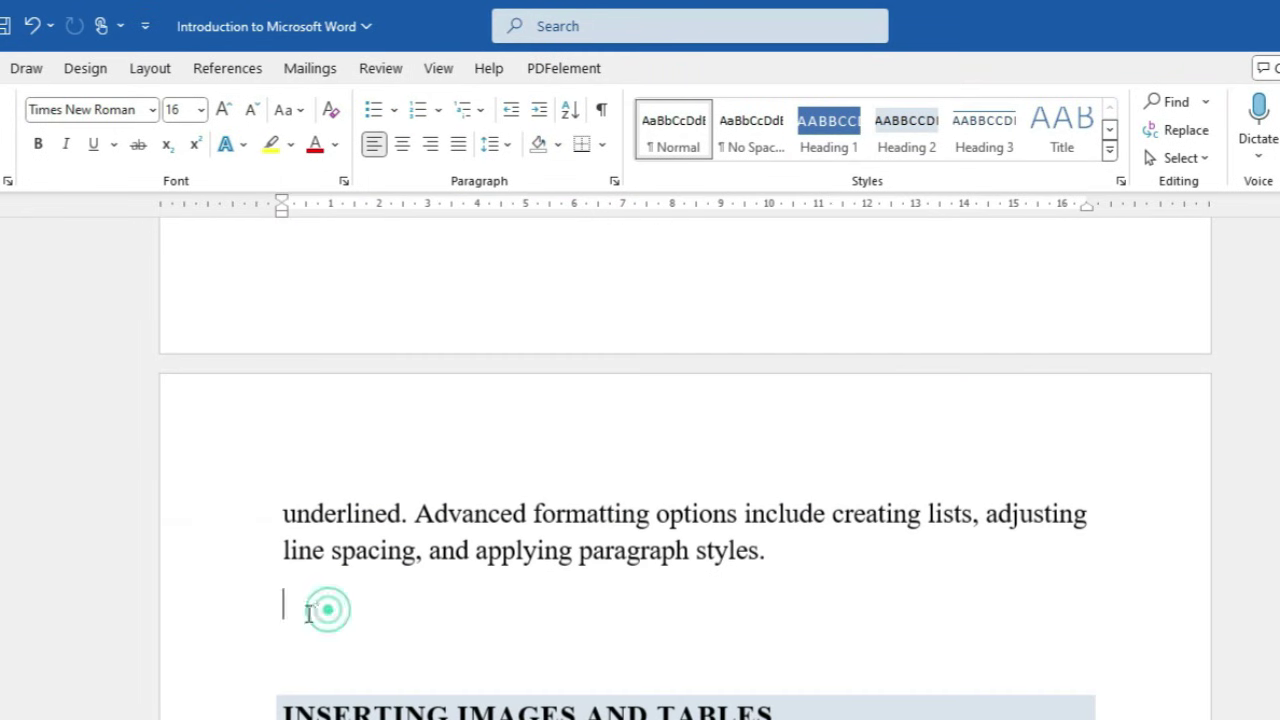
pyautogui.click(0, 68)
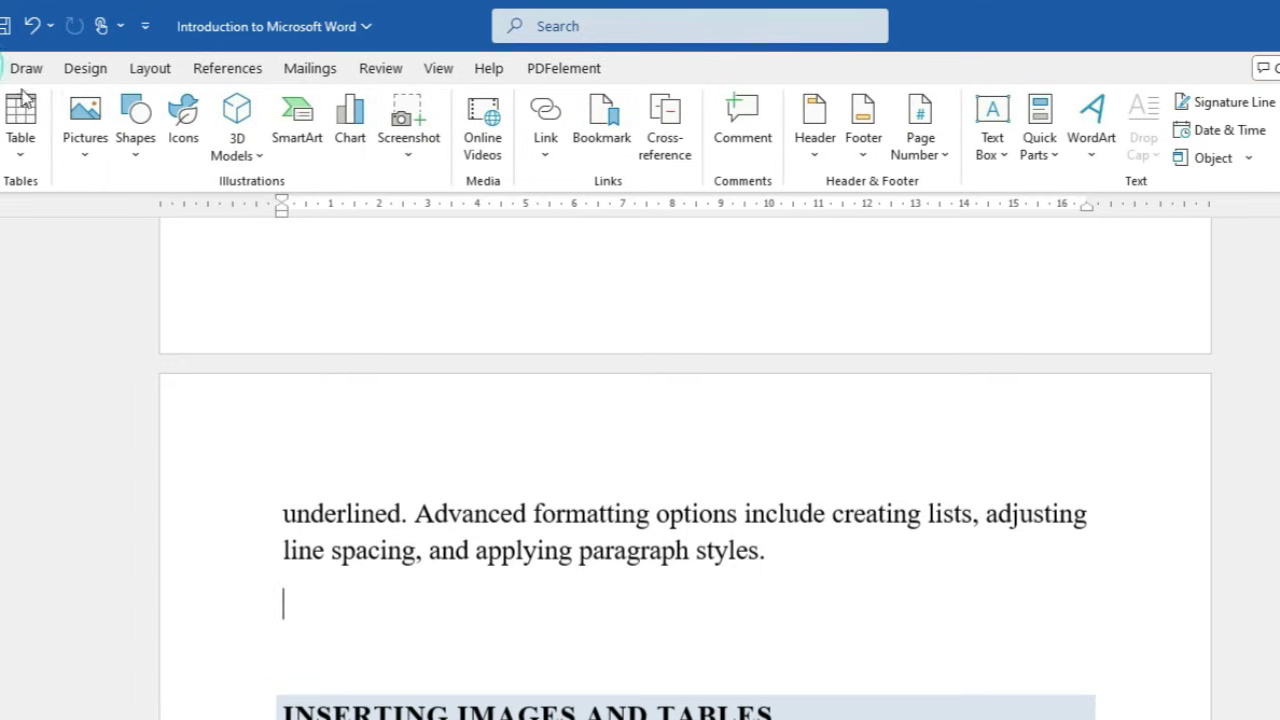
pyautogui.click(86, 120)
pyautogui.click(114, 215)
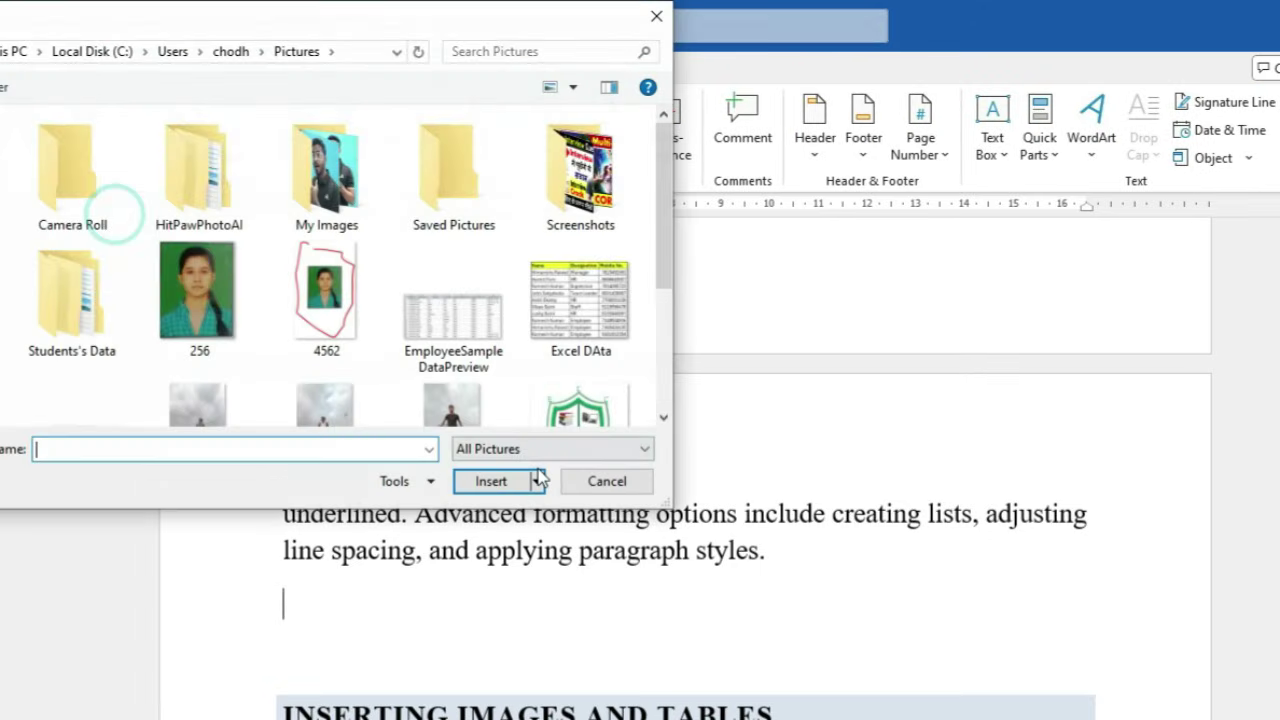
pyautogui.scroll(-3, 250, 330)
pyautogui.click(70, 235)
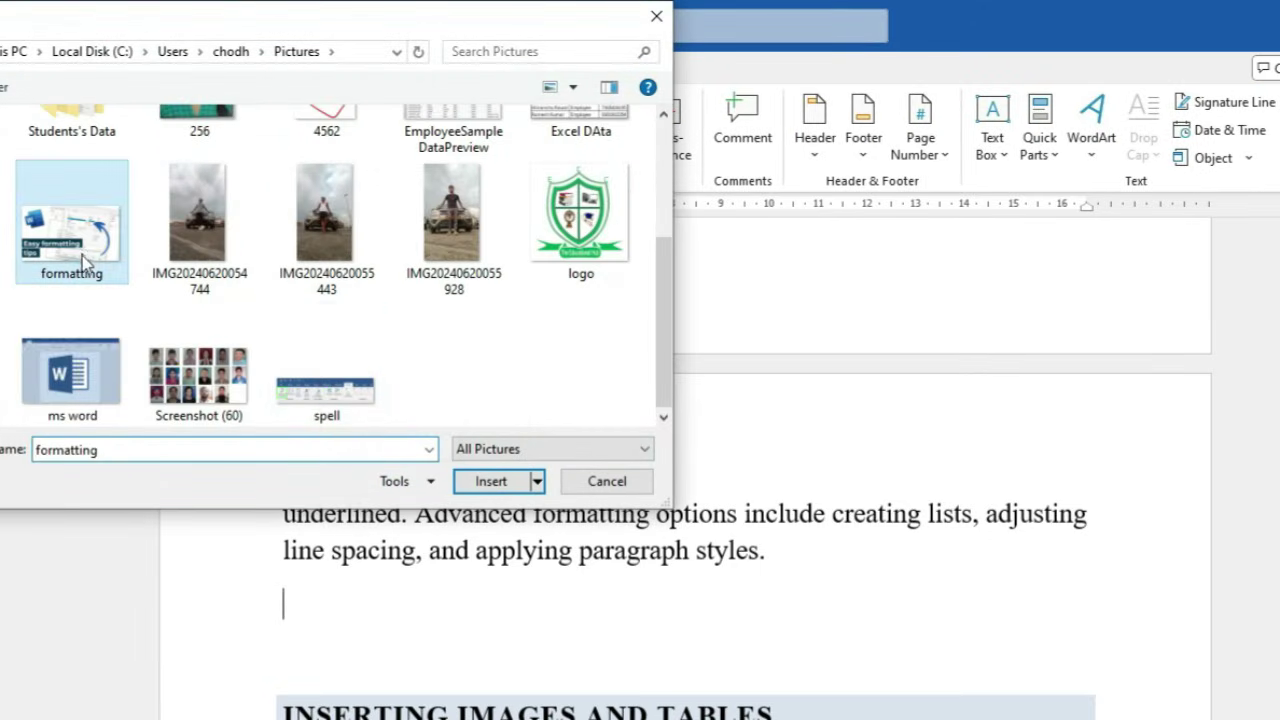
pyautogui.click(505, 487)
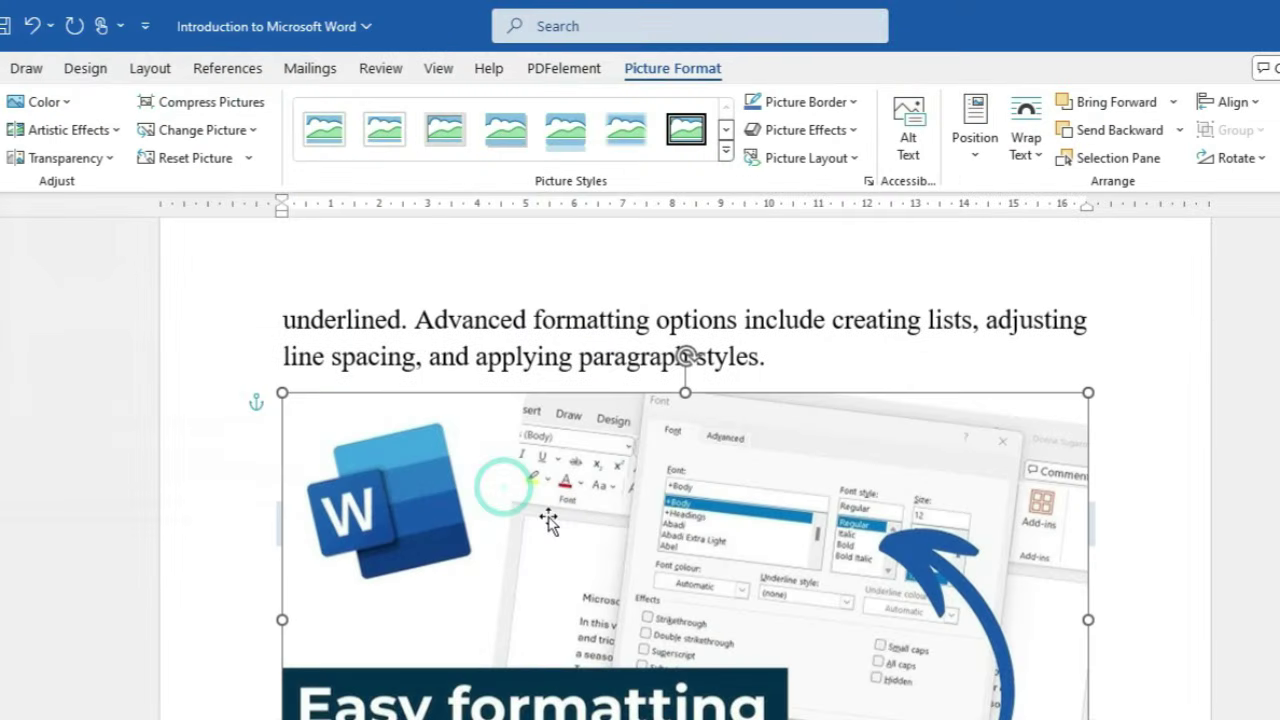
pyautogui.click(1024, 150)
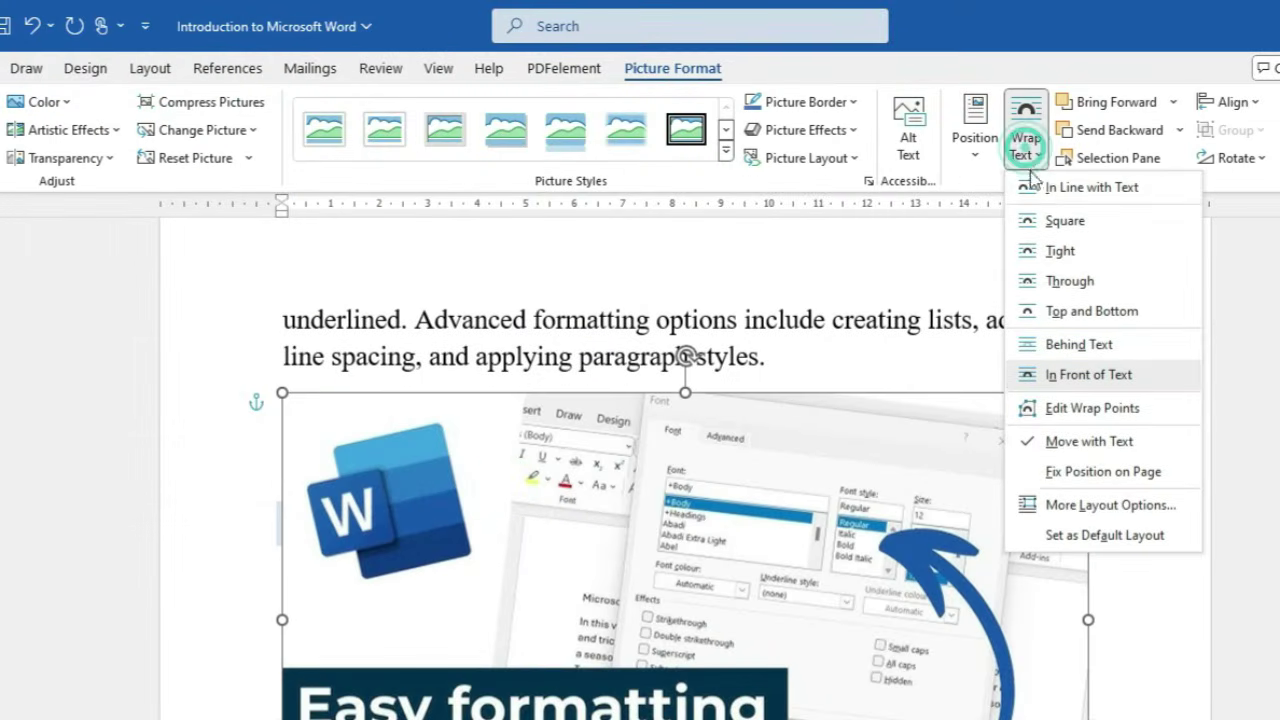
pyautogui.click(1046, 190)
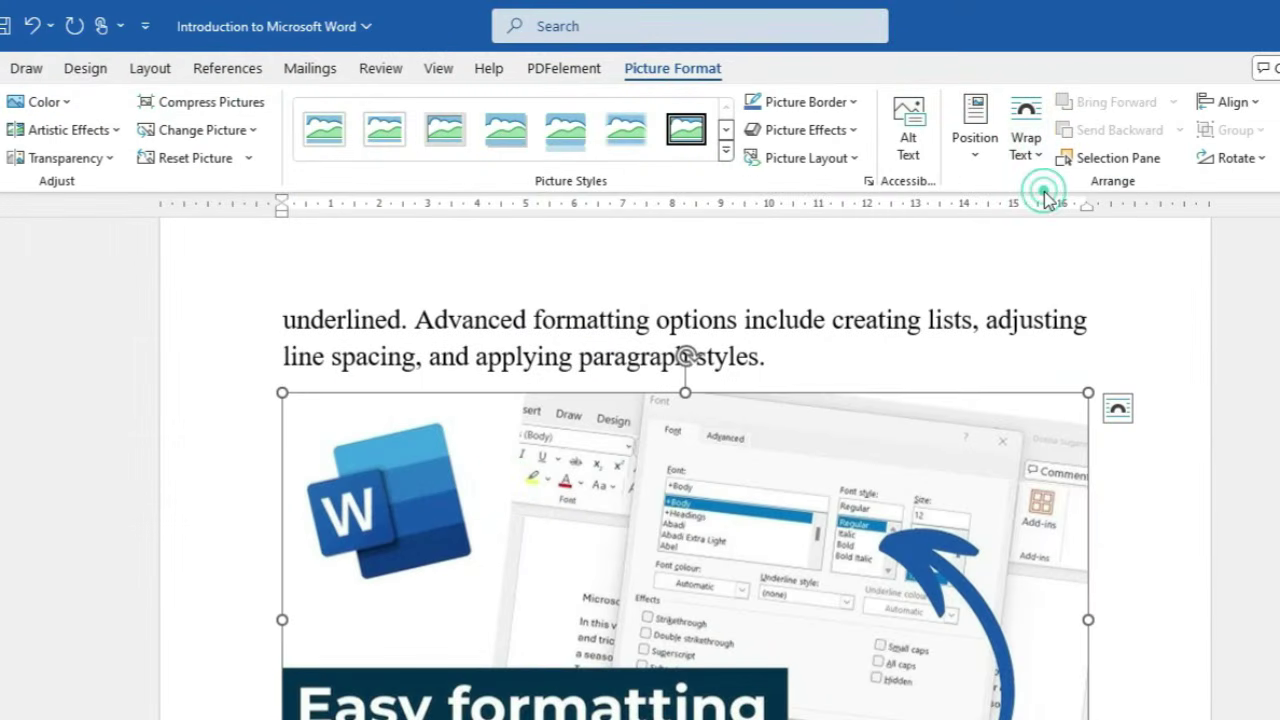
# Make the in-line layout the default for pictures and shrink the "formatting" picture to about 9 cm wide
pyautogui.click(1022, 140)
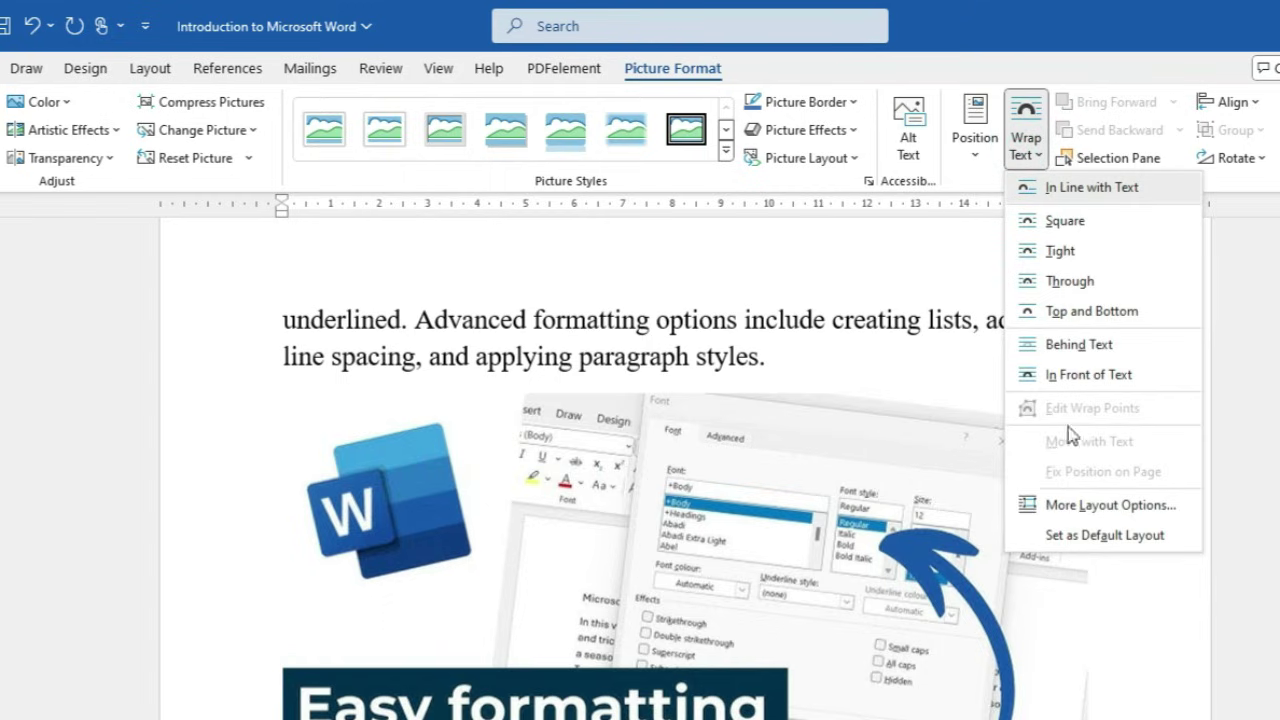
pyautogui.click(1067, 537)
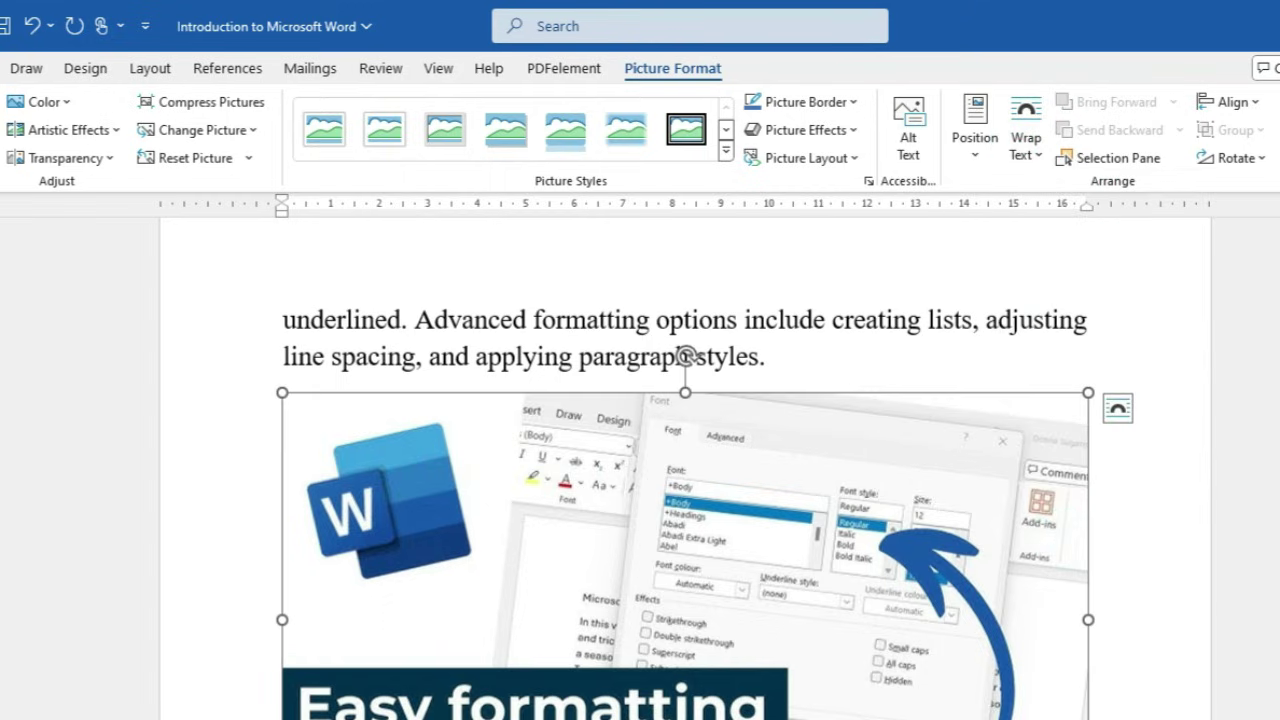
pyautogui.moveTo(1088, 719); pyautogui.dragTo(729, 644)
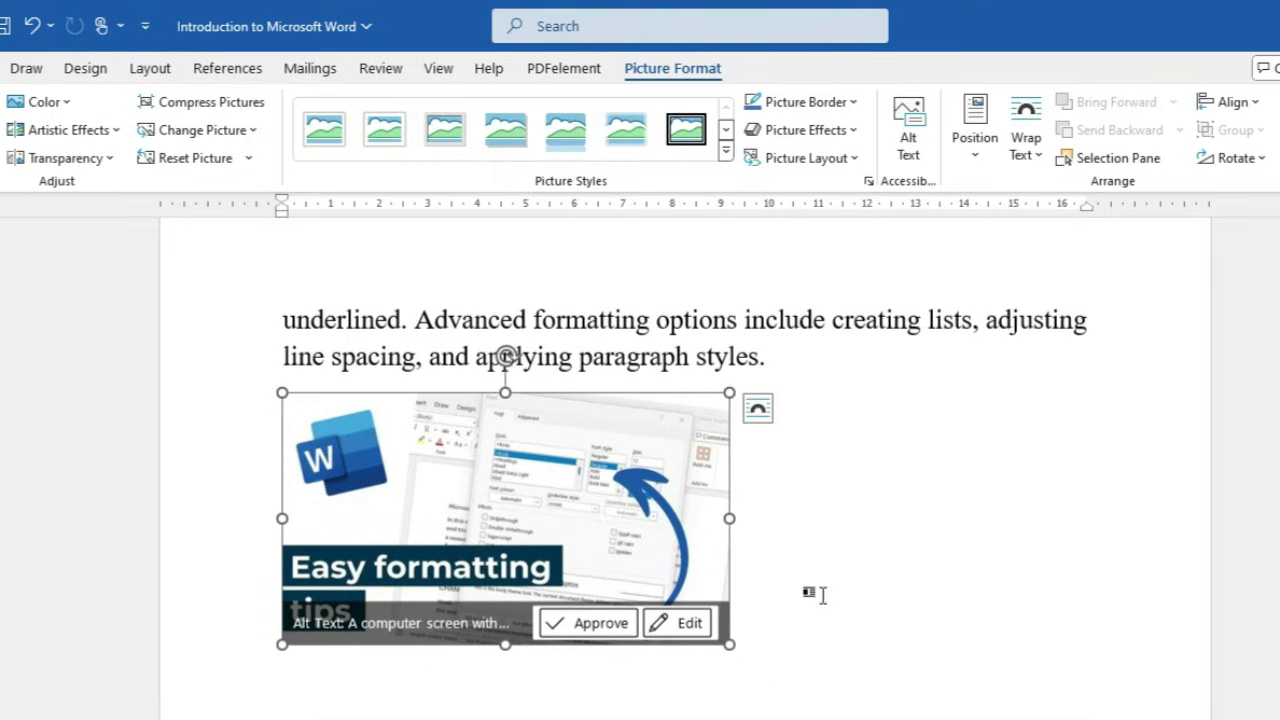
# Caption the introduction's "ms word" picture using a new label "Ms Word", positioned below the selected item
pyautogui.scroll(1, 822, 595)
pyautogui.scroll(3, 700, 595)
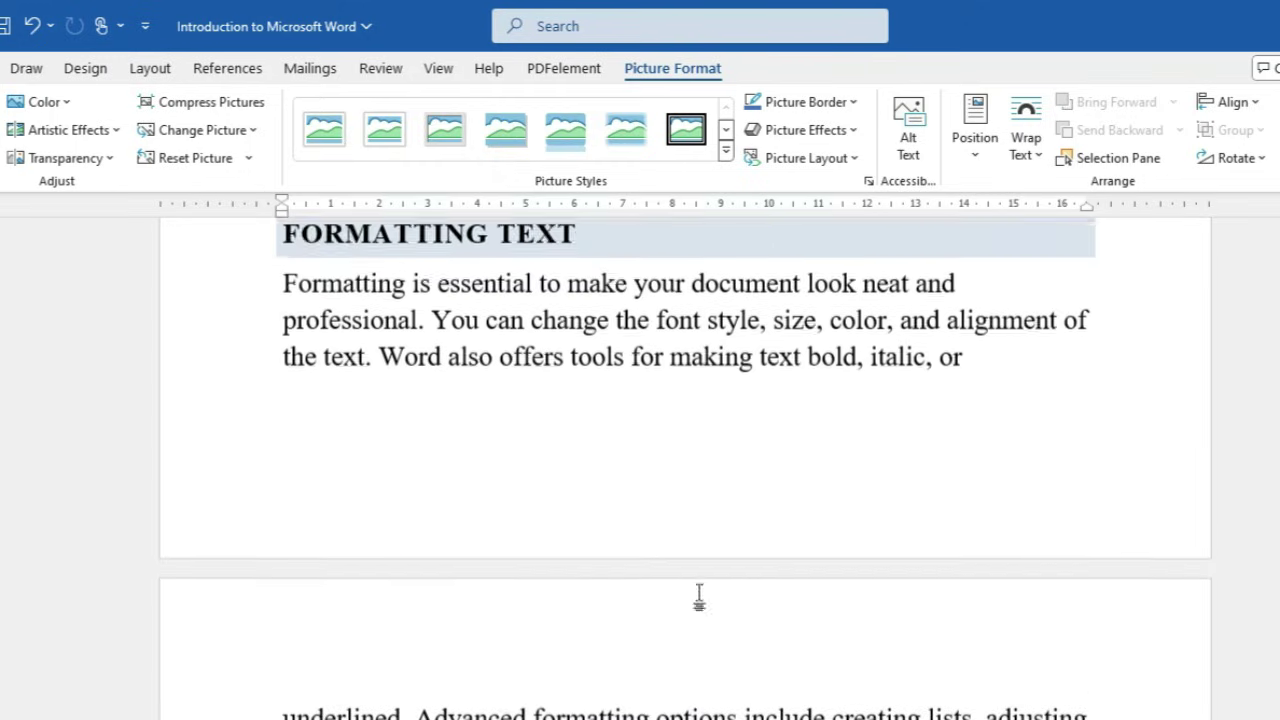
pyautogui.scroll(10, 700, 593)
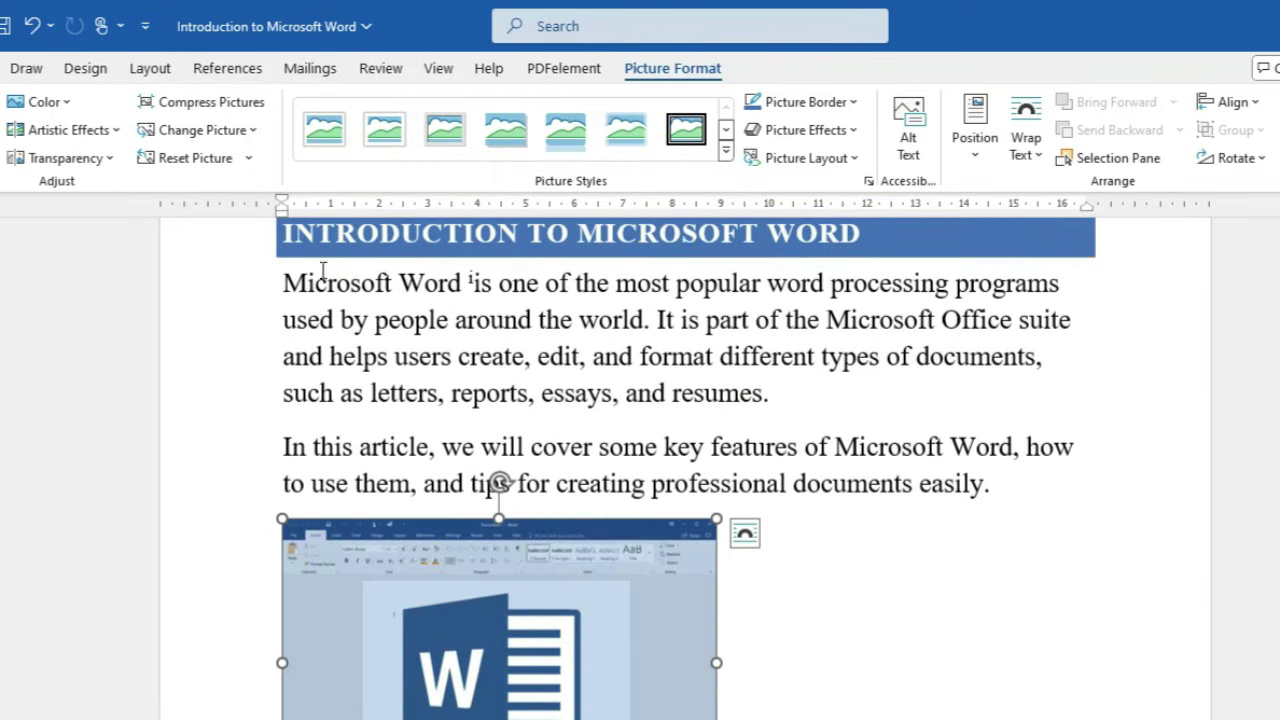
pyautogui.click(228, 68)
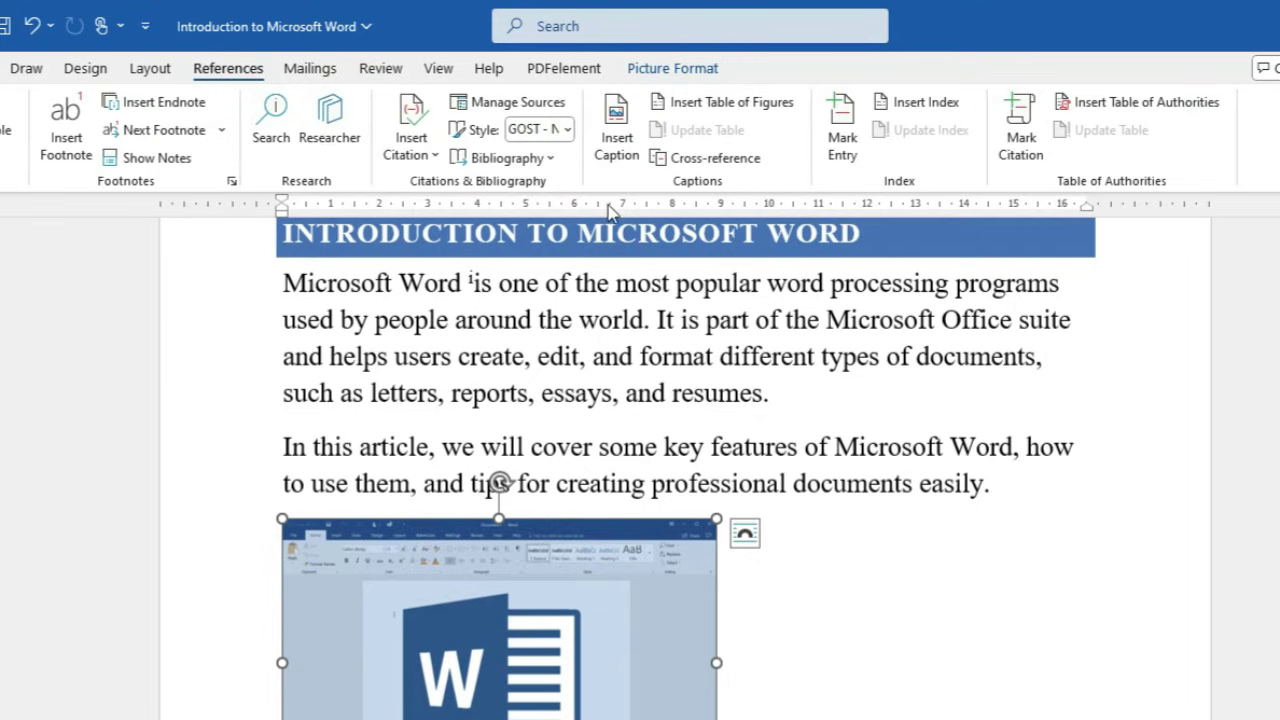
pyautogui.click(624, 150)
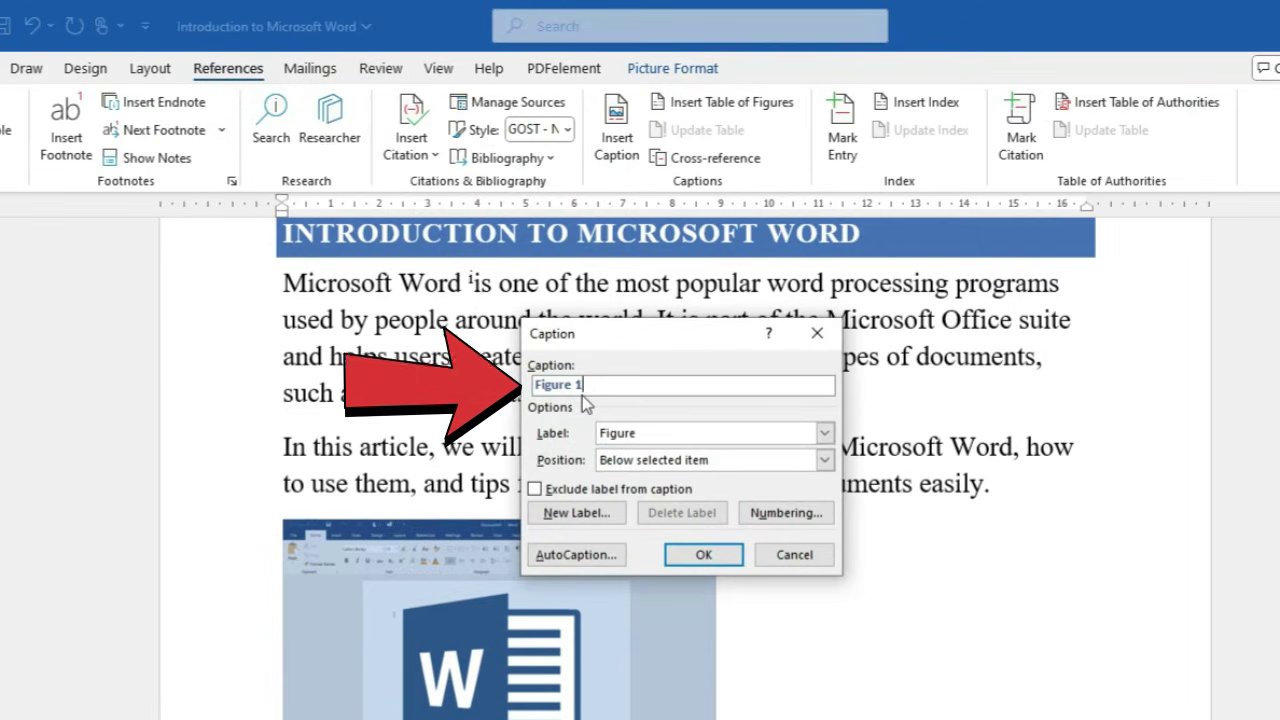
pyautogui.click(824, 432)
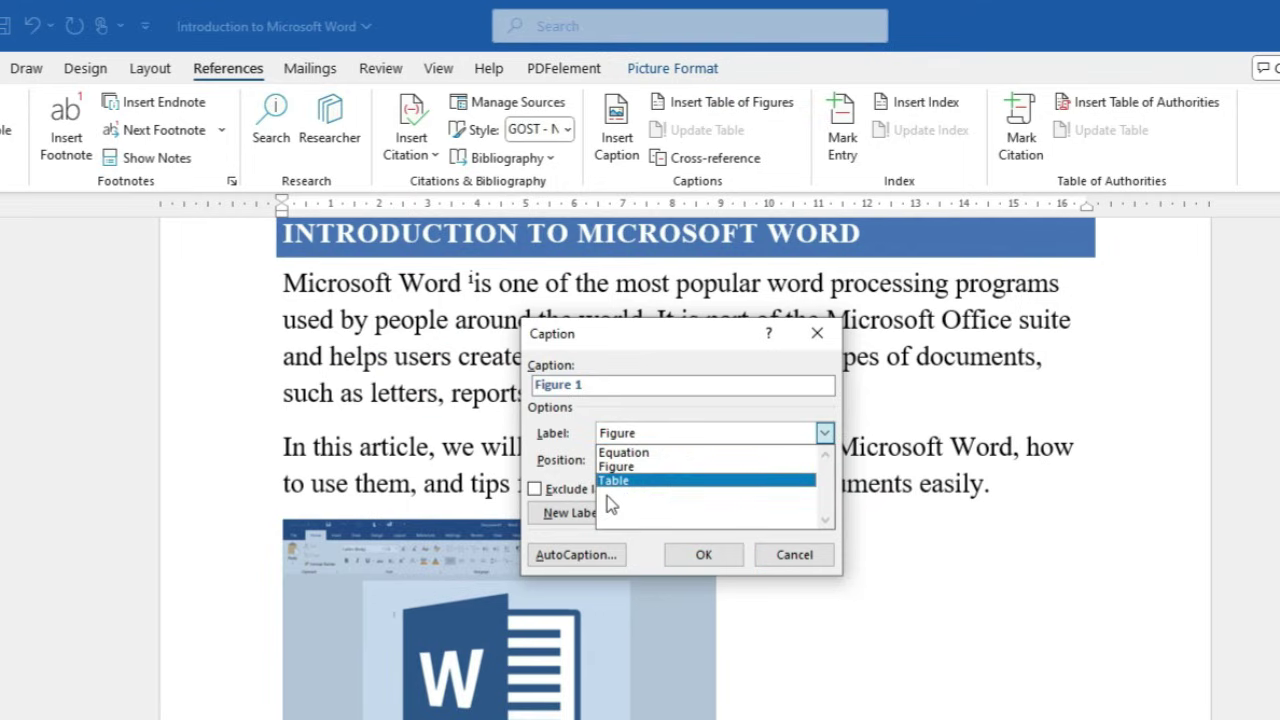
pyautogui.click(560, 466)
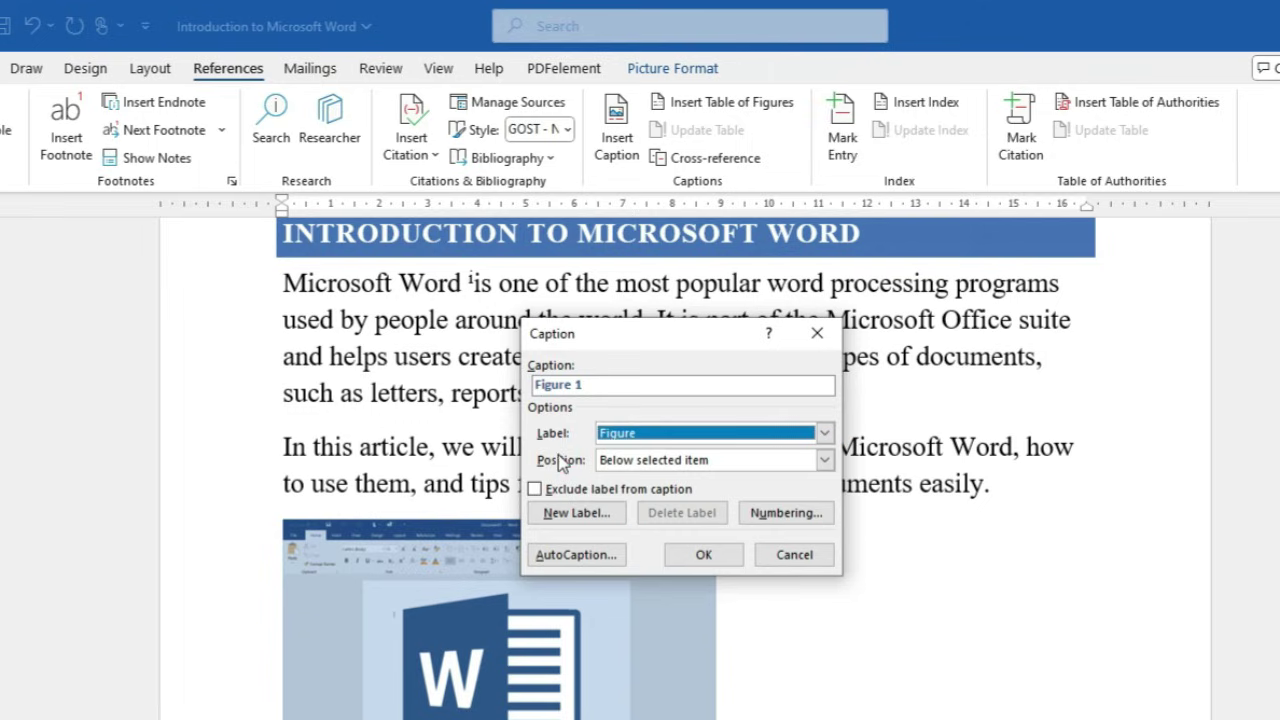
pyautogui.click(594, 520)
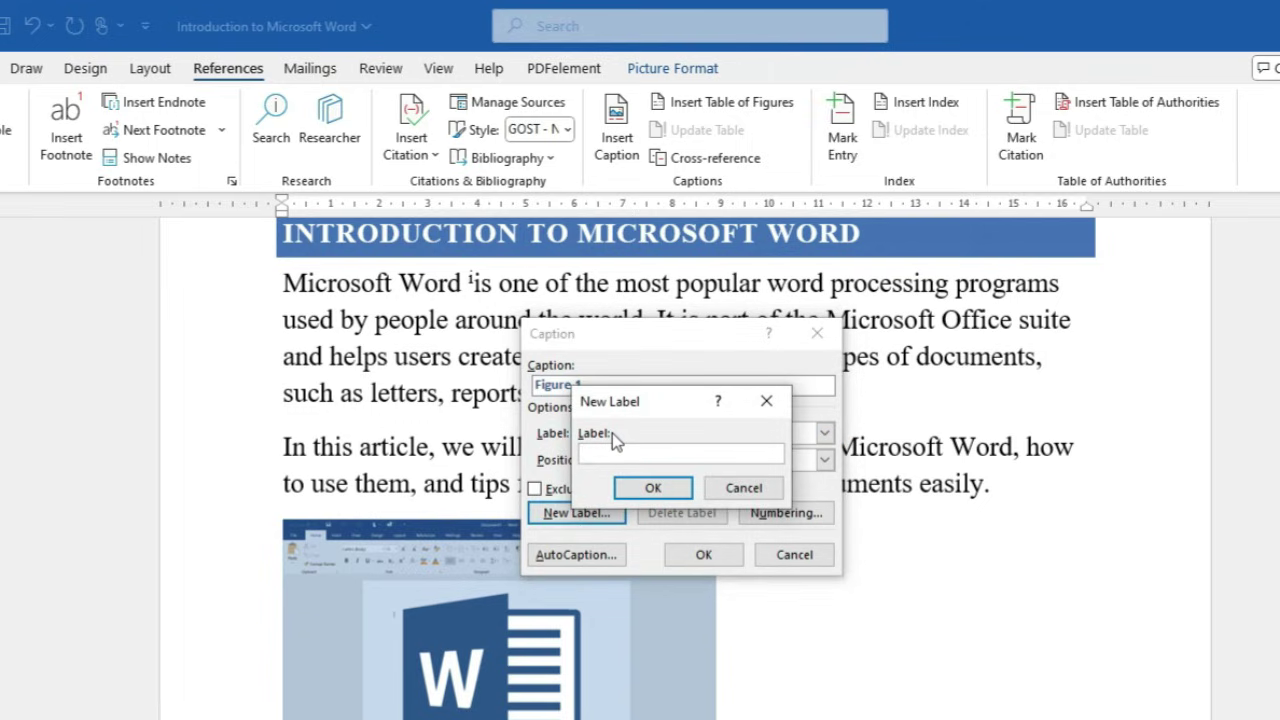
pyautogui.write('Ms Word')
pyautogui.click(652, 487)
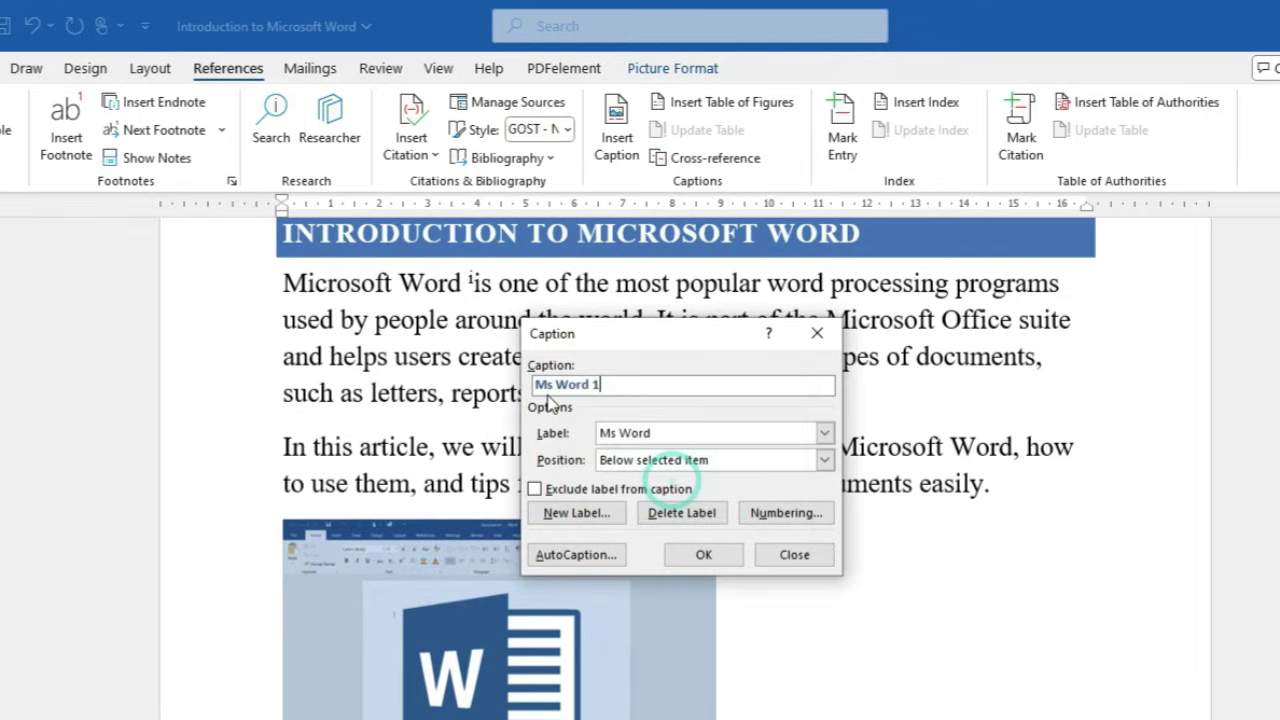
pyautogui.click(706, 557)
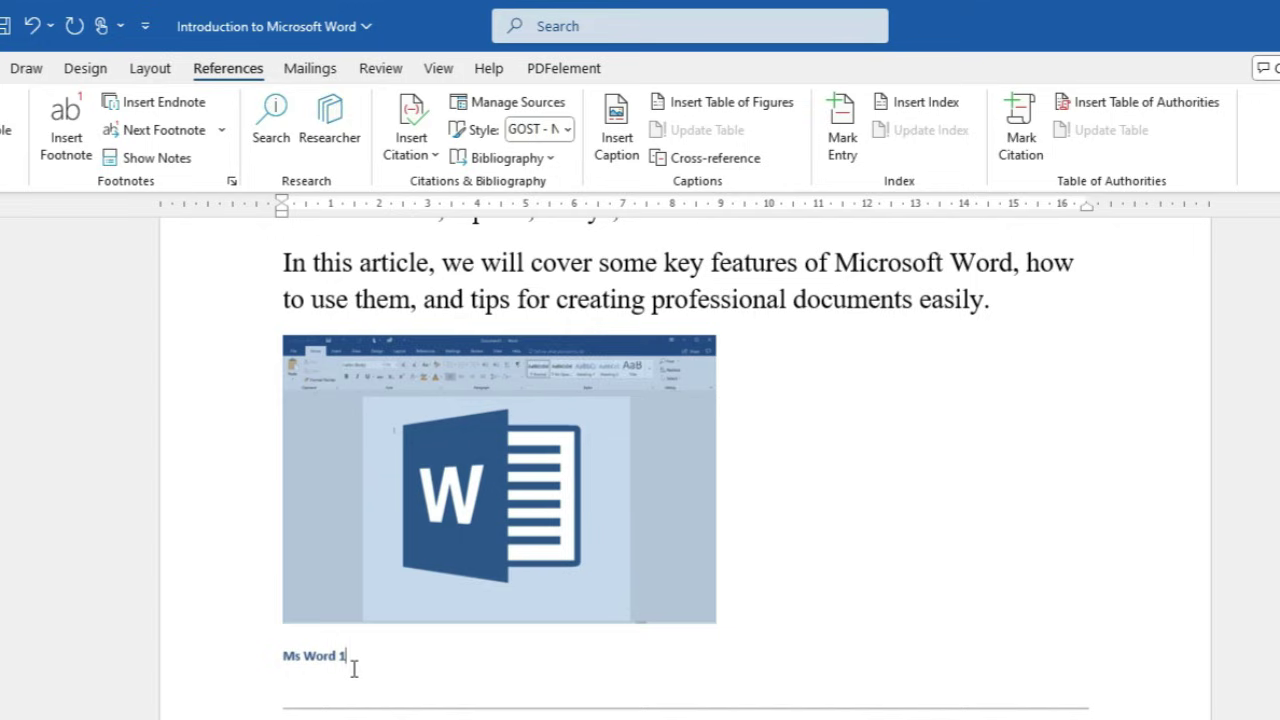
# Caption the "formatting" picture in the Formatting Text section with the "Ms Word" label, positioned above the selected item
pyautogui.scroll(-10, 528, 700)
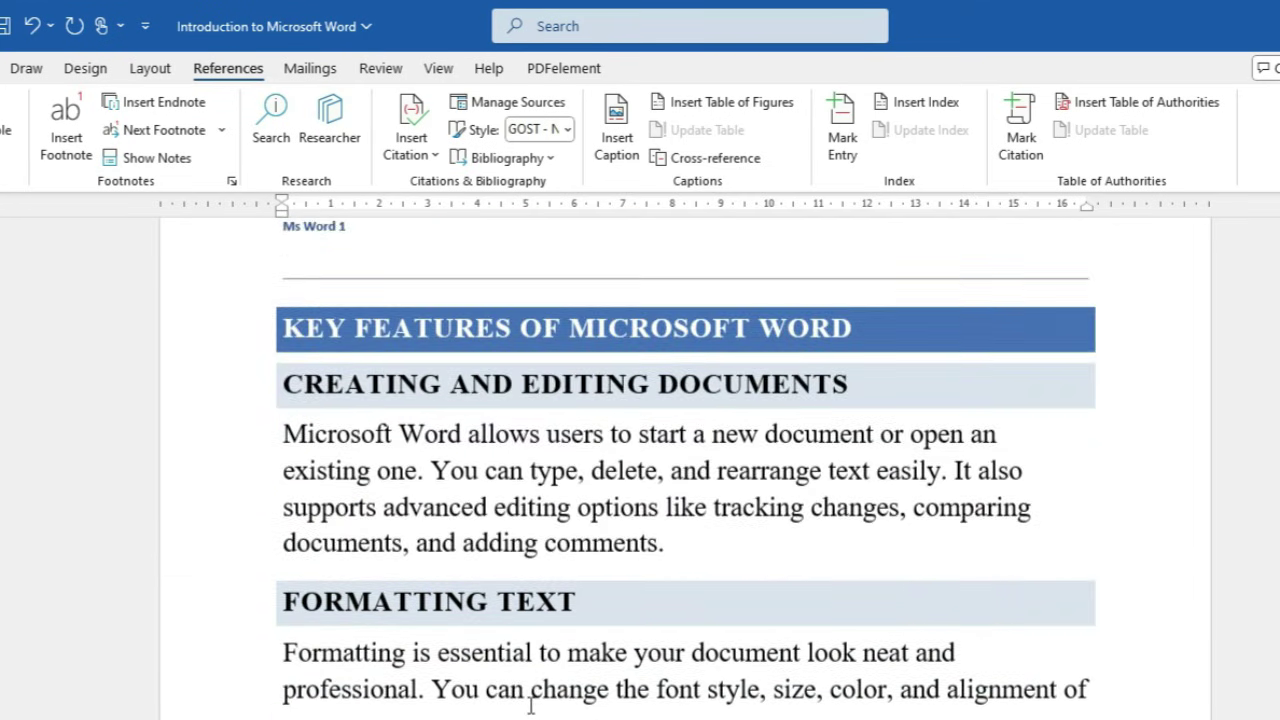
pyautogui.scroll(-3, 530, 708)
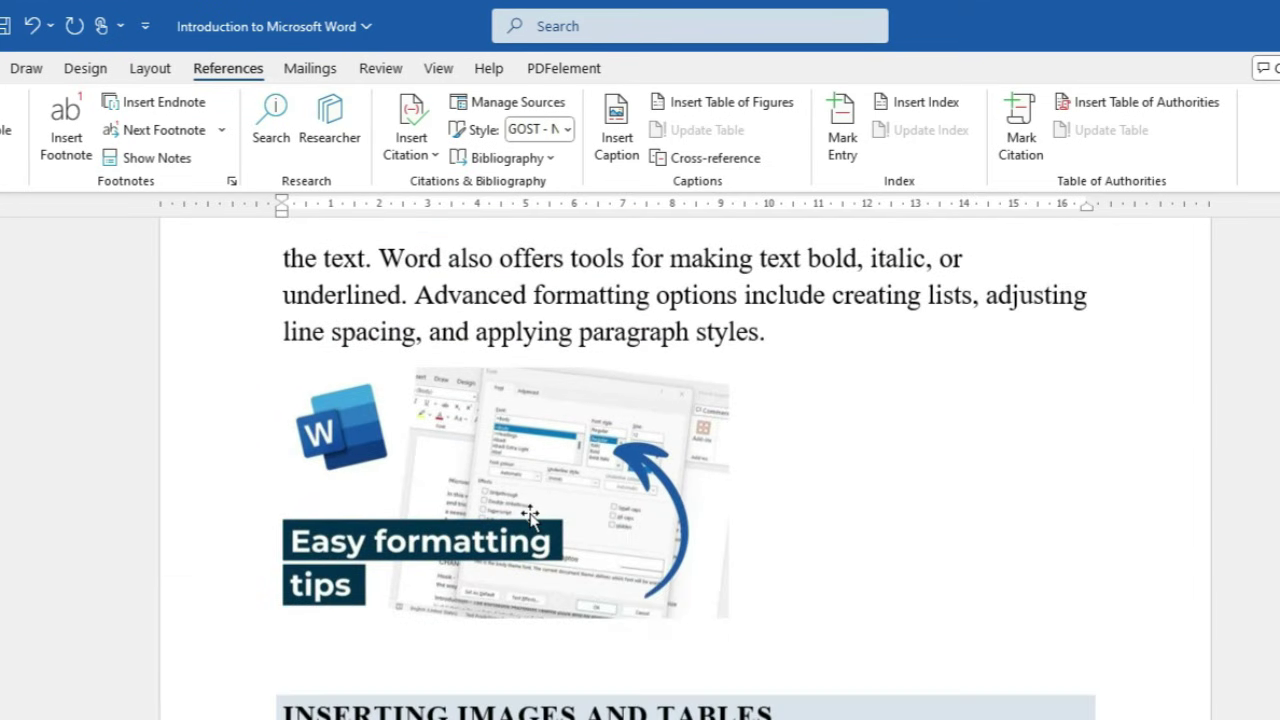
pyautogui.click(554, 488)
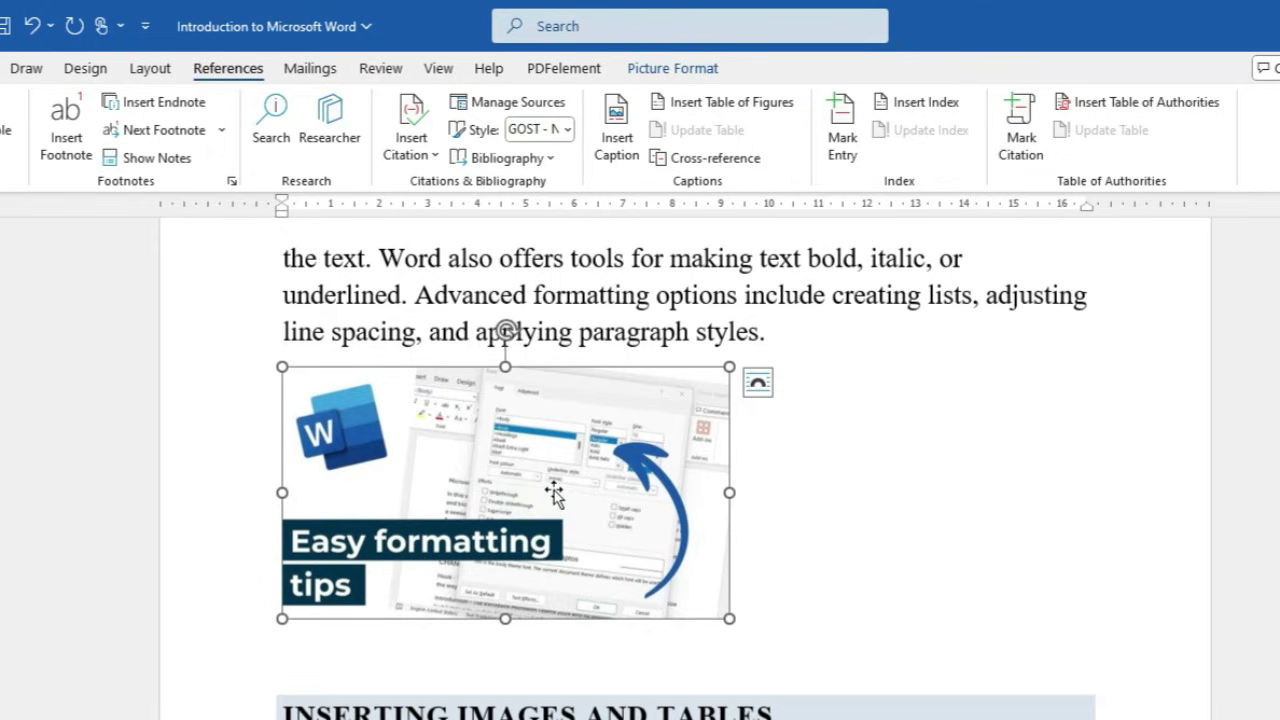
pyautogui.click(625, 145)
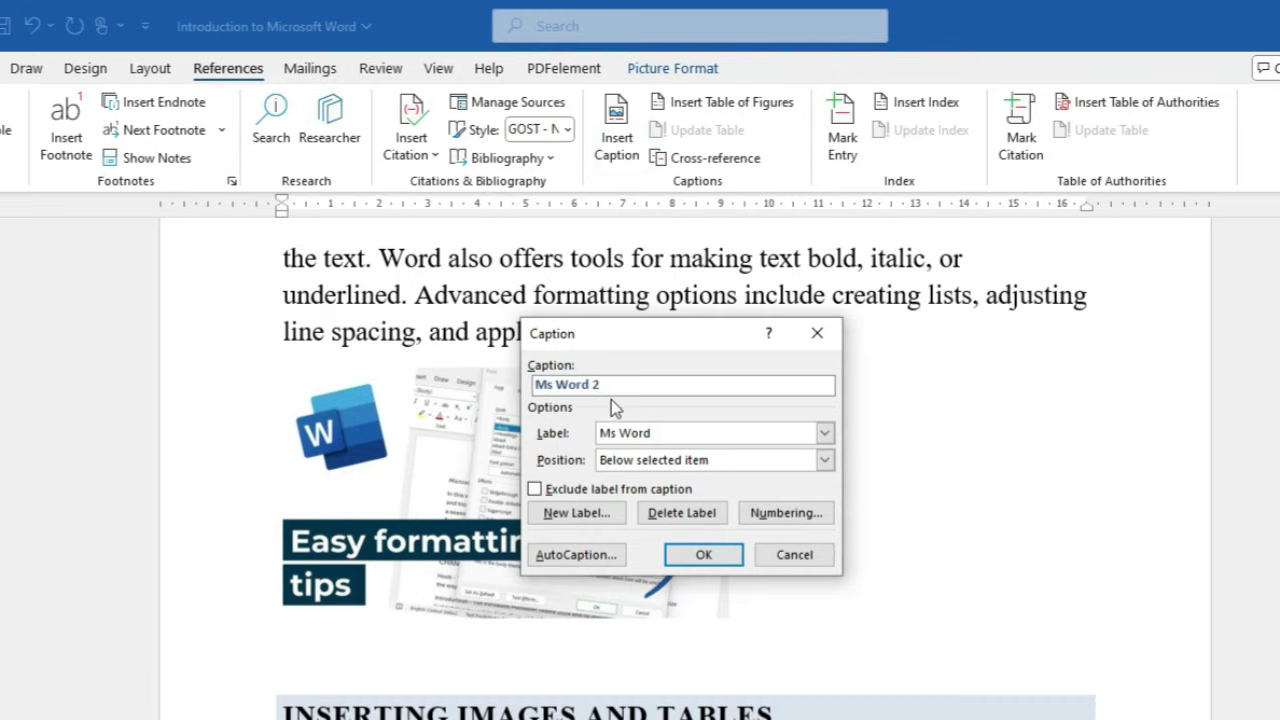
pyautogui.click(636, 462)
pyautogui.click(627, 478)
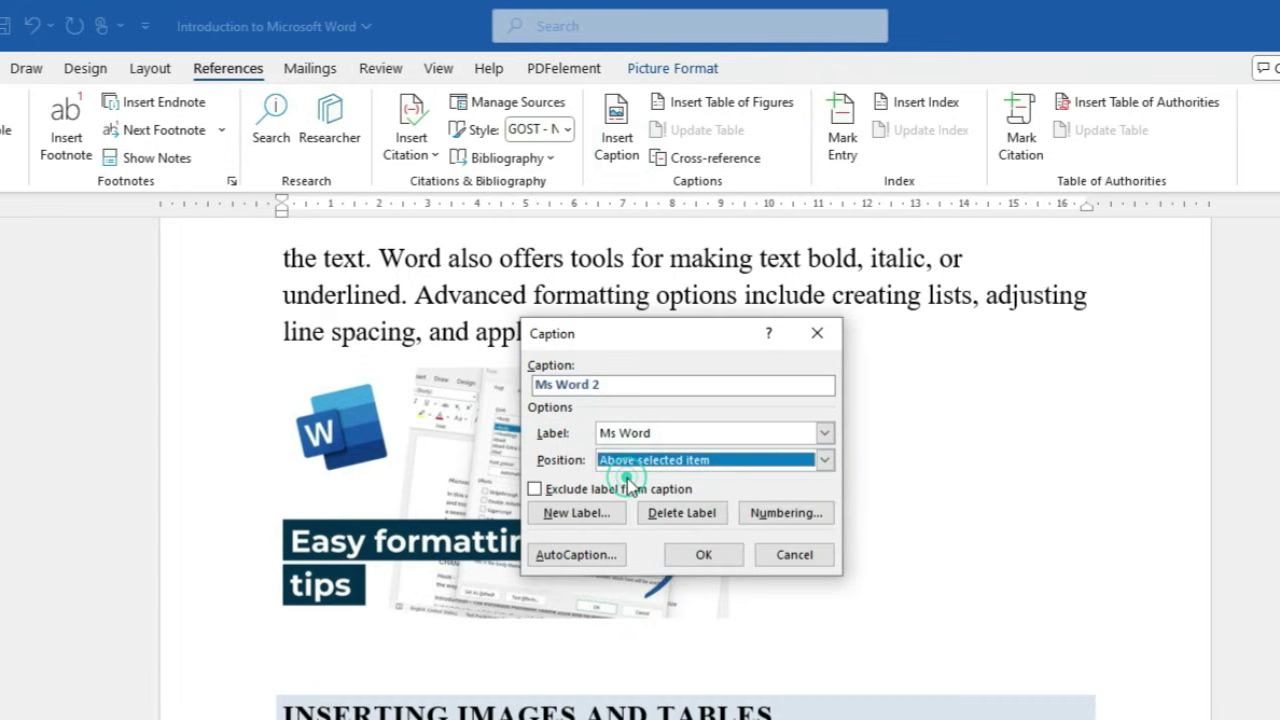
pyautogui.click(706, 554)
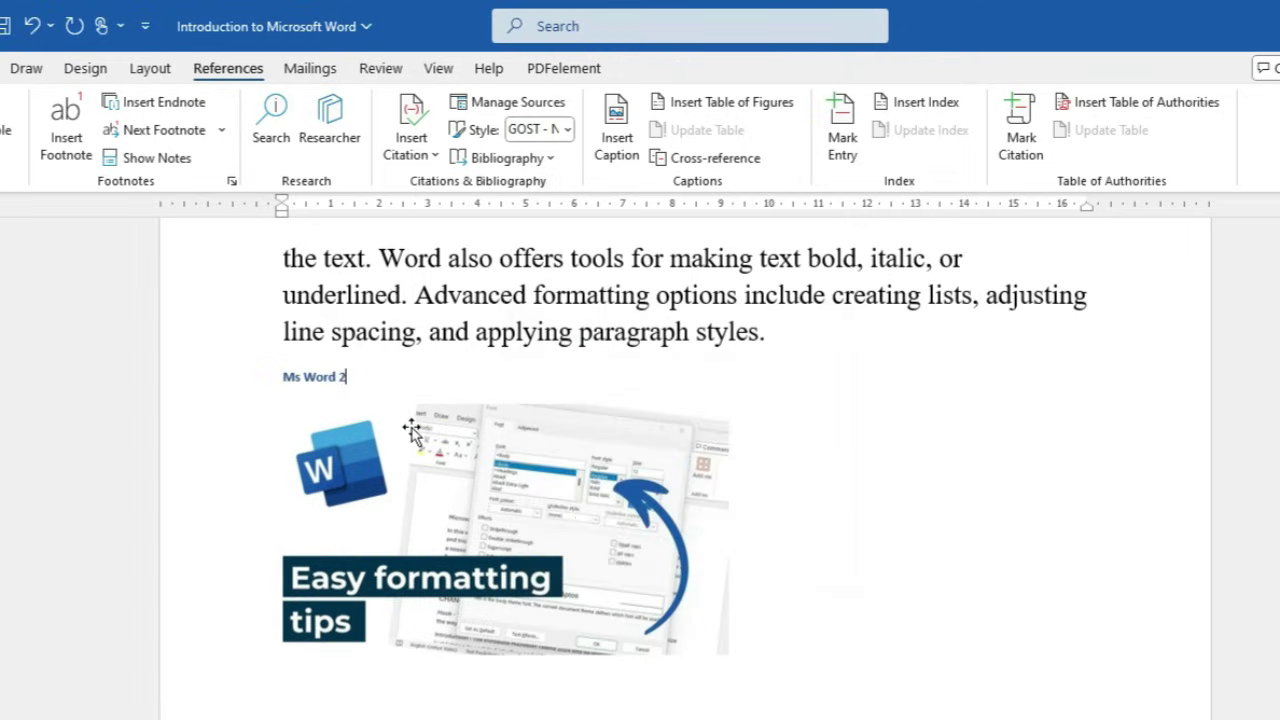
# Return to the end of the table of contents
pyautogui.scroll(20, 412, 430)
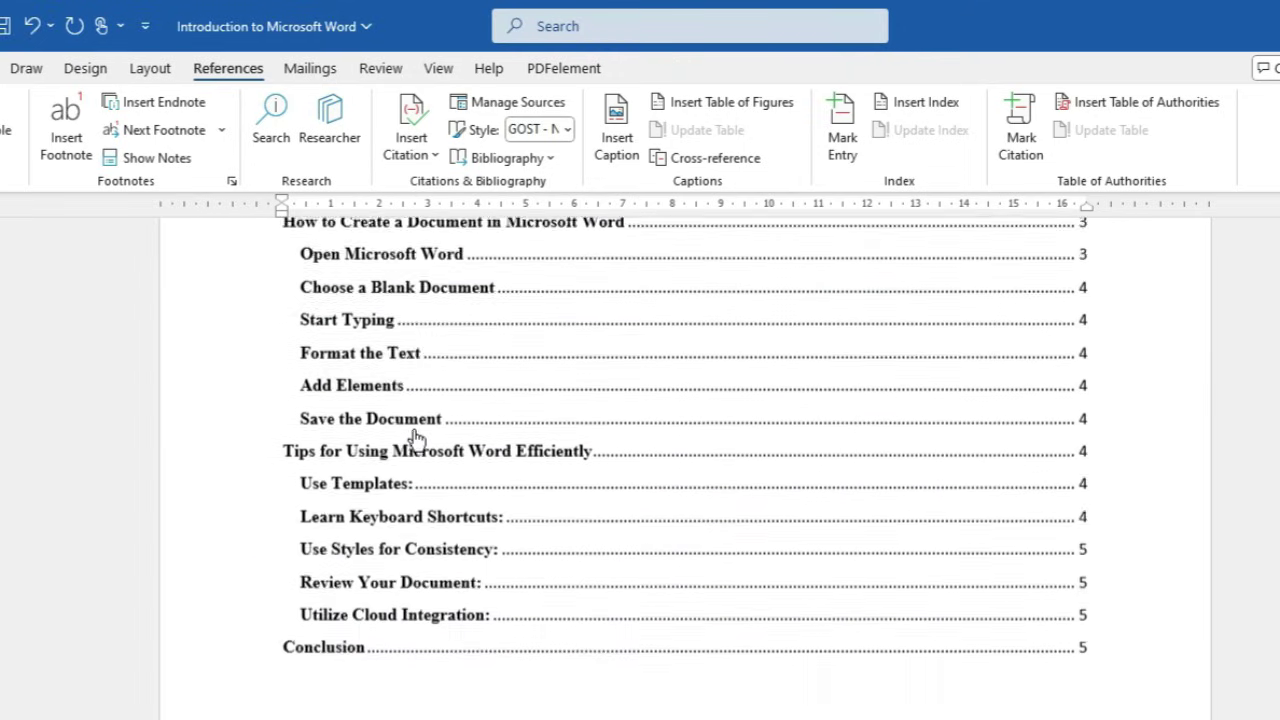
# Place the cursor on the empty line below the table of contents and open the Table of Figures settings
pyautogui.scroll(3, 414, 440)
pyautogui.click(443, 571)
pyautogui.scroll(-6, 440, 570)
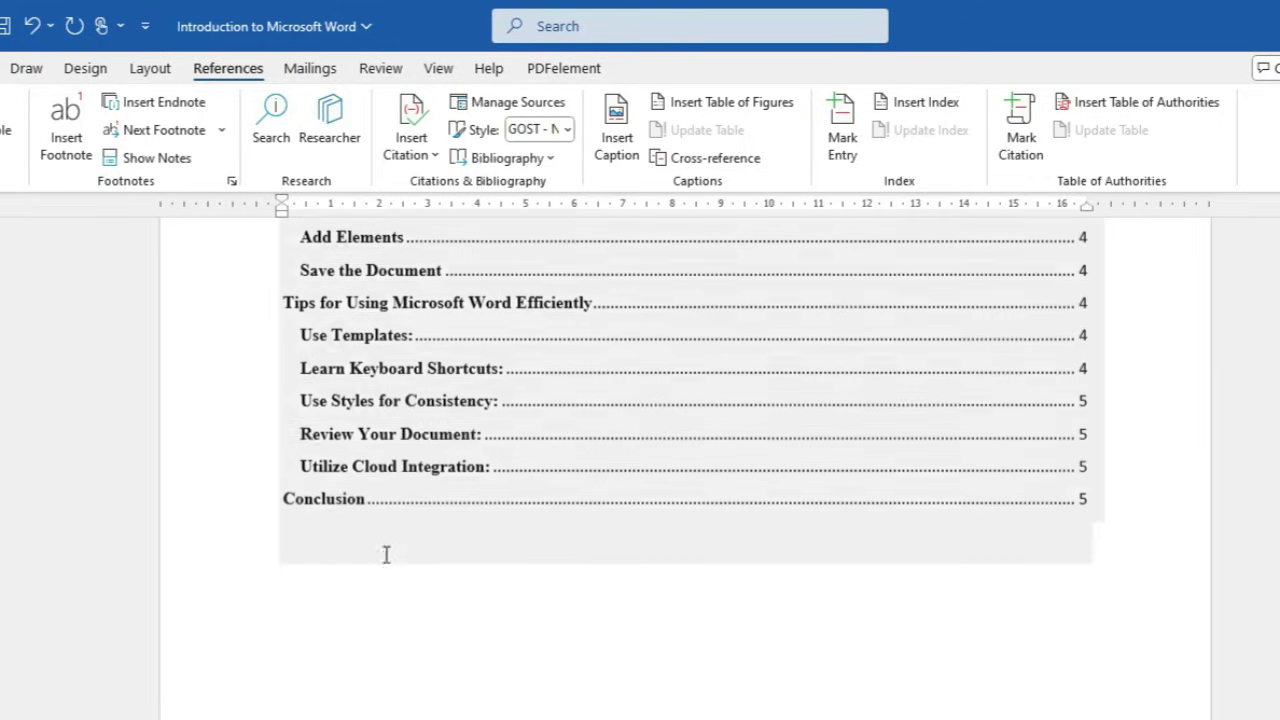
pyautogui.click(297, 591)
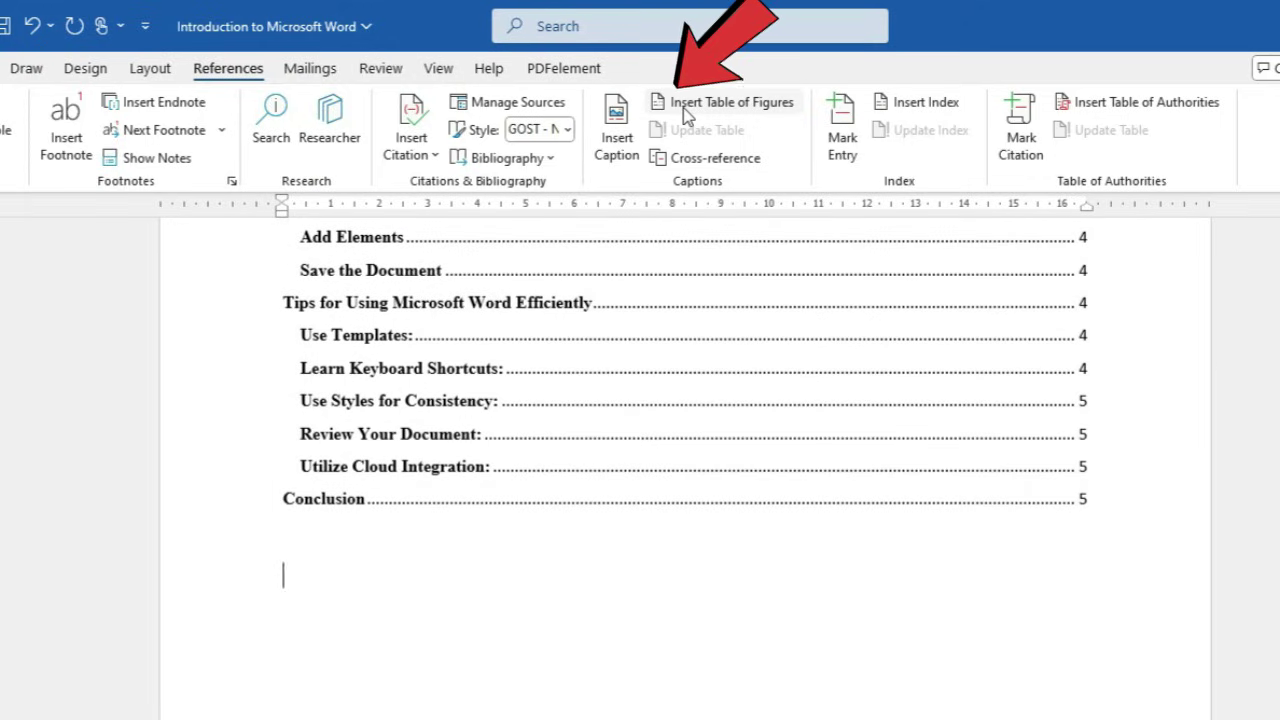
pyautogui.click(686, 110)
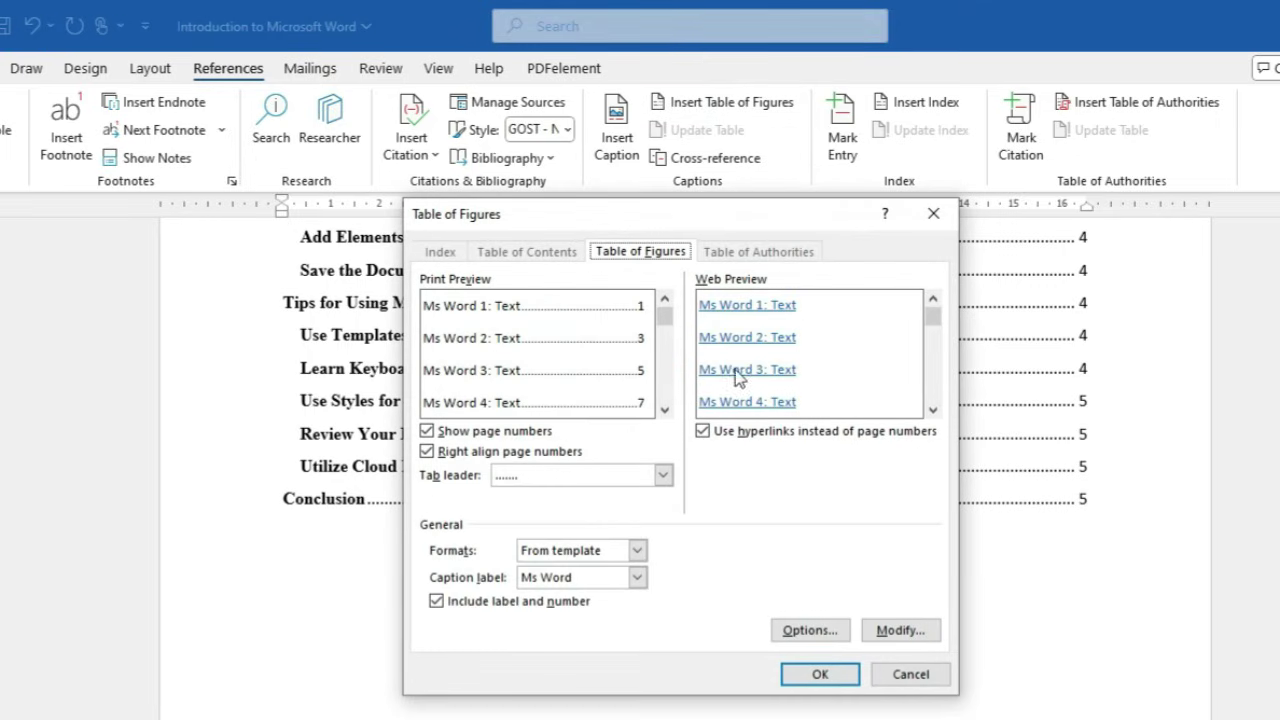
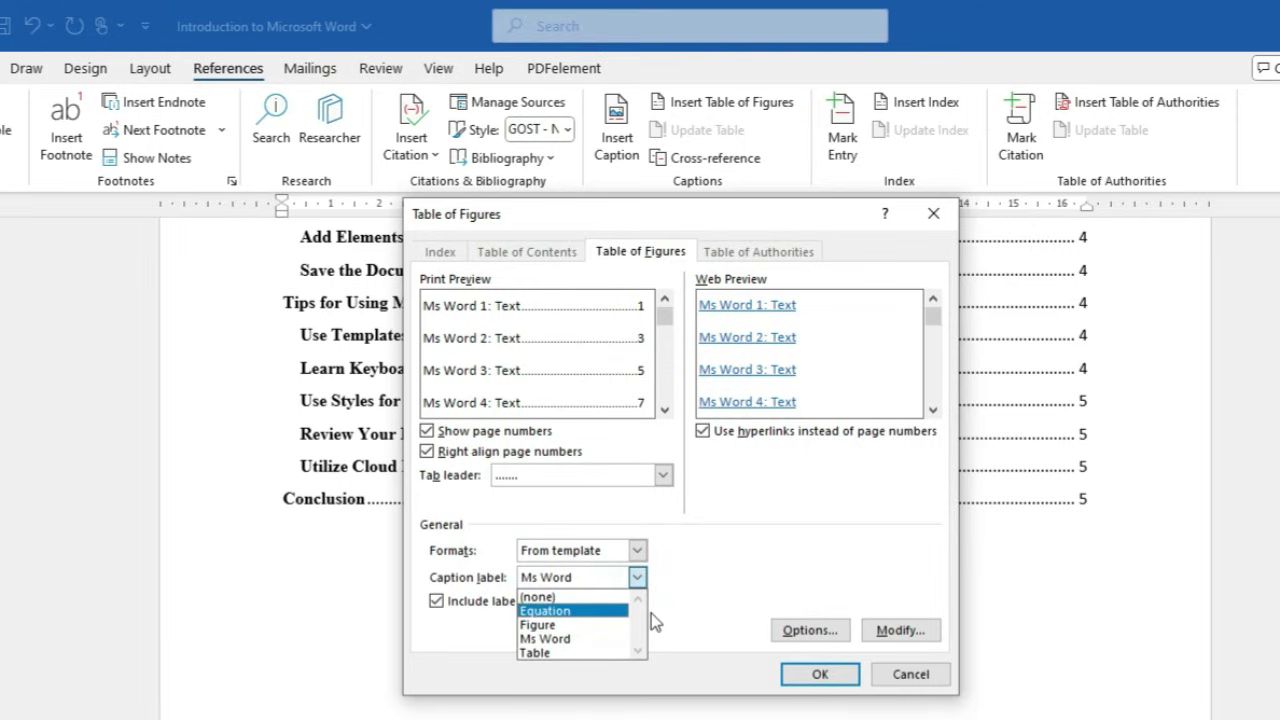
# Preview the Classic, Distinctive and Simple formats for the table of figures
pyautogui.click(679, 598)
pyautogui.click(638, 551)
pyautogui.click(598, 584)
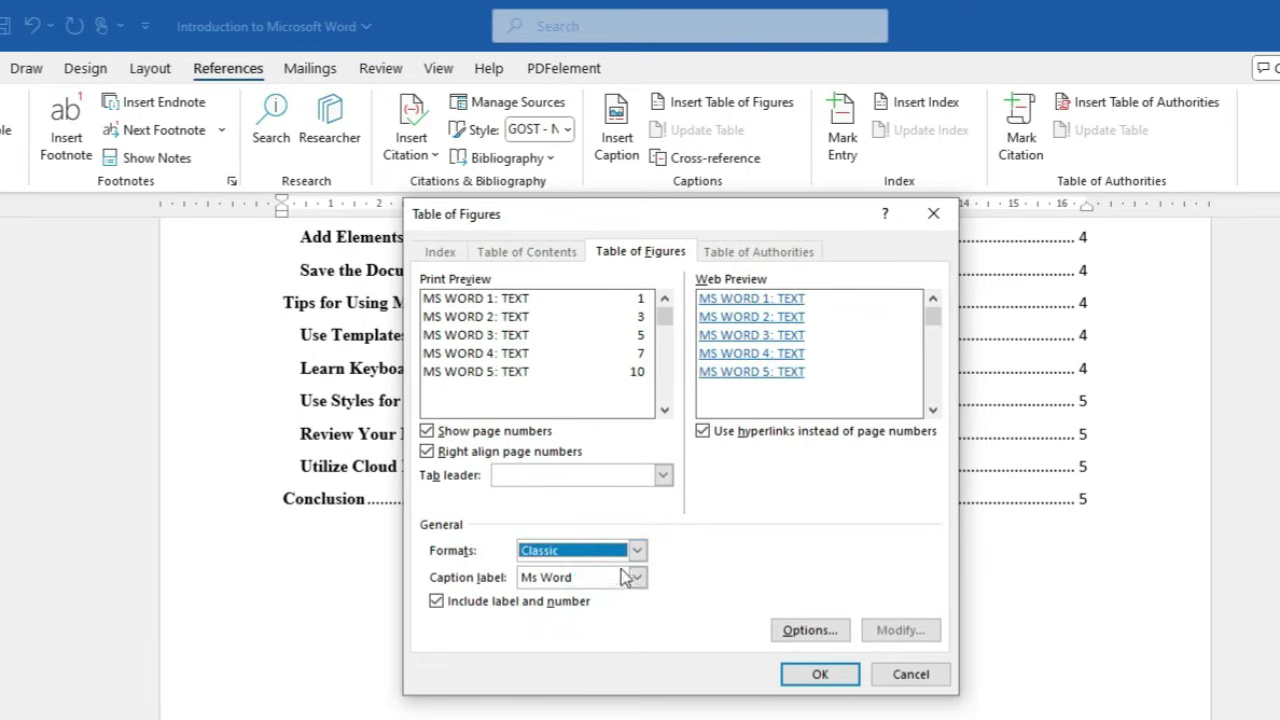
pyautogui.click(637, 550)
pyautogui.click(595, 592)
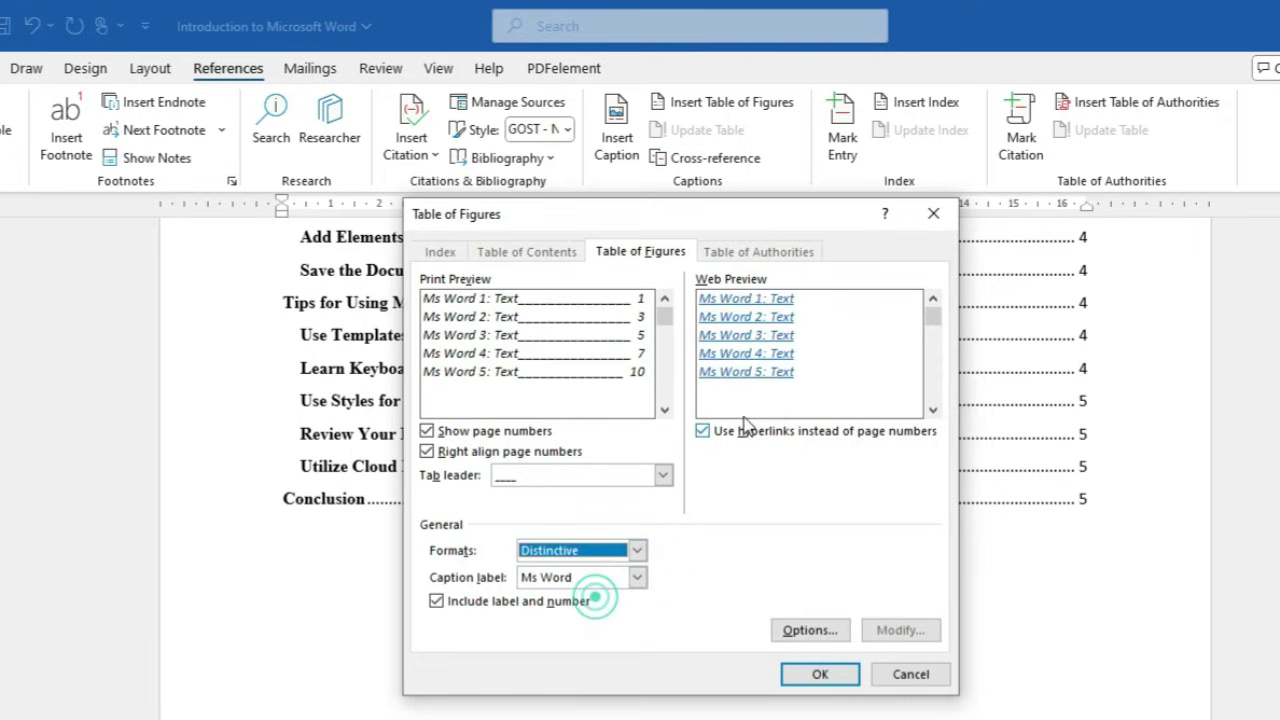
pyautogui.click(637, 550)
pyautogui.click(580, 639)
pyautogui.click(637, 550)
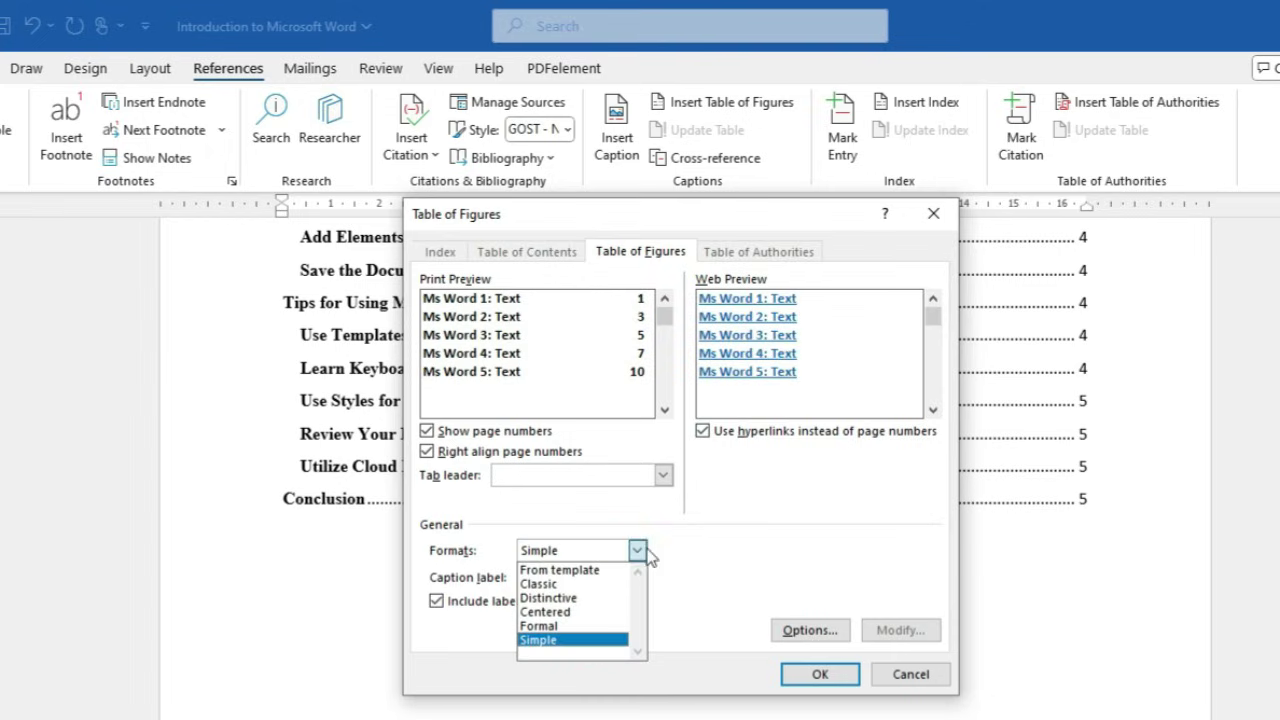
pyautogui.click(590, 586)
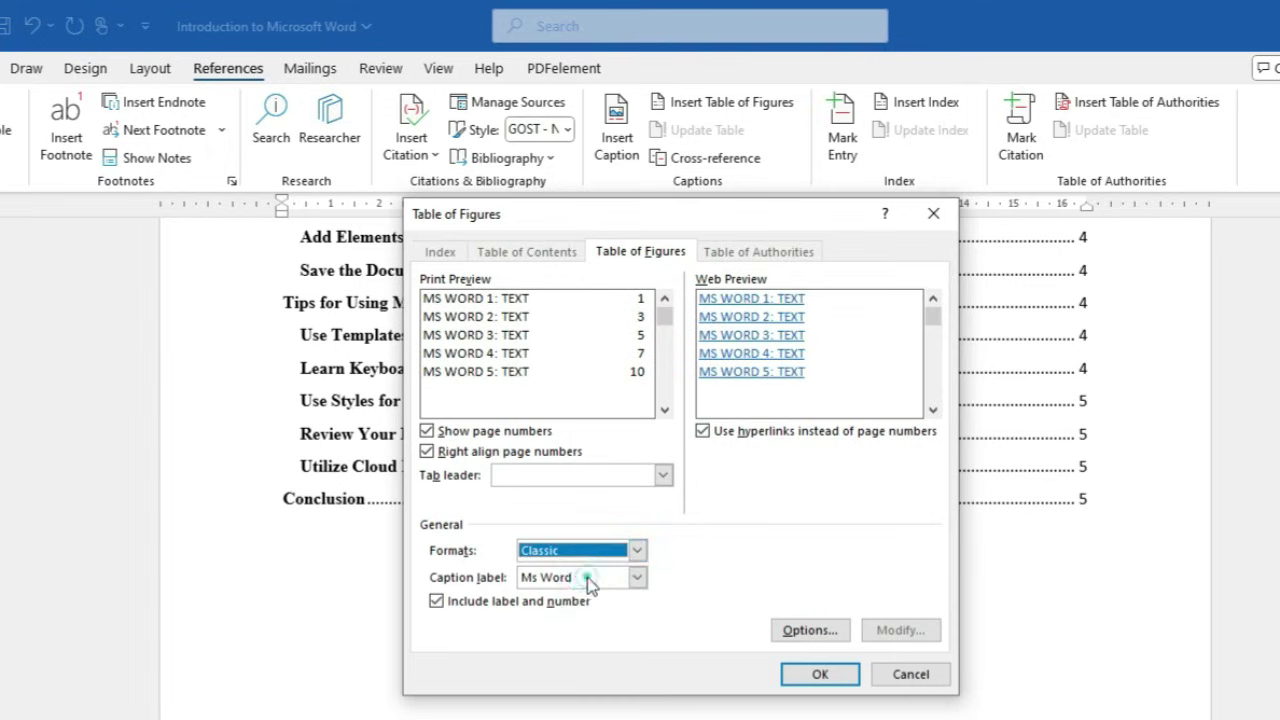
# Insert the table of figures for the Ms Word caption label using the From template format
pyautogui.click(637, 550)
pyautogui.click(598, 570)
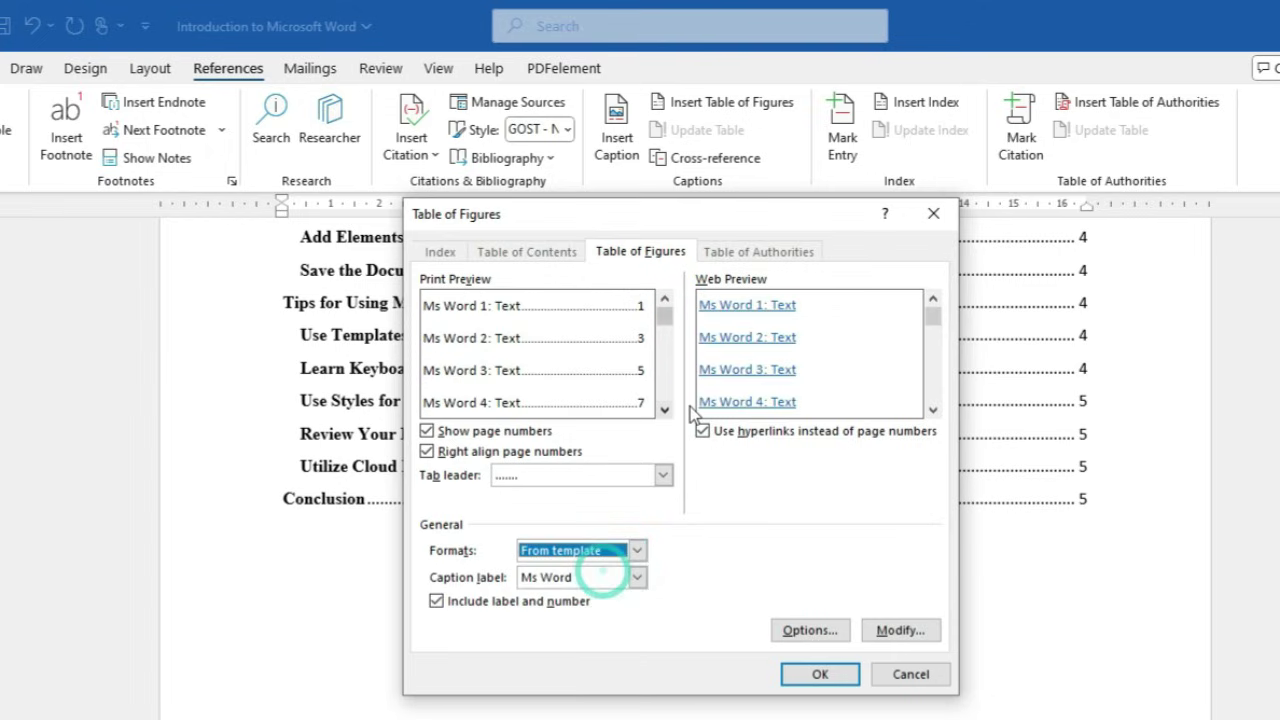
pyautogui.click(820, 675)
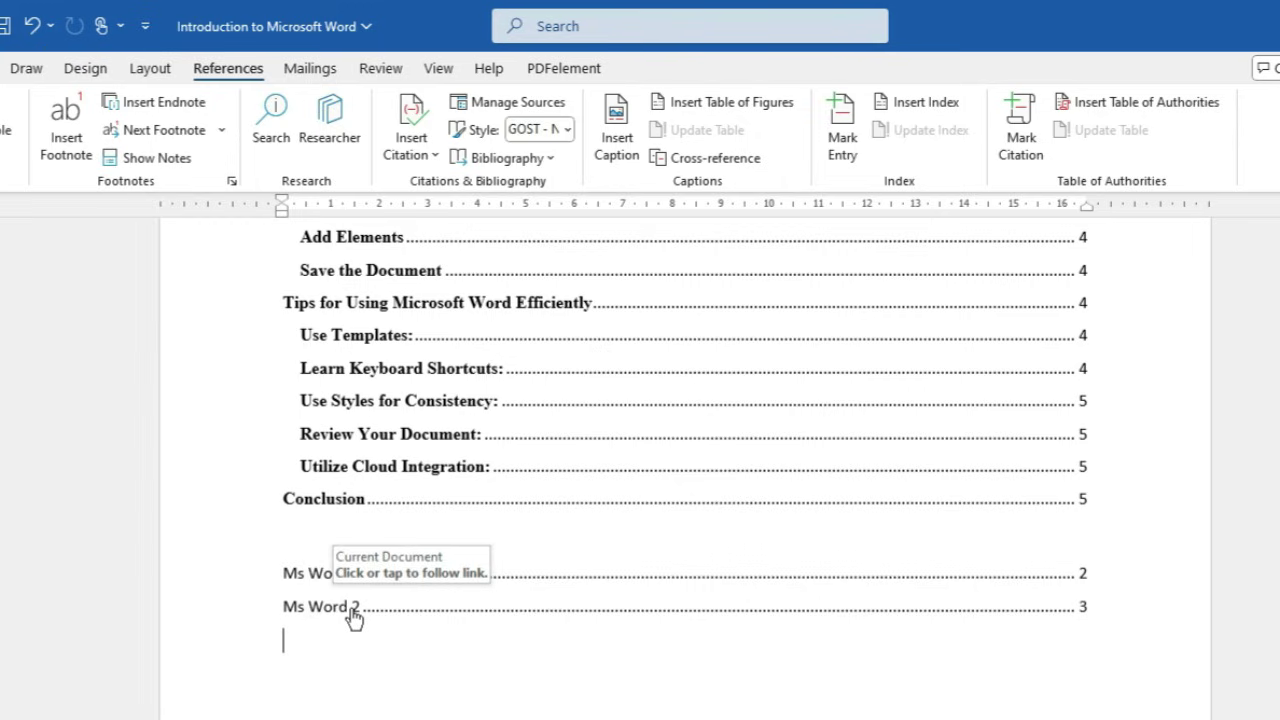
# Follow the Ms Word 2 entry in the table of figures and look through the sections around its picture
pyautogui.click(351, 608)
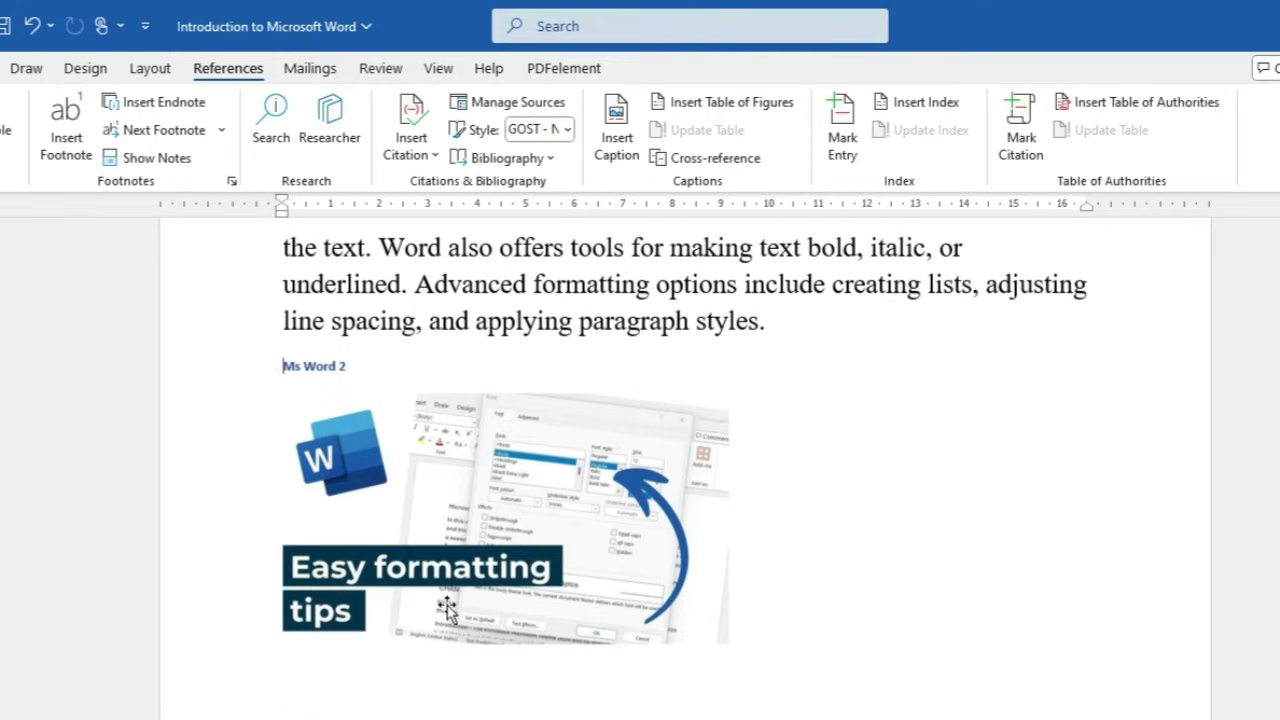
pyautogui.scroll(-1, 447, 610)
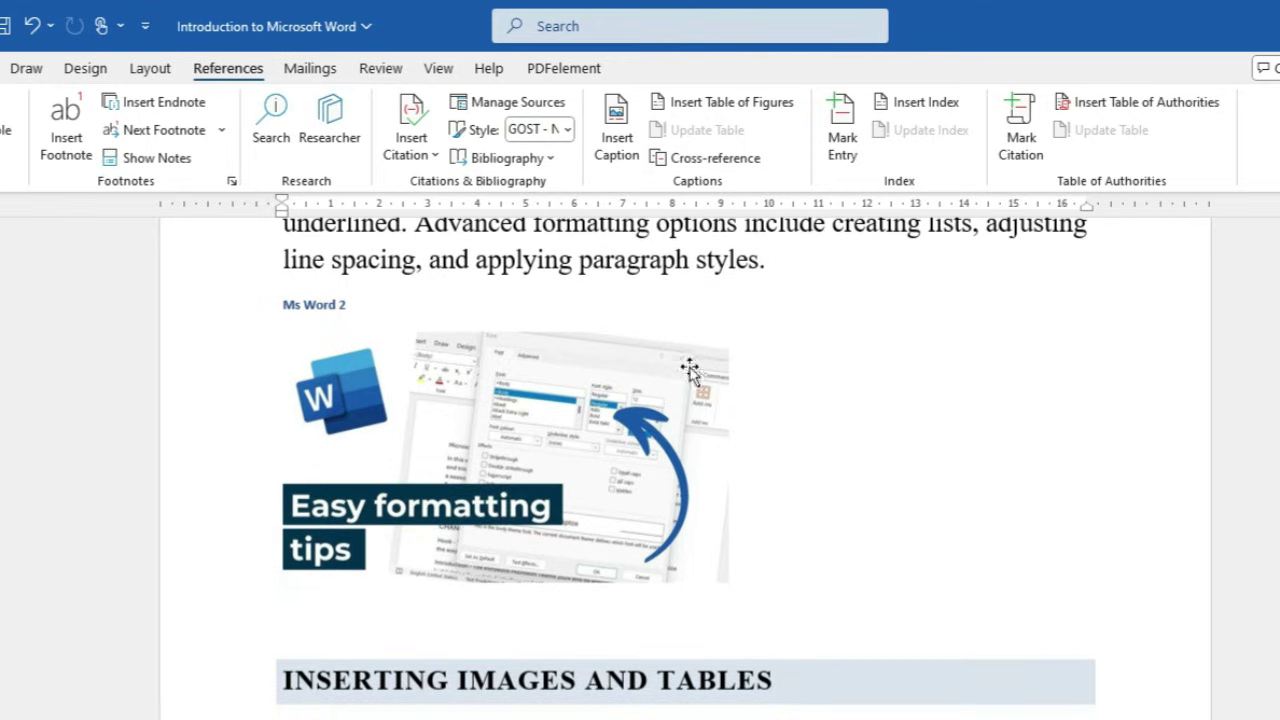
pyautogui.scroll(-5, 689, 372)
pyautogui.scroll(-8, 689, 380)
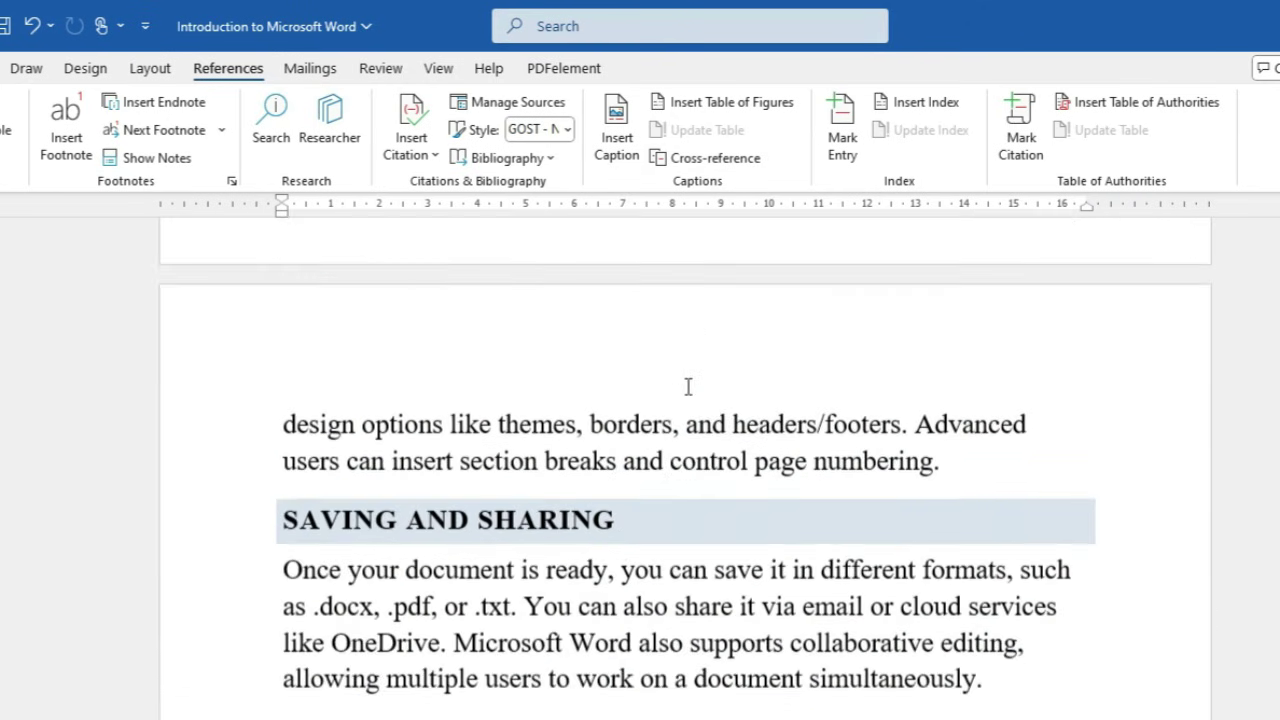
pyautogui.scroll(10, 695, 390)
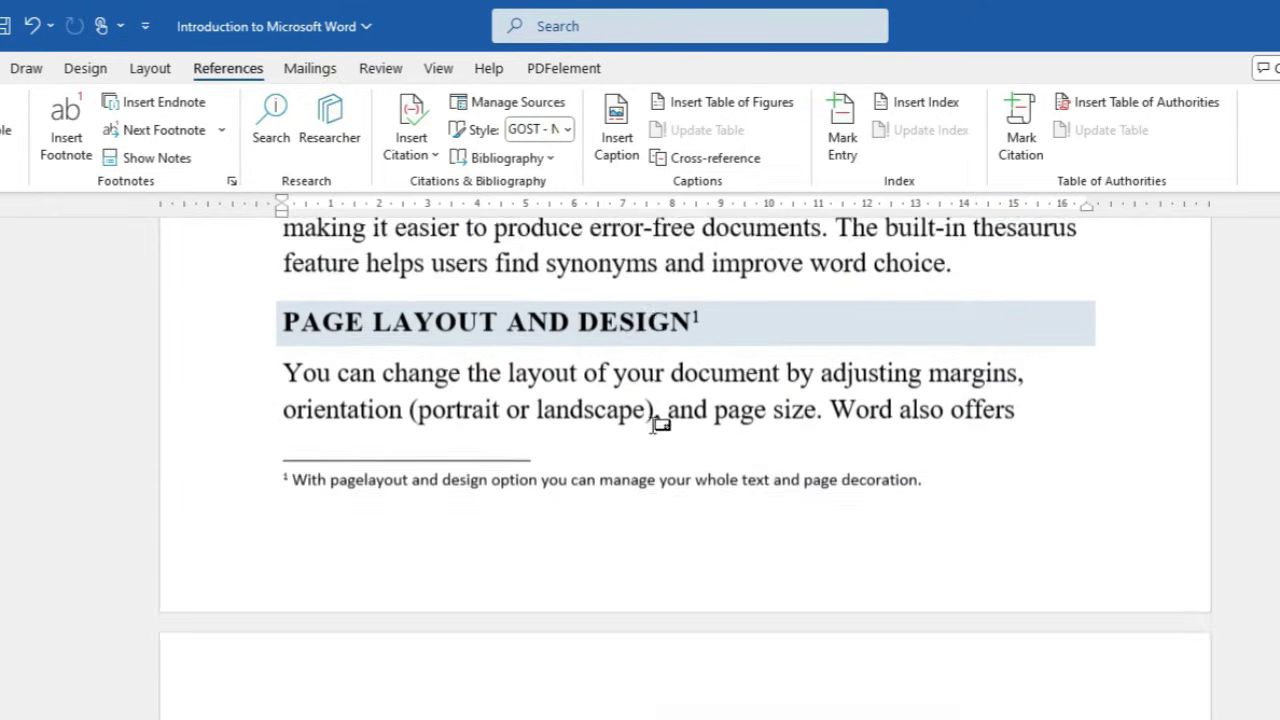
pyautogui.scroll(4, 652, 428)
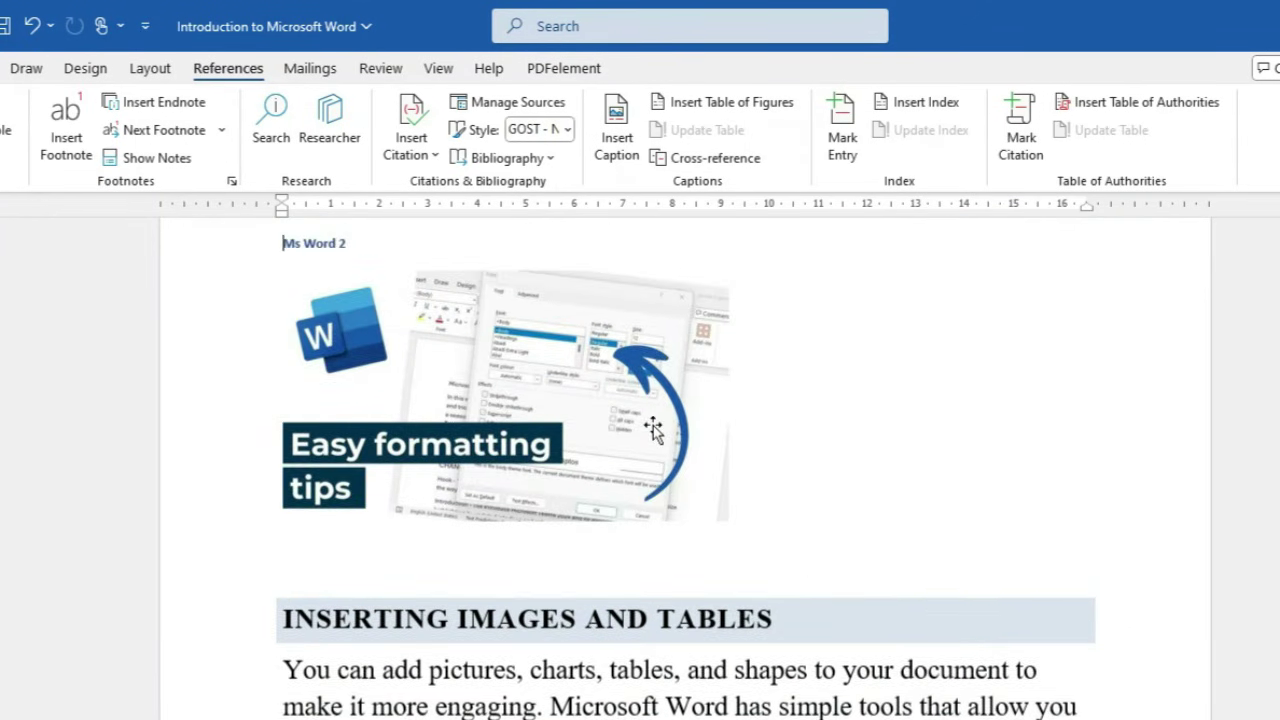
# Insert the "spell" picture from this device on a new line below the Spell Check and Grammar Check paragraph
pyautogui.scroll(-7, 668, 457)
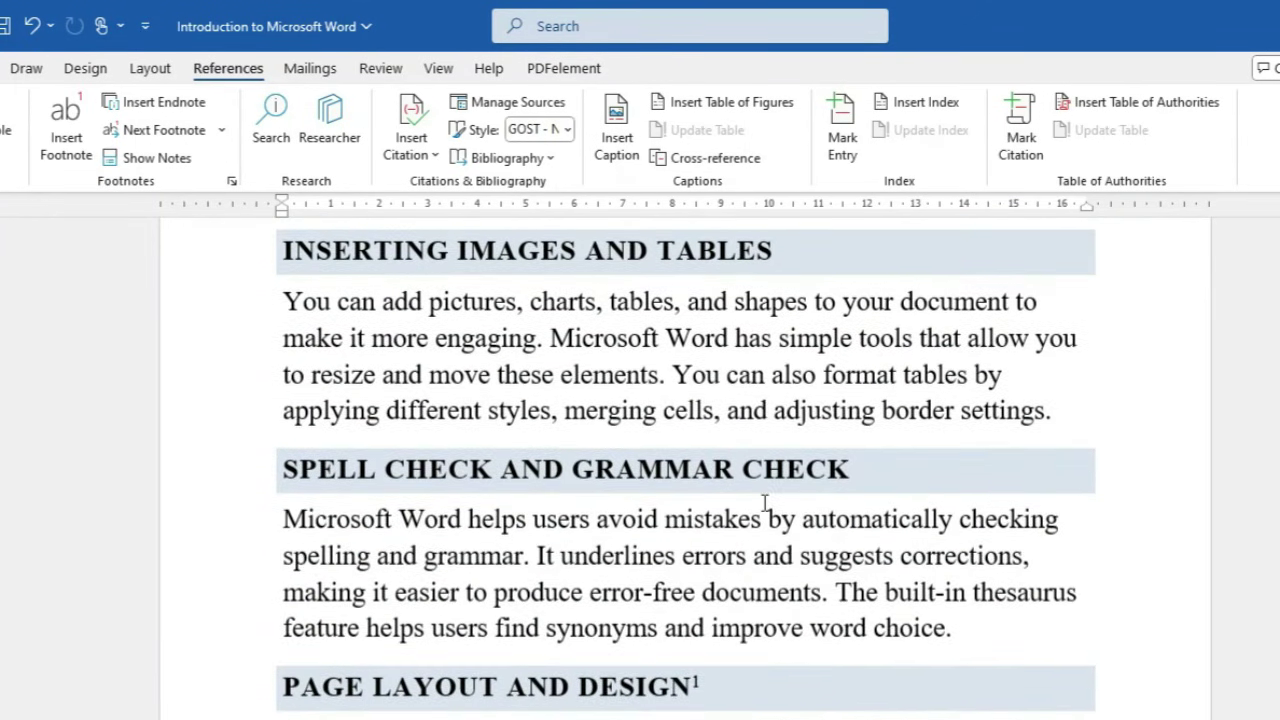
pyautogui.click(995, 621)
pyautogui.press('Return')
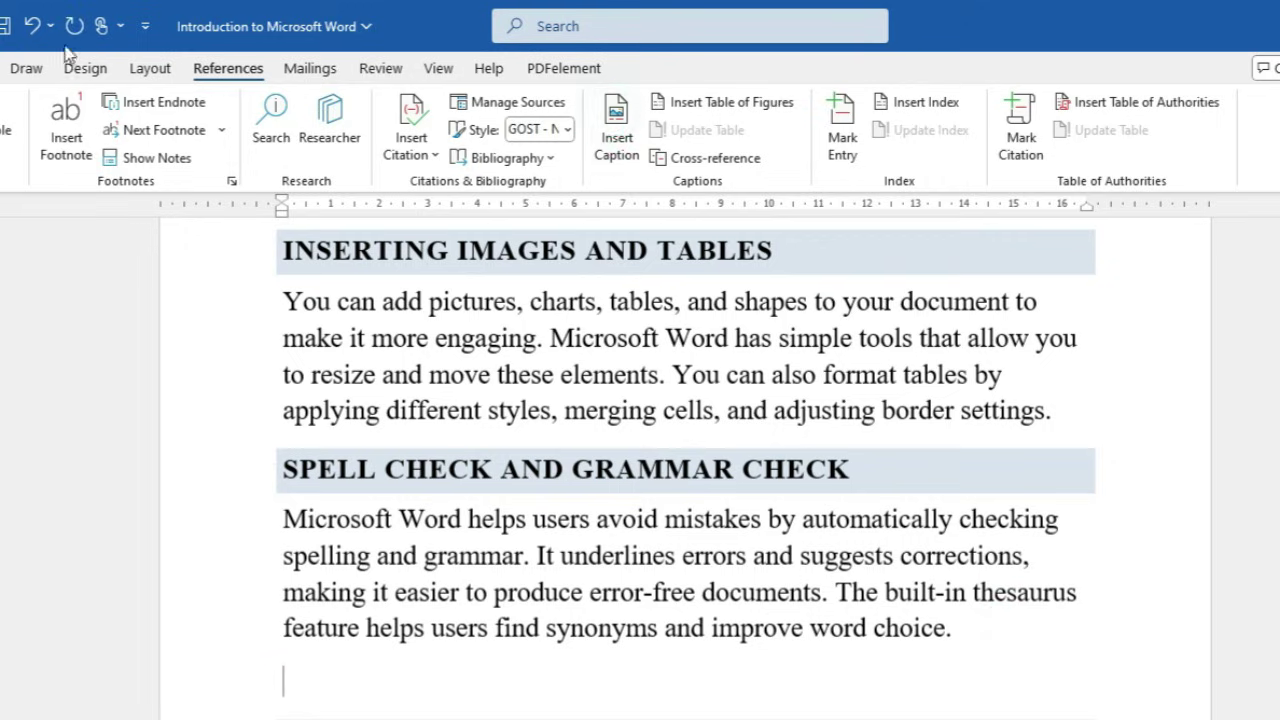
pyautogui.click(3, 68)
pyautogui.click(85, 122)
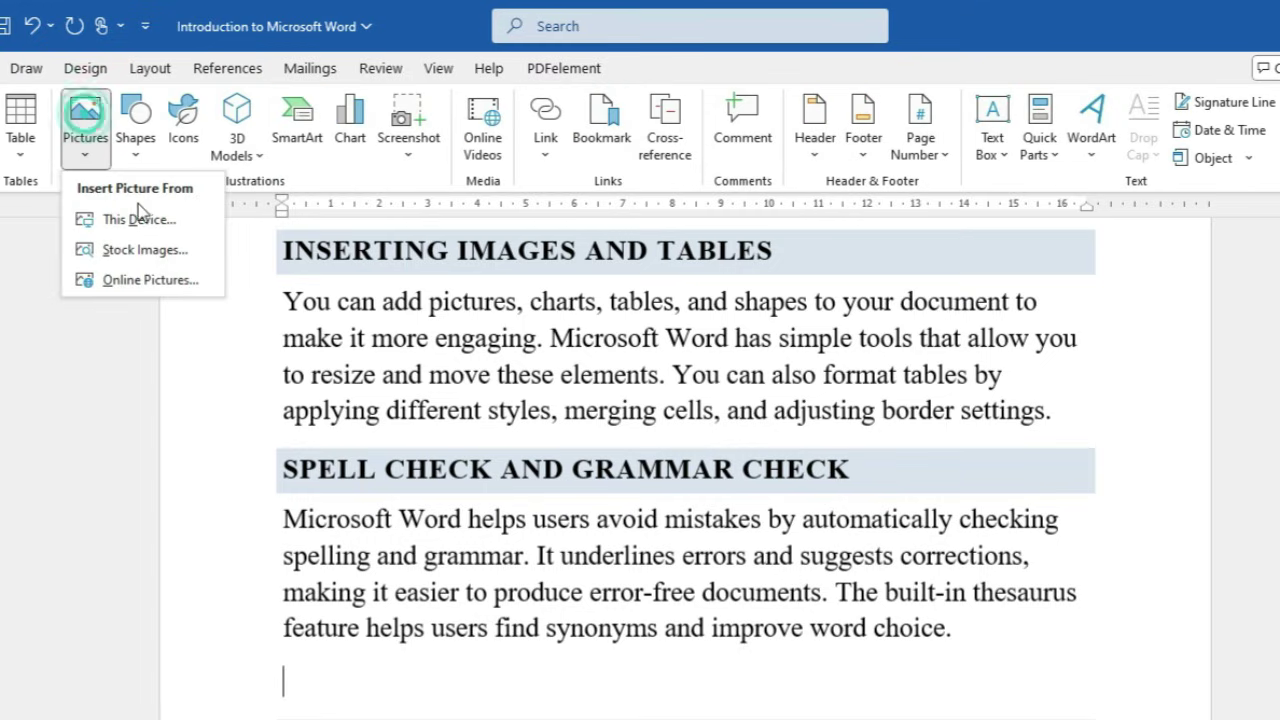
pyautogui.click(138, 212)
pyautogui.scroll(-2, 260, 335)
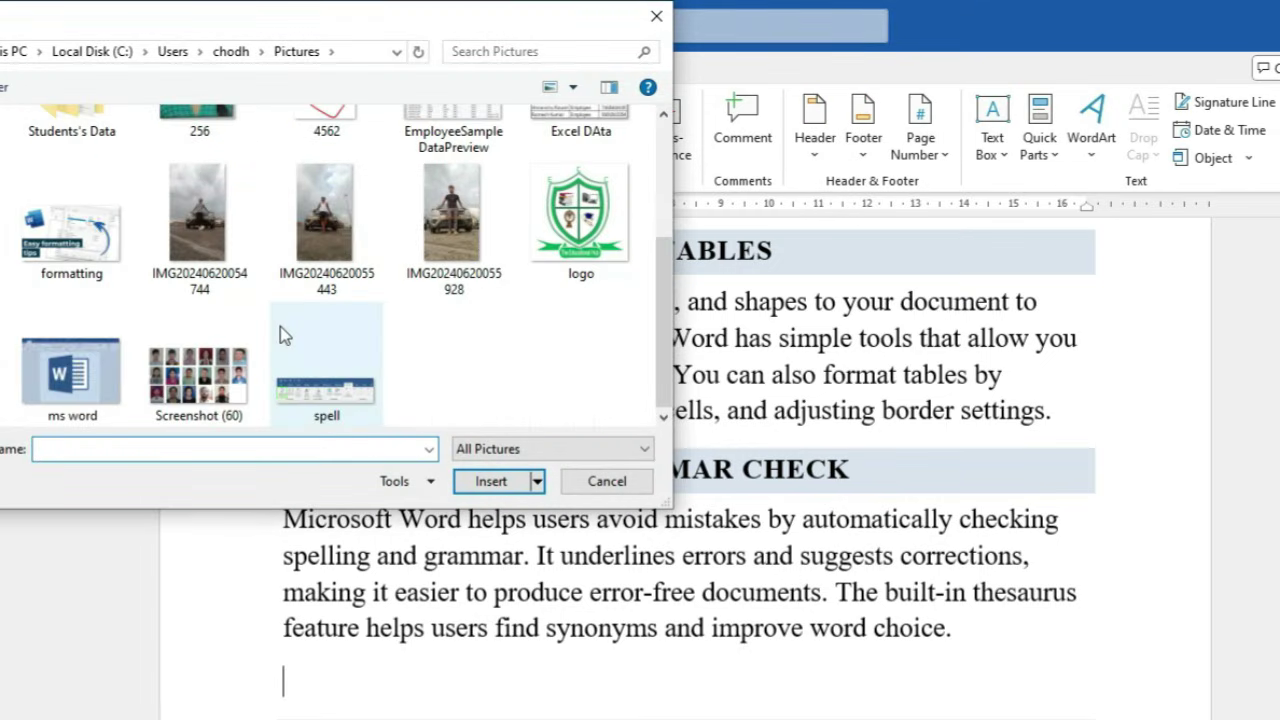
pyautogui.click(326, 375)
pyautogui.click(489, 482)
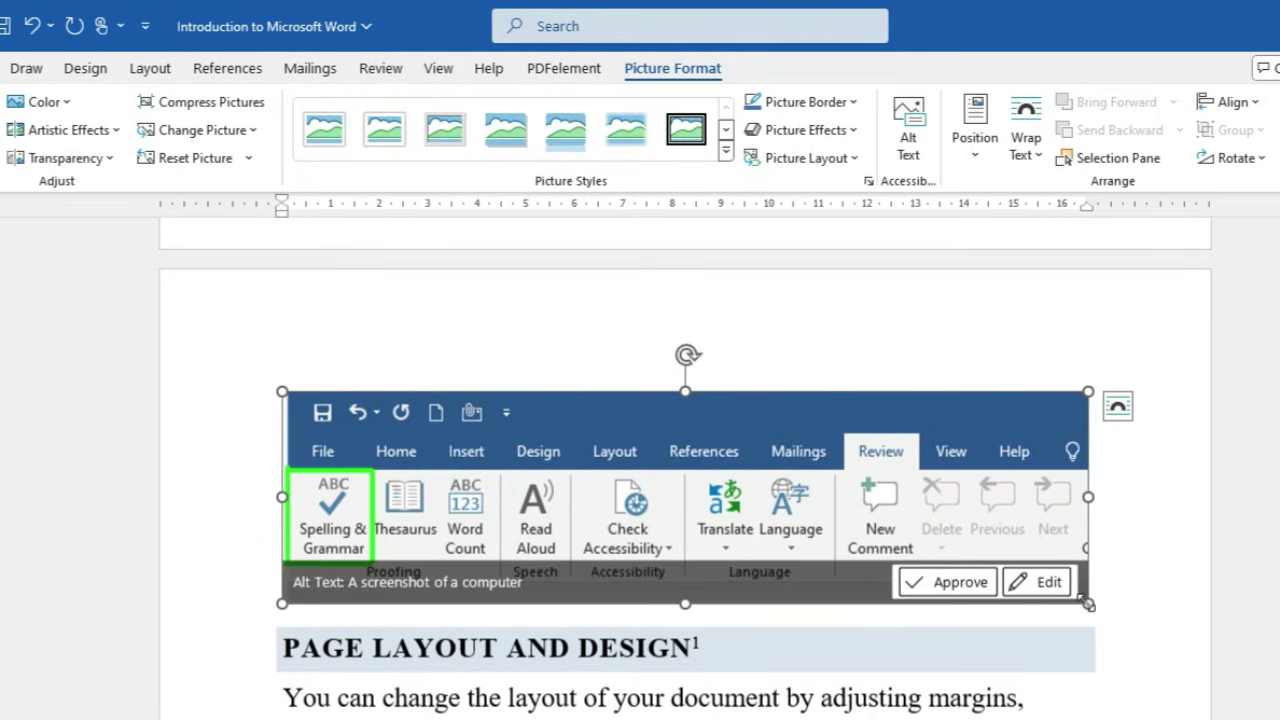
# Resize the inserted picture to about 15 cm wide and add a caption with the Ms Word label above it
pyautogui.moveTo(1088, 604); pyautogui.dragTo(749, 491)
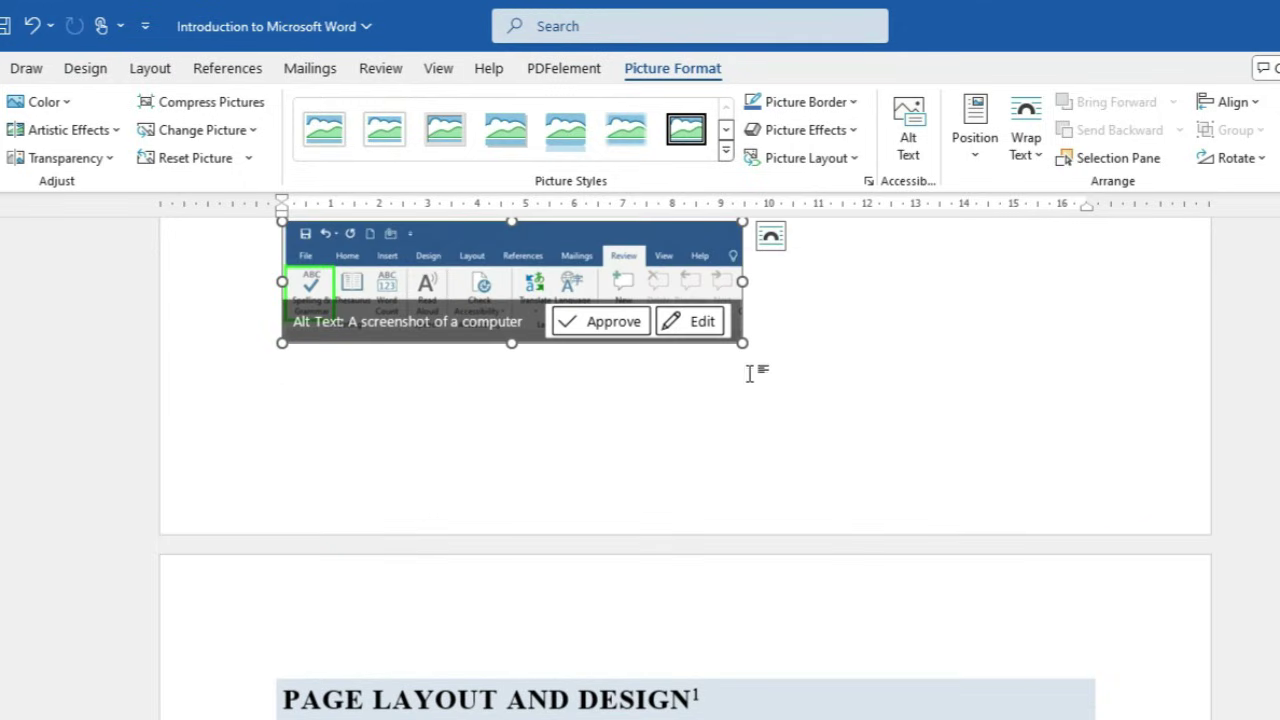
pyautogui.moveTo(741, 347); pyautogui.dragTo(837, 416)
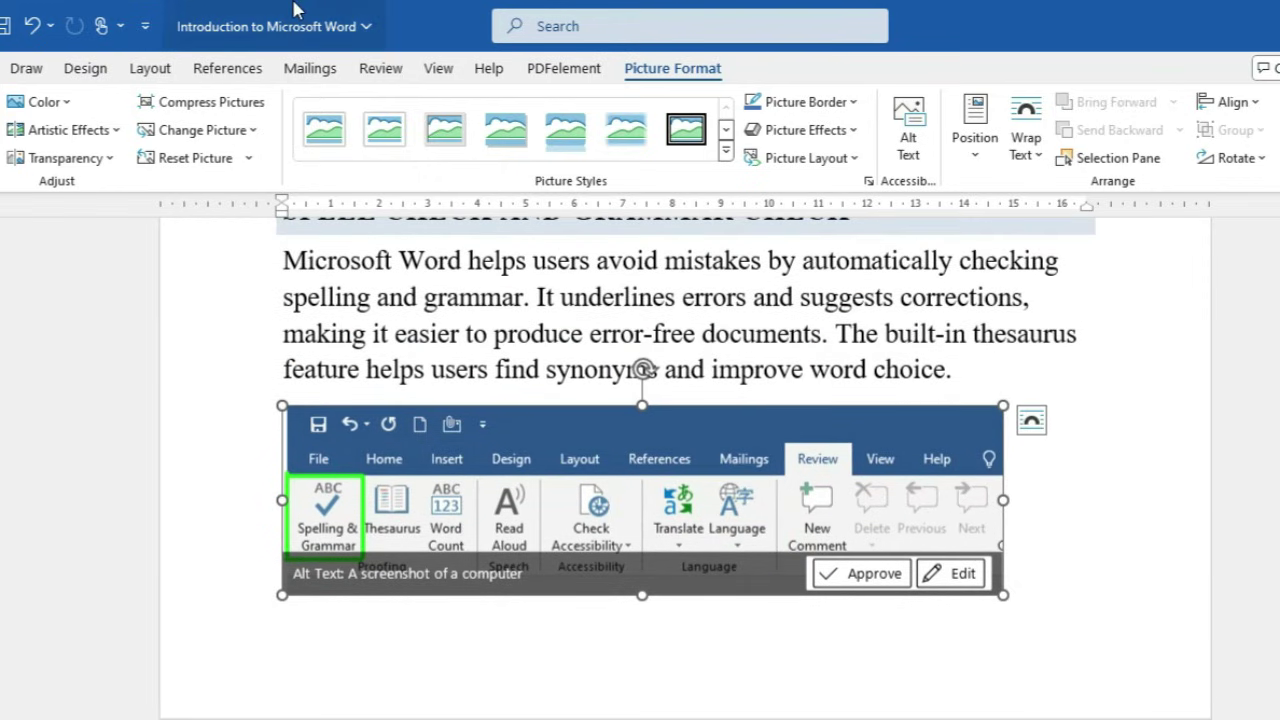
pyautogui.click(257, 72)
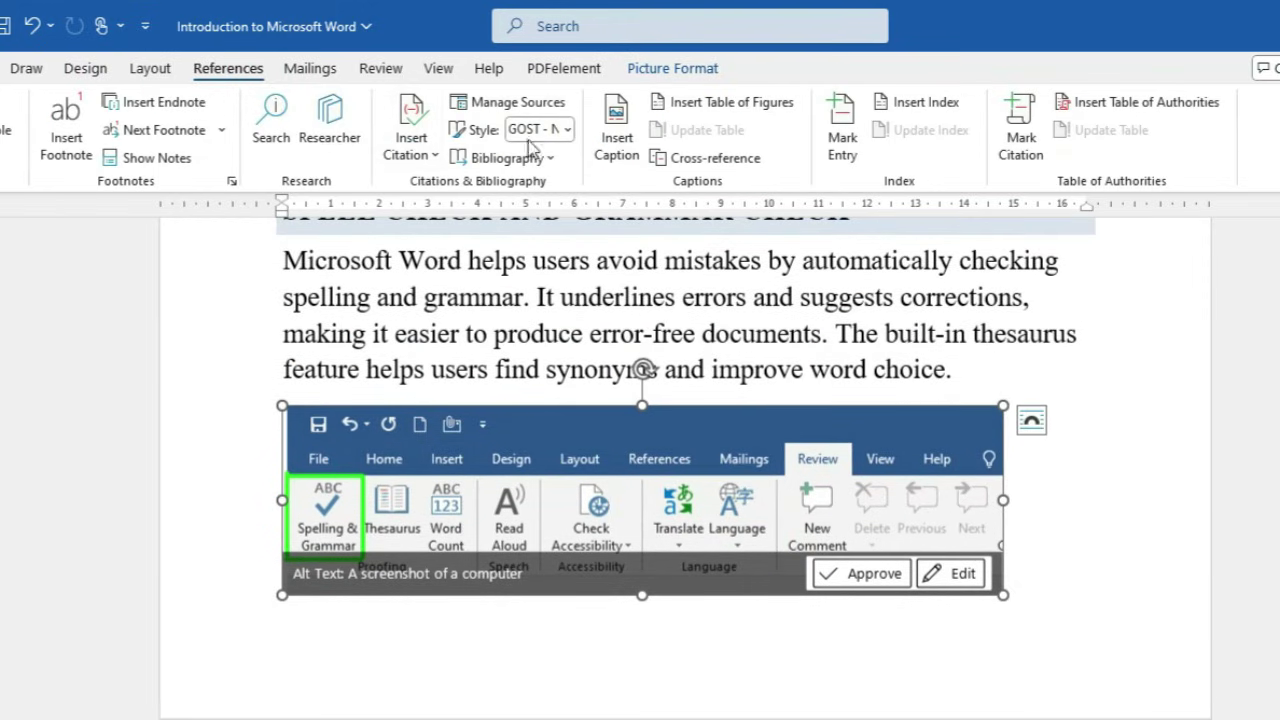
pyautogui.click(616, 128)
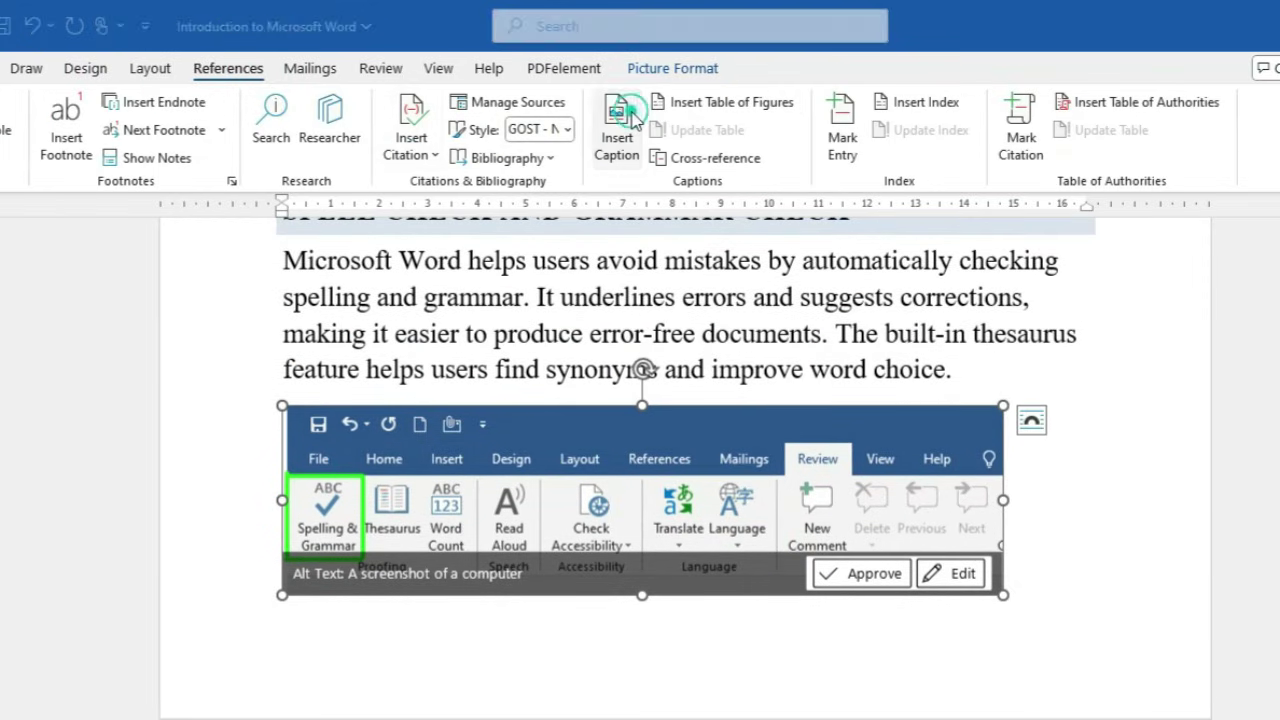
pyautogui.click(705, 555)
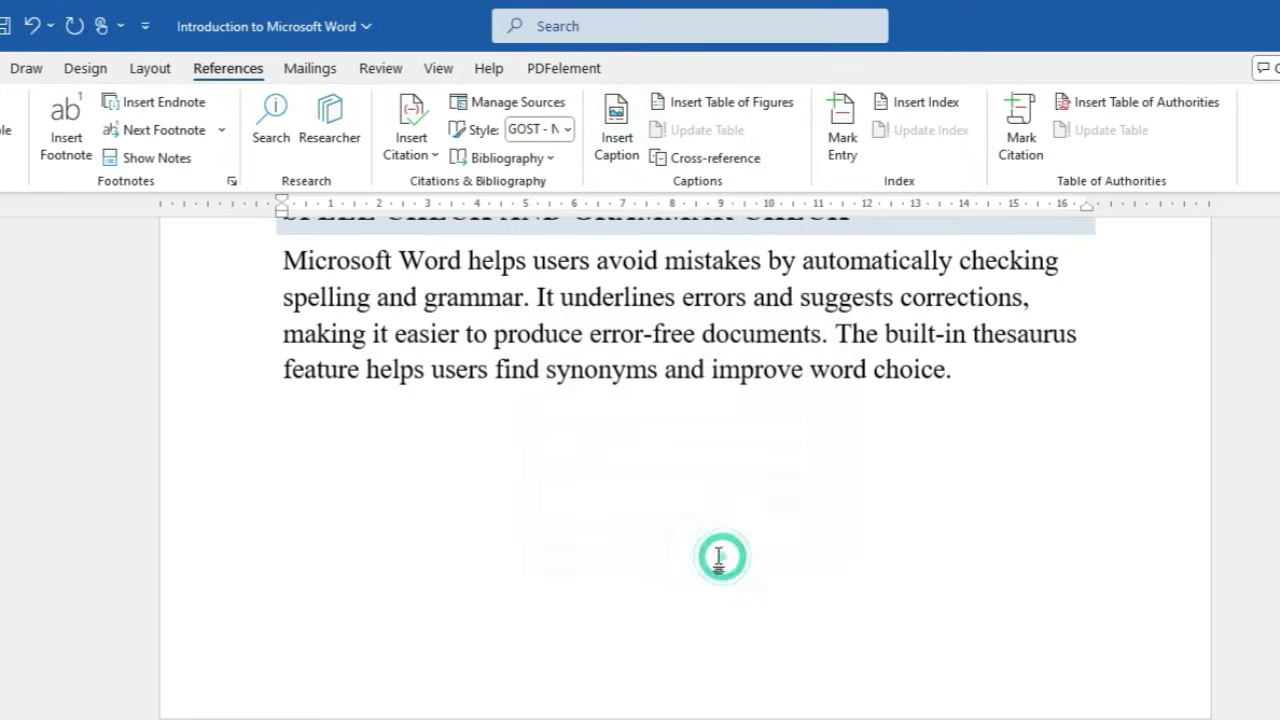
# Shrink the captioned picture to about 12 cm wide so it fits on the page below the Spell Check paragraph
pyautogui.scroll(-5, 620, 574)
pyautogui.click(607, 538)
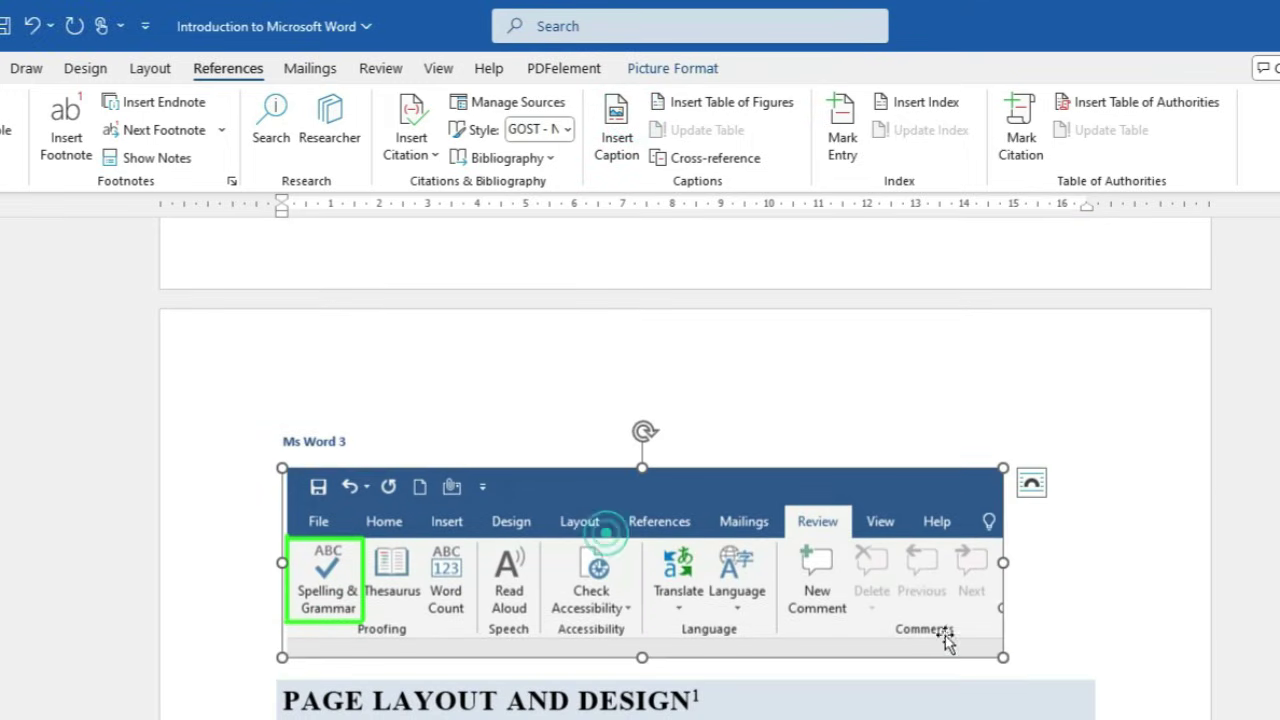
pyautogui.press('Delete')
pyautogui.hotkey('ctrl', 'z')
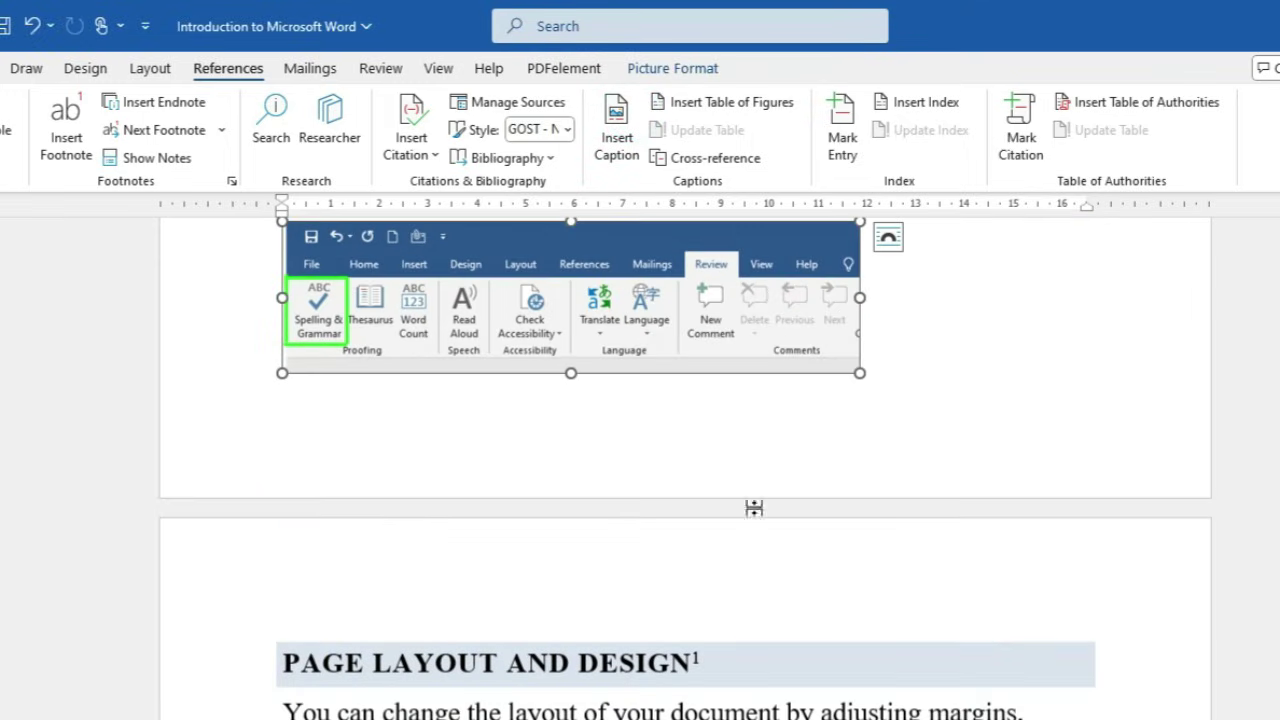
pyautogui.scroll(3, 760, 510)
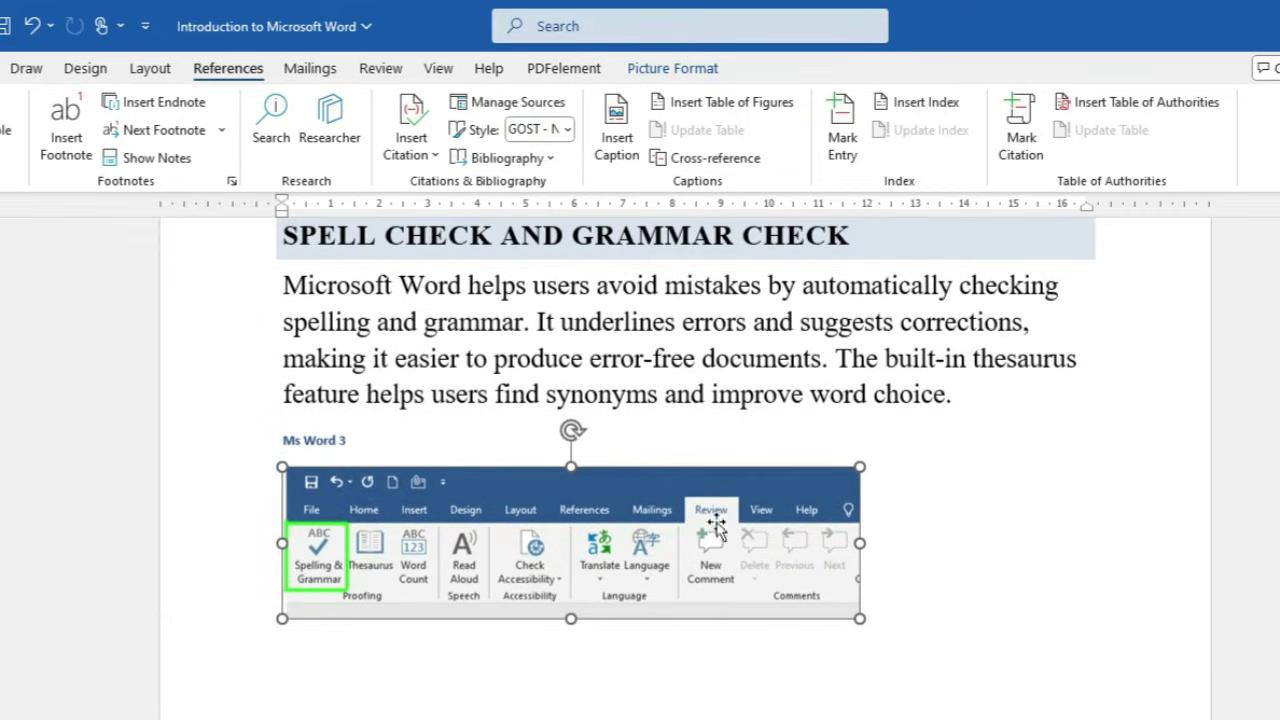
pyautogui.scroll(-1, 509, 530)
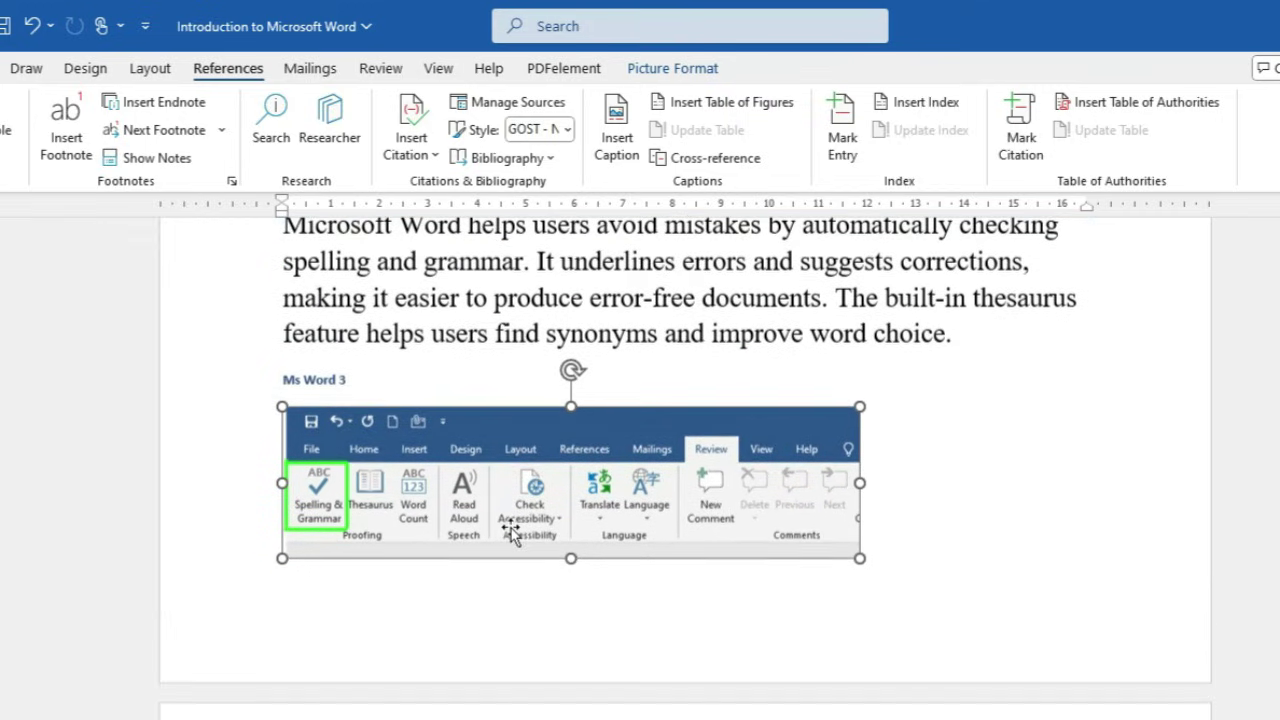
# Update the table of figures below the table of contents to include the new picture's caption
pyautogui.scroll(15, 506, 528)
pyautogui.scroll(20, 429, 582)
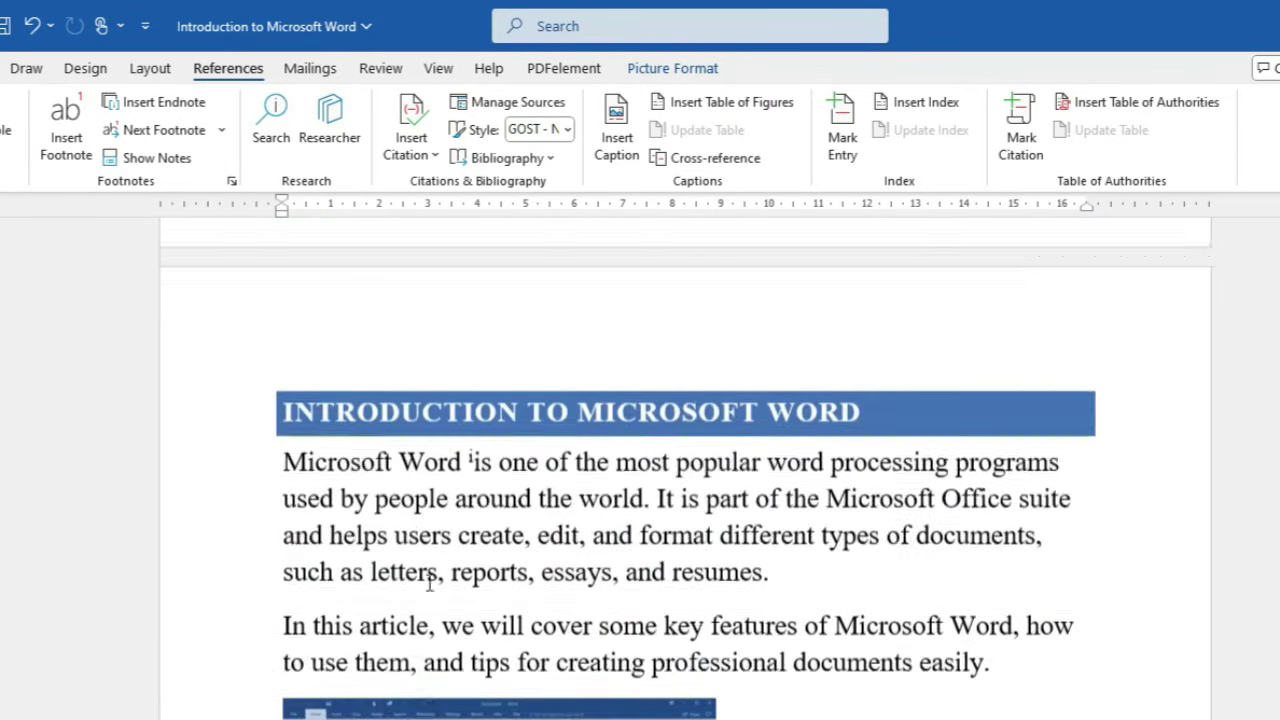
pyautogui.scroll(-1, 423, 690)
pyautogui.scroll(-2, 1104, 670)
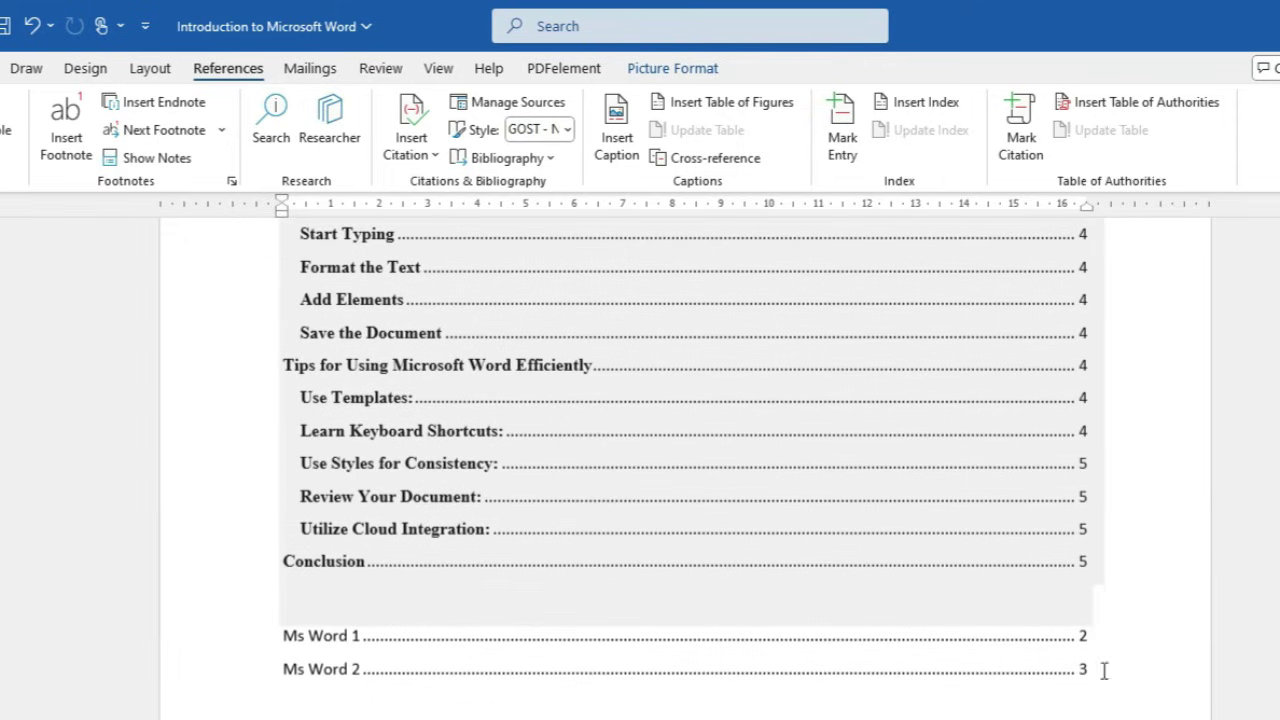
pyautogui.click(1095, 657)
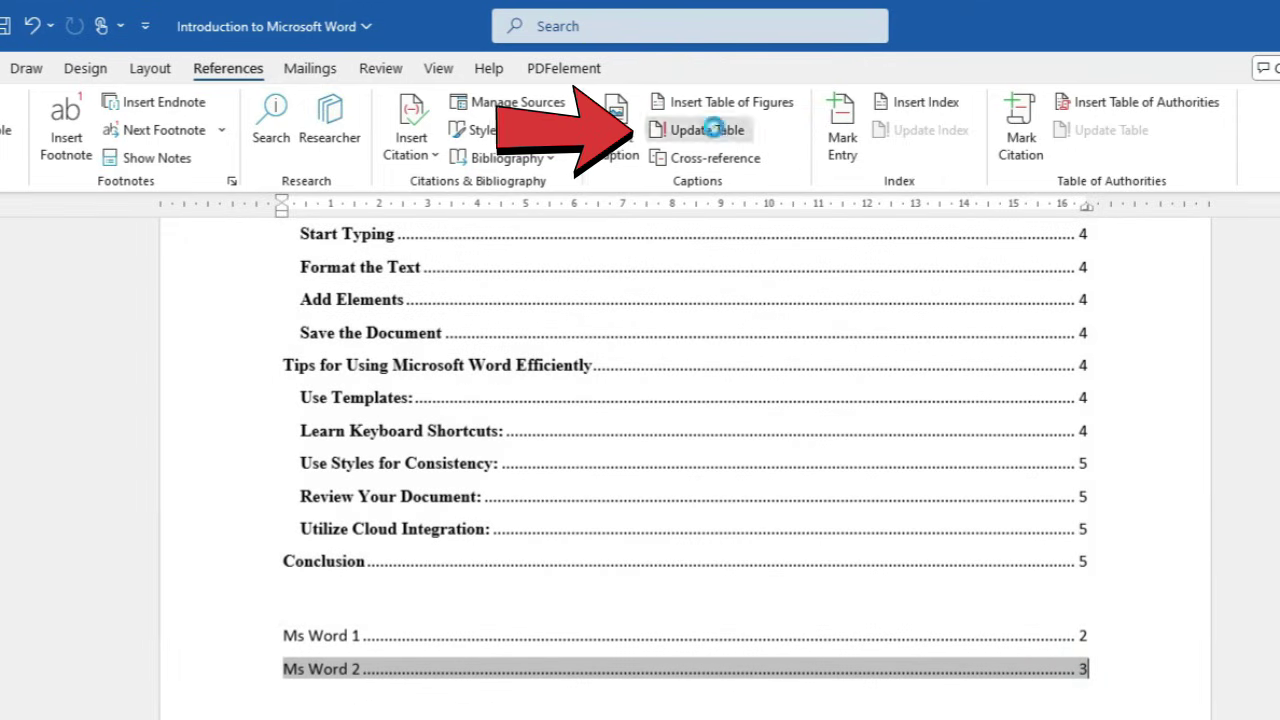
pyautogui.click(704, 130)
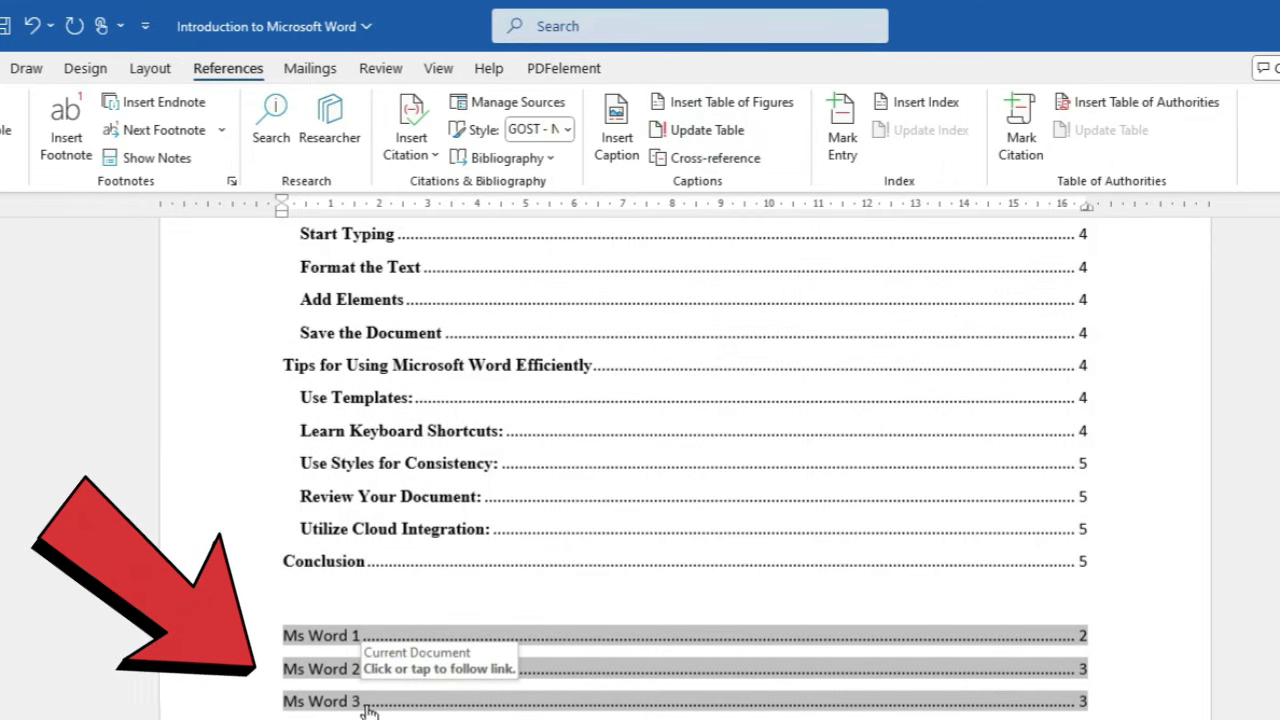
# Follow the Ms Word 3 entry in the table of figures to check its captioned picture
pyautogui.click(369, 706)
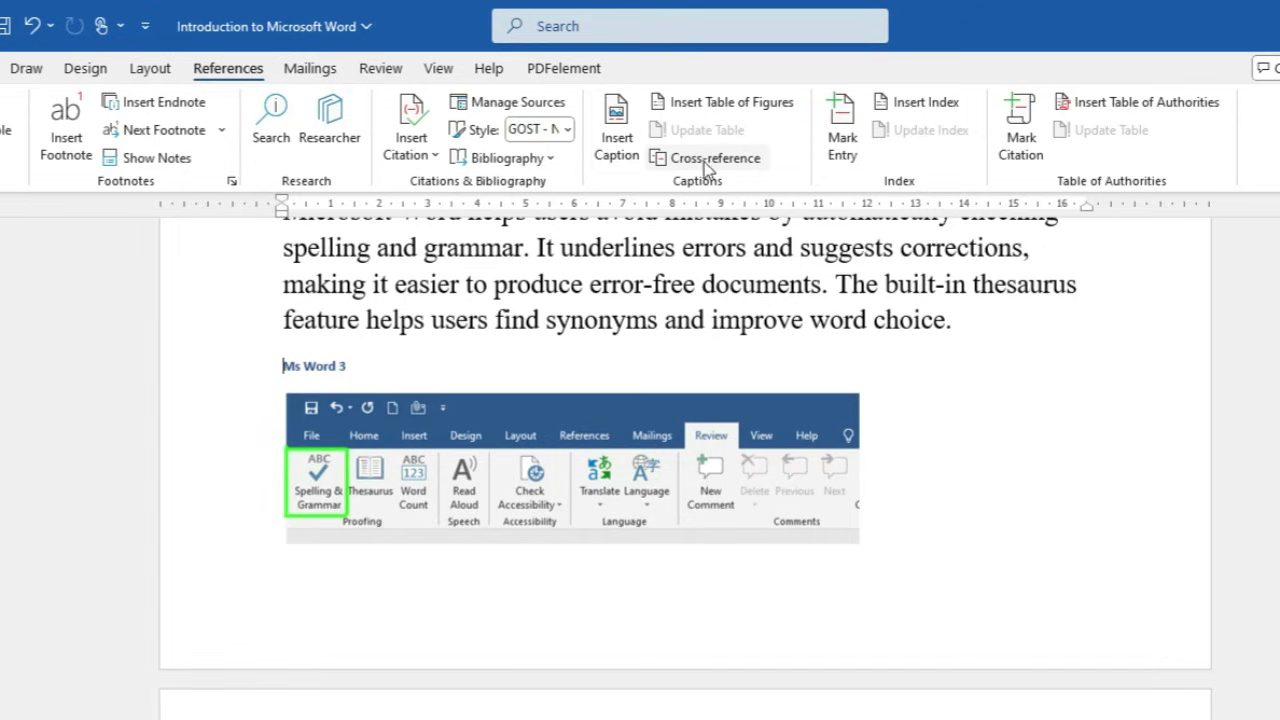
pyautogui.scroll(15, 645, 488)
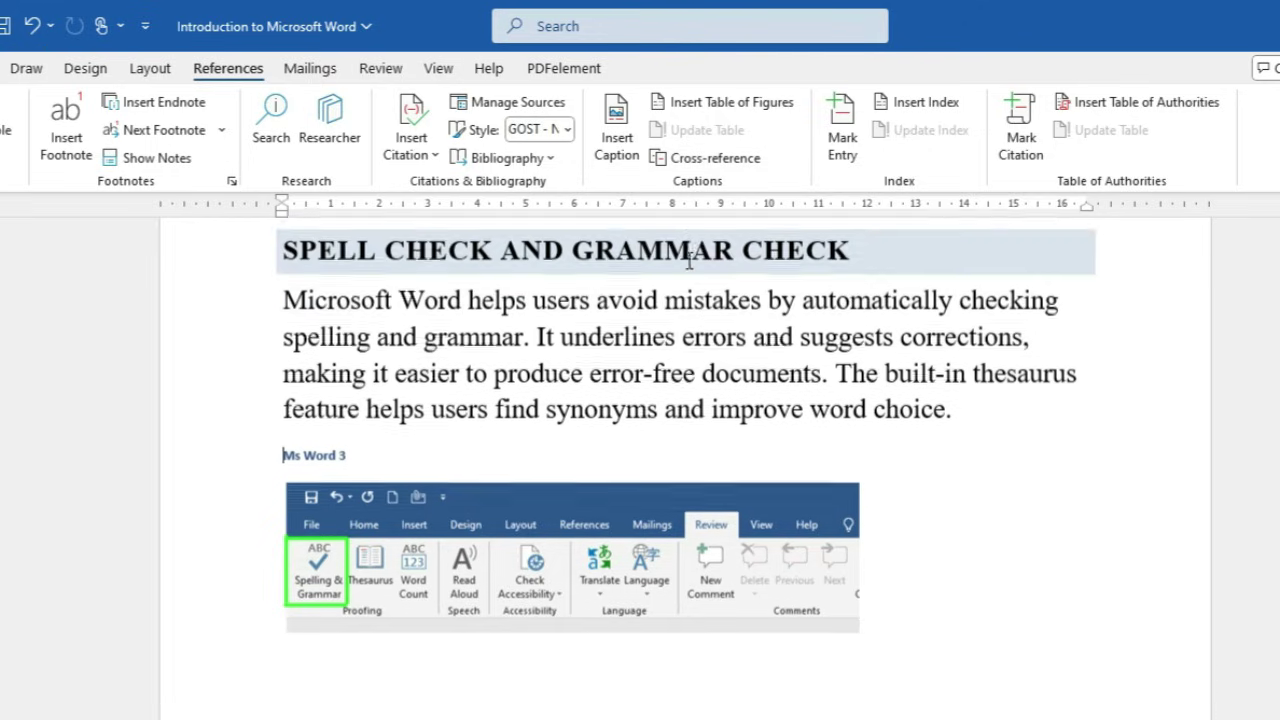
# Reduce the font size of the table of contents and the table of figures by three increments
pyautogui.scroll(20, 645, 488)
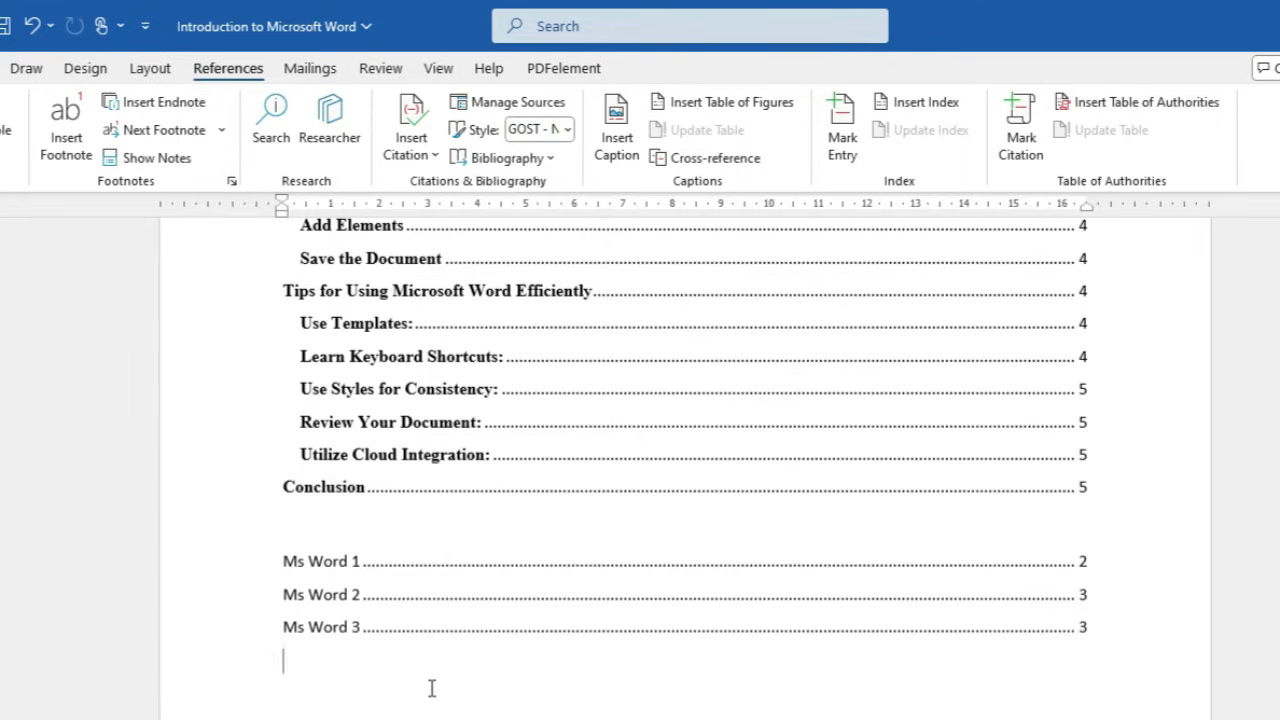
pyautogui.moveTo(430, 686); pyautogui.dragTo(248, 288)
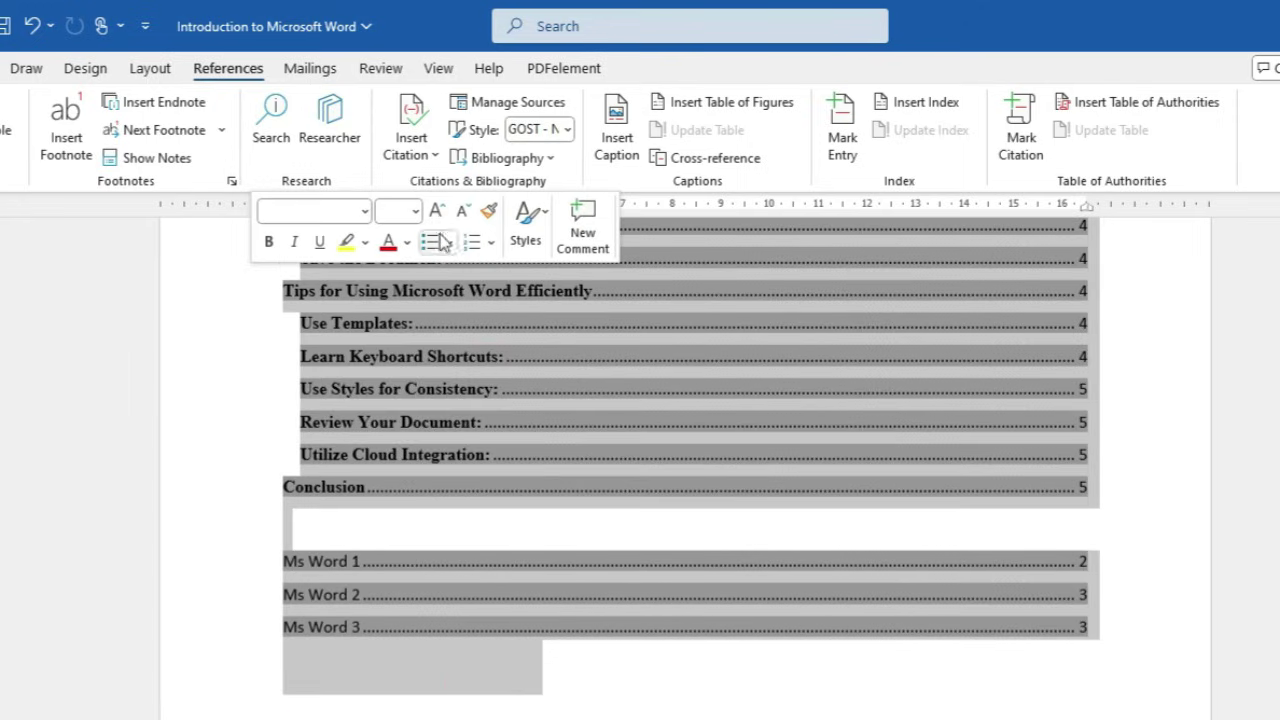
pyautogui.click(462, 214)
pyautogui.click(462, 214)
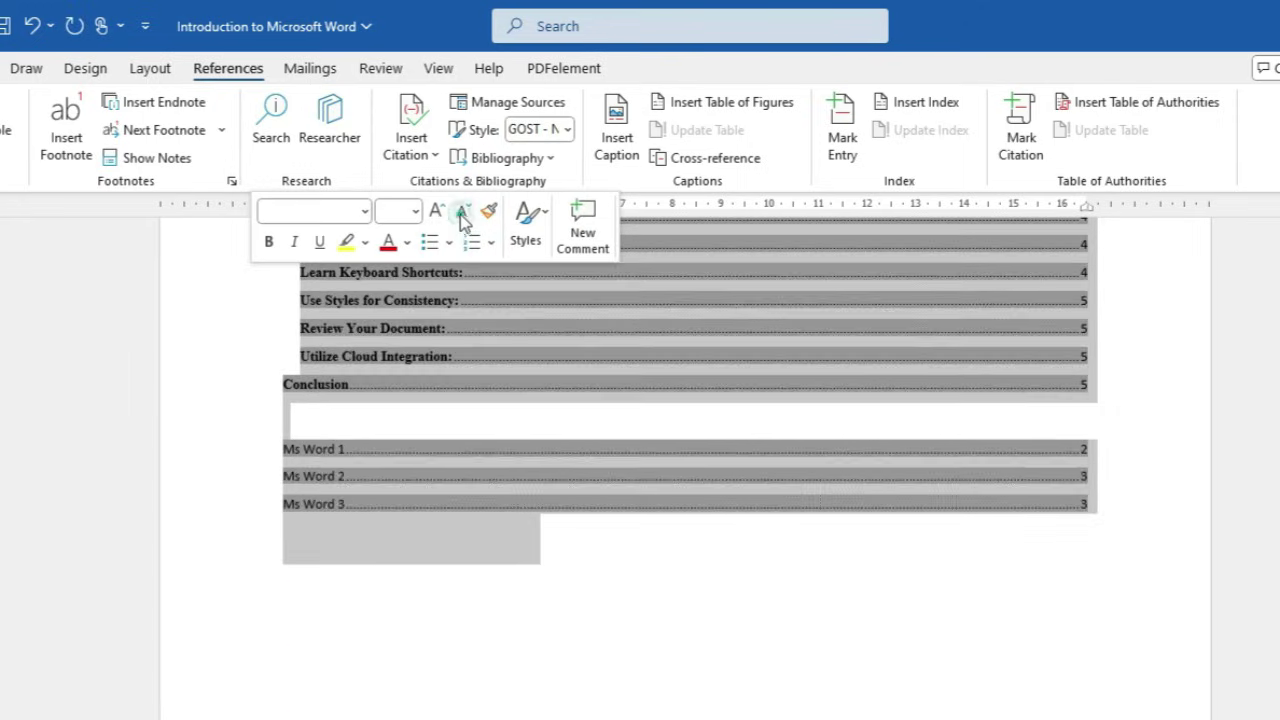
pyautogui.click(462, 214)
pyautogui.click(523, 517)
pyautogui.scroll(5, 523, 517)
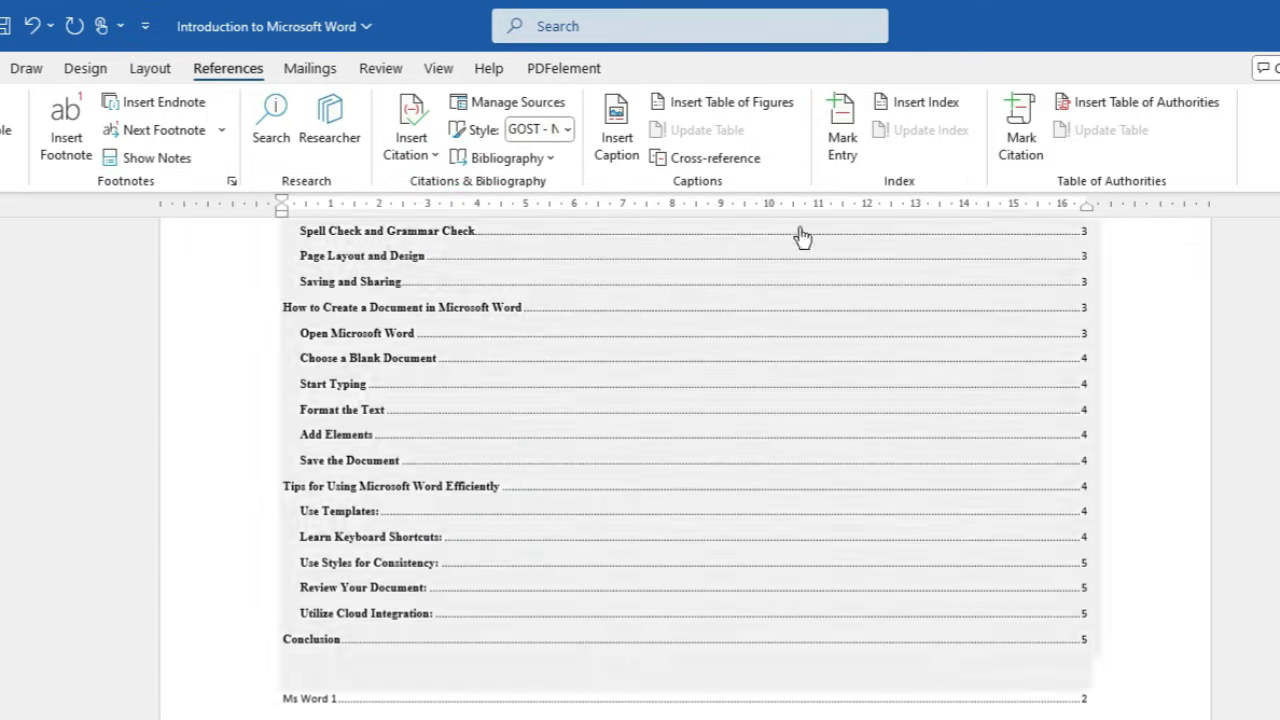
pyautogui.scroll(5, 534, 354)
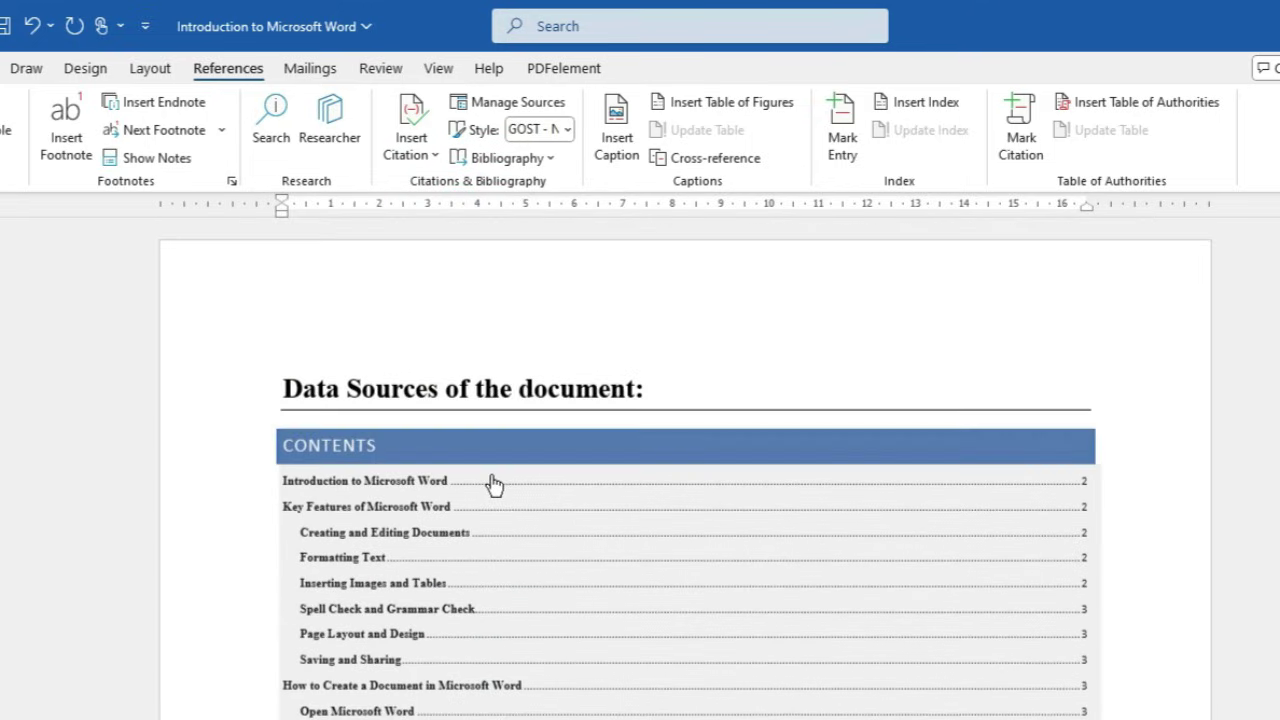
# Bookmark the Add Elements heading with the name bookmark_a
pyautogui.scroll(-10, 494, 484)
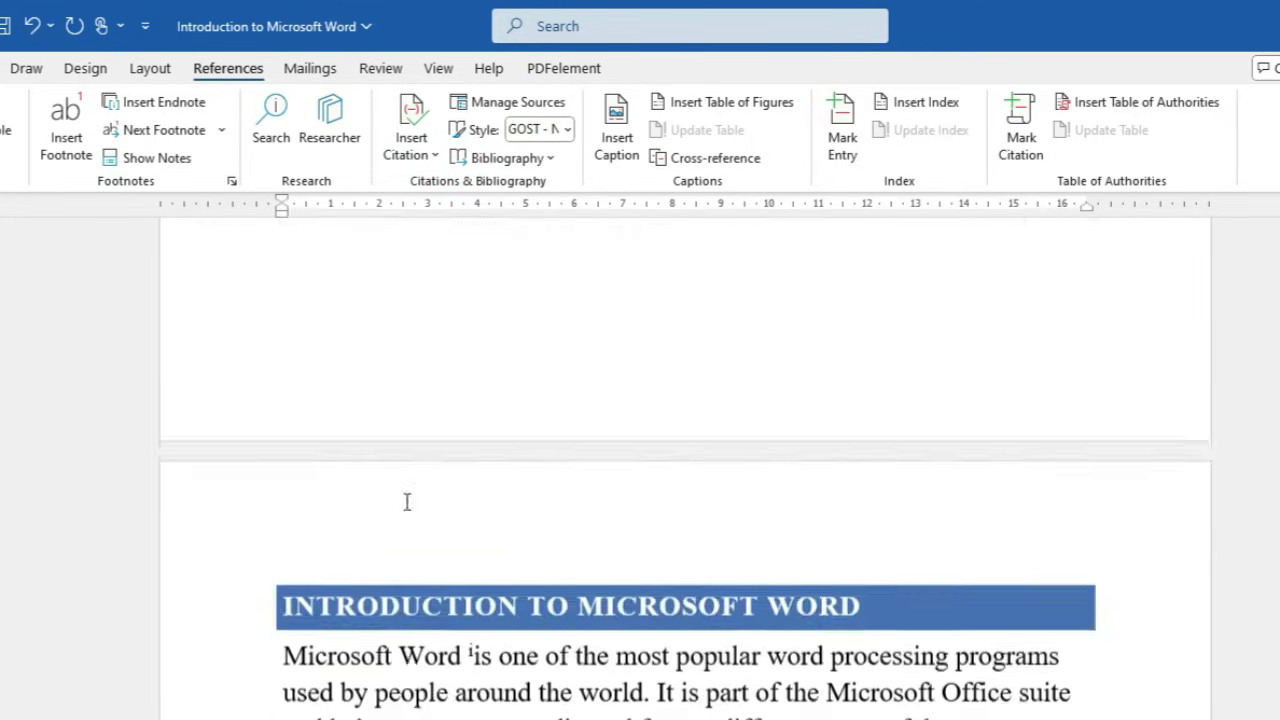
pyautogui.scroll(-15, 407, 502)
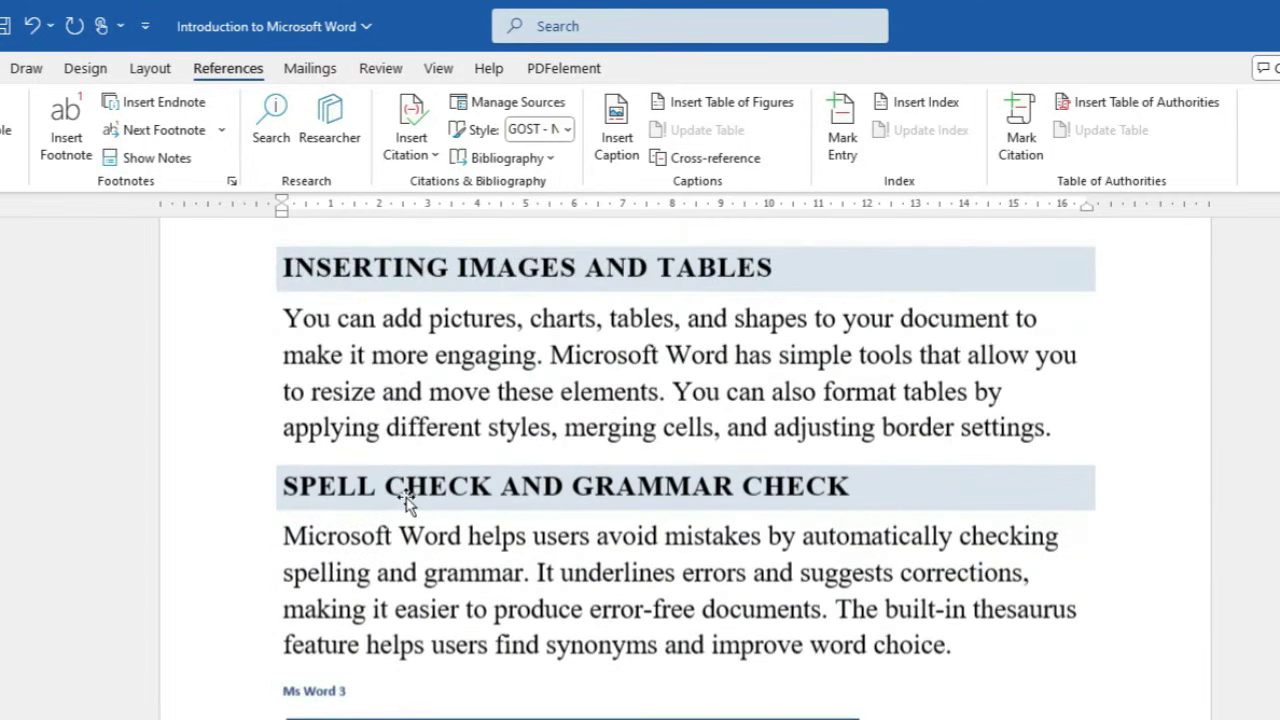
pyautogui.scroll(-15, 407, 502)
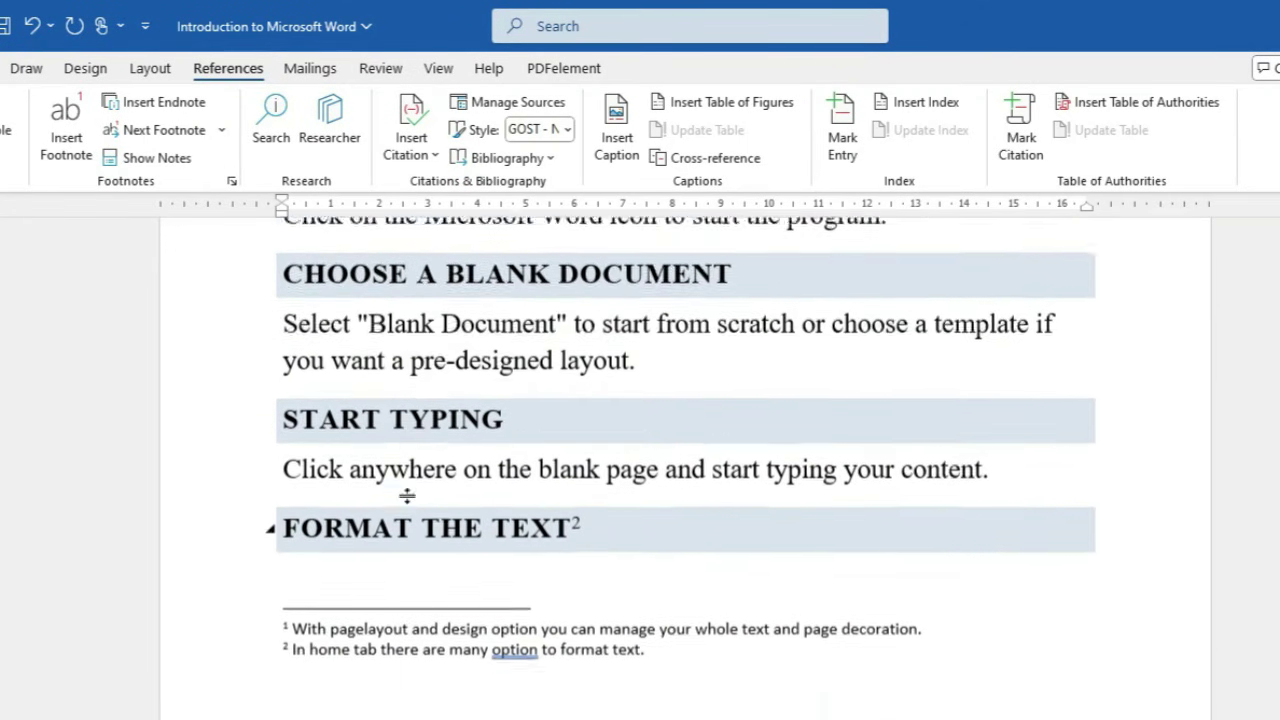
pyautogui.scroll(-5, 407, 495)
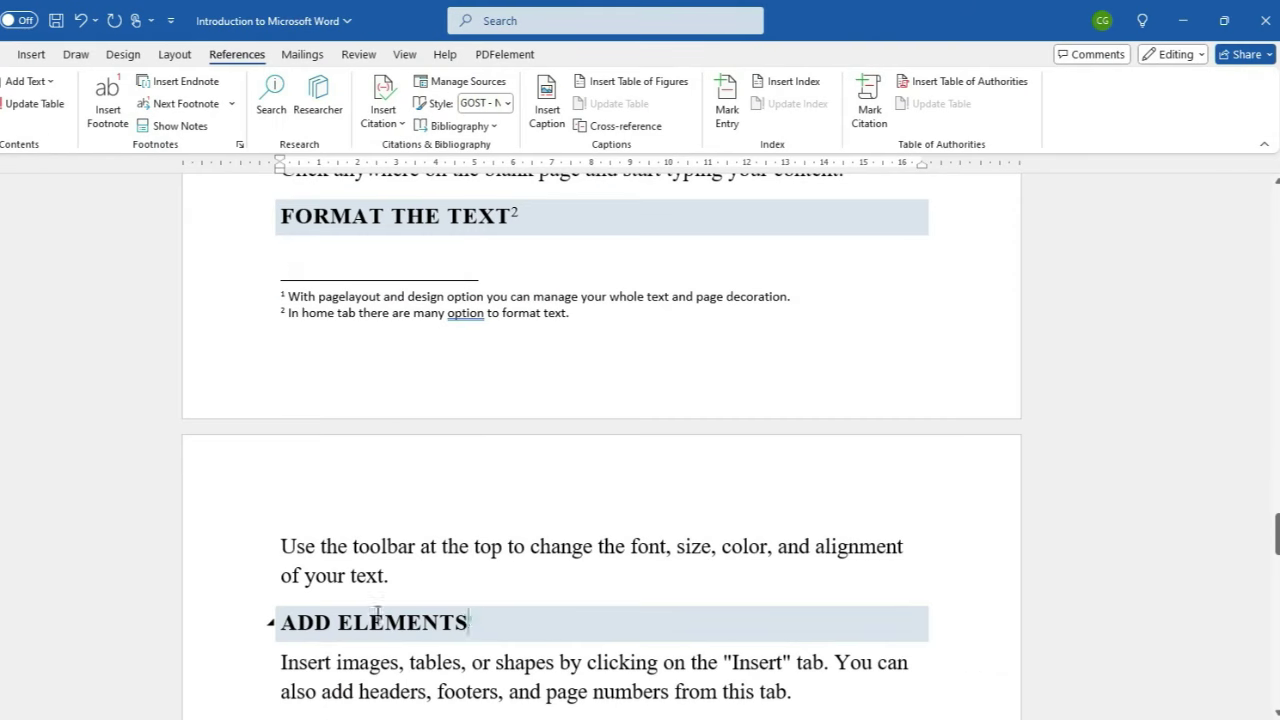
pyautogui.moveTo(468, 622); pyautogui.dragTo(323, 622)
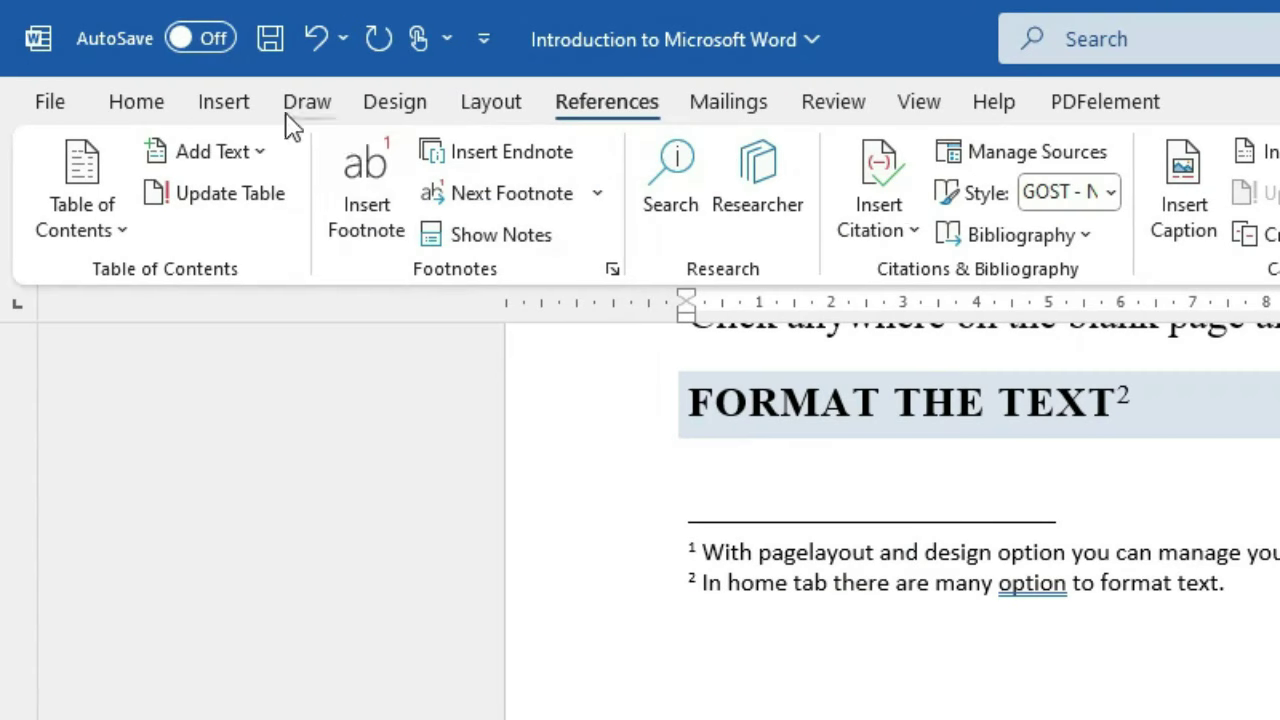
pyautogui.click(40, 59)
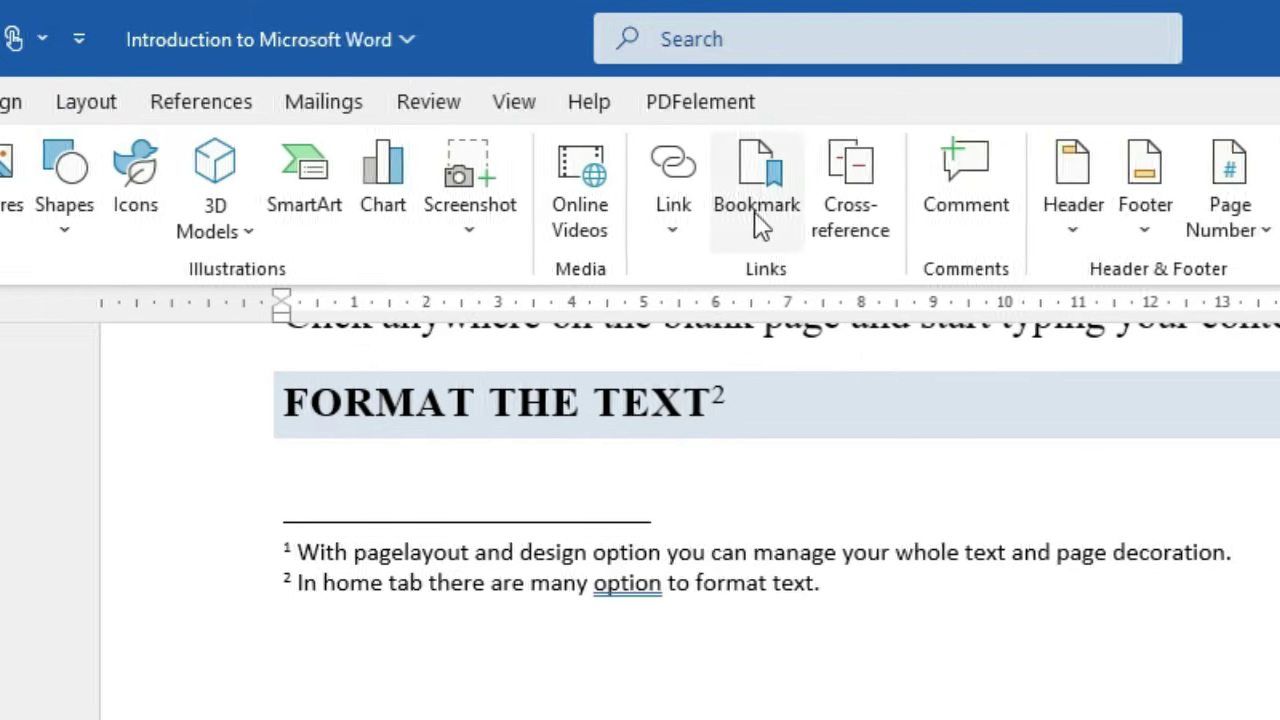
pyautogui.click(1161, 208)
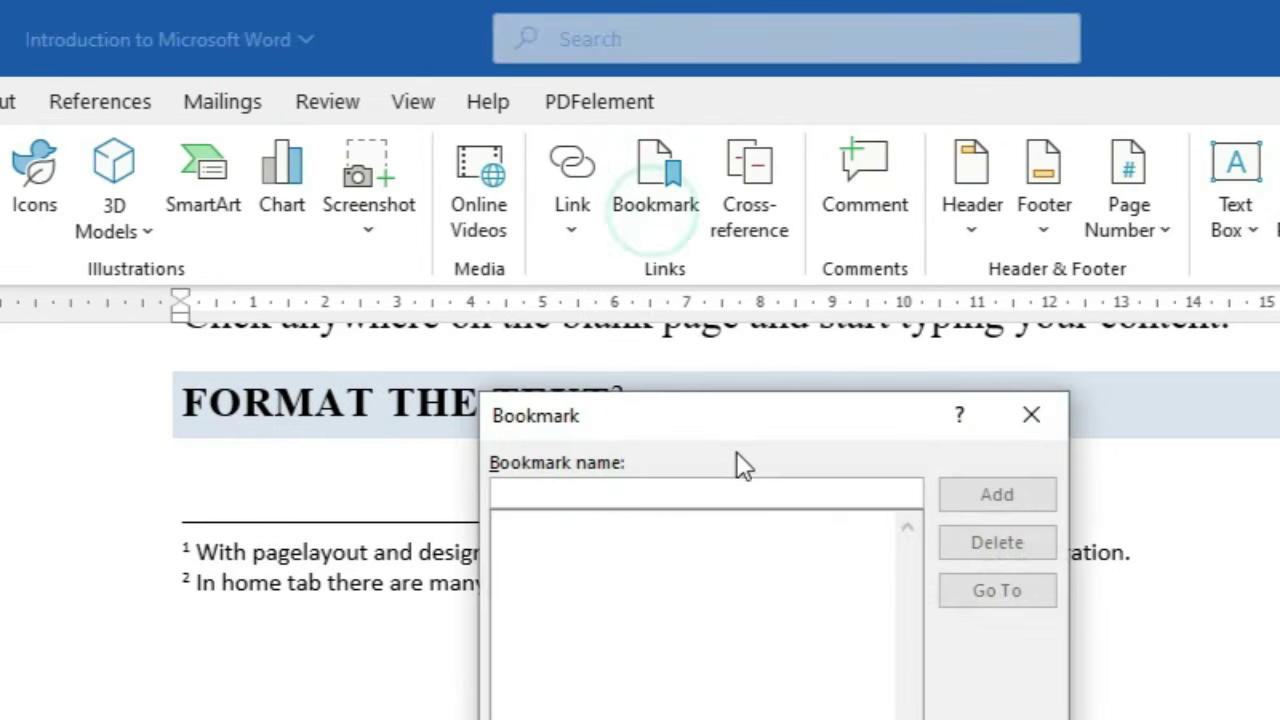
pyautogui.write('bookmark_a')
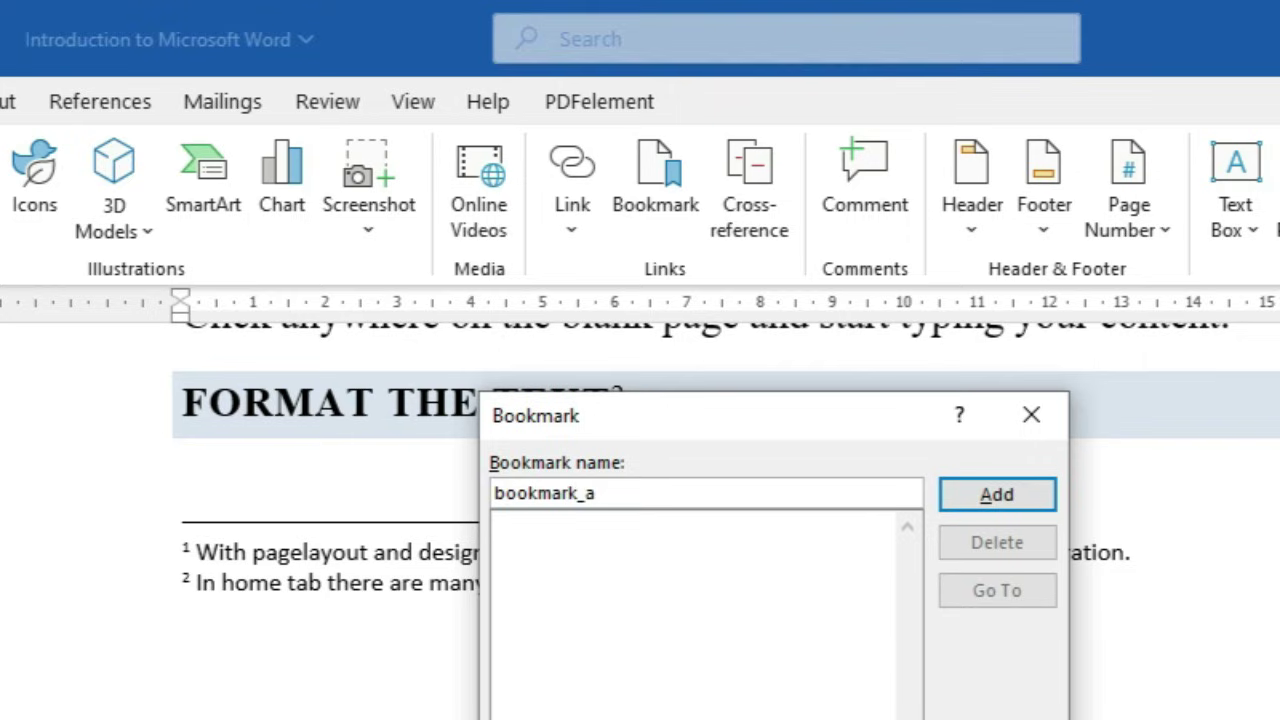
pyautogui.click(978, 497)
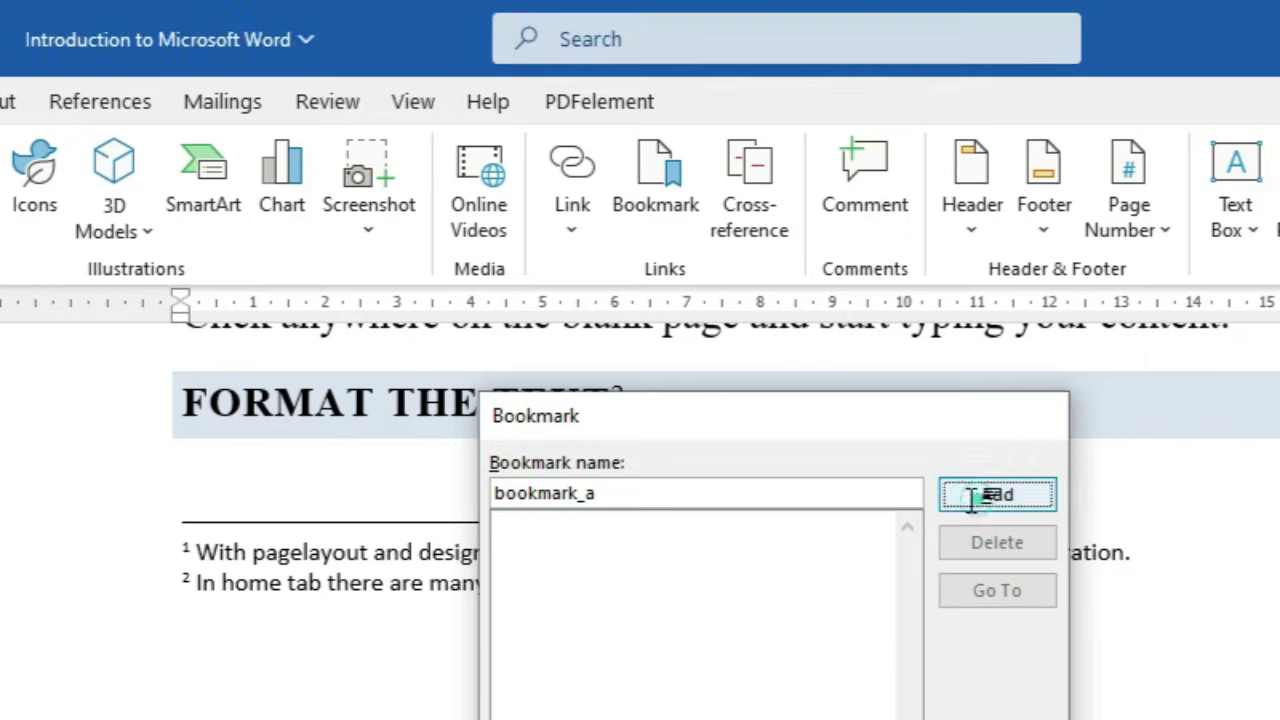
# Insert the built-in Tabular List quick table below the Use Templates paragraph
pyautogui.scroll(-3, 851, 620)
pyautogui.scroll(-3, 726, 587)
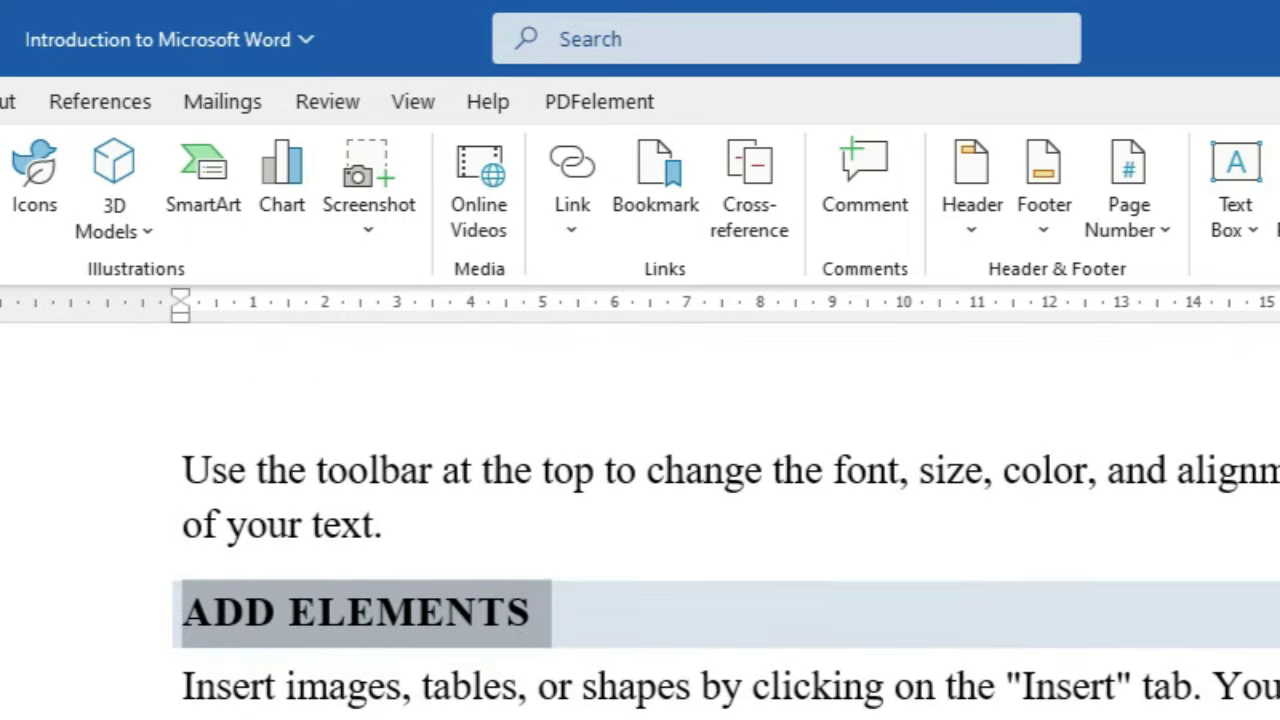
pyautogui.scroll(3, 726, 520)
pyautogui.scroll(-4, 726, 520)
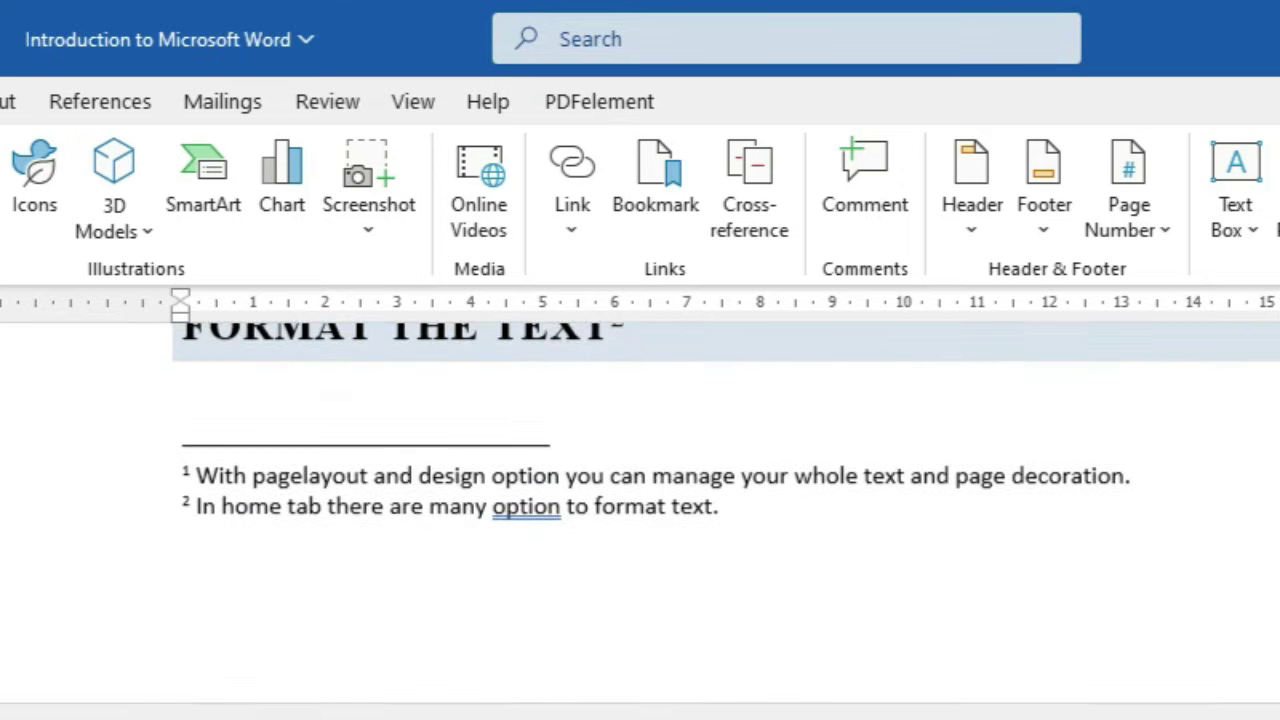
pyautogui.scroll(-3, 726, 520)
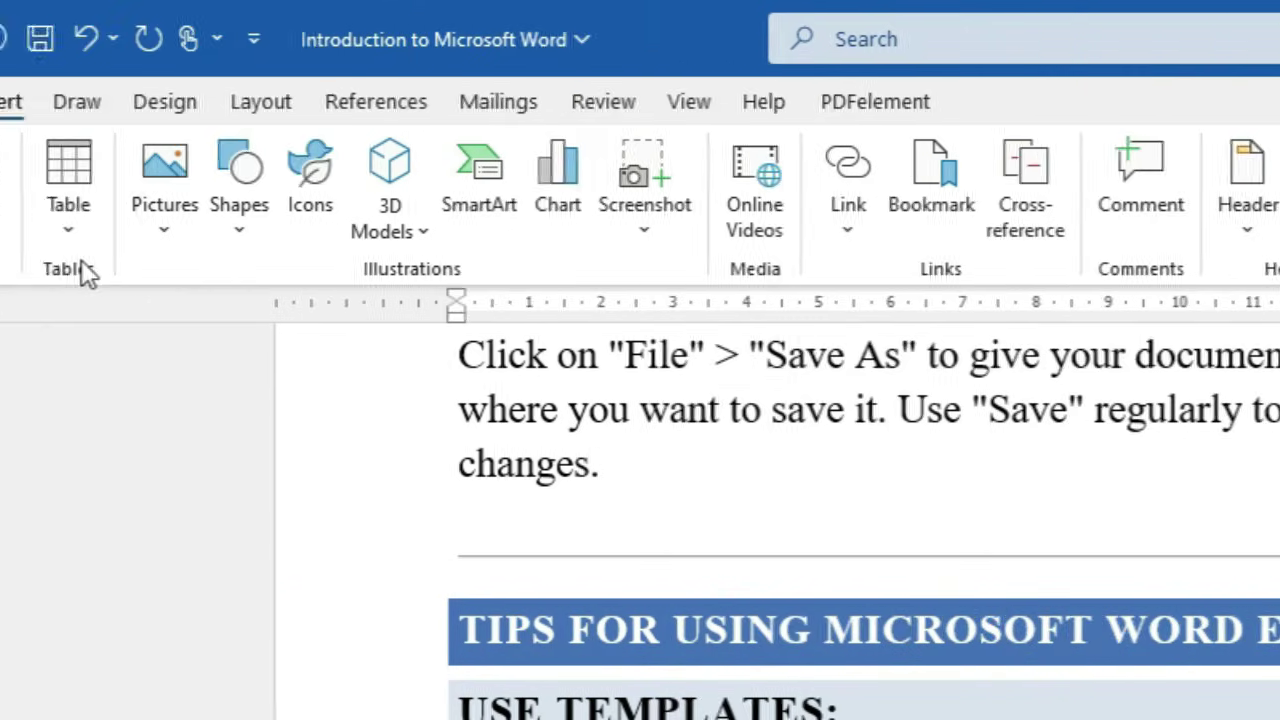
pyautogui.click(298, 180)
pyautogui.moveTo(380, 719)
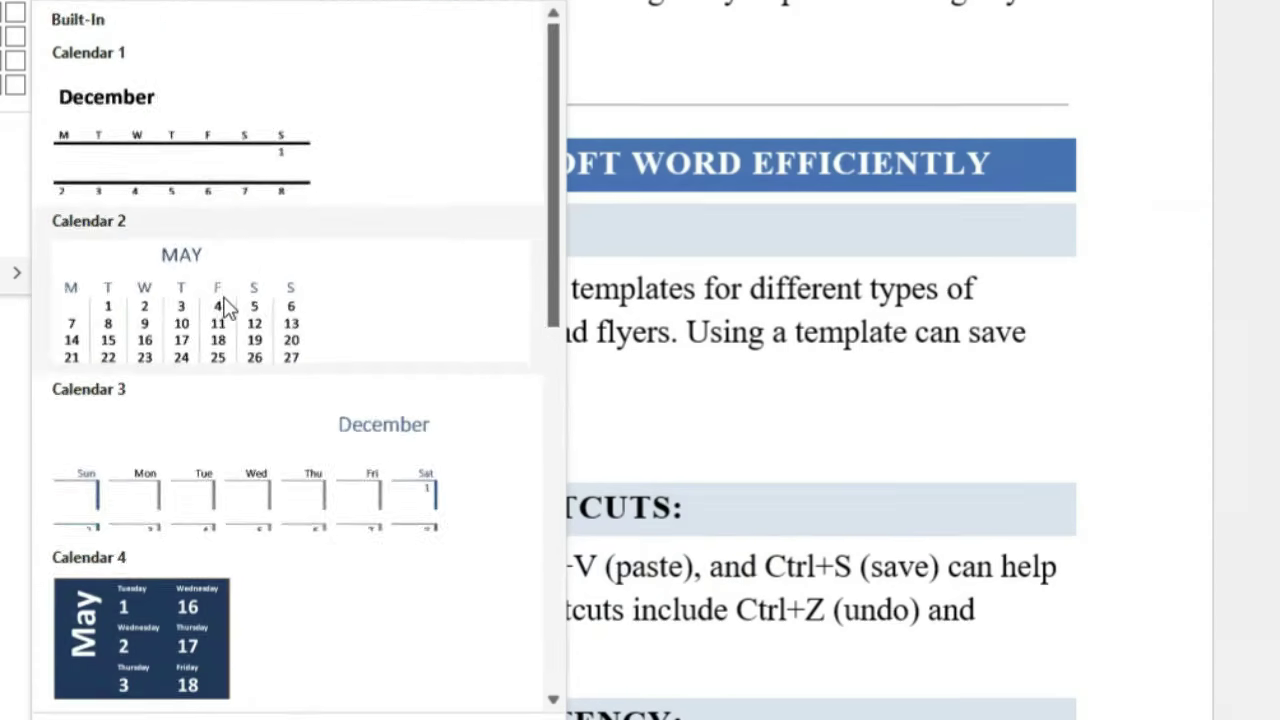
pyautogui.scroll(-10, 831, 719)
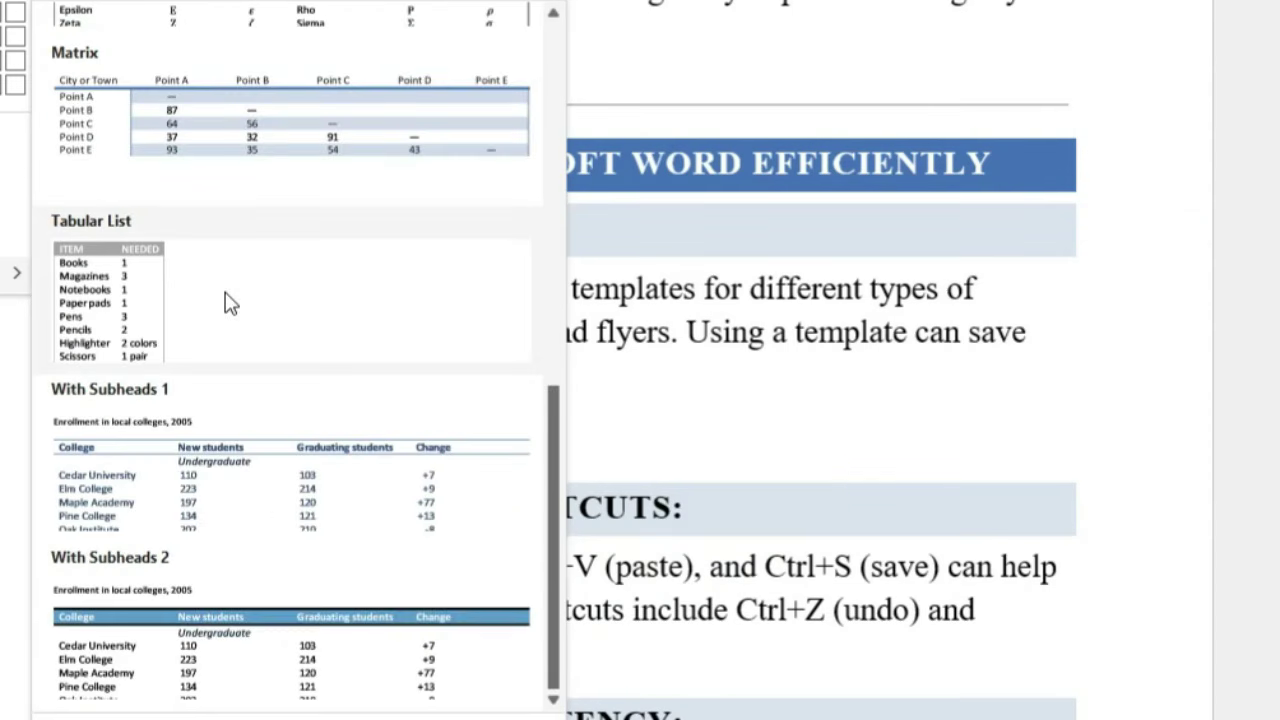
pyautogui.click(97, 312)
pyautogui.scroll(-2, 266, 437)
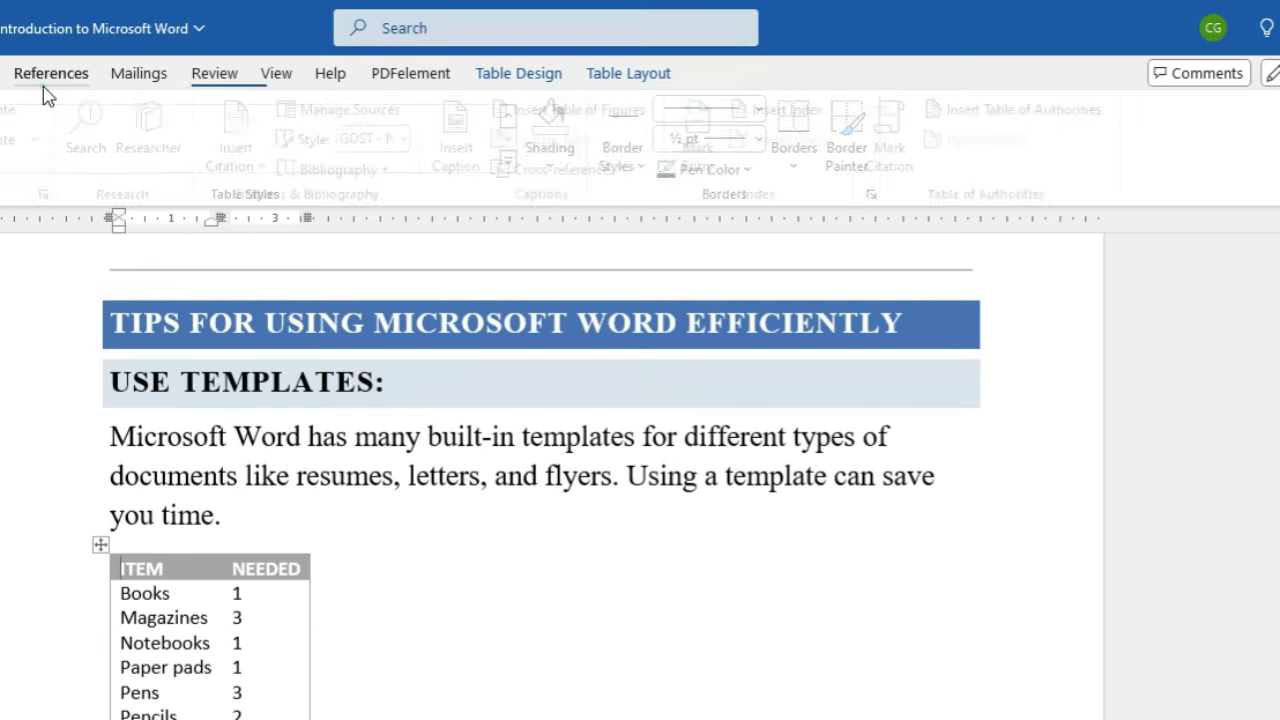
# Add a caption with the Table label above the inserted item list table
pyautogui.click(46, 74)
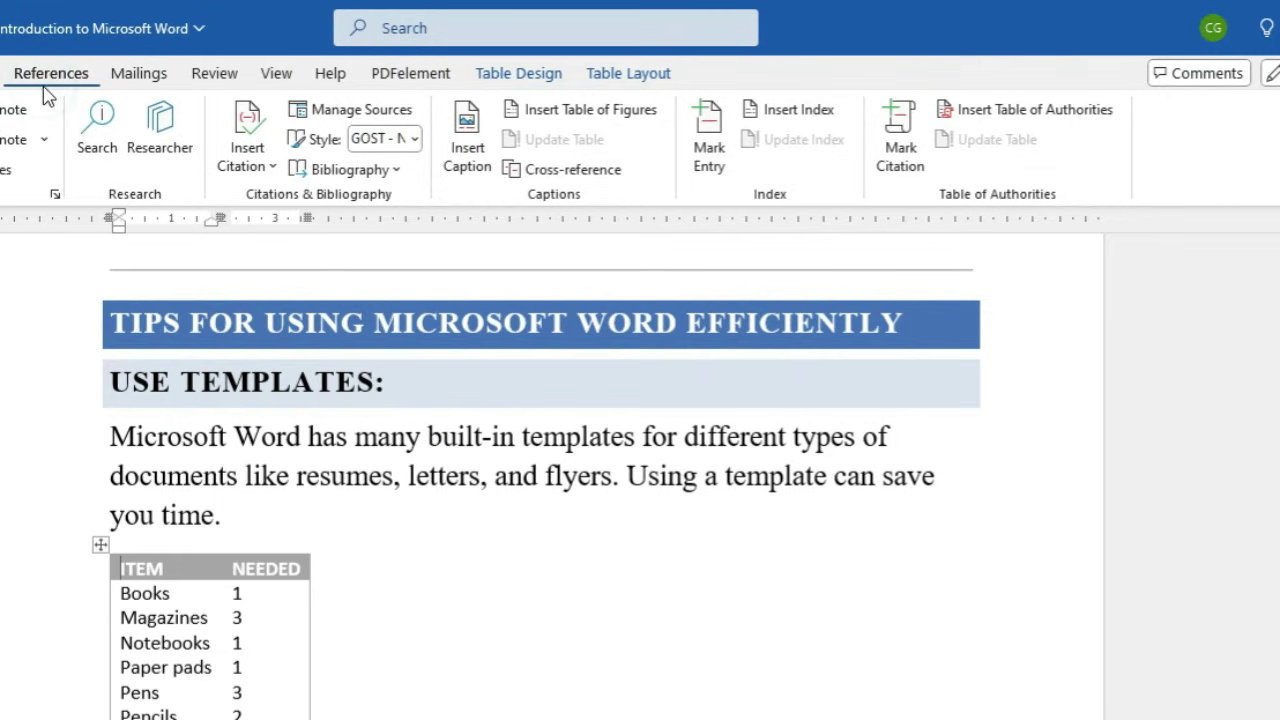
pyautogui.click(478, 142)
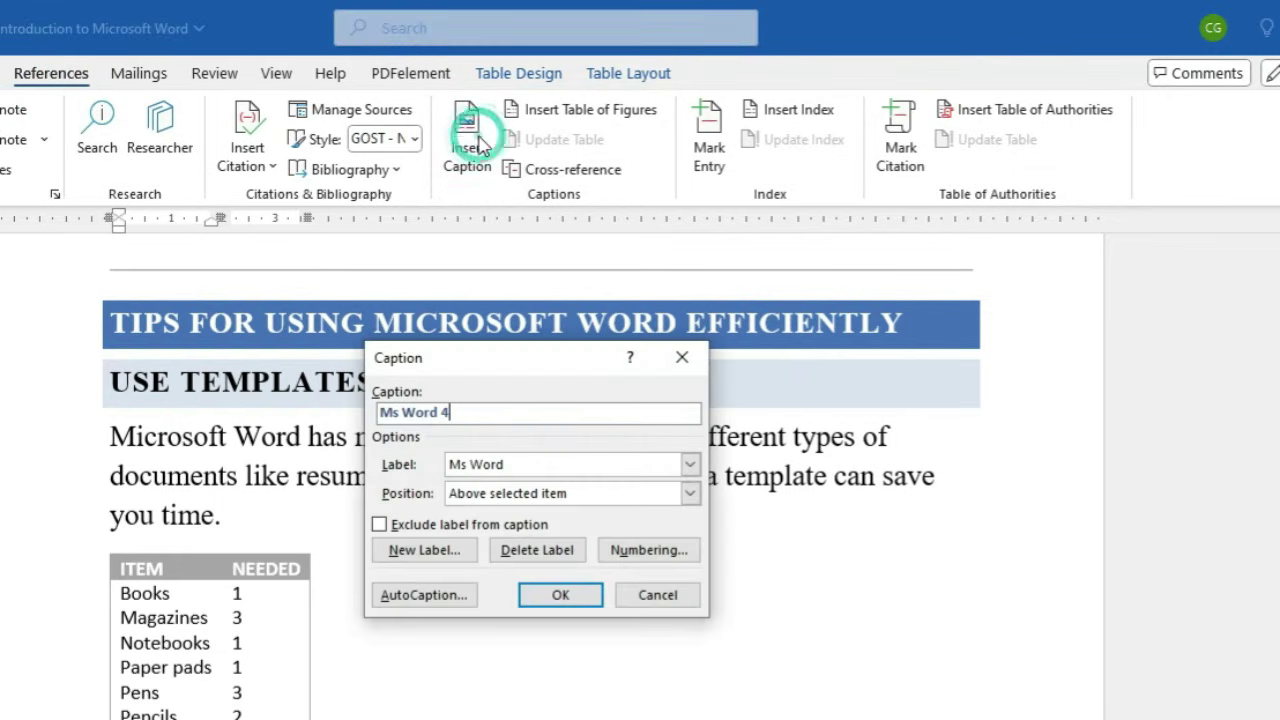
pyautogui.click(690, 465)
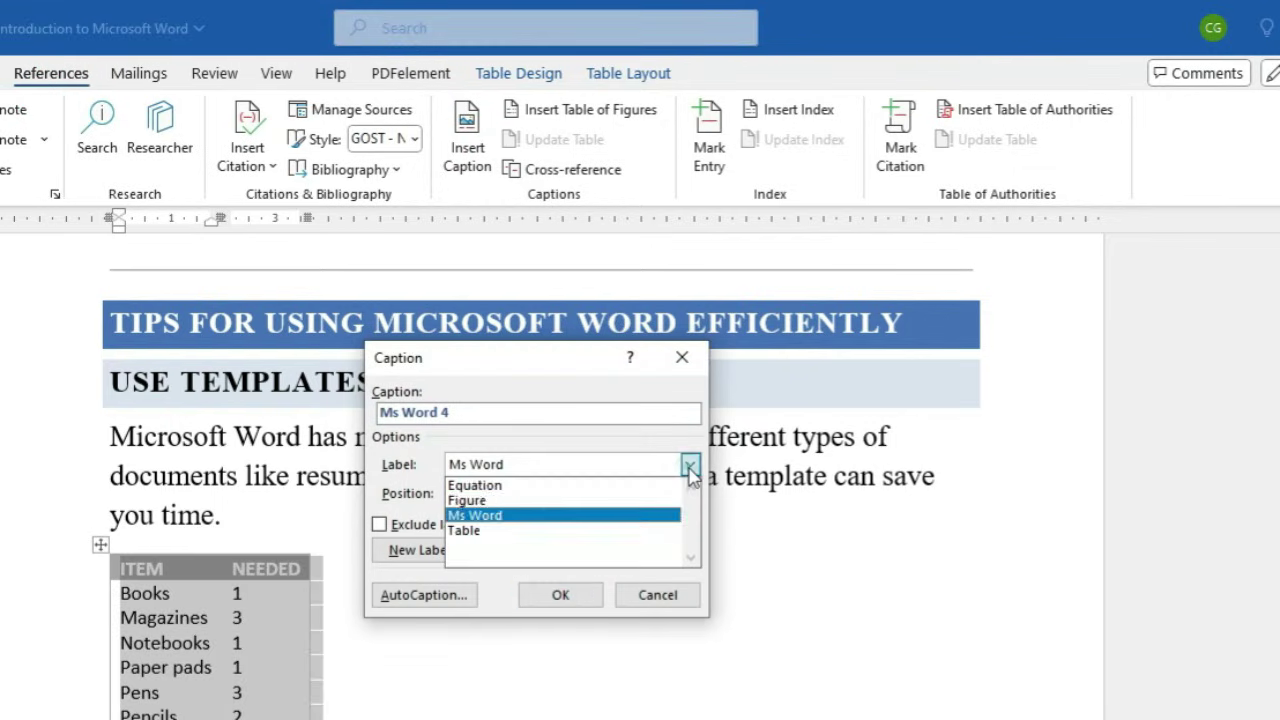
pyautogui.click(563, 531)
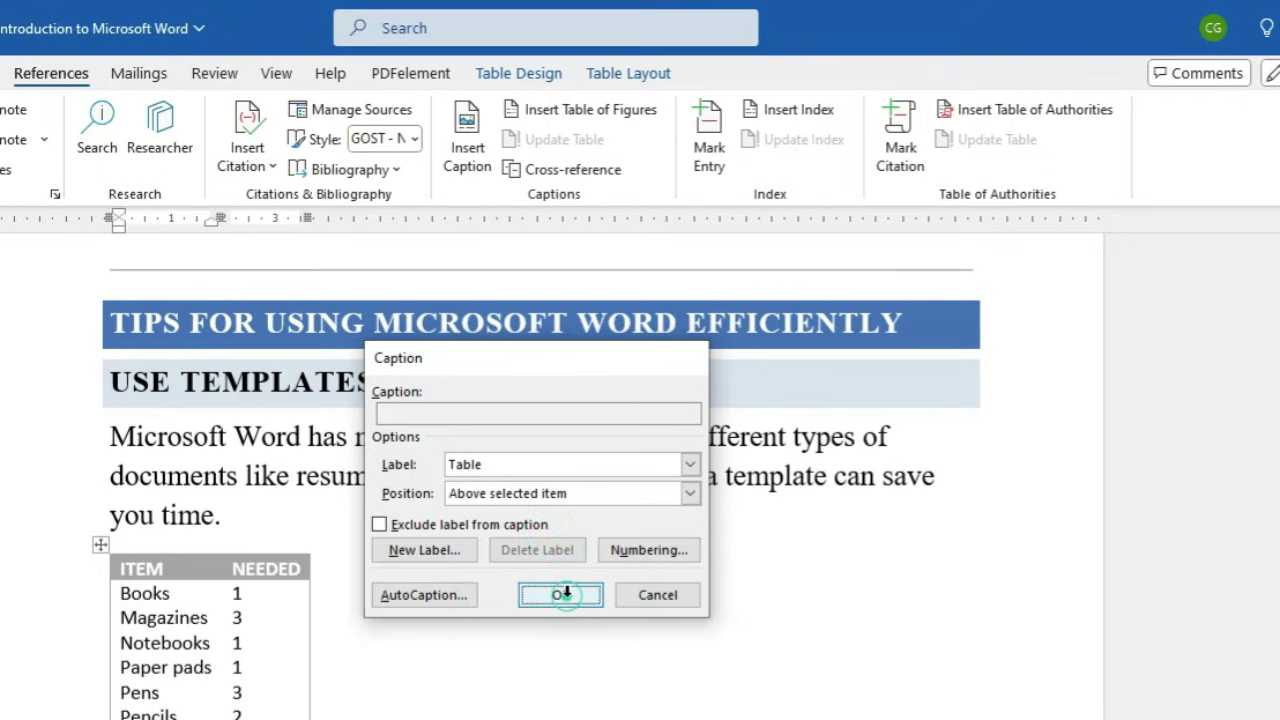
pyautogui.click(562, 596)
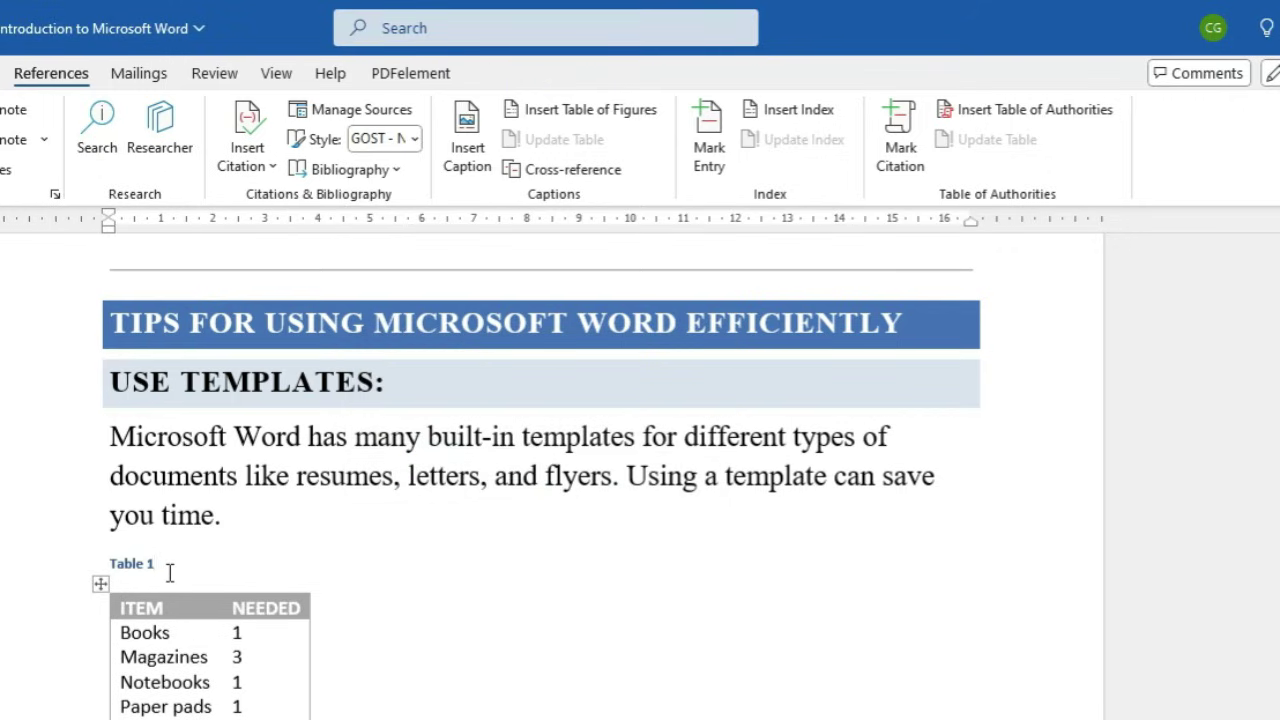
# Add an "Elements of data:" line below the table of figures, with a hyperlinked cross-reference to the bookmark text of bookmark_a under it
pyautogui.scroll(20, 160, 580)
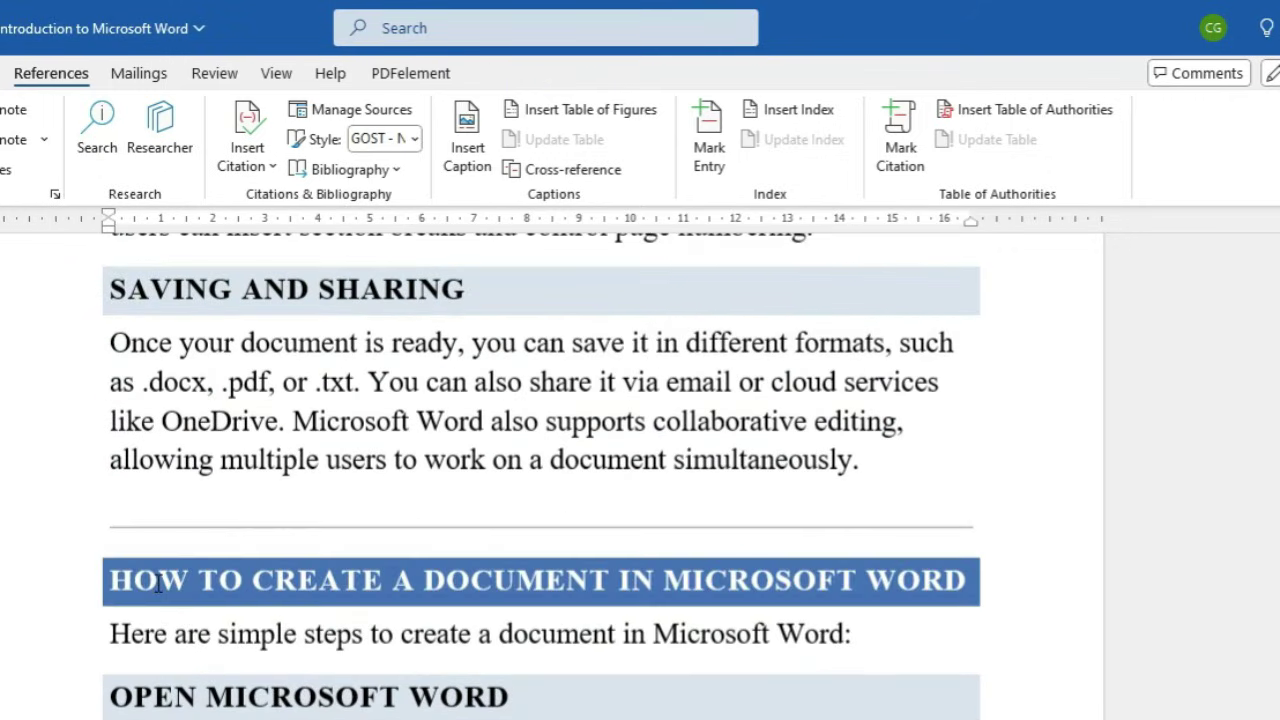
pyautogui.scroll(20, 156, 588)
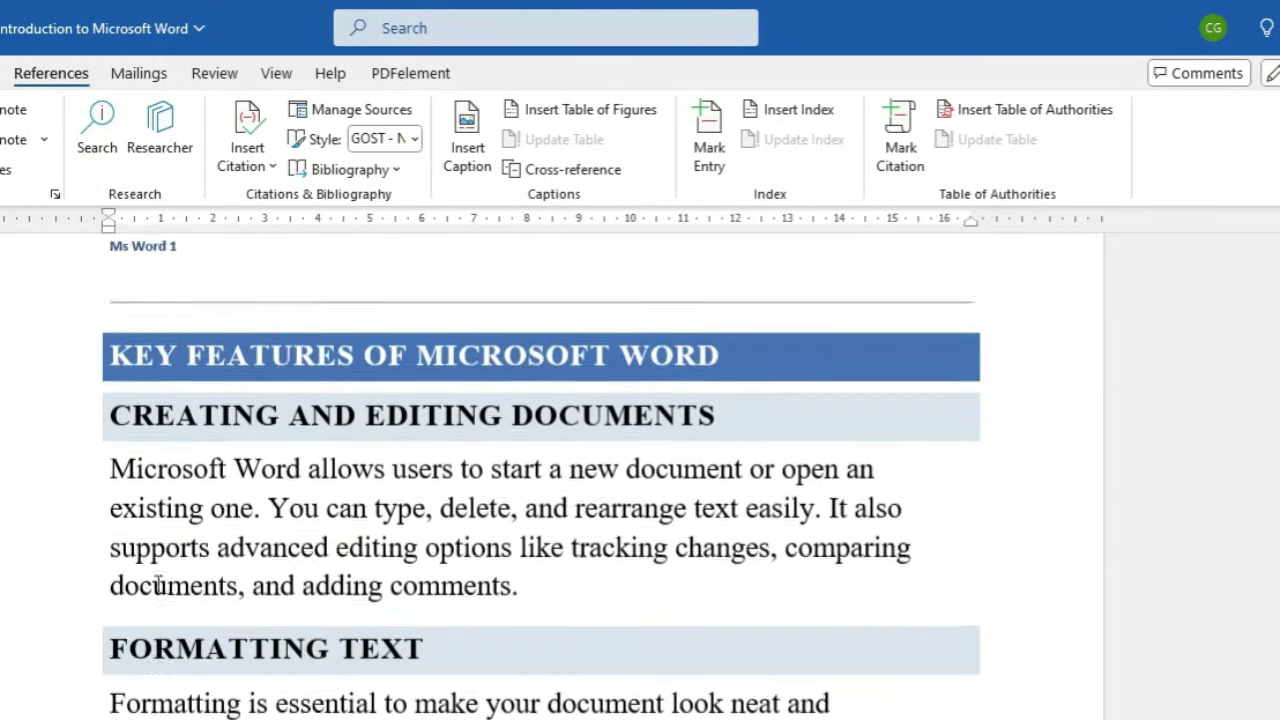
pyautogui.scroll(15, 156, 588)
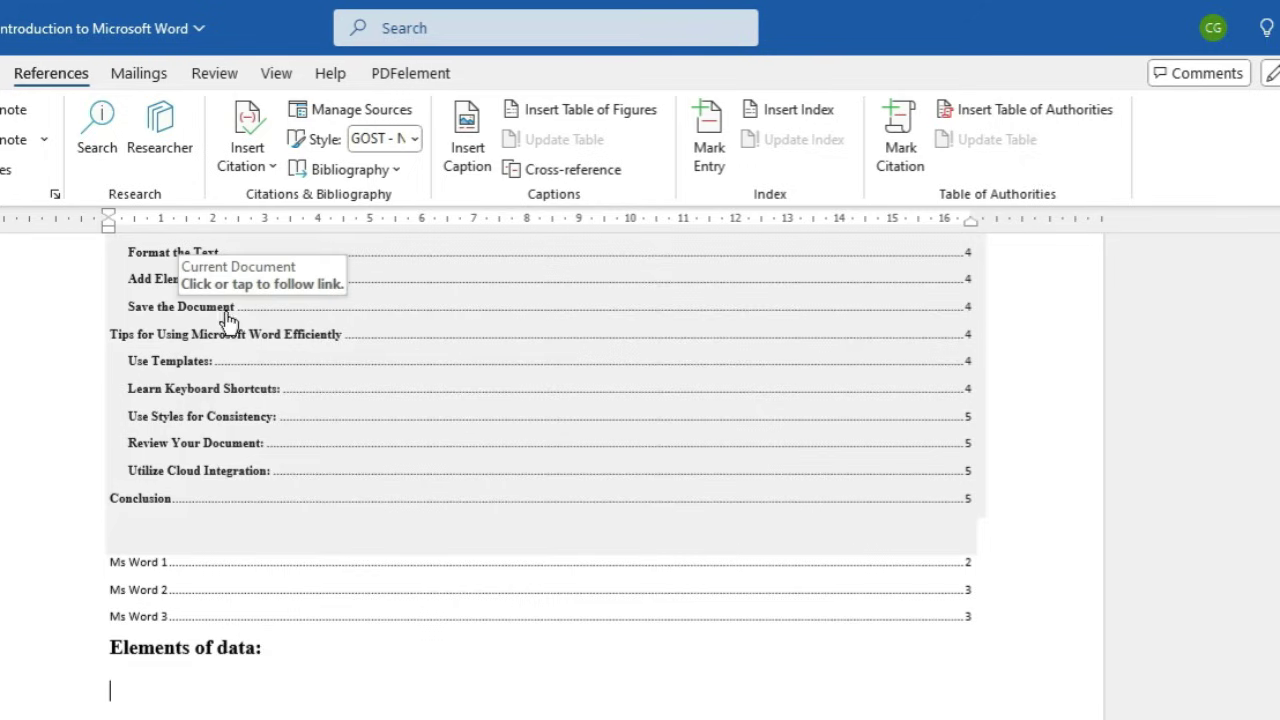
pyautogui.click(573, 170)
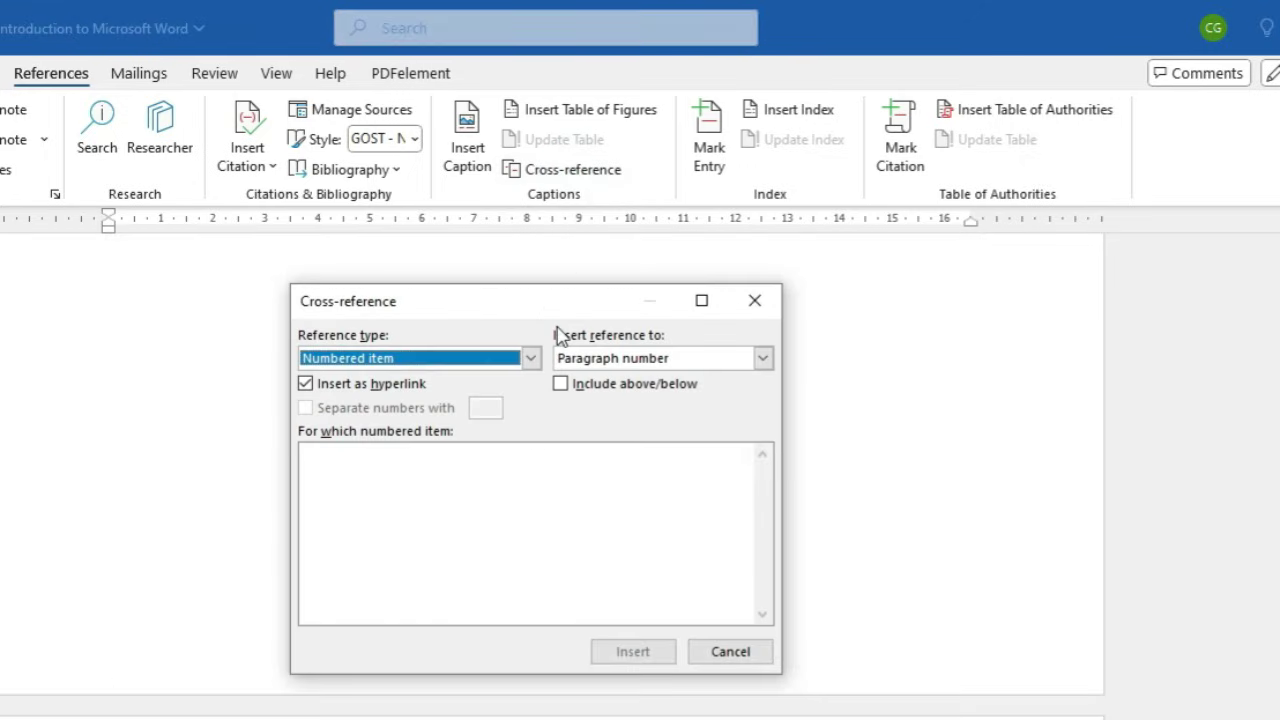
pyautogui.click(531, 358)
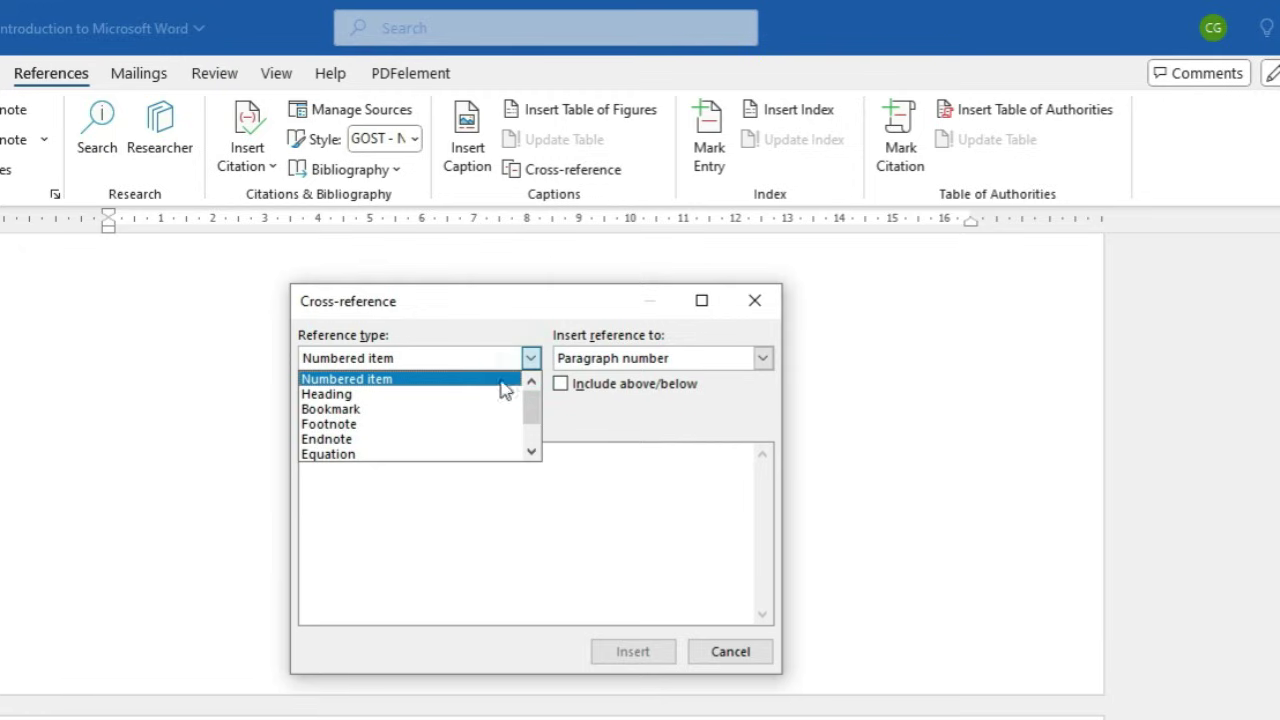
pyautogui.click(488, 395)
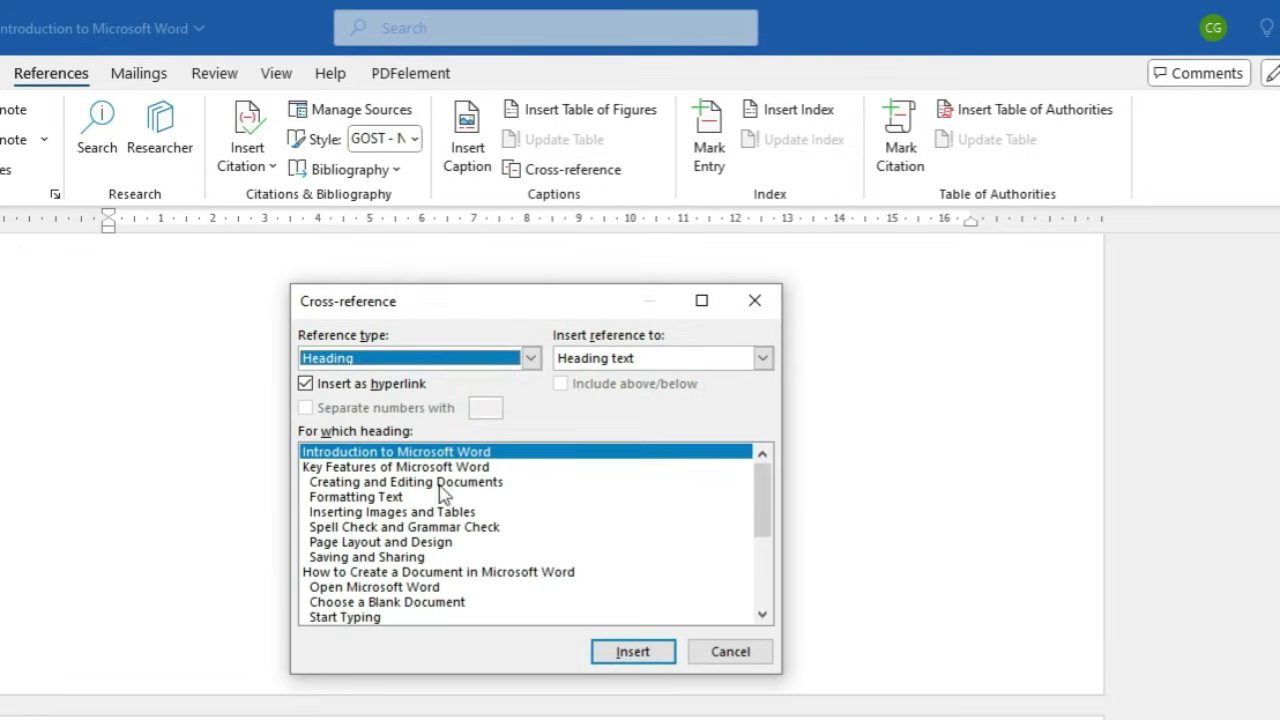
pyautogui.moveTo(764, 478); pyautogui.dragTo(766, 568)
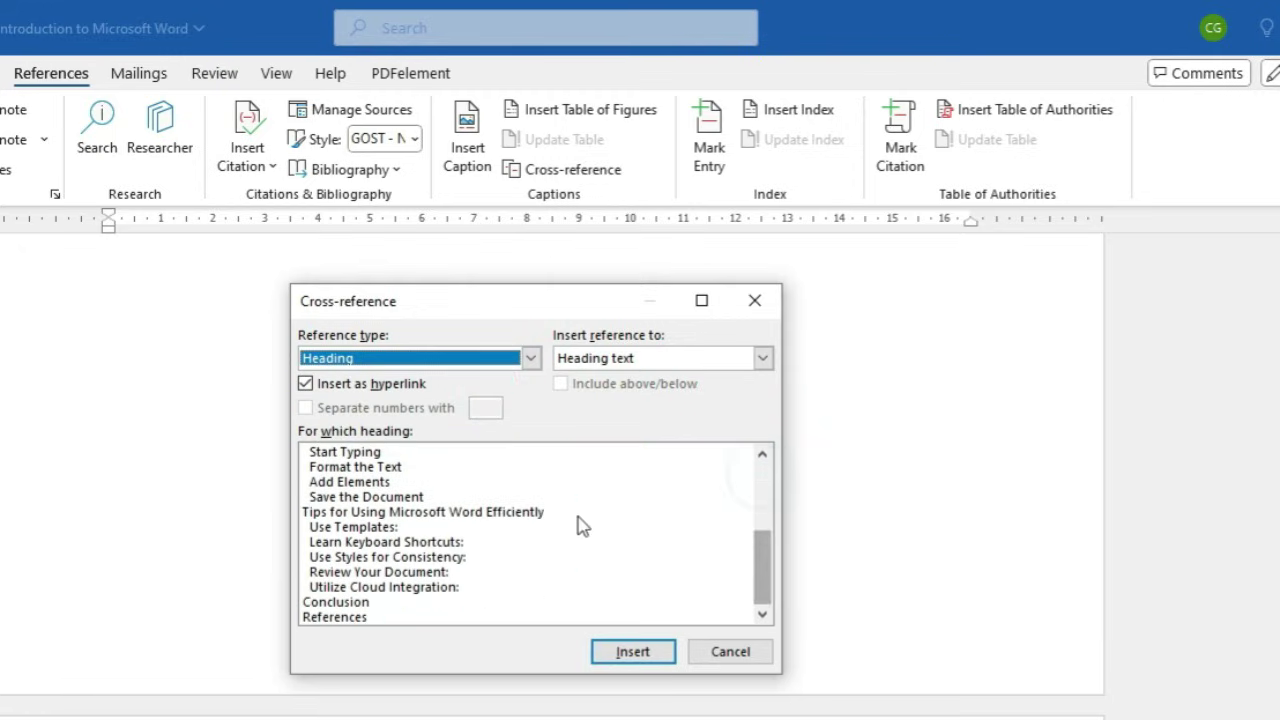
pyautogui.click(530, 358)
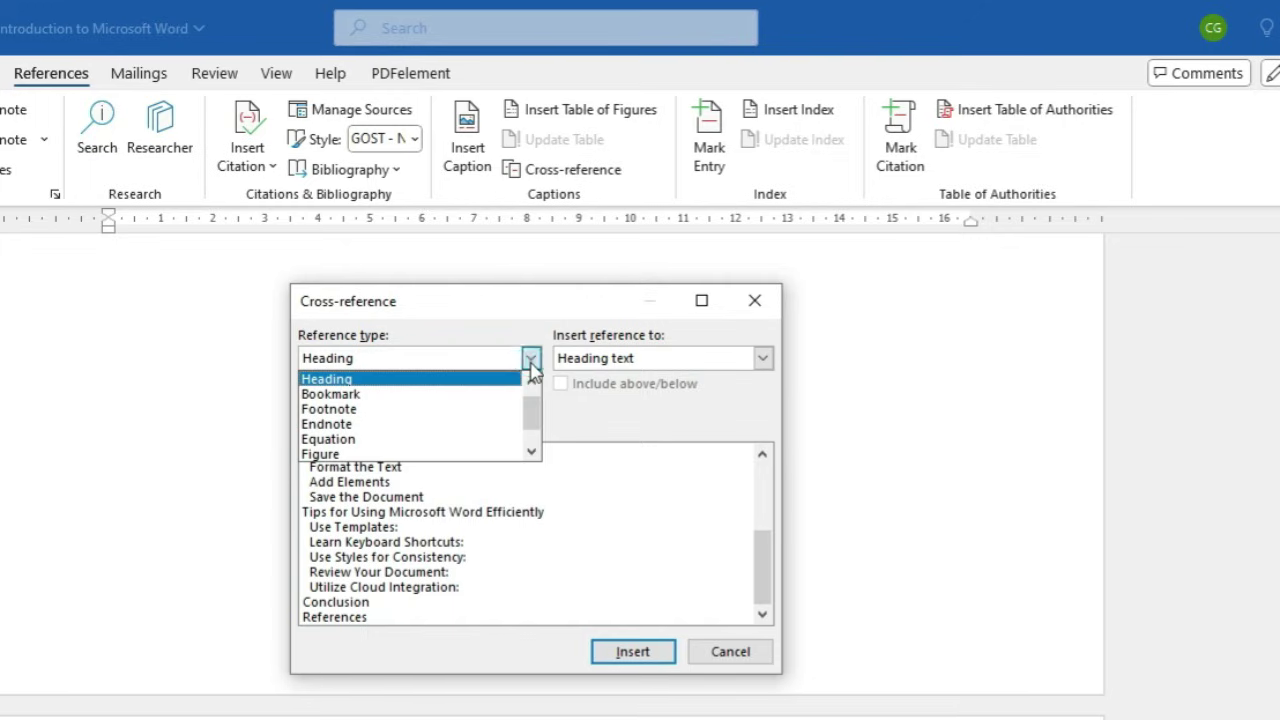
pyautogui.click(477, 393)
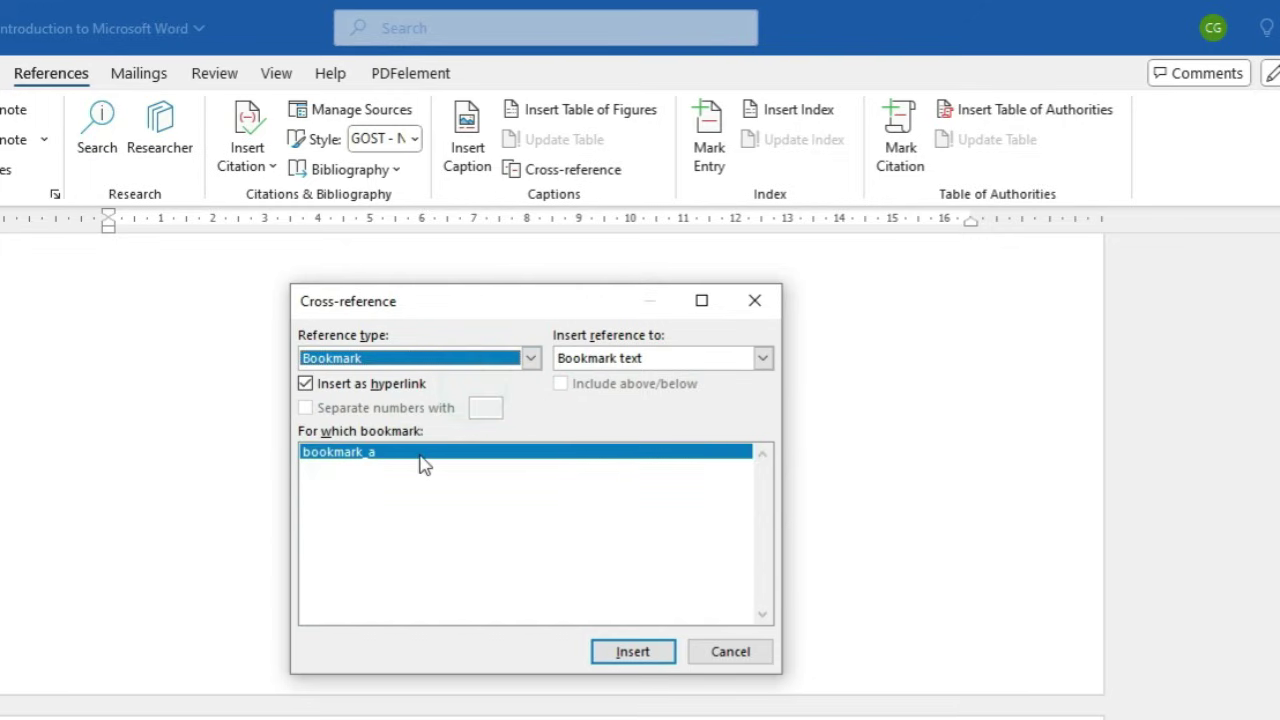
pyautogui.click(622, 655)
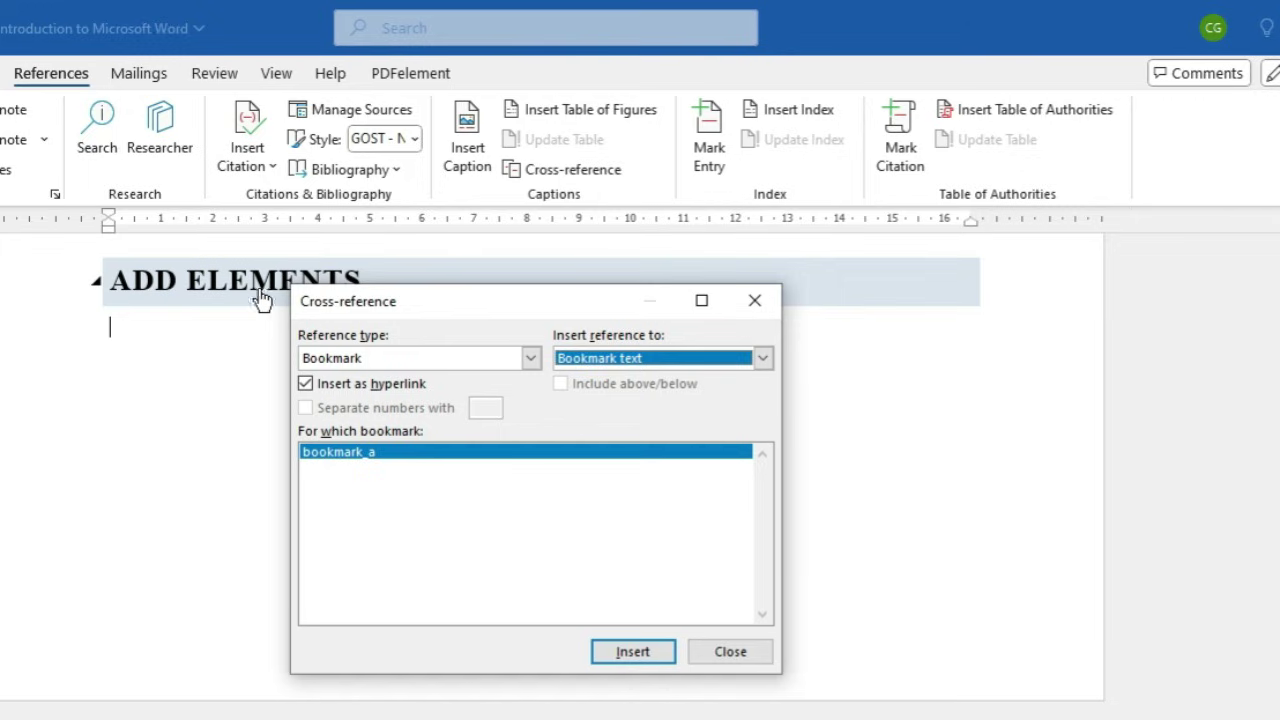
# Insert hyperlinked cross-references to the footnote numbers of both footnotes on the line below the Add Elements reference
pyautogui.click(533, 359)
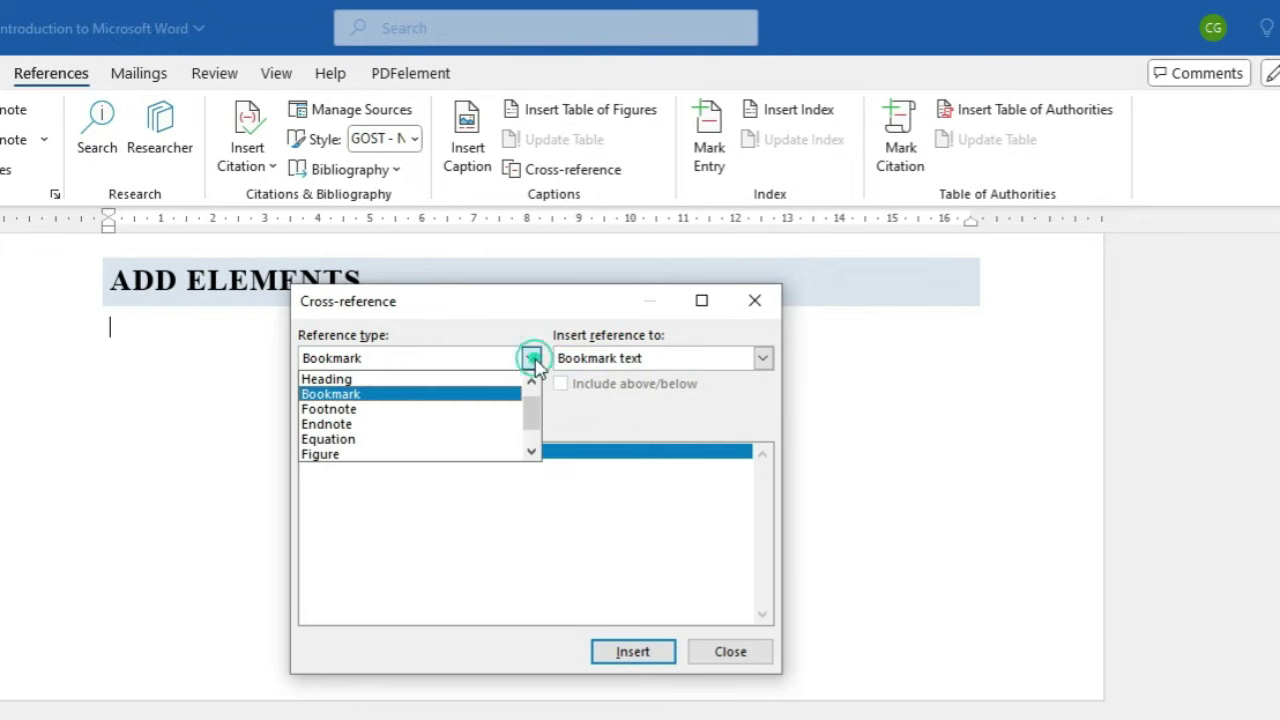
pyautogui.click(451, 412)
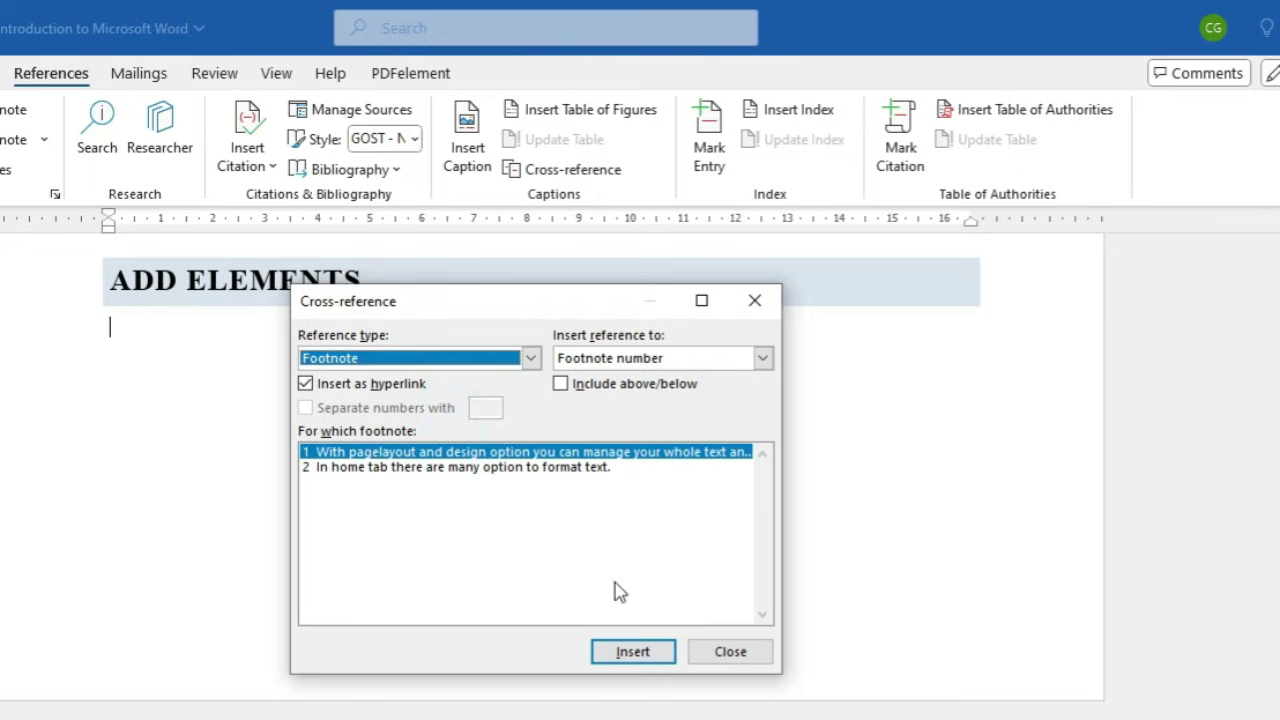
pyautogui.click(629, 652)
pyautogui.click(451, 468)
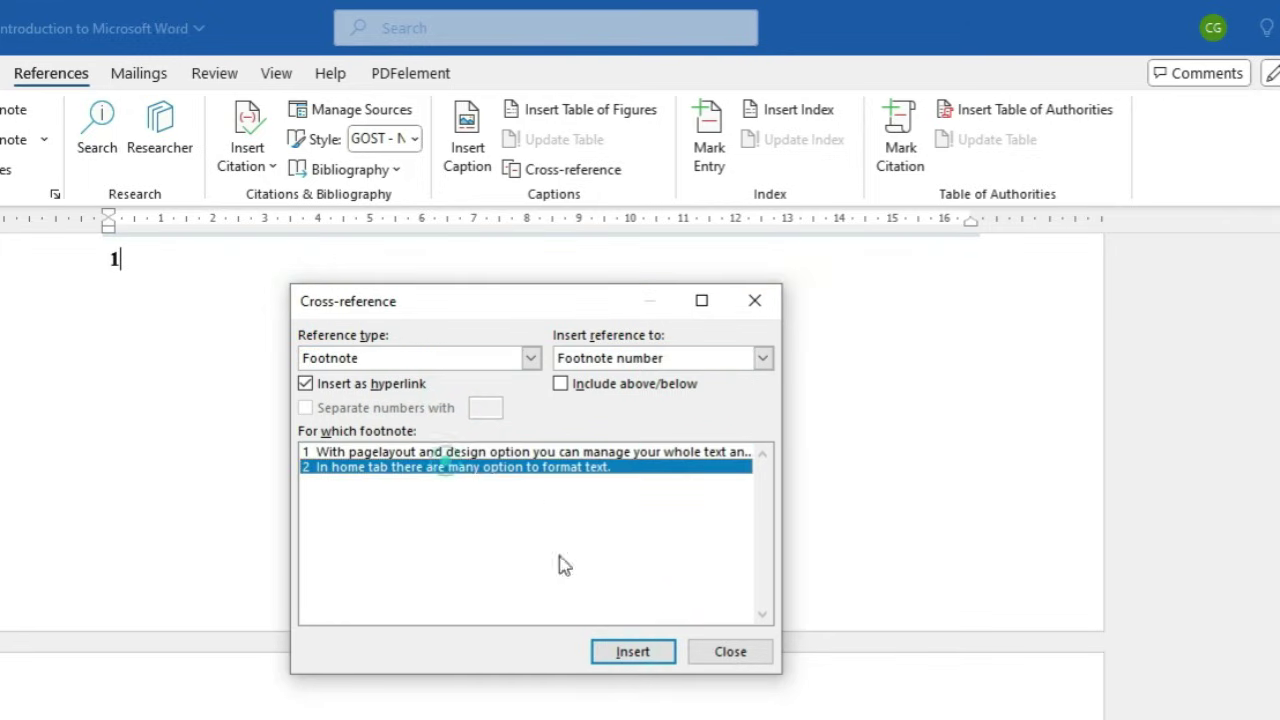
pyautogui.click(633, 652)
# Insert a hyperlinked cross-reference to the entire caption of Table 1 after the footnote references and close the Cross-reference dialog
pyautogui.click(530, 357)
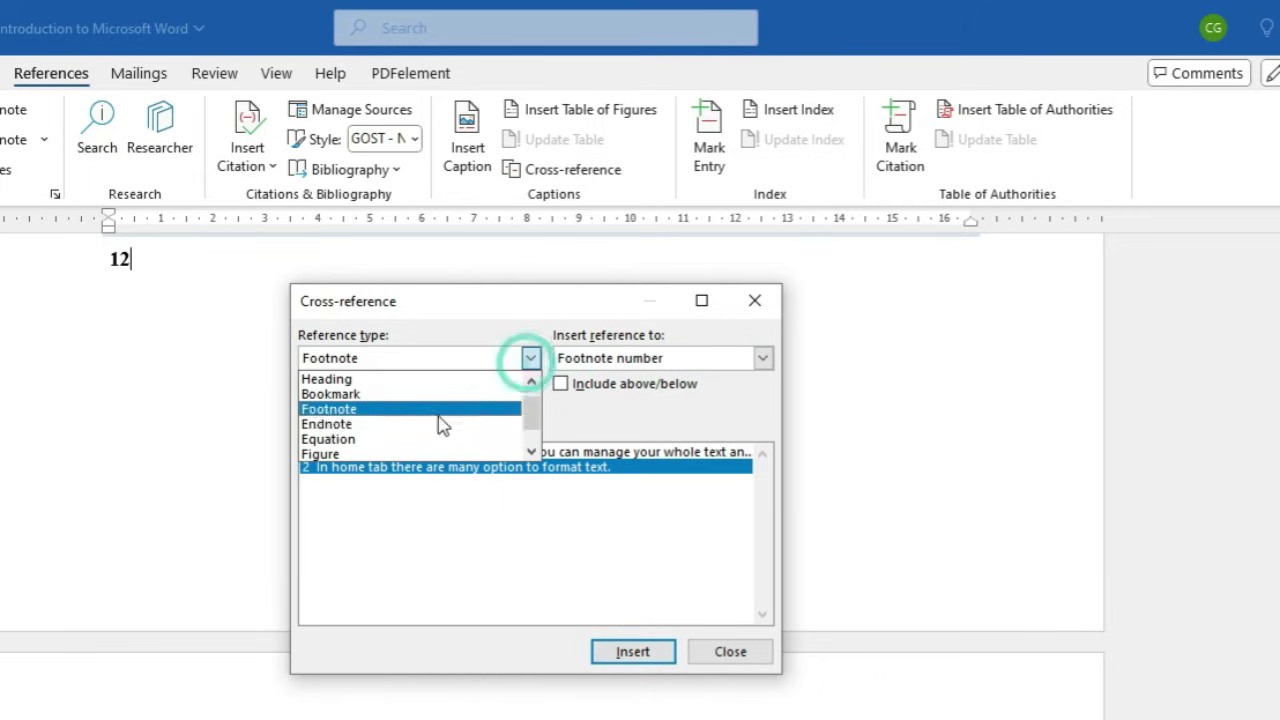
pyautogui.scroll(-1, 404, 444)
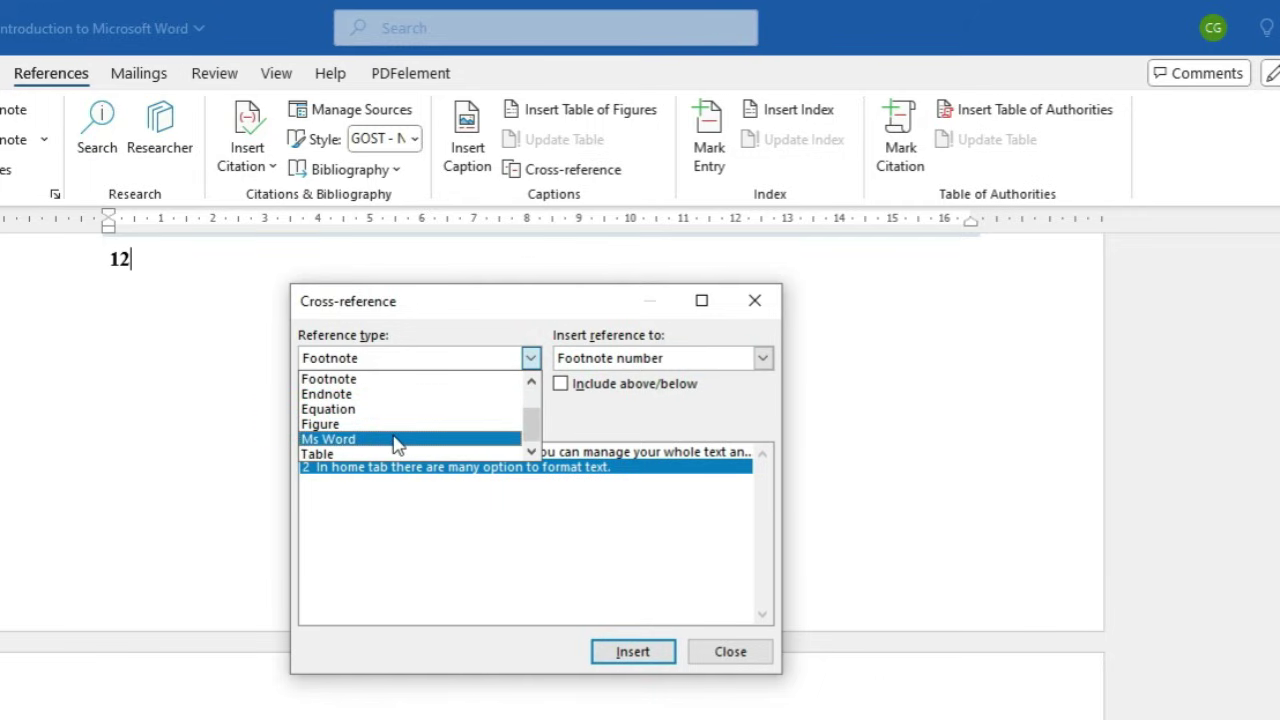
pyautogui.click(350, 440)
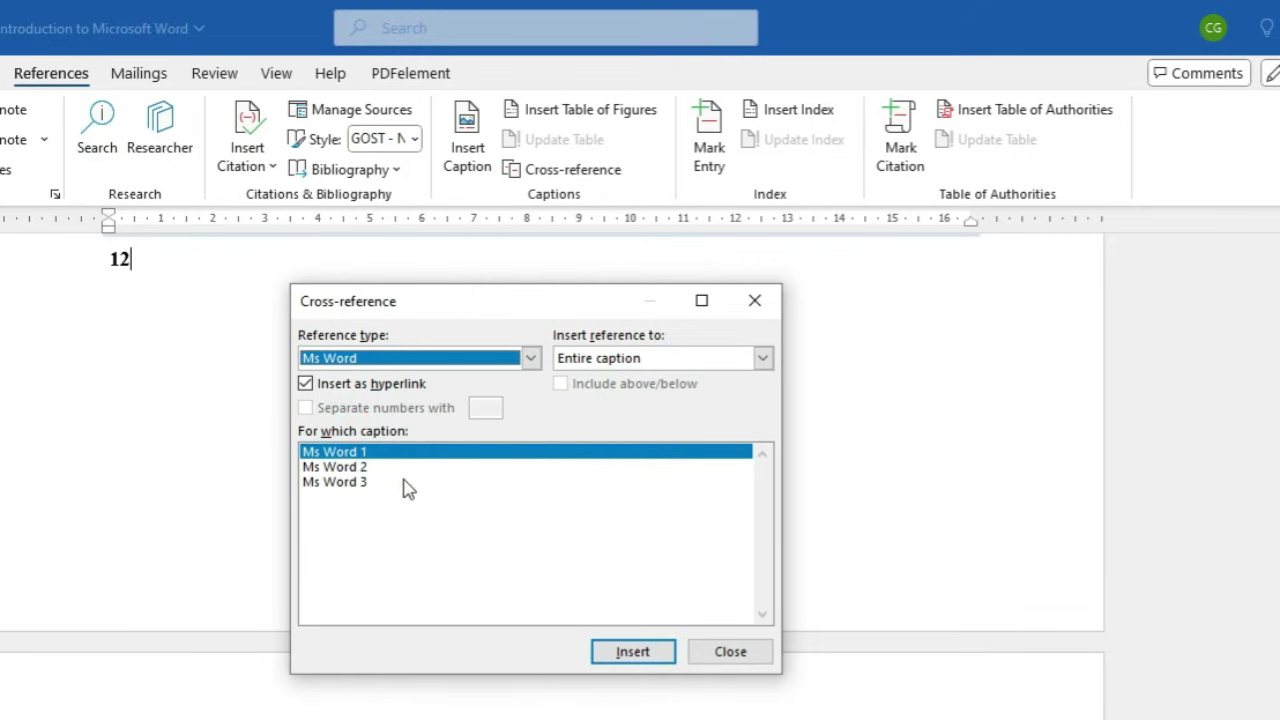
pyautogui.click(480, 358)
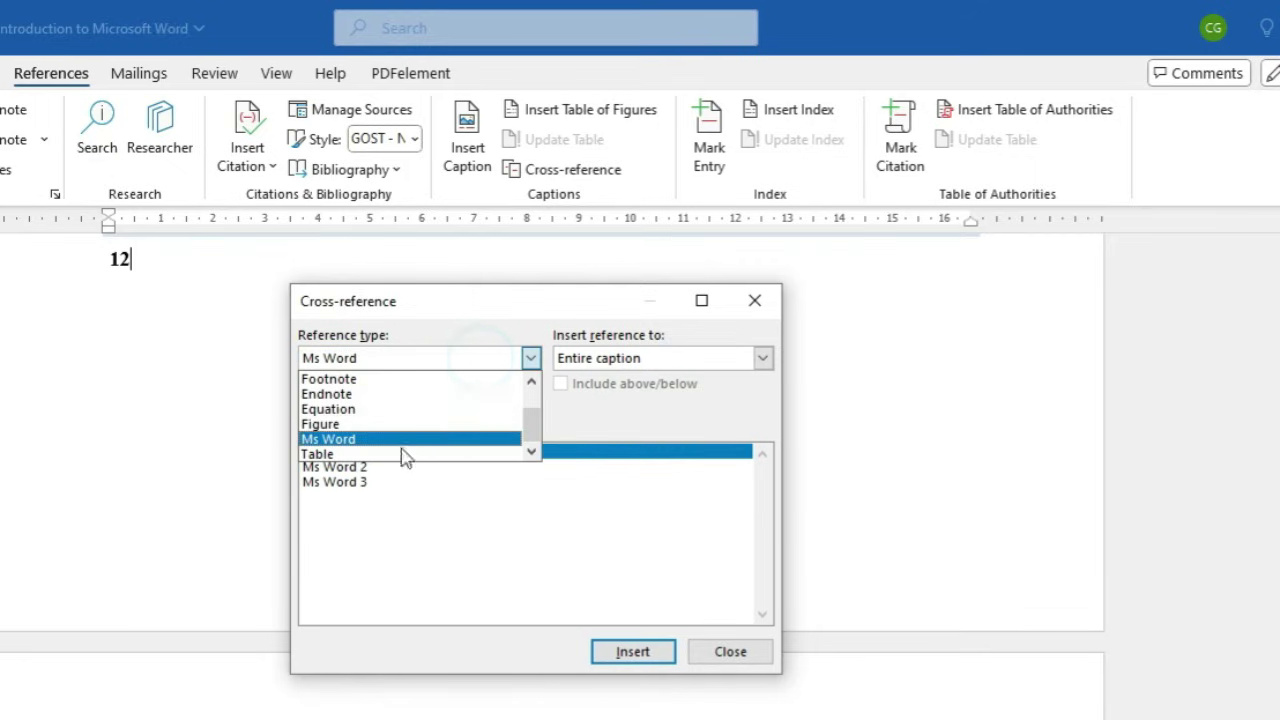
pyautogui.click(391, 458)
pyautogui.click(388, 452)
pyautogui.click(642, 657)
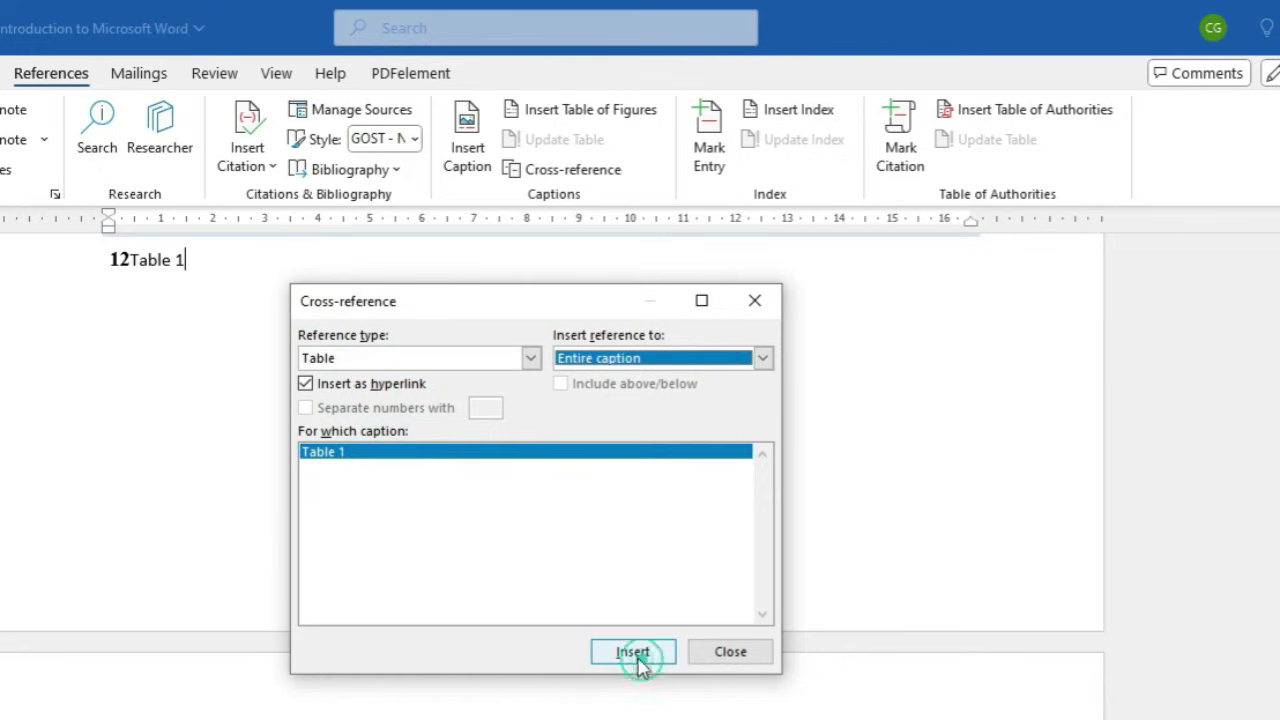
pyautogui.click(728, 653)
# Split the inserted references so that footnote 1, footnote 2 and Table 1 each stand on their own line
pyautogui.scroll(3, 210, 435)
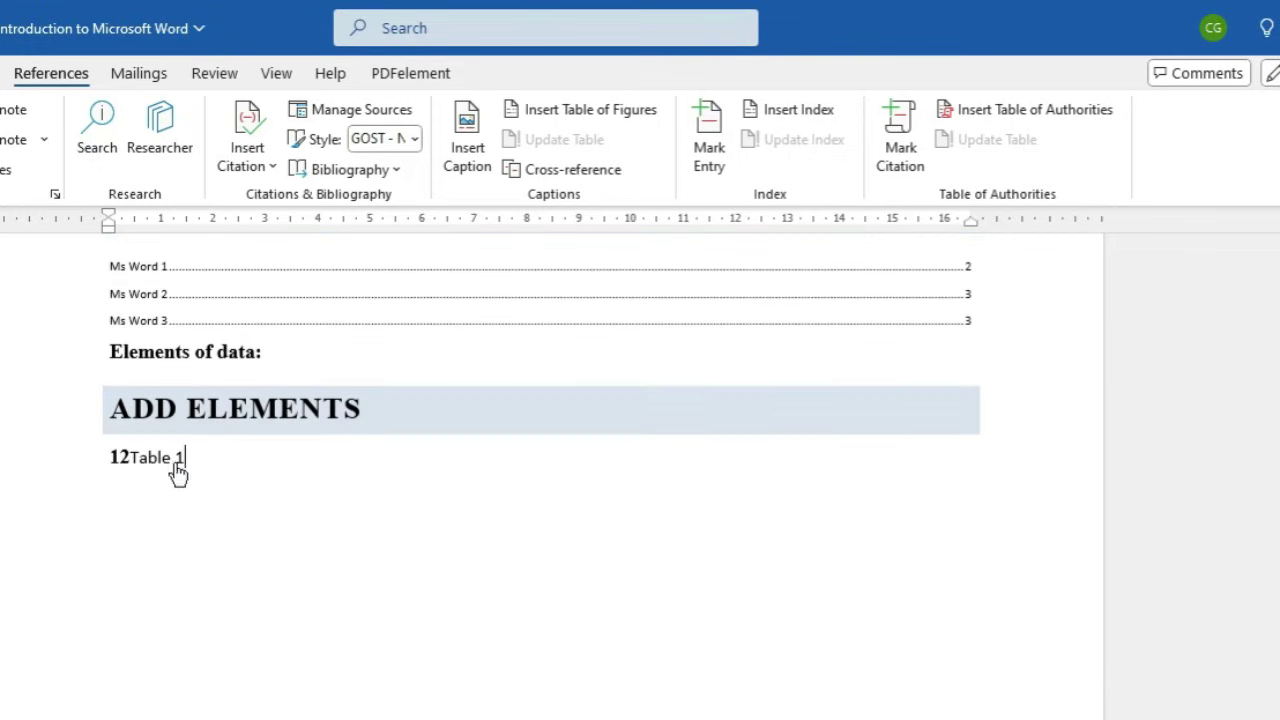
pyautogui.click(380, 531)
pyautogui.press('Return')
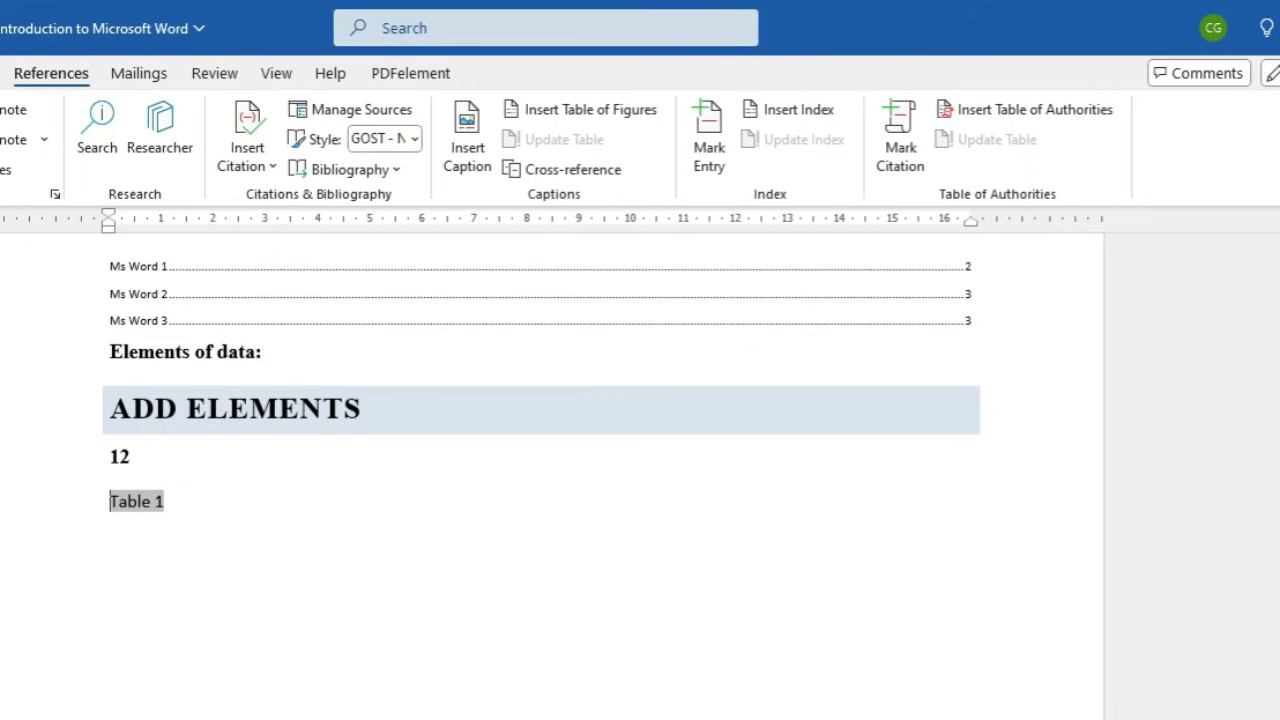
pyautogui.press('Up')
pyautogui.press('Right')
pyautogui.press('Return')
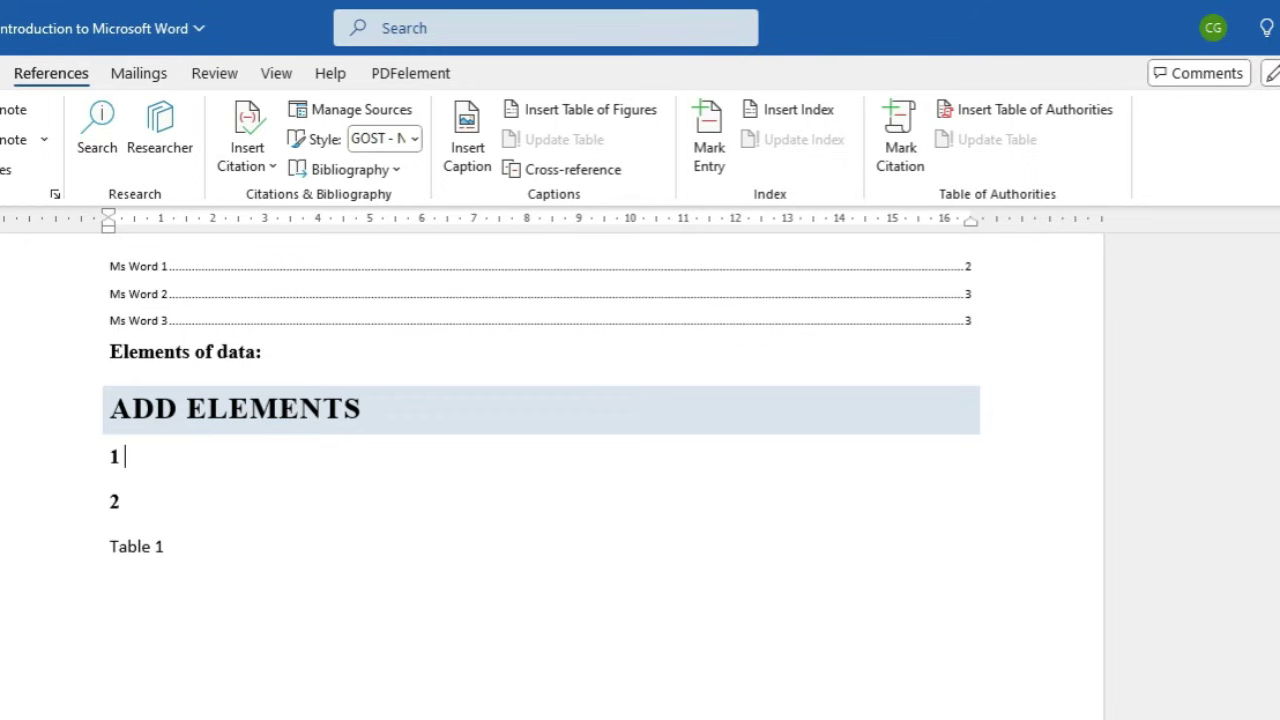
# Label the two footnote references by adding the word "Footnote" after the numbers 1 and 2
pyautogui.write('Book')
pyautogui.write('Footnote')
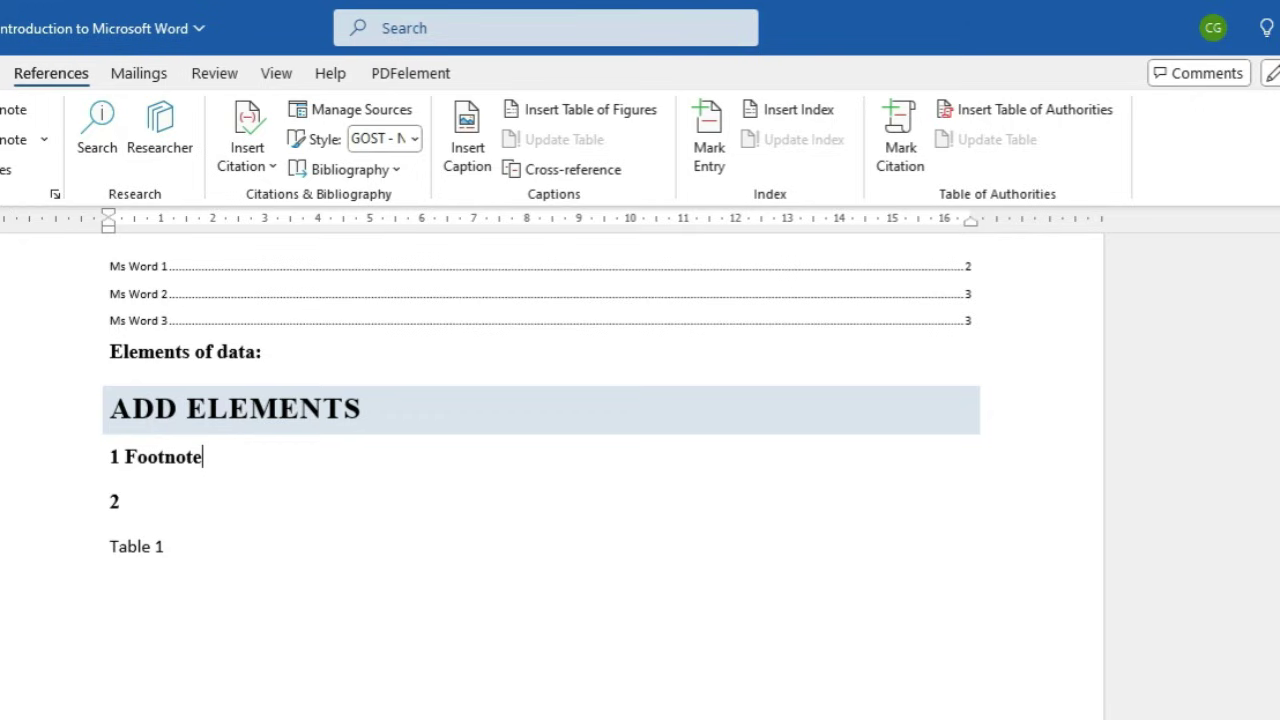
pyautogui.doubleClick(184, 477)
pyautogui.hotkey('ctrl', 'c')
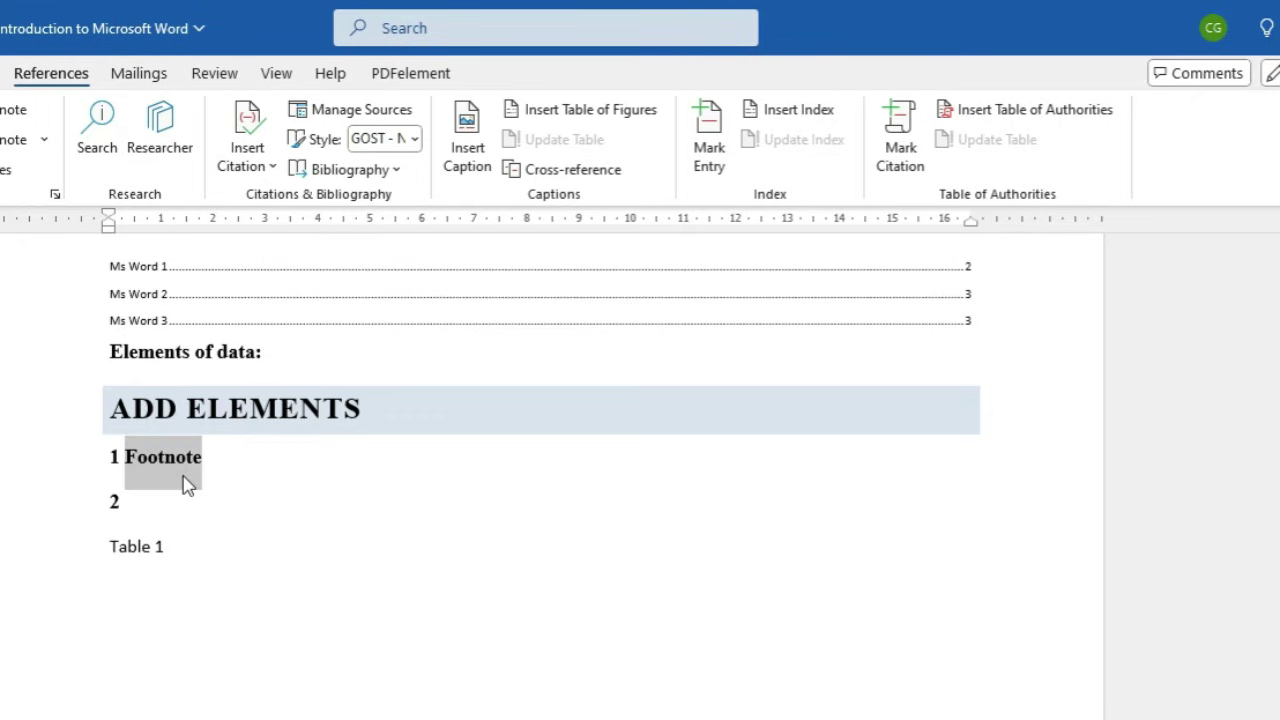
pyautogui.click(184, 477)
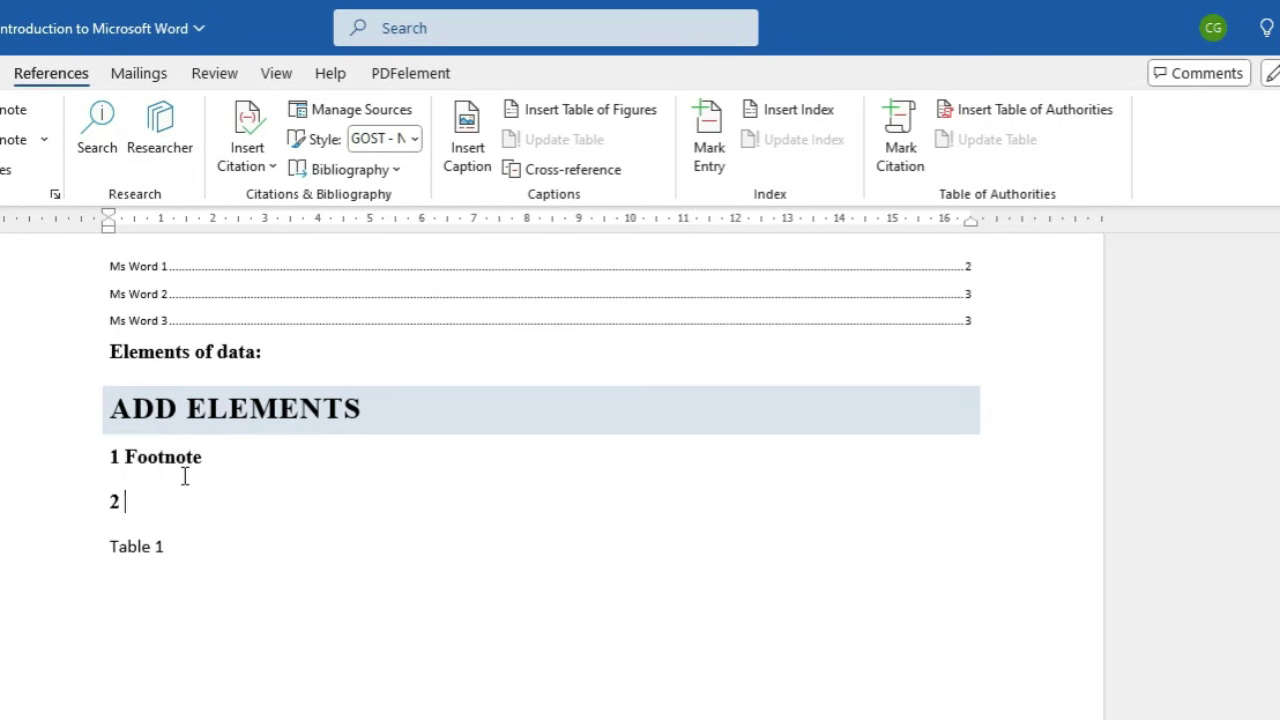
pyautogui.hotkey('ctrl', 'v')
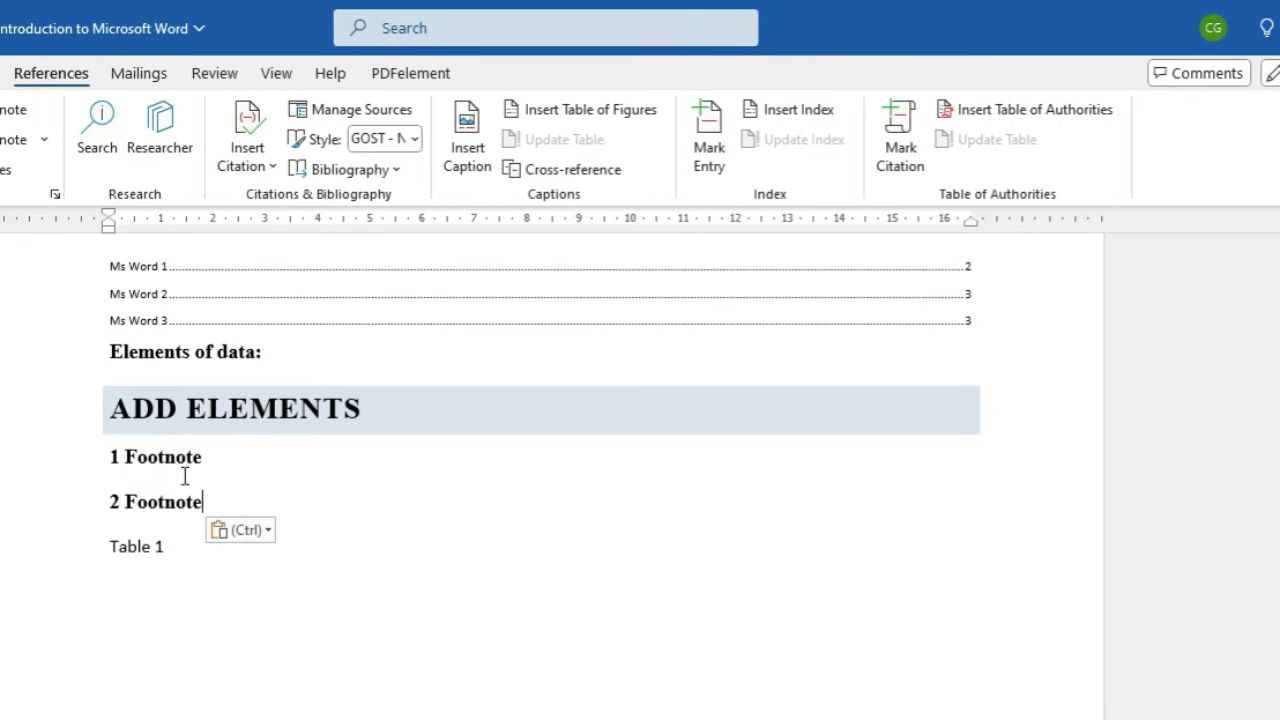
# Follow the cross-references to footnote 1 and Table 1 to check their targets, returning to the contents page after each
pyautogui.keyDown('ctrl'); pyautogui.click(116, 468); pyautogui.keyUp('ctrl')
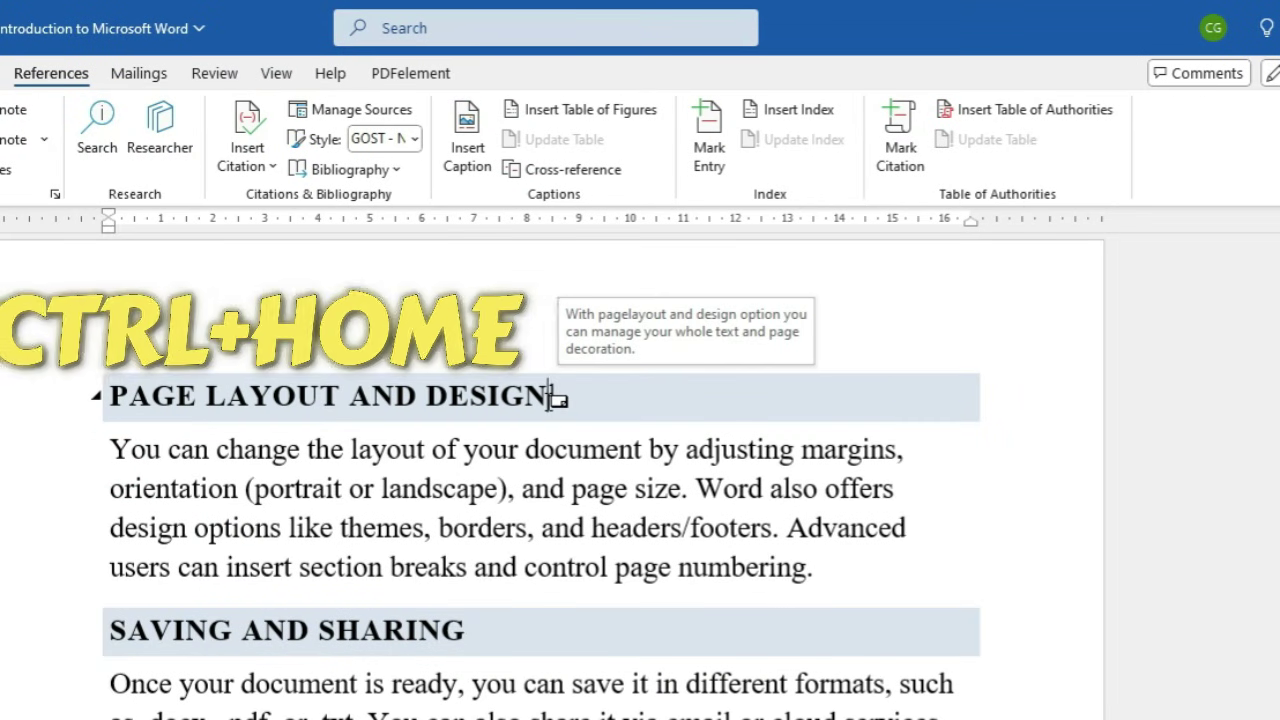
pyautogui.hotkey('ctrl', 'Home')
pyautogui.scroll(-15, 578, 494)
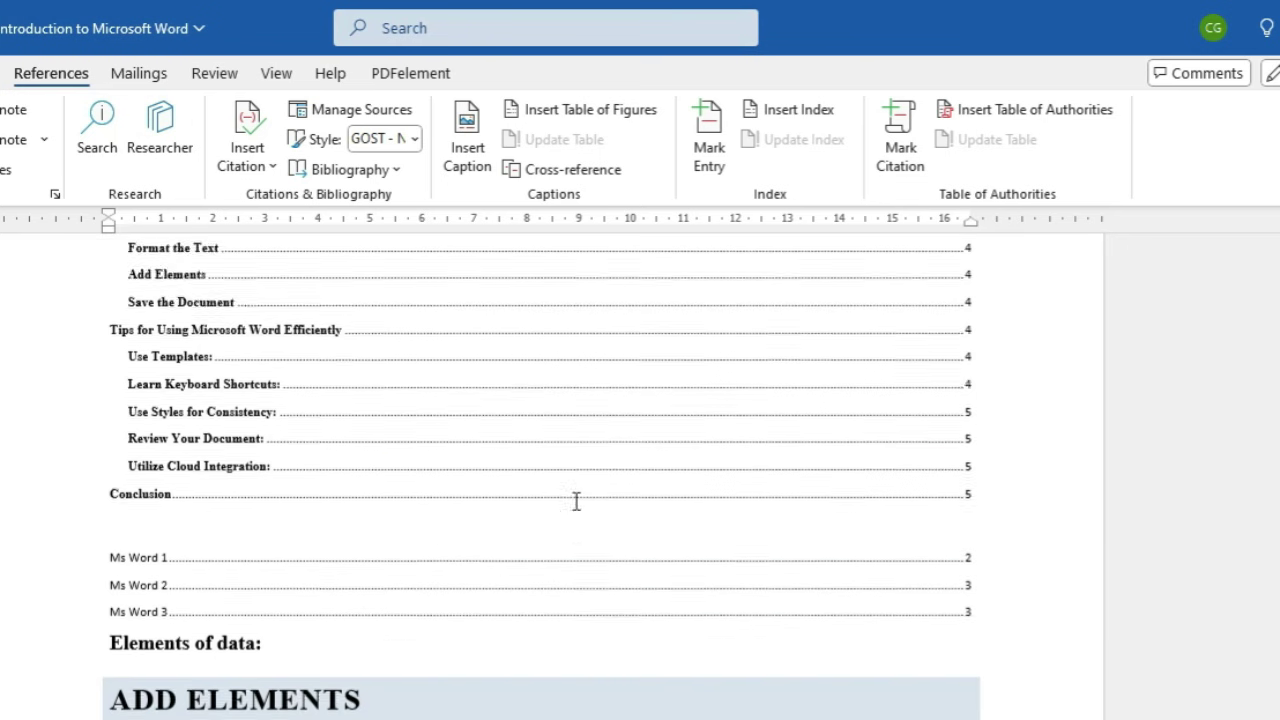
pyautogui.click(148, 590)
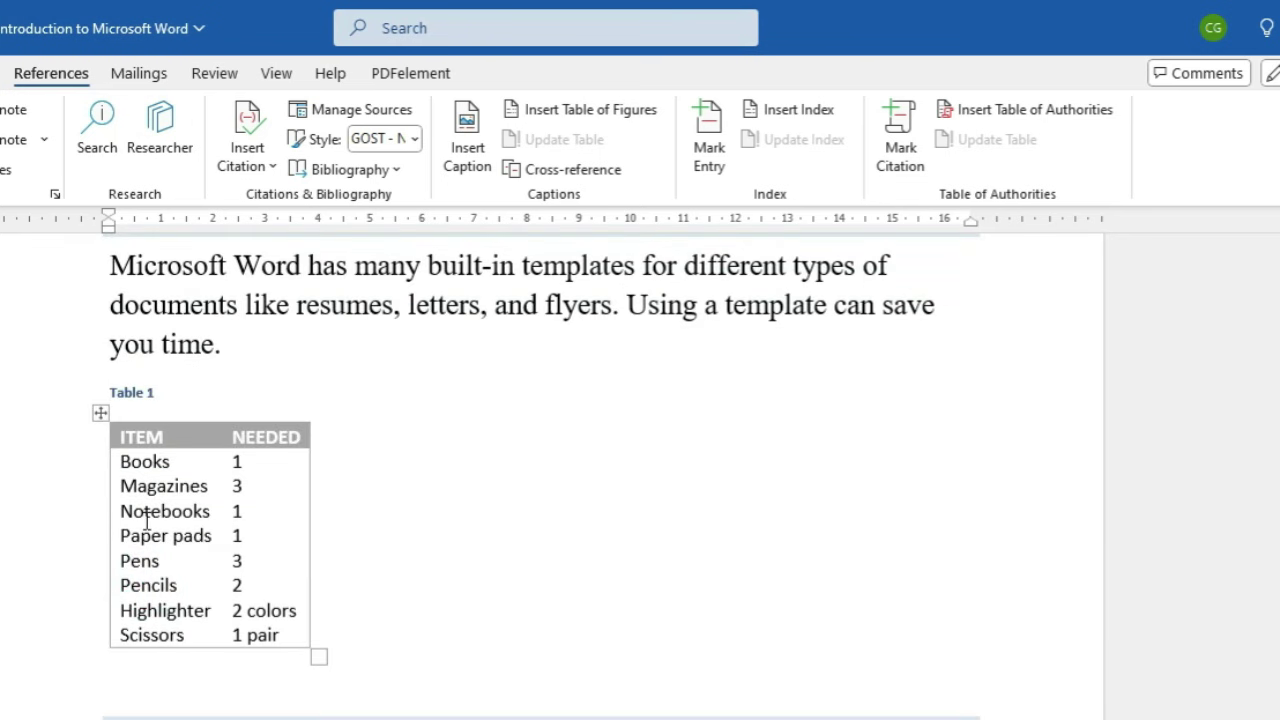
pyautogui.hotkey('ctrl', 'Home')
pyautogui.scroll(-2, 168, 563)
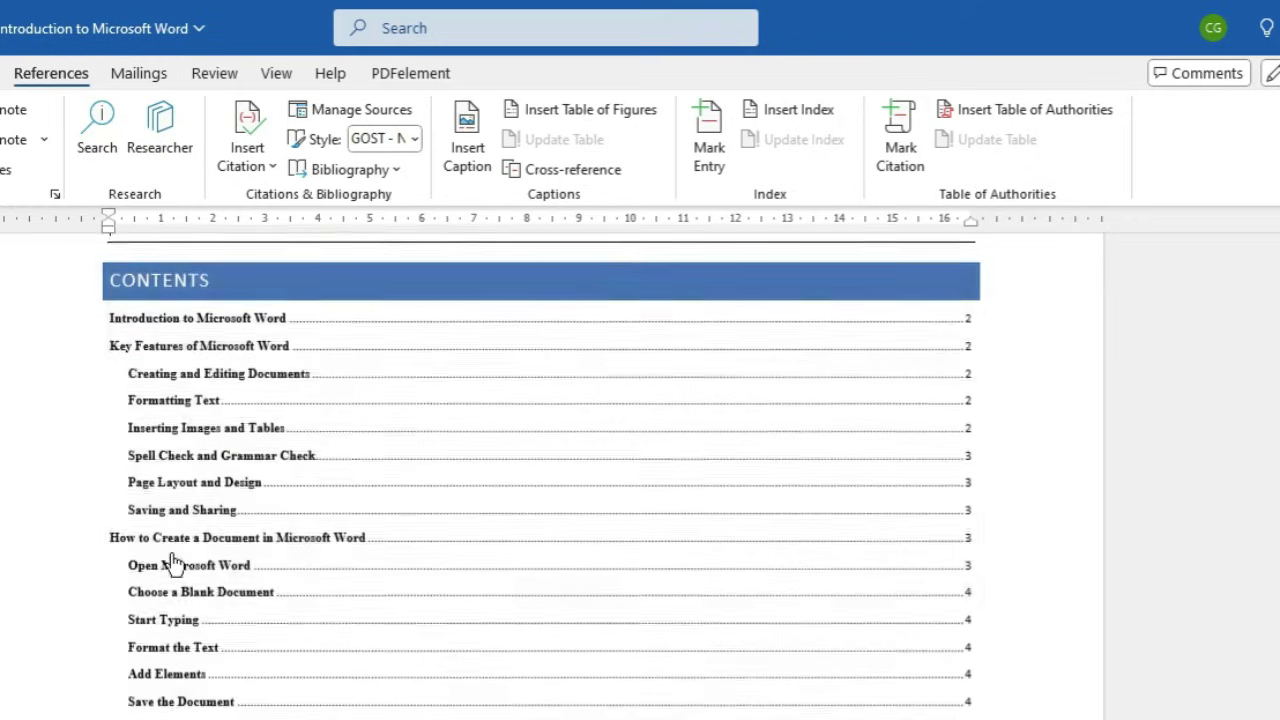
pyautogui.scroll(-1, 172, 563)
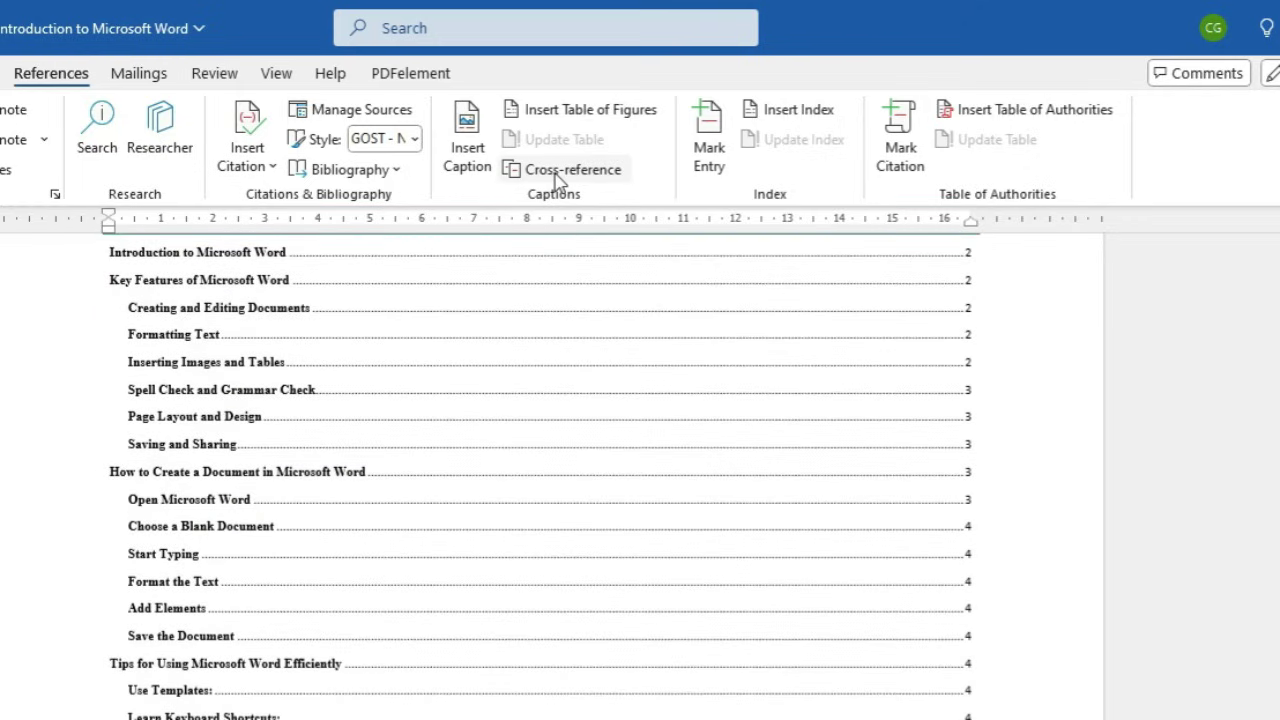
pyautogui.click(660, 405)
pyautogui.scroll(-3, 413, 503)
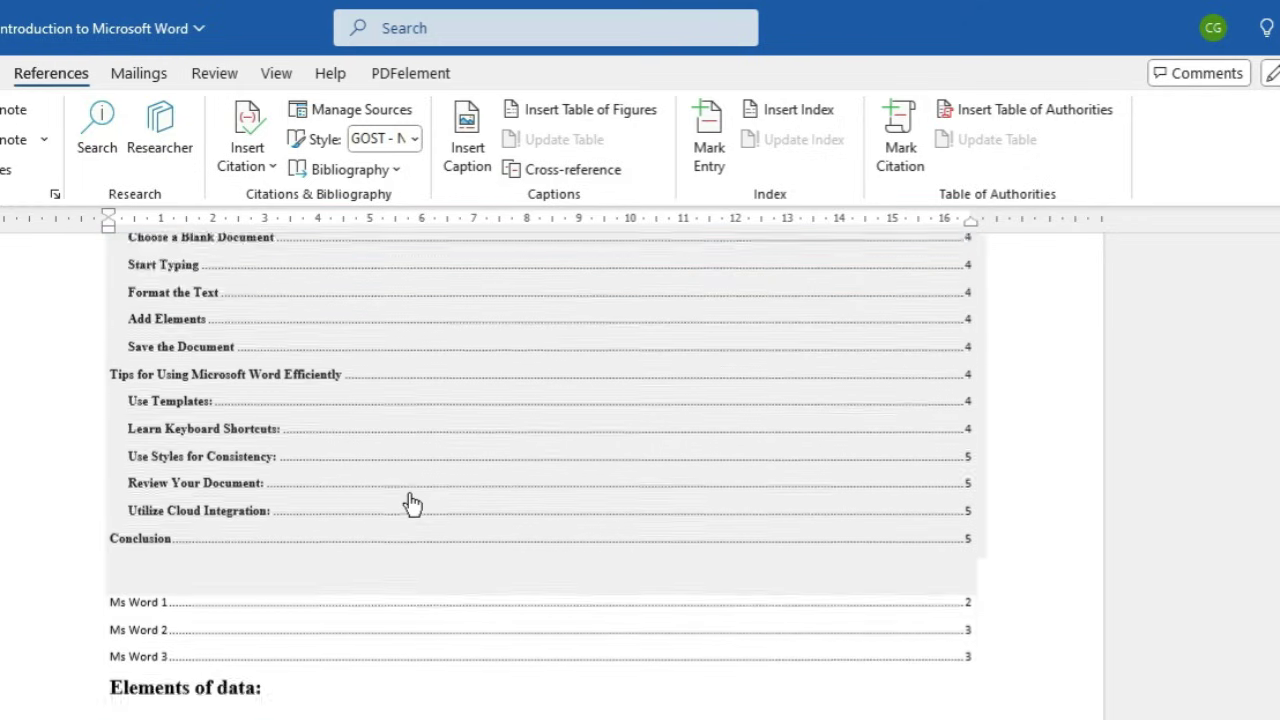
pyautogui.scroll(-1, 413, 503)
pyautogui.click(408, 541)
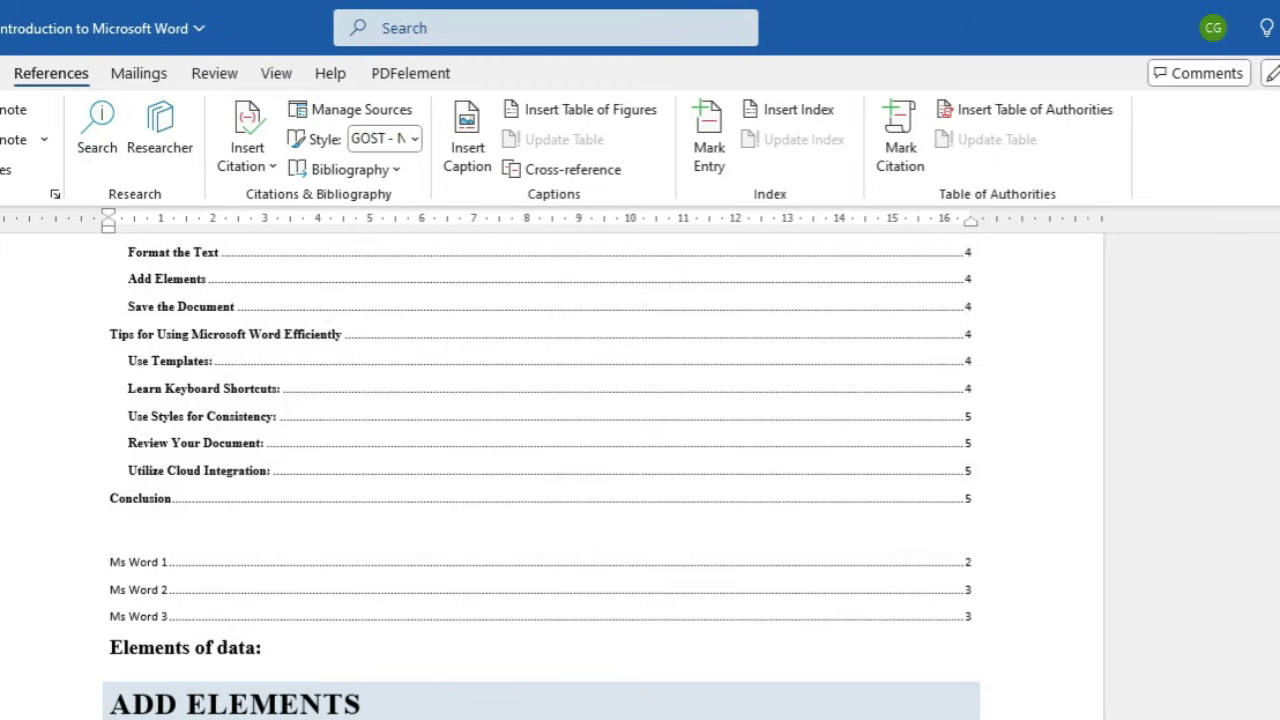
# Reduce the font size of everything from the Contents heading down to the Table 1 reference by two steps
pyautogui.scroll(-3, 247, 701)
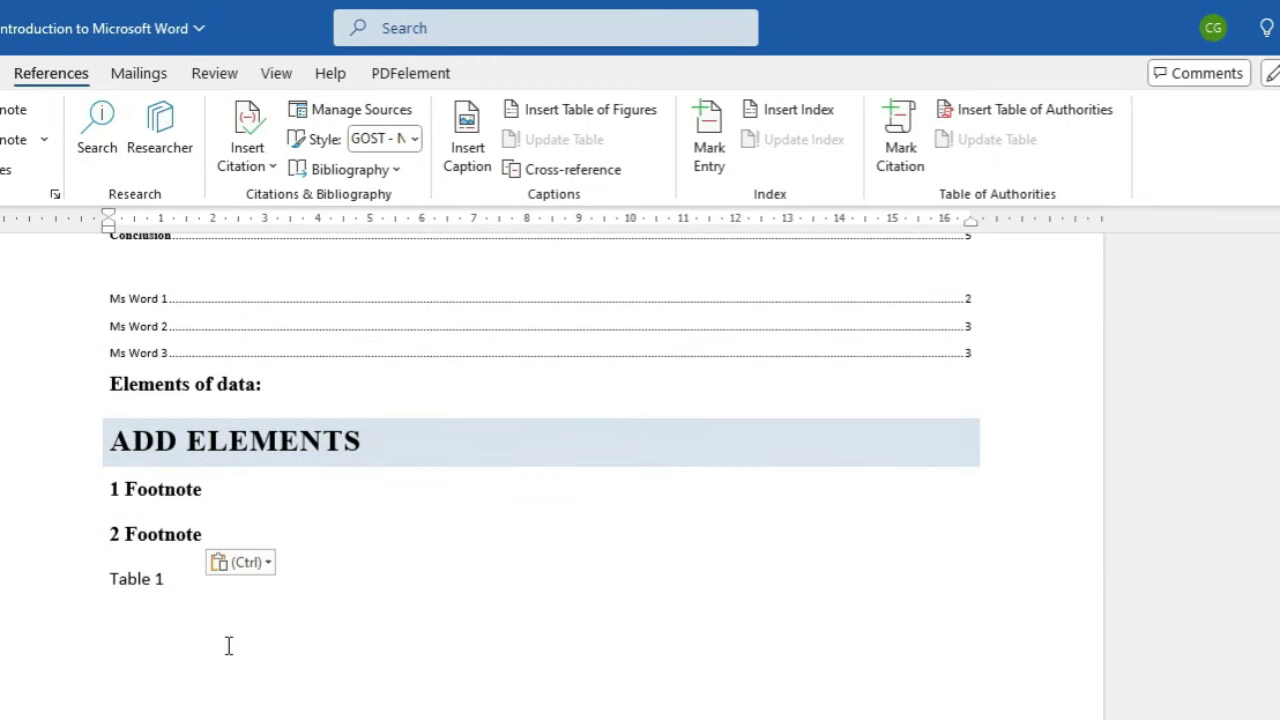
pyautogui.click(238, 643)
pyautogui.hotkey('shift', 'Up')
pyautogui.hotkey('shift', 'Up')
pyautogui.hotkey('shift', 'Up')
pyautogui.hotkey('shift', 'Up')
pyautogui.hotkey('shift', 'Up')
pyautogui.hotkey('shift', 'Up')
pyautogui.hotkey('shift', 'Up')
pyautogui.hotkey('shift', 'Up')
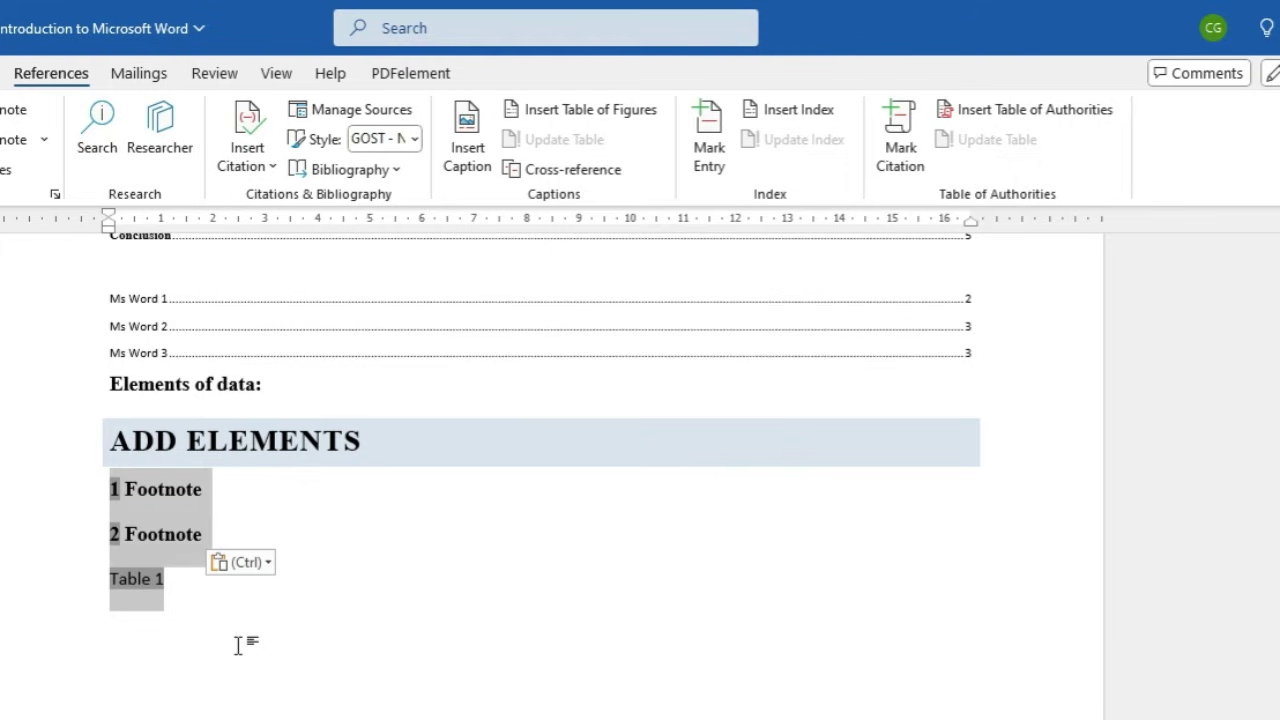
pyautogui.hotkey('shift', 'Up')
pyautogui.hotkey('shift', 'Up')
pyautogui.hotkey('shift', 'Up')
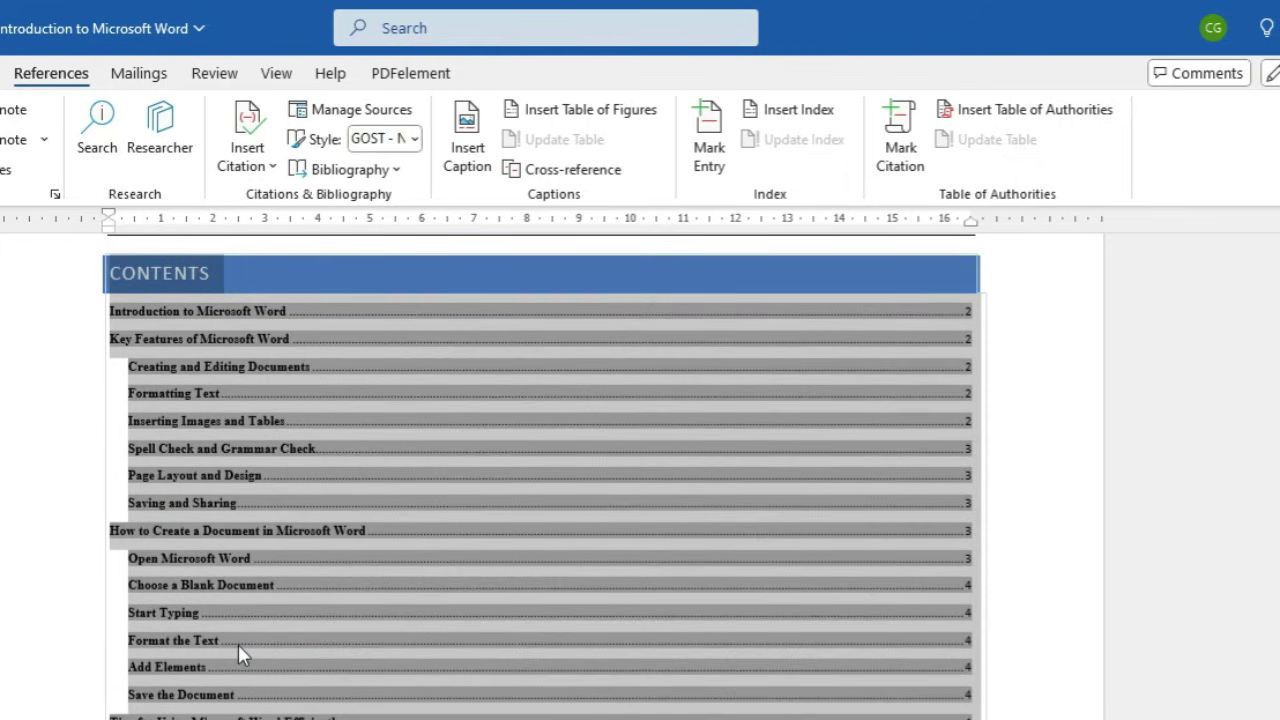
pyautogui.hotkey('ctrl', 'shift', ',')
pyautogui.hotkey('ctrl', 'shift', ',')
pyautogui.scroll(-3, 238, 644)
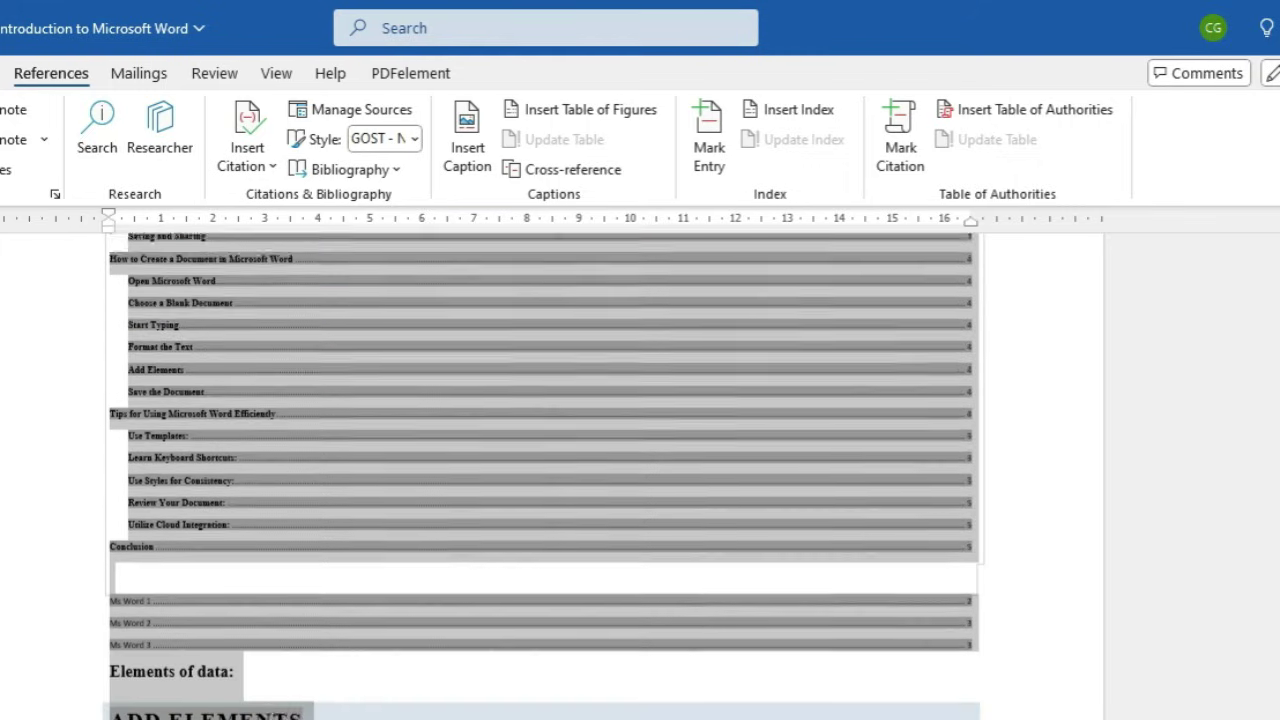
pyautogui.scroll(-2, 351, 471)
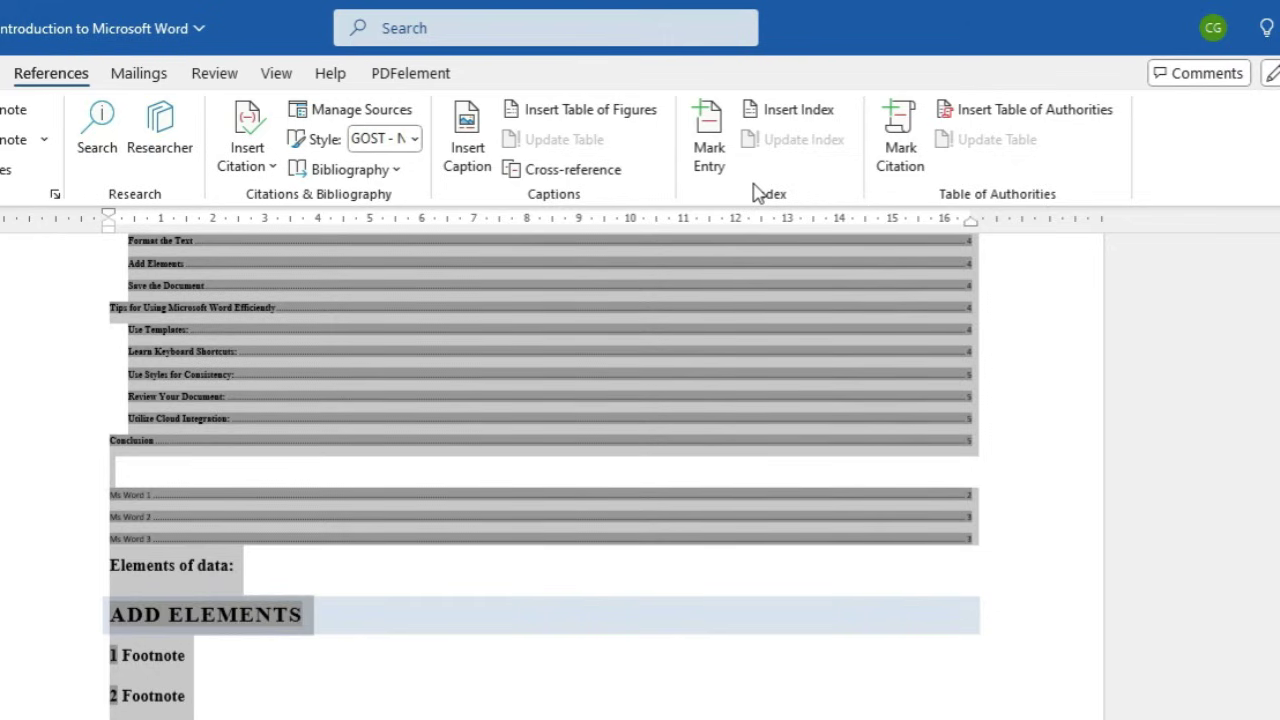
pyautogui.scroll(-5, 400, 534)
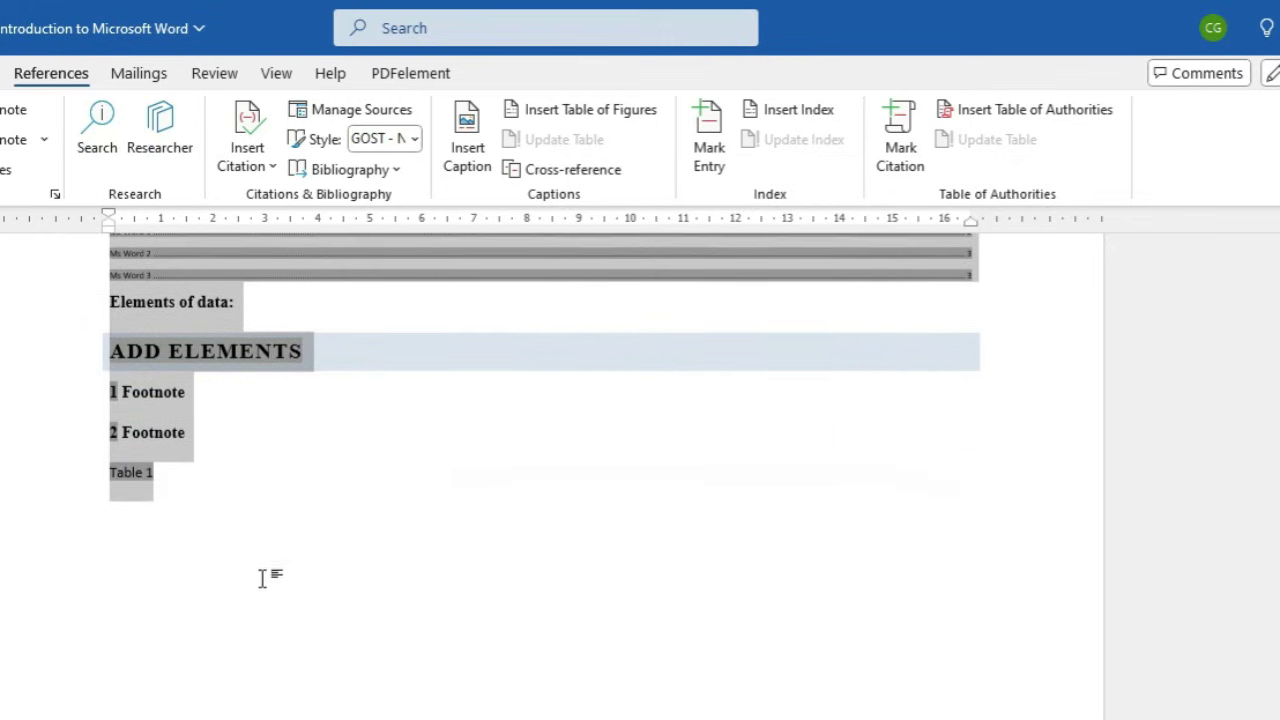
pyautogui.click(242, 565)
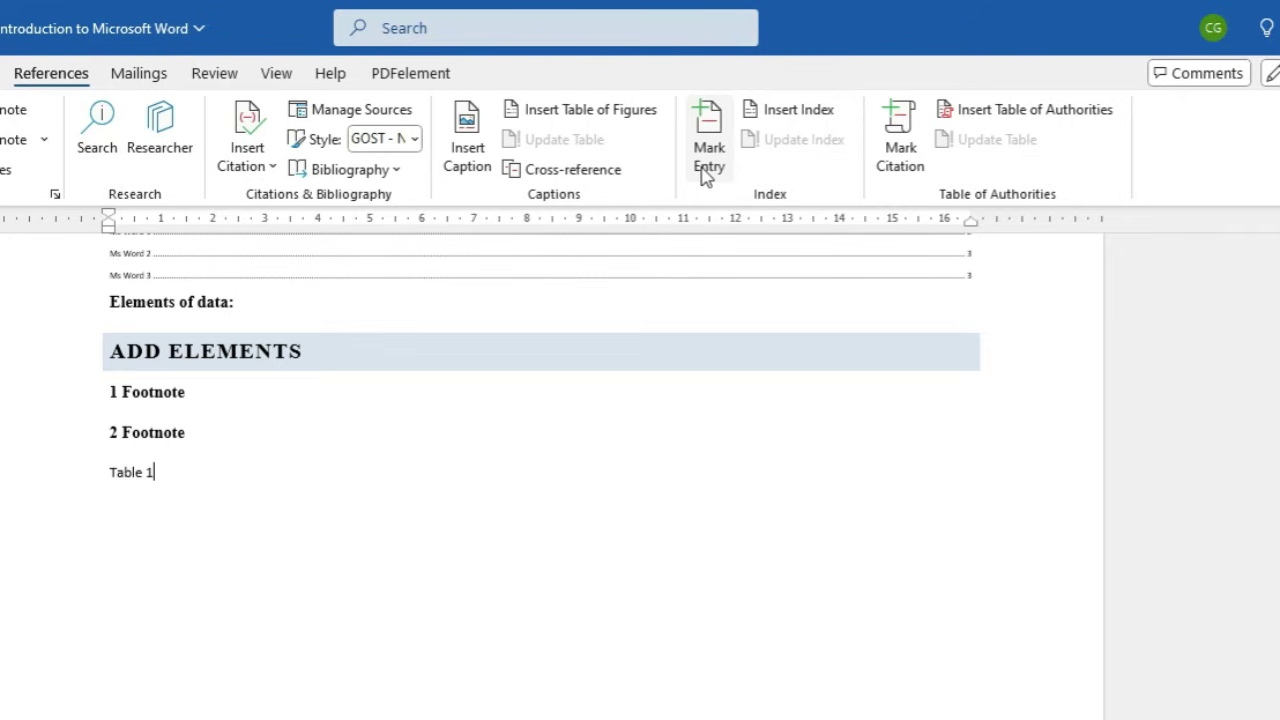
# Mark "Key Features" in the Key Features of Microsoft Word heading as an index entry with the subentry "Home Tab"
pyautogui.scroll(-5, 537, 651)
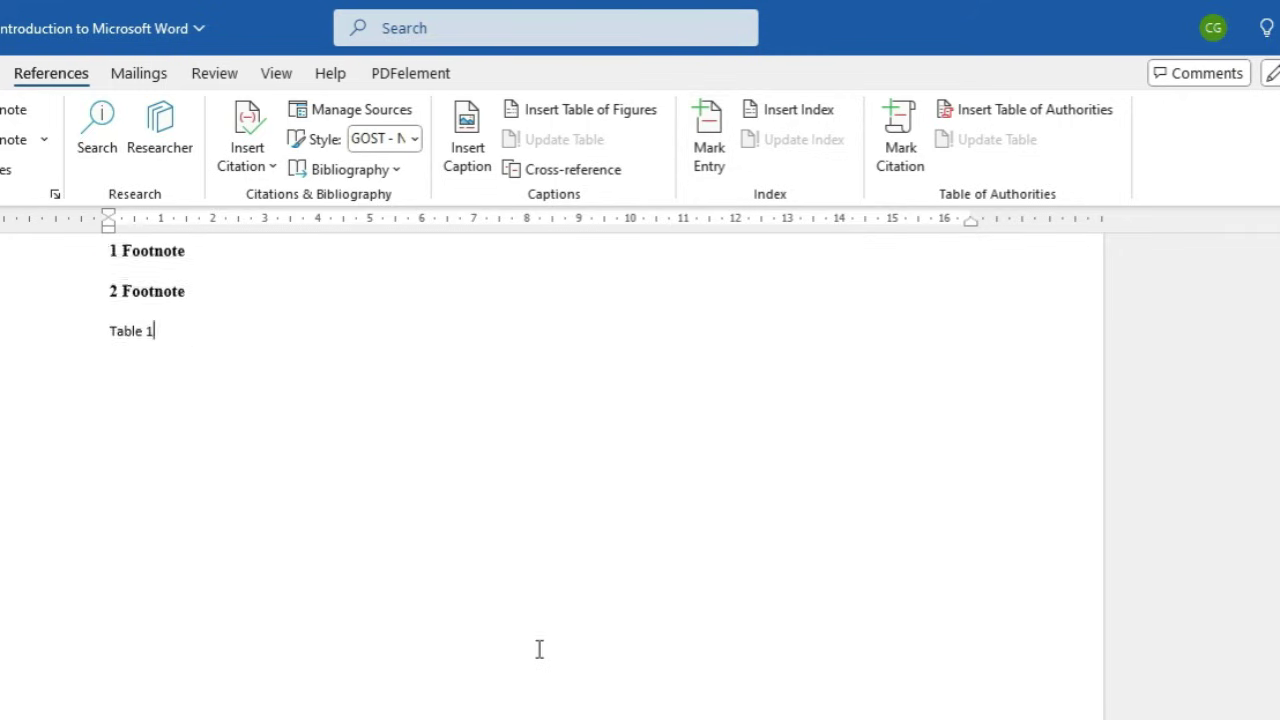
pyautogui.scroll(-2, 532, 632)
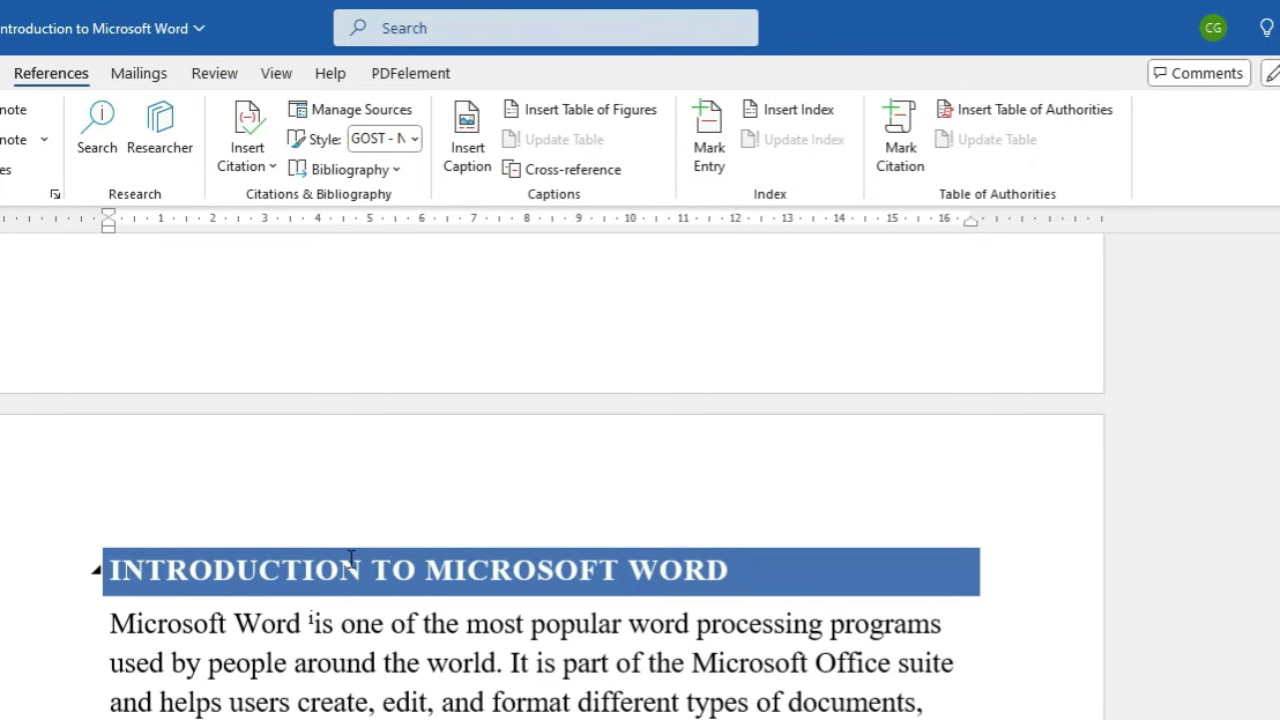
pyautogui.scroll(-10, 351, 560)
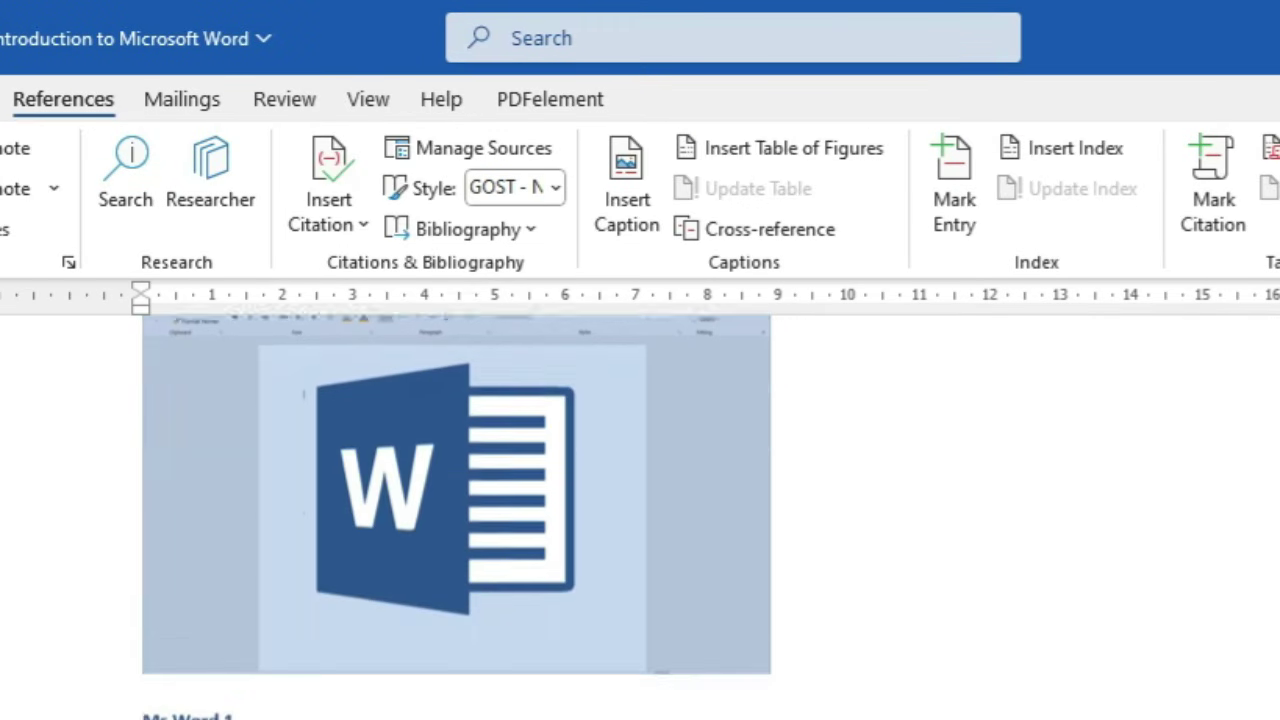
pyautogui.scroll(-1, 456, 495)
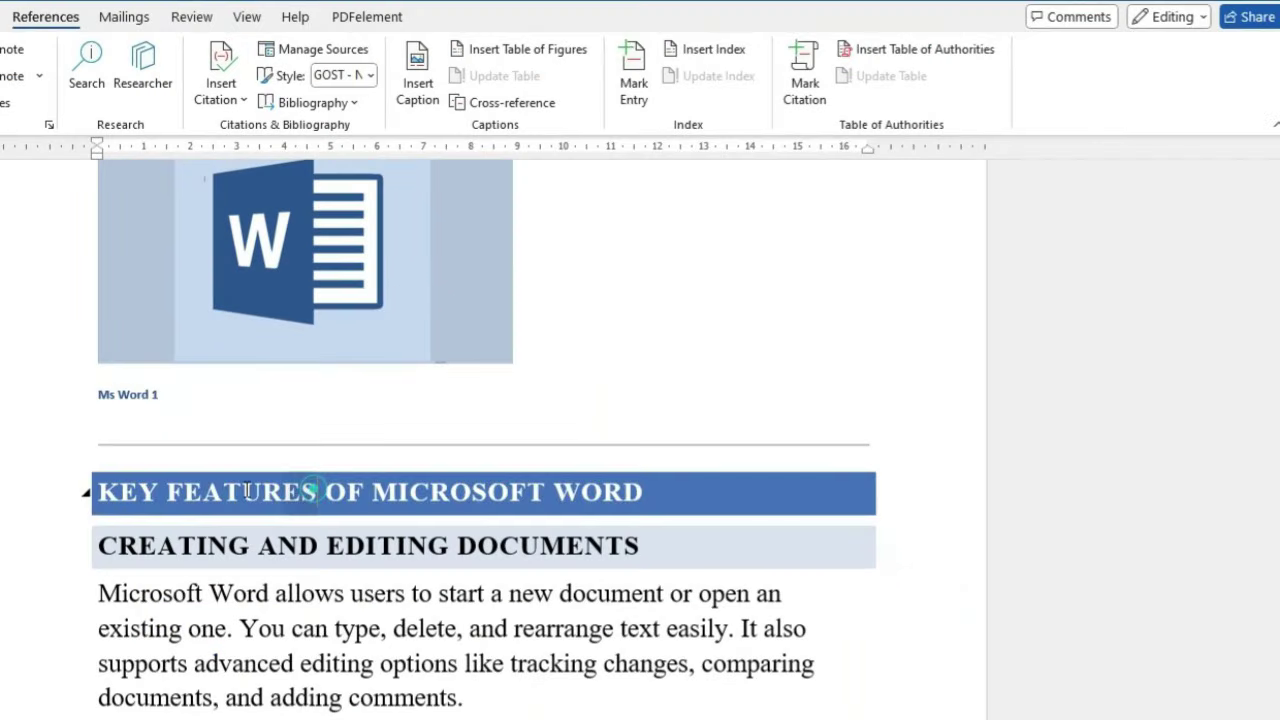
pyautogui.moveTo(322, 491); pyautogui.dragTo(119, 490)
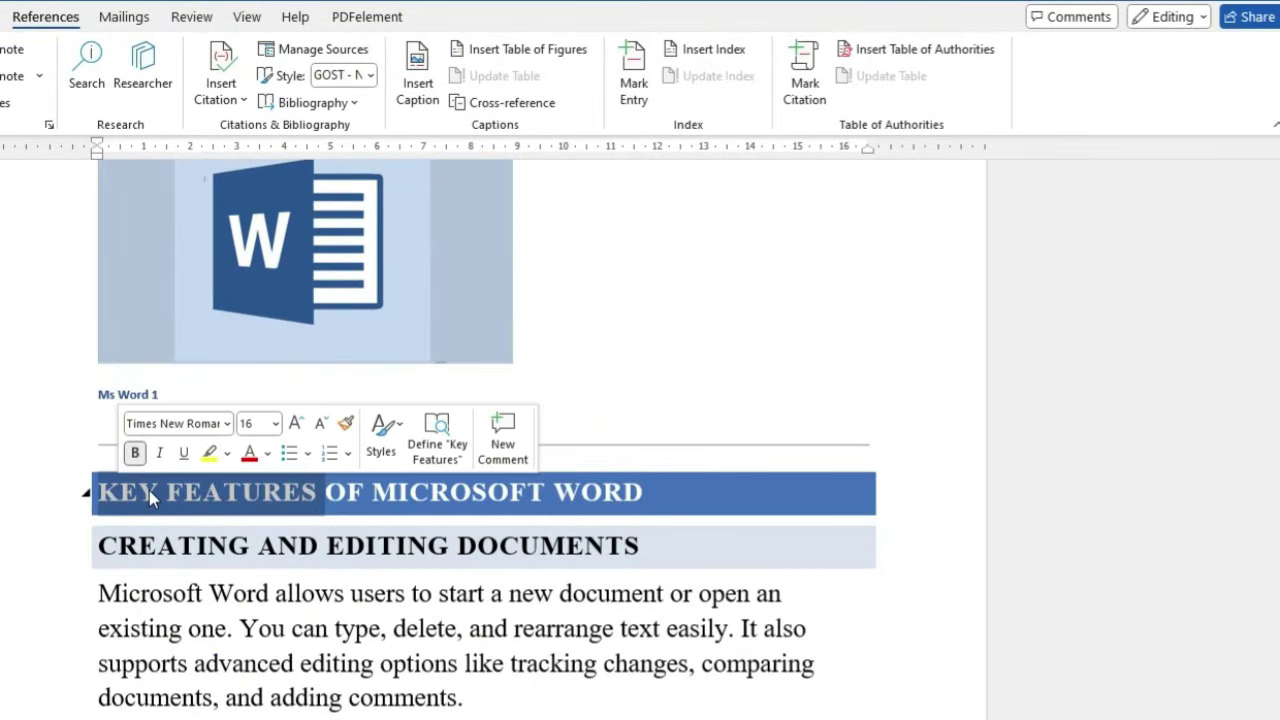
pyautogui.click(635, 87)
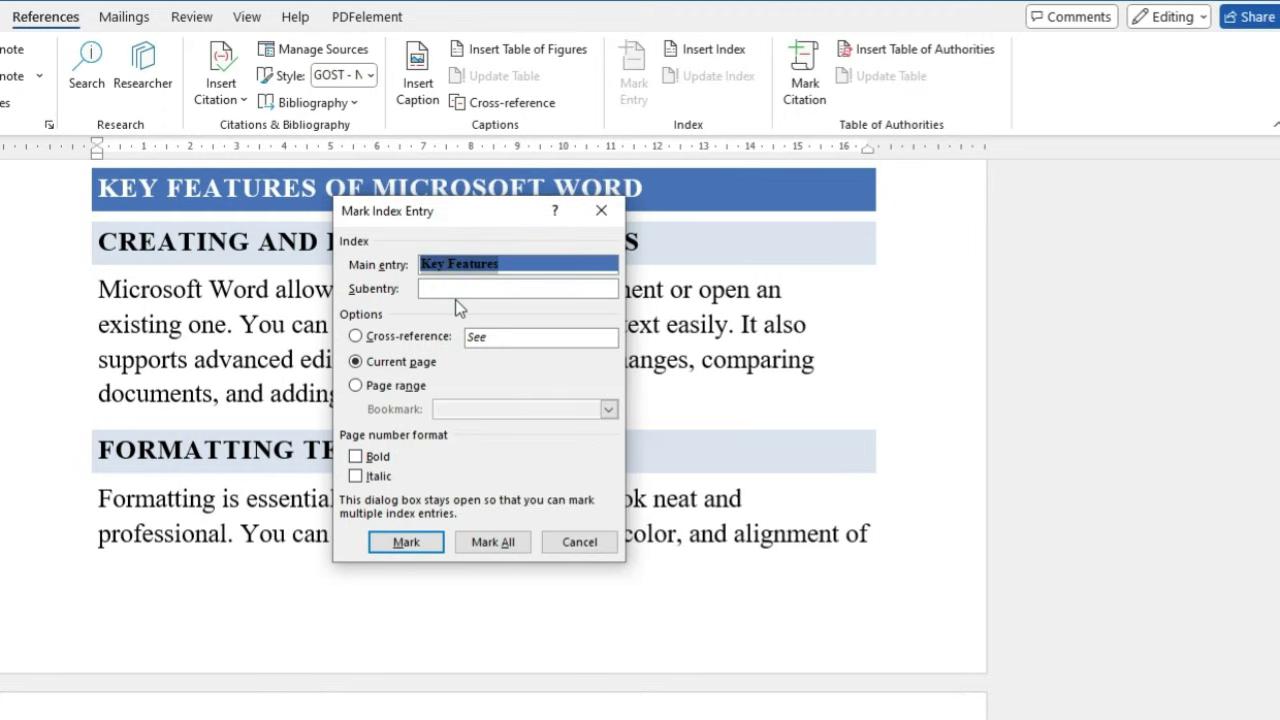
pyautogui.click(443, 290)
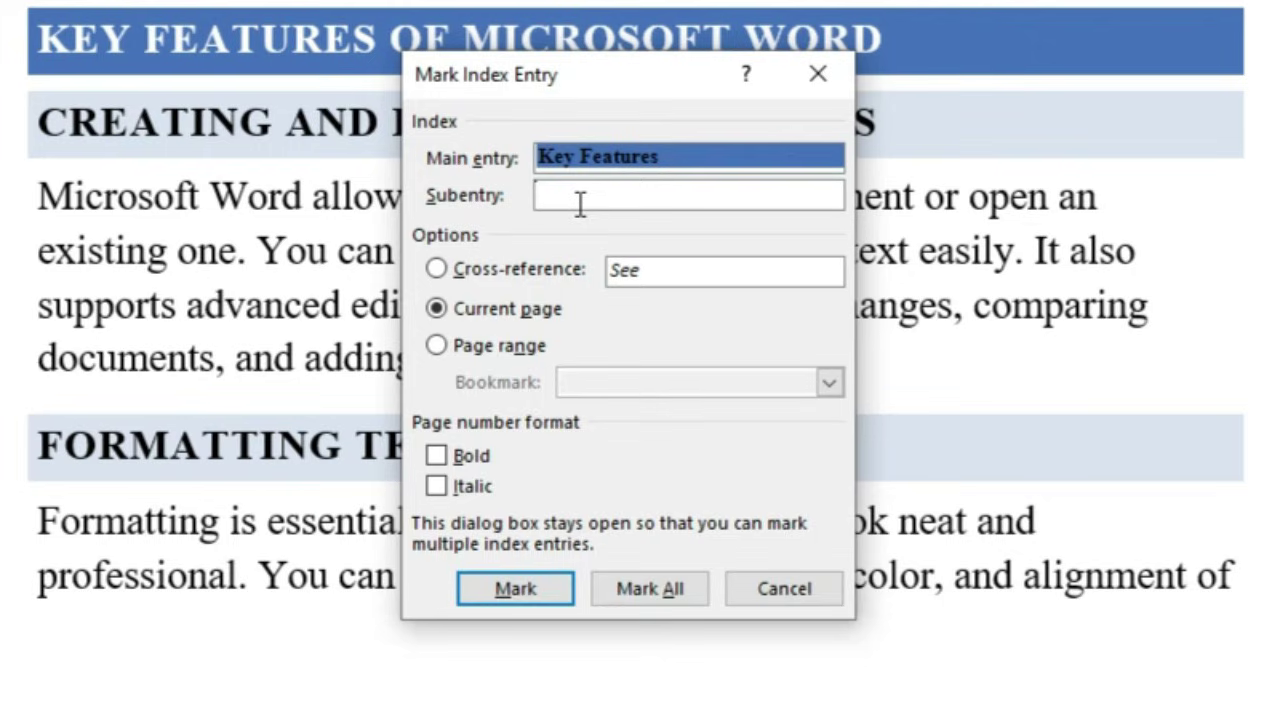
pyautogui.write('Home Ta')
pyautogui.press('BackSpace')
pyautogui.write('Tab')
pyautogui.click(550, 587)
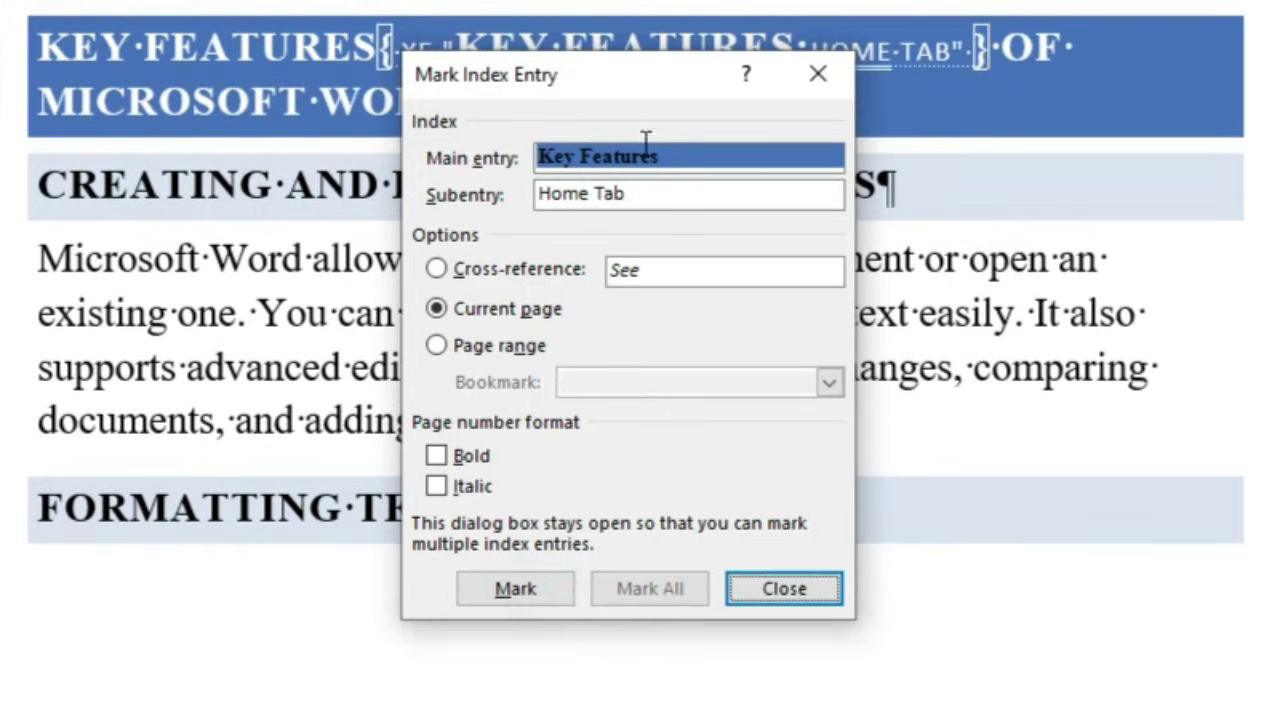
# Mark another index entry under the main entry Key Features with the subentry "Insert Tab"
pyautogui.moveTo(650, 80); pyautogui.dragTo(910, 160)
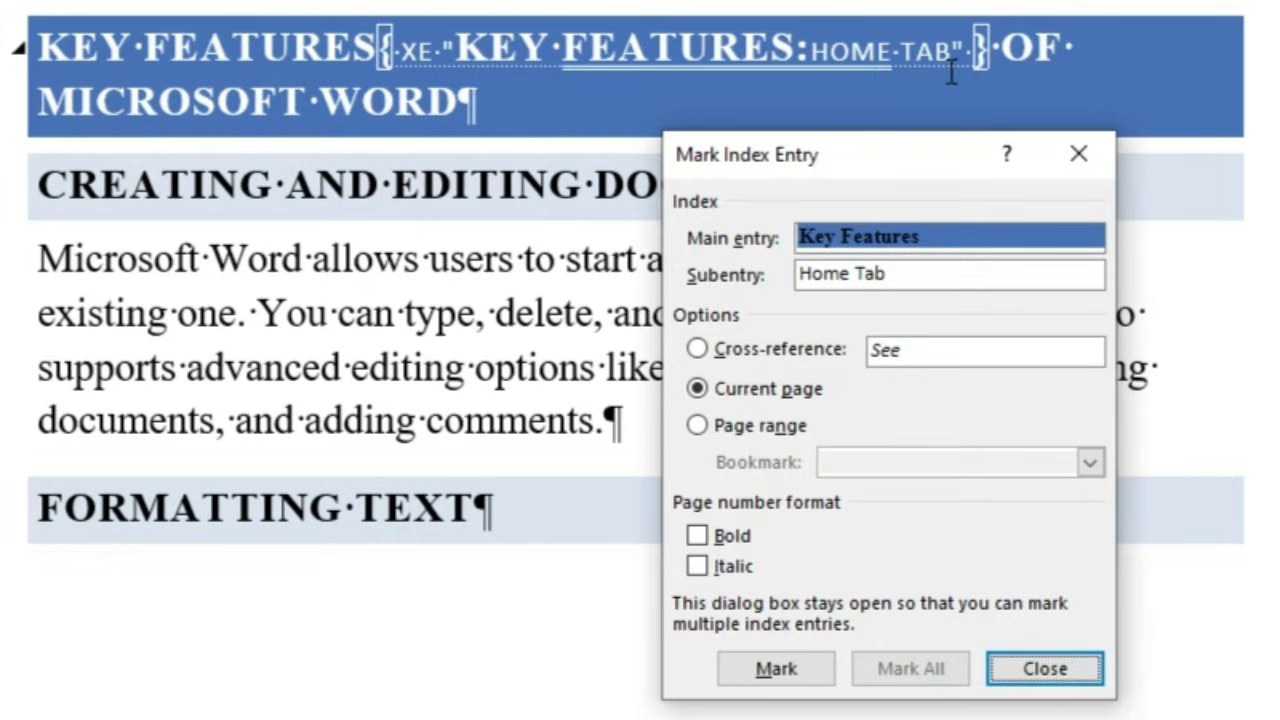
pyautogui.moveTo(851, 274); pyautogui.dragTo(720, 277)
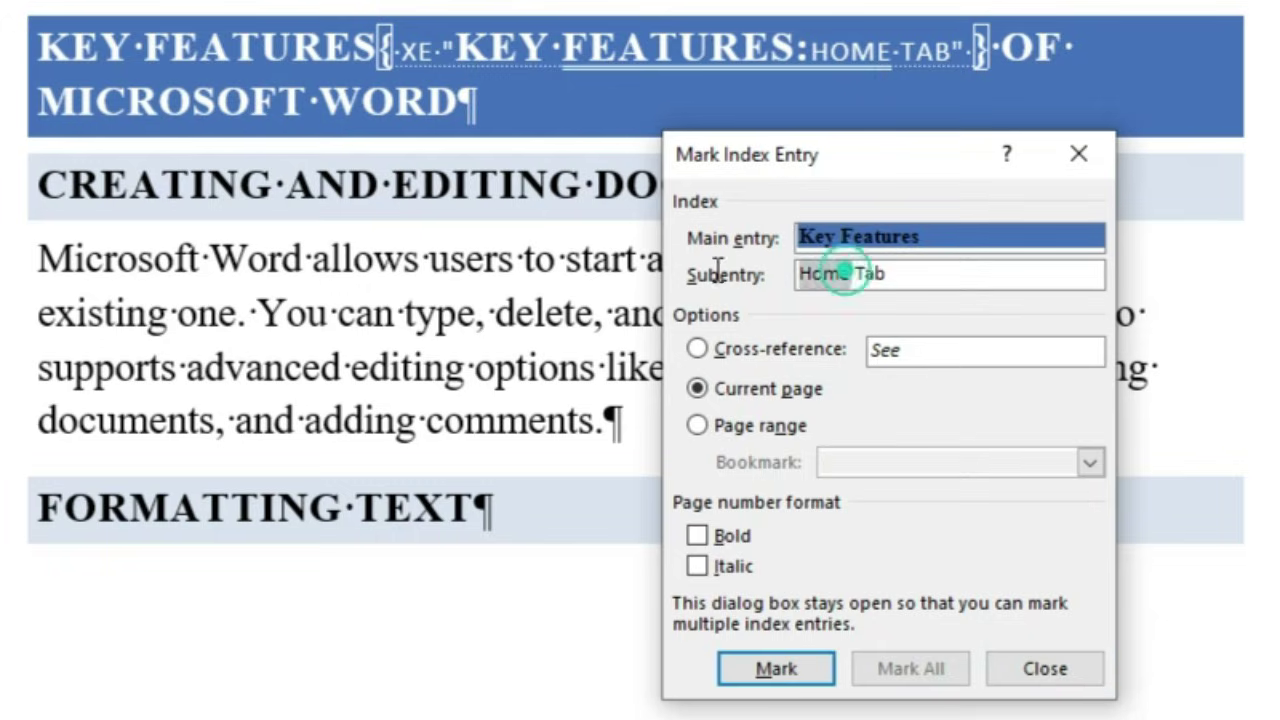
pyautogui.write('Insert')
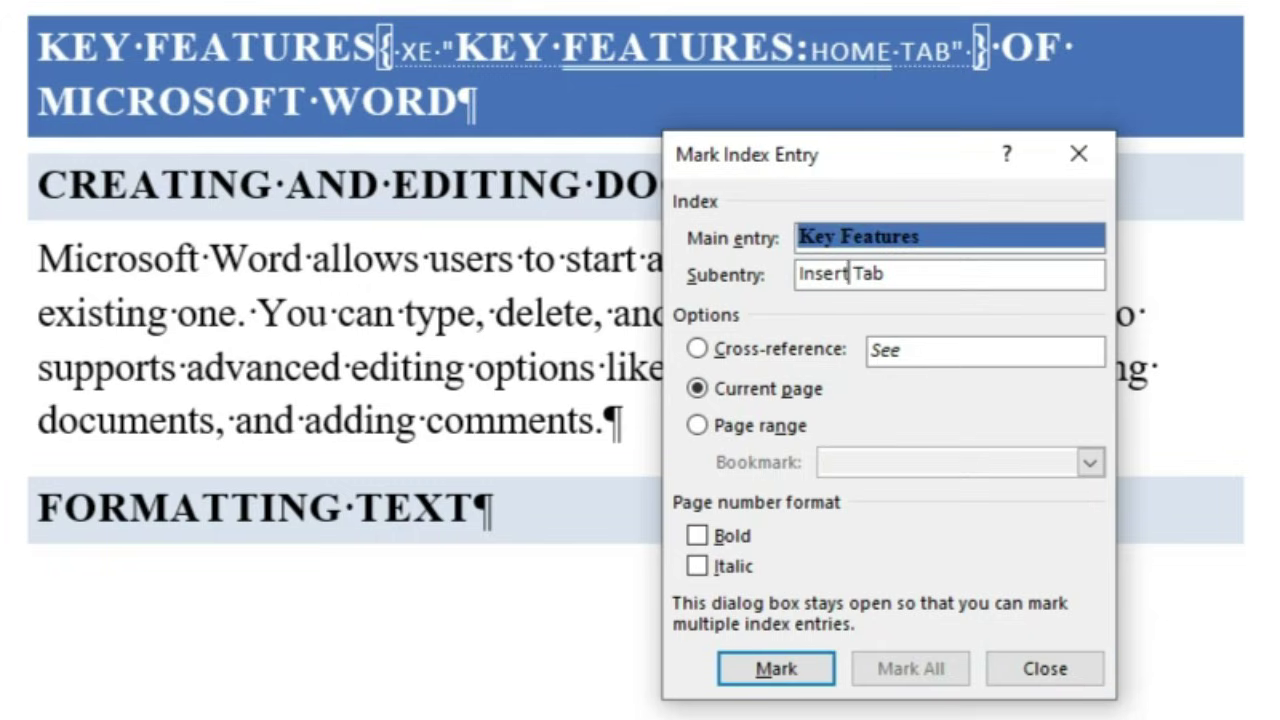
pyautogui.click(784, 664)
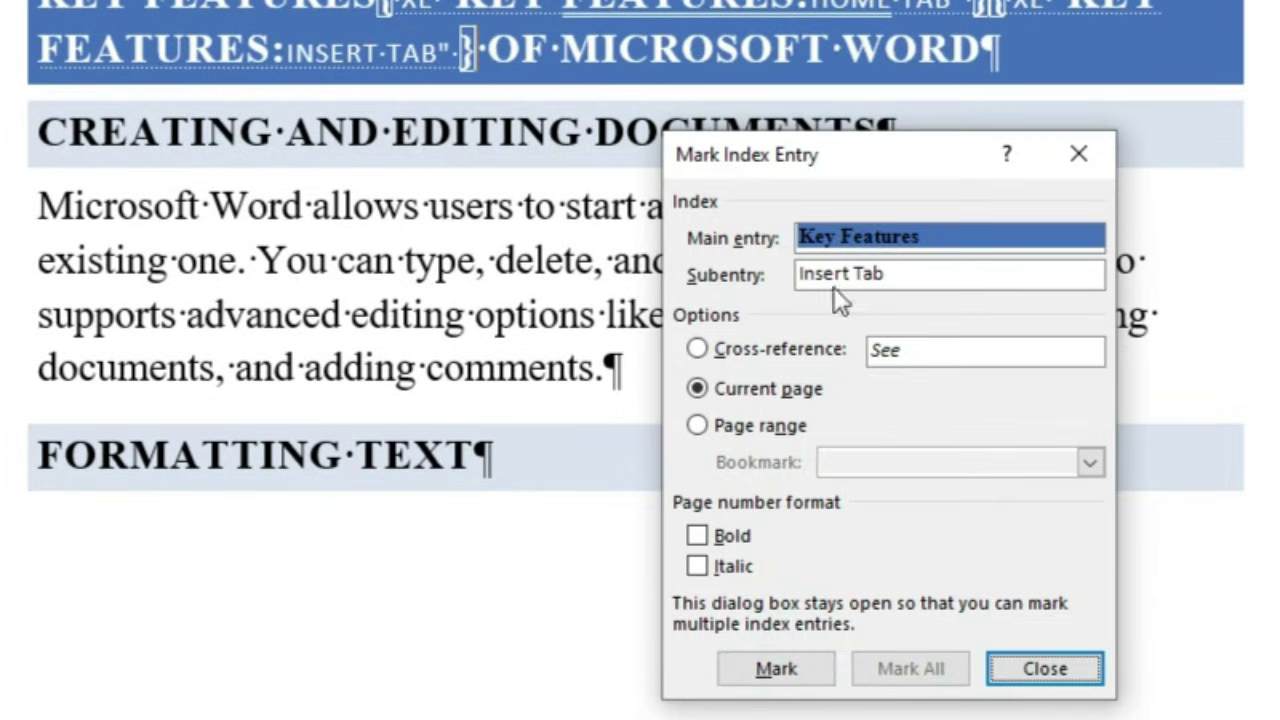
# Mark a Key Features index entry with the subentry "Design Tab"
pyautogui.moveTo(855, 274); pyautogui.dragTo(760, 278)
pyautogui.press('BackSpace')
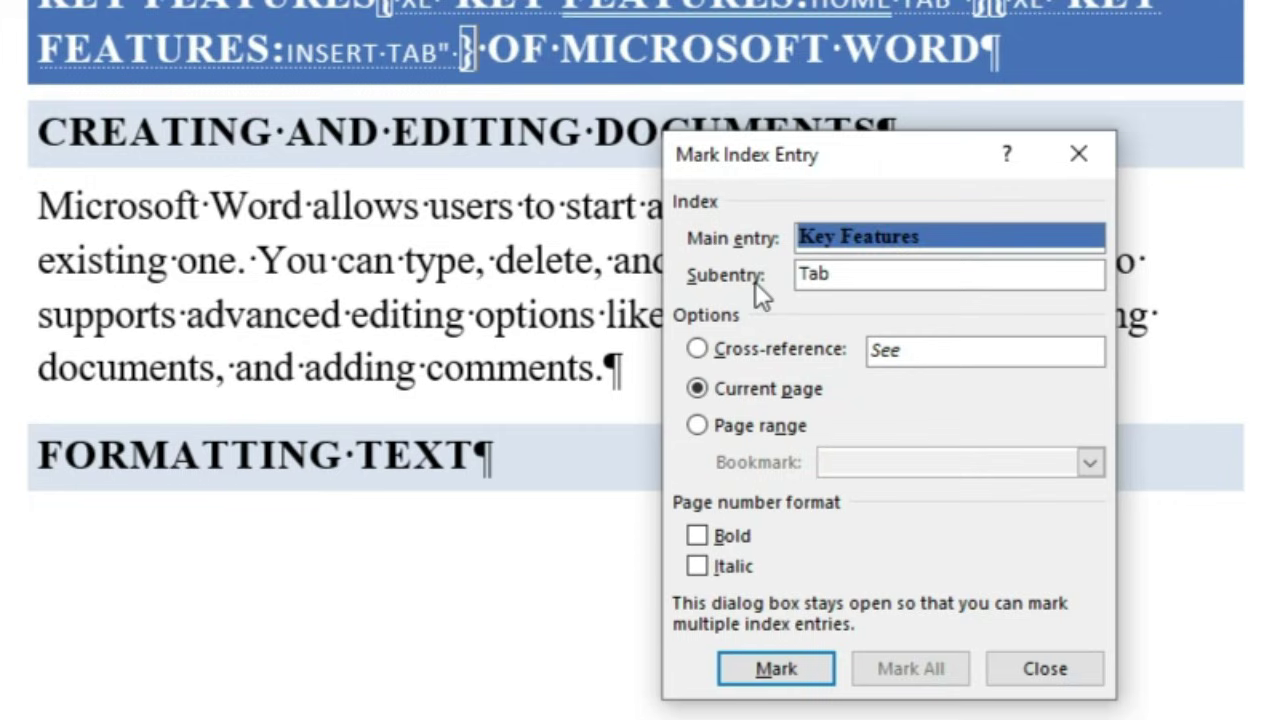
pyautogui.write('Desi')
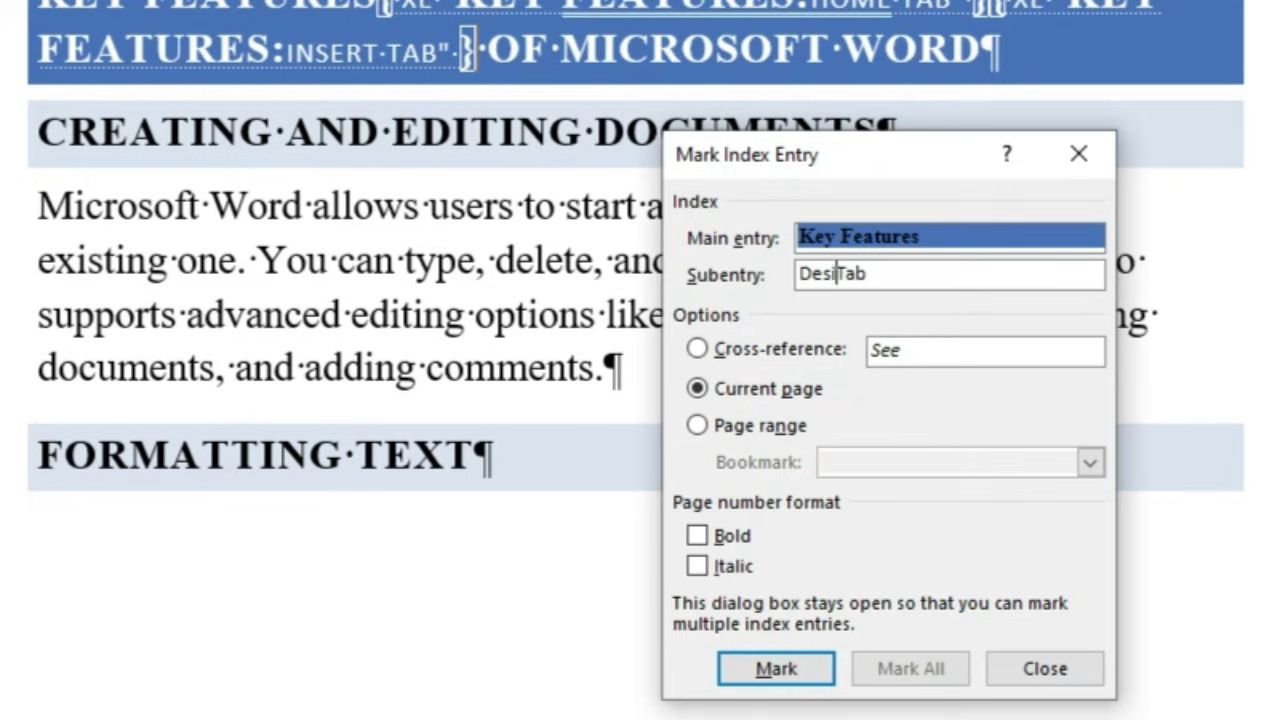
pyautogui.write('gn')
pyautogui.click(812, 666)
# Mark two more Key Features index entries with the subentries "Layout Tab" and "References Tab"
pyautogui.moveTo(845, 273); pyautogui.dragTo(773, 273)
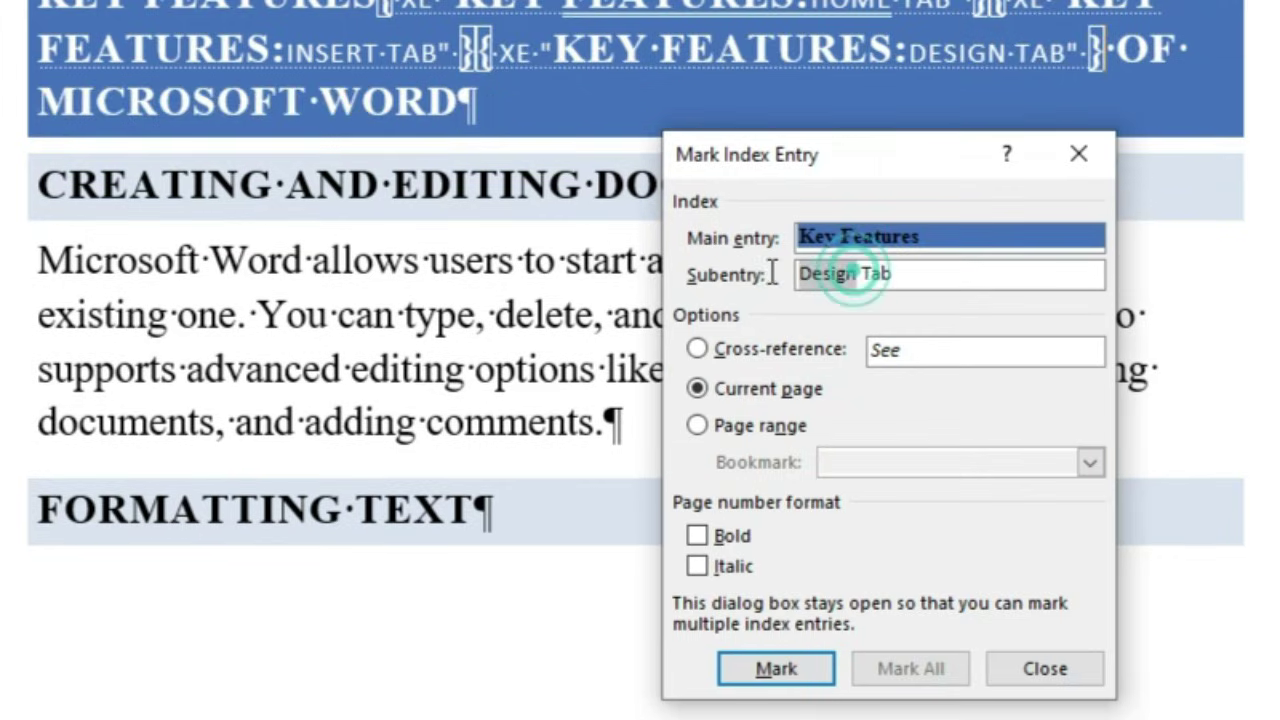
pyautogui.write('Pa')
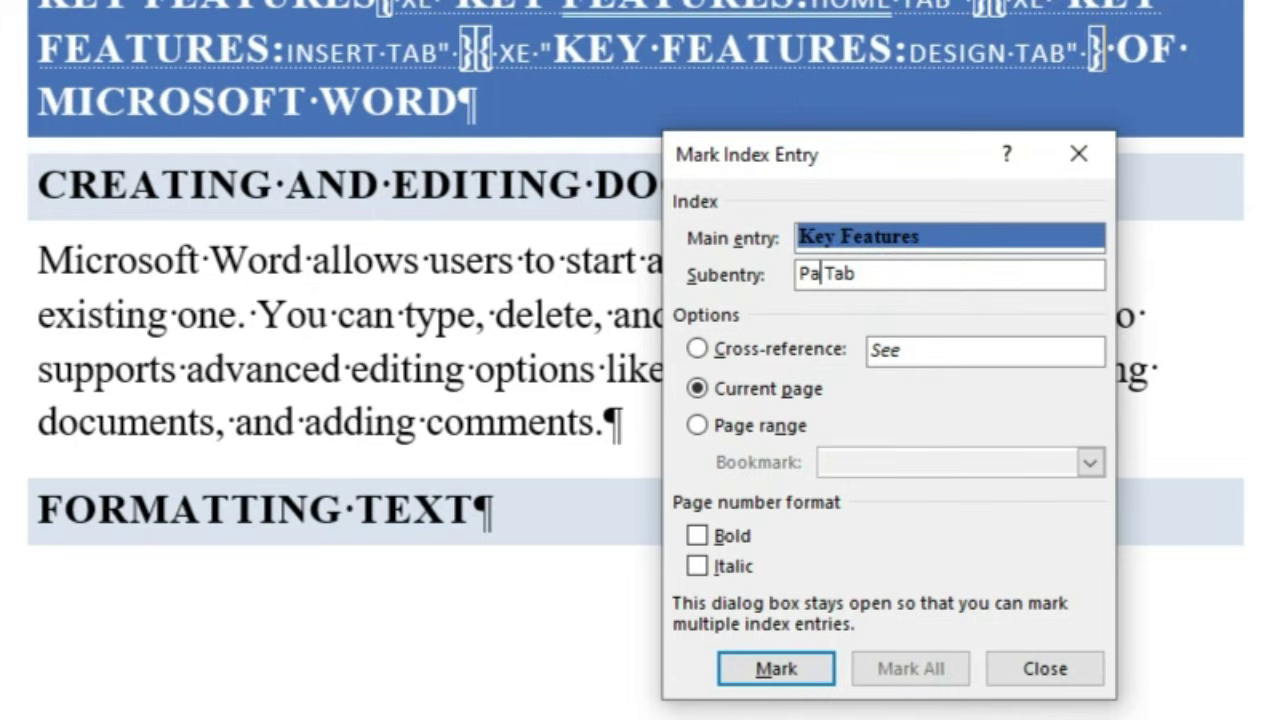
pyautogui.press('BackSpace')
pyautogui.press('BackSpace')
pyautogui.write('Re')
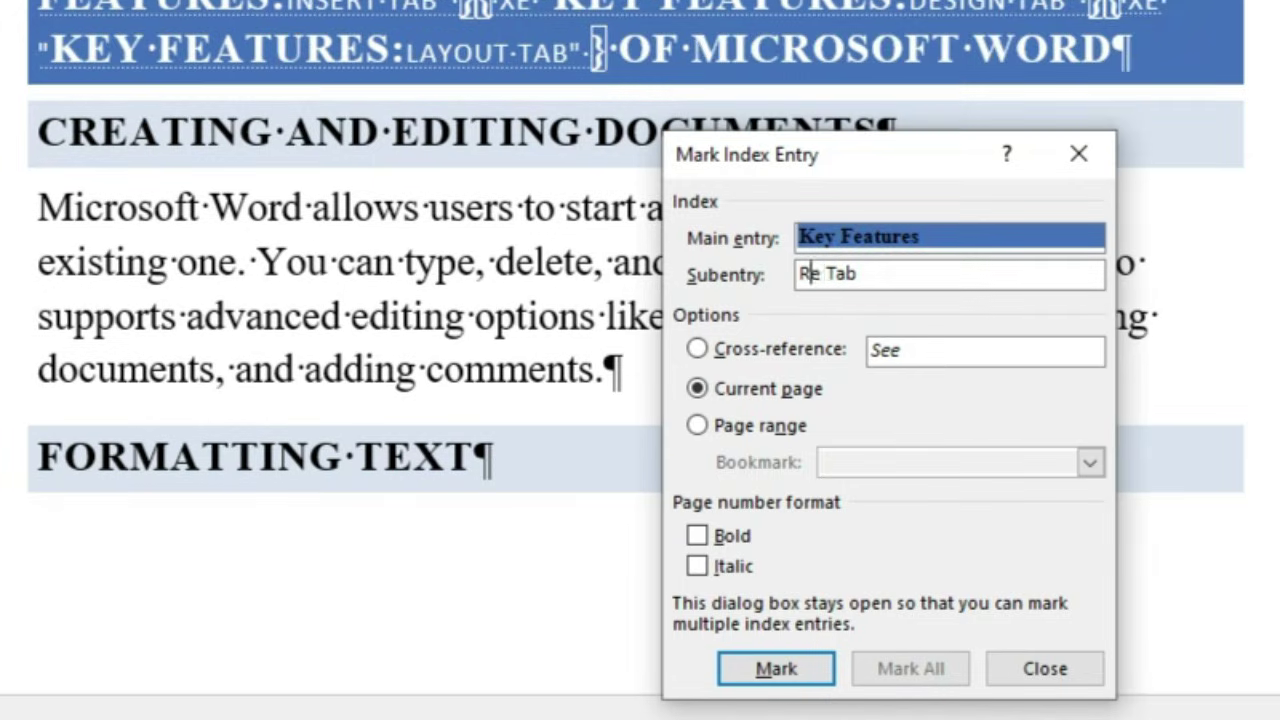
pyautogui.write('ferences')
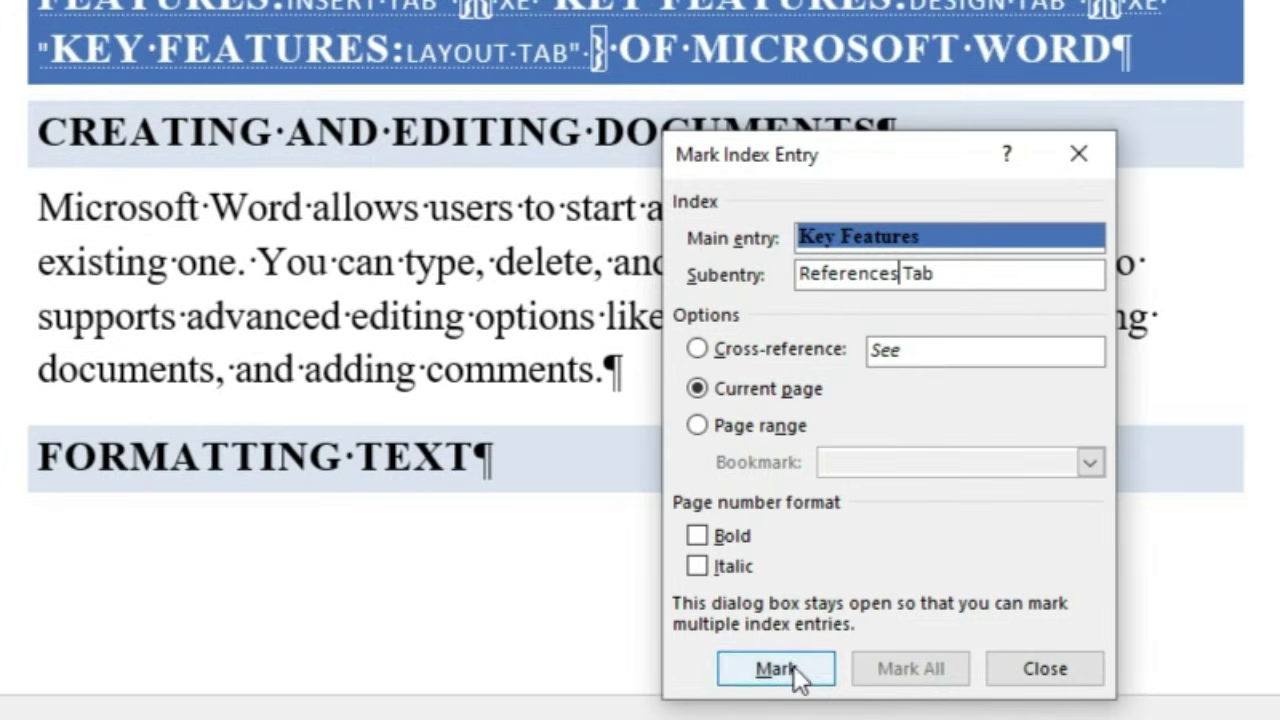
pyautogui.click(783, 672)
# Mark Key Features index entries with the subentries "Mailing Tab" and "Review Tab"
pyautogui.doubleClick(894, 272)
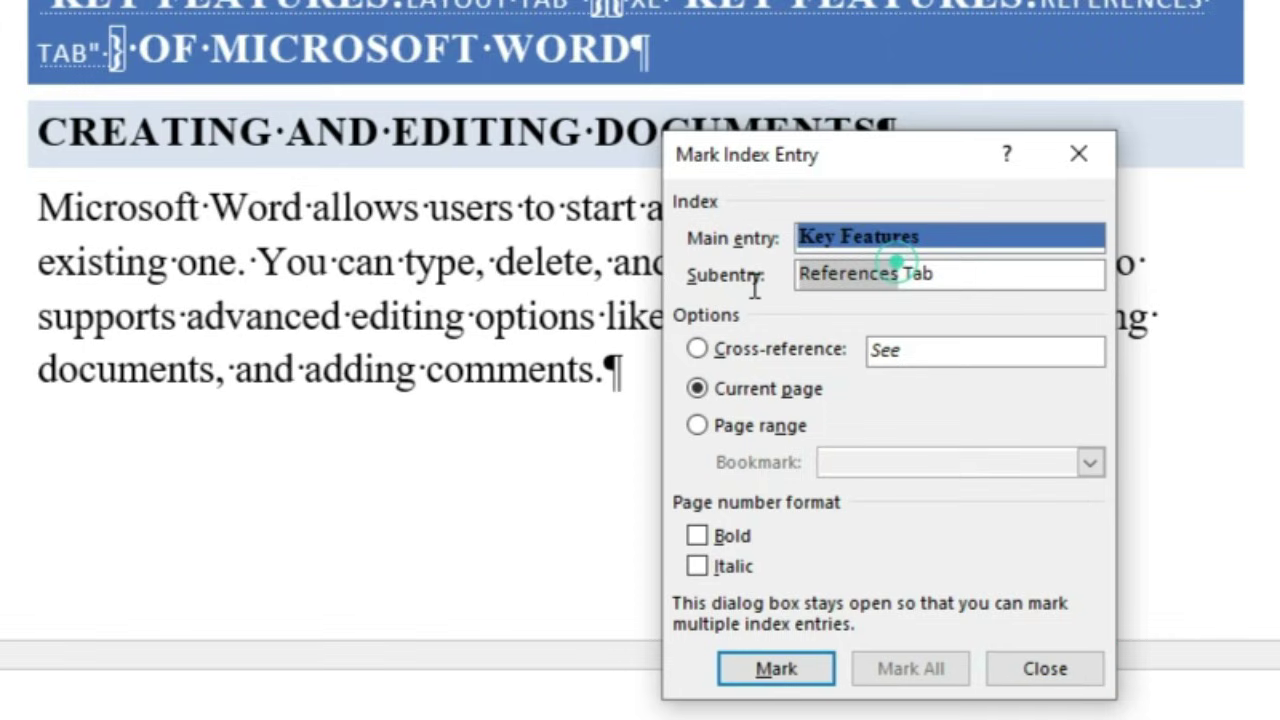
pyautogui.write('Mailing')
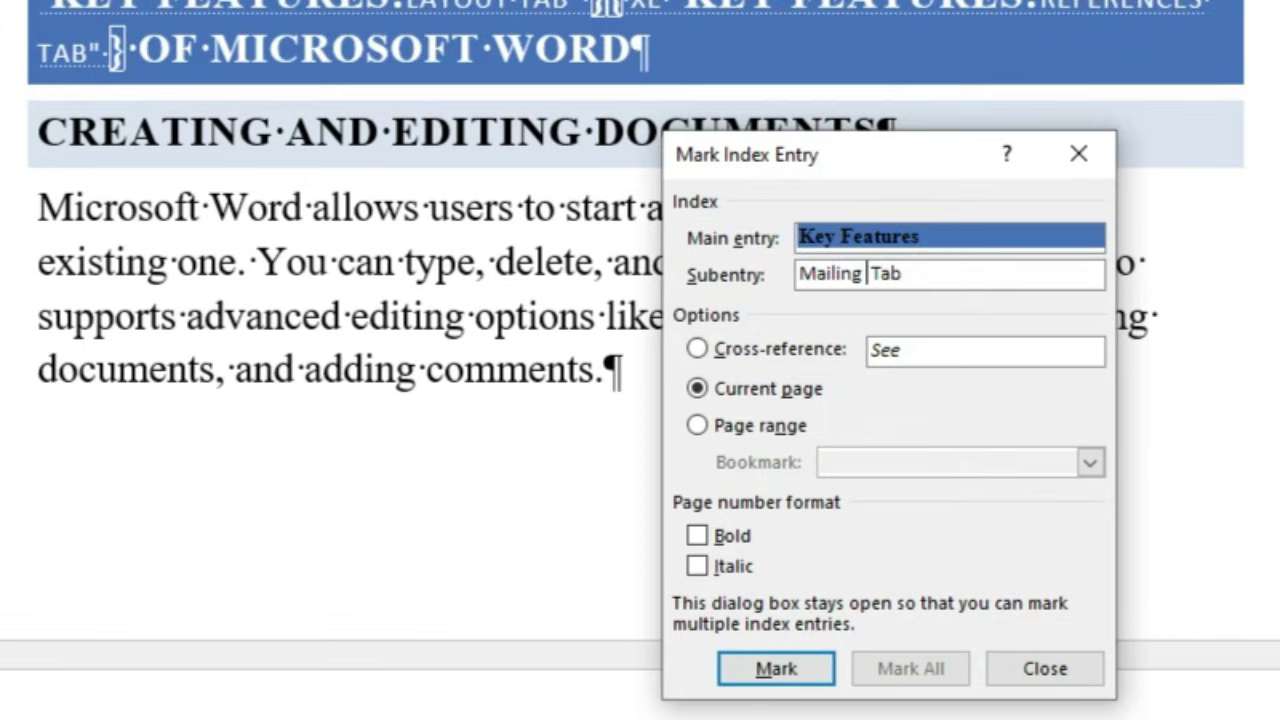
pyautogui.click(829, 670)
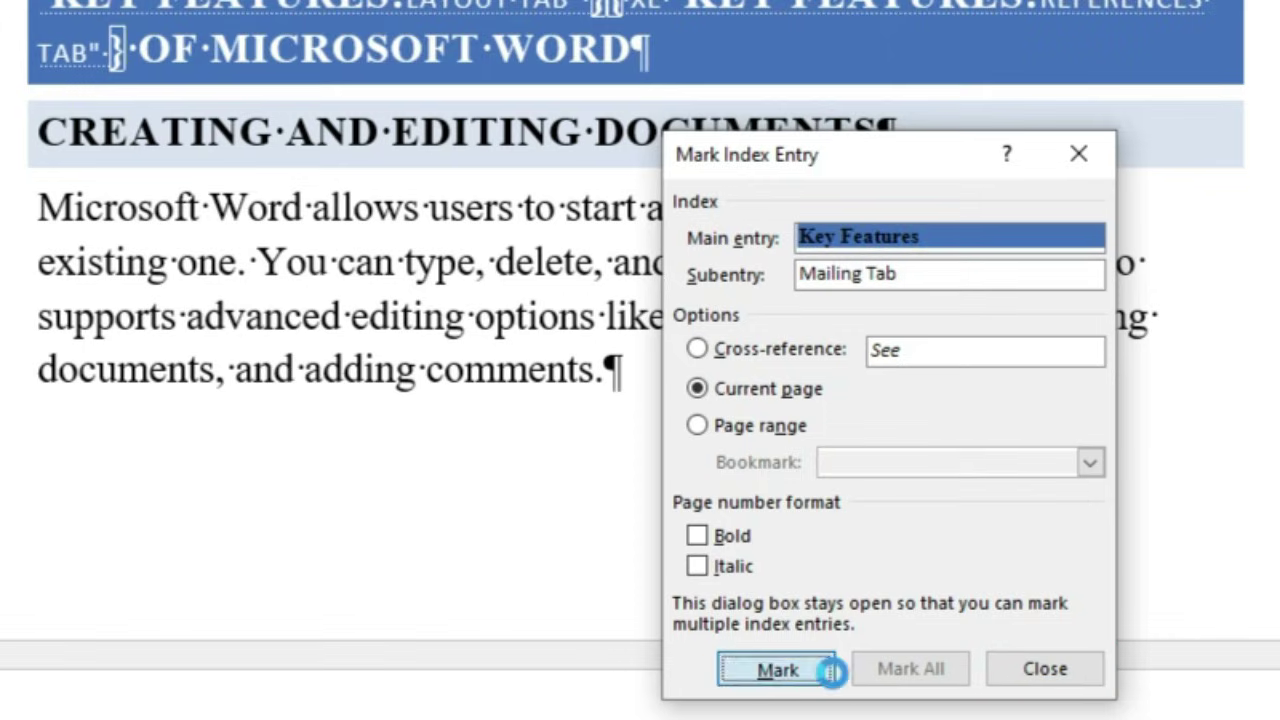
pyautogui.moveTo(861, 273); pyautogui.dragTo(785, 272)
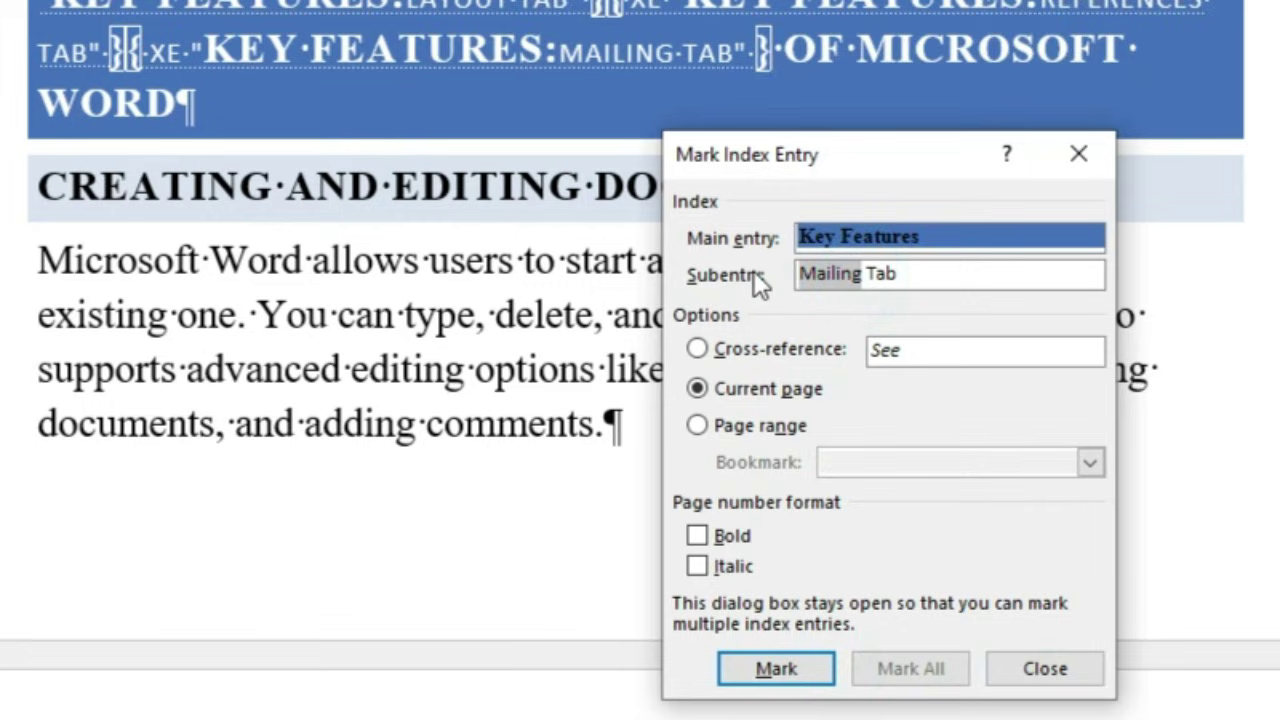
pyautogui.write('Review')
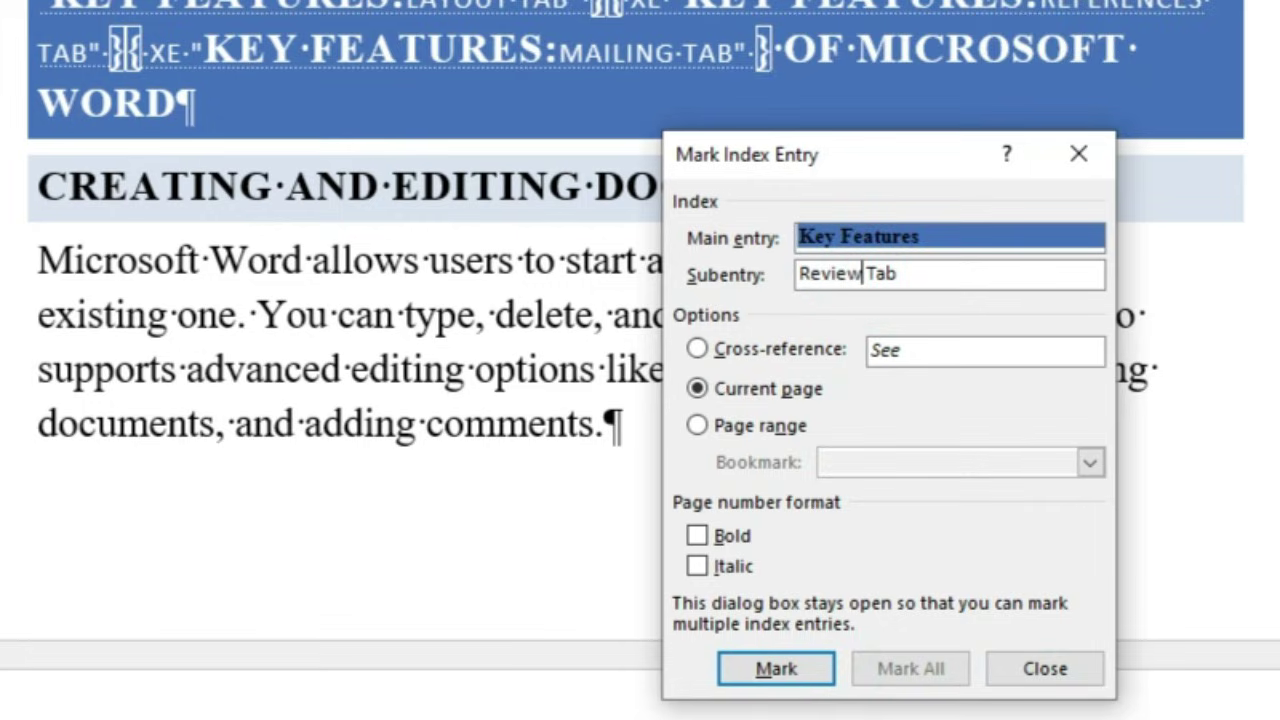
pyautogui.click(740, 660)
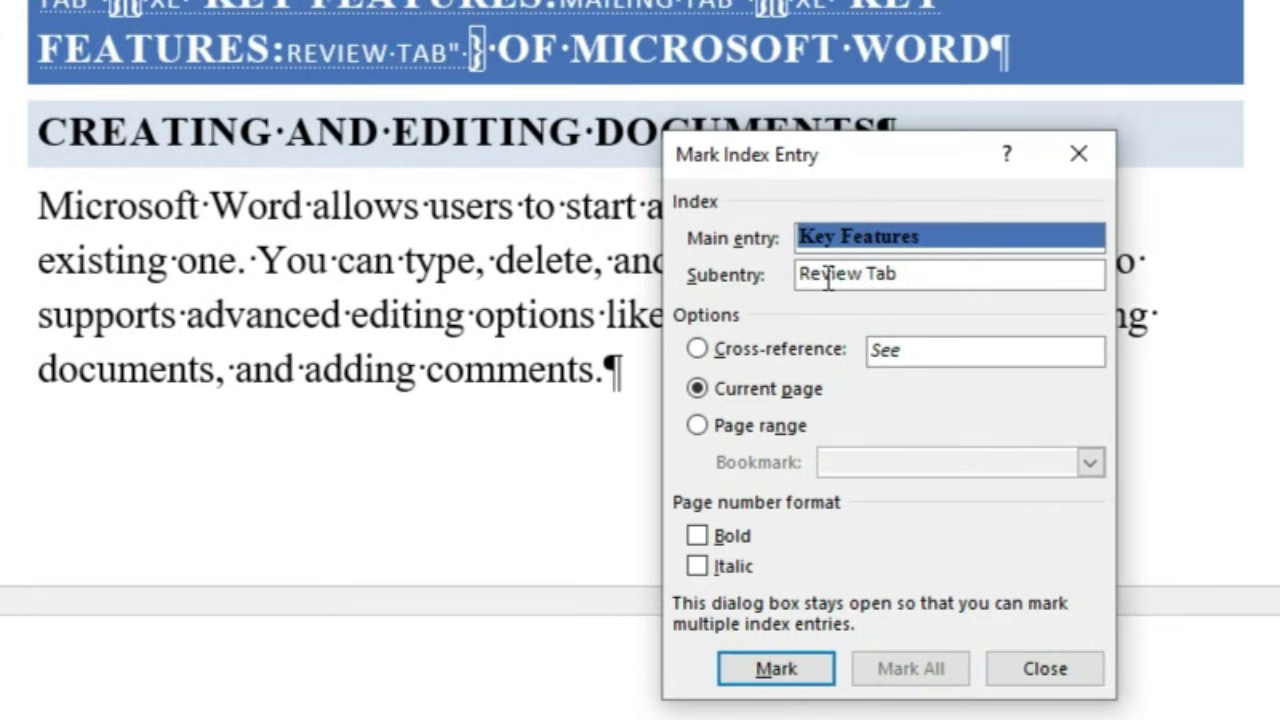
# Mark a Key Features index entry with the subentry "View Tab" and finish marking entries
pyautogui.moveTo(828, 280); pyautogui.dragTo(715, 277)
pyautogui.write('V')
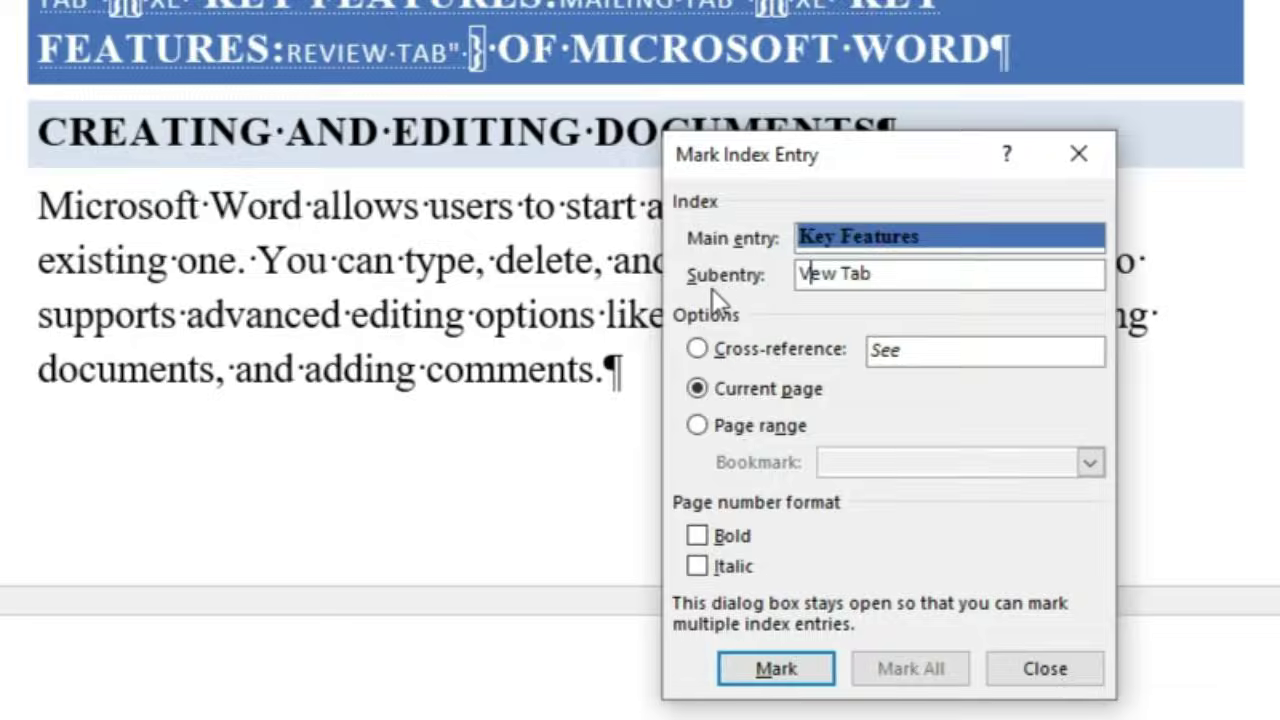
pyautogui.click(818, 662)
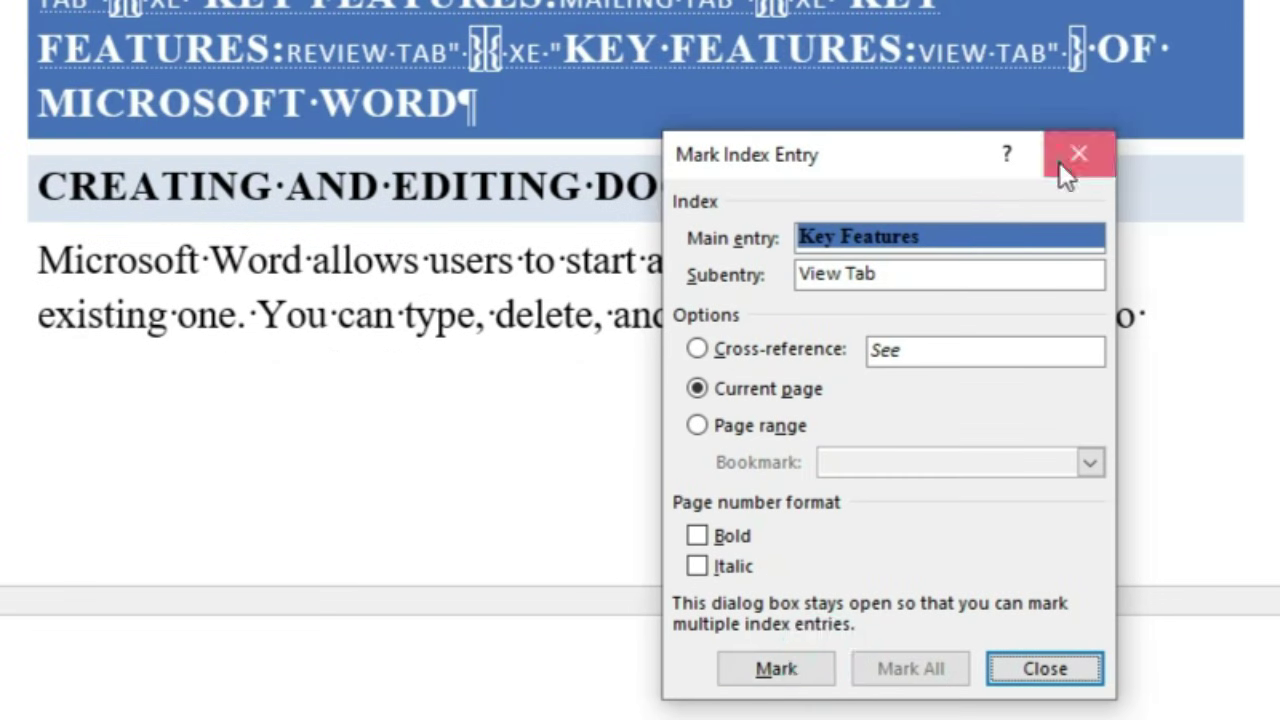
pyautogui.click(1059, 161)
# Hide the formatting marks and index field codes in the document
pyautogui.scroll(5, 949, 277)
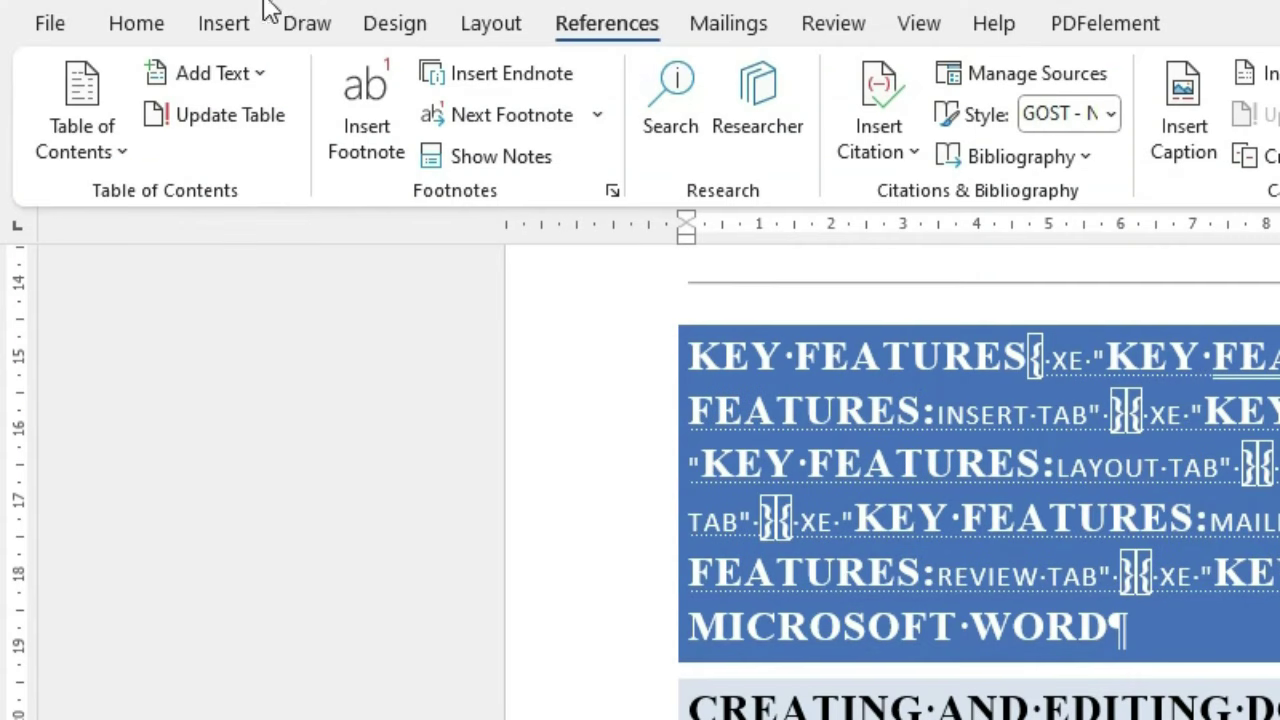
pyautogui.click(160, 22)
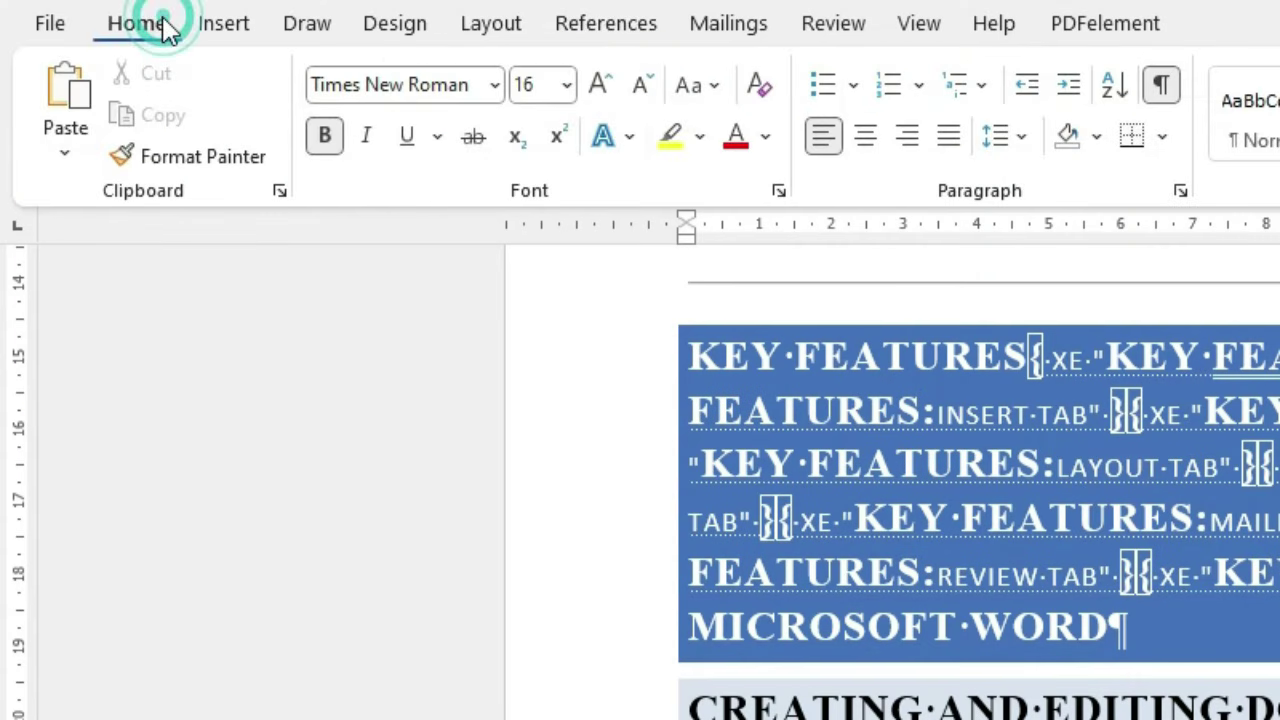
pyautogui.click(1162, 95)
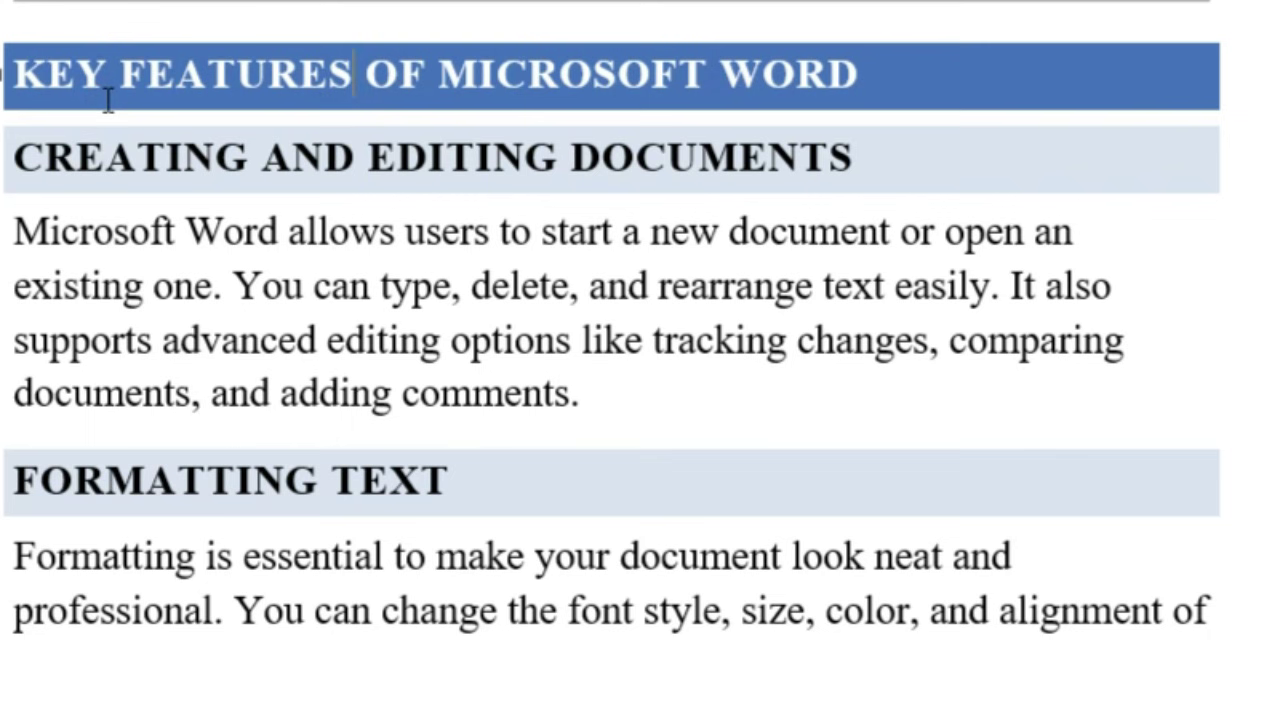
# Start inserting an index below the Table 1 cross-reference and set it to 1 column
pyautogui.scroll(15, 108, 103)
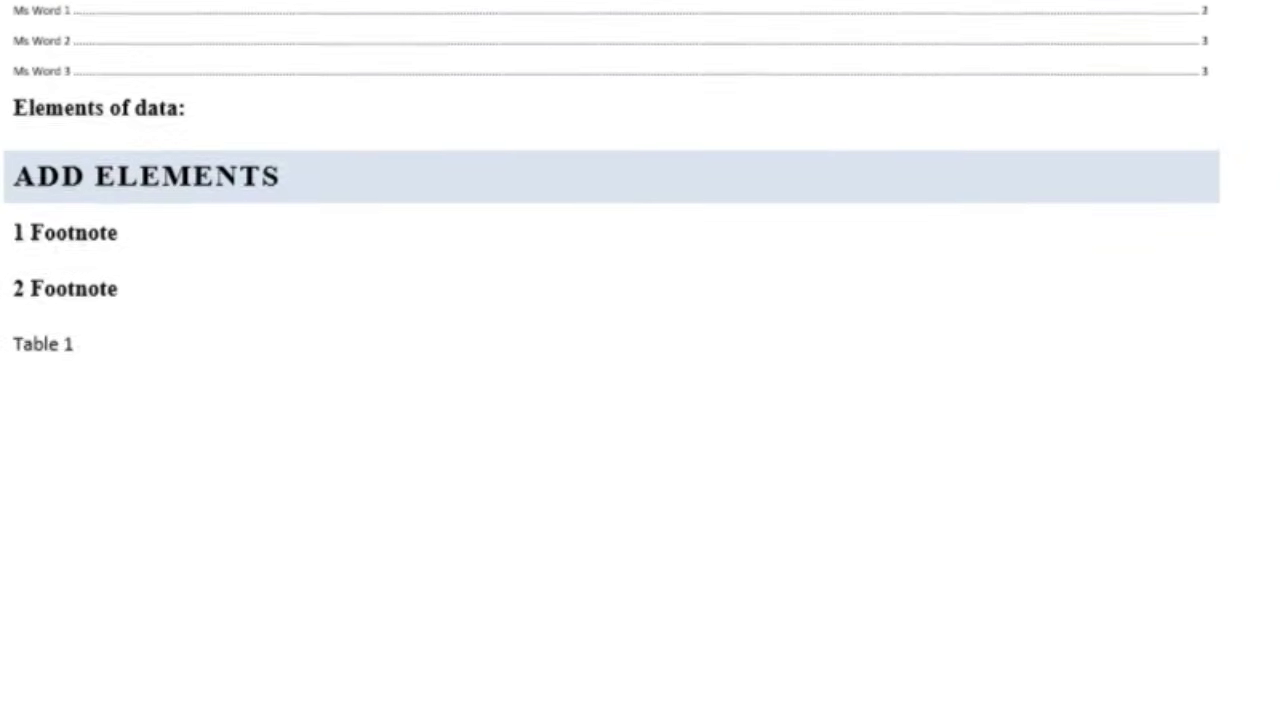
pyautogui.click(31, 423)
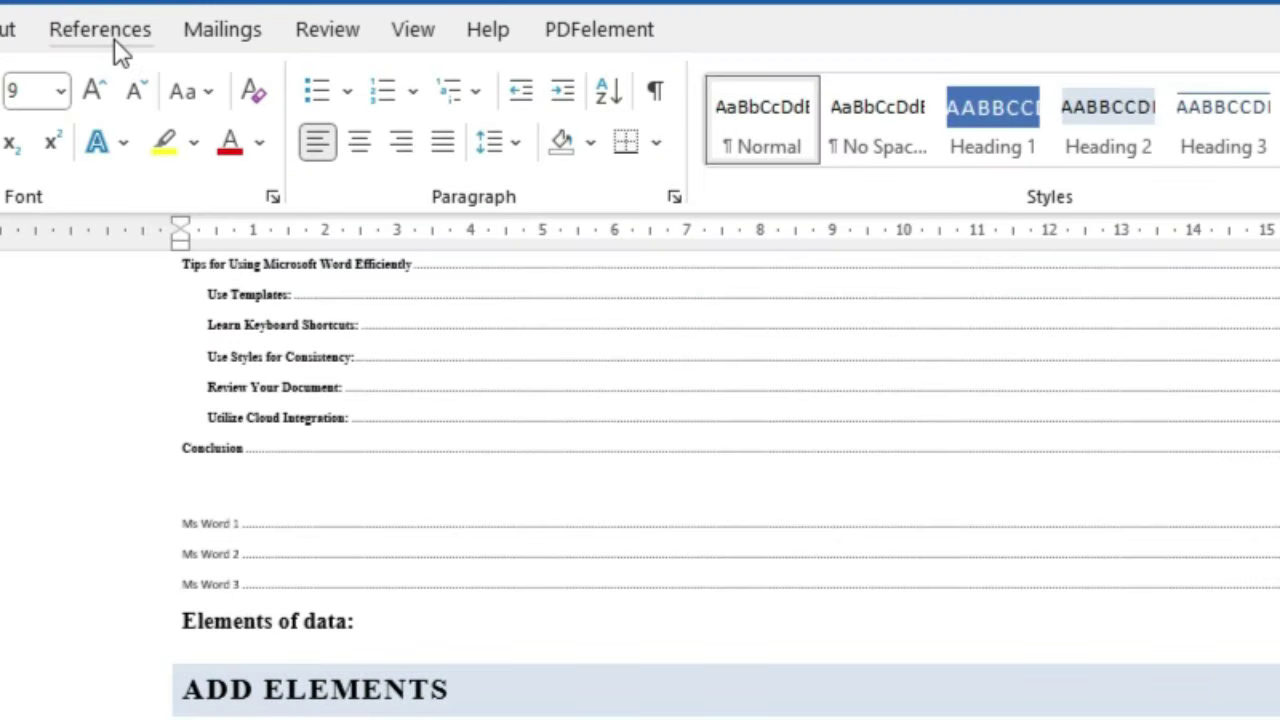
pyautogui.click(114, 40)
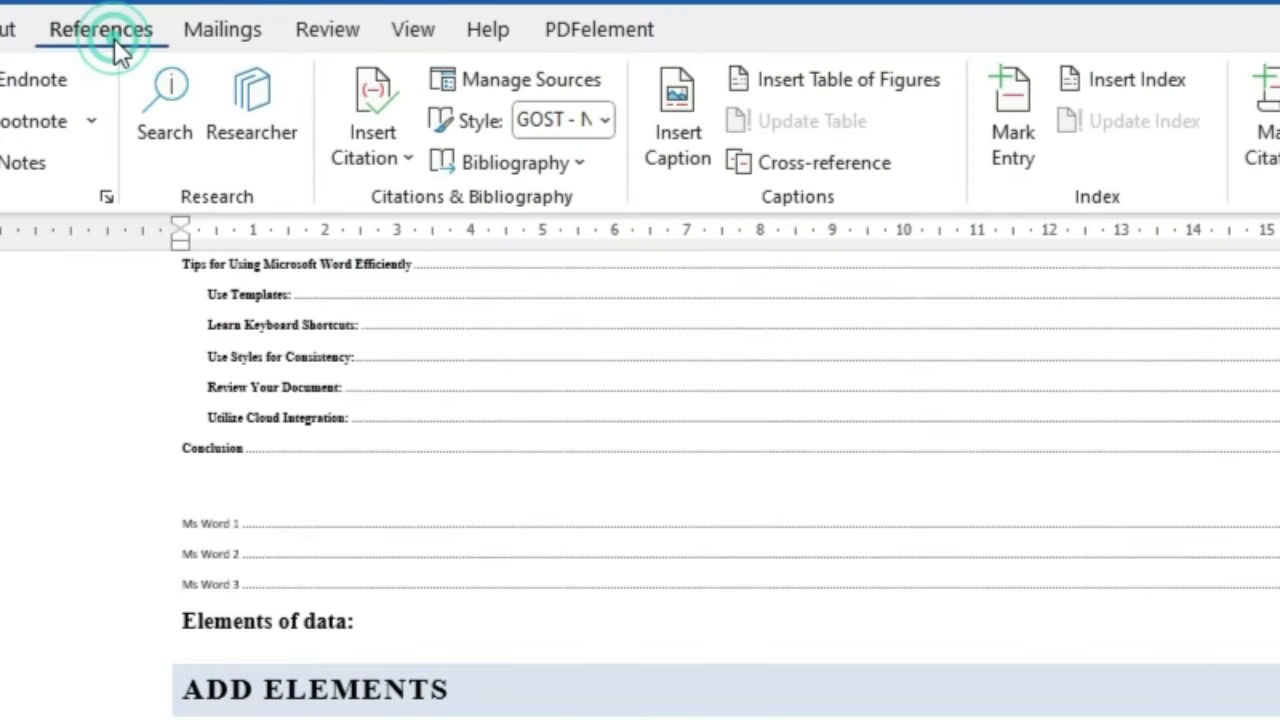
pyautogui.click(1090, 74)
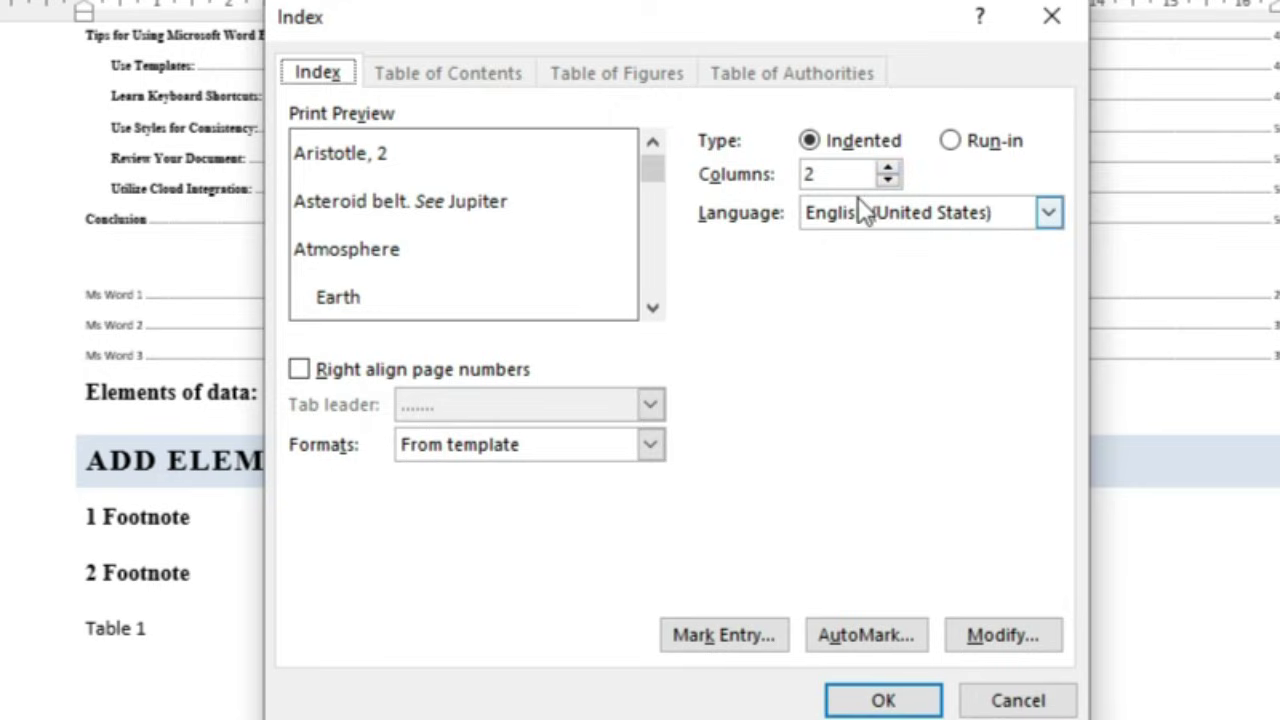
pyautogui.click(887, 181)
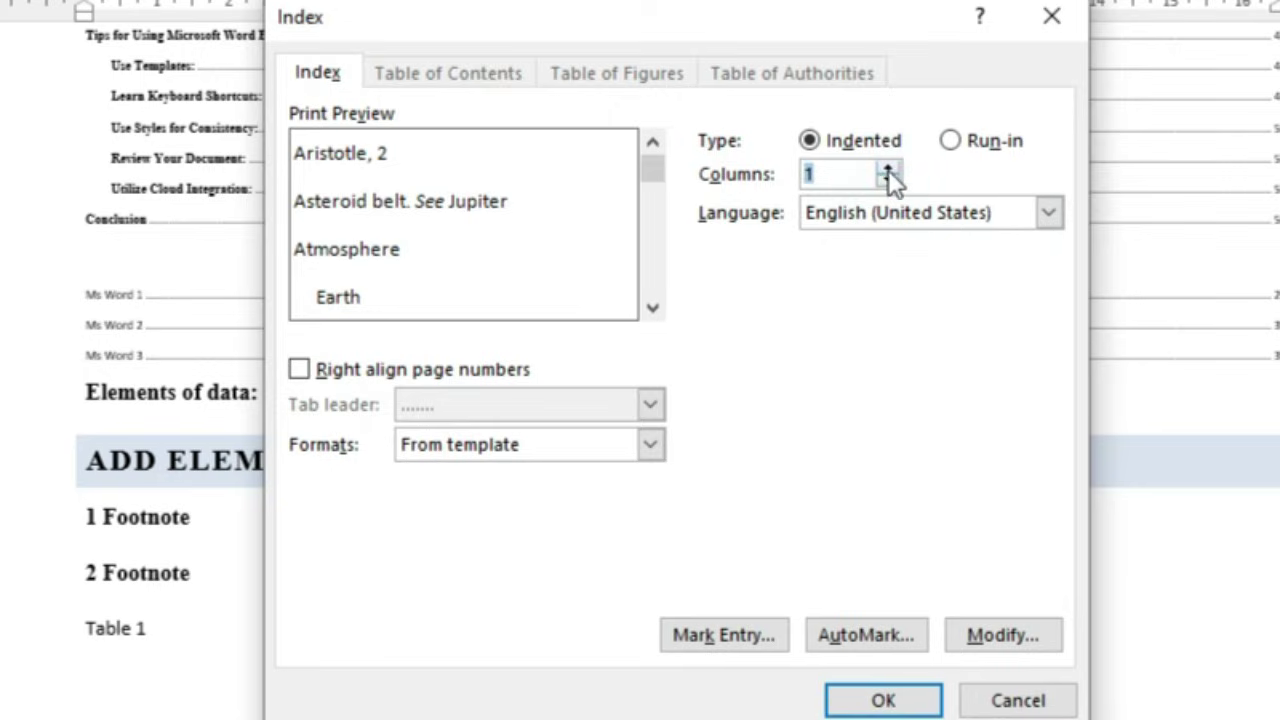
# Try a 4-column layout for the index and return it to a single column
pyautogui.click(887, 168)
pyautogui.click(887, 168)
pyautogui.click(887, 168)
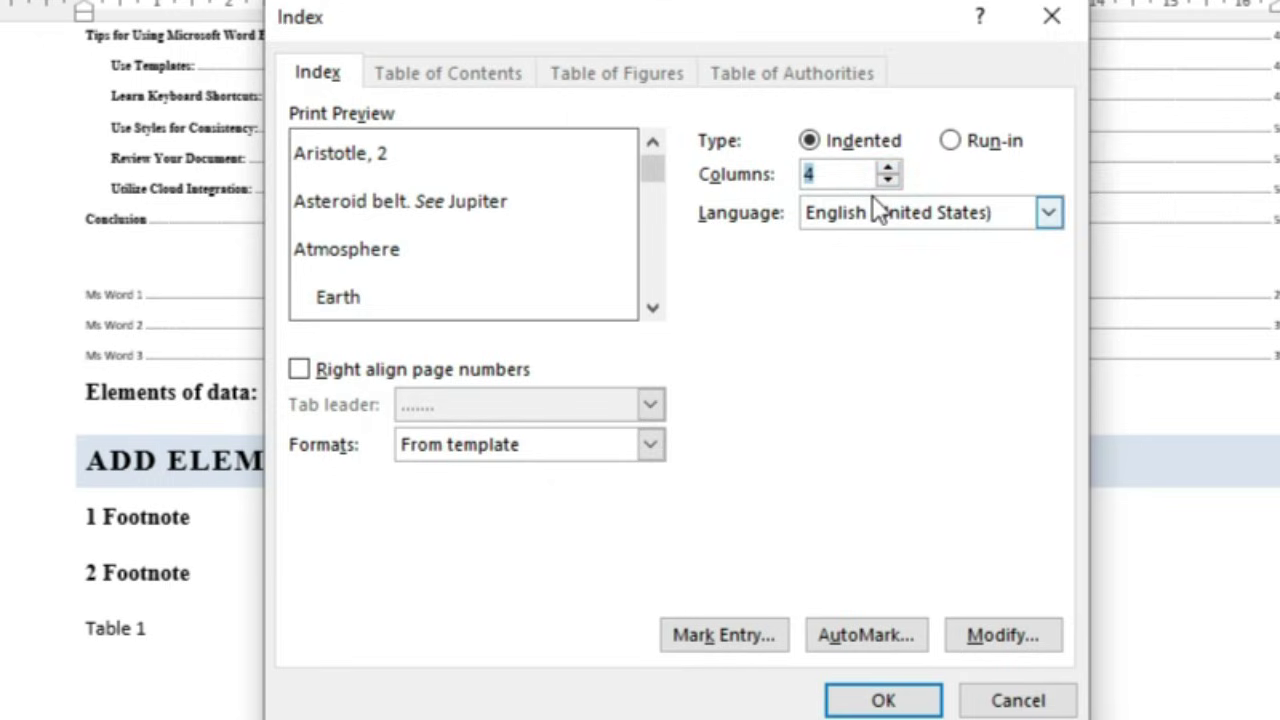
pyautogui.click(887, 180)
pyautogui.click(887, 180)
pyautogui.click(887, 180)
pyautogui.click(887, 180)
# Preview the Classic and Fancy index formats, and insert the index with the Modern format
pyautogui.click(650, 446)
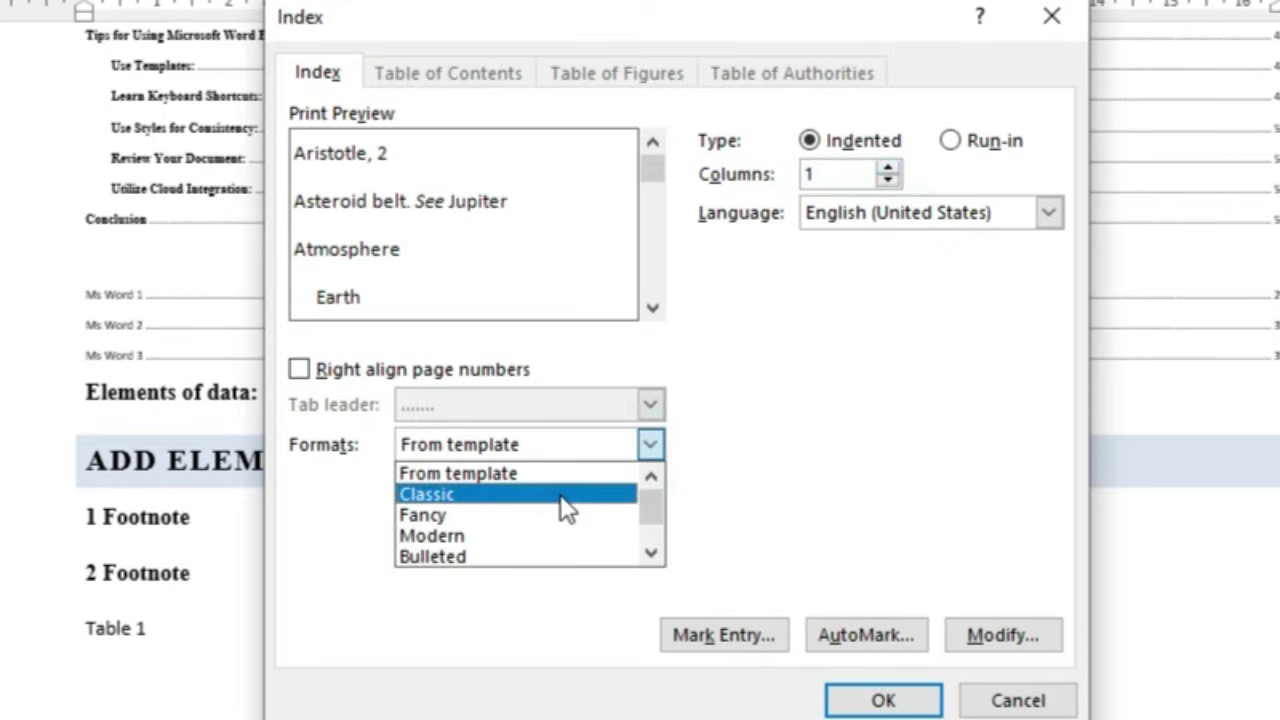
pyautogui.click(560, 490)
pyautogui.click(650, 444)
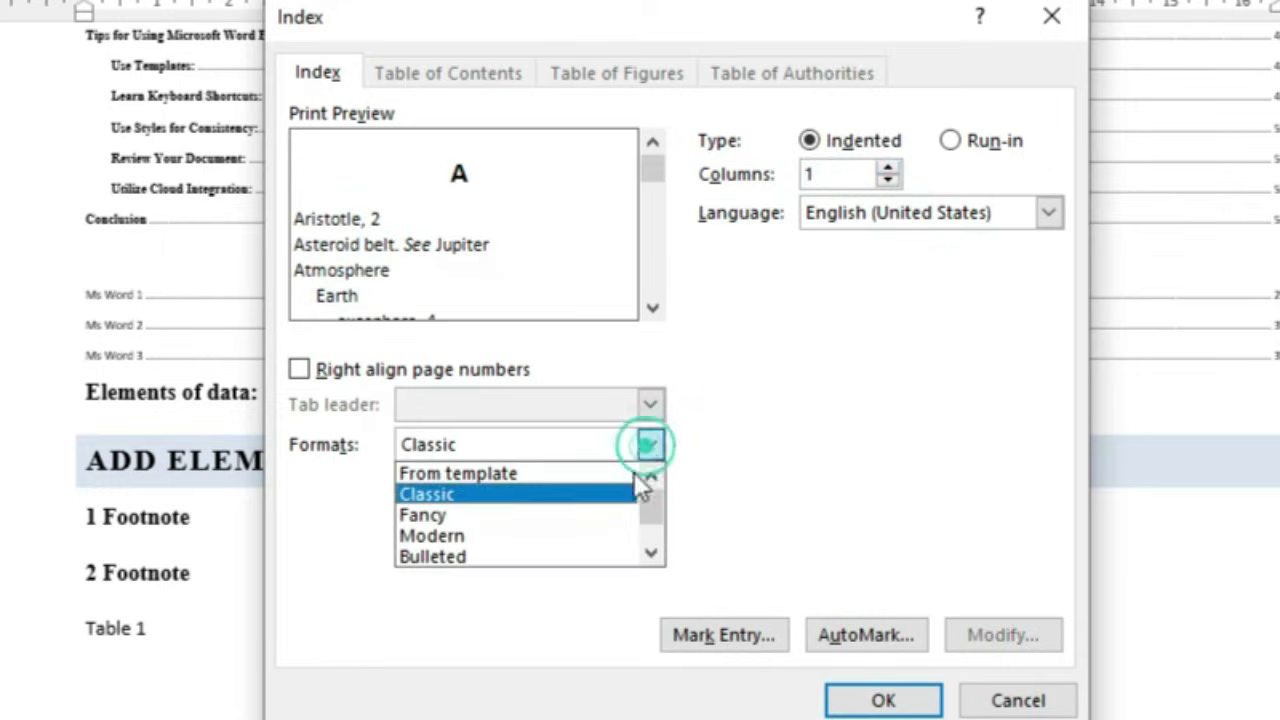
pyautogui.click(603, 516)
pyautogui.click(650, 446)
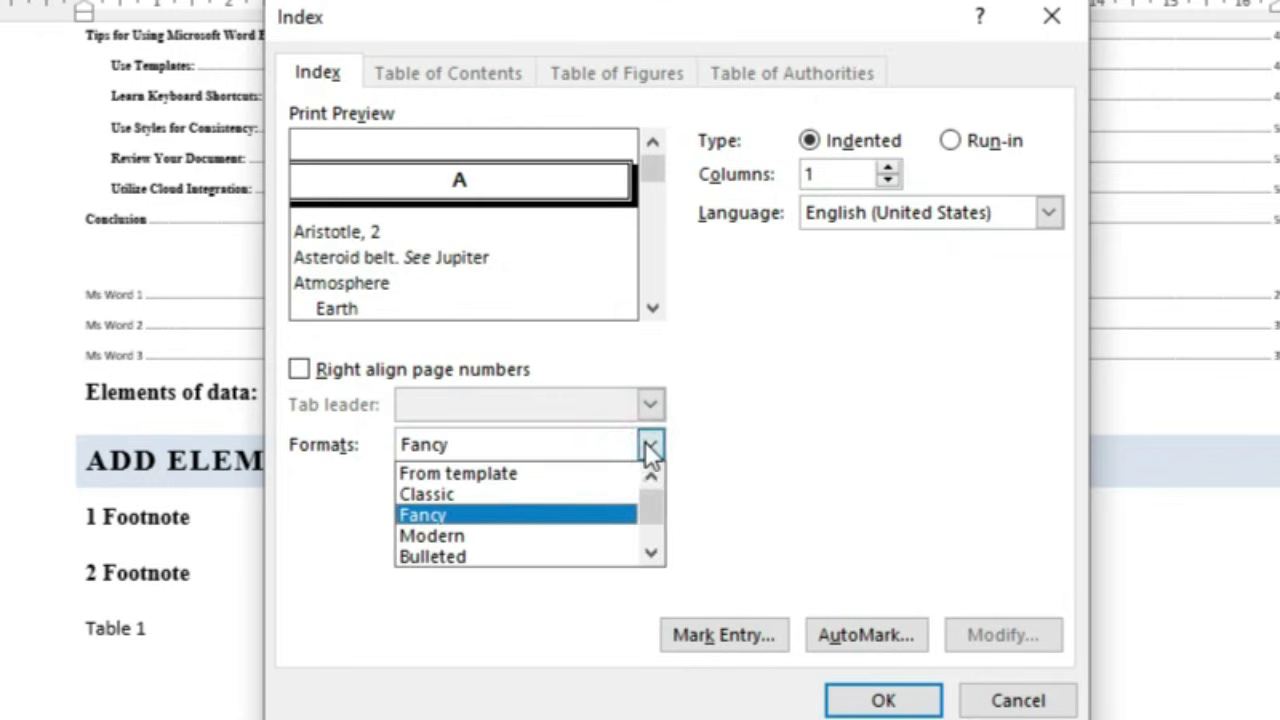
pyautogui.click(560, 530)
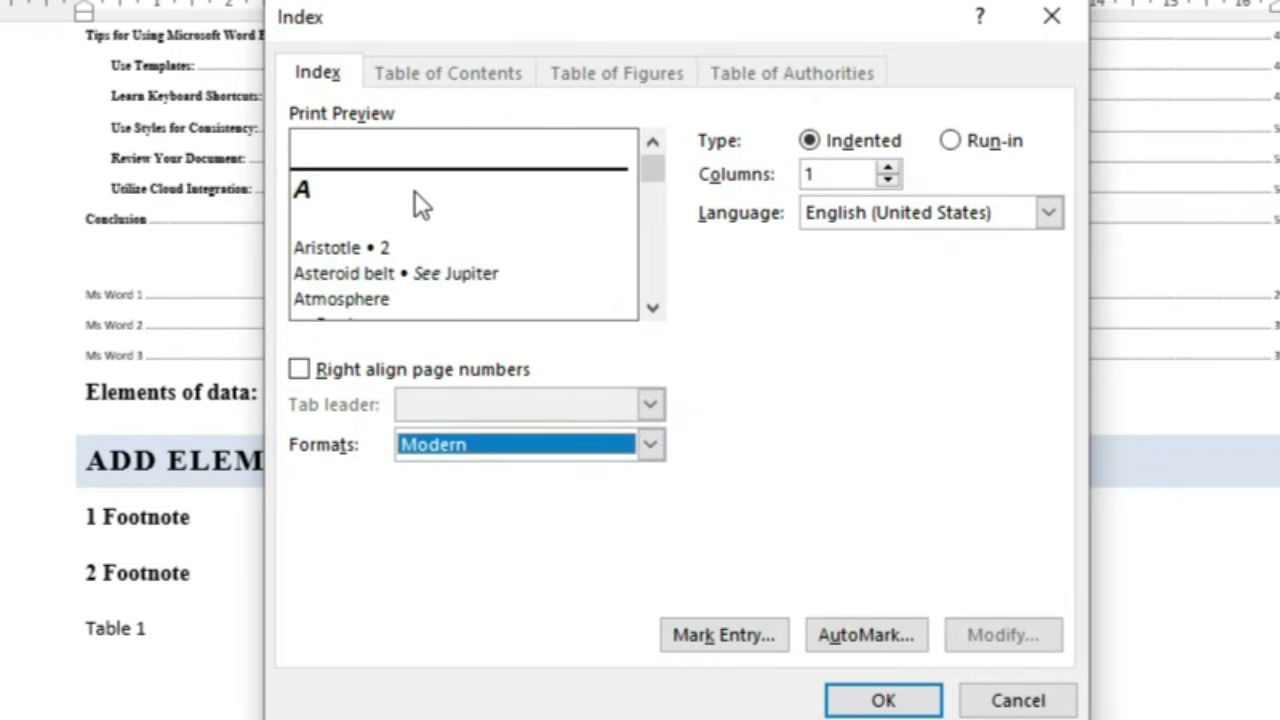
pyautogui.click(853, 697)
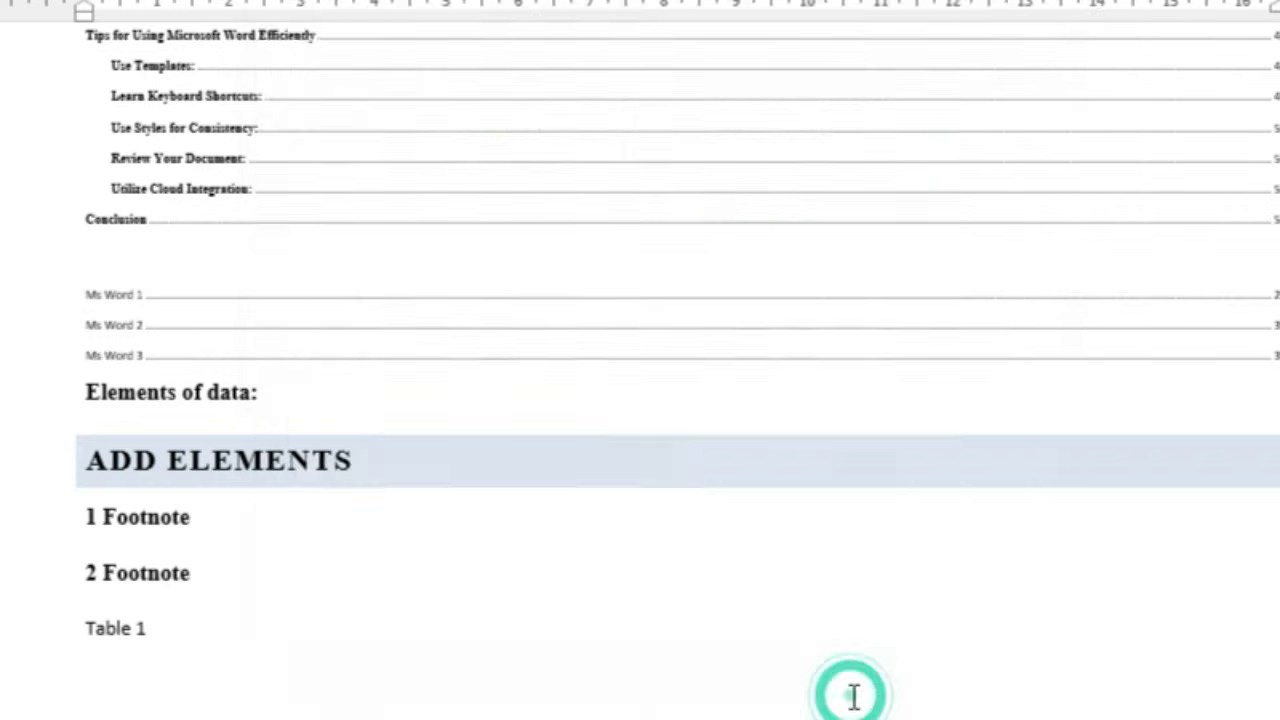
# Mark "Key Features" in the Key Features of Microsoft Word heading as an index entry with the subentry "Draw Tab"
pyautogui.scroll(-8, 623, 500)
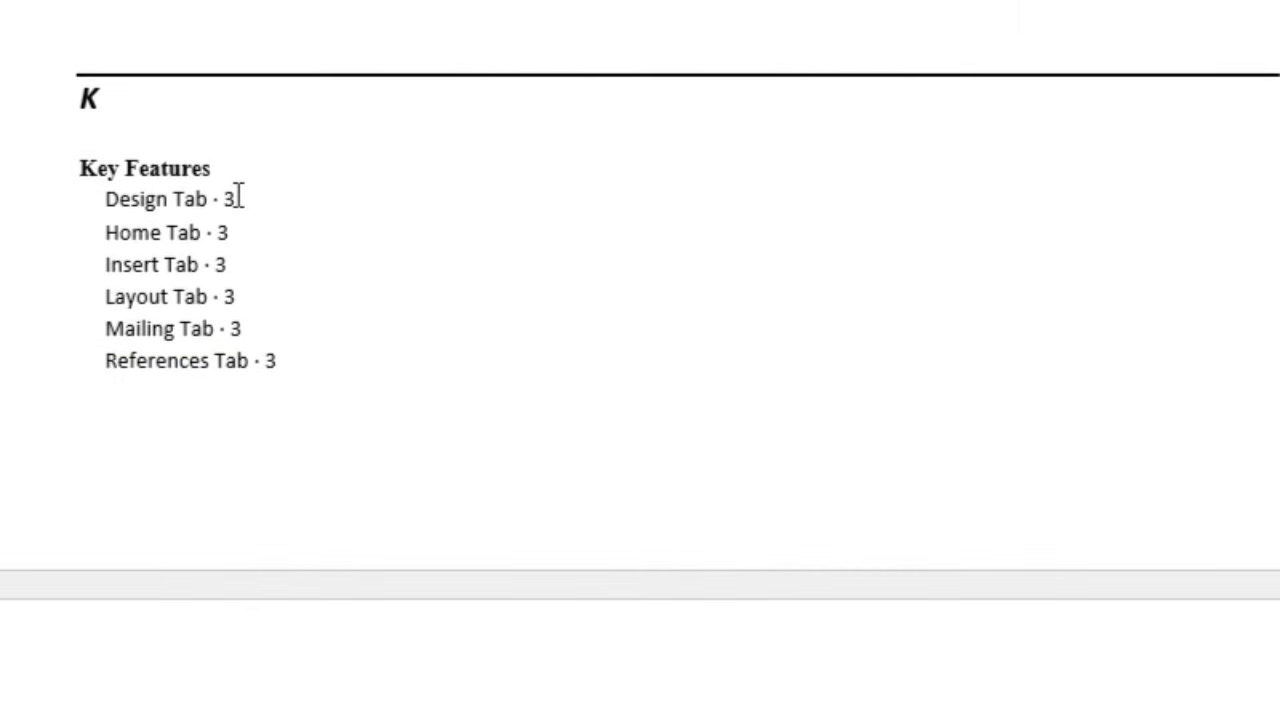
pyautogui.scroll(-8, 205, 160)
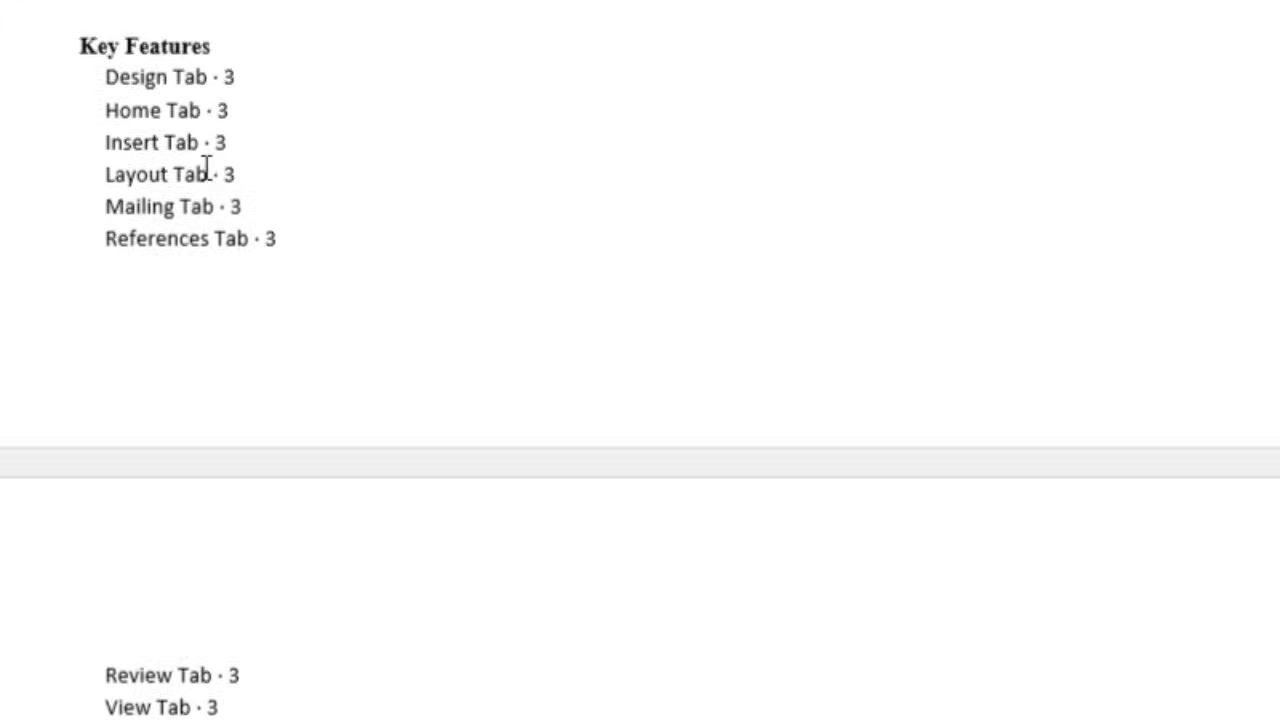
pyautogui.scroll(8, 205, 160)
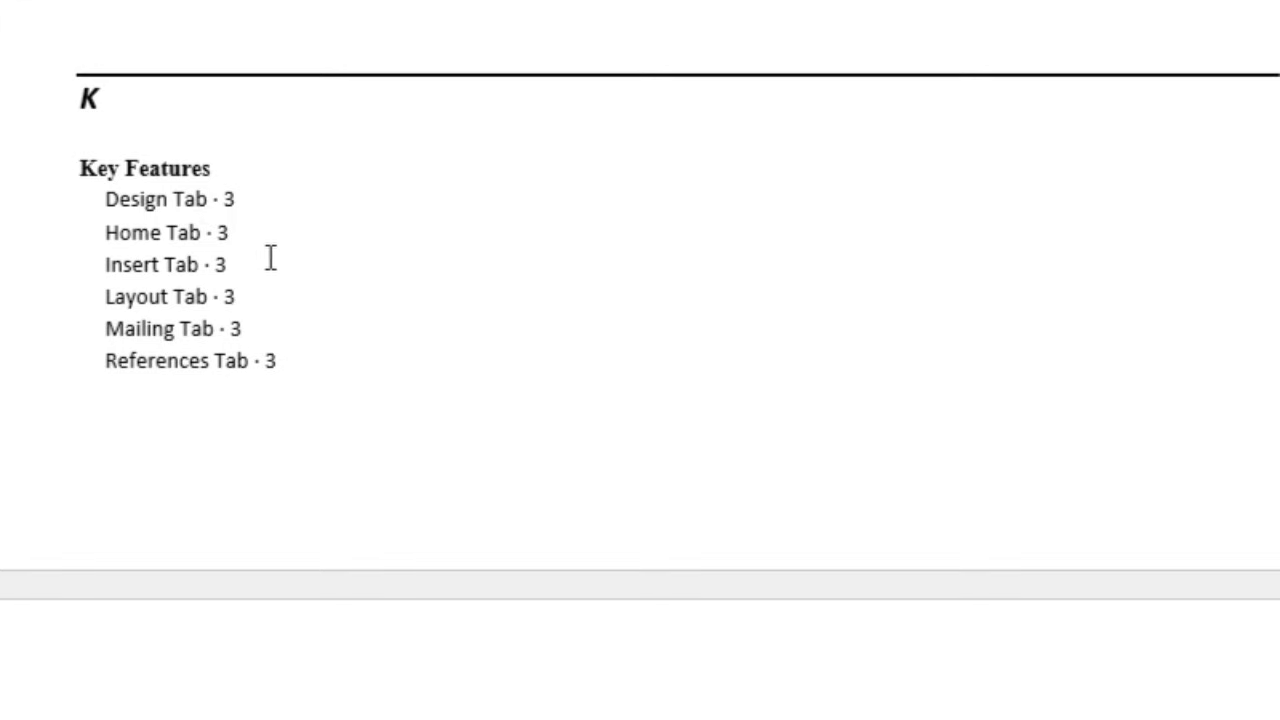
pyautogui.scroll(-2, 269, 272)
pyautogui.scroll(6, 189, 116)
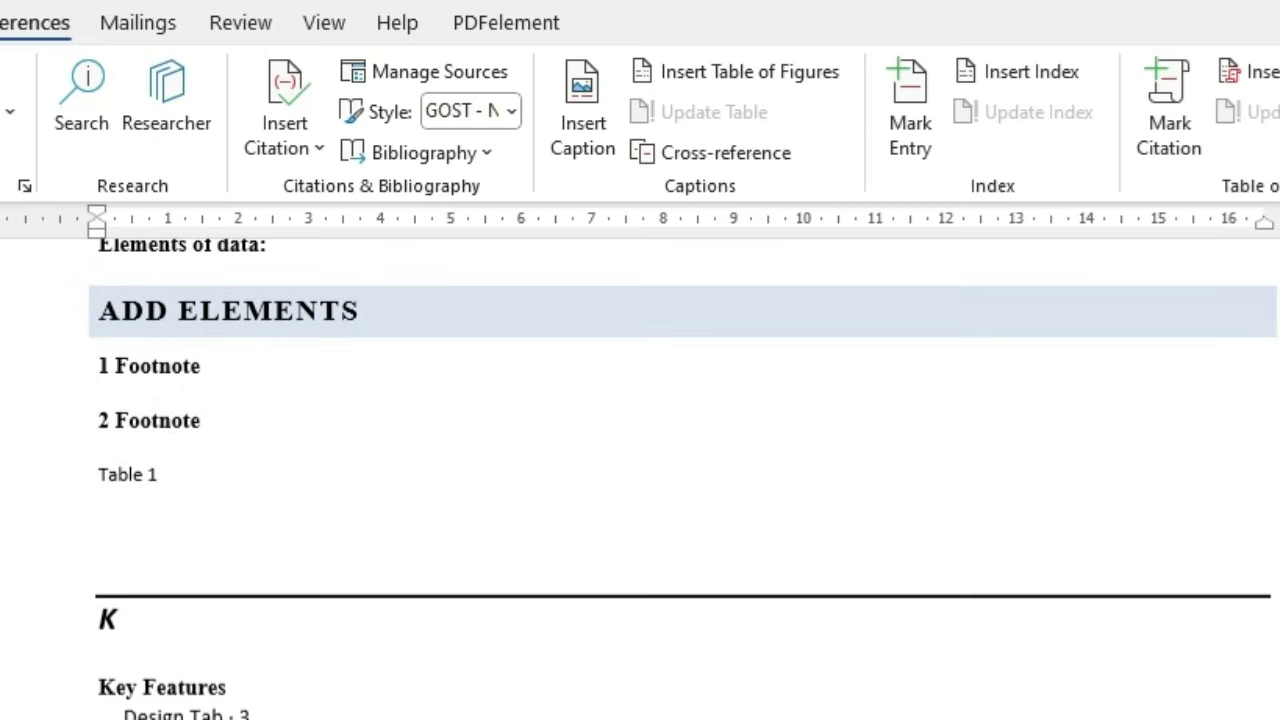
pyautogui.scroll(-4, 640, 480)
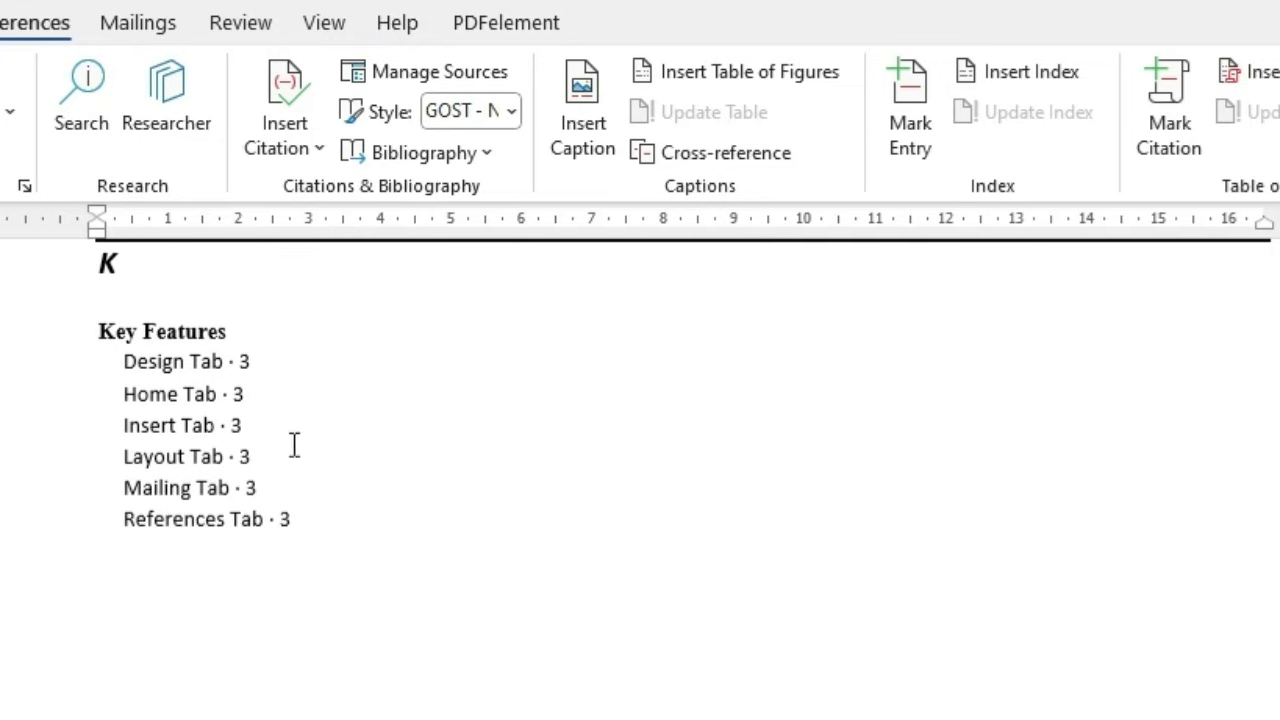
pyautogui.scroll(-10, 294, 444)
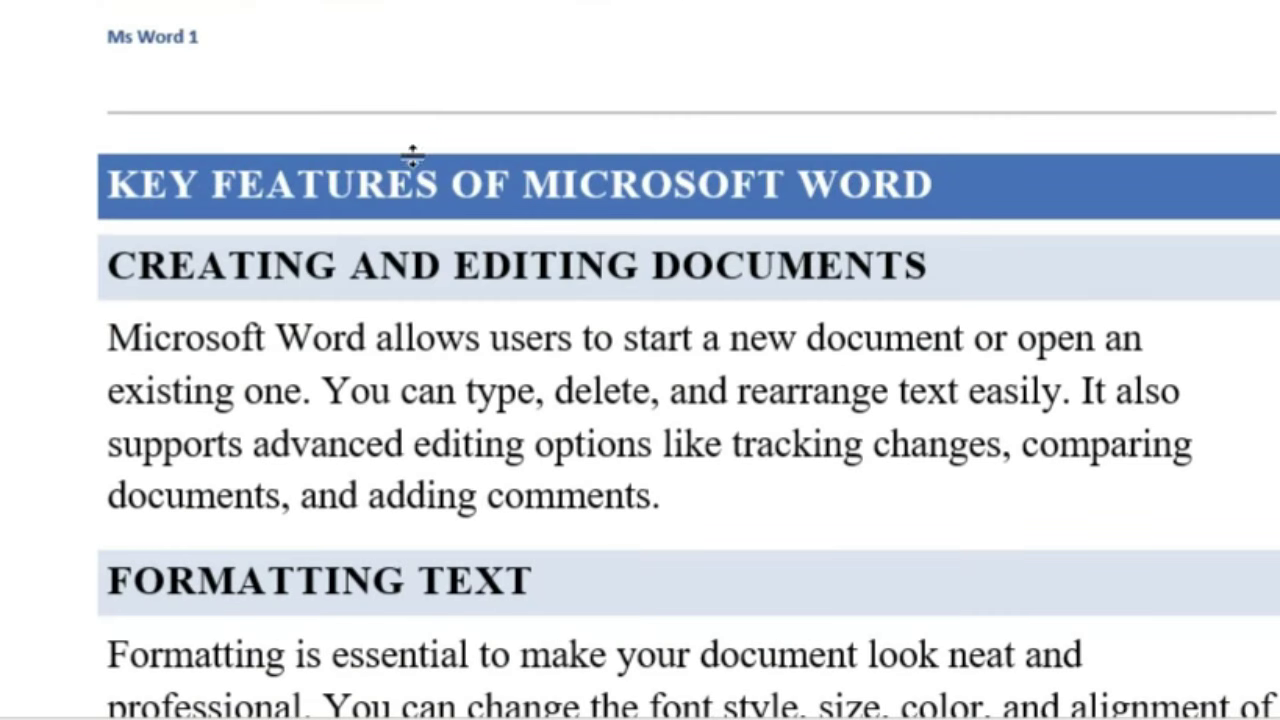
pyautogui.moveTo(108, 183); pyautogui.dragTo(450, 183)
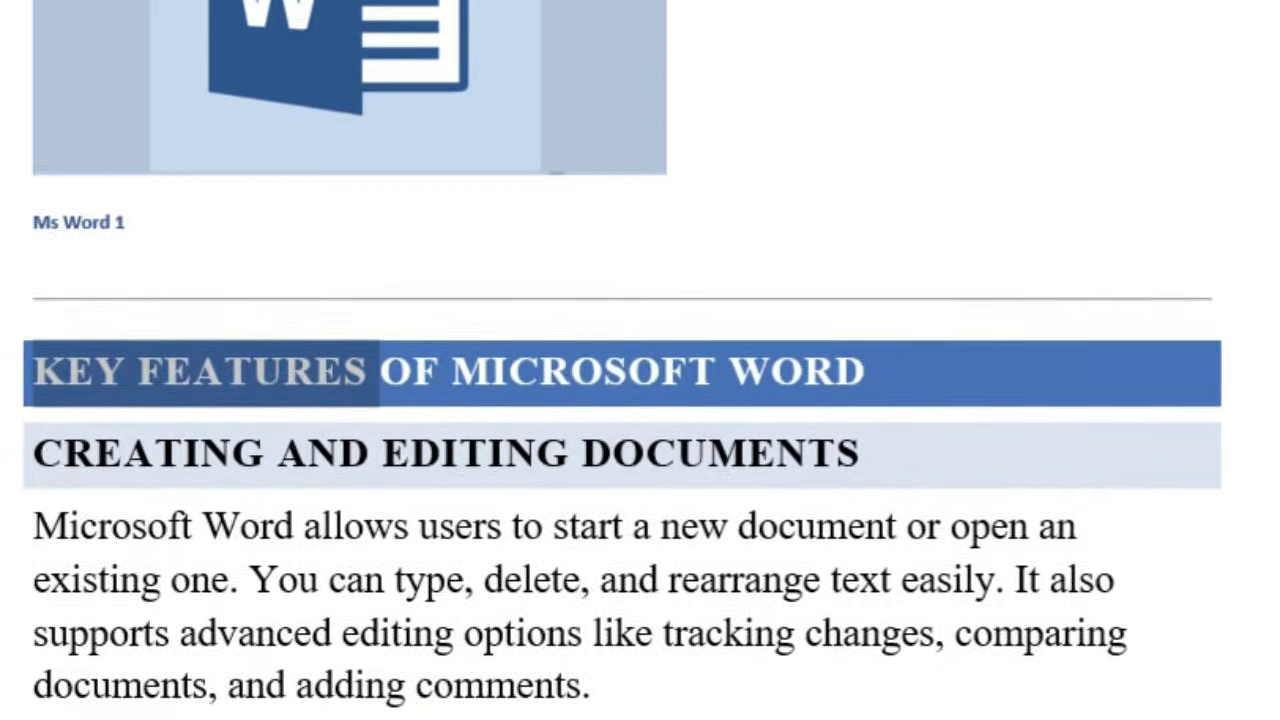
pyautogui.click(730, 100)
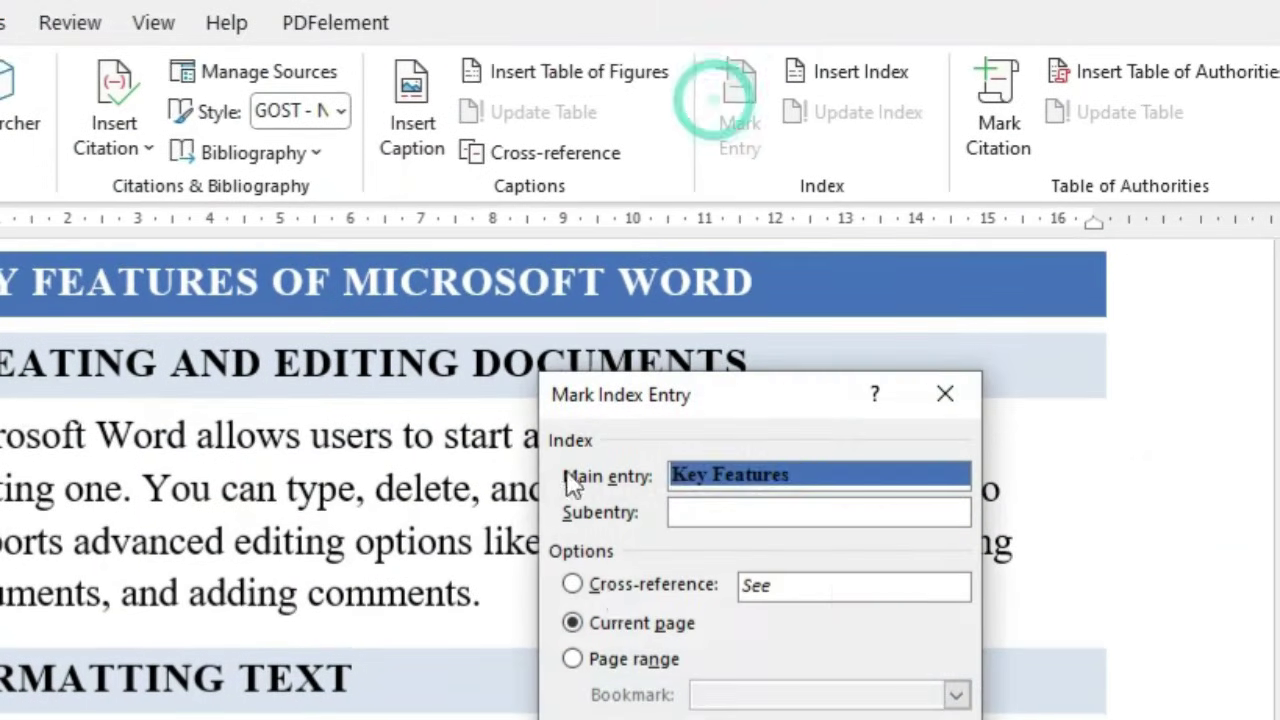
pyautogui.click(807, 518)
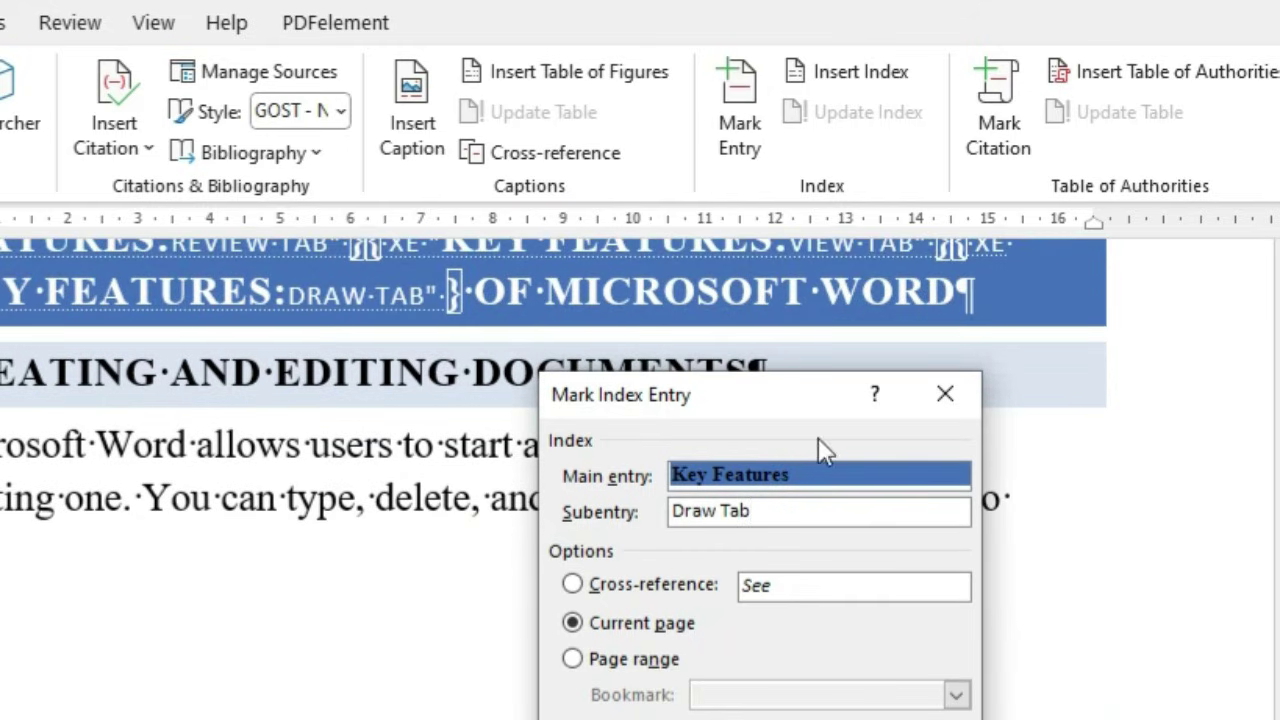
pyautogui.click(945, 393)
# Hide the formatting marks and update the index to include the newly marked entry
pyautogui.scroll(1, 551, 400)
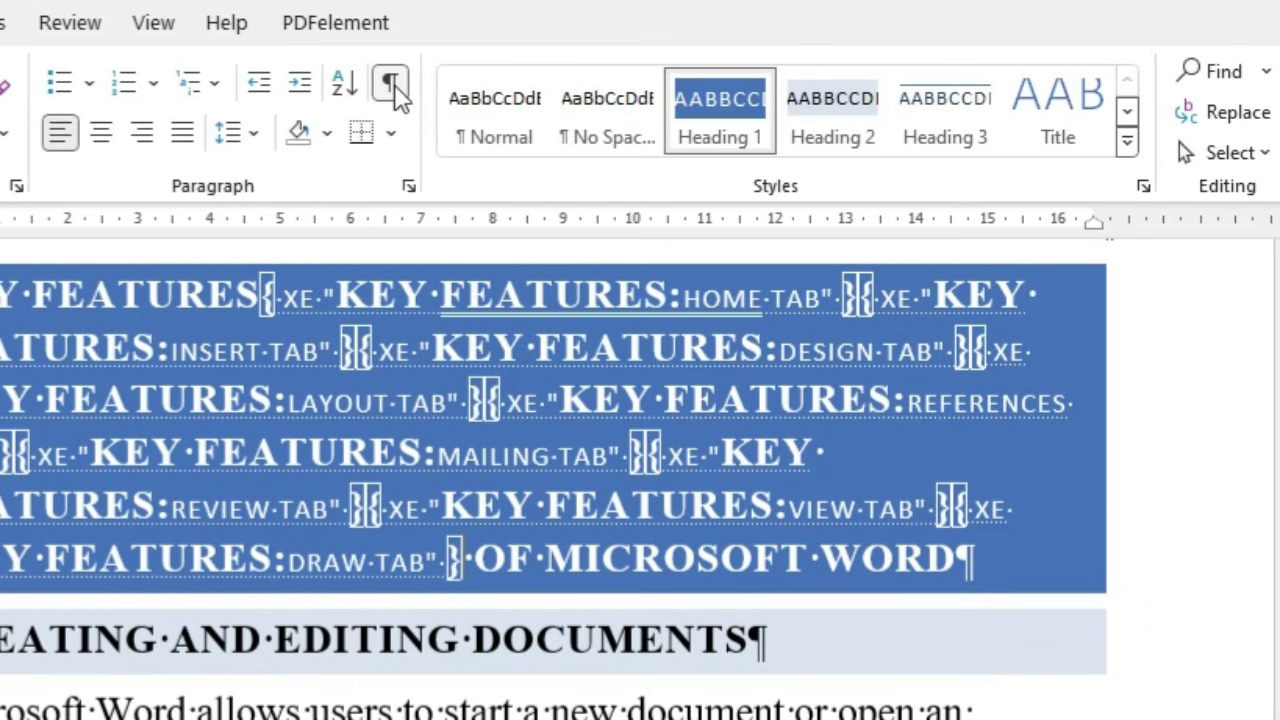
pyautogui.click(391, 85)
pyautogui.scroll(8, 400, 470)
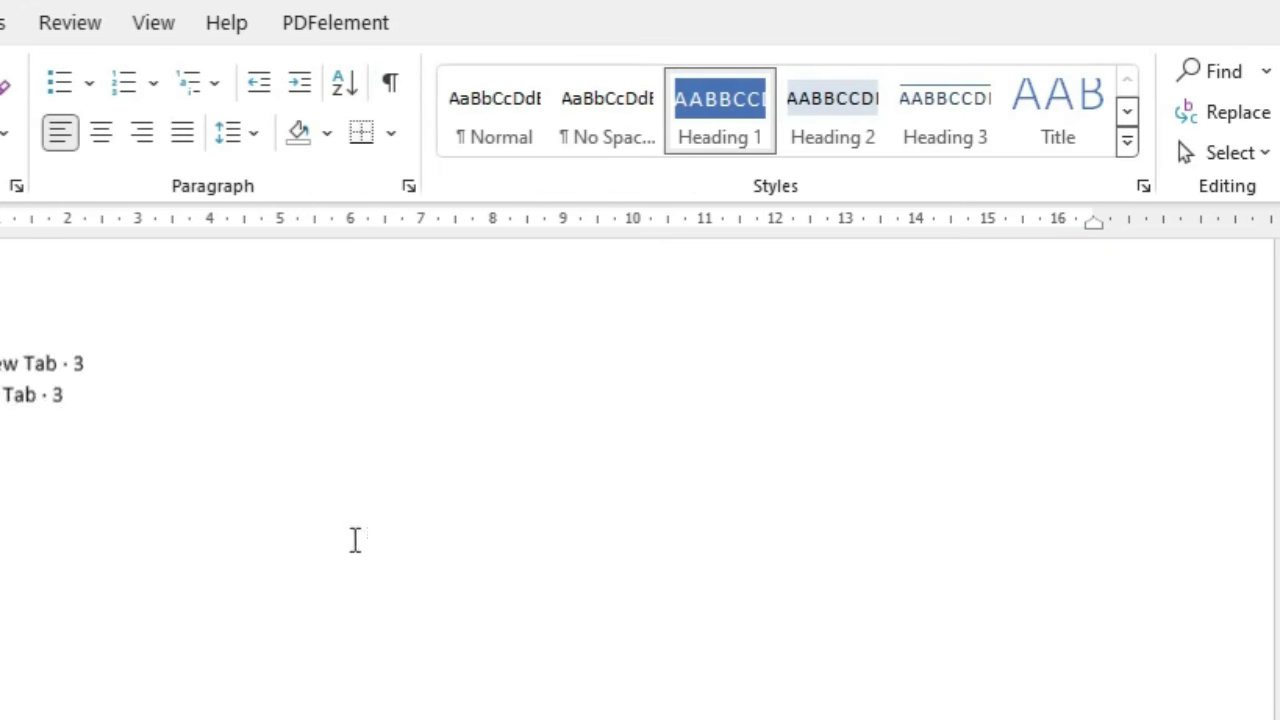
pyautogui.scroll(-1, 200, 570)
pyautogui.click(20, 712)
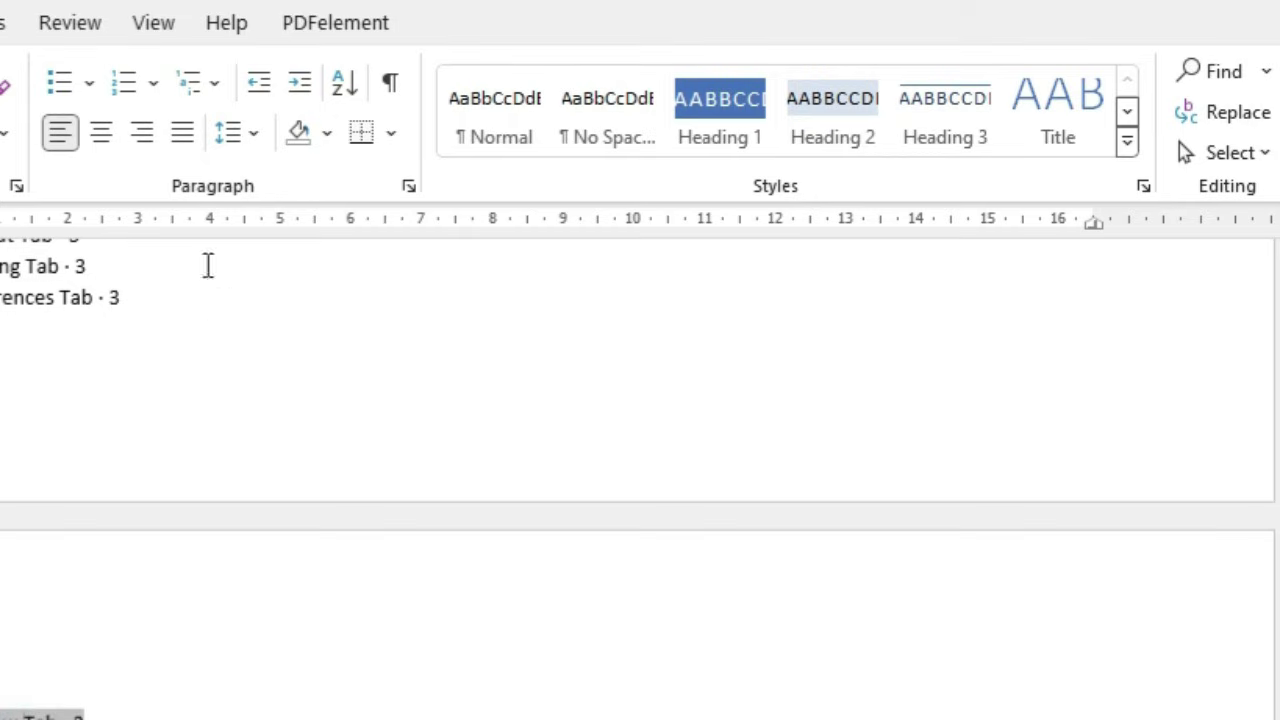
pyautogui.click(0, 22)
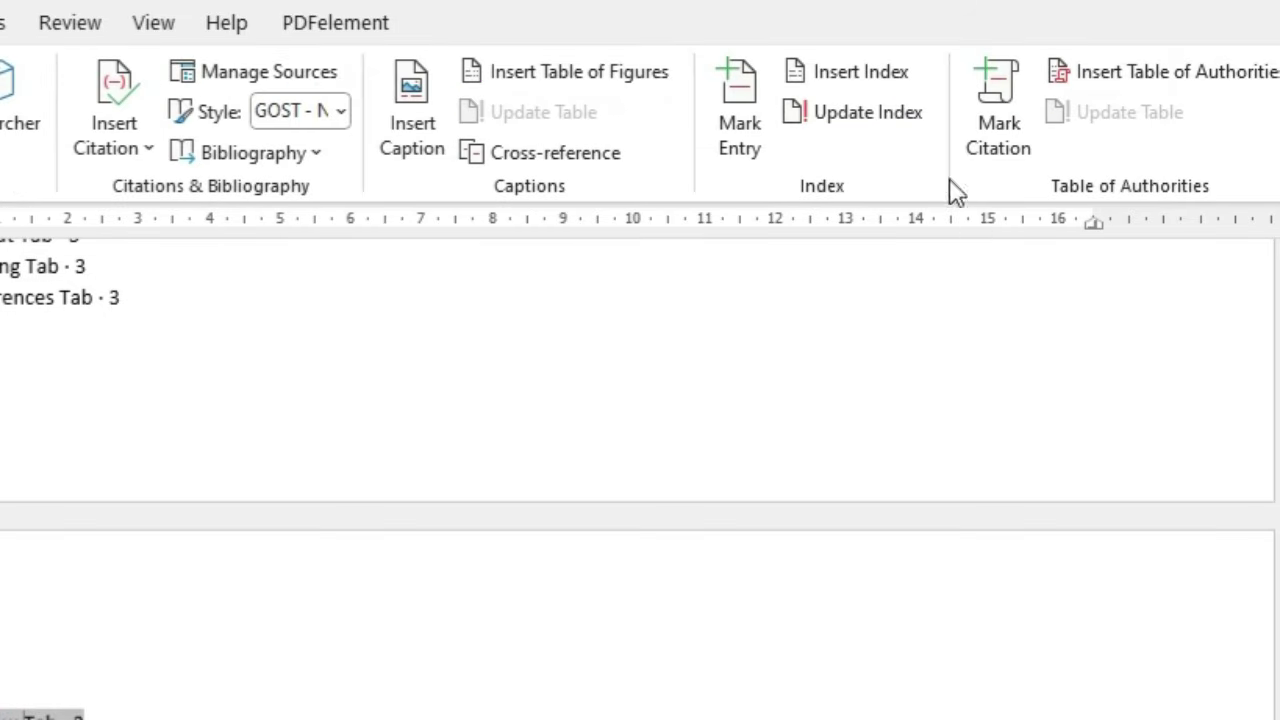
pyautogui.click(868, 110)
pyautogui.scroll(3, 486, 529)
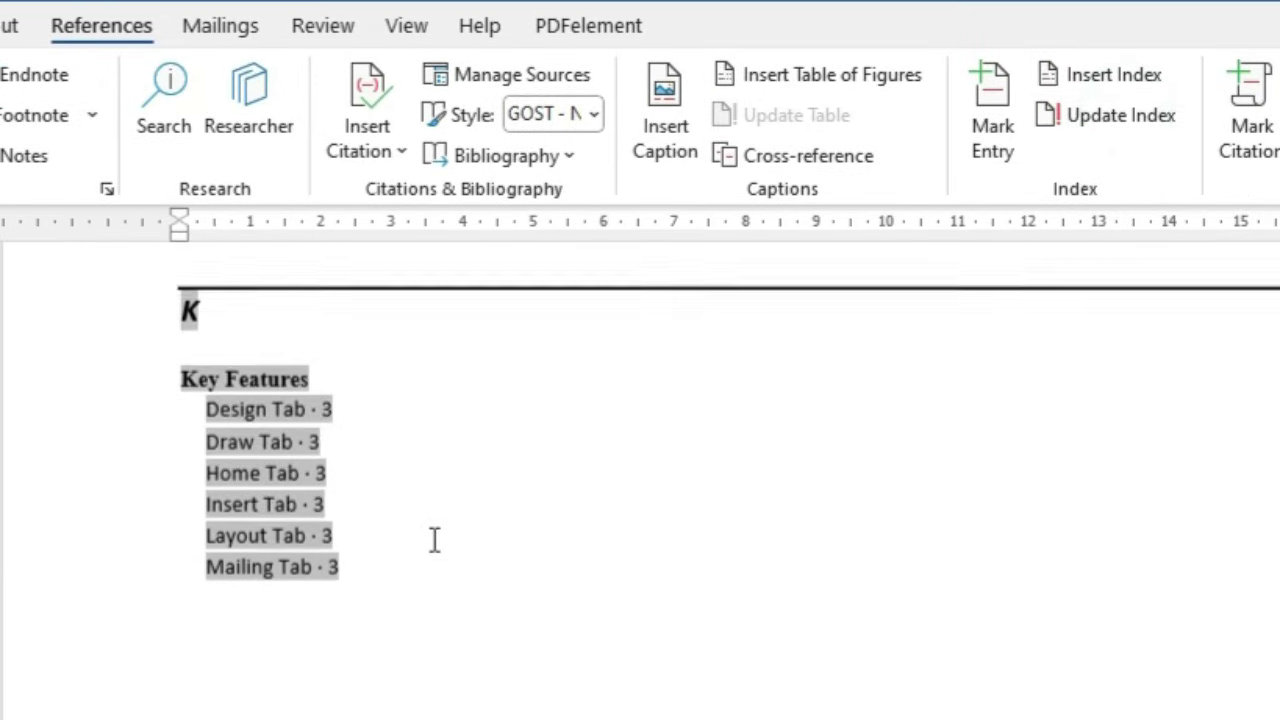
# Open the citation marking dialog and look through the available citation categories
pyautogui.scroll(2, 322, 503)
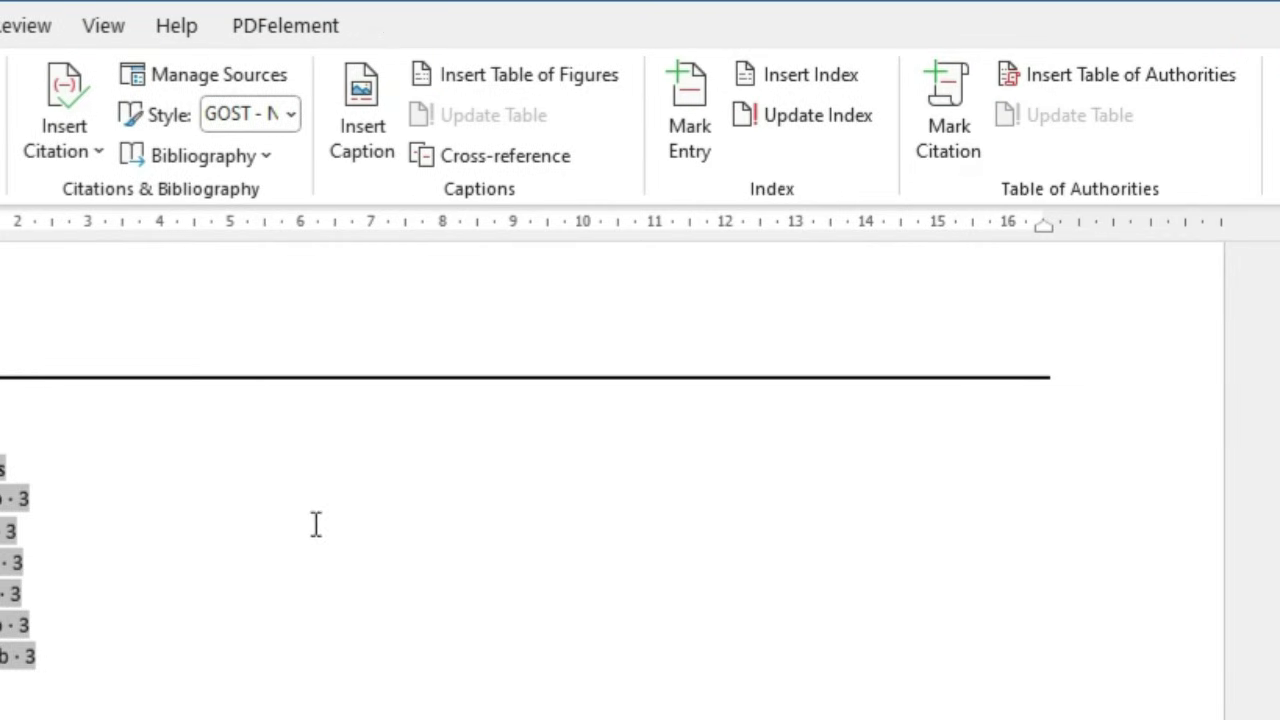
pyautogui.click(971, 126)
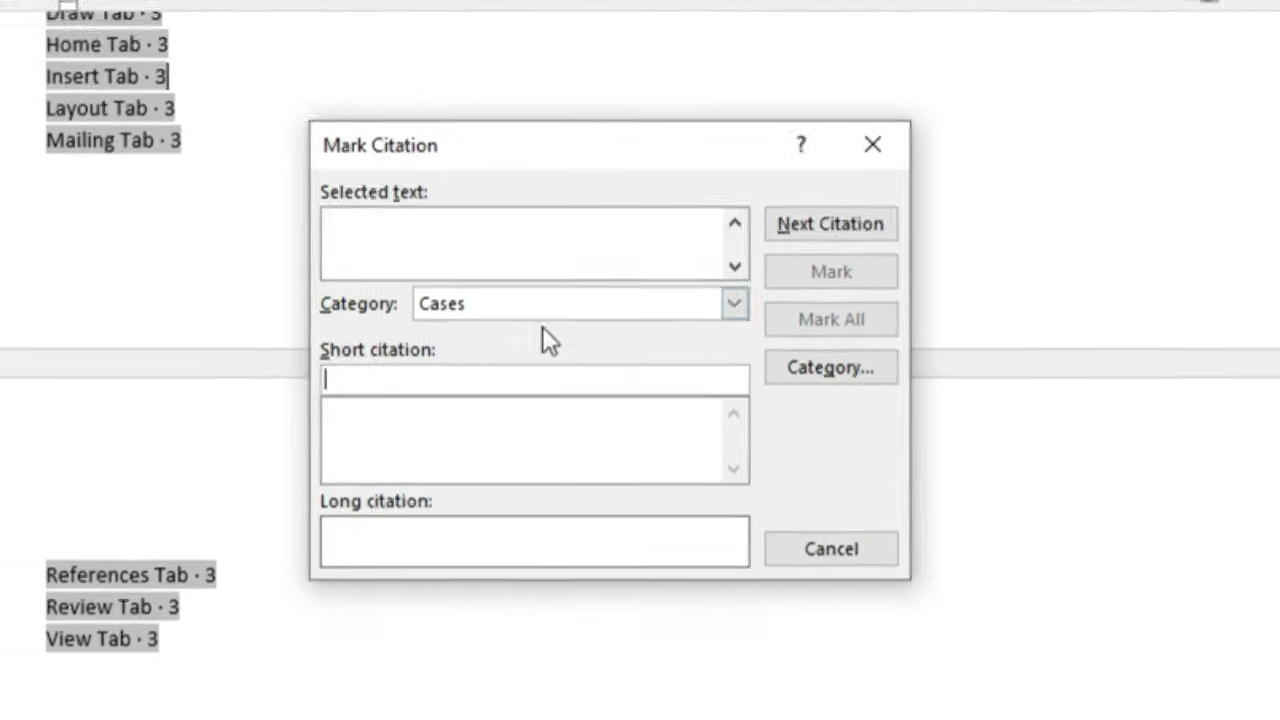
pyautogui.click(578, 527)
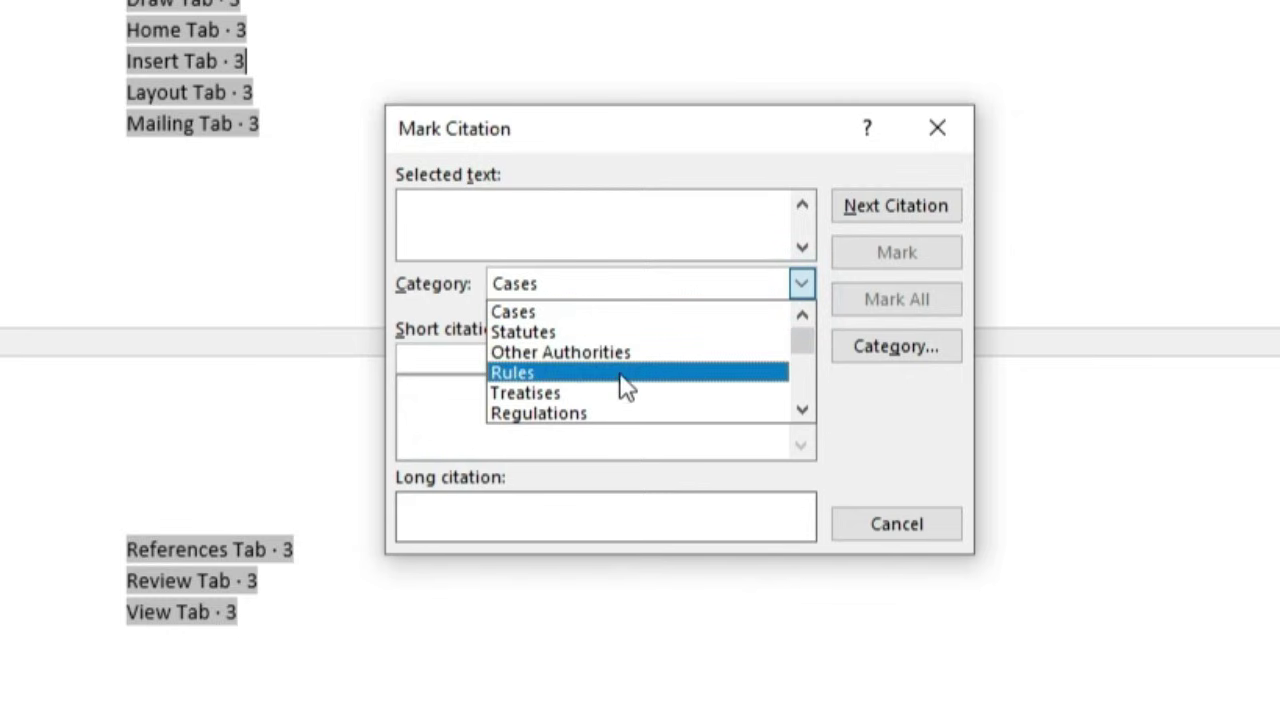
pyautogui.scroll(-3, 620, 392)
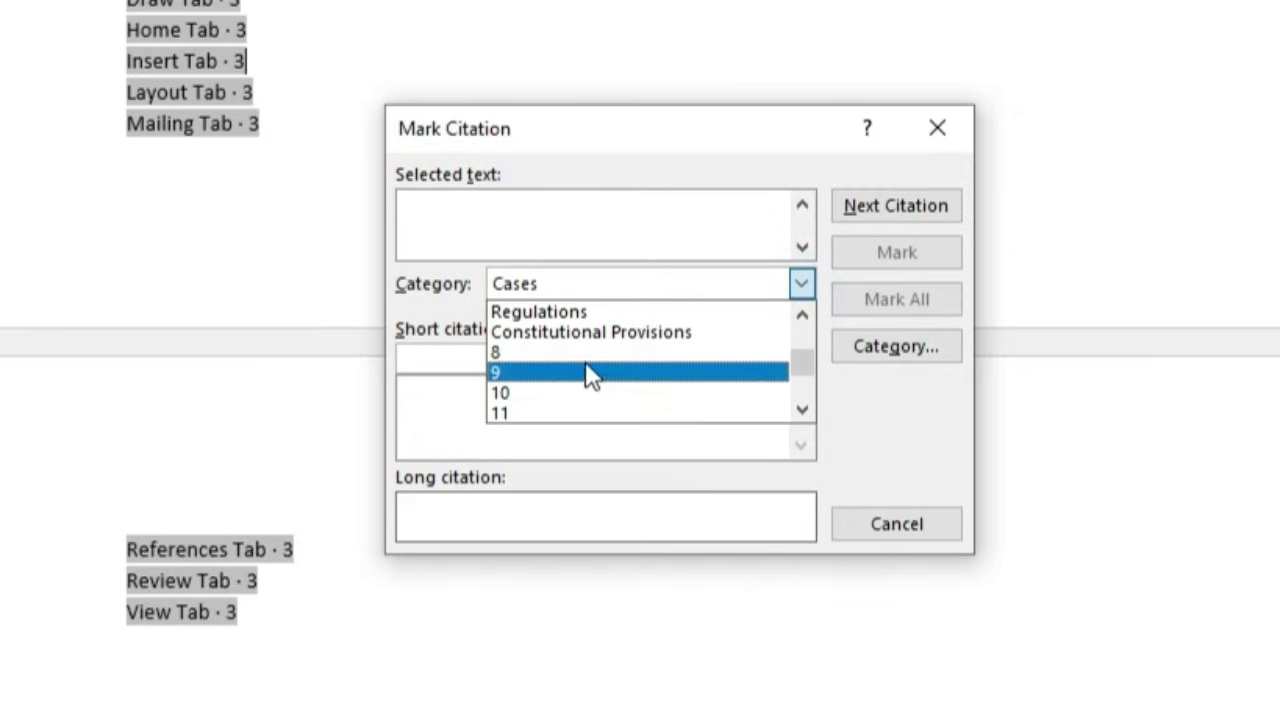
pyautogui.scroll(-5, 580, 372)
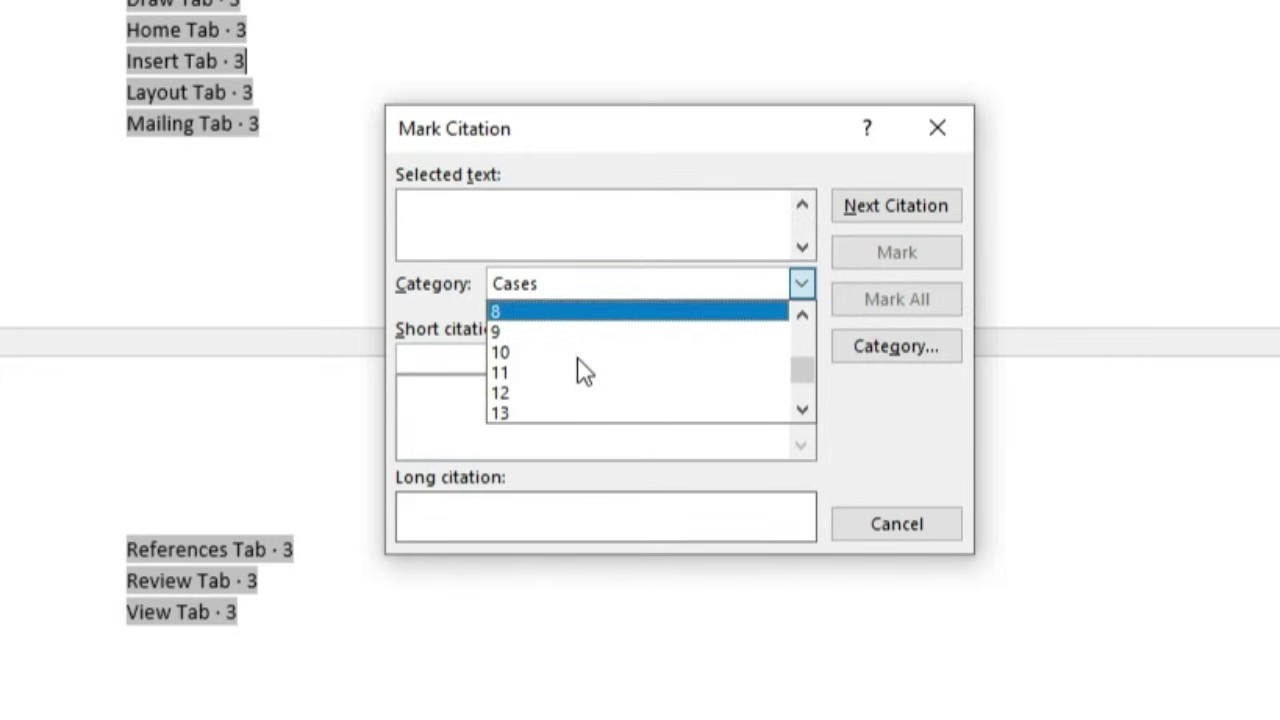
pyautogui.click(833, 394)
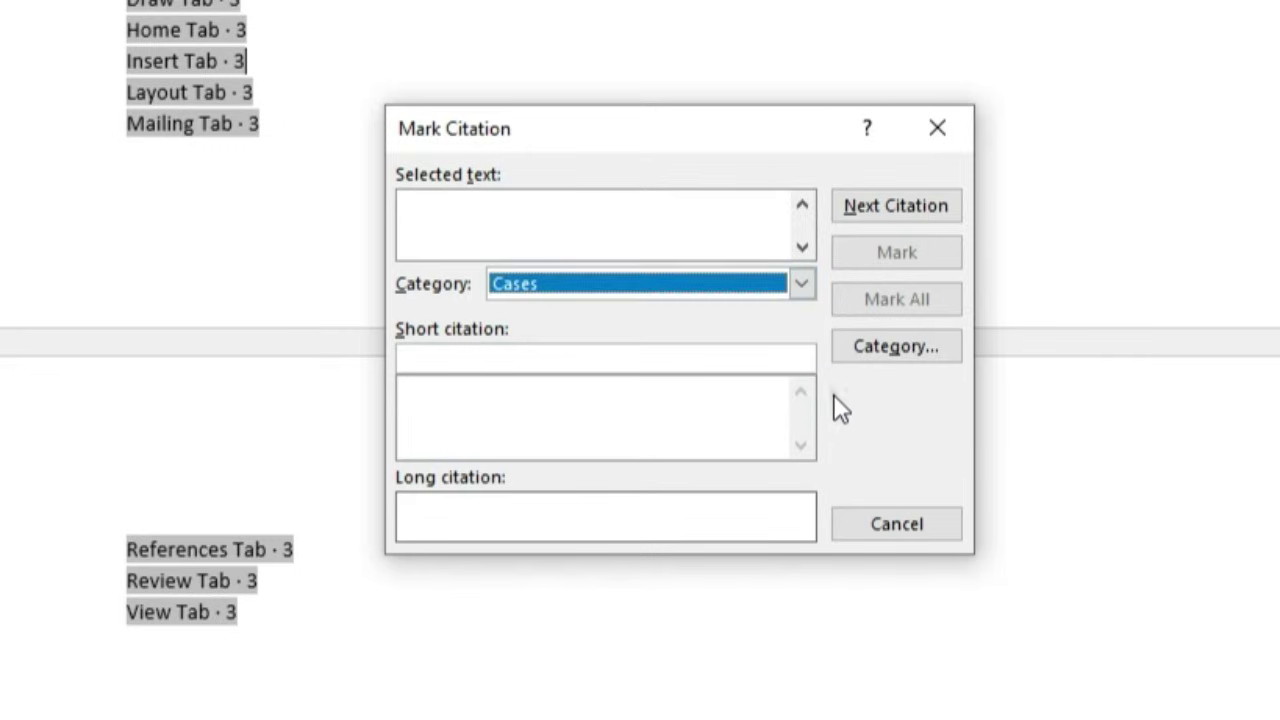
# Examine how category 8 can be replaced in the citation category editor, and close the editor without changes
pyautogui.click(885, 353)
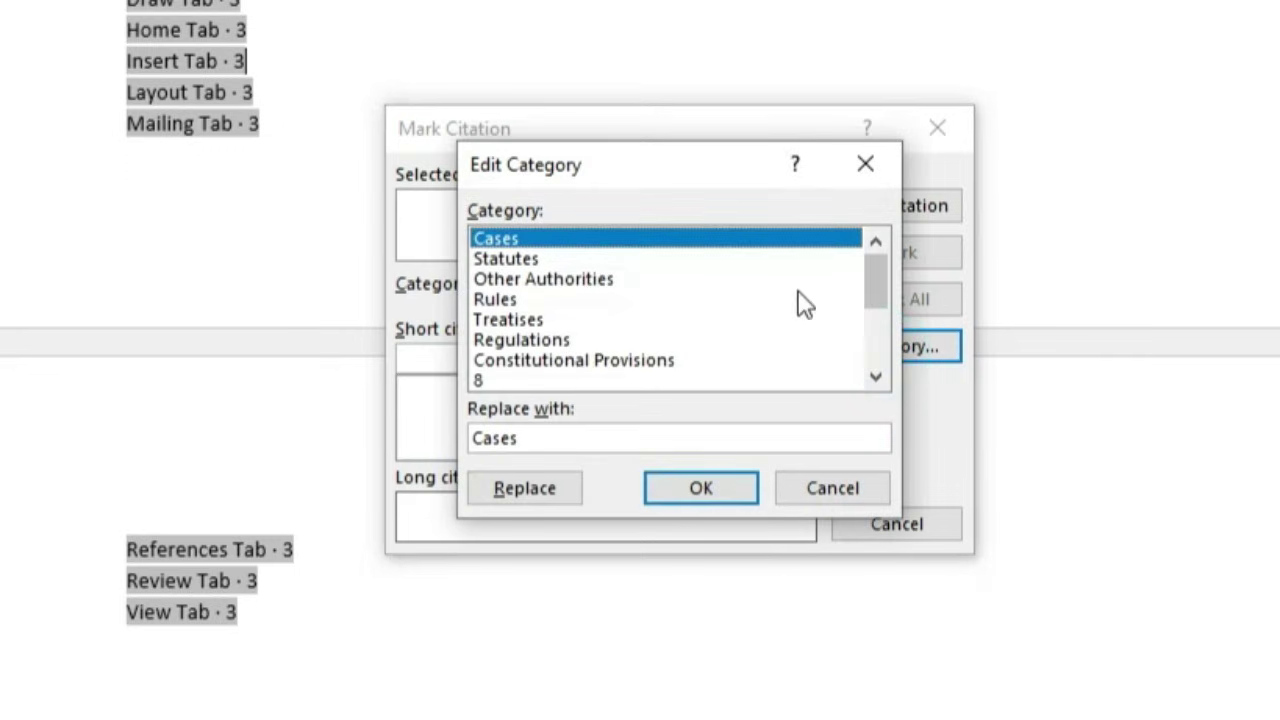
pyautogui.scroll(-1, 486, 357)
pyautogui.click(488, 320)
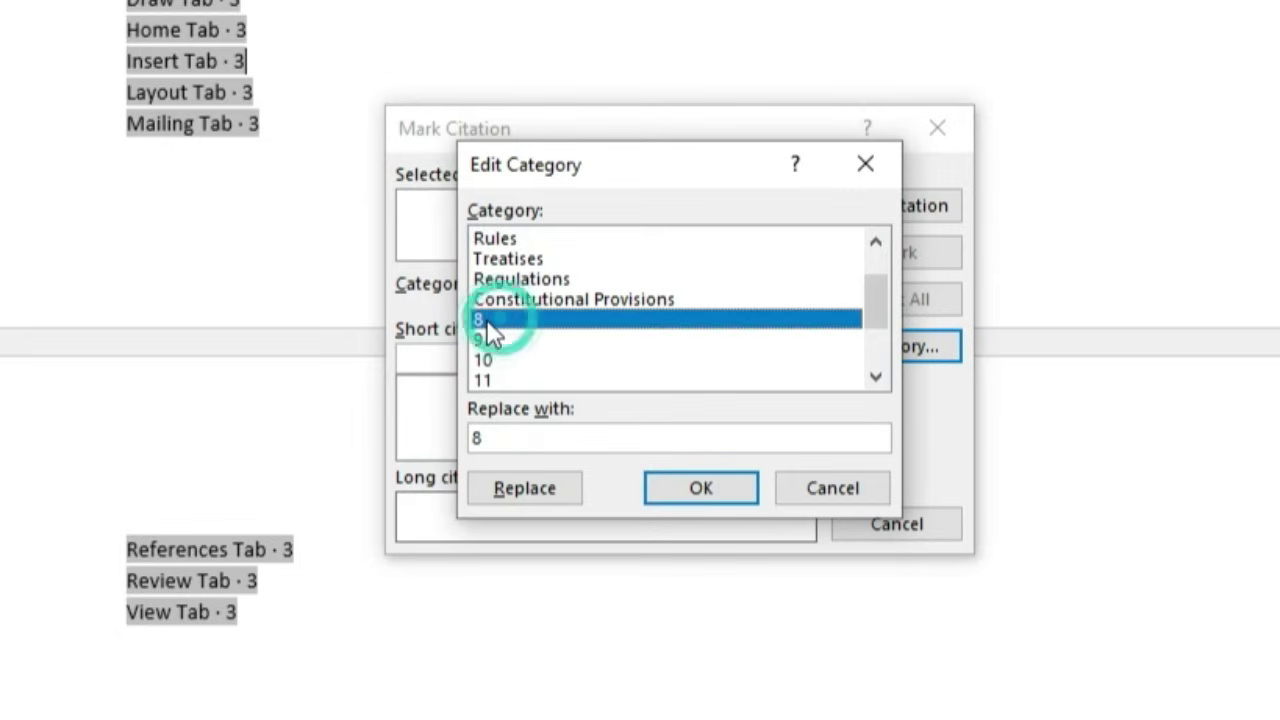
pyautogui.click(507, 437)
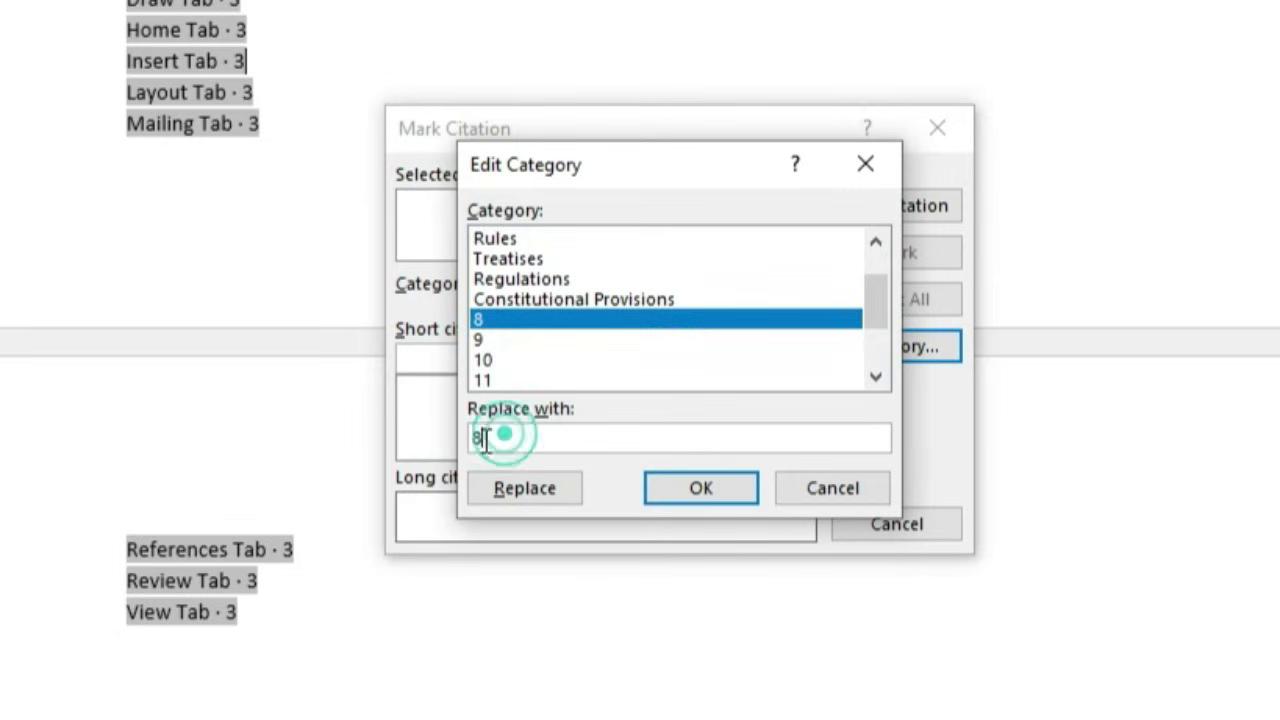
pyautogui.click(868, 168)
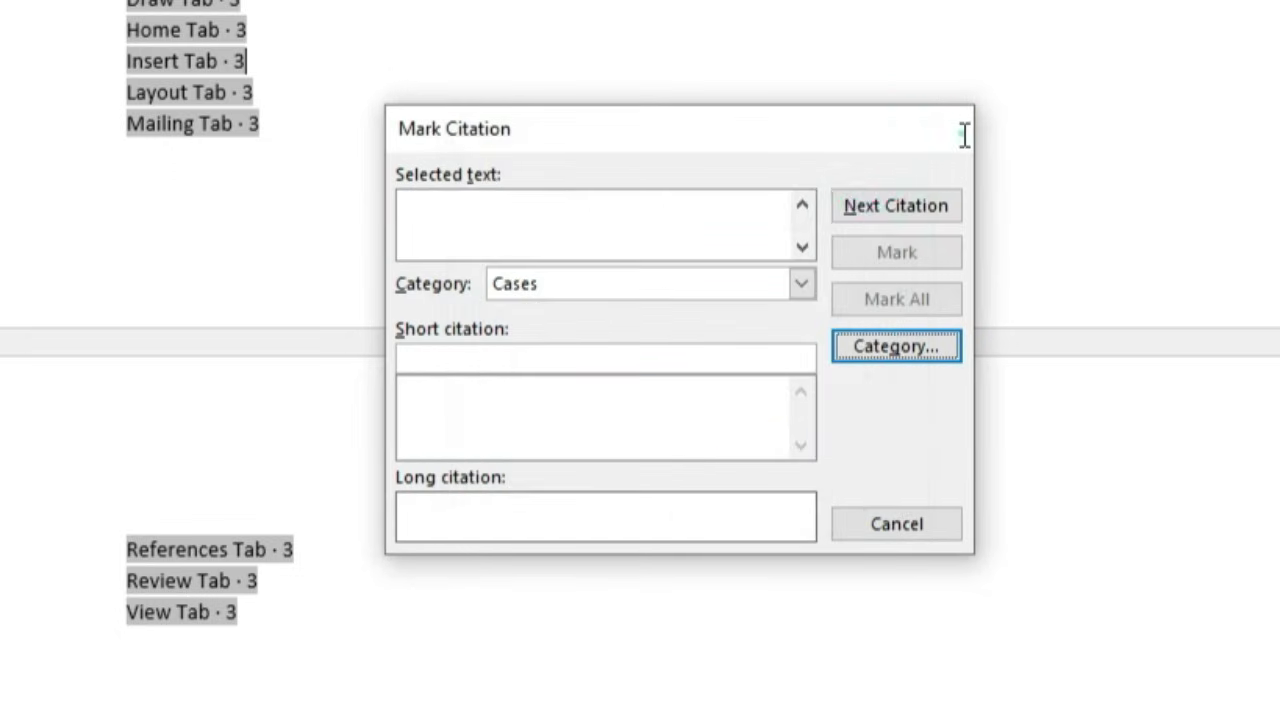
# Close the citation marking dialog and look through the document's sections for headings suited to citation categories
pyautogui.click(955, 130)
pyautogui.scroll(-1, 610, 415)
pyautogui.scroll(-12, 600, 424)
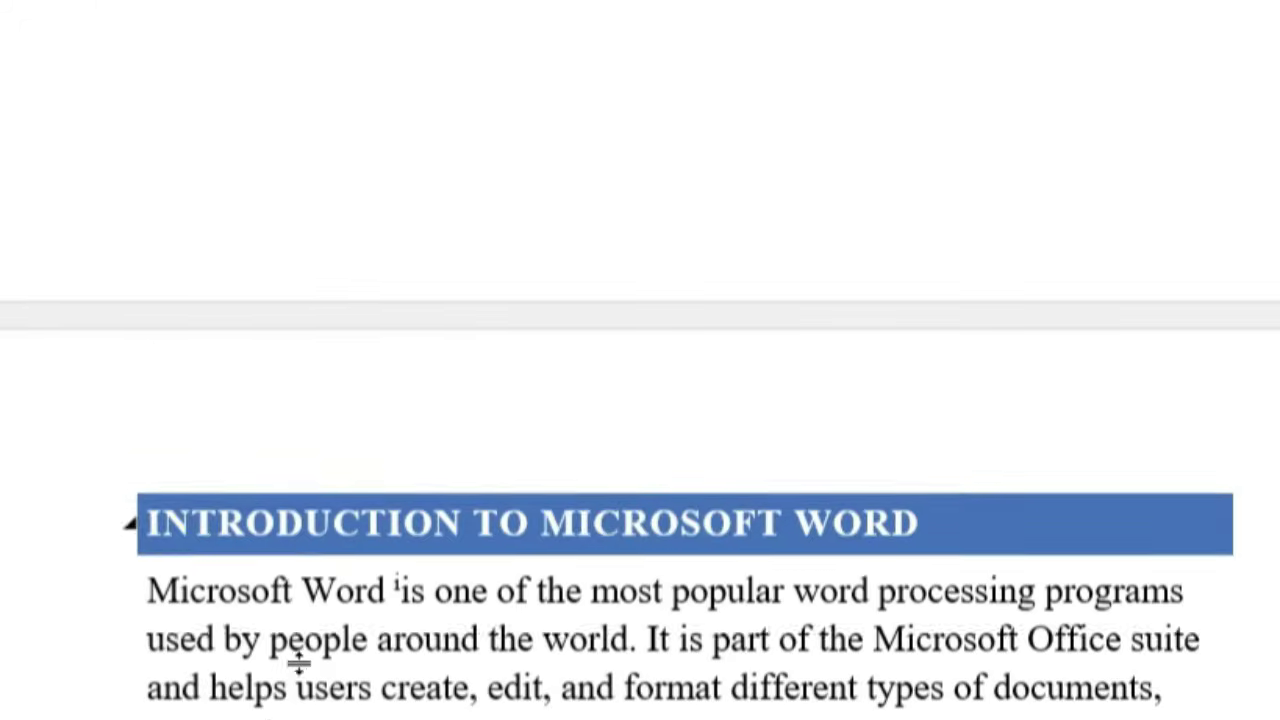
pyautogui.scroll(-8, 302, 662)
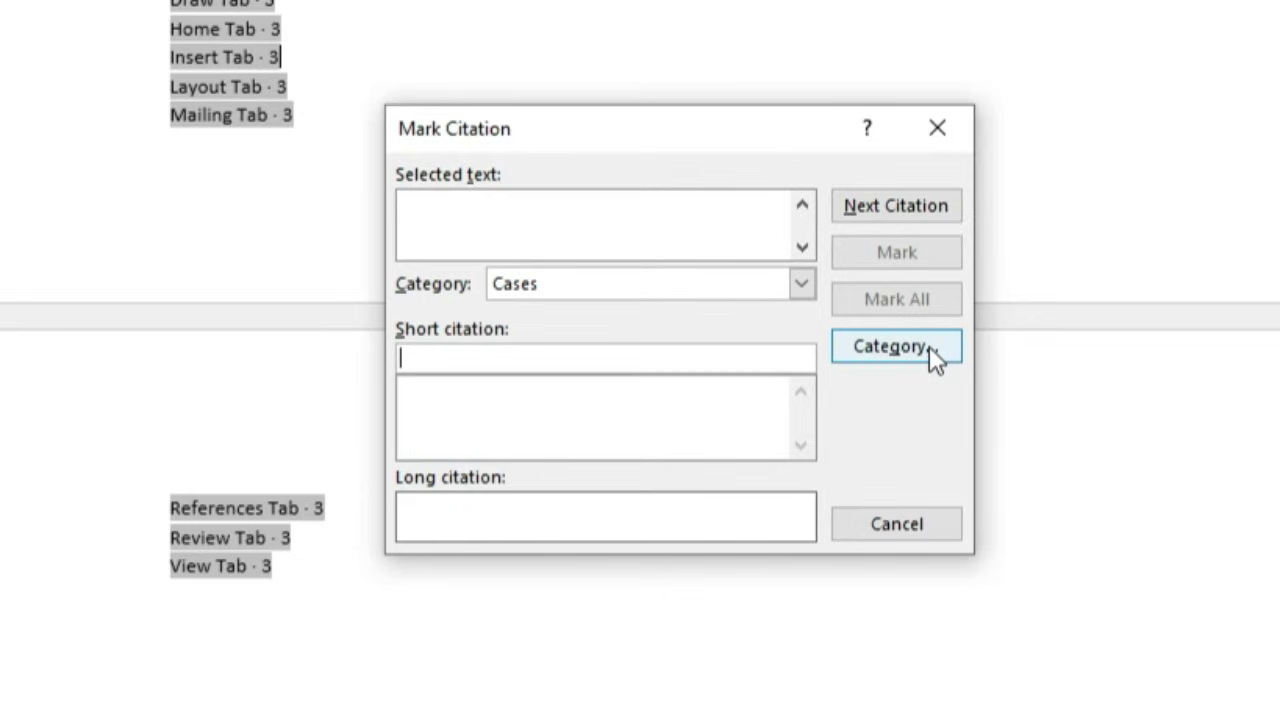
# Replace citation category 8 with "Data management process" in the citation category editor
pyautogui.click(924, 346)
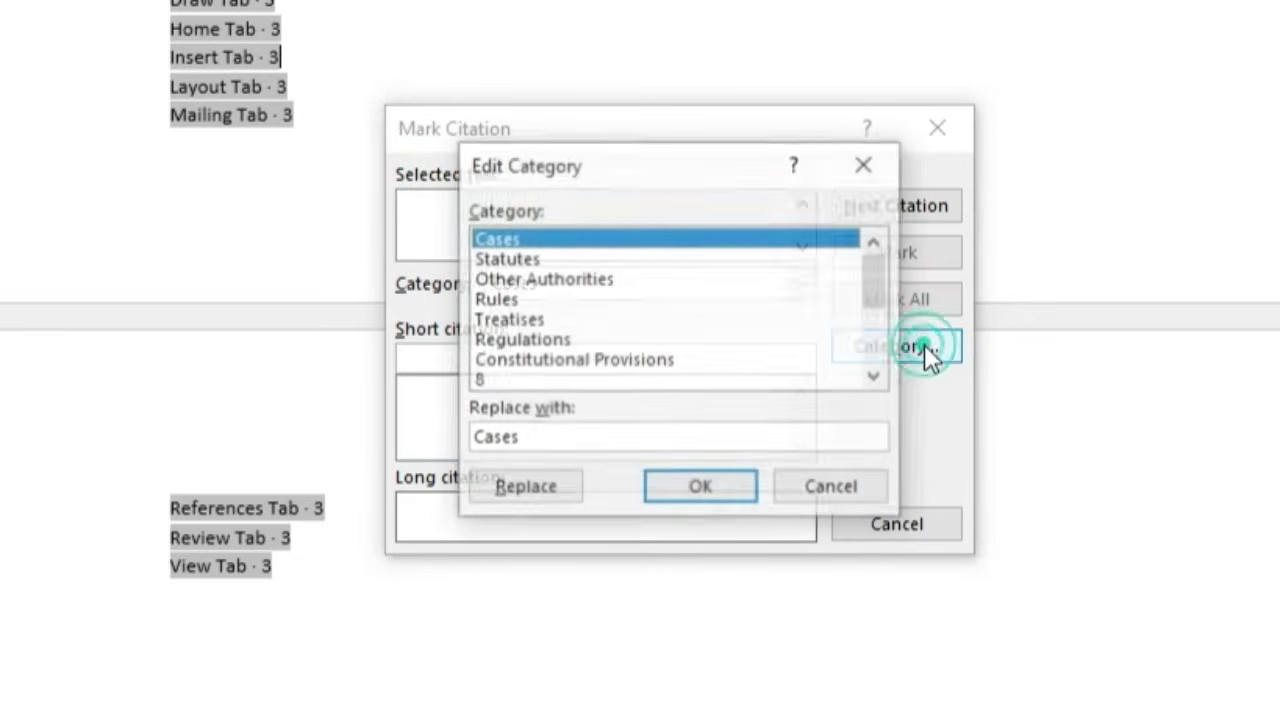
pyautogui.click(521, 385)
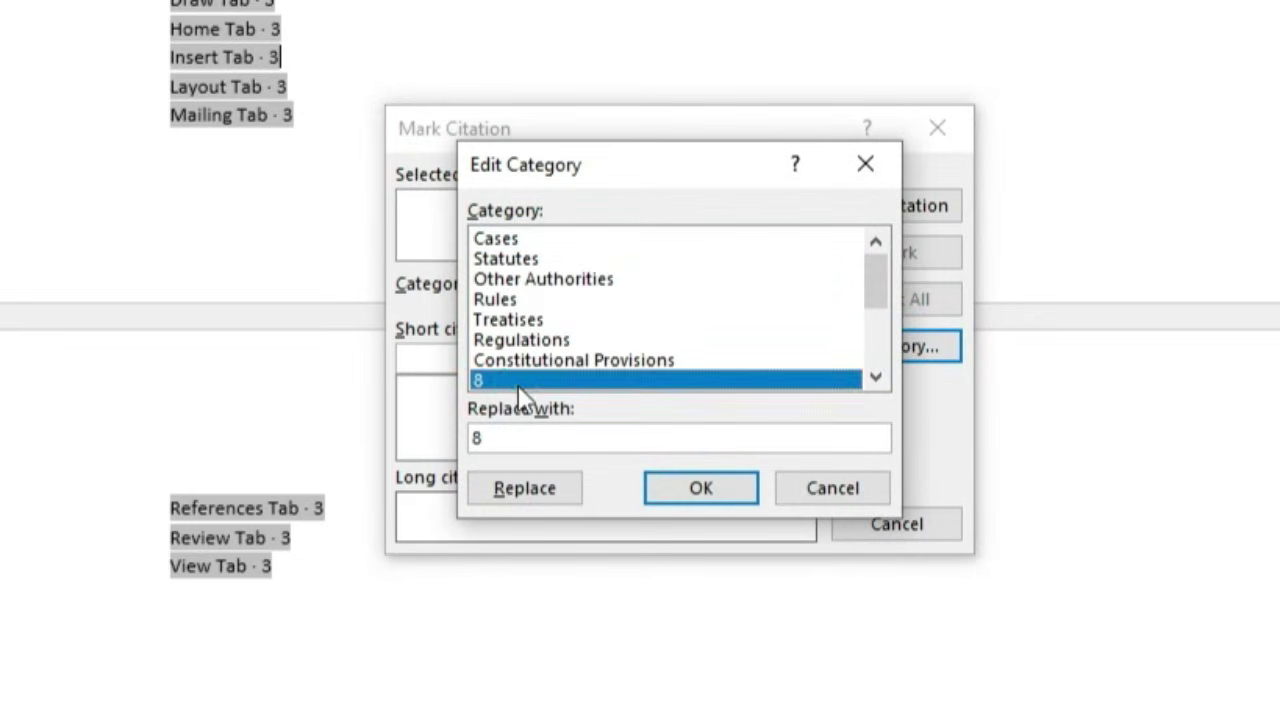
pyautogui.click(514, 436)
pyautogui.press('BackSpace')
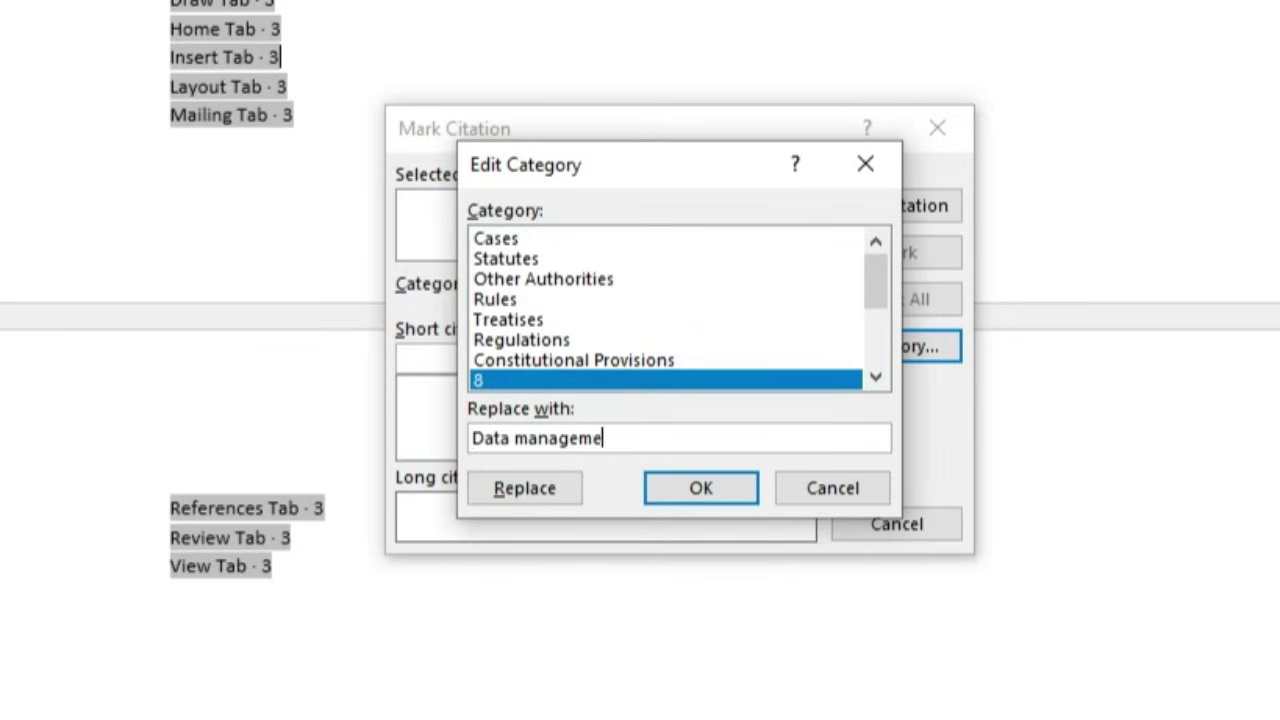
pyautogui.write('Data management process')
pyautogui.click(534, 490)
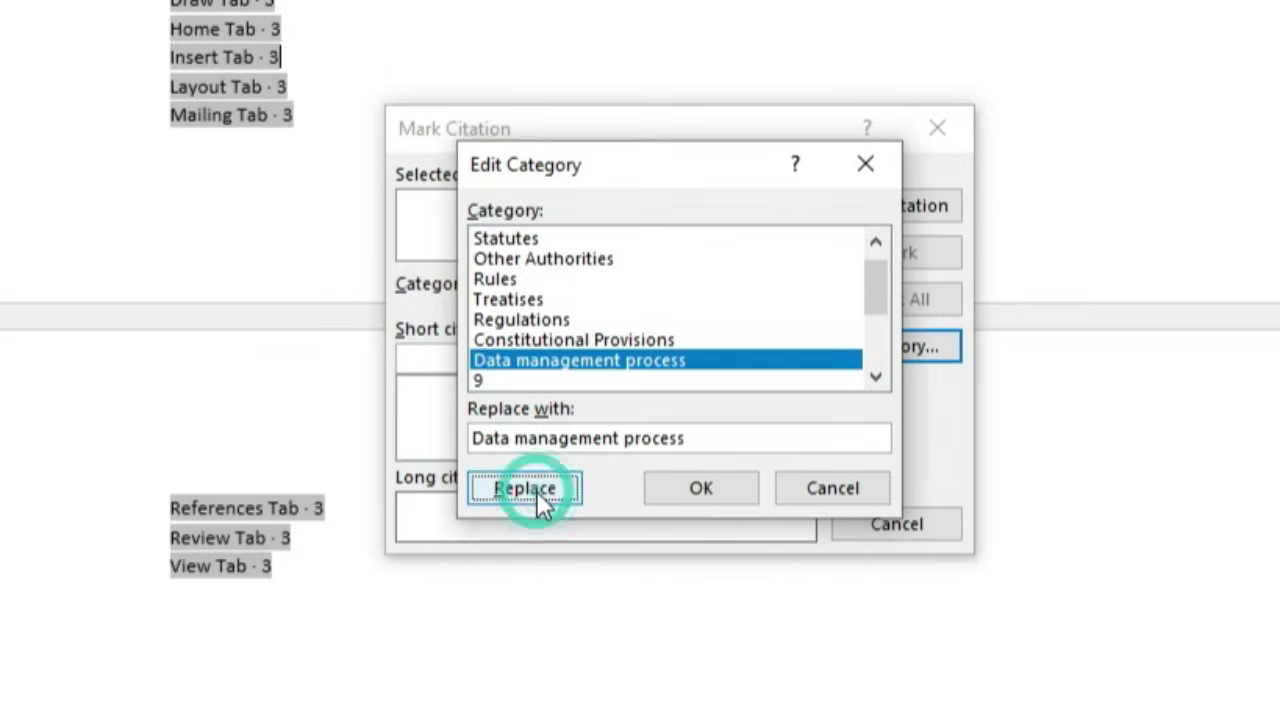
# Replace citation category 9 with "Tips to manage document", then apply the category changes and close the citation dialog
pyautogui.click(503, 380)
pyautogui.click(556, 434)
pyautogui.press('BackSpace')
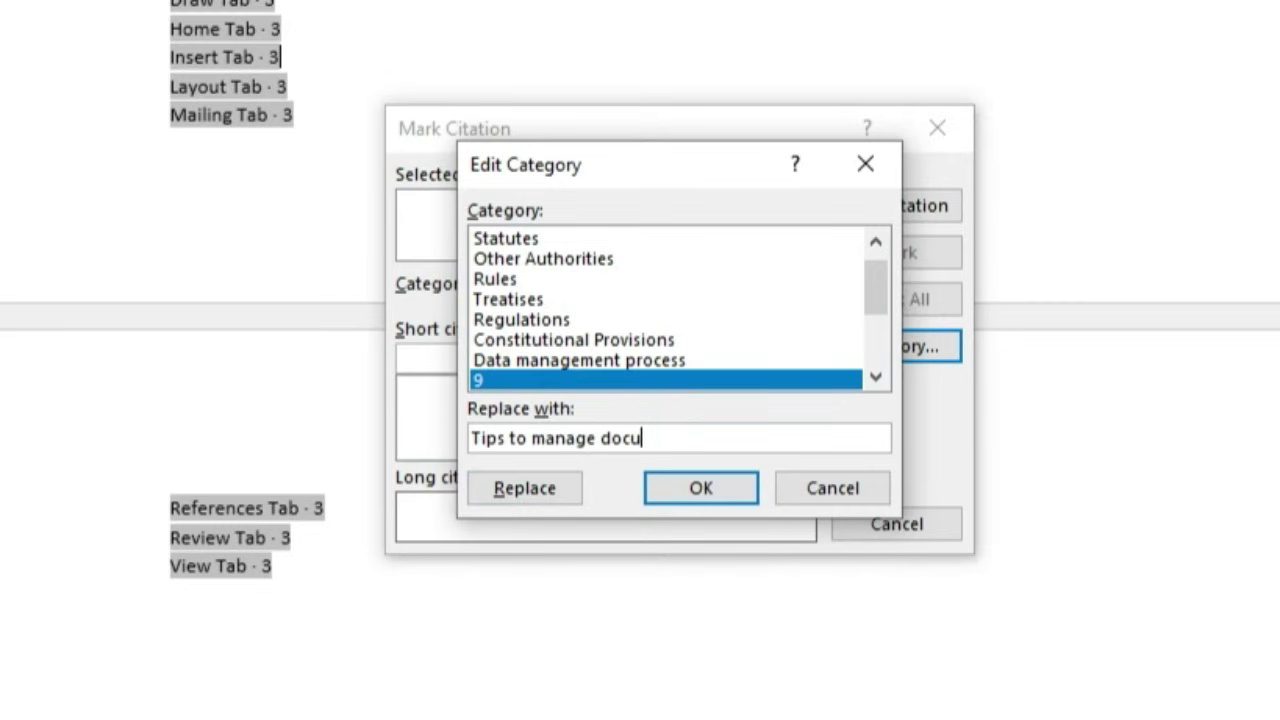
pyautogui.click(551, 487)
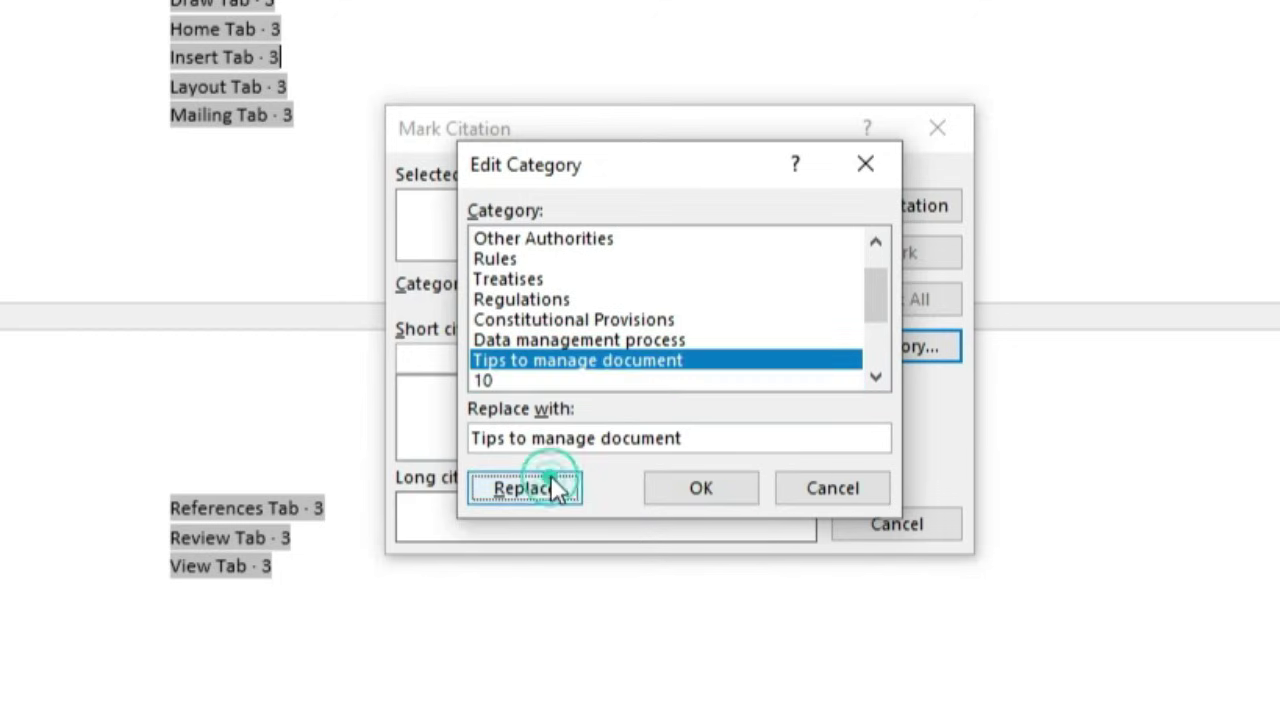
pyautogui.click(705, 490)
pyautogui.click(908, 518)
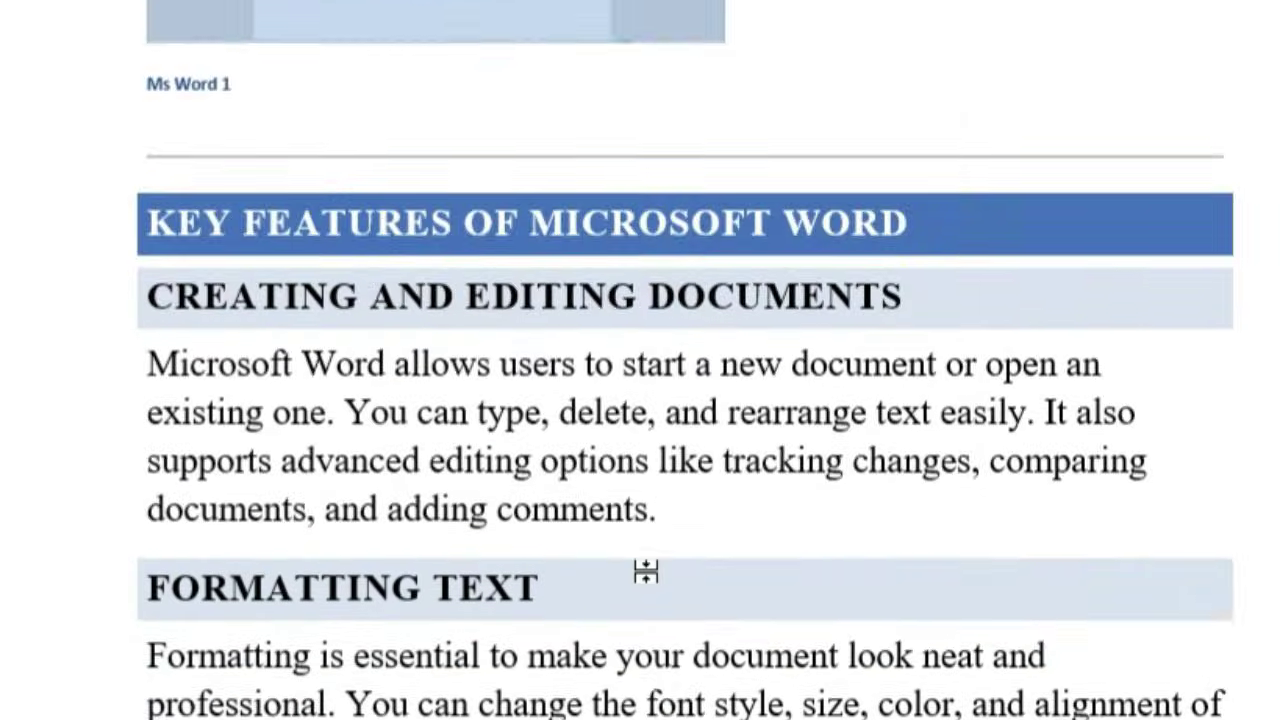
# Mark the "Open Microsoft Word" heading as a citation in the "Data management process" category
pyautogui.scroll(-3, 646, 571)
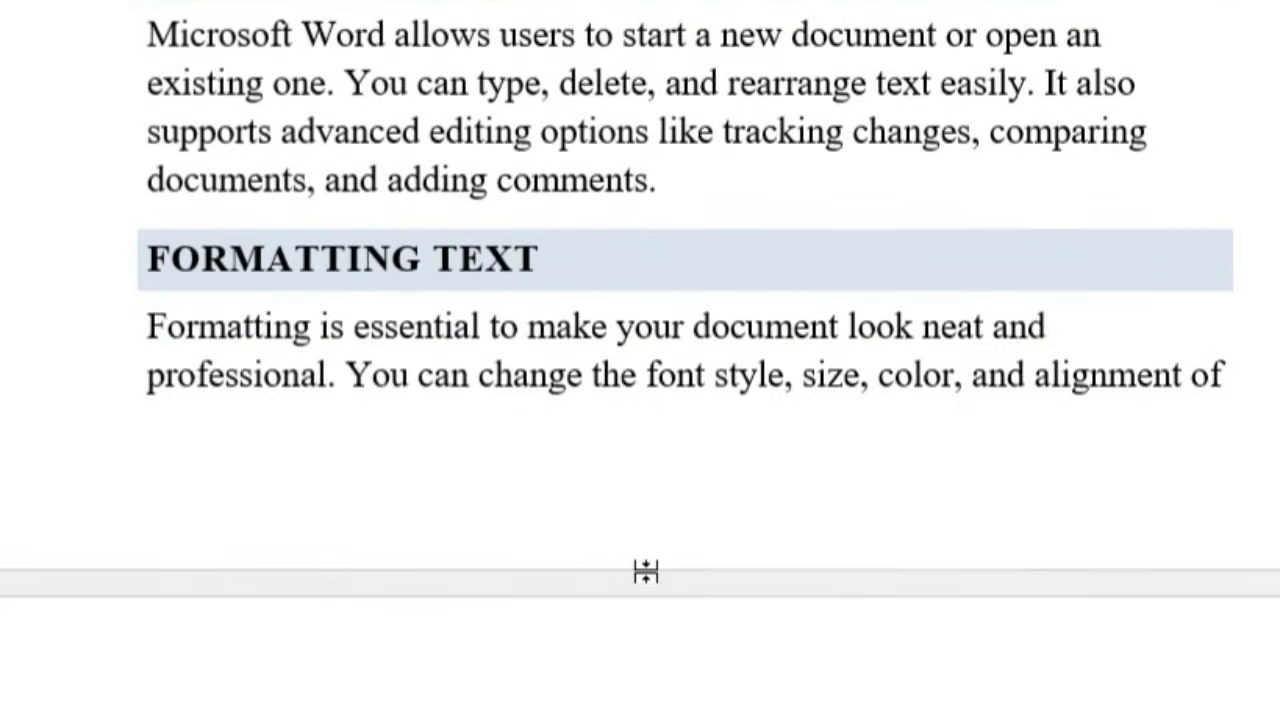
pyautogui.scroll(1, 646, 571)
pyautogui.scroll(-10, 646, 571)
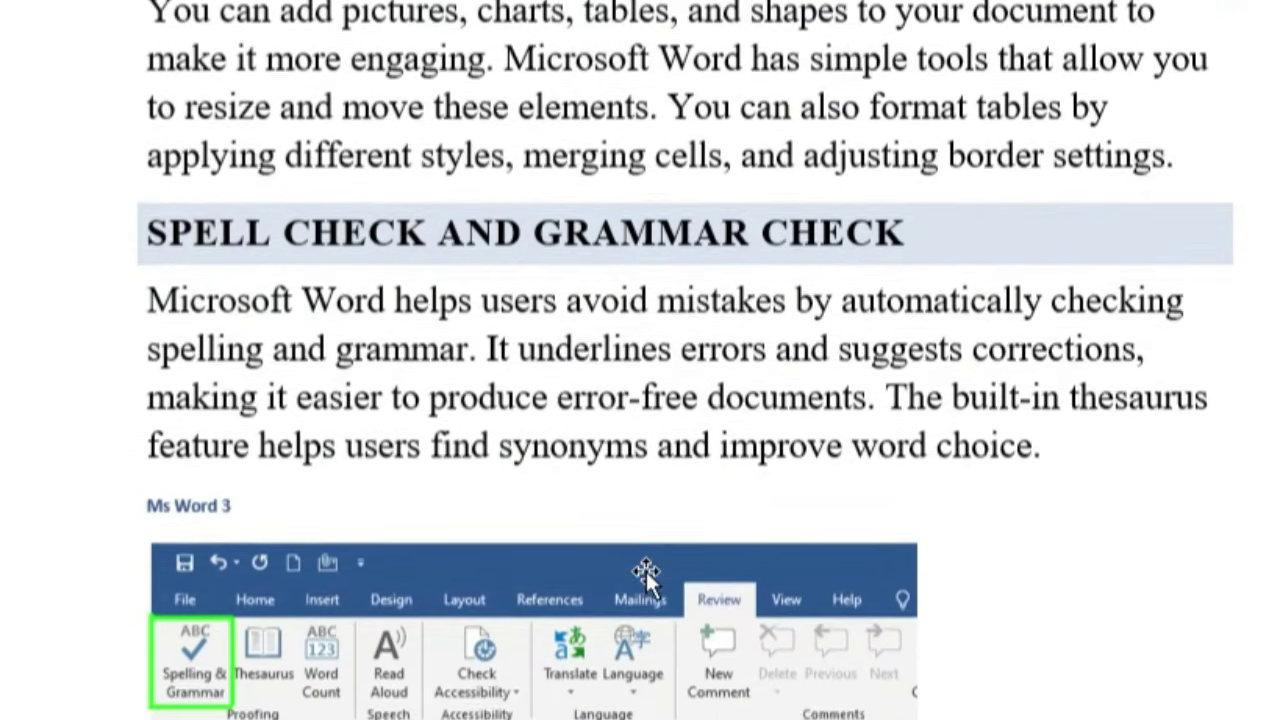
pyautogui.scroll(-15, 646, 571)
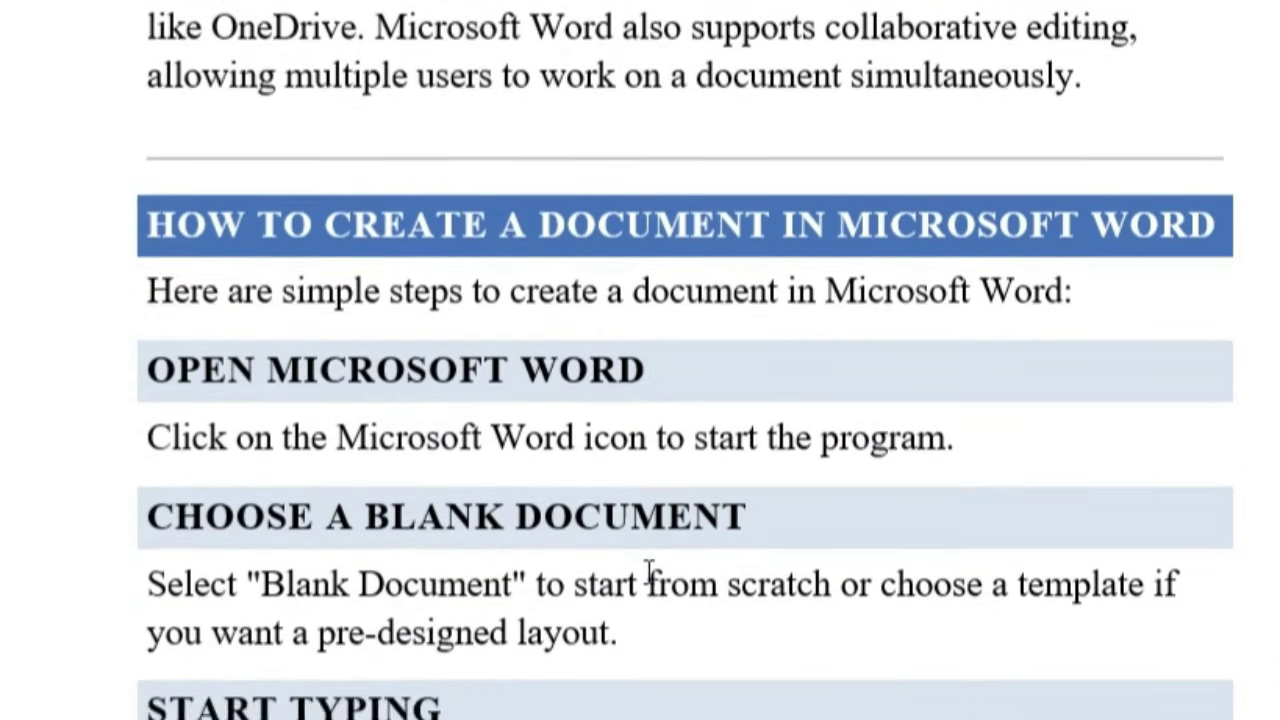
pyautogui.scroll(-1, 648, 570)
pyautogui.moveTo(640, 260); pyautogui.dragTo(148, 252)
pyautogui.click(992, 112)
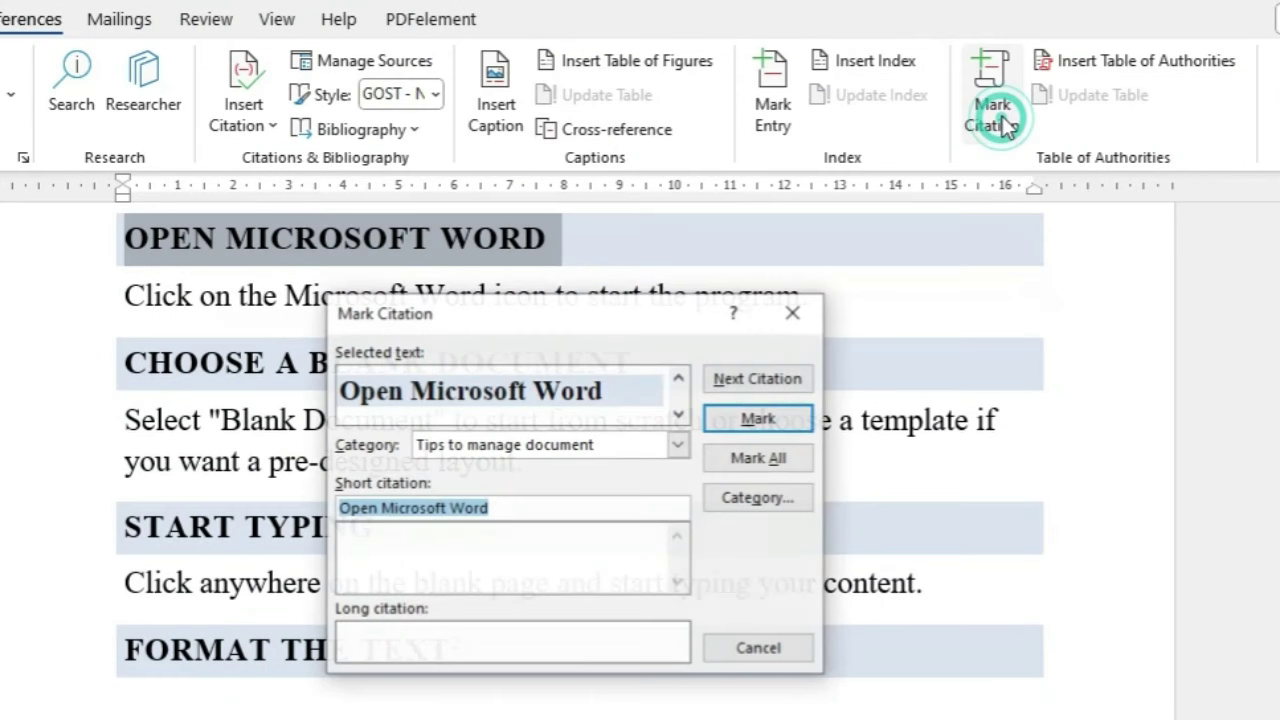
pyautogui.click(676, 446)
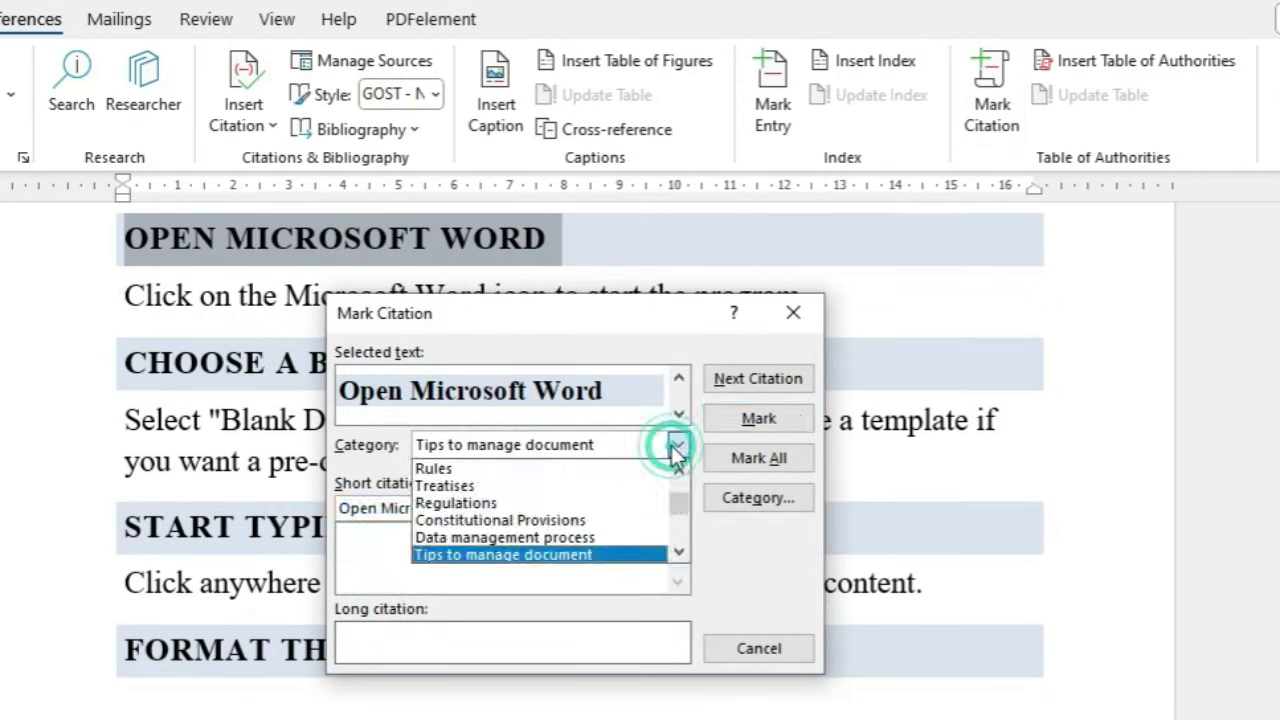
pyautogui.click(576, 531)
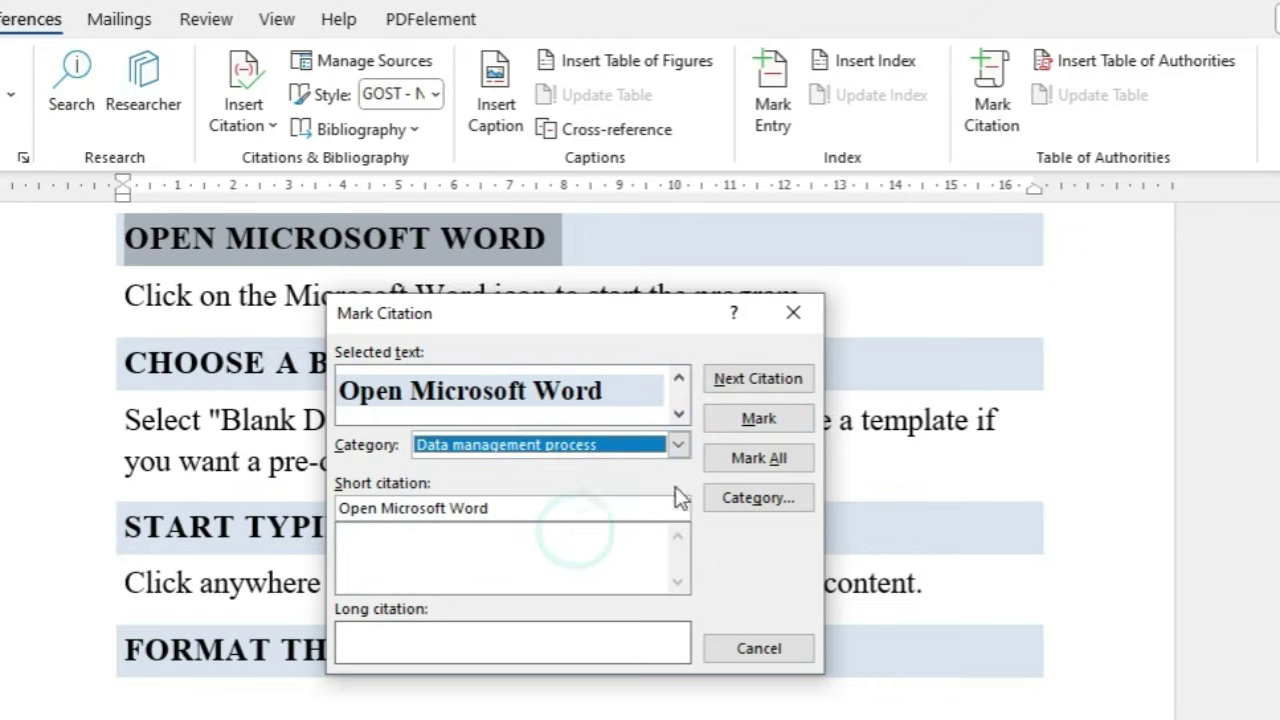
pyautogui.click(758, 418)
# Mark the "Choose a Blank Document" and "Start Typing" headings as citations in the "Data management process" category
pyautogui.scroll(1, 392, 608)
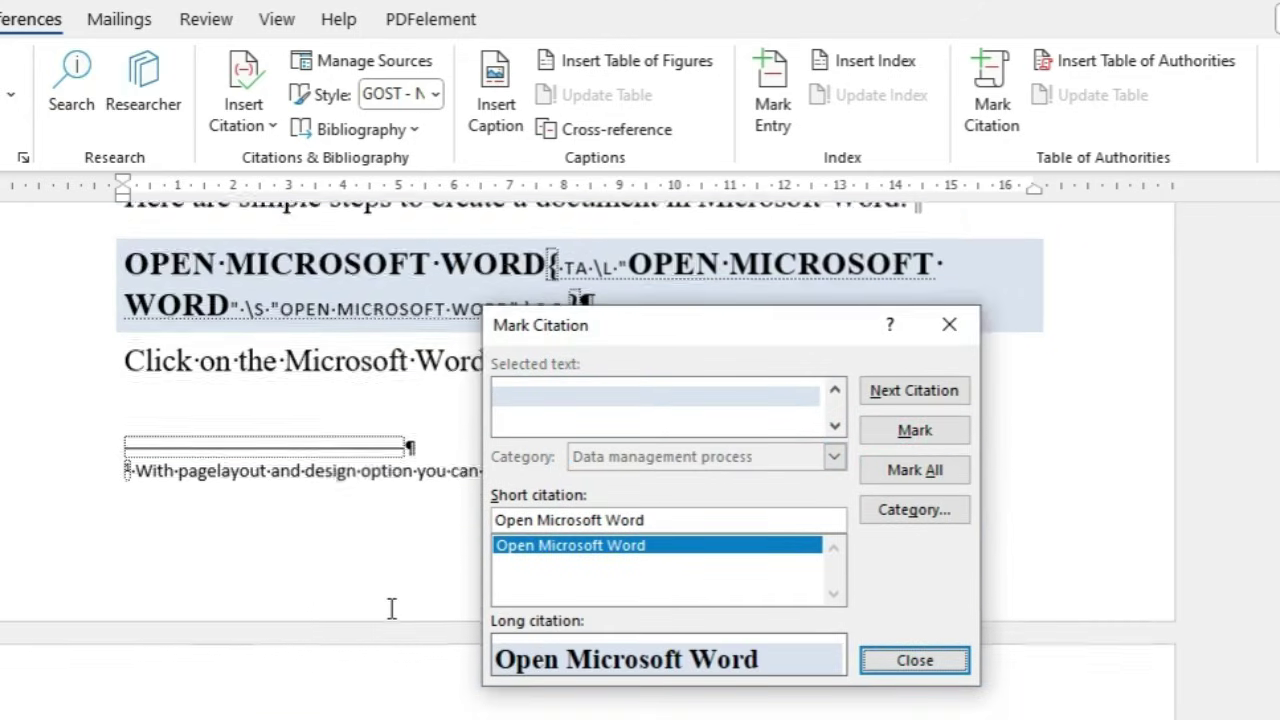
pyautogui.scroll(-4, 340, 580)
pyautogui.scroll(4, 295, 575)
pyautogui.scroll(1, 287, 589)
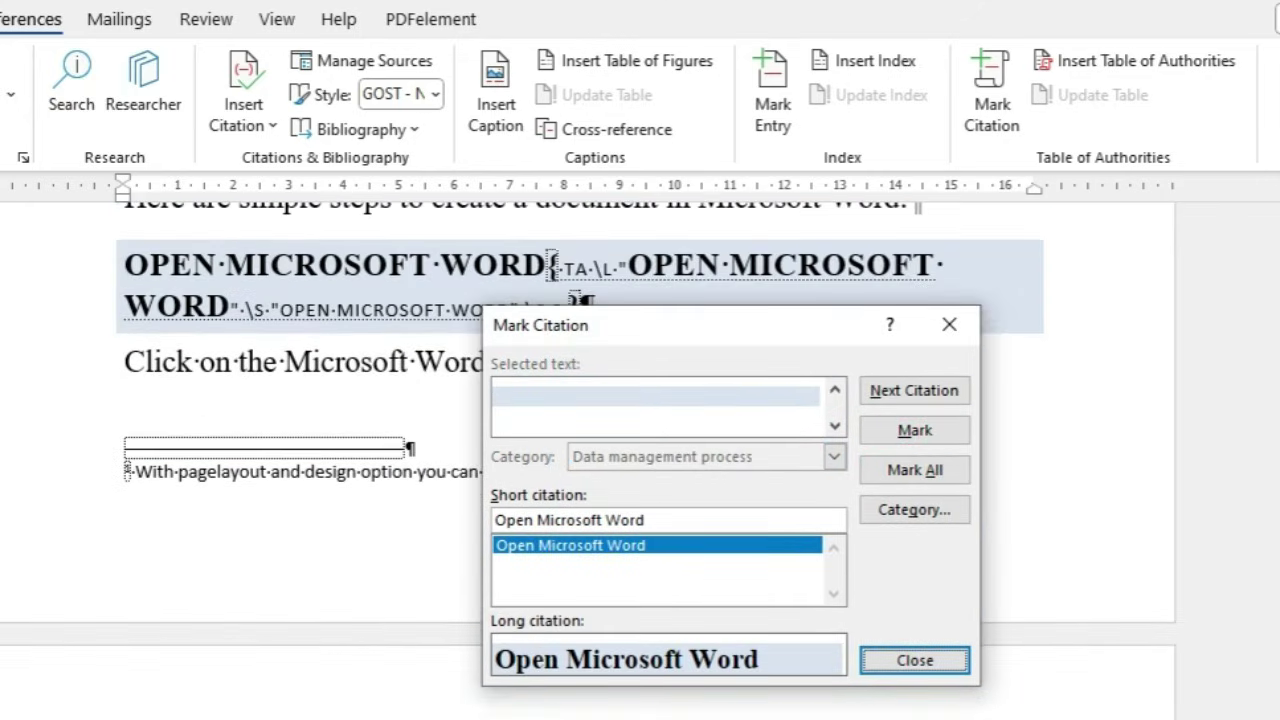
pyautogui.moveTo(677, 491); pyautogui.dragTo(160, 463)
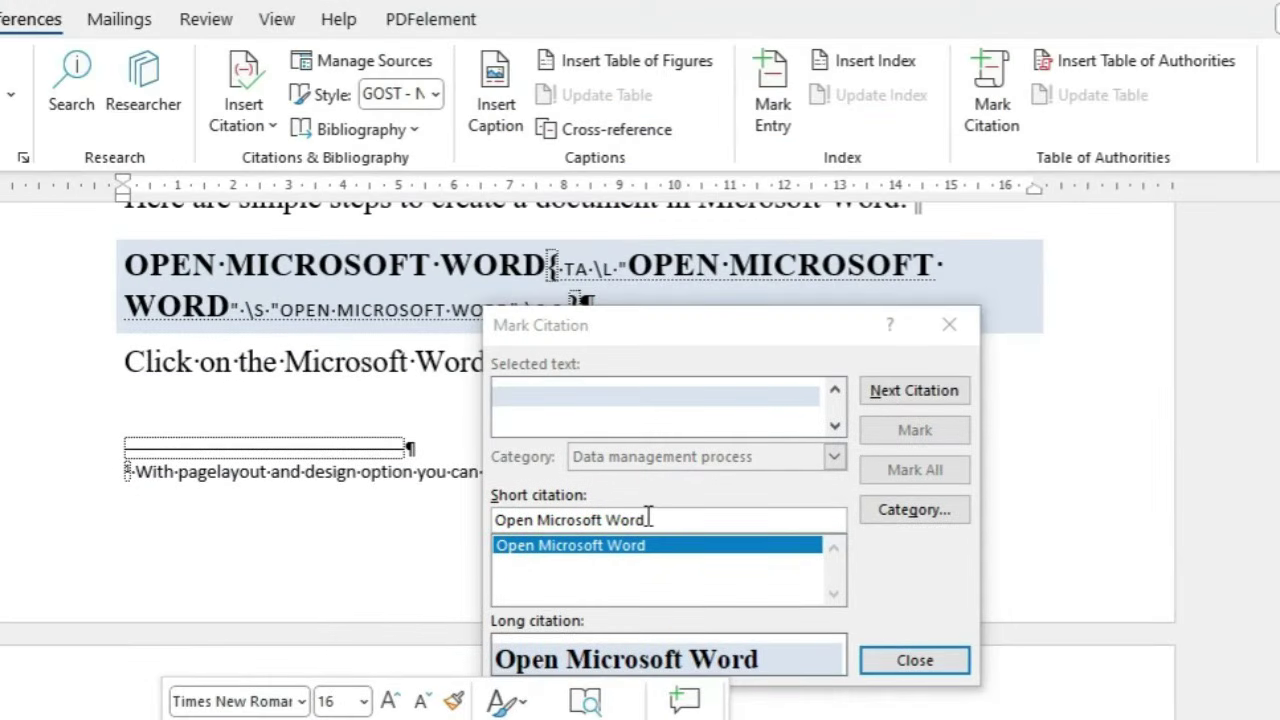
pyautogui.click(665, 519)
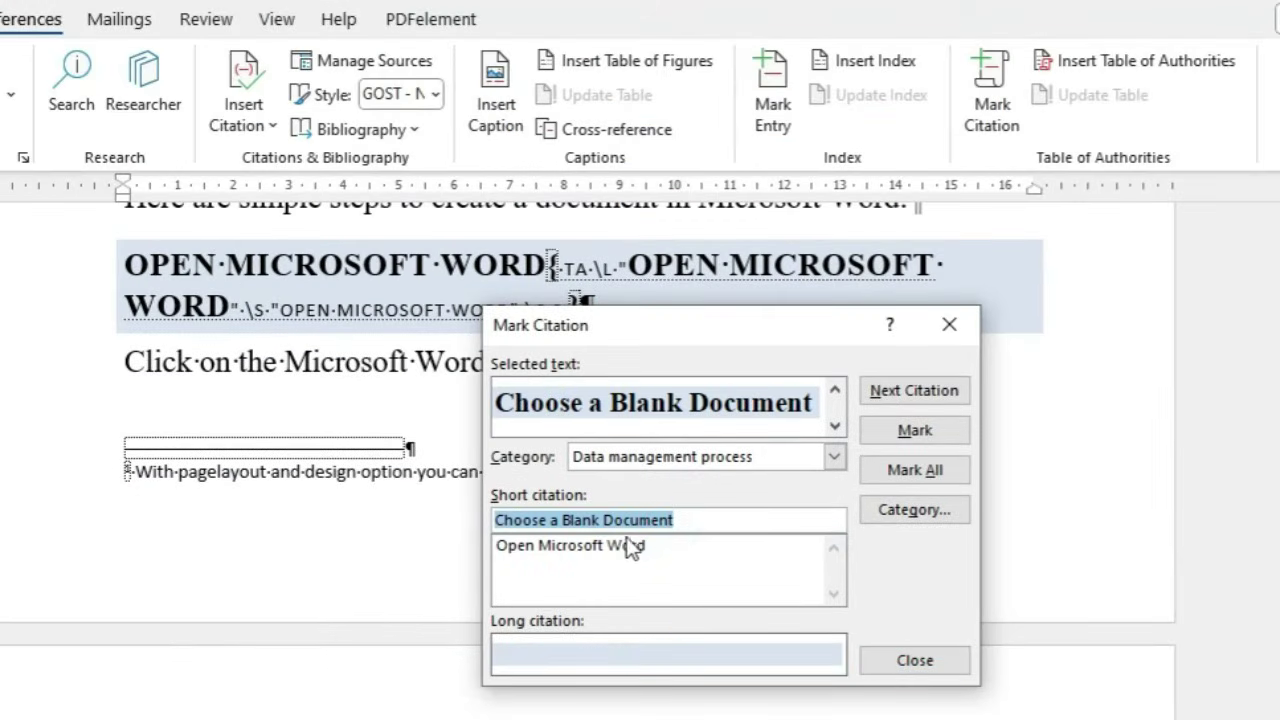
pyautogui.click(910, 432)
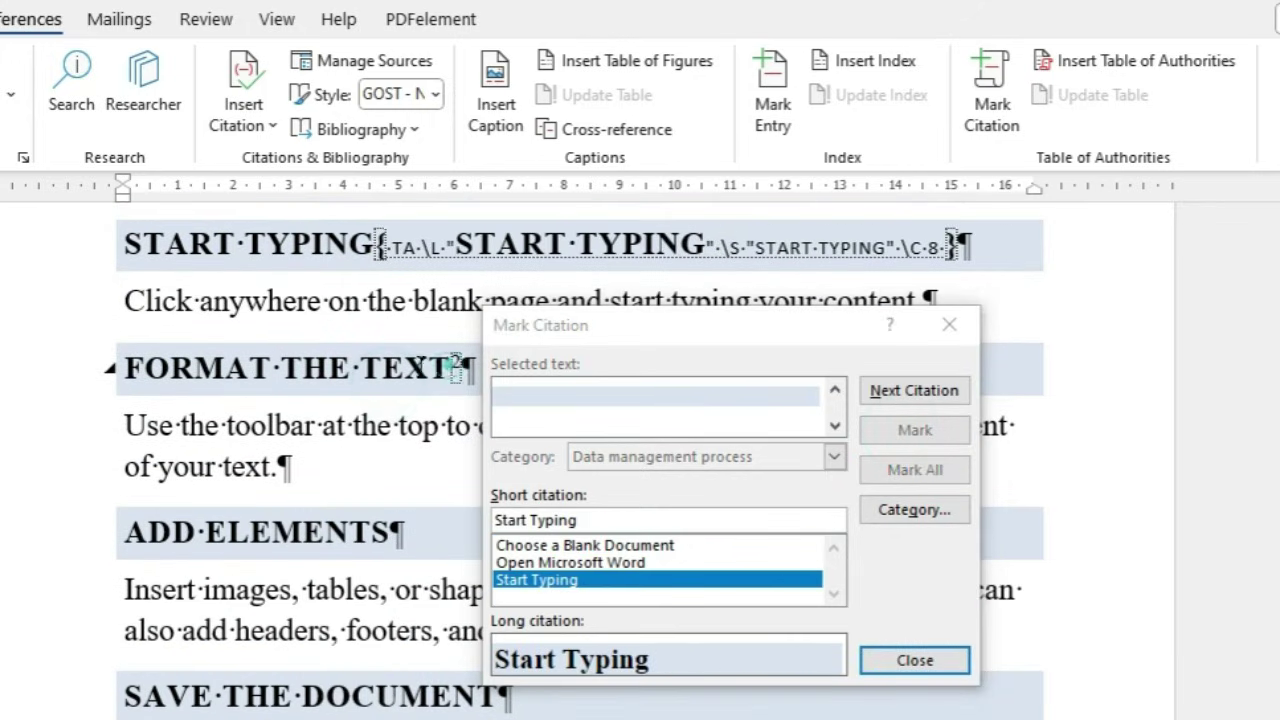
# Mark the "Format the Text" and "Add Elements" headings as citations in the "Data management process" category
pyautogui.moveTo(450, 368); pyautogui.dragTo(190, 368)
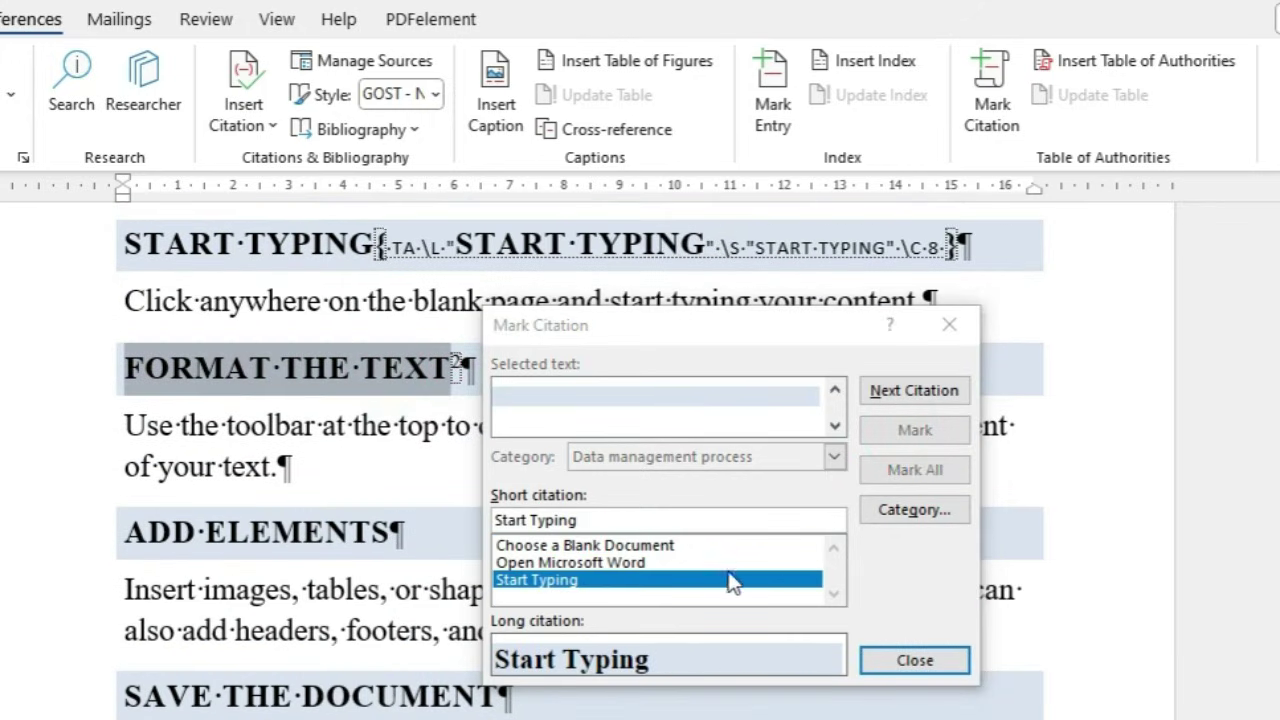
pyautogui.click(669, 523)
pyautogui.click(914, 430)
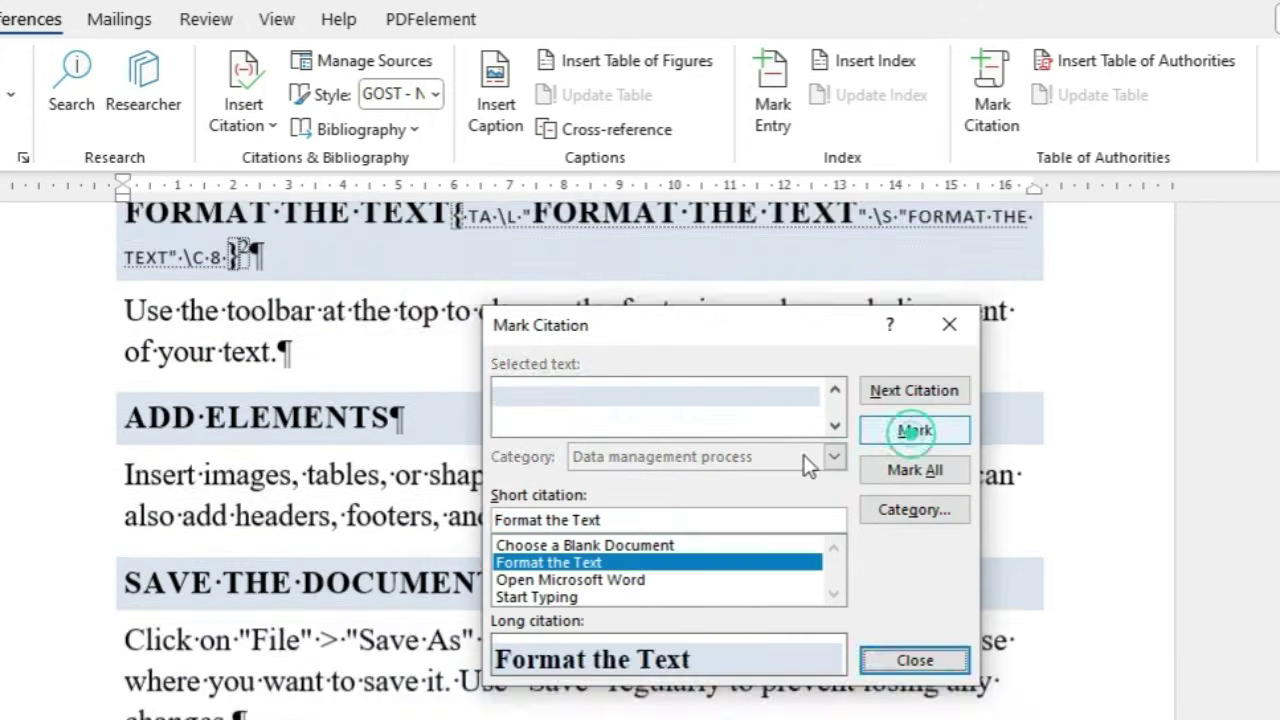
pyautogui.moveTo(414, 415); pyautogui.dragTo(124, 410)
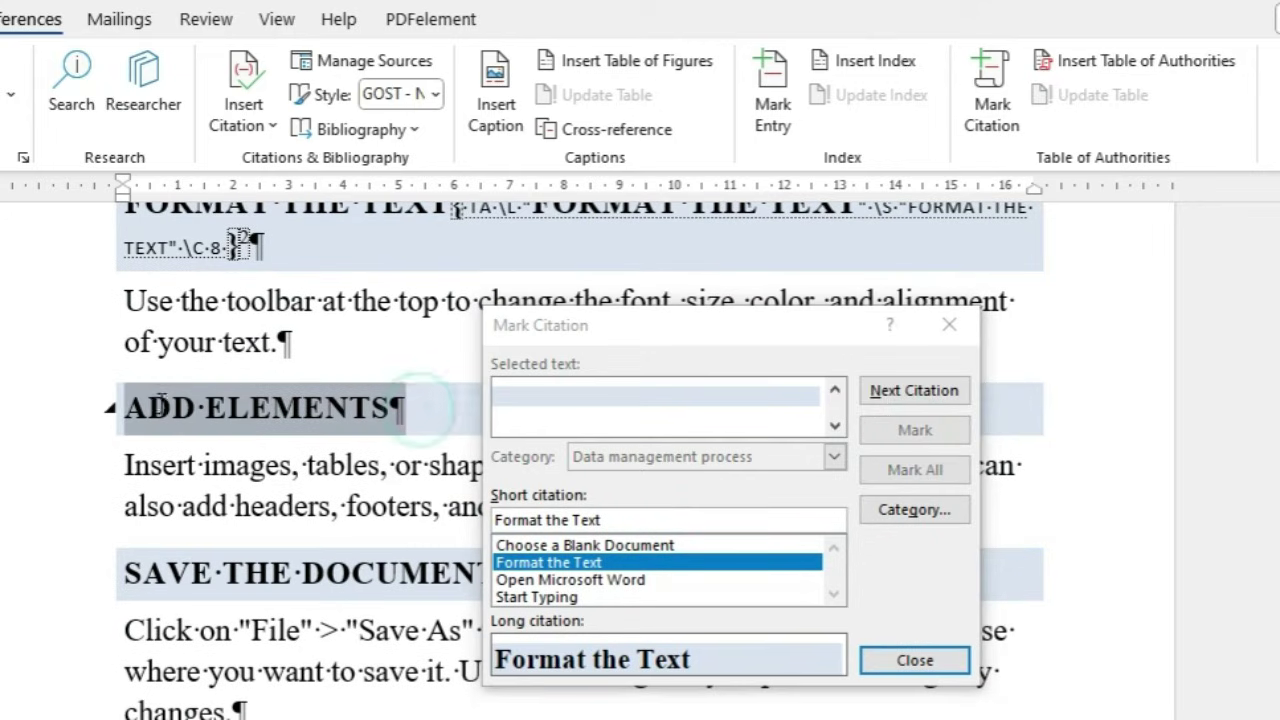
pyautogui.click(614, 518)
pyautogui.click(914, 430)
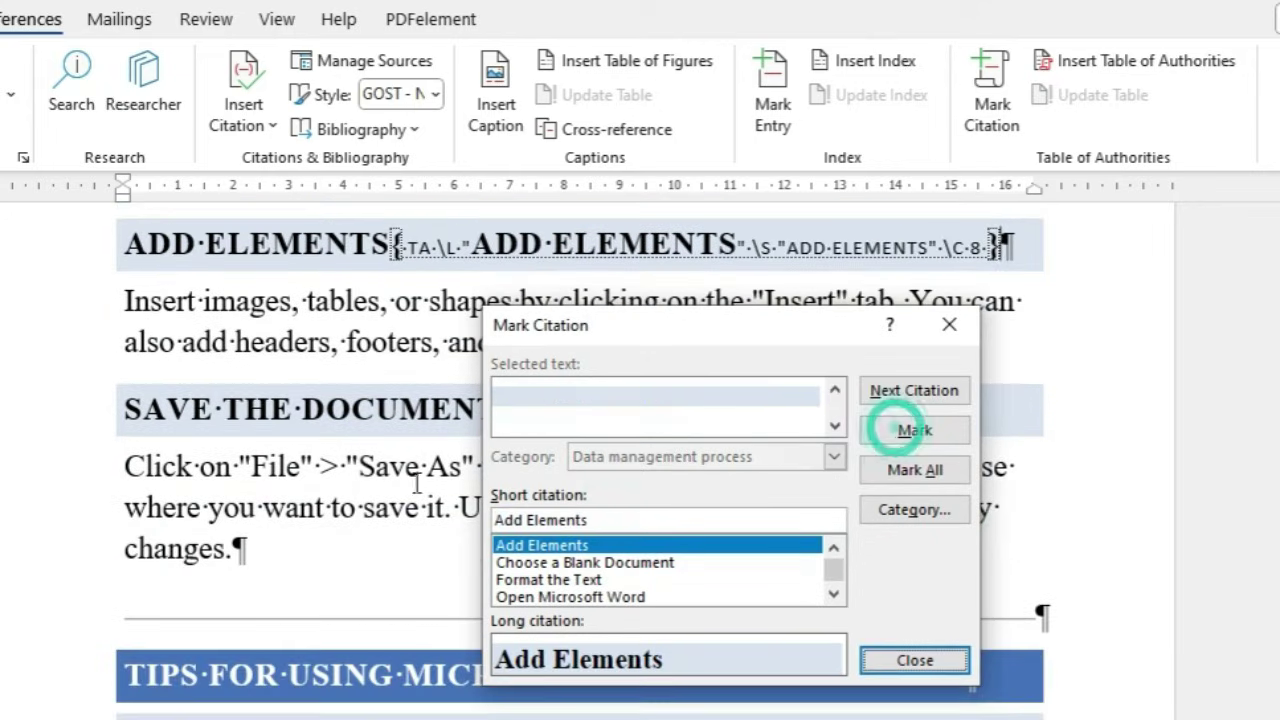
# Mark the "Save the Document" heading as a citation in the "Data management process" category
pyautogui.click(112, 409)
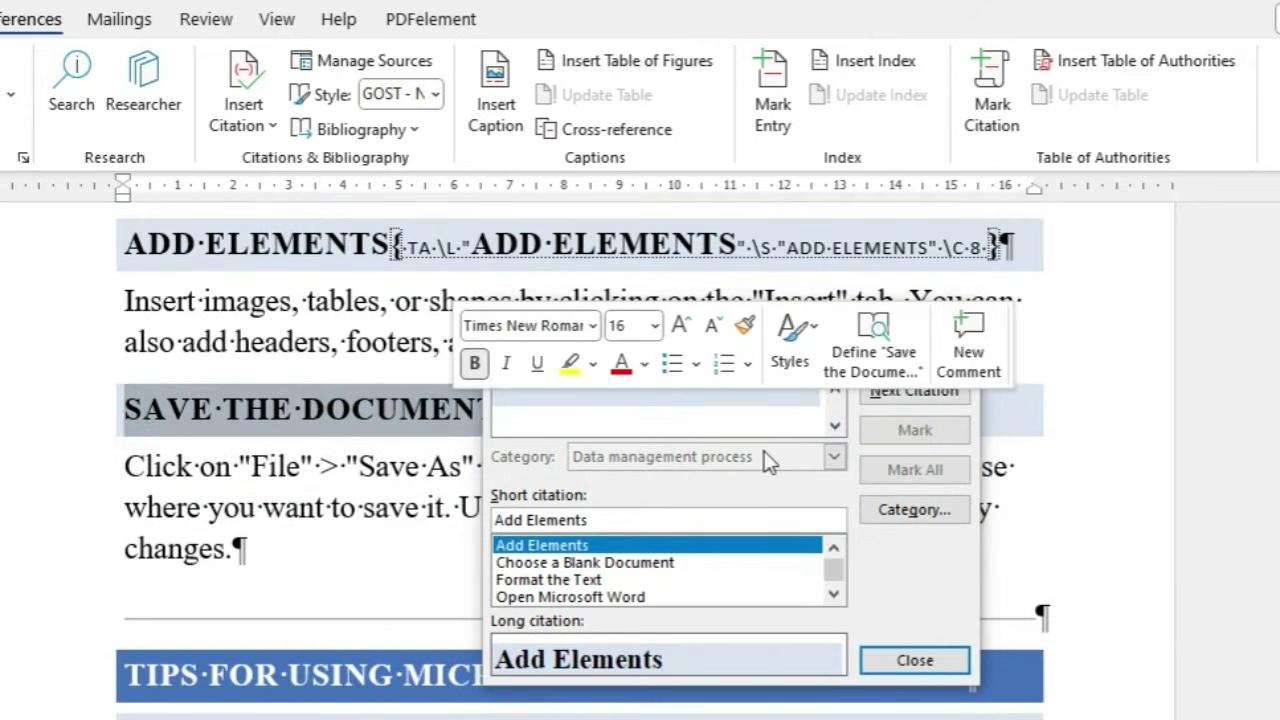
pyautogui.click(690, 514)
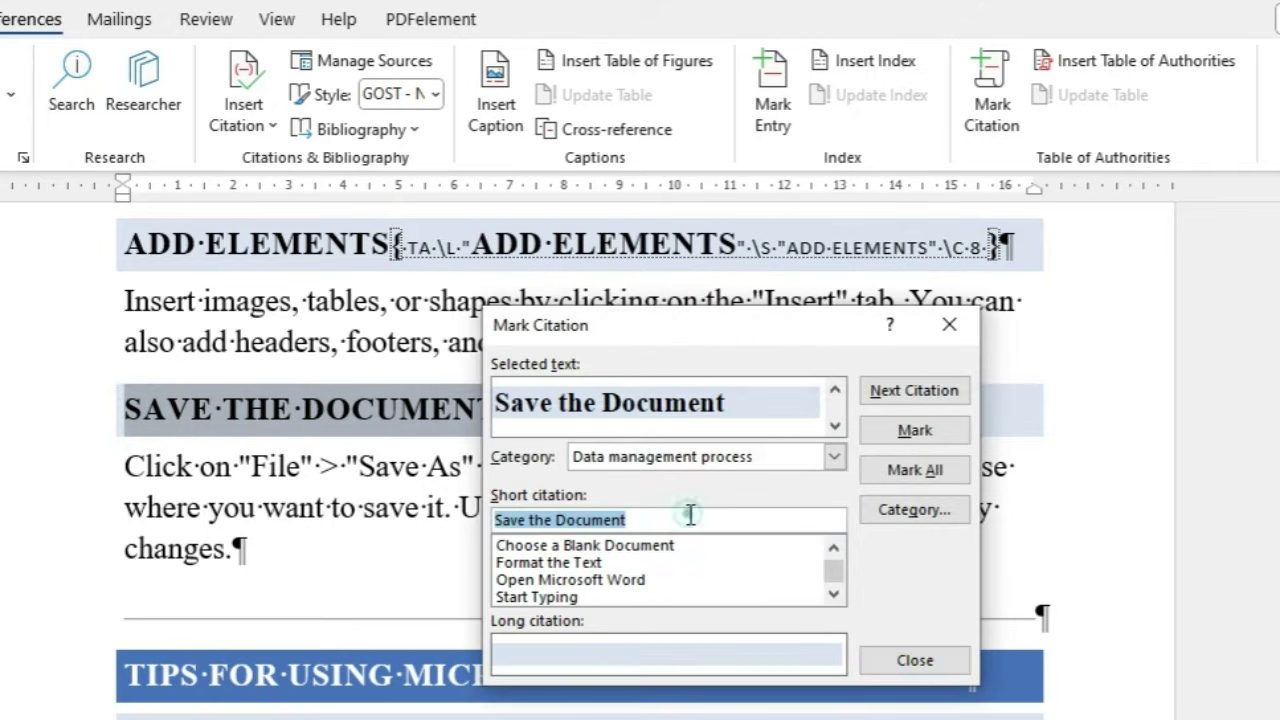
pyautogui.click(914, 430)
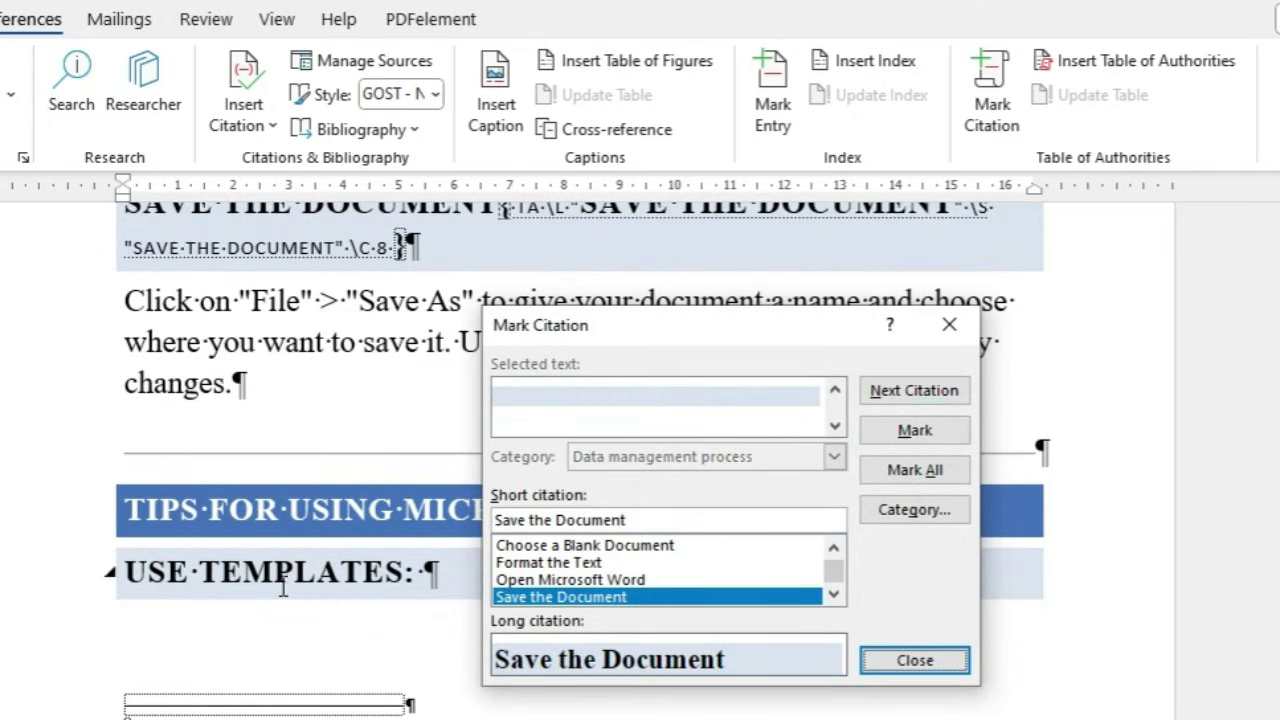
# Switch the citation category to "Tips to manage document" and mark the "Use Templates:" heading as a citation in it
pyautogui.click(273, 575)
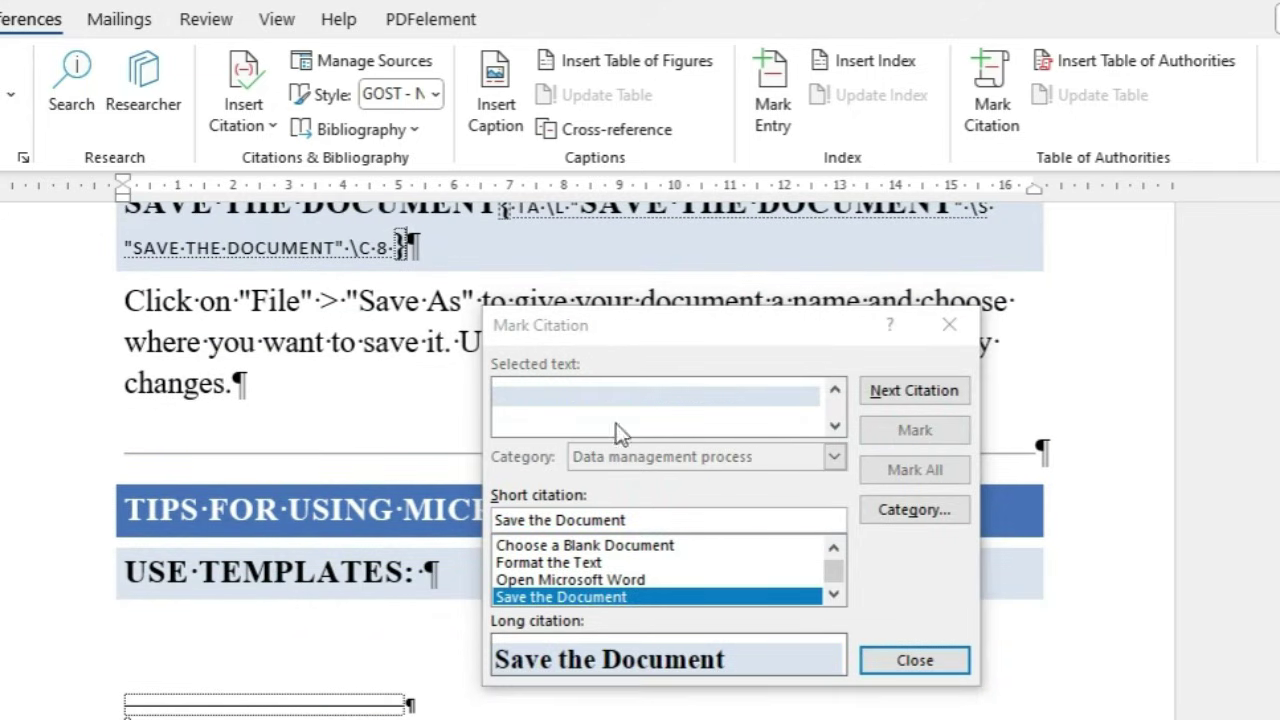
pyautogui.moveTo(625, 330); pyautogui.dragTo(857, 305)
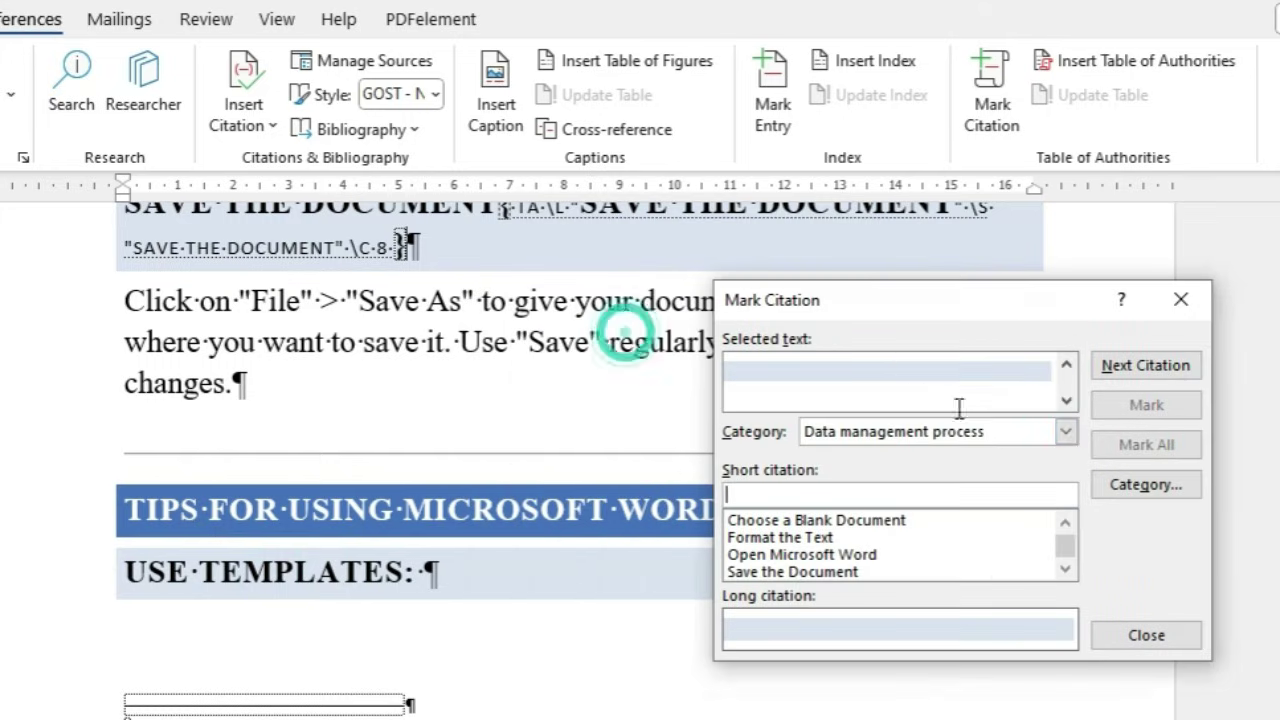
pyautogui.click(1065, 432)
pyautogui.scroll(-1, 900, 489)
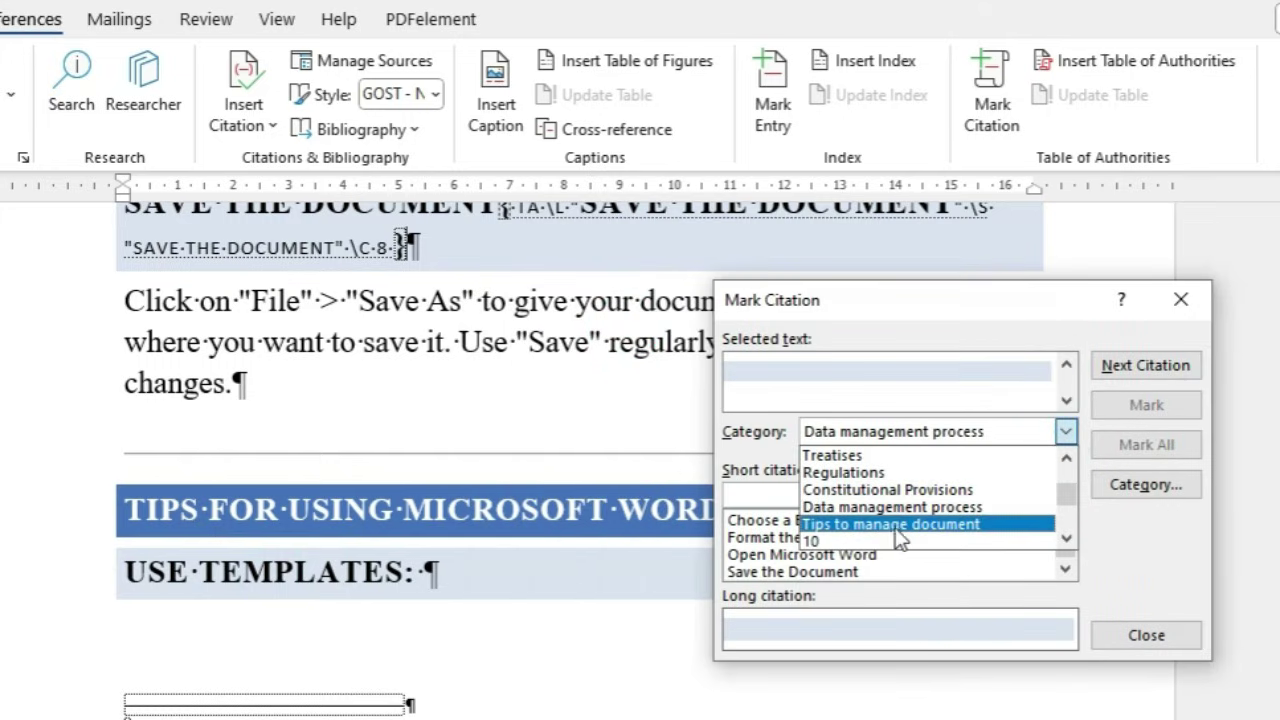
pyautogui.click(895, 530)
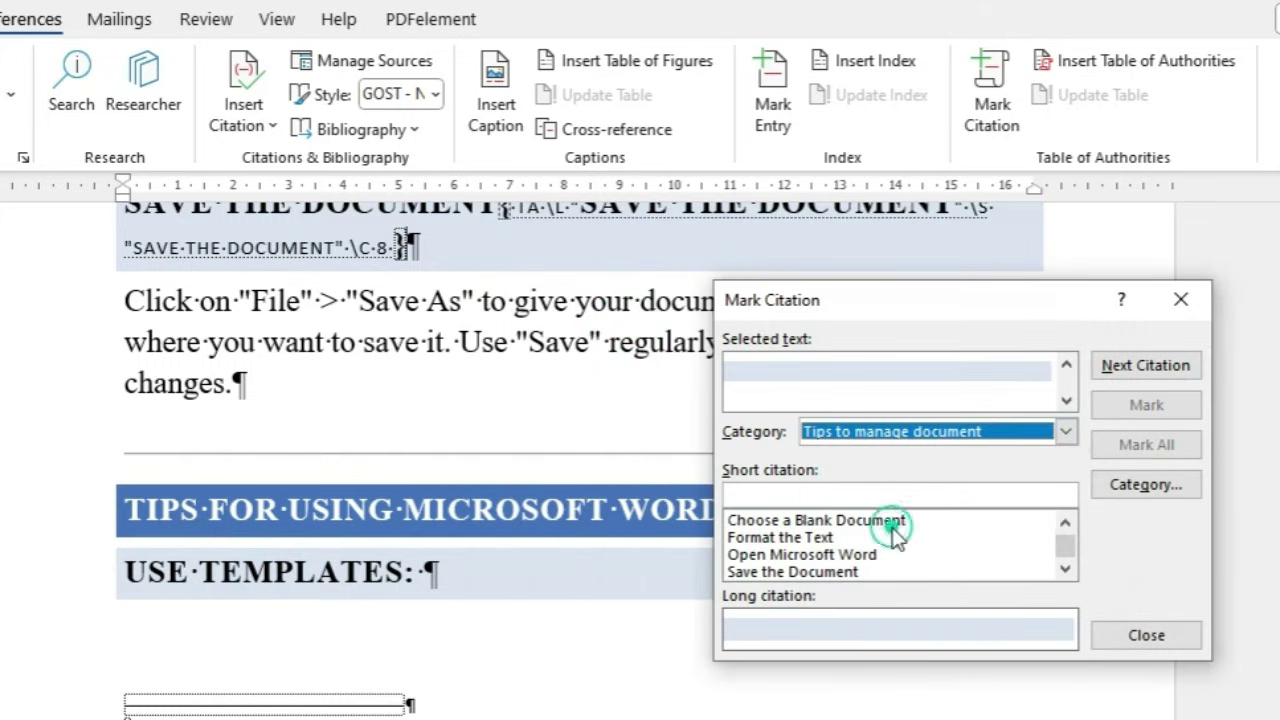
pyautogui.click(338, 578)
pyautogui.moveTo(423, 577); pyautogui.dragTo(192, 575)
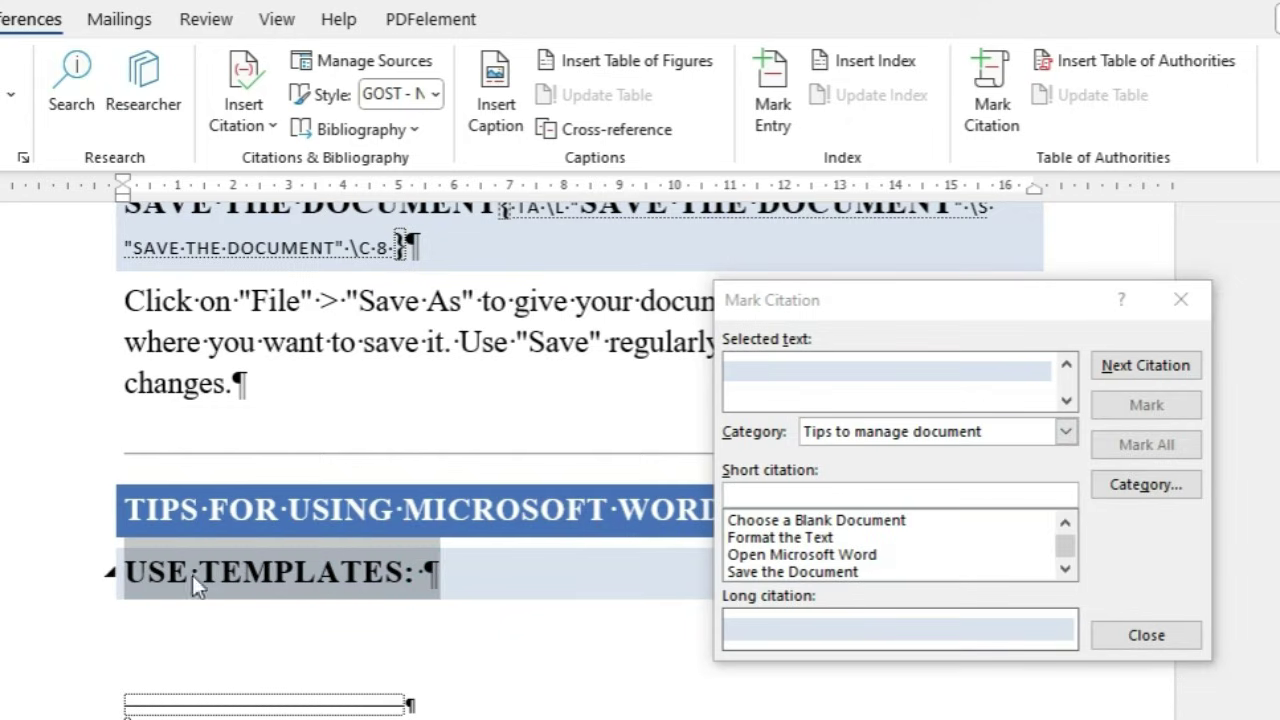
pyautogui.click(757, 500)
pyautogui.click(1146, 405)
# Mark "Learn Keyboard Shortcuts" in its heading below the items table as a citation in the "Tips to manage document" category
pyautogui.scroll(-5, 398, 708)
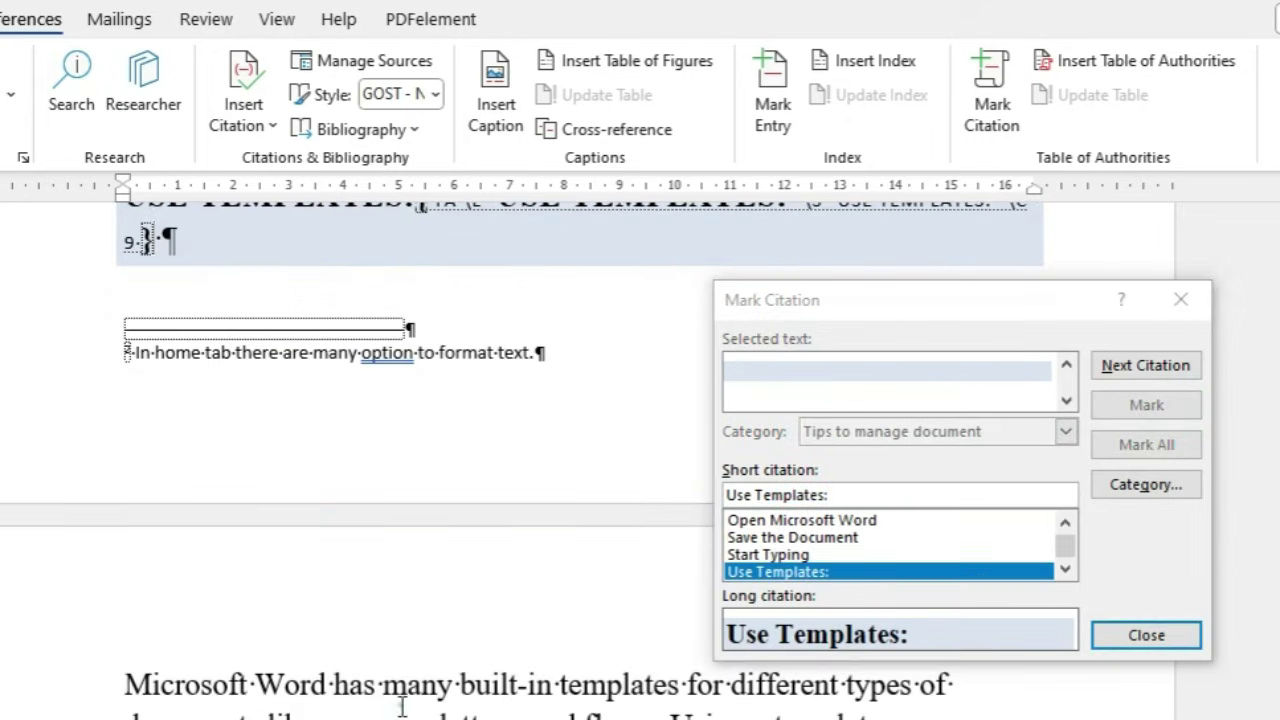
pyautogui.click(398, 708)
pyautogui.scroll(-3, 398, 708)
pyautogui.moveTo(682, 645); pyautogui.dragTo(210, 668)
pyautogui.click(912, 494)
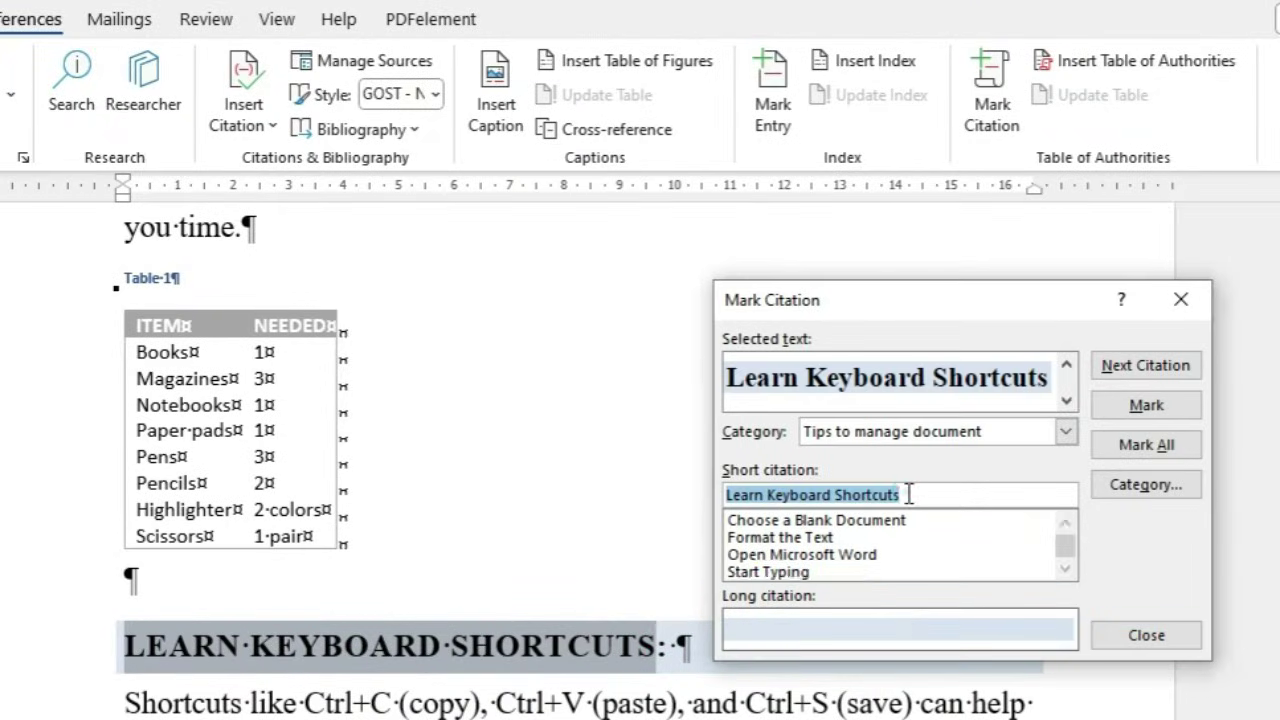
pyautogui.click(1160, 405)
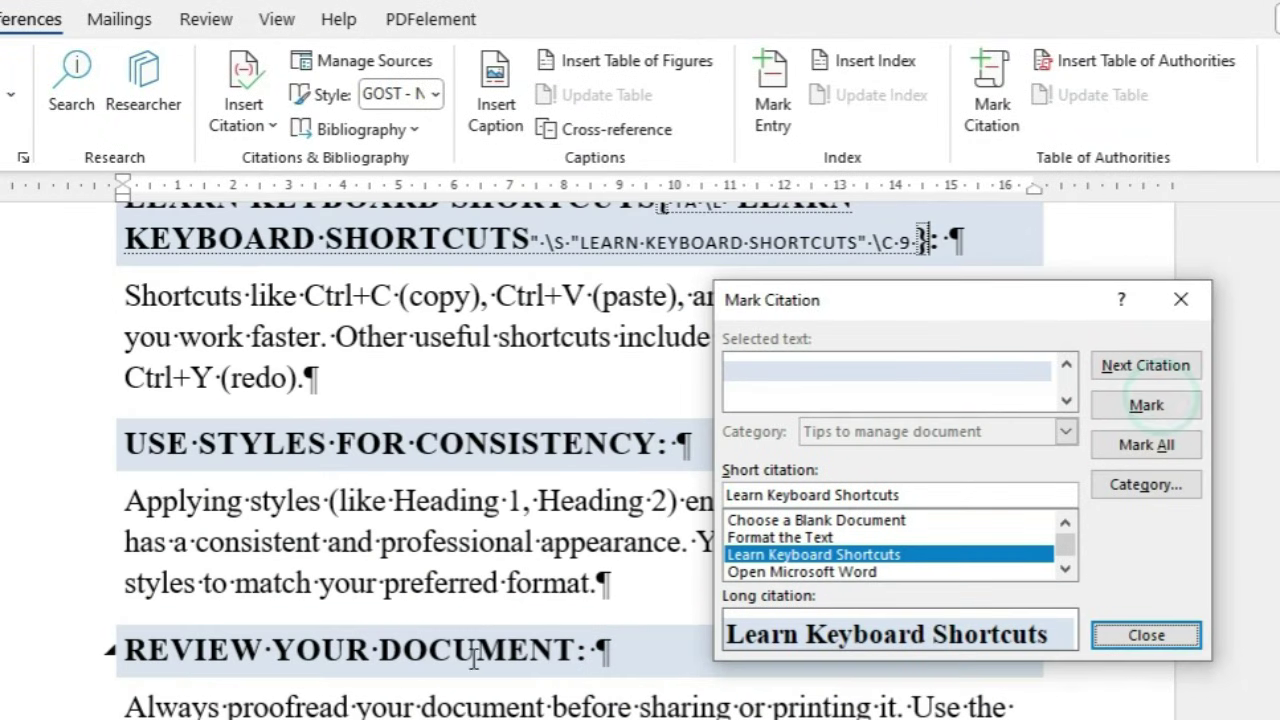
# Mark "Use Styles for Consistency" in its heading as a citation in the "Tips to manage document" category
pyautogui.click(462, 668)
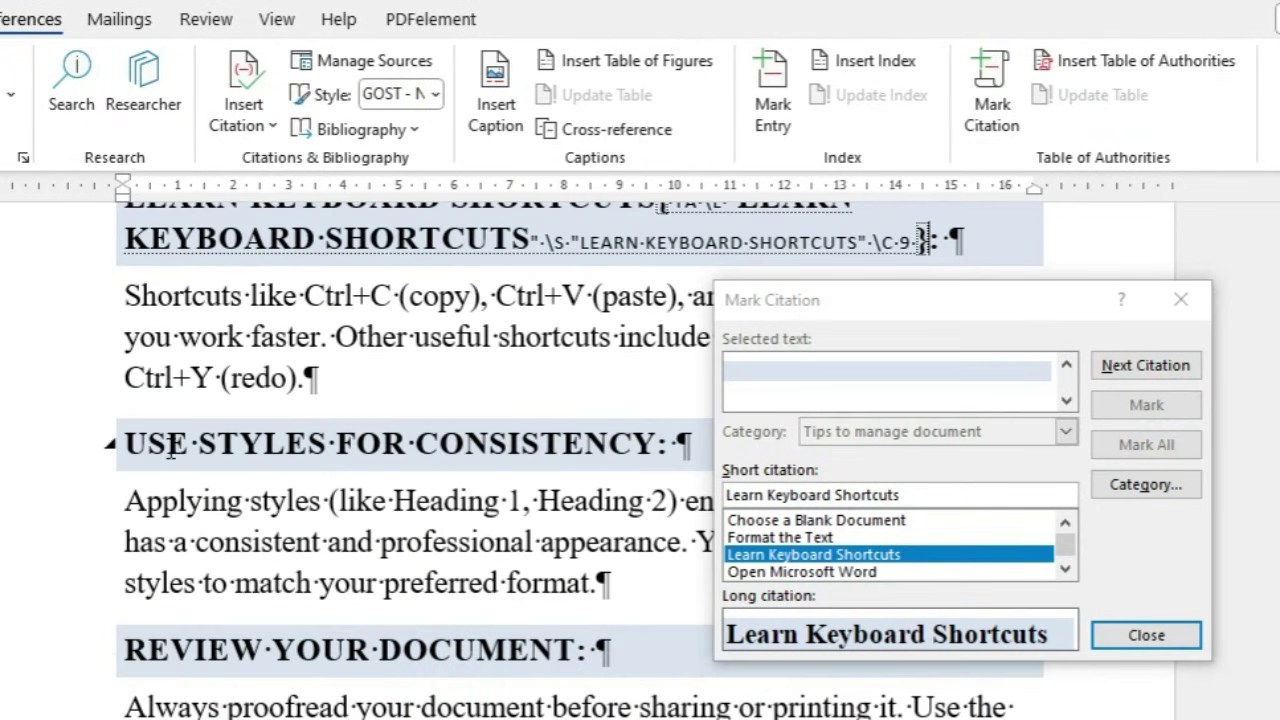
pyautogui.moveTo(128, 441); pyautogui.dragTo(656, 445)
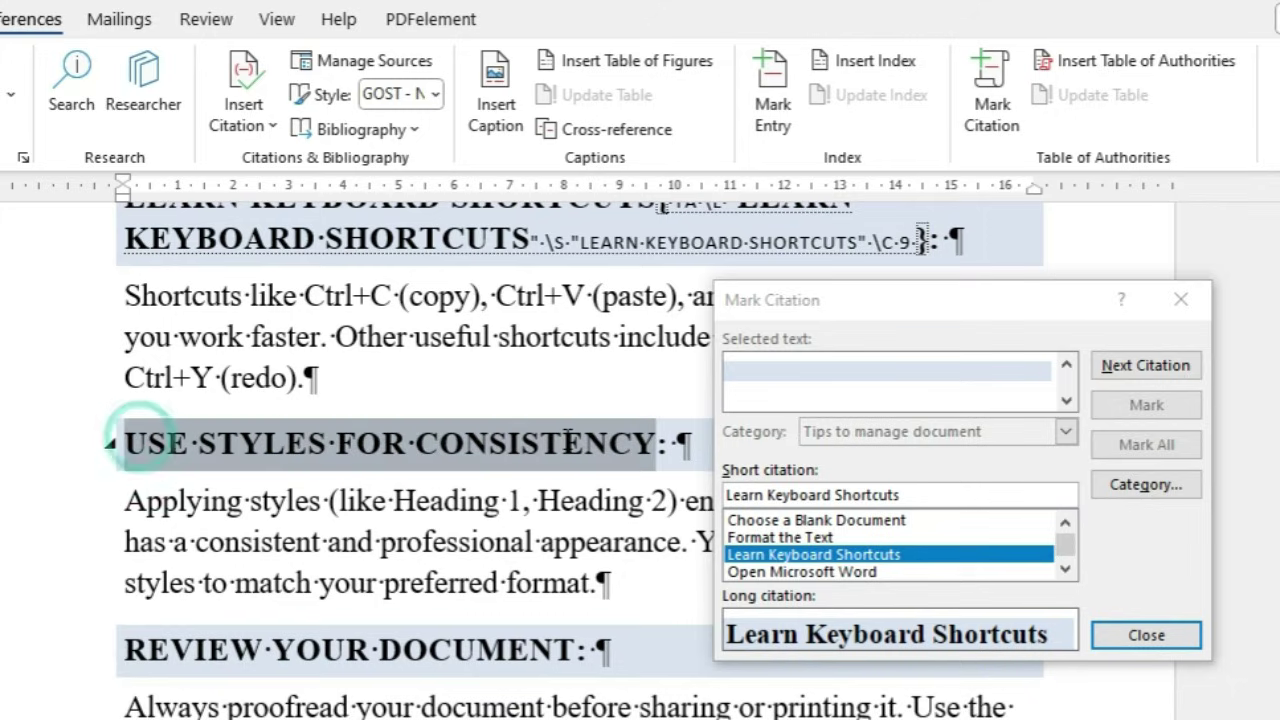
pyautogui.click(914, 494)
pyautogui.click(1174, 405)
# Mark the "Review Your Document:" heading as a citation in the "Tips to manage document" category
pyautogui.click(580, 452)
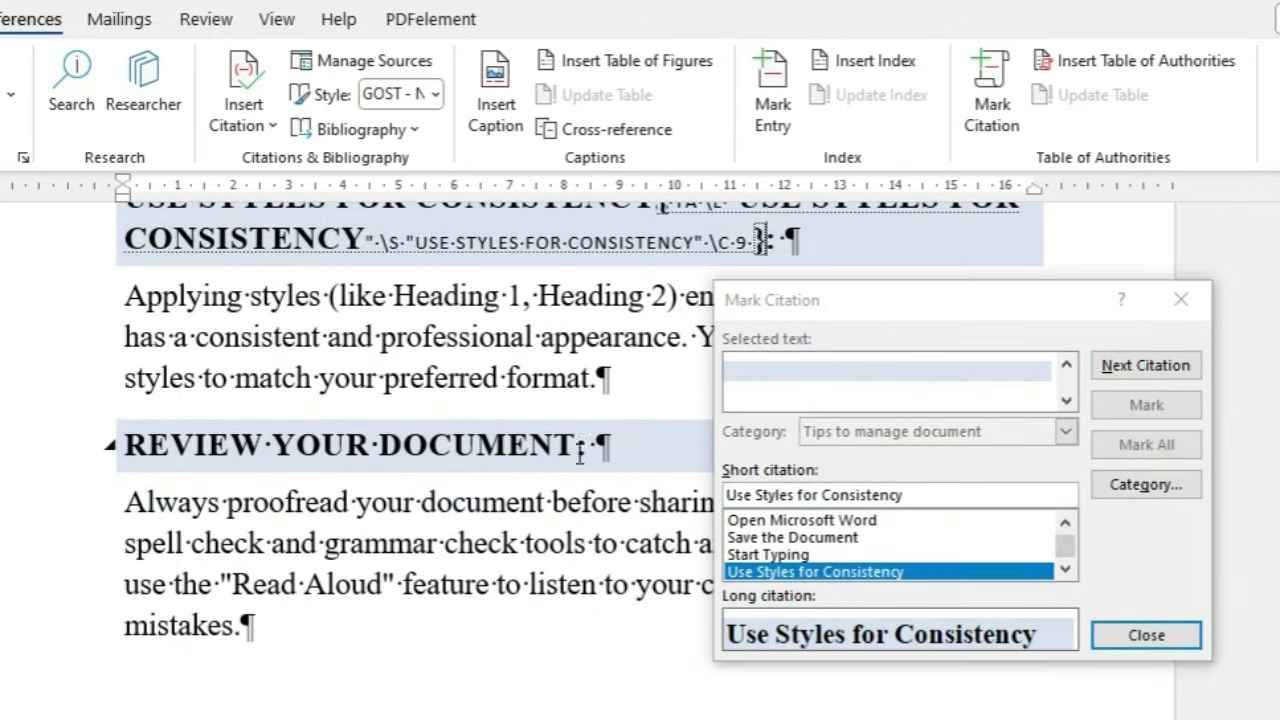
pyautogui.tripleClick(580, 447)
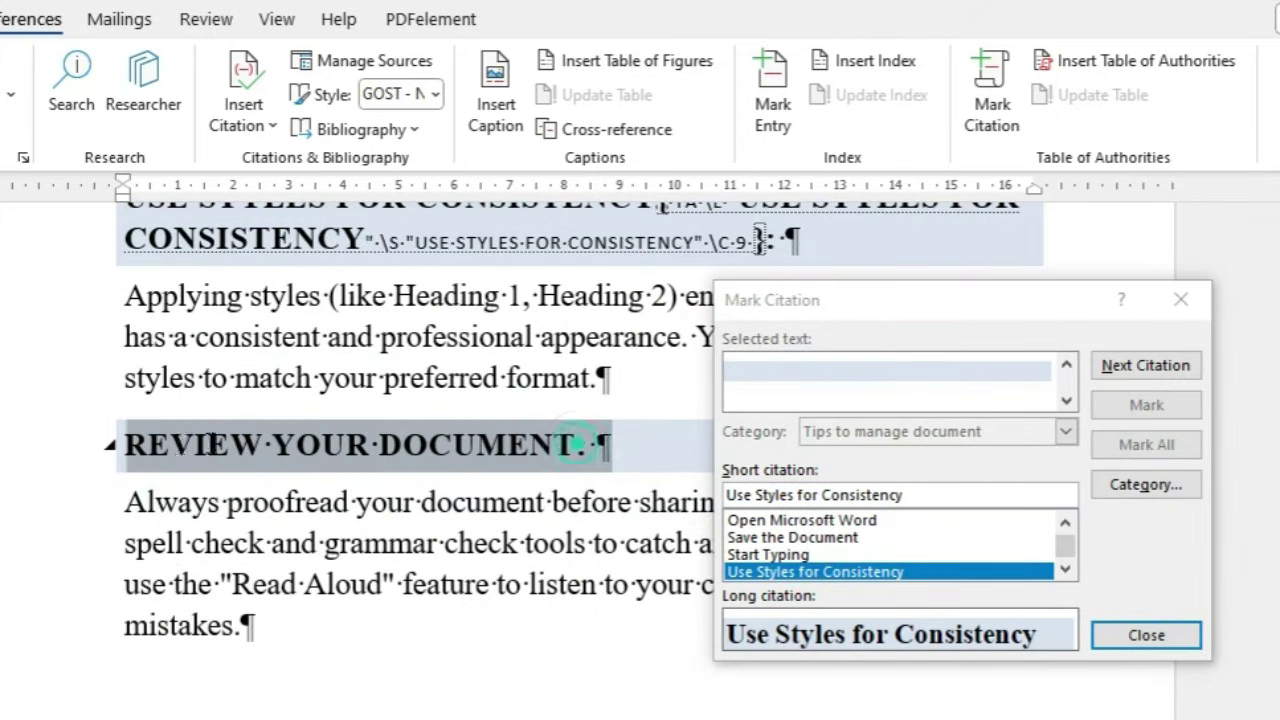
pyautogui.click(900, 496)
pyautogui.click(1138, 405)
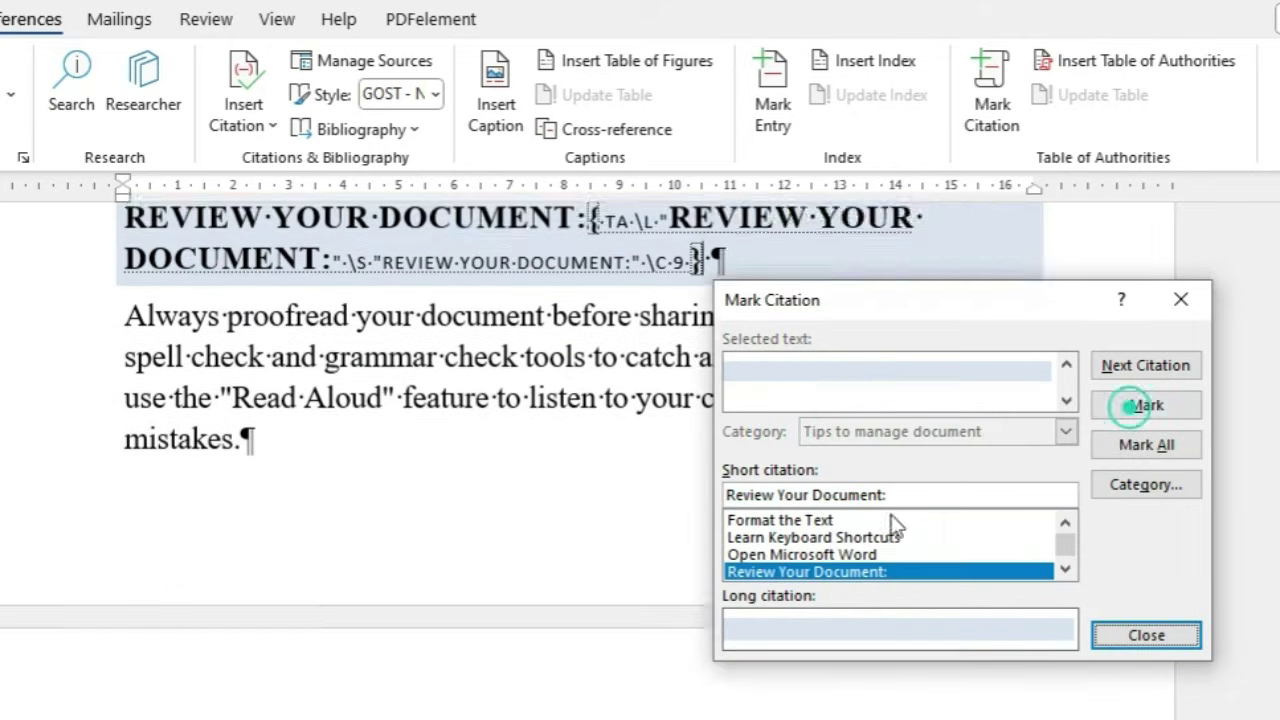
# Mark "Utilize Cloud Integration" in its heading as a citation in the "Tips to manage document" category and finish marking citations
pyautogui.tripleClick(595, 719)
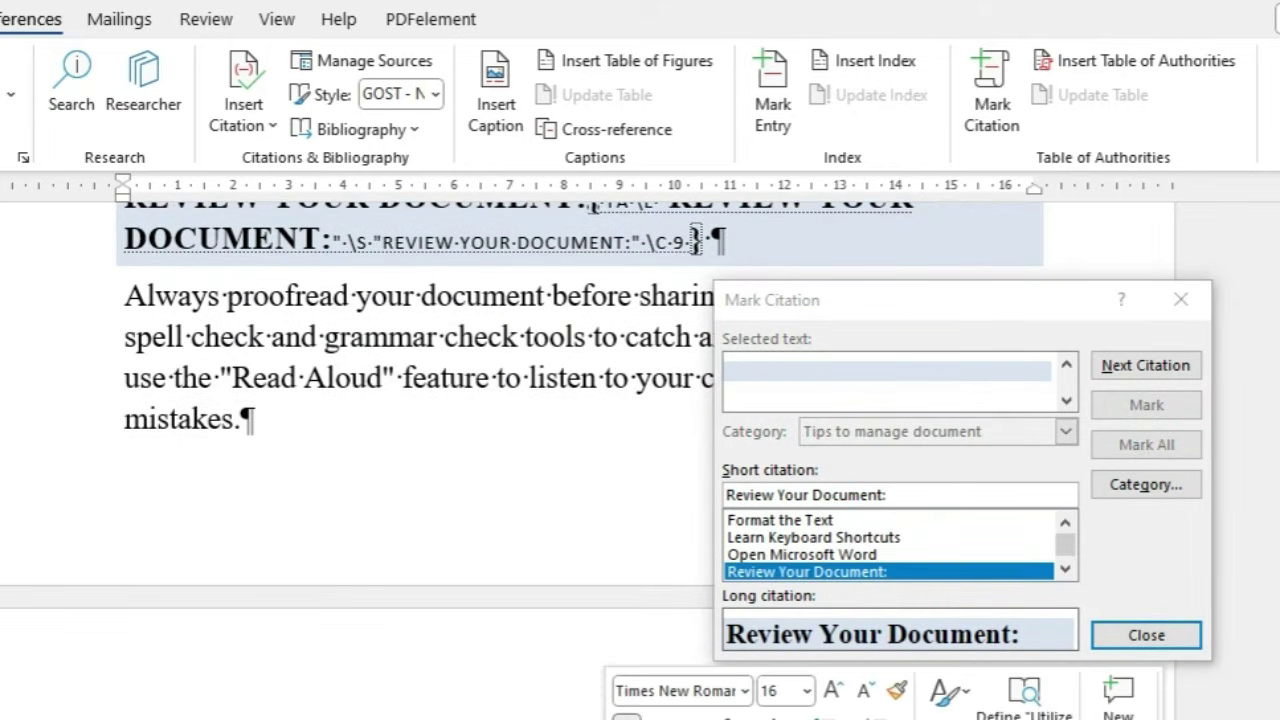
pyautogui.click(879, 489)
pyautogui.click(1170, 406)
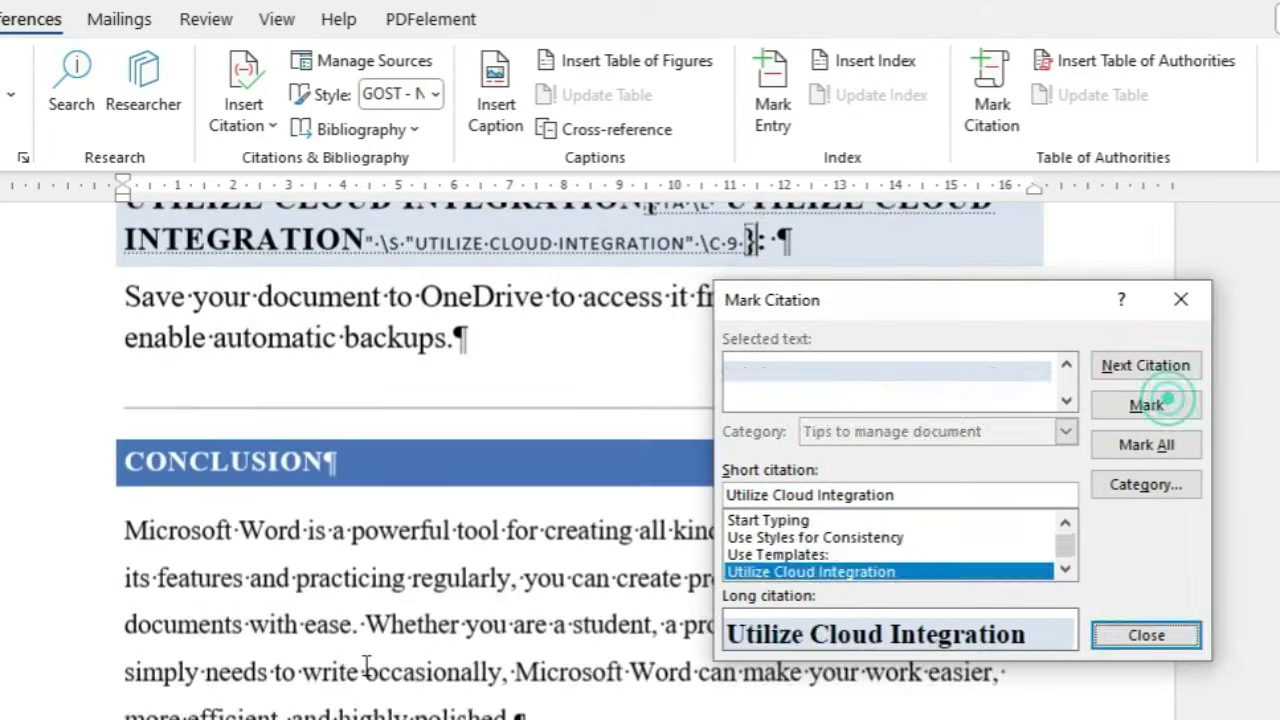
pyautogui.click(1180, 299)
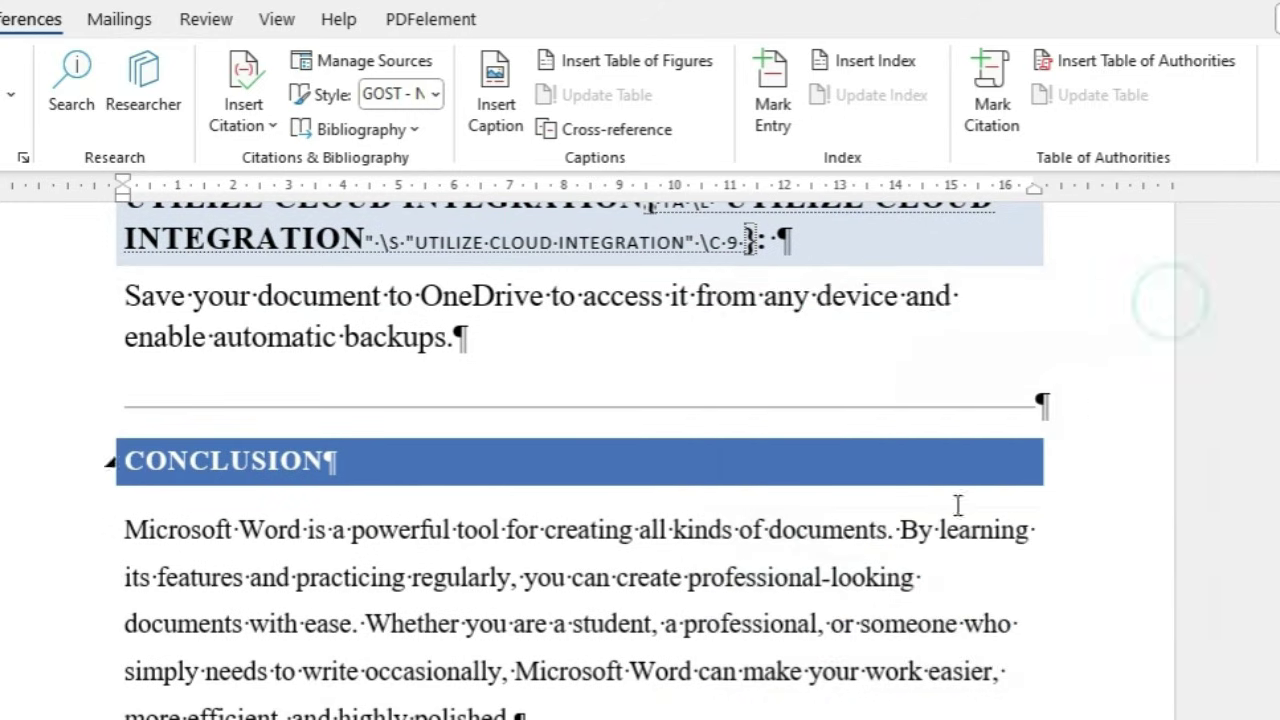
# Hide the paragraph marks and other formatting symbols in the document
pyautogui.scroll(3, 886, 549)
pyautogui.scroll(10, 864, 556)
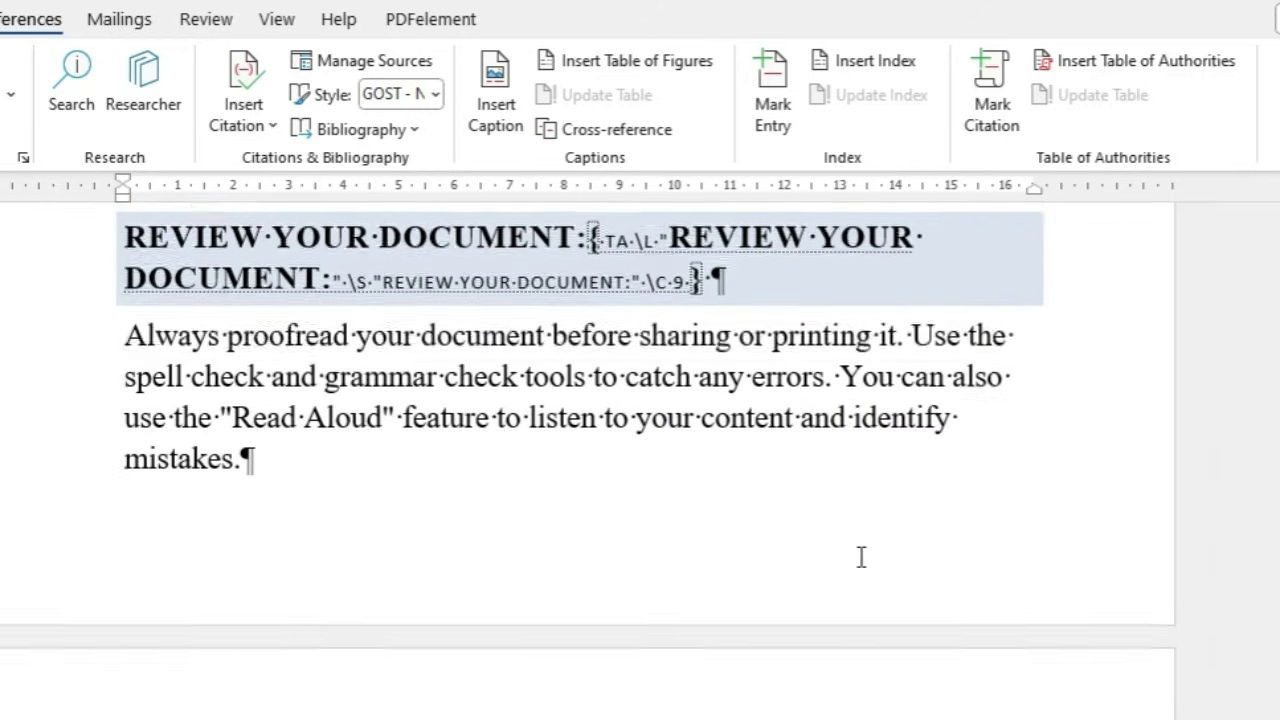
pyautogui.scroll(6, 795, 655)
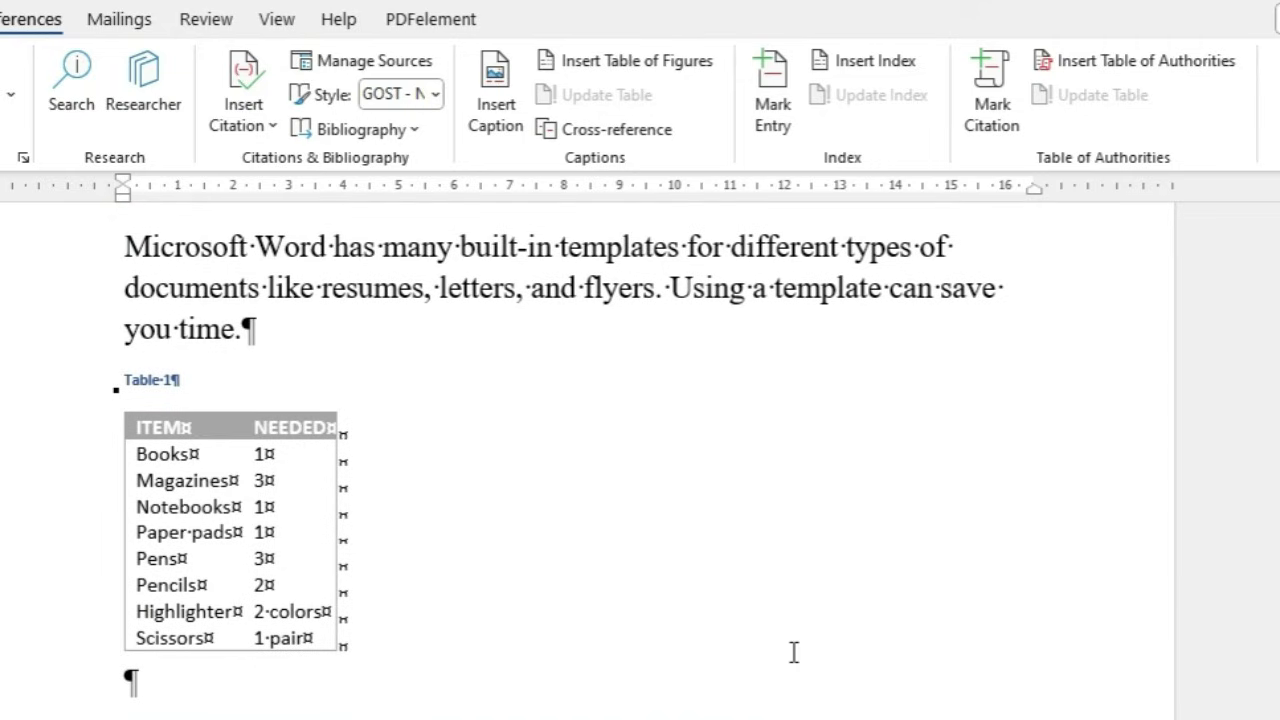
pyautogui.scroll(3, 641, 612)
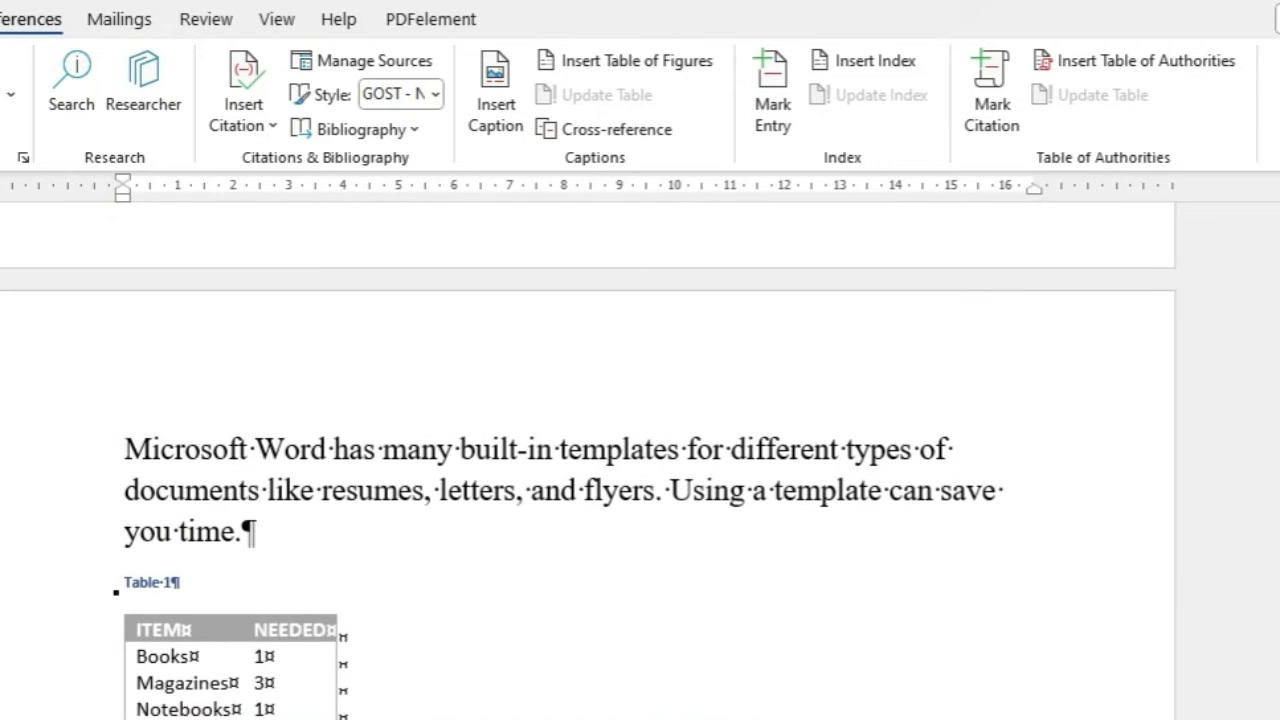
pyautogui.hotkey('alt', 'h')
pyautogui.click(476, 69)
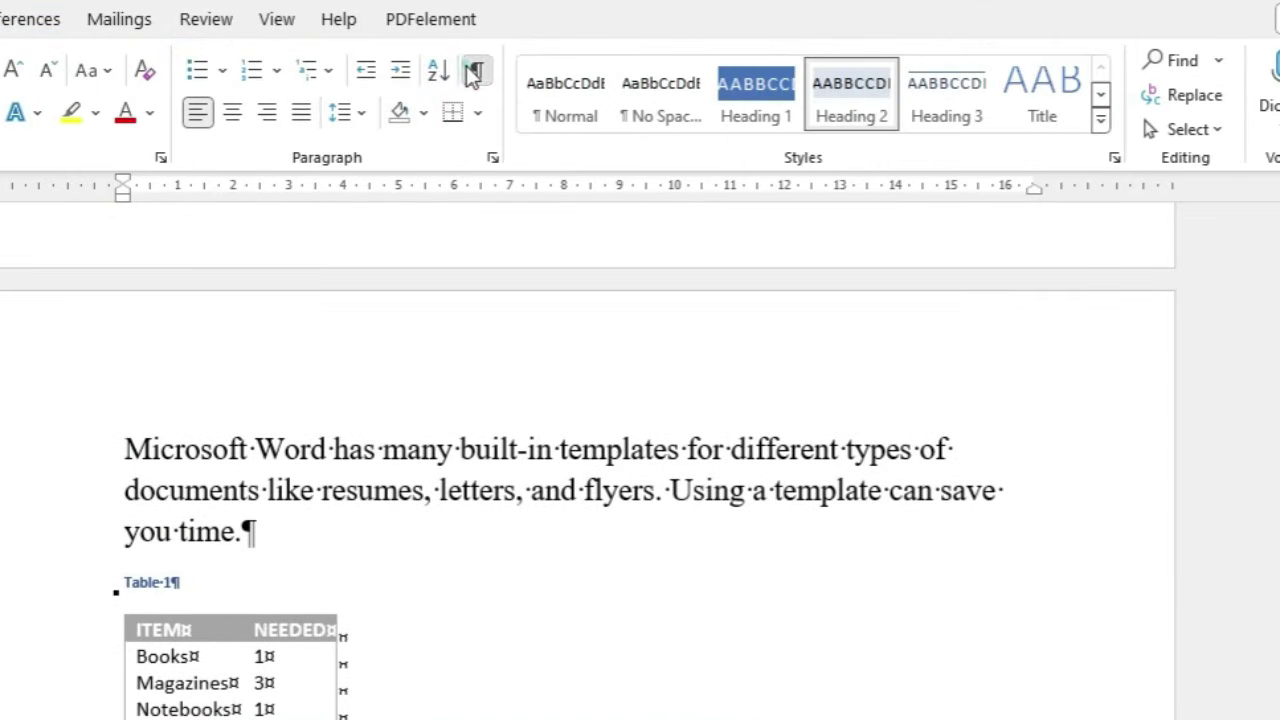
# Place the insertion point on the empty line below the index entries
pyautogui.scroll(6, 324, 425)
pyautogui.scroll(20, 324, 425)
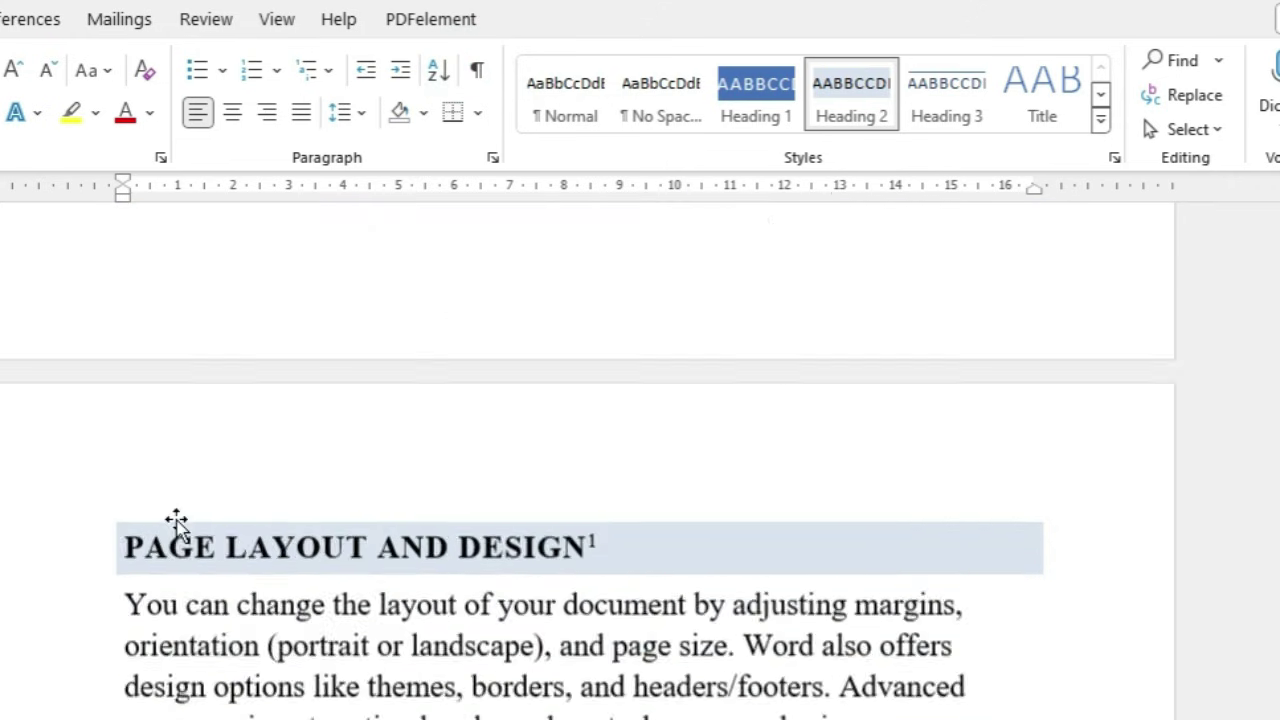
pyautogui.scroll(20, 165, 545)
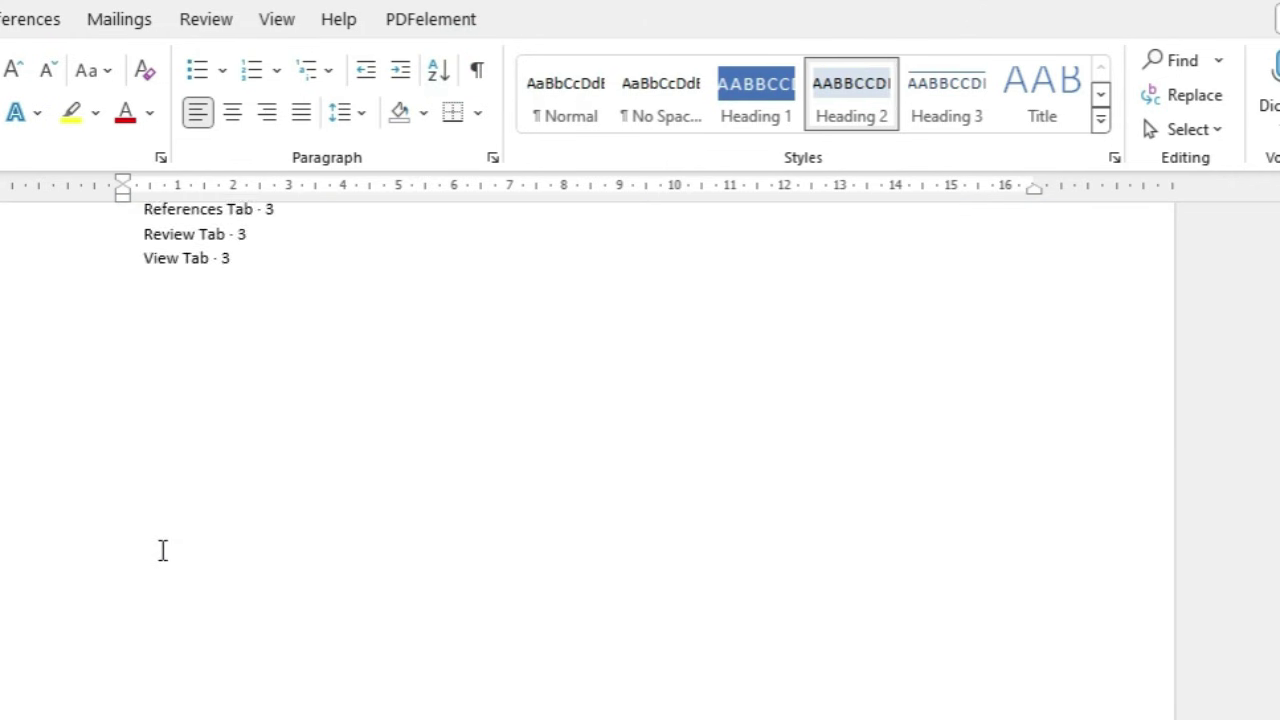
pyautogui.scroll(3, 163, 550)
pyautogui.click(165, 541)
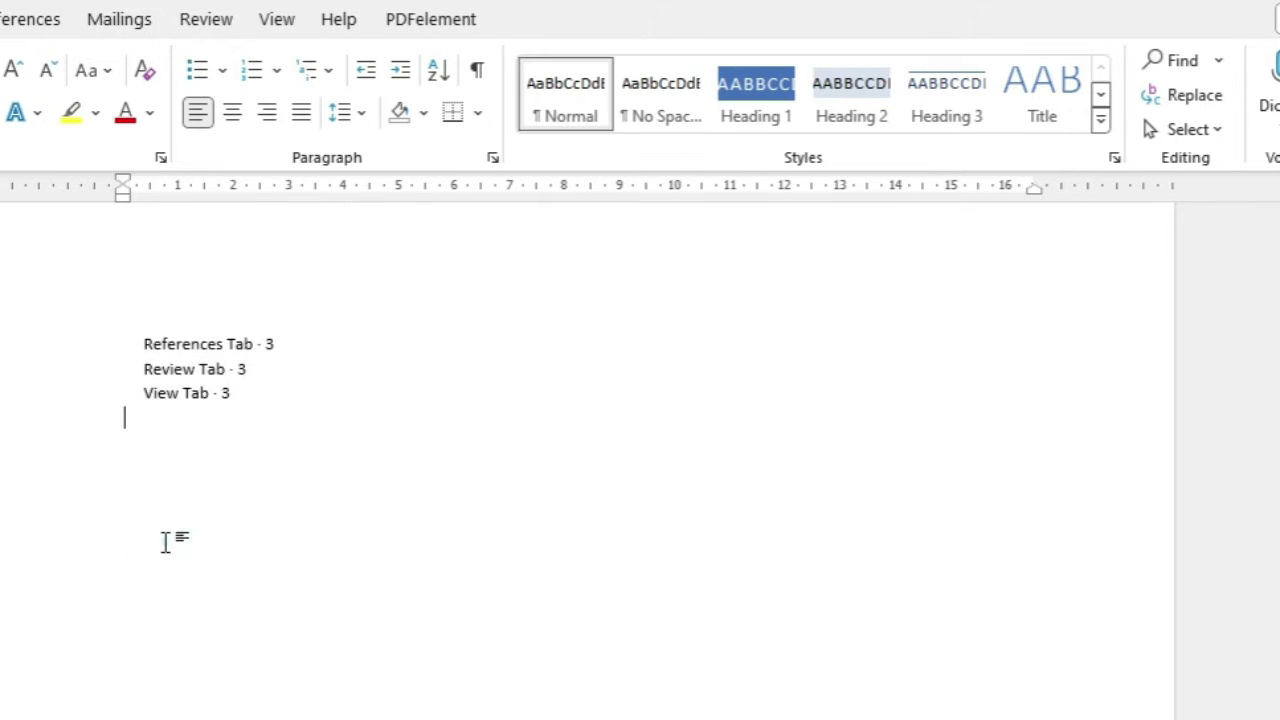
# Select everything from the Contents table through the end of the index and increase its font size
pyautogui.scroll(15, 134, 509)
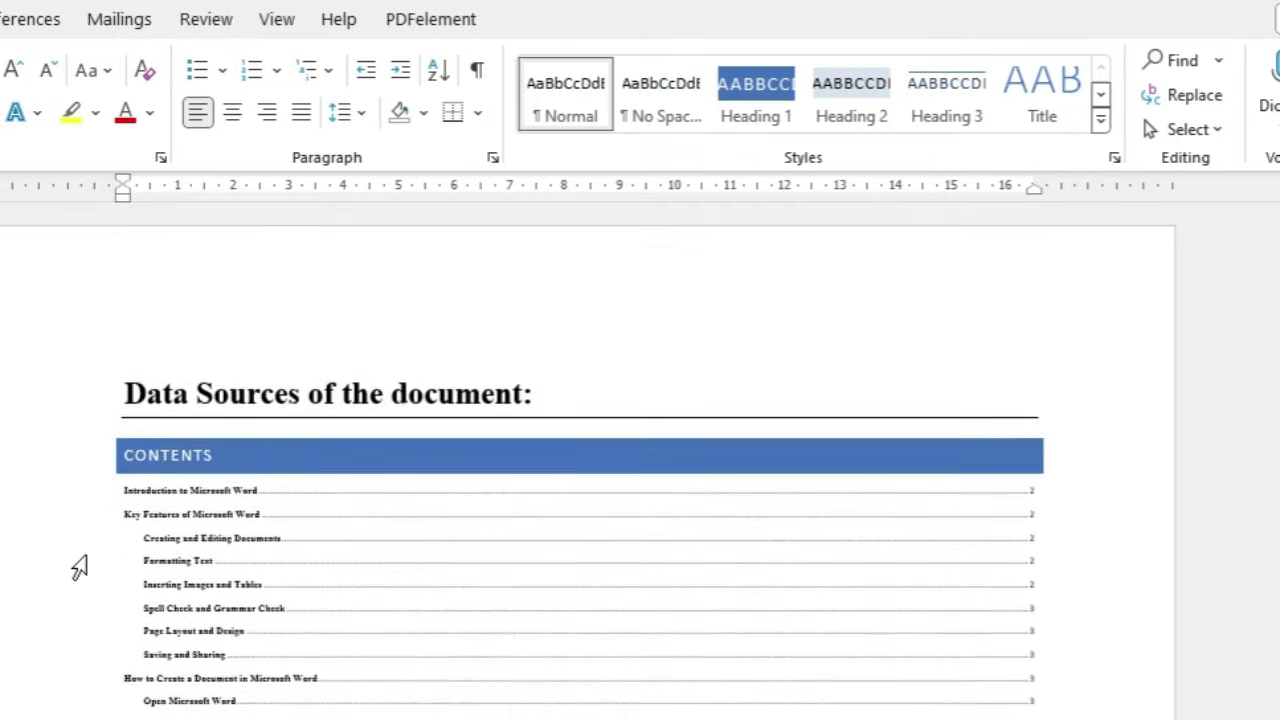
pyautogui.scroll(-10, 79, 567)
pyautogui.scroll(9, 123, 571)
pyautogui.click(907, 381)
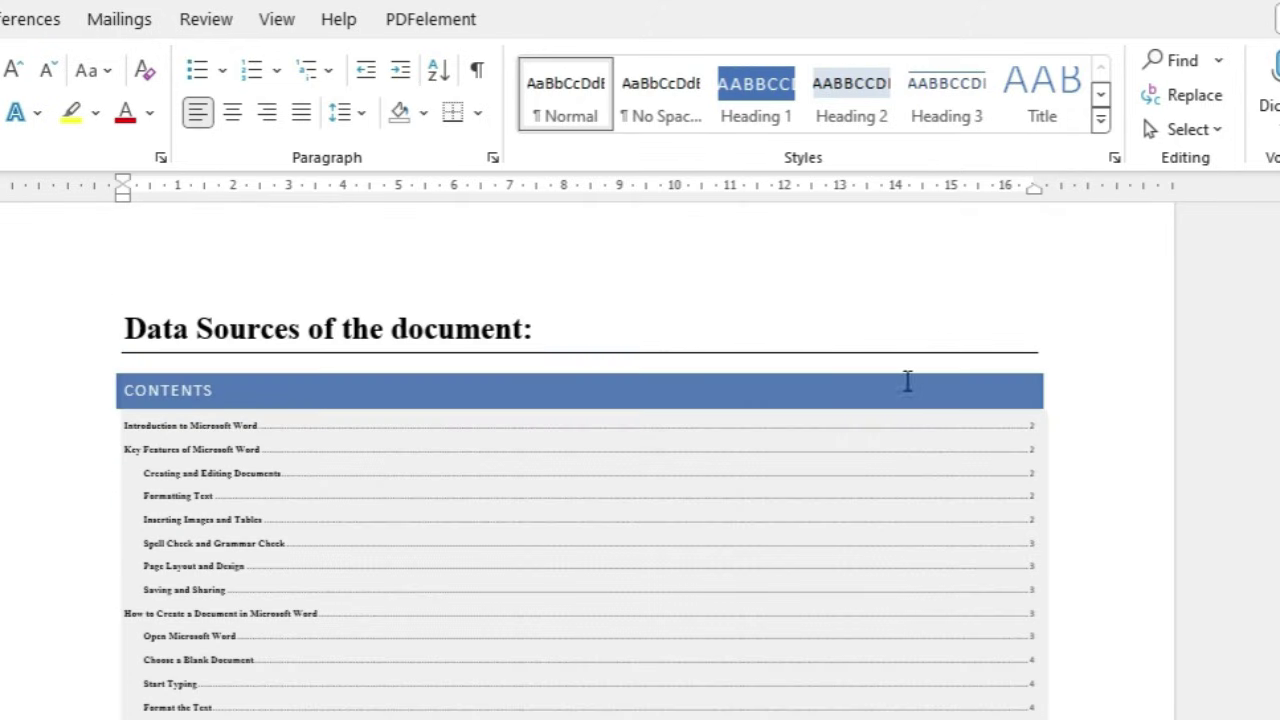
pyautogui.click(598, 346)
pyautogui.click(608, 358)
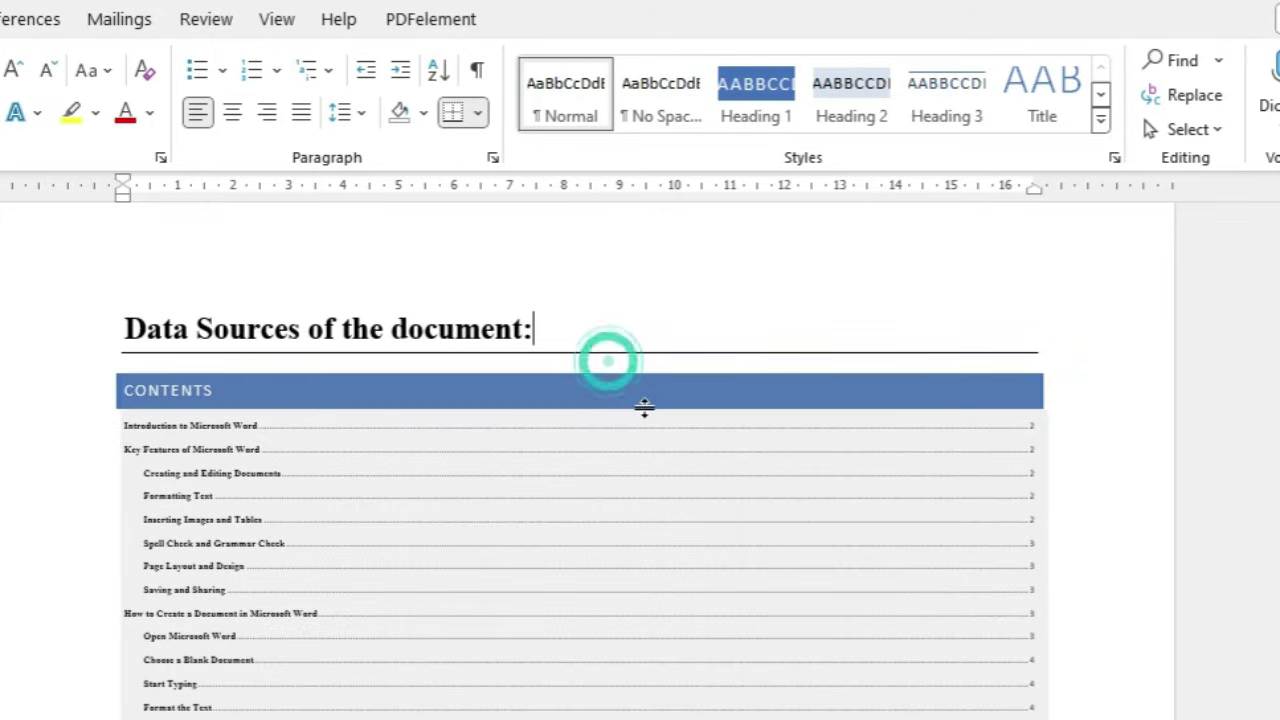
pyautogui.click(644, 406)
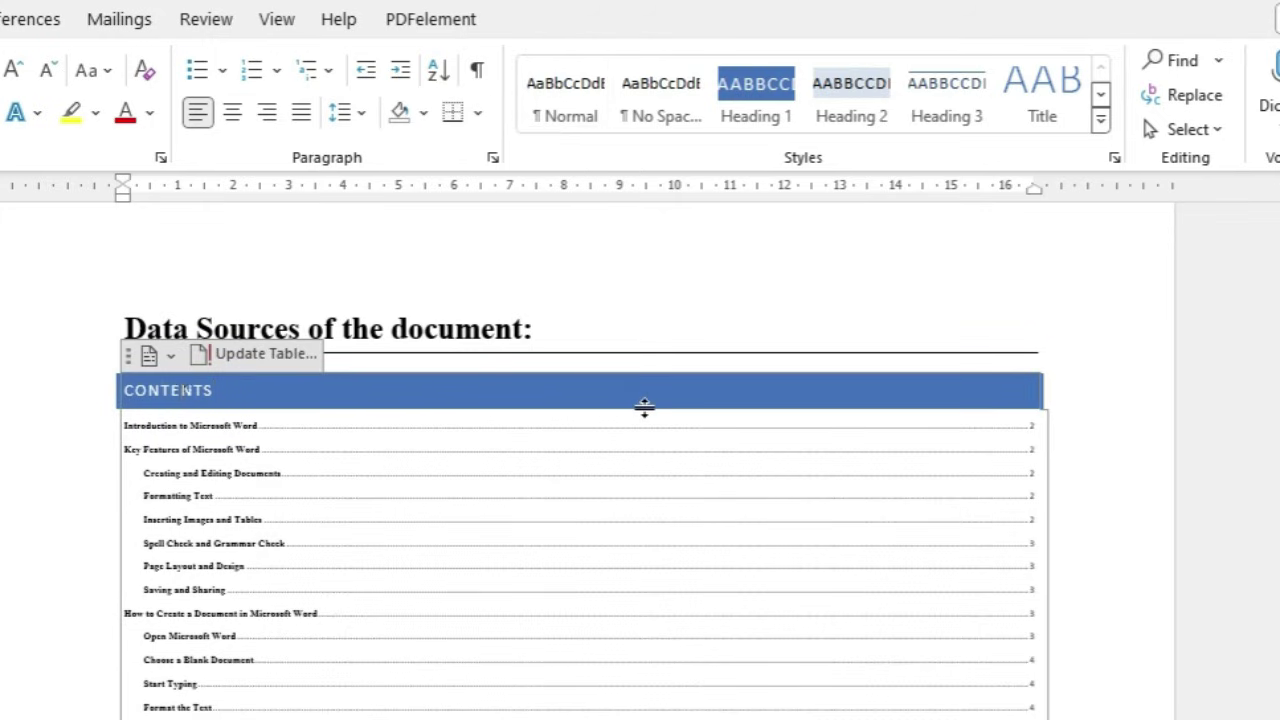
pyautogui.click(644, 408)
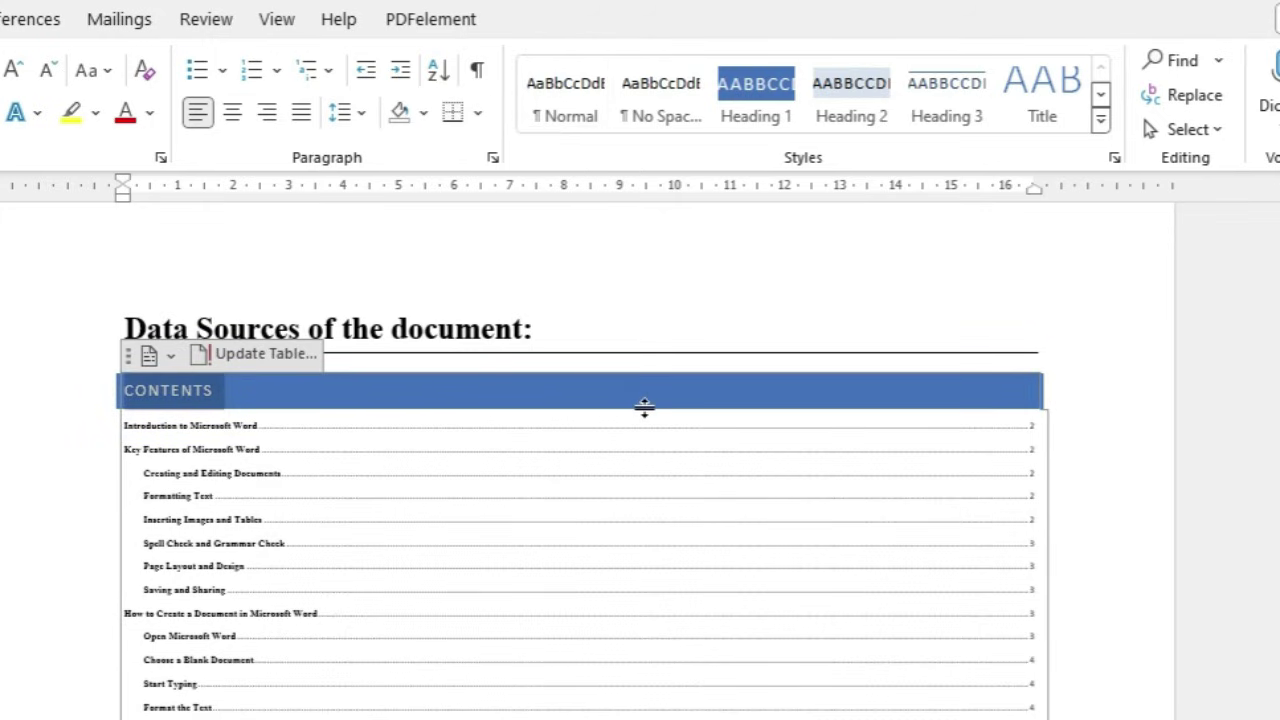
pyautogui.scroll(-3, 646, 420)
pyautogui.scroll(-1, 676, 420)
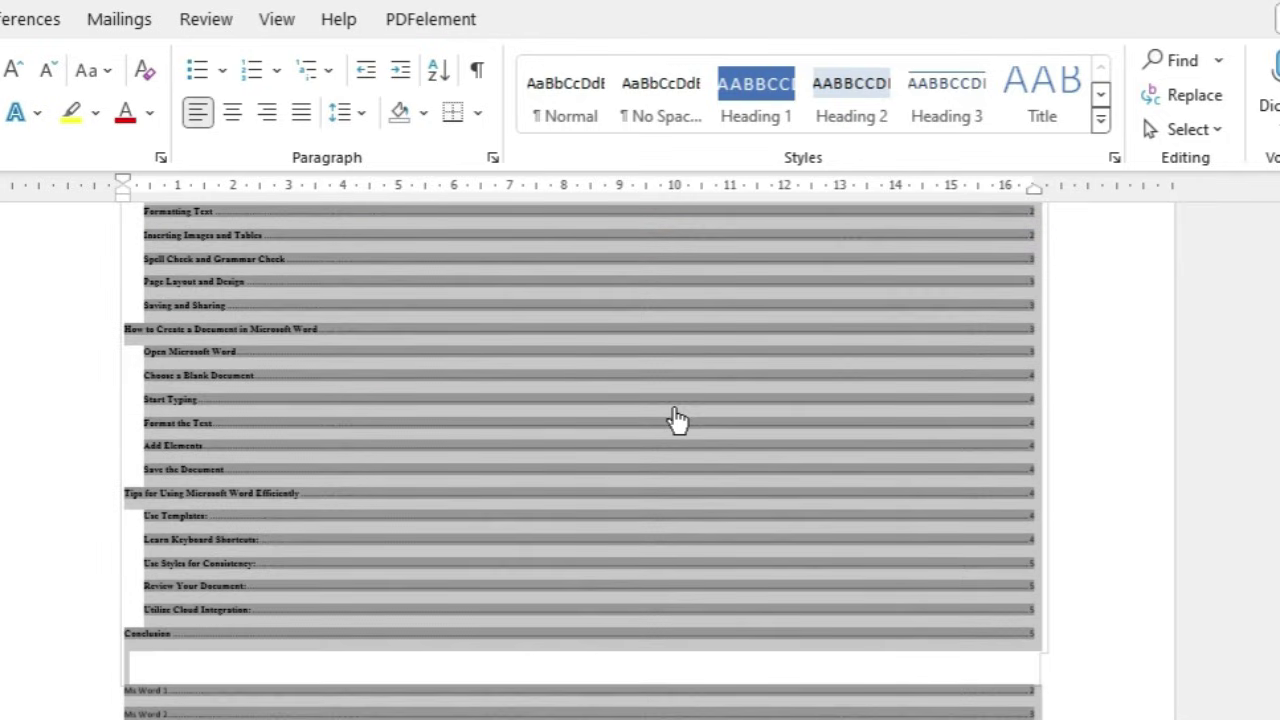
pyautogui.scroll(-5, 676, 420)
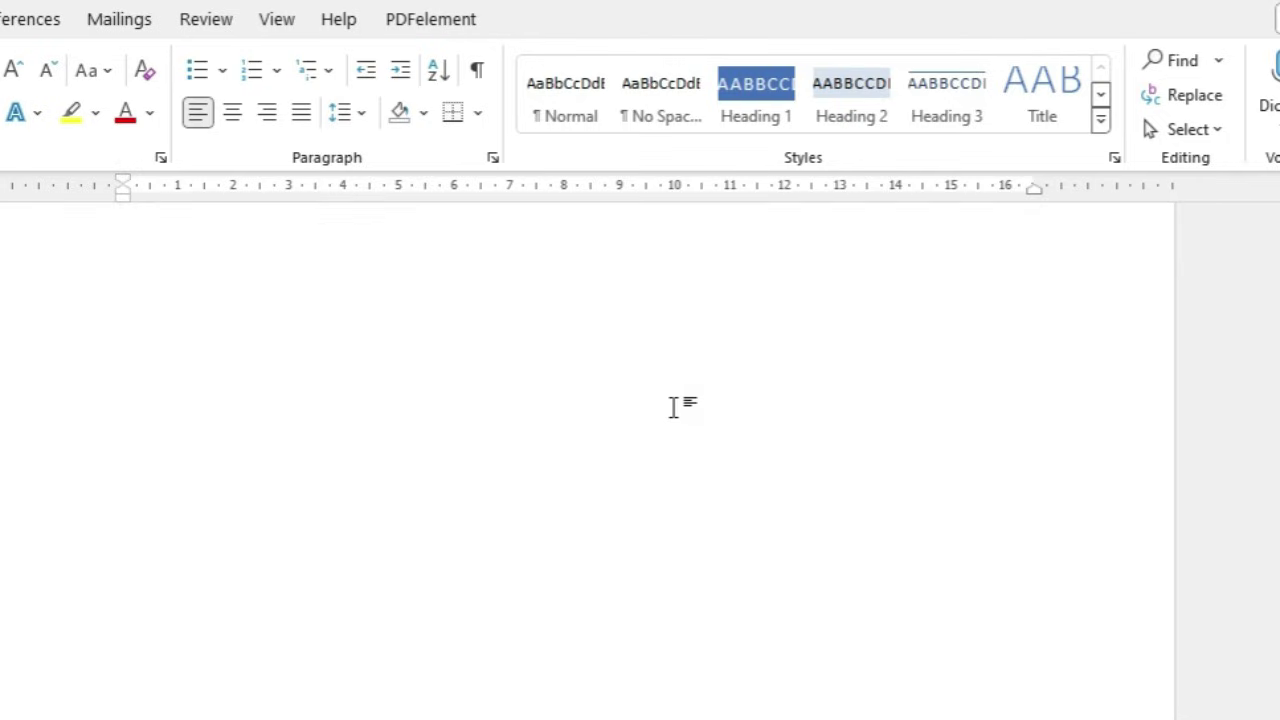
pyautogui.scroll(4, 511, 394)
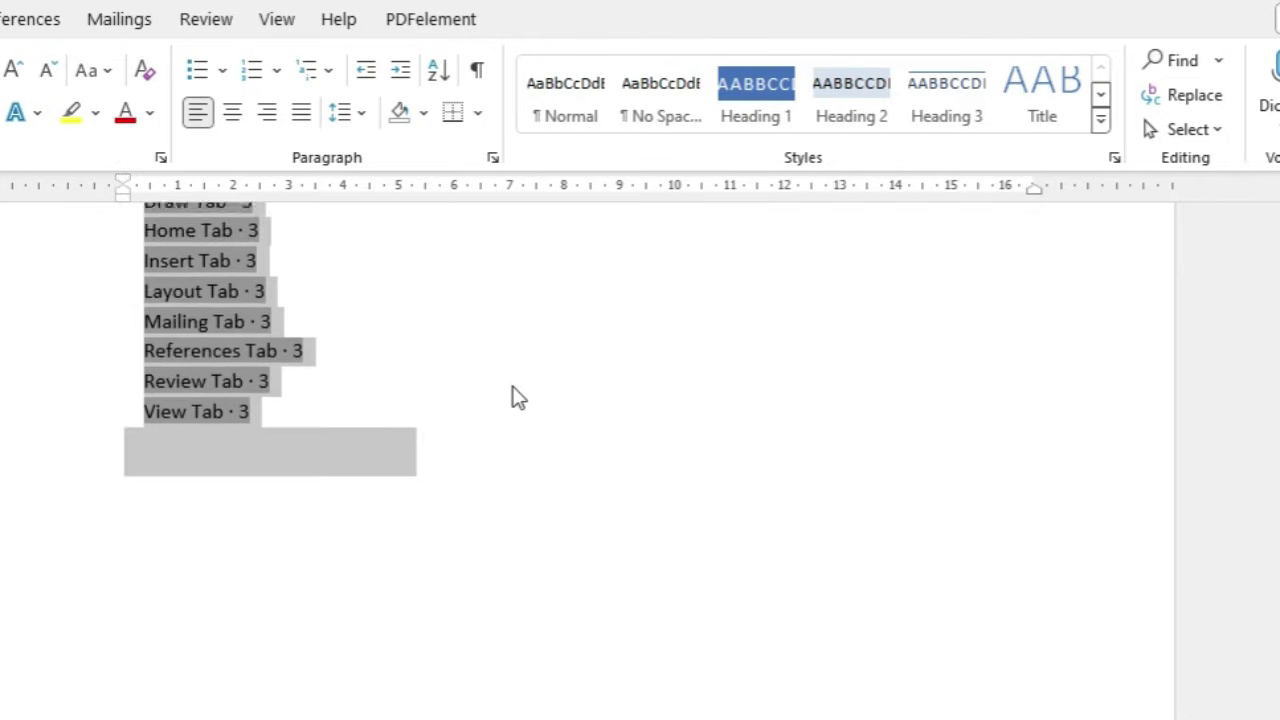
# Add a blank line below the index and insert a table of authorities there covering all categories
pyautogui.click(218, 695)
pyautogui.press('Return')
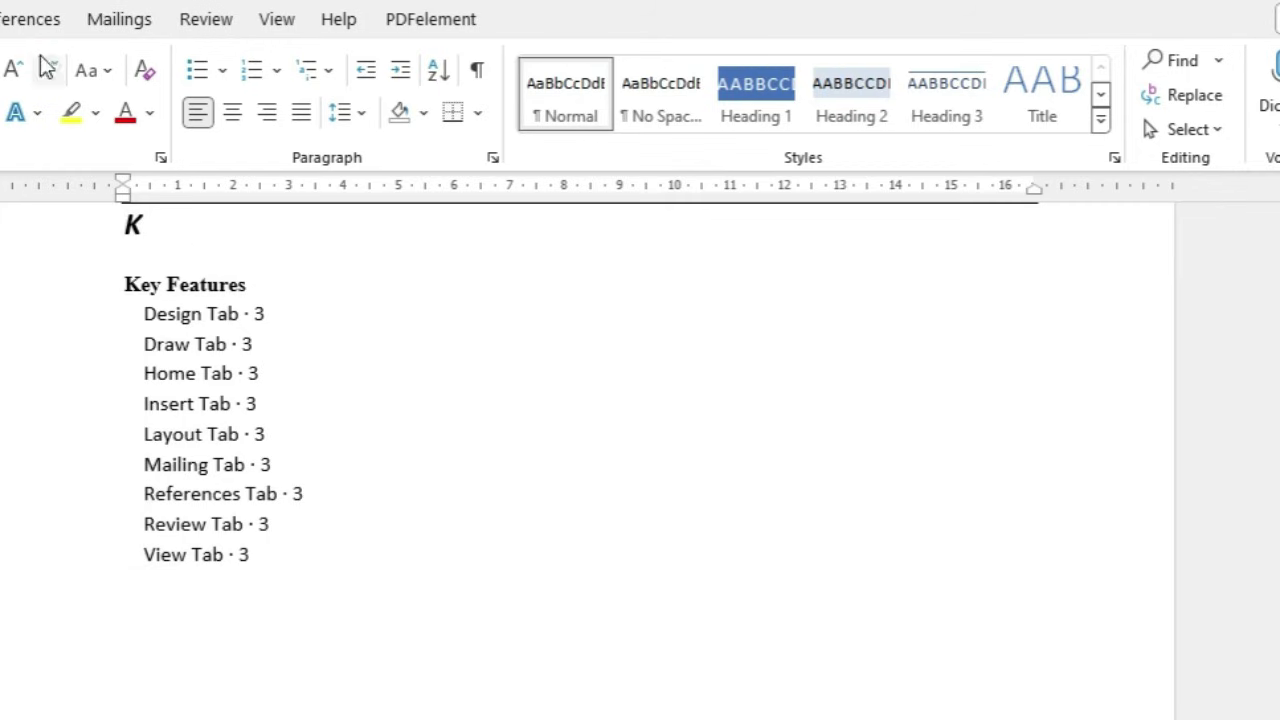
pyautogui.click(35, 20)
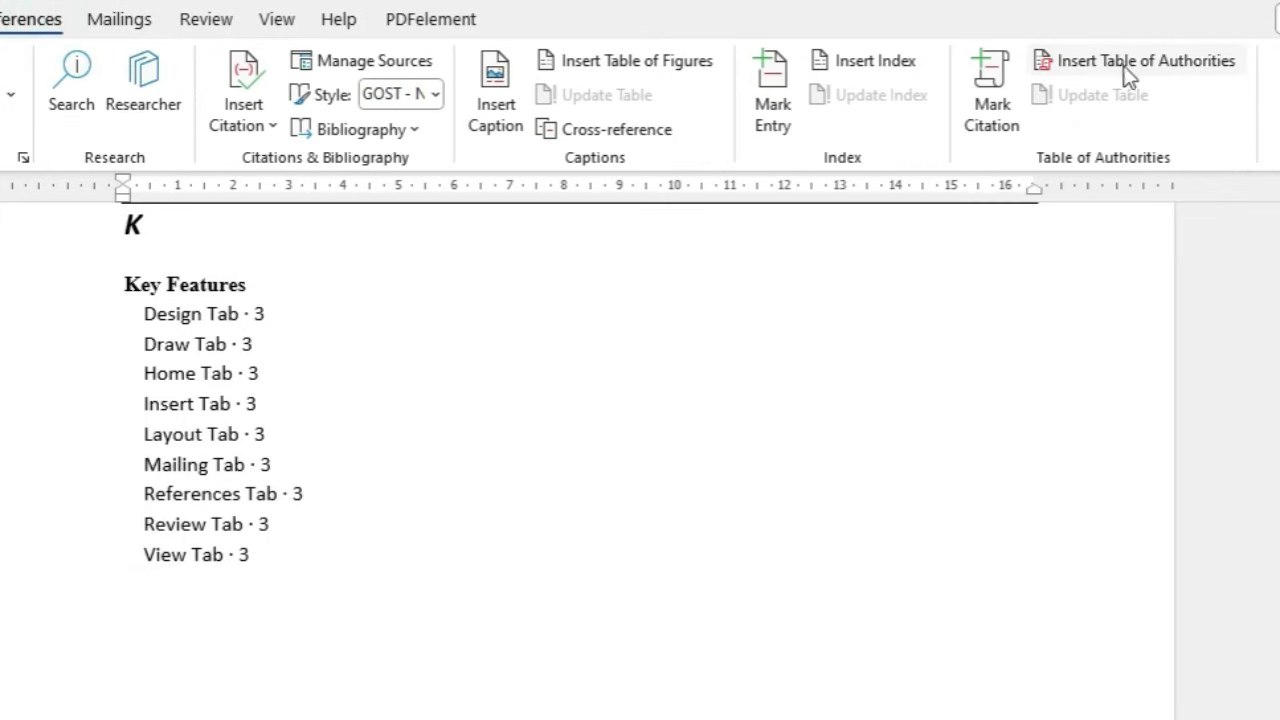
pyautogui.click(1127, 62)
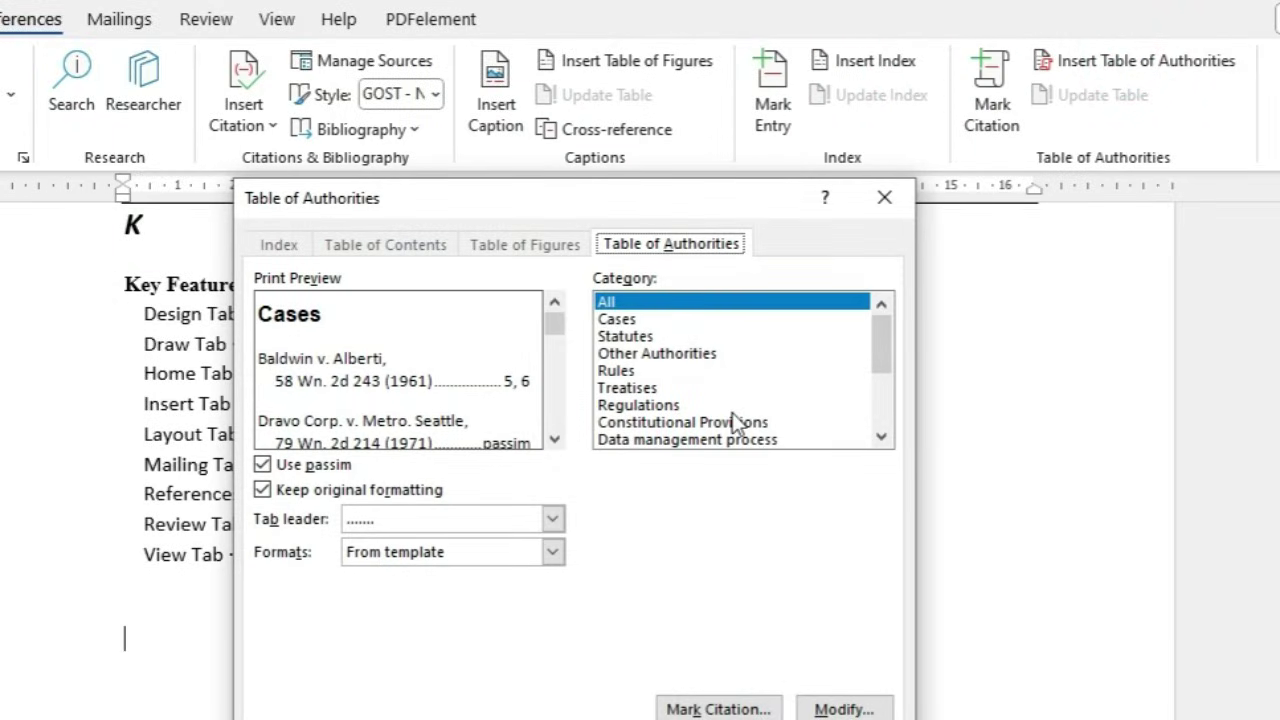
pyautogui.scroll(-2, 700, 440)
pyautogui.click(675, 338)
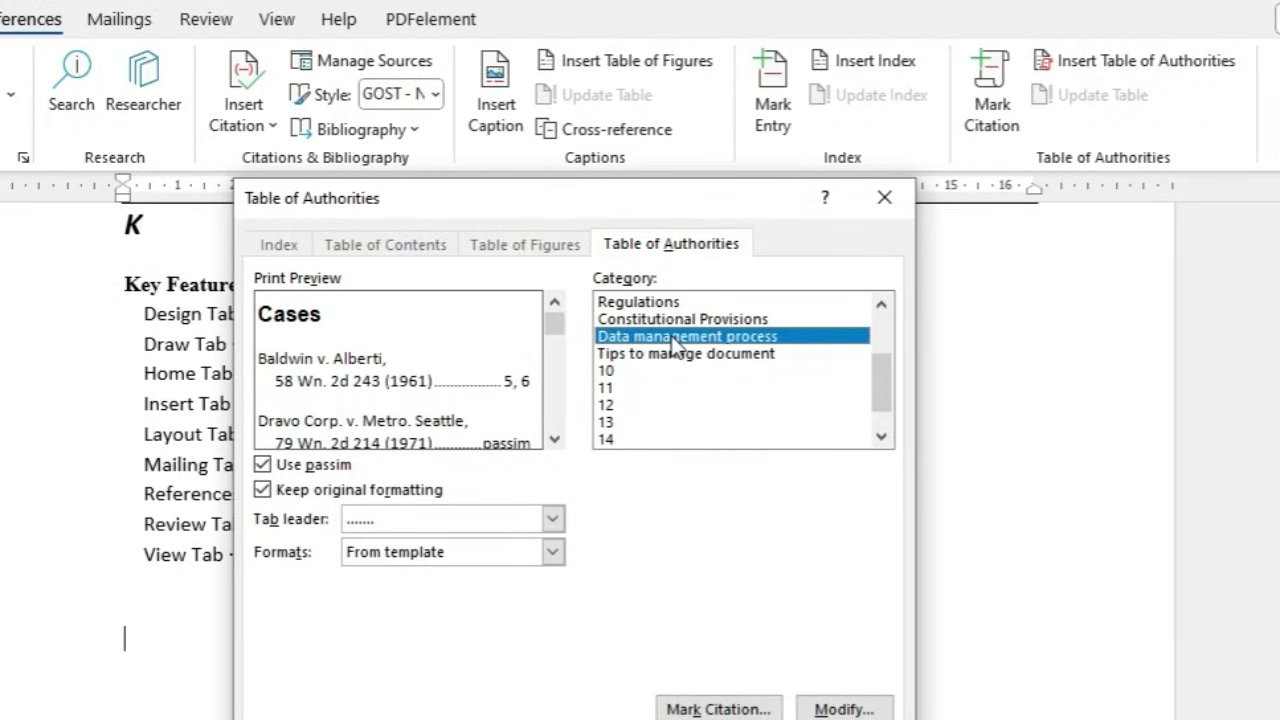
pyautogui.click(672, 358)
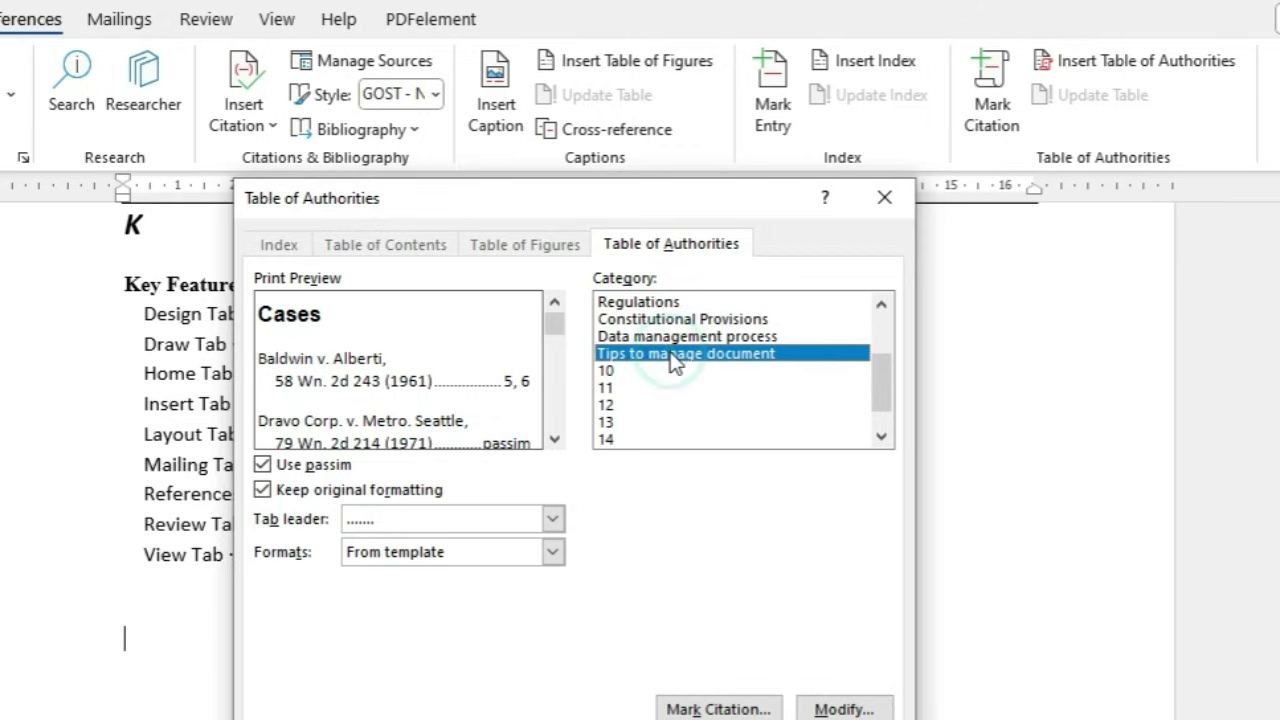
pyautogui.scroll(2, 674, 358)
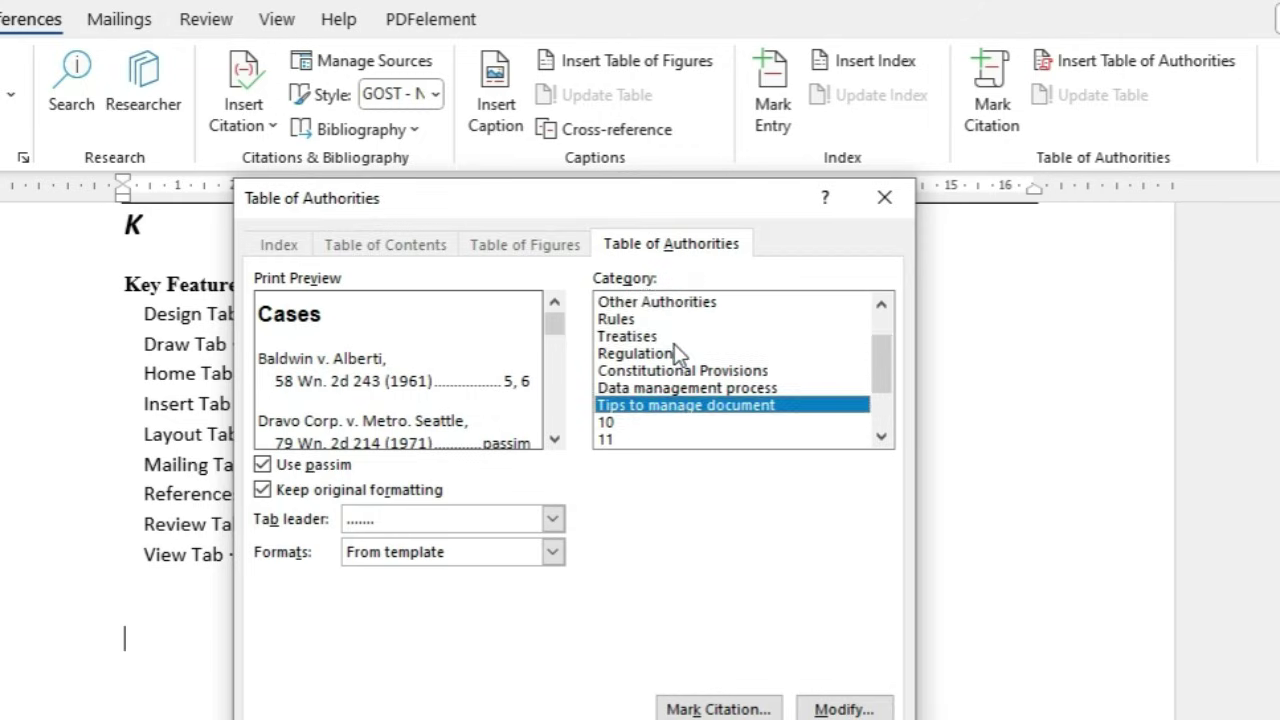
pyautogui.click(640, 304)
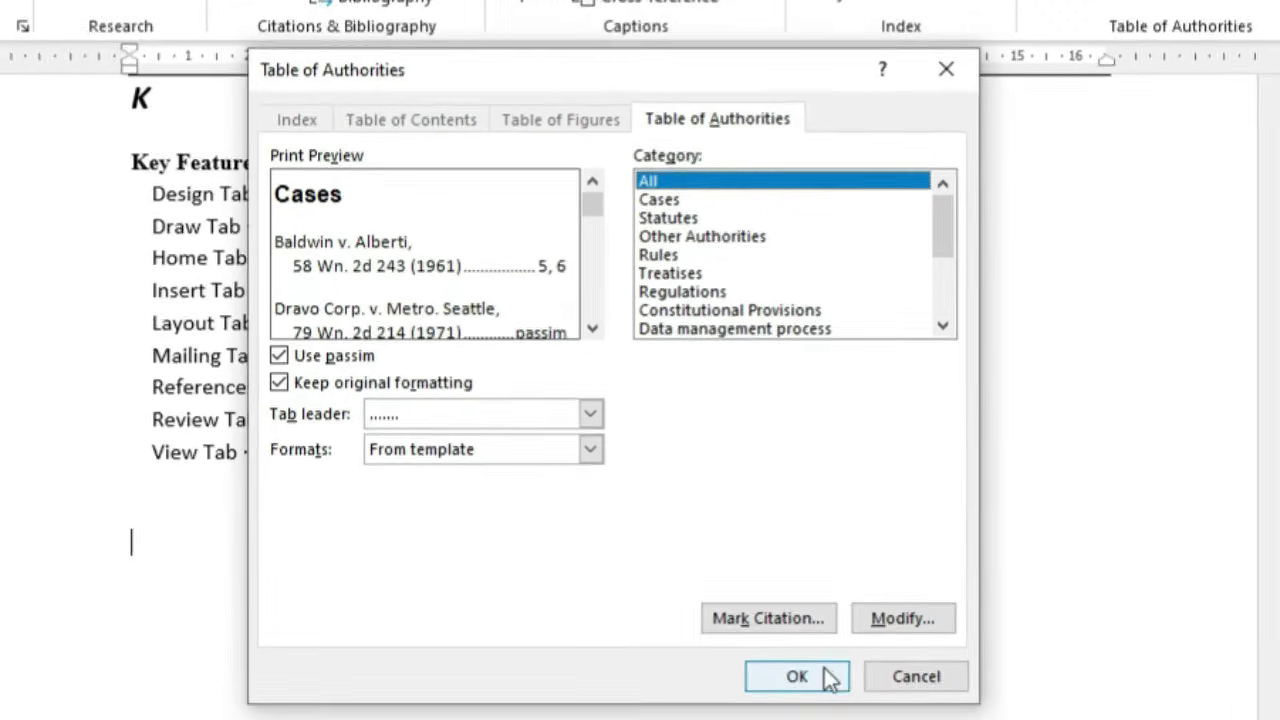
pyautogui.click(820, 651)
# Examine the entries and page numbers of the table of authorities under "Data management process" and "Tips to manage document"
pyautogui.scroll(-2, 455, 590)
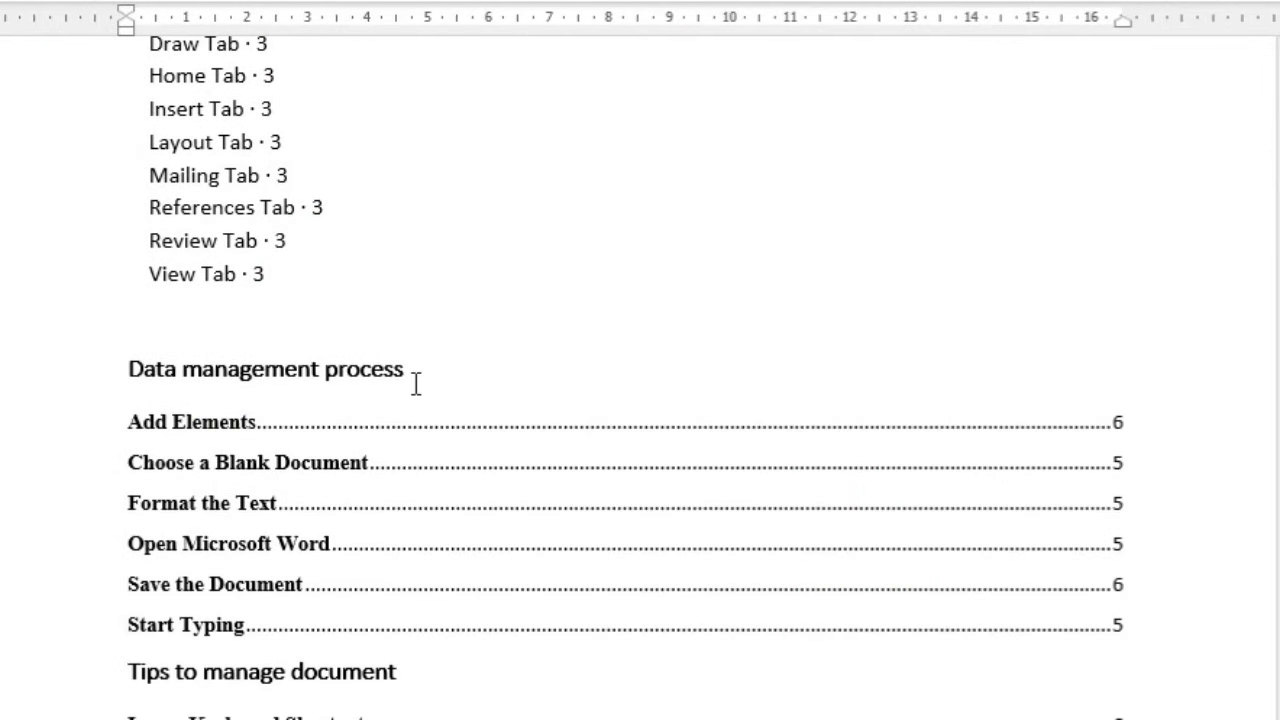
pyautogui.click(223, 447)
pyautogui.scroll(-3, 409, 666)
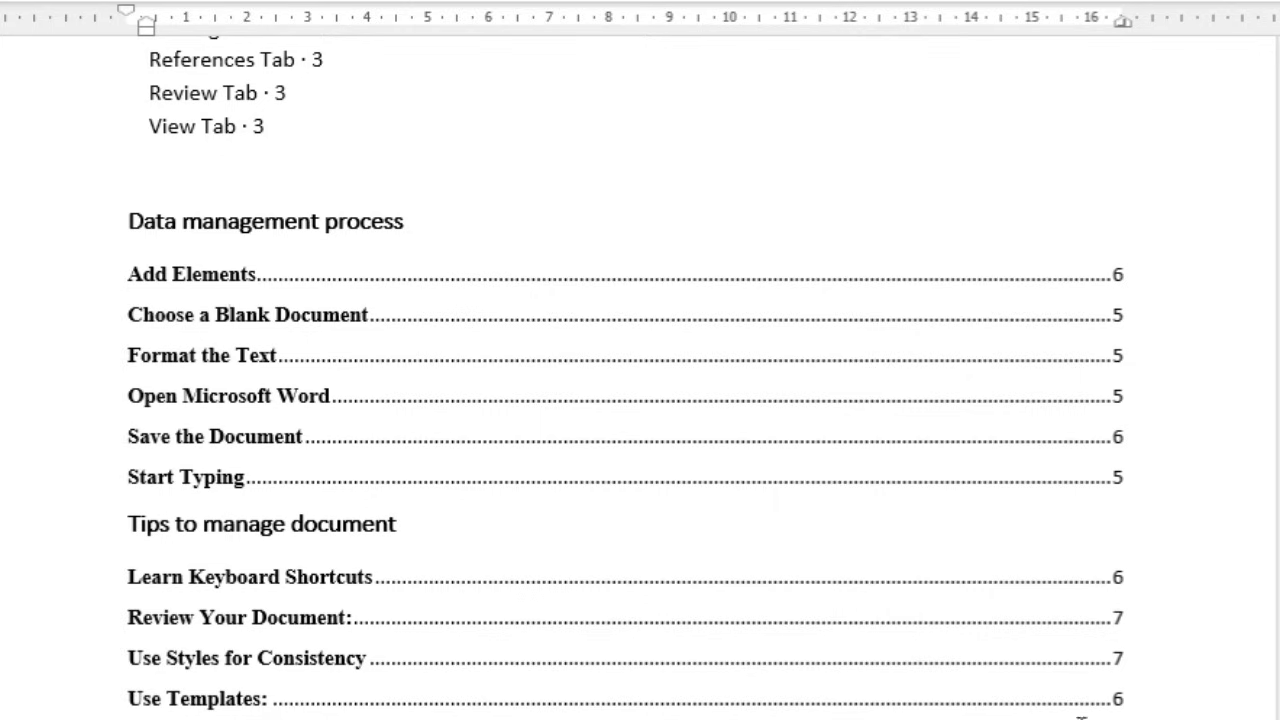
pyautogui.click(447, 441)
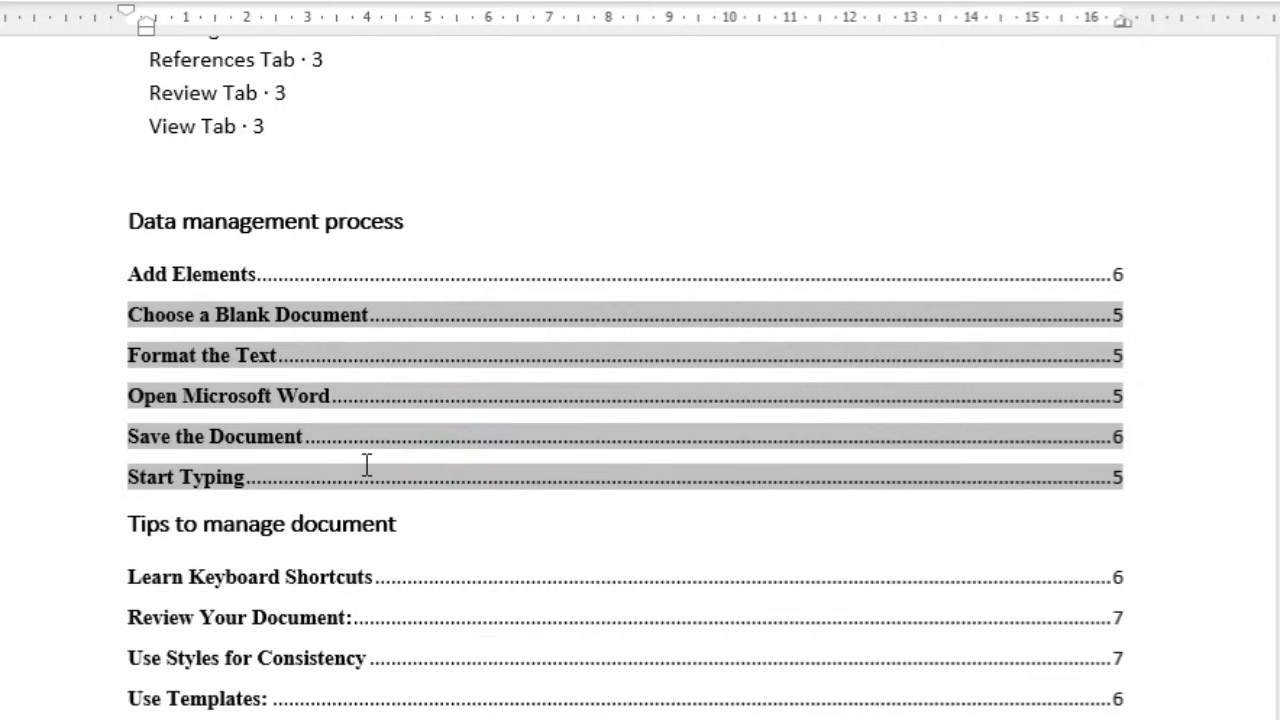
# Replace the heading "Contents" of the table of contents with "MS WORD DATA CONCEPT"
pyautogui.scroll(10, 437, 480)
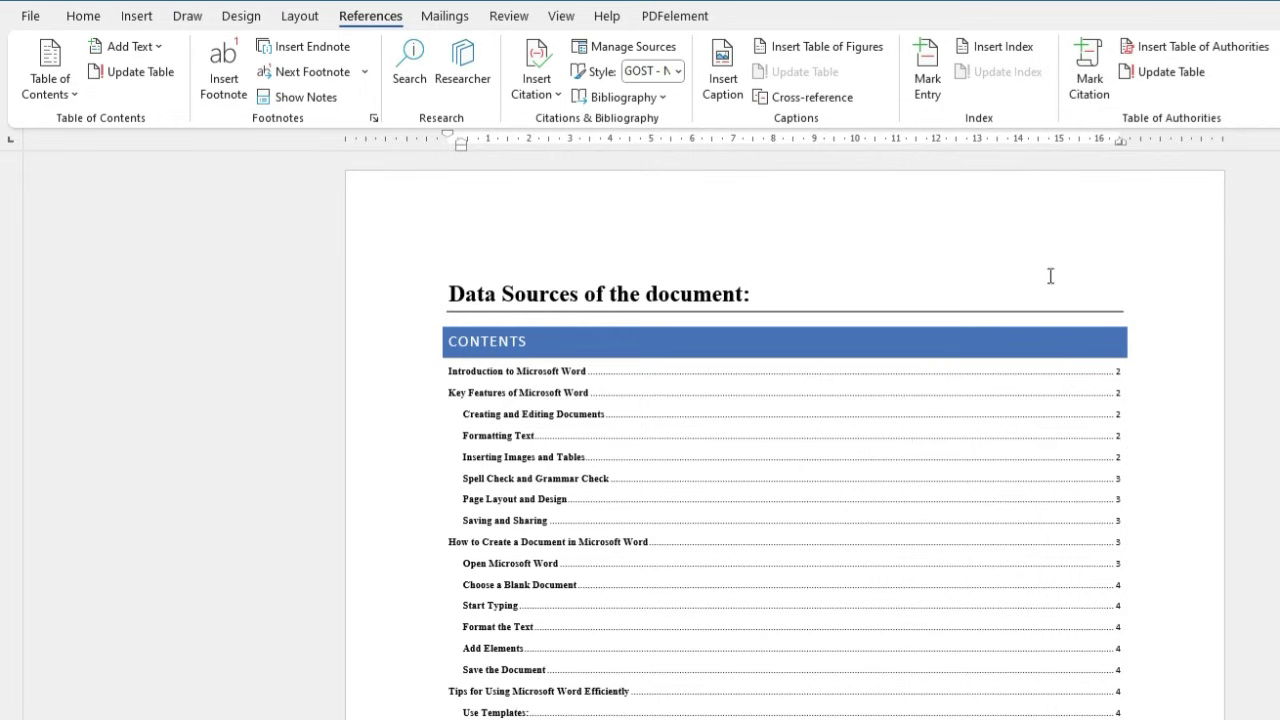
pyautogui.click(611, 349)
pyautogui.click(562, 339)
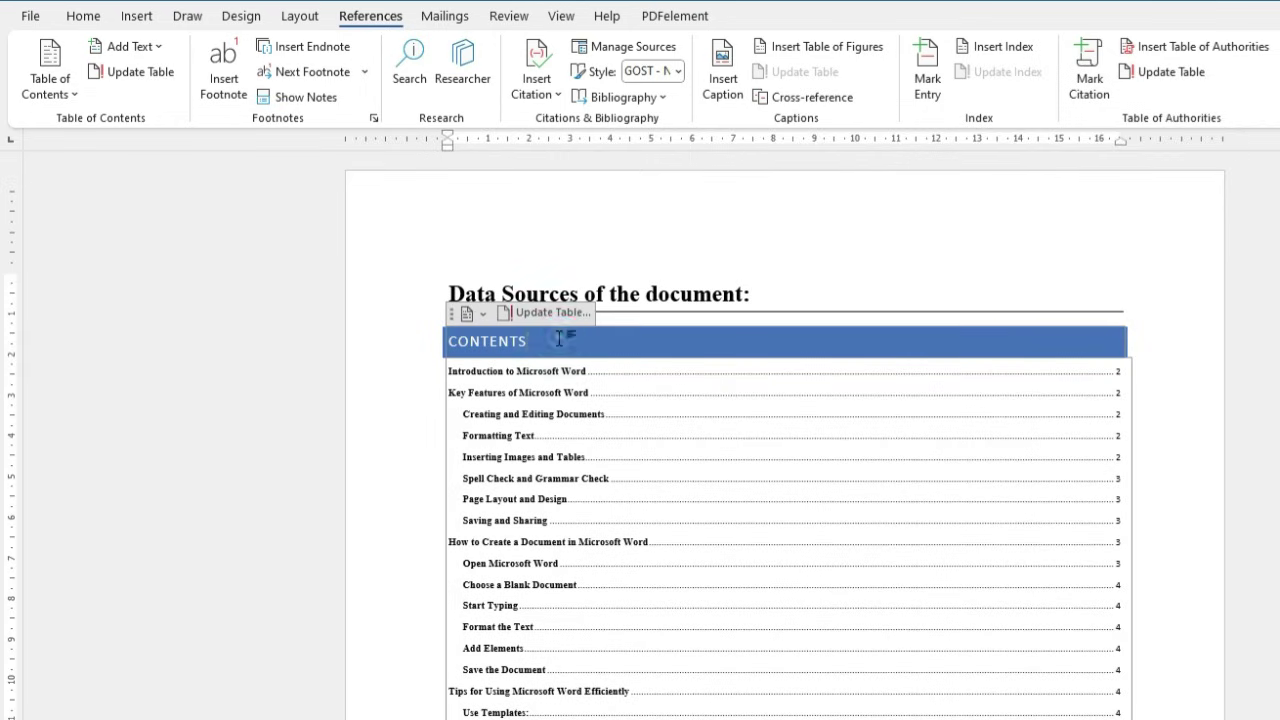
pyautogui.press('BackSpace')
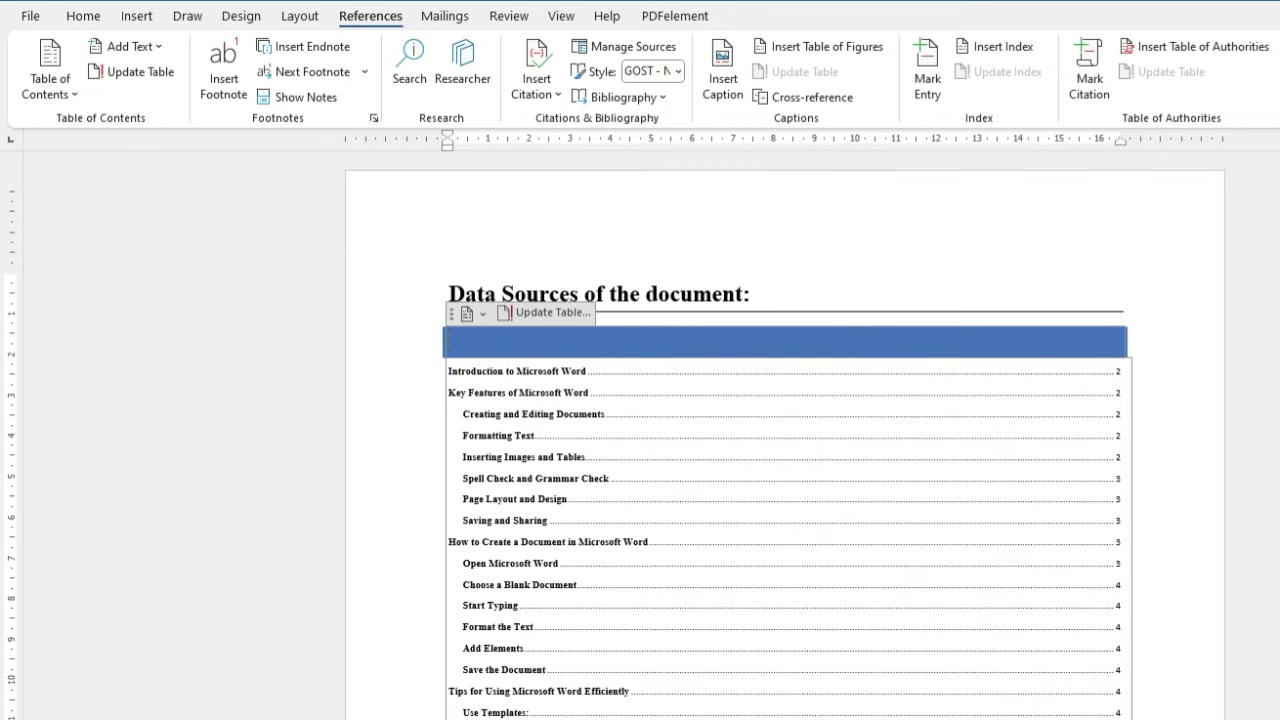
pyautogui.write('MS WORD DATA CONCEPT')
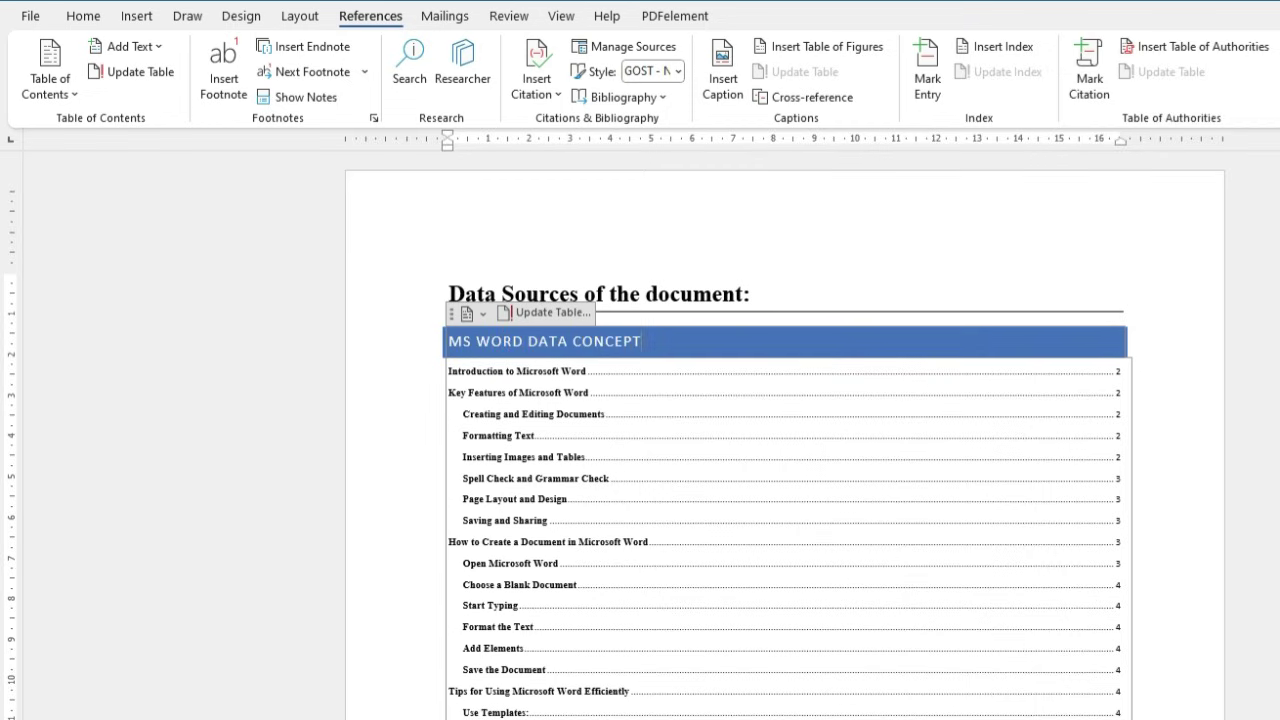
# Review the reference lists from the table of contents through the index to the table of authorities
pyautogui.scroll(-5, 709, 434)
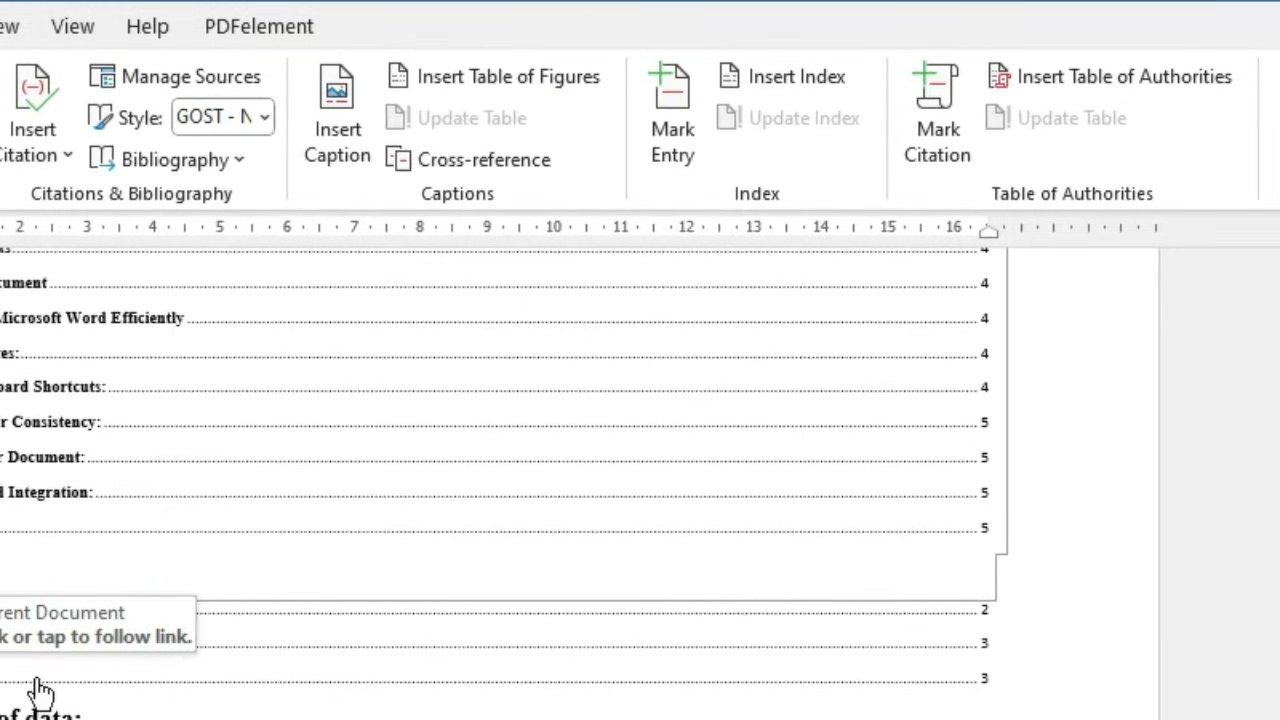
pyautogui.scroll(-2, 40, 690)
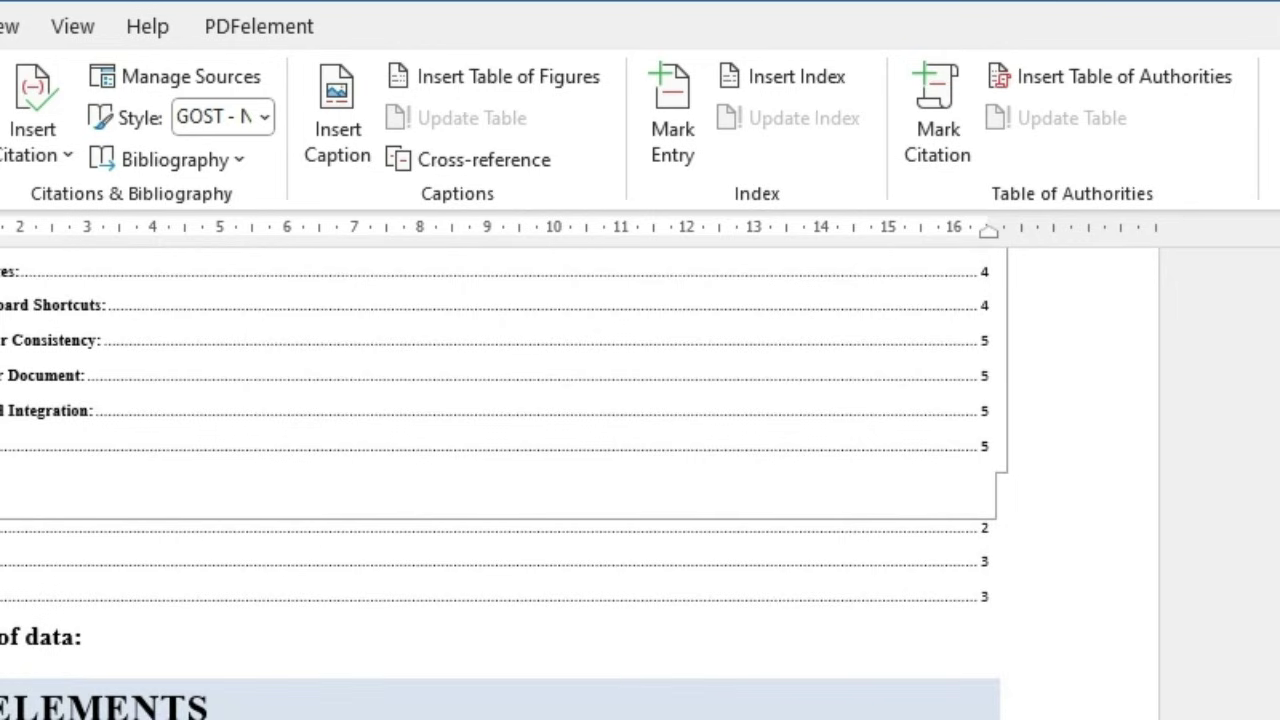
pyautogui.scroll(-6, 580, 480)
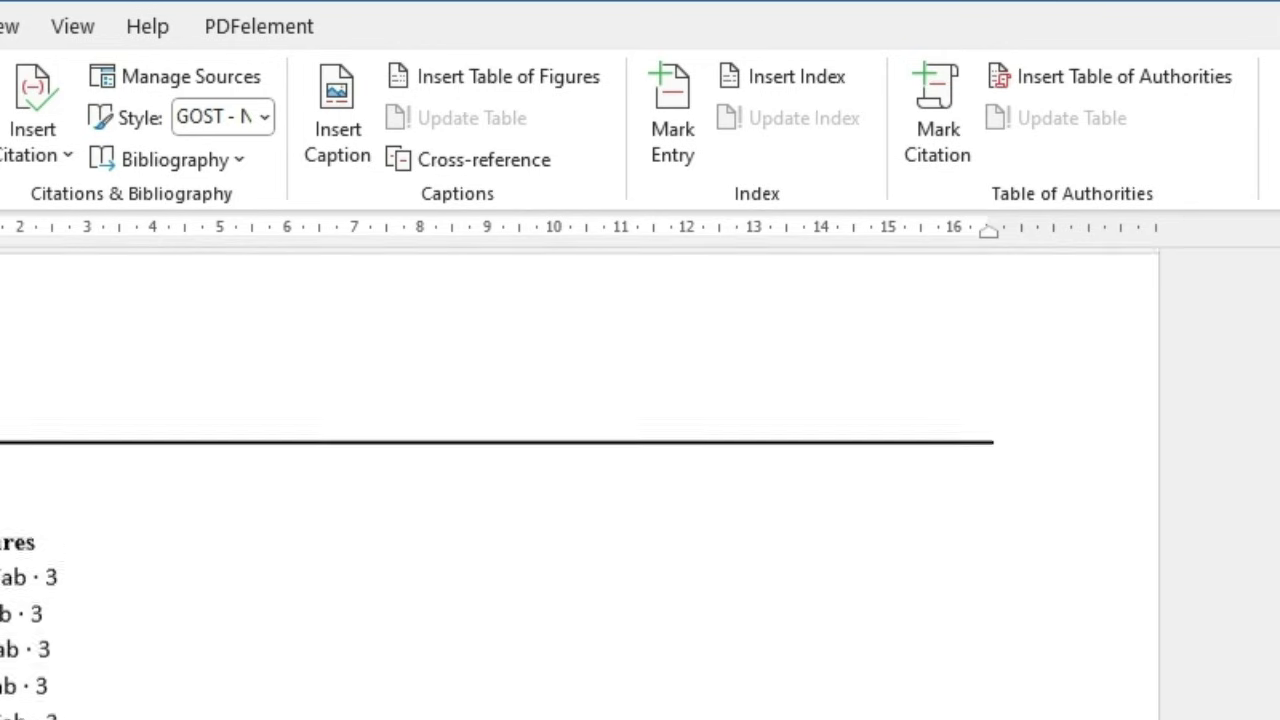
pyautogui.scroll(-3, 471, 692)
pyautogui.scroll(-4, 500, 480)
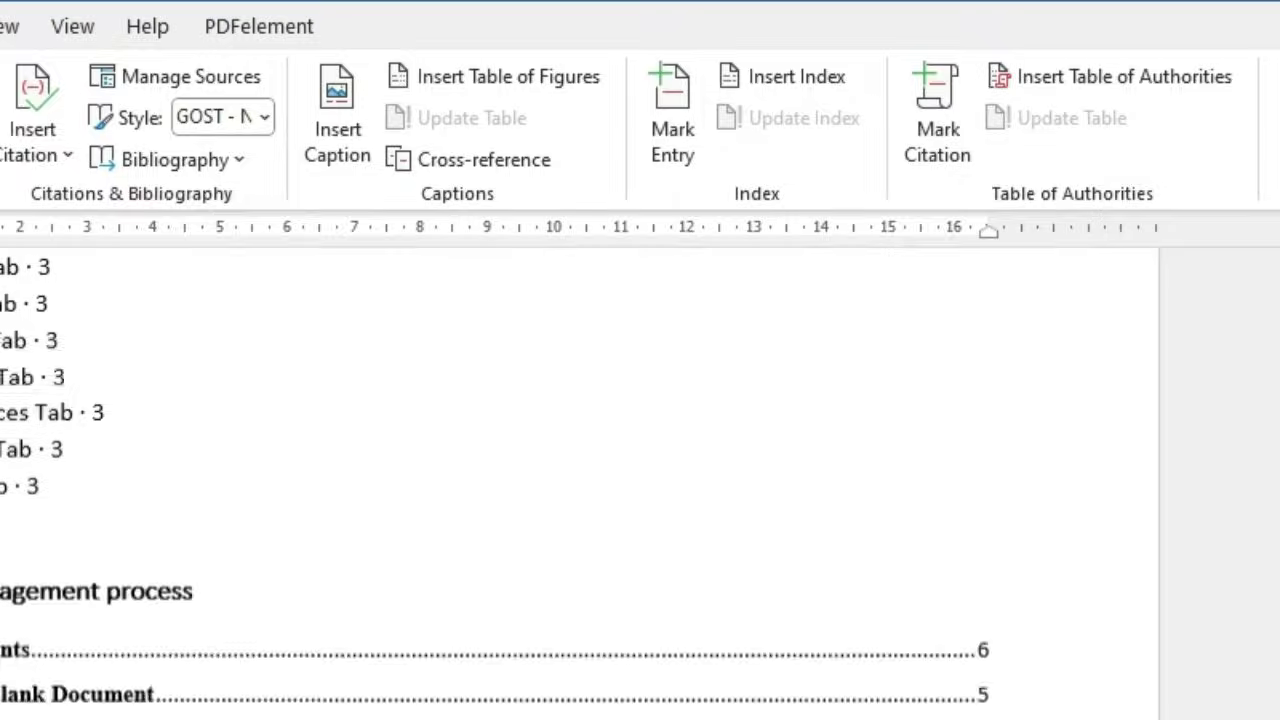